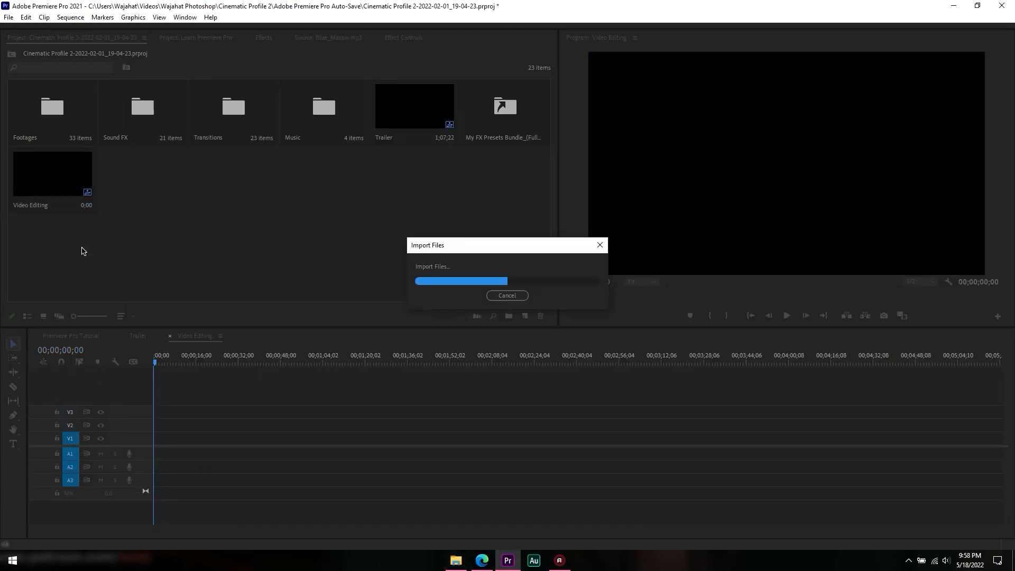
Place footage from the Videos bin at the start of V1 and play the sequence around the cut between clips.
double_click(154, 209)
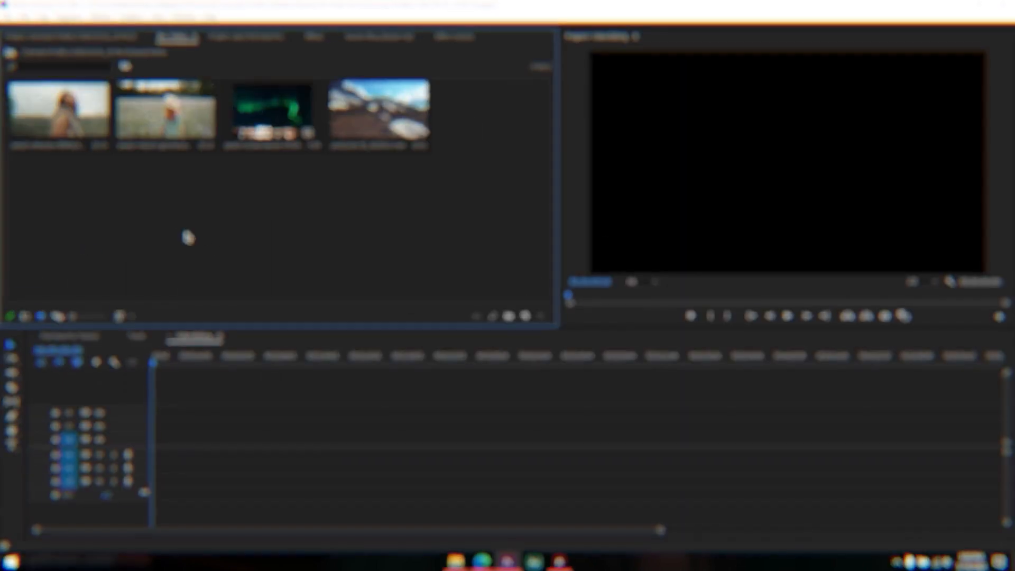
left_click_drag(219, 436, 153, 444)
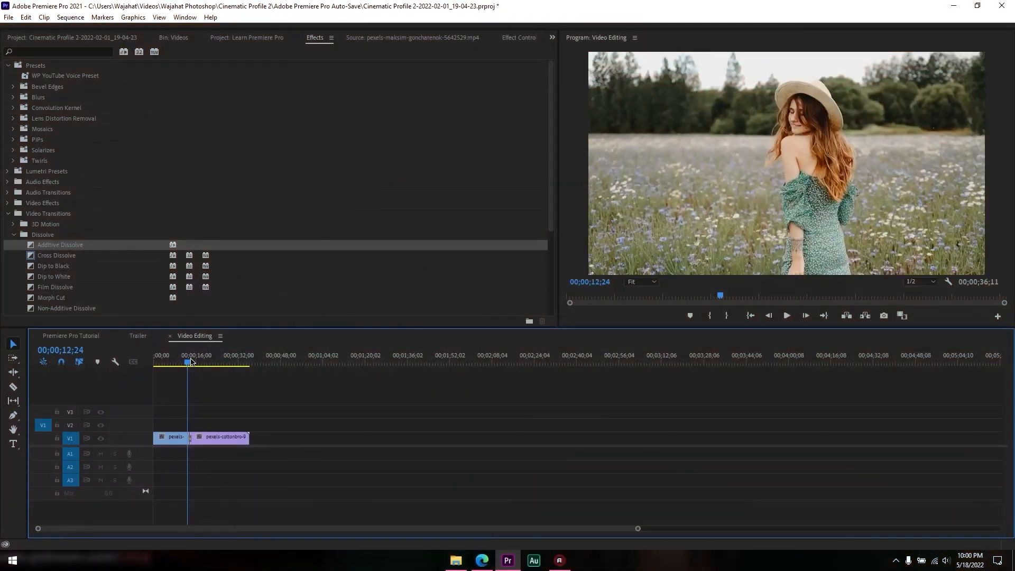
left_click_drag(188, 363, 190, 363)
key("space")
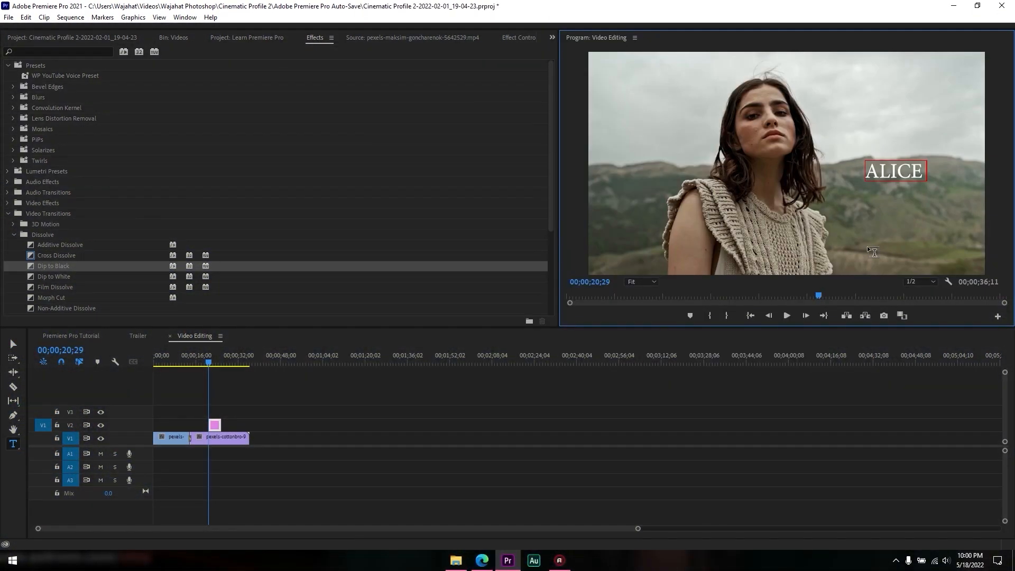
Show the Essential Graphics settings for the text title on V2.
left_click(185, 17)
left_click(206, 168)
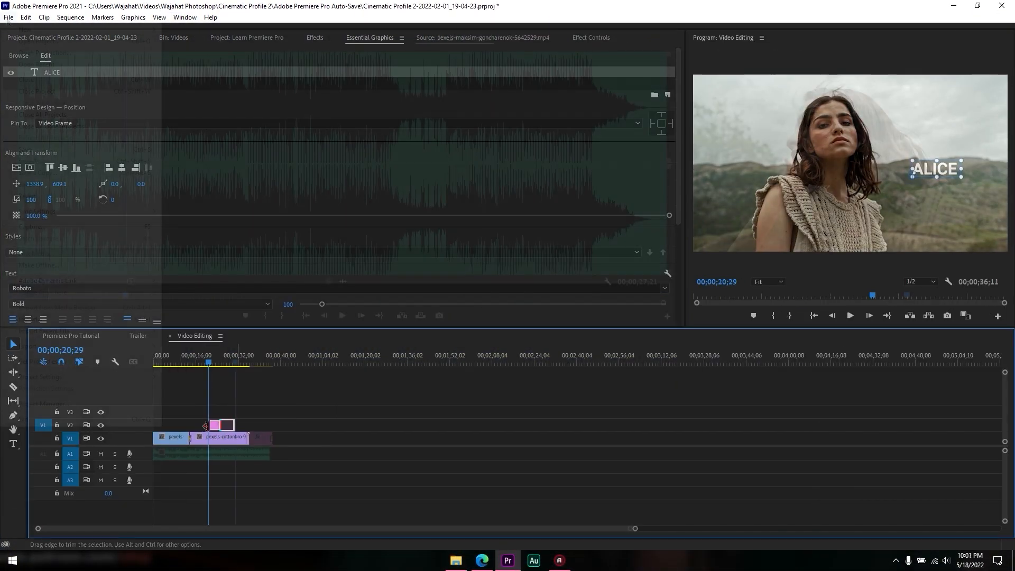
Export the Video Editing sequence in H.264 format to the Desktop as Video Editing.mp4.
left_click(8, 17)
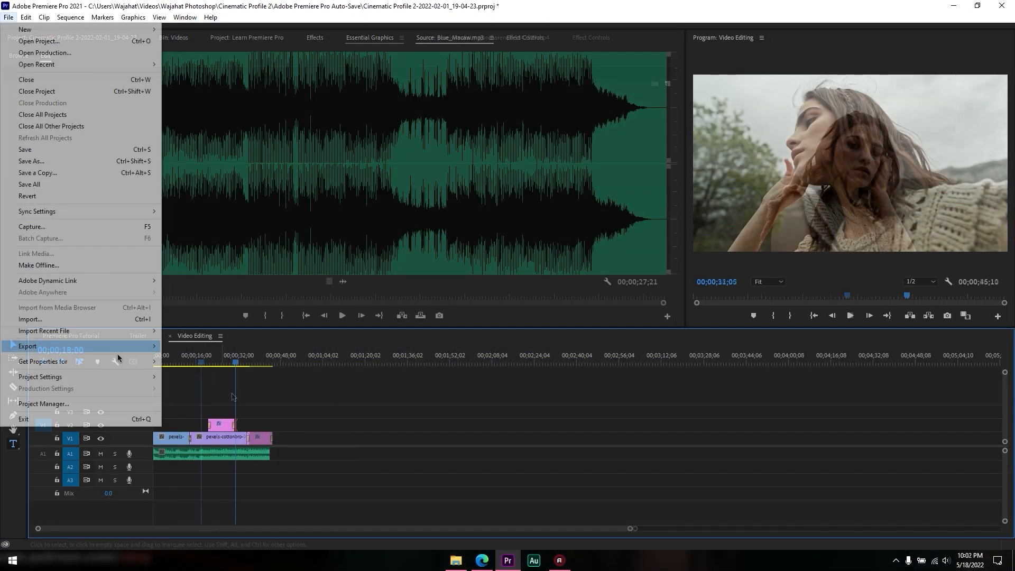
mouse_move(80, 345)
left_click(183, 346)
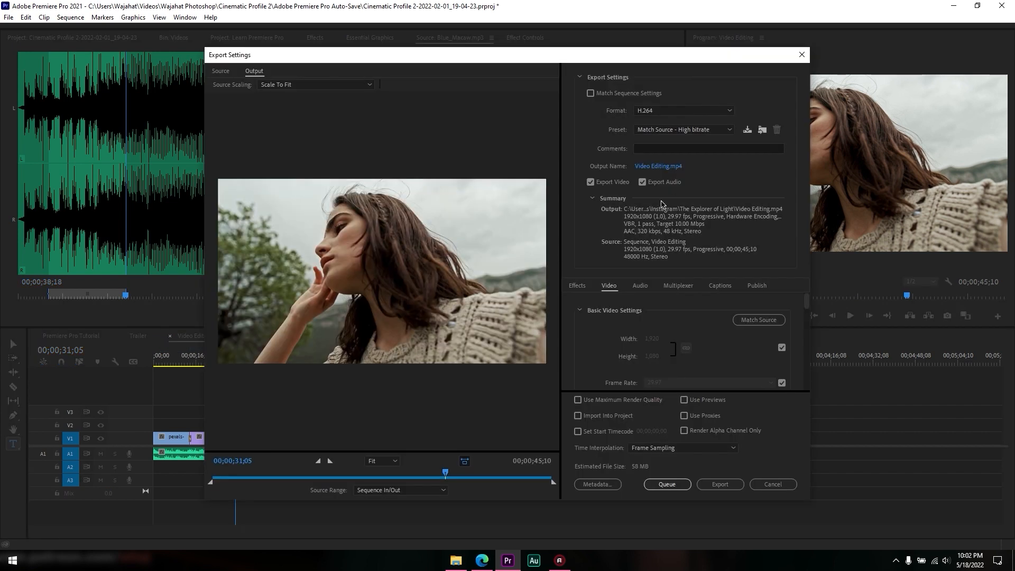
left_click(665, 167)
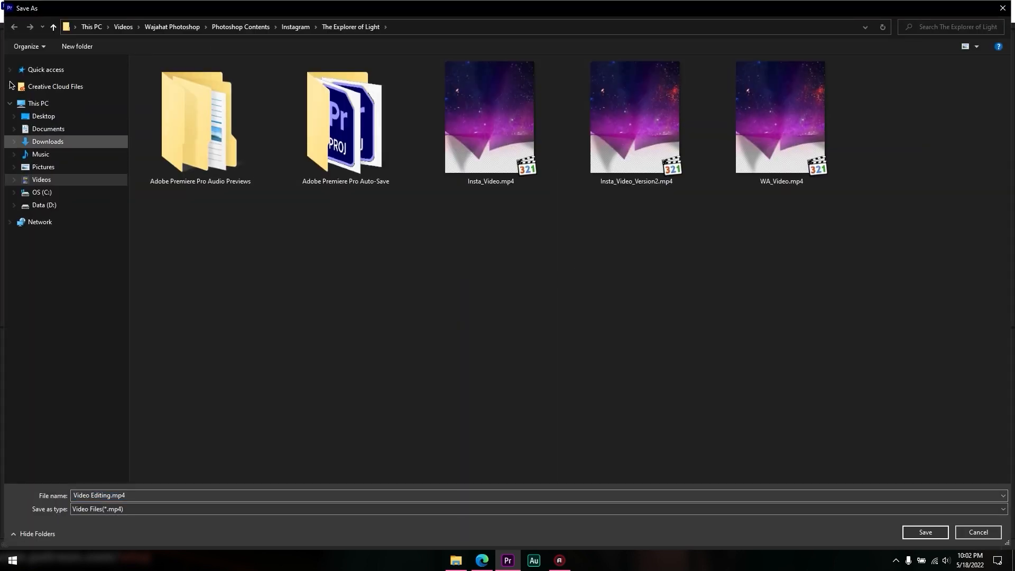
left_click(42, 116)
left_click(925, 531)
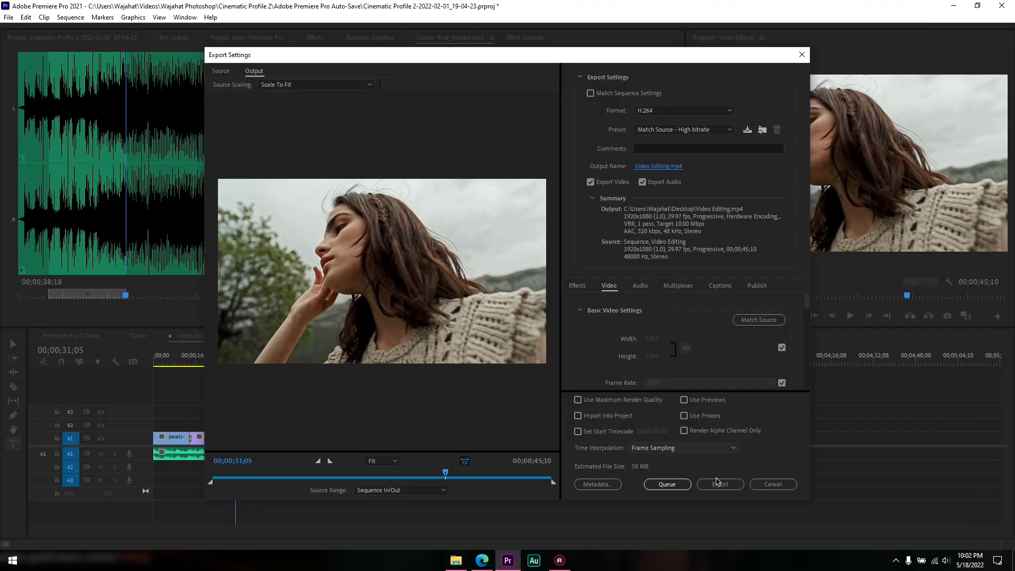
left_click(670, 129)
left_click(676, 141)
left_click(720, 484)
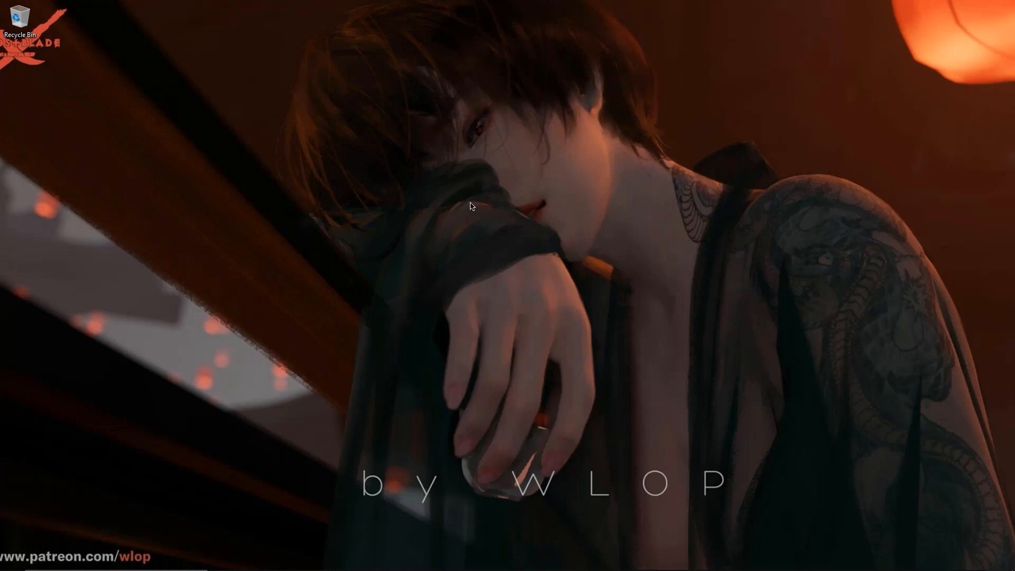
Launch Adobe Premiere Pro 2021 and start a new project.
mouse_move(305, 569)
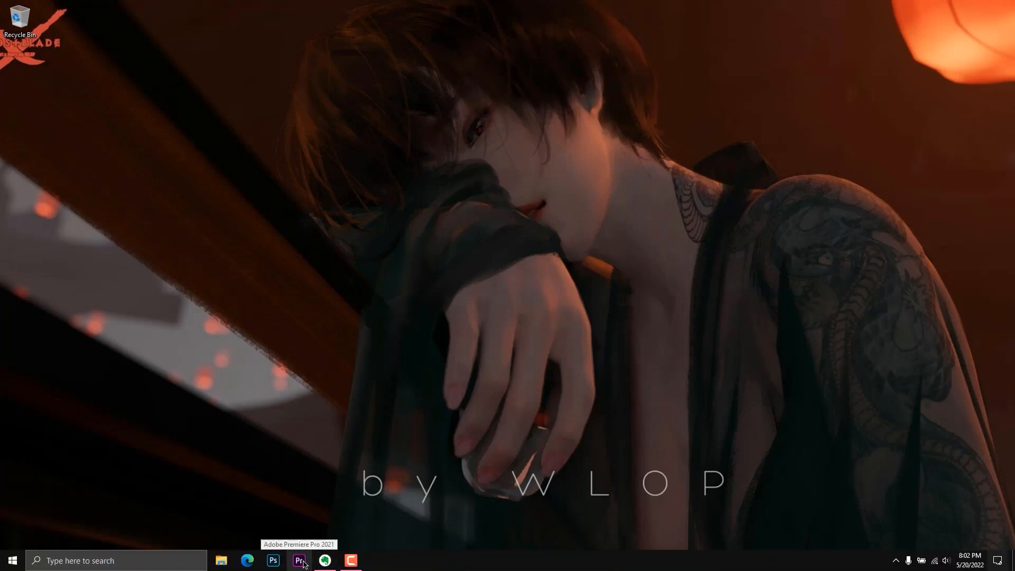
left_click(299, 560)
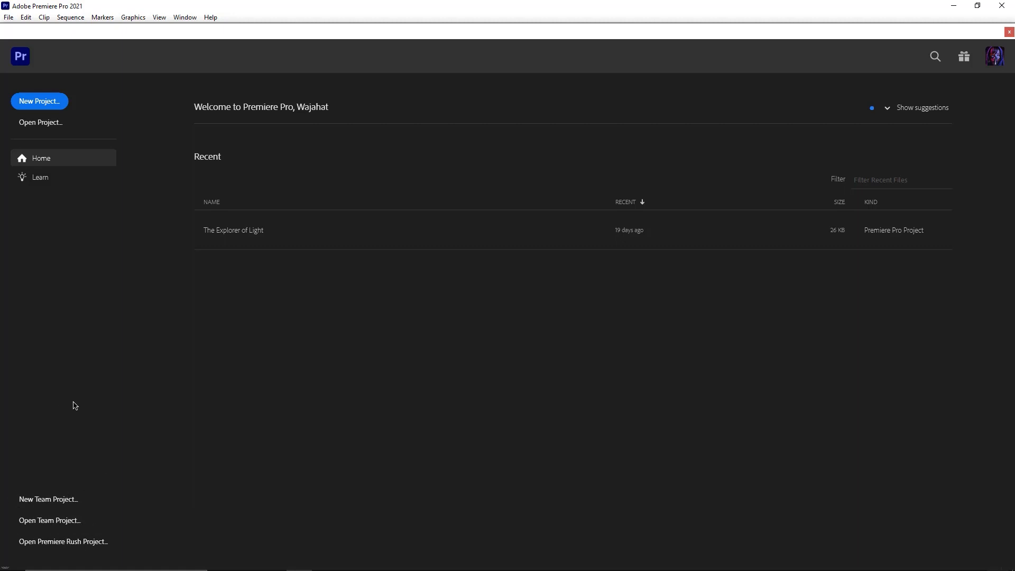
left_click(45, 104)
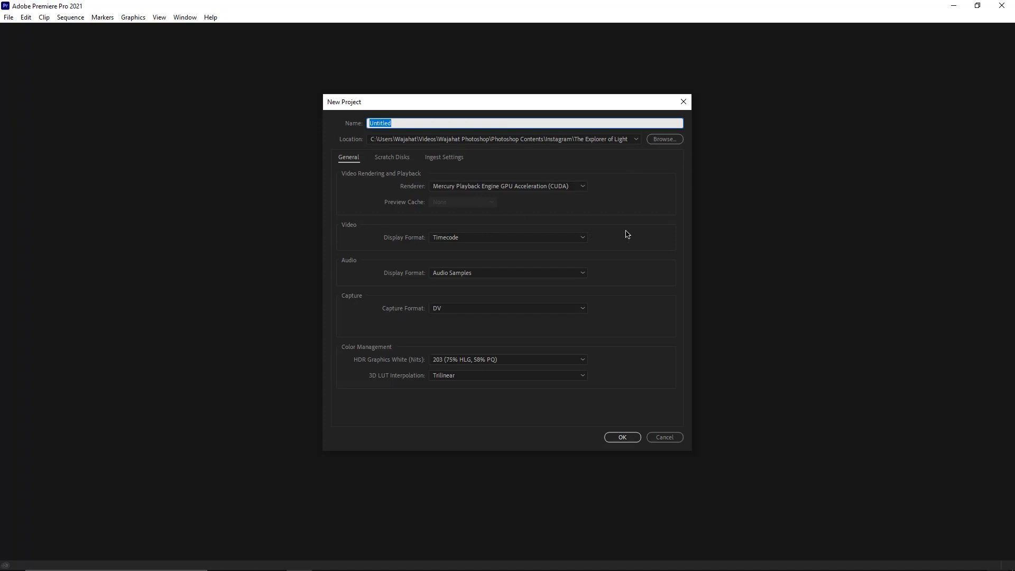
Name the new project Premiere Pro Basic.
type("P")
key("BackSpace")
key("BackSpace")
key("BackSpace")
key("BackSpace")
key("BackSpace")
key("BackSpace")
key("BackSpace")
key("BackSpace")
key("BackSpace")
key("BackSpace")
key("BackSpace")
type("emiere Pr")
Set the project location to the Premiere Pro Basic folder listed under Quick access.
left_click(667, 140)
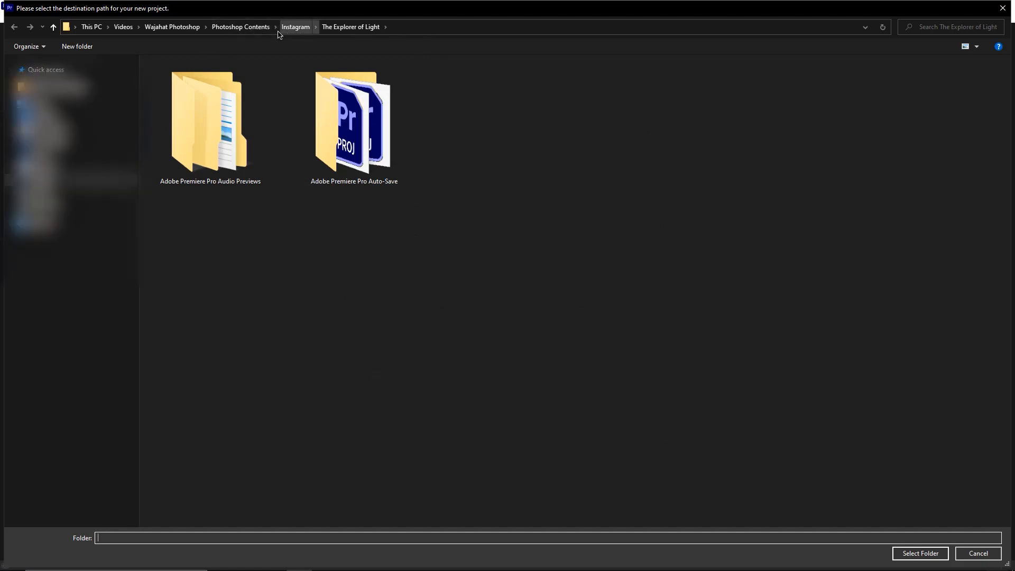
left_click(12, 71)
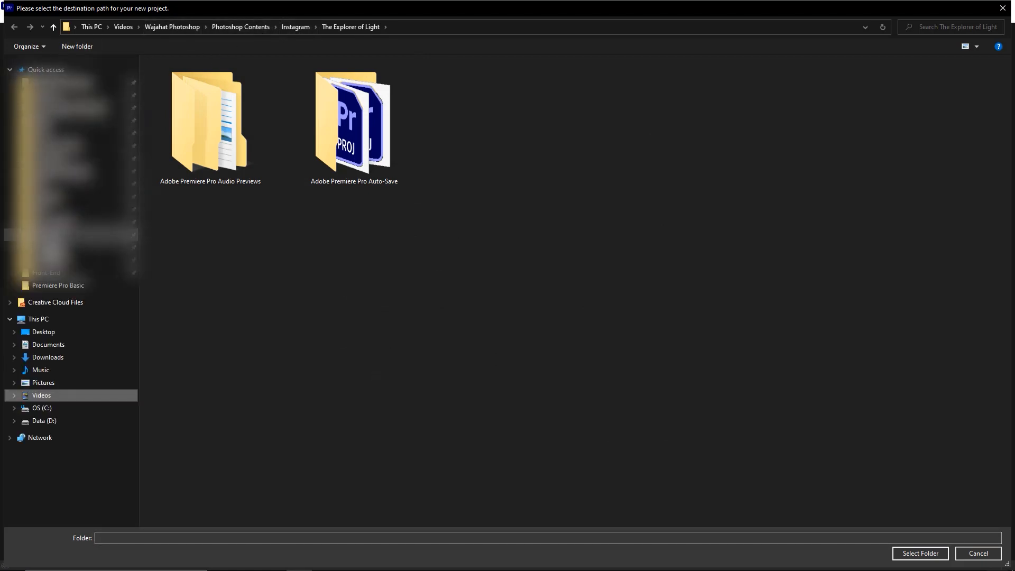
left_click(75, 287)
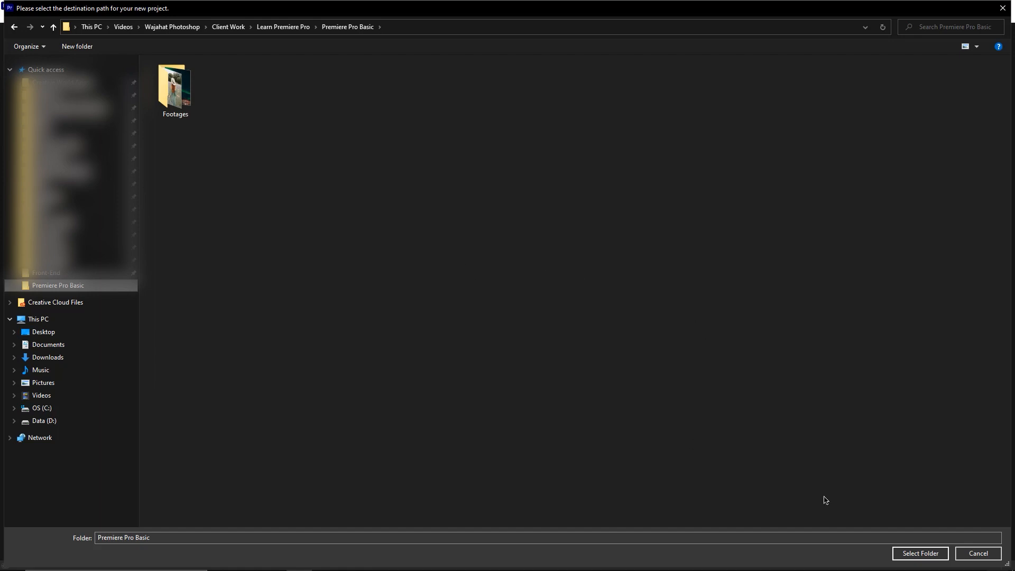
left_click(933, 556)
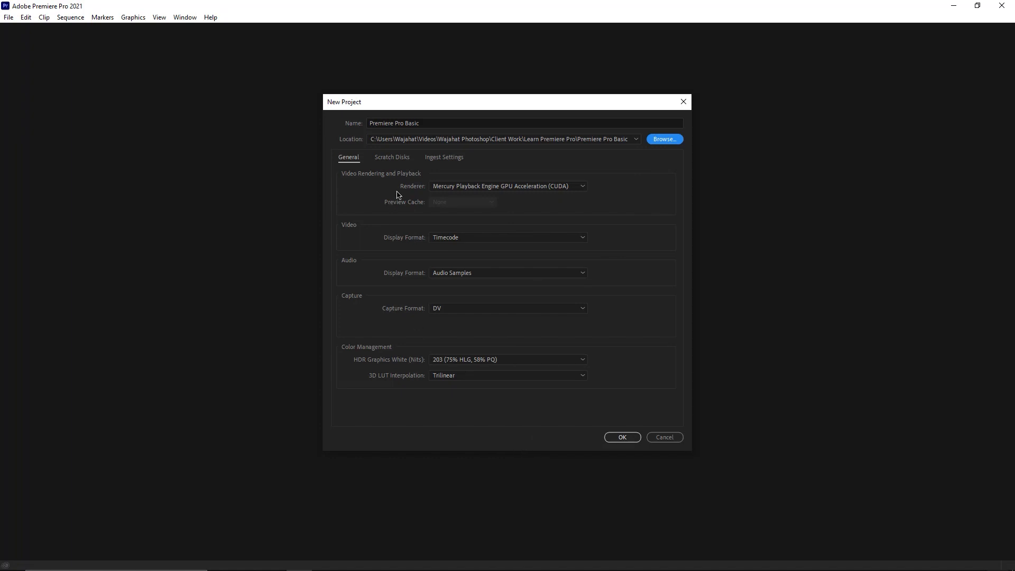
Review the new project's ingest and scratch disk settings, and return to the general settings.
left_click(449, 161)
left_click(394, 158)
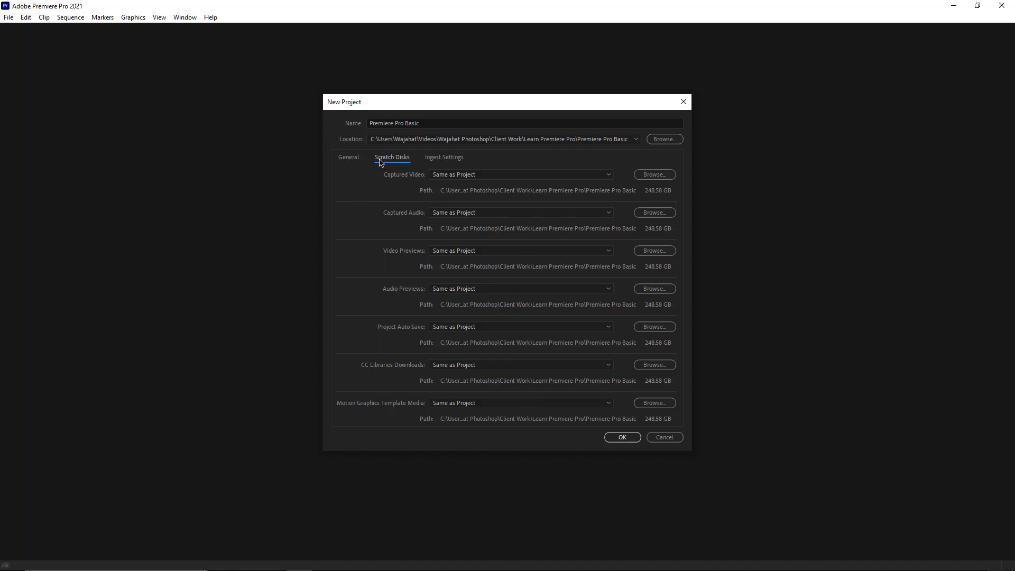
left_click(356, 159)
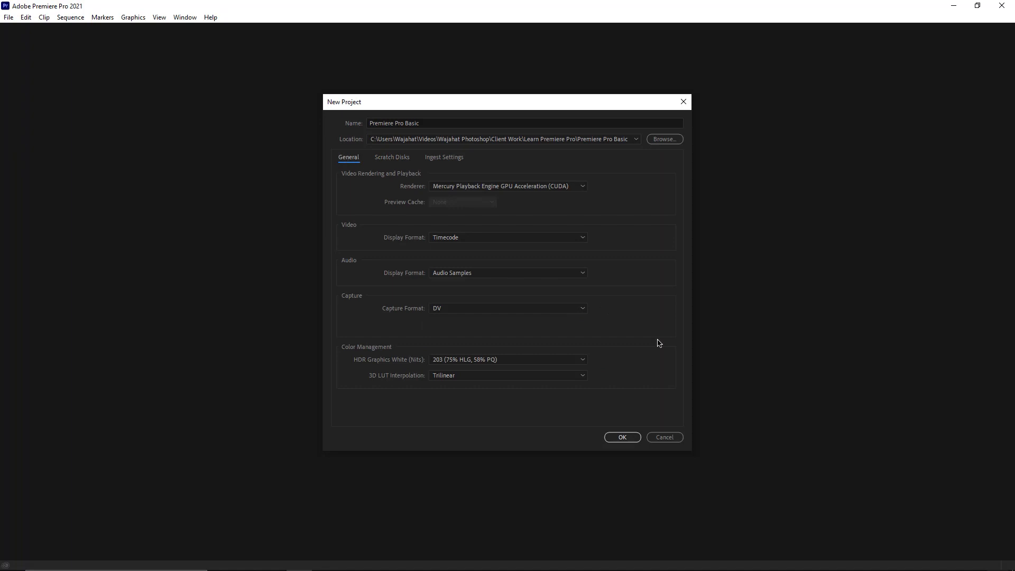
left_click(623, 438)
Choose Mercury Playback Engine GPU Acceleration (CUDA) as the renderer and create the project.
left_click(452, 188)
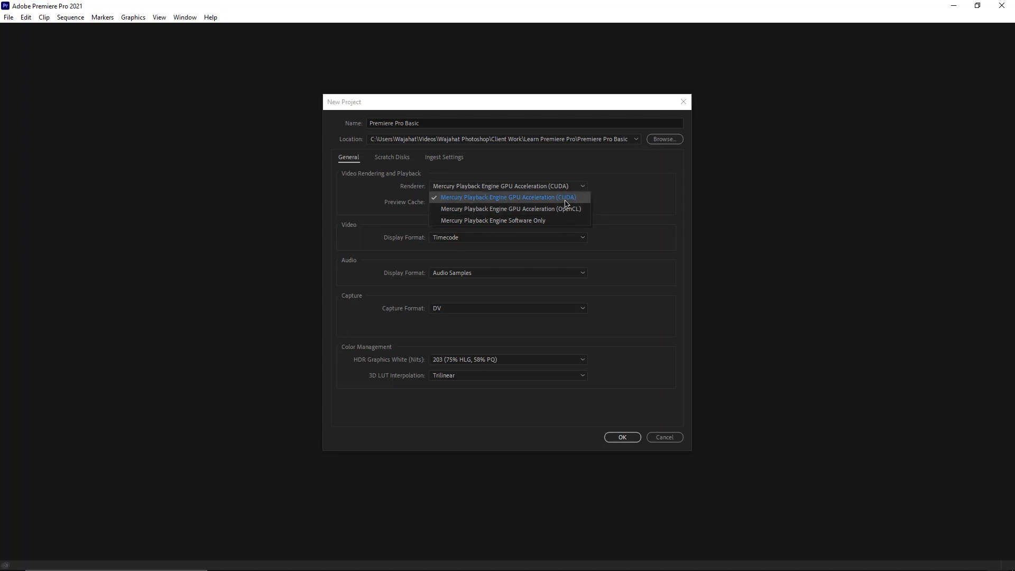
left_click(615, 199)
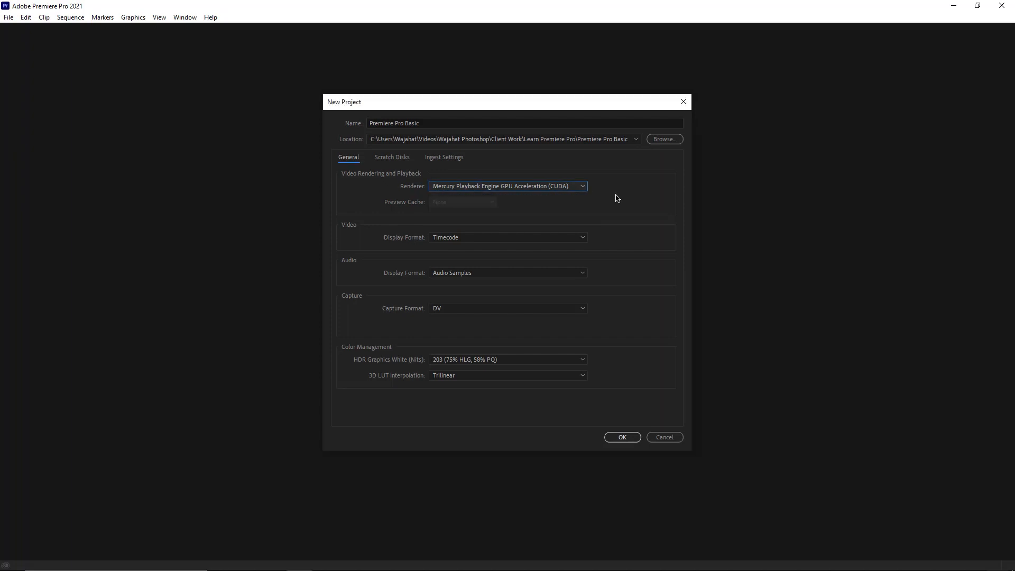
left_click(581, 190)
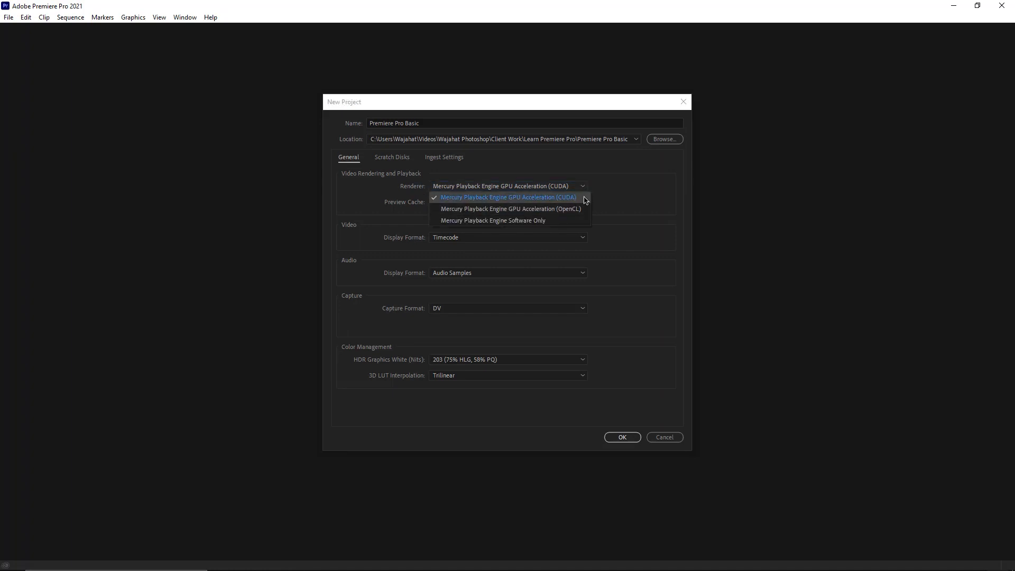
left_click(583, 197)
left_click(614, 438)
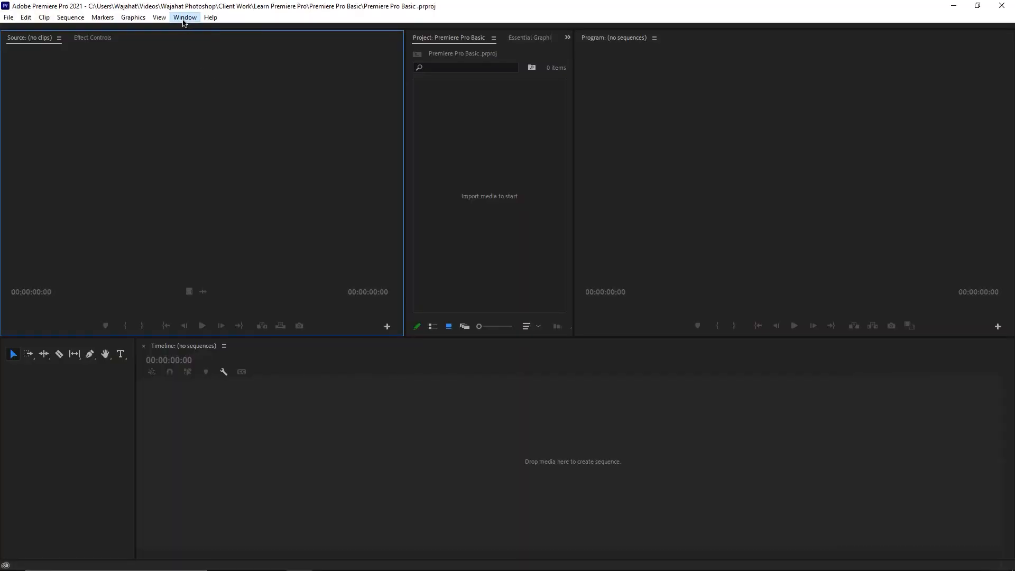
Switch to the Editing workspace and make the project's media area active.
left_click(184, 17)
mouse_move(213, 30)
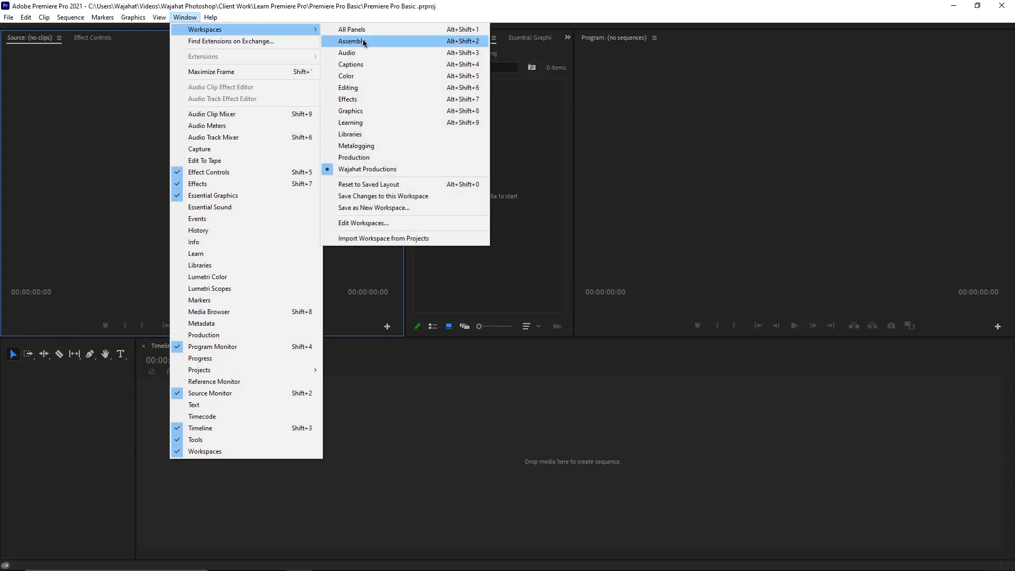
left_click(371, 89)
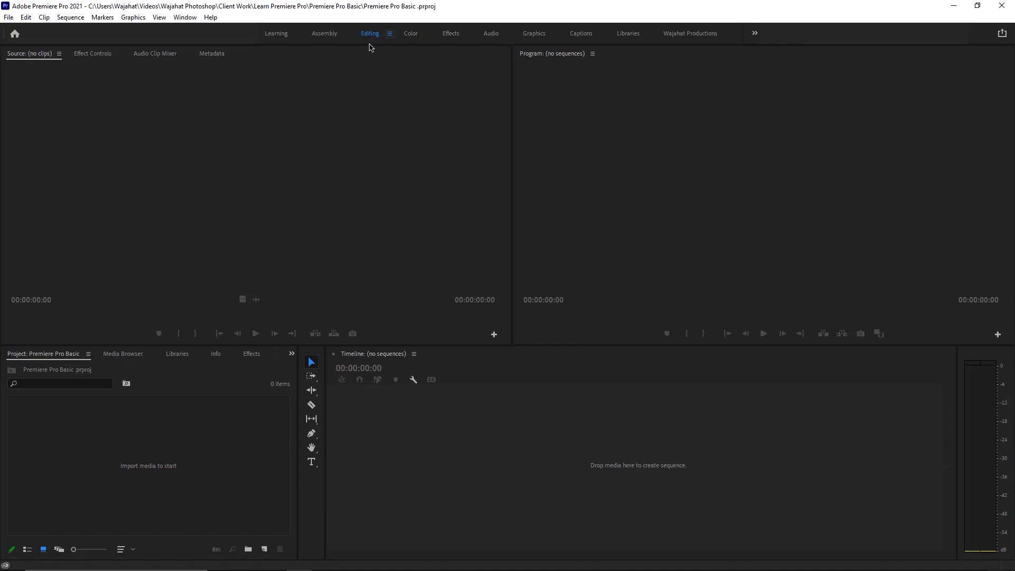
key("shift+1")
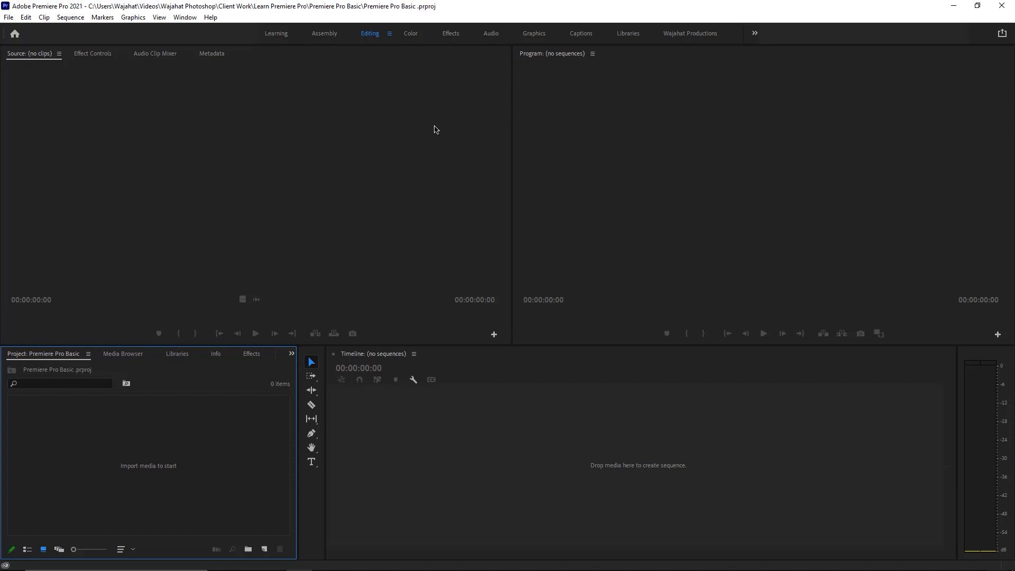
View the Color workspace with its Lumetri Color area, and switch to the Effects workspace.
left_click(411, 35)
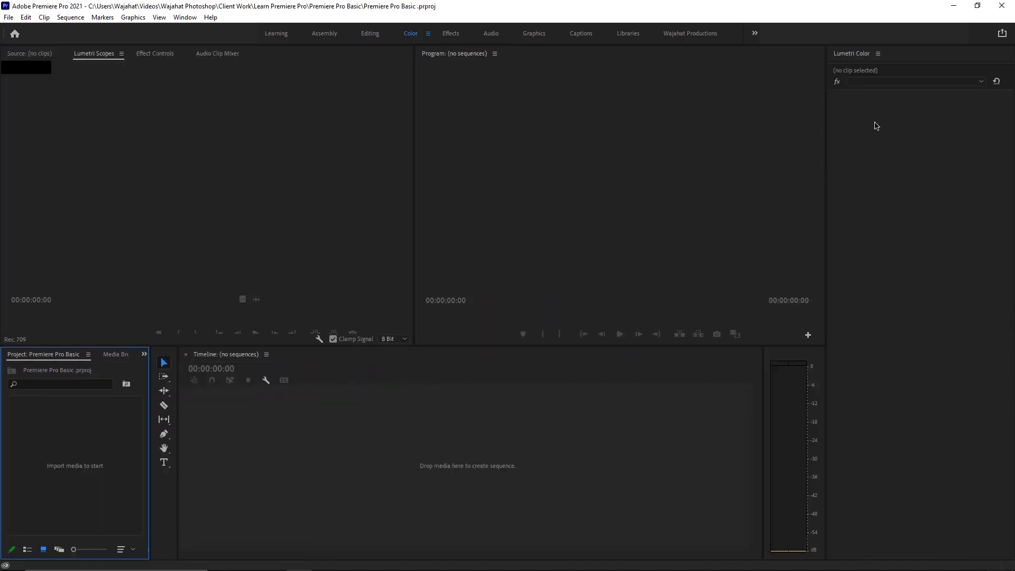
left_click(850, 59)
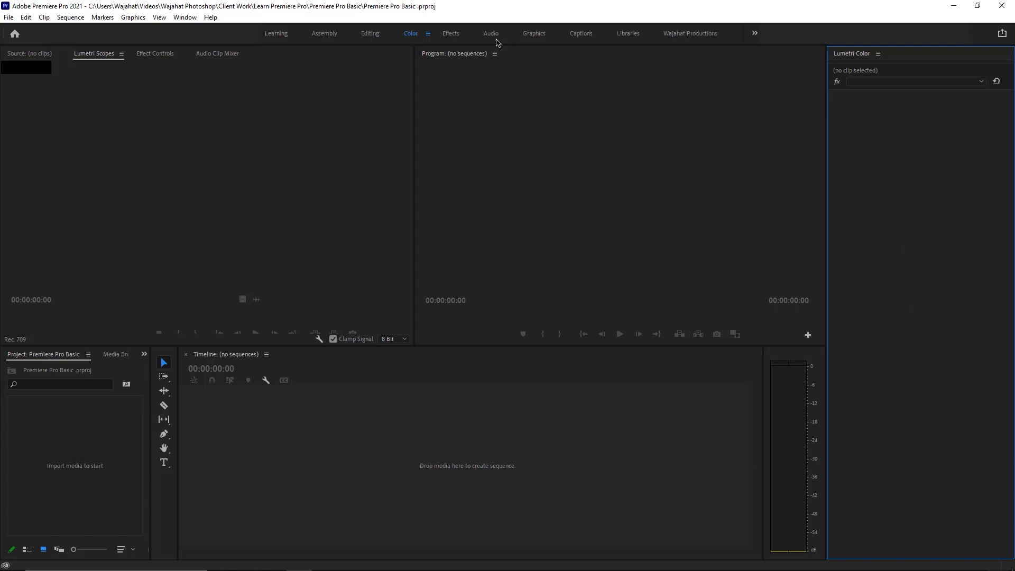
left_click(451, 33)
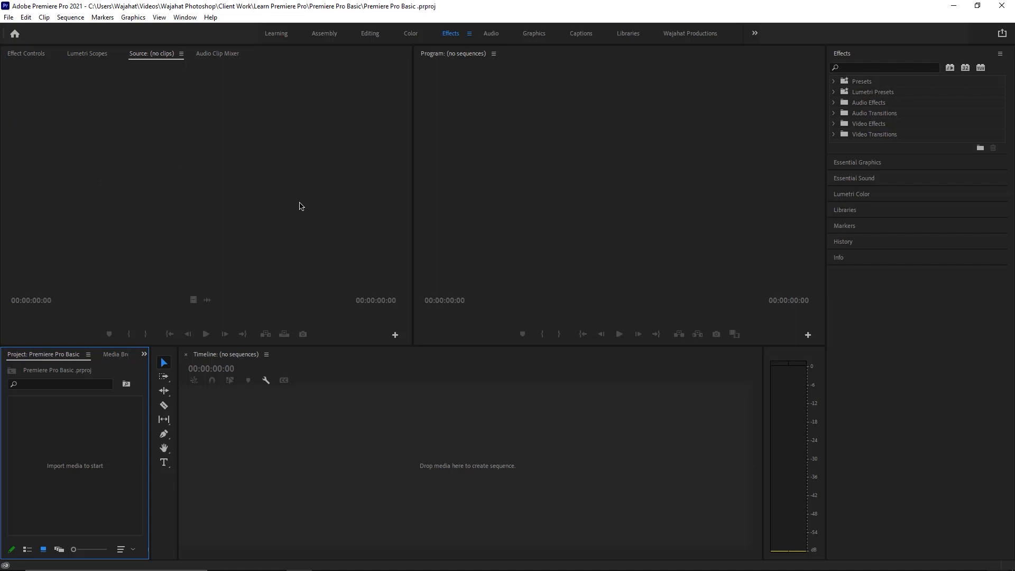
Import the video of the woman in the flower field from the Footages folder and create a sequence from it.
mouse_move(248, 563)
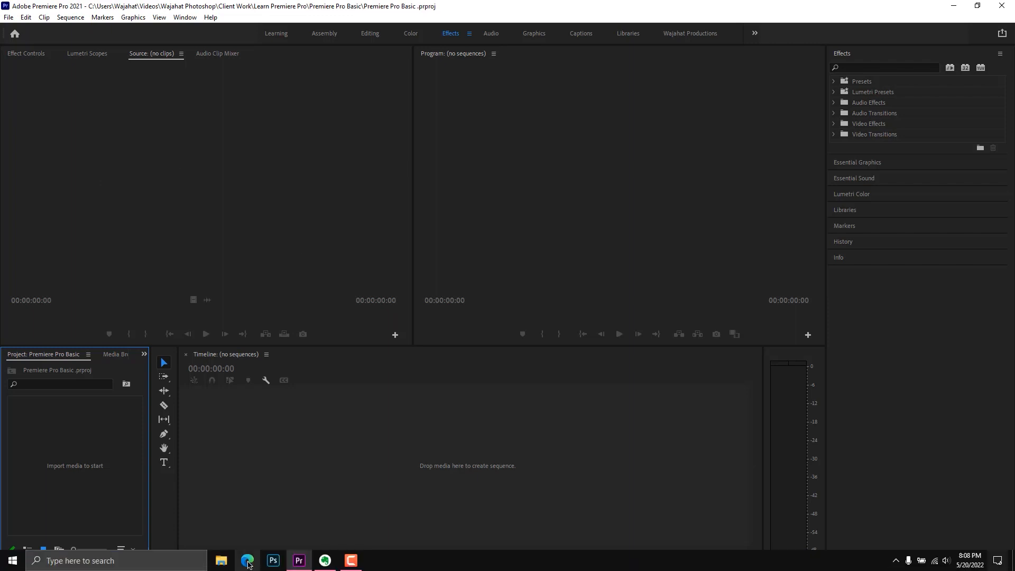
left_click(221, 561)
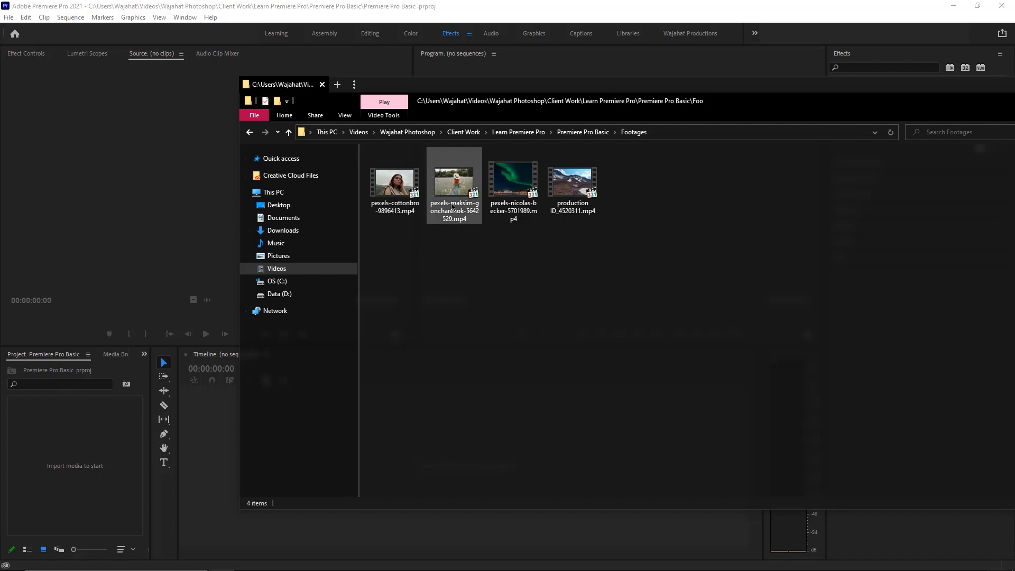
left_click_drag(454, 208, 63, 466)
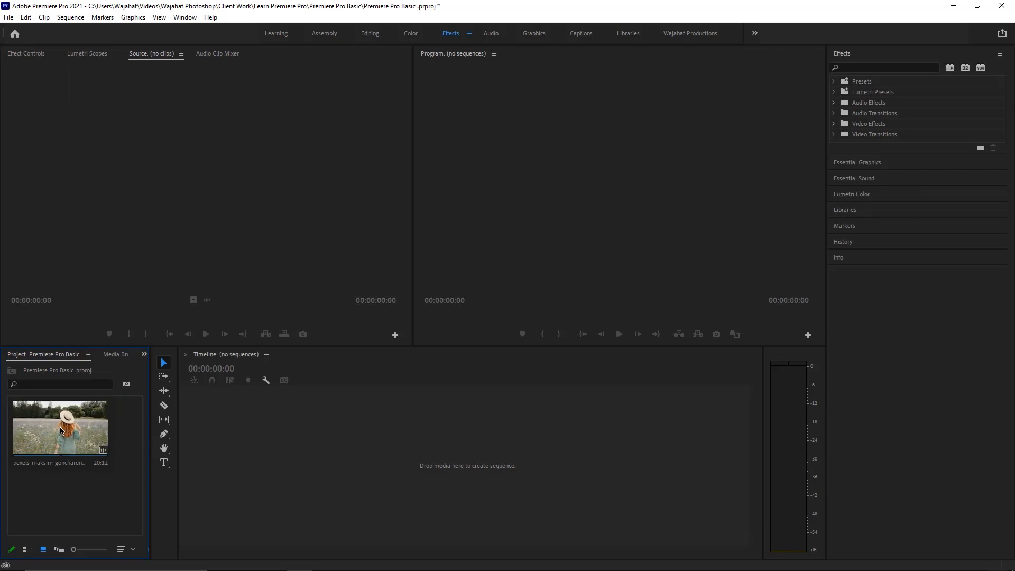
left_click_drag(69, 430, 205, 438)
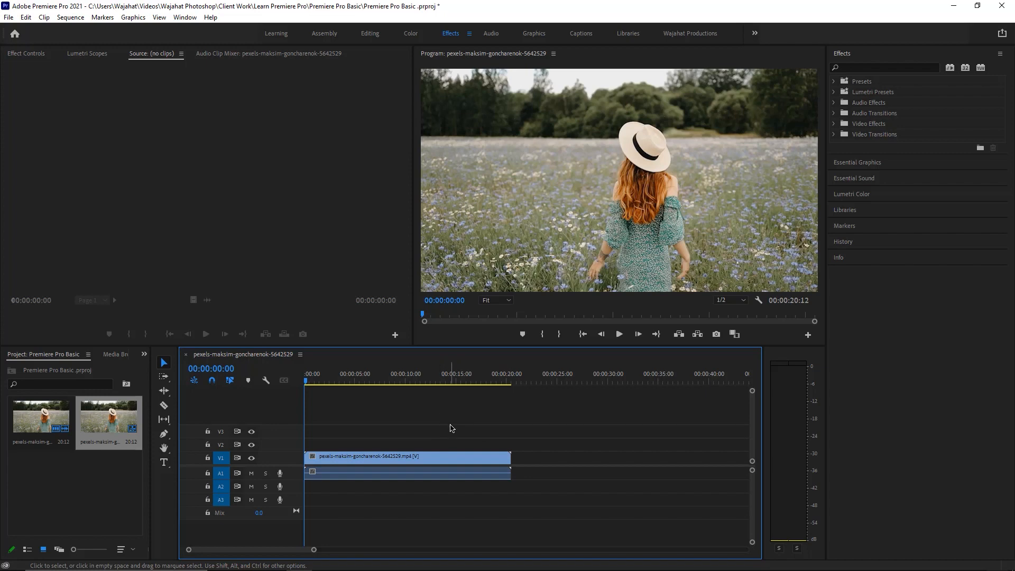
Examine the Lumetri Color controls for the sequence's clip and collapse them.
left_click(408, 457)
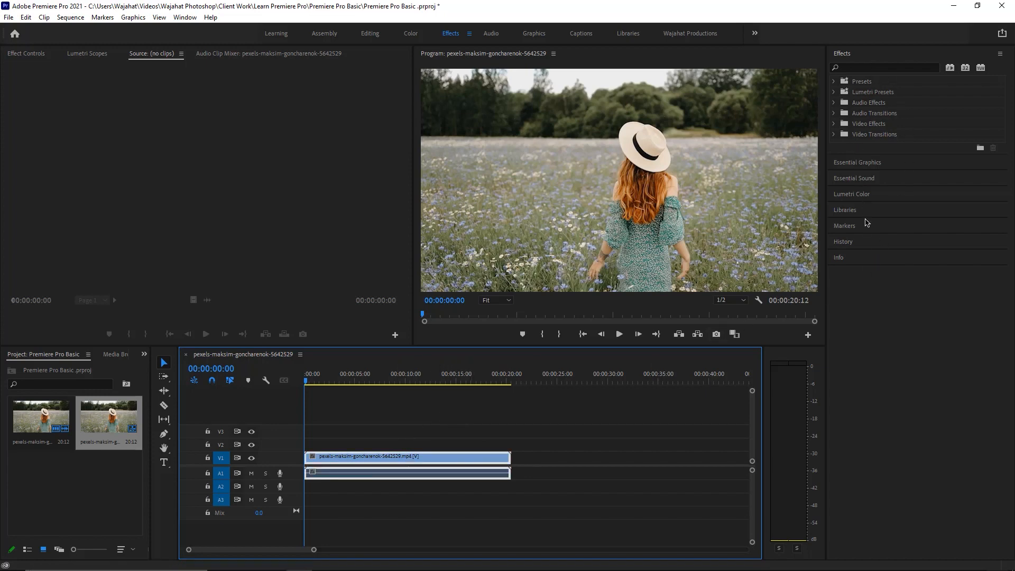
left_click(865, 197)
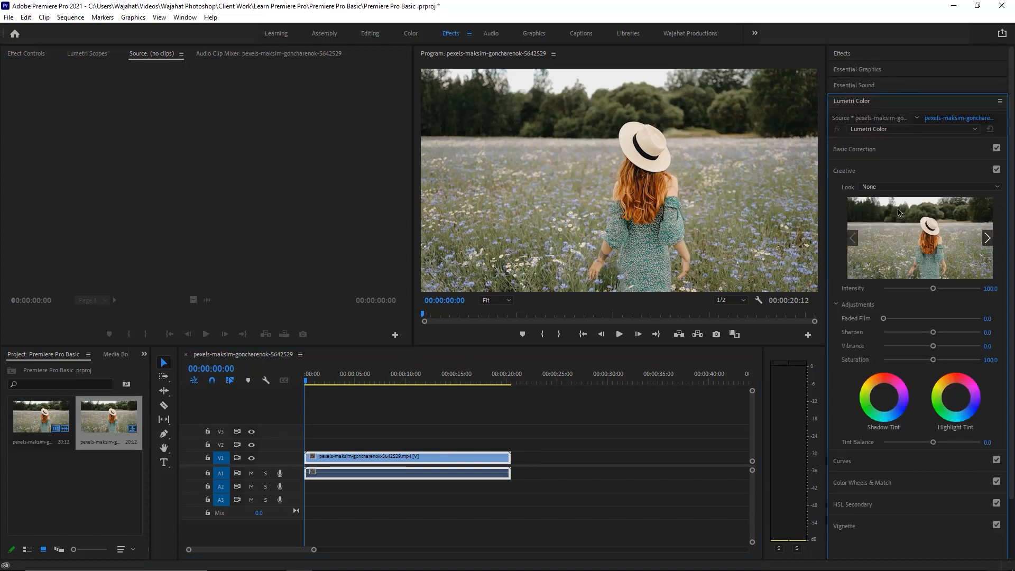
left_click(862, 106)
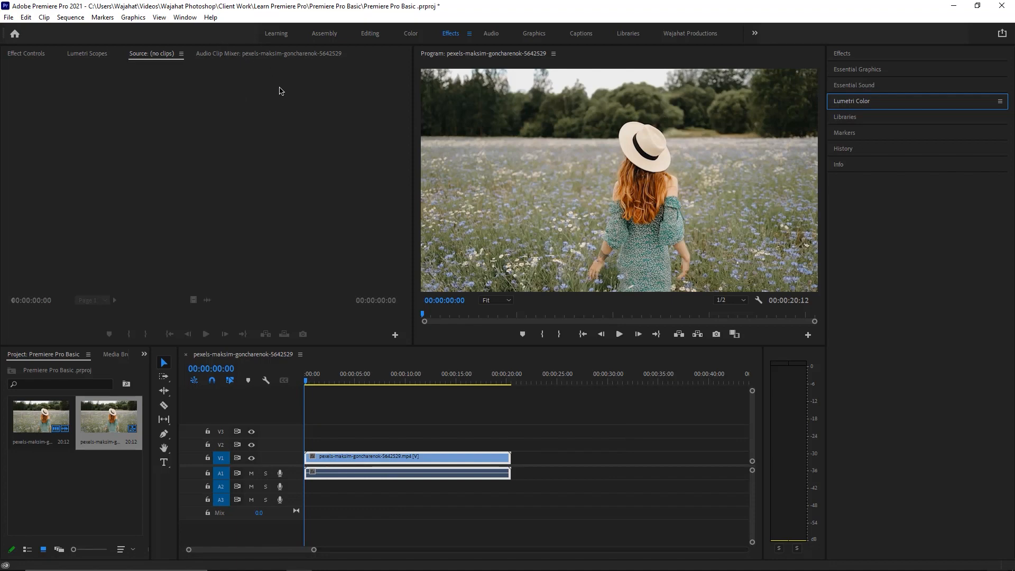
View the Audio Clip Mixer, Source monitor, Lumetri Scopes and Effect Controls, and deselect the sequence's clip.
left_click(285, 54)
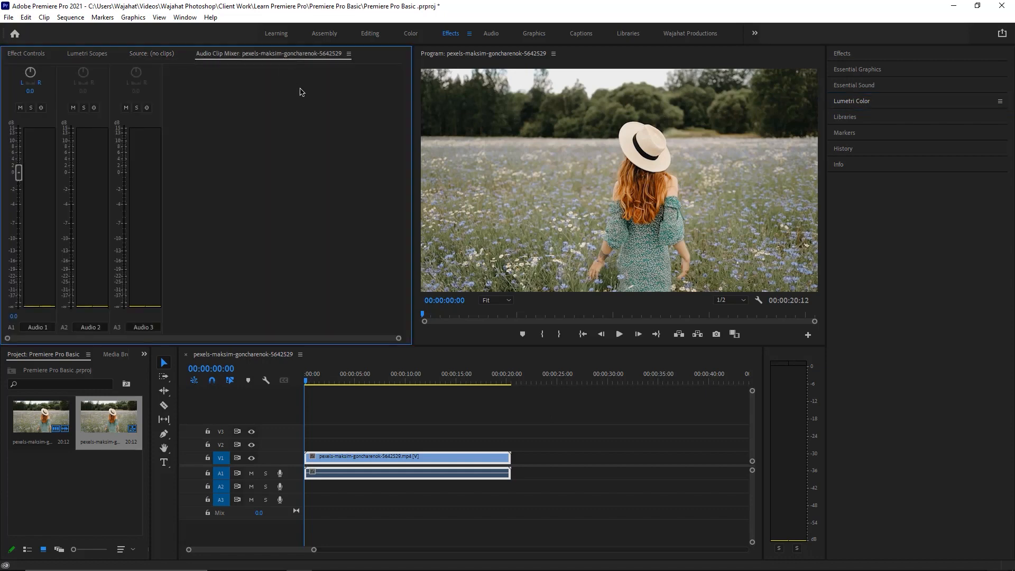
left_click(152, 54)
left_click(89, 54)
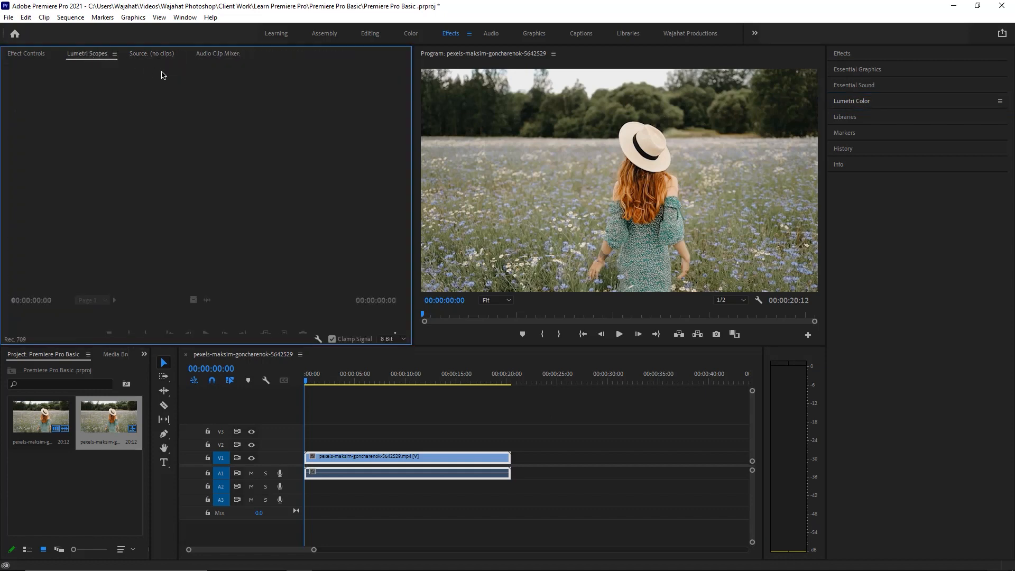
left_click(40, 55)
left_click(400, 432)
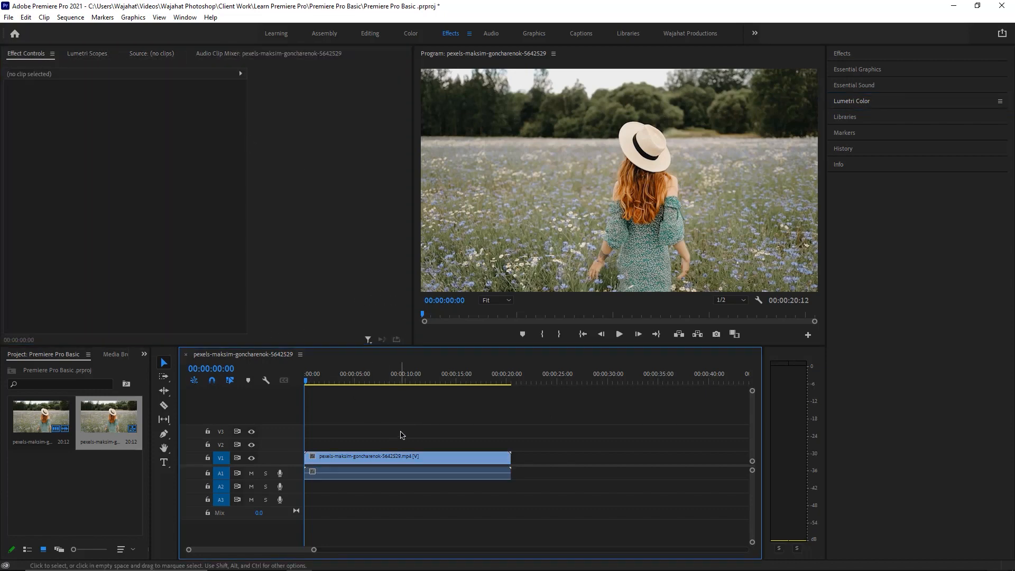
View the Effects, Essential Graphics and Essential Sound panels one after another, and leave them all collapsed.
left_click(856, 56)
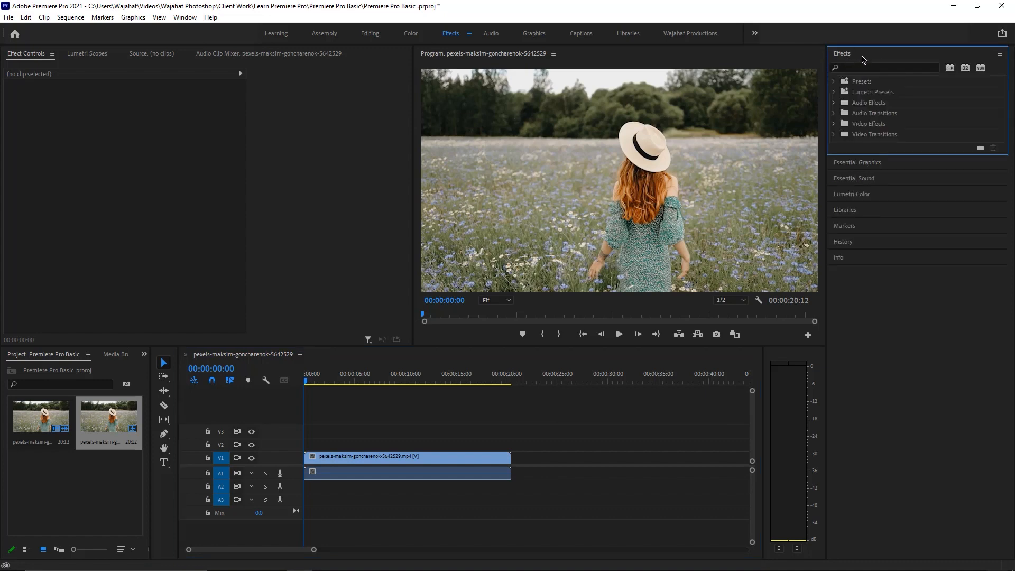
left_click(886, 164)
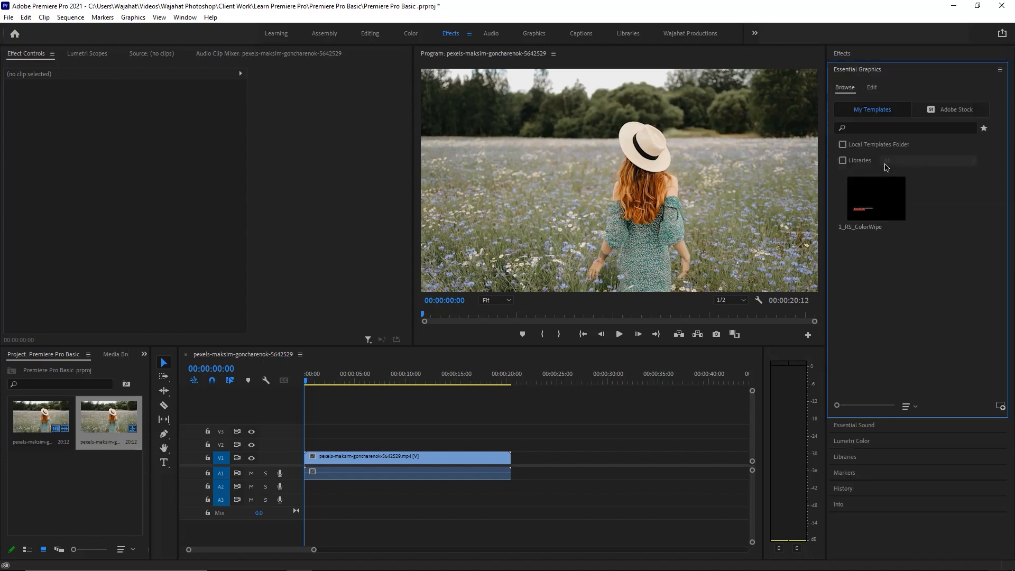
left_click(875, 70)
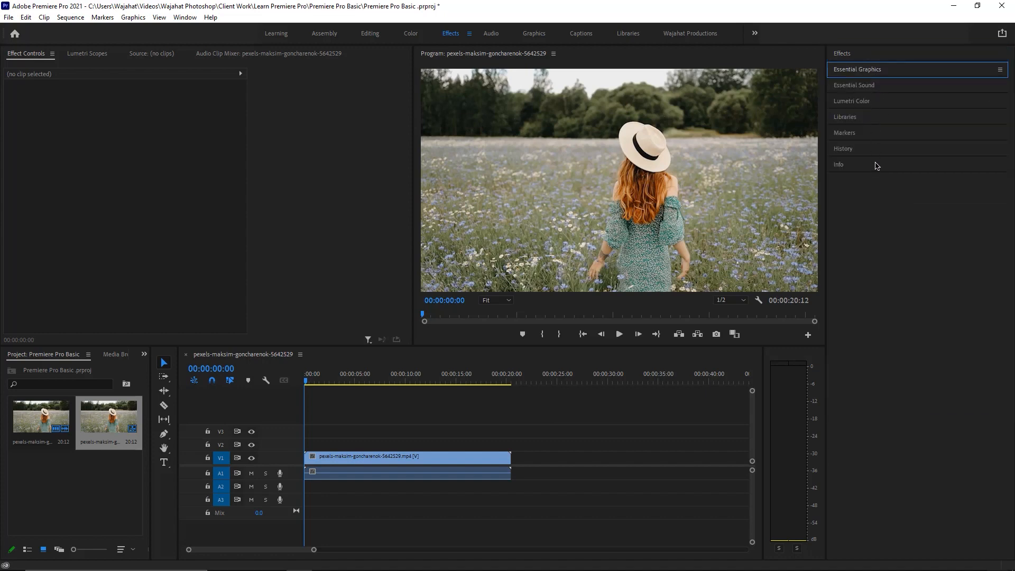
left_click(883, 86)
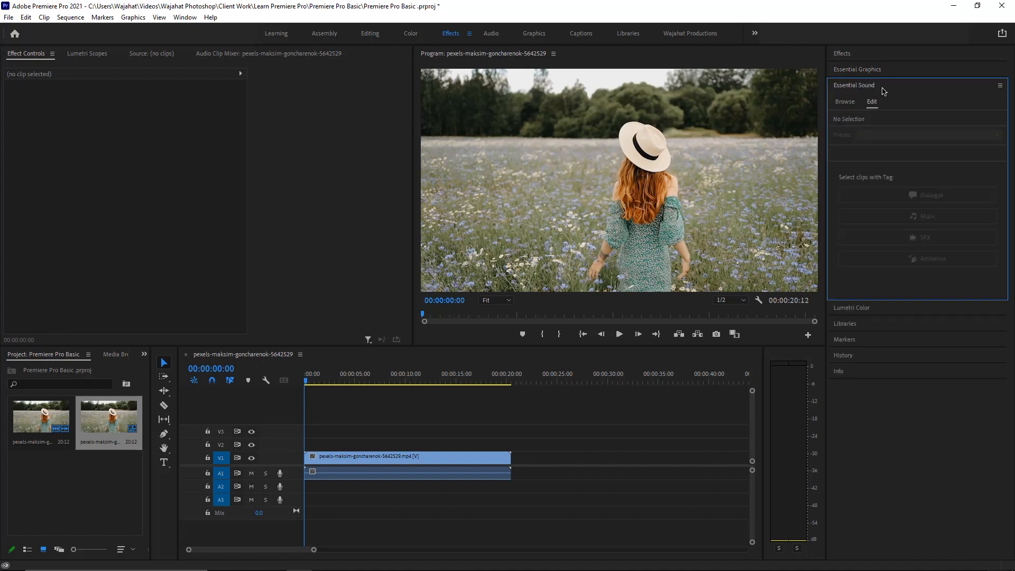
left_click(882, 88)
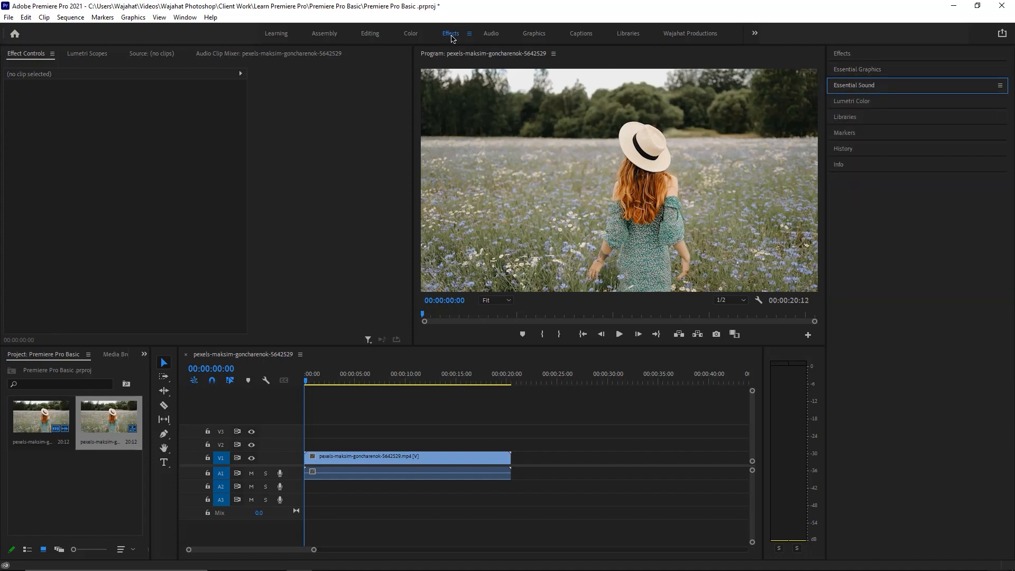
Close the Libraries, Markers, History and Info panels to declutter the Effects workspace.
right_click(856, 120)
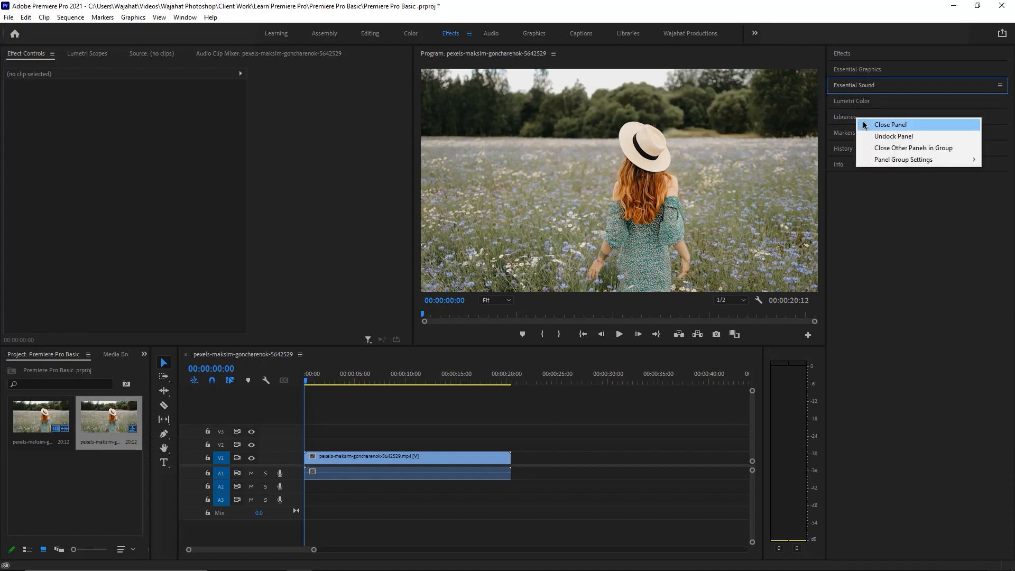
left_click(890, 125)
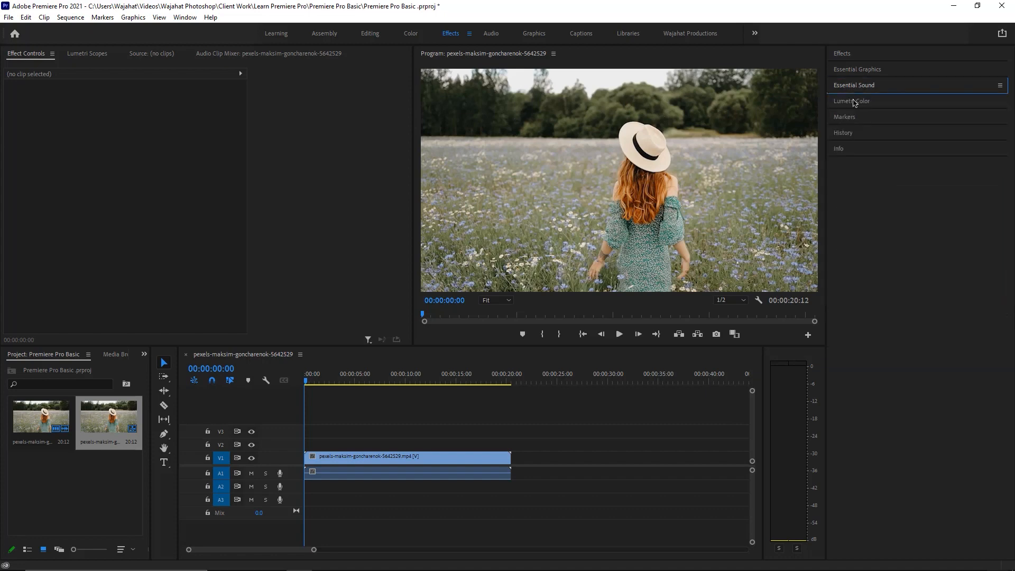
right_click(850, 117)
left_click(862, 124)
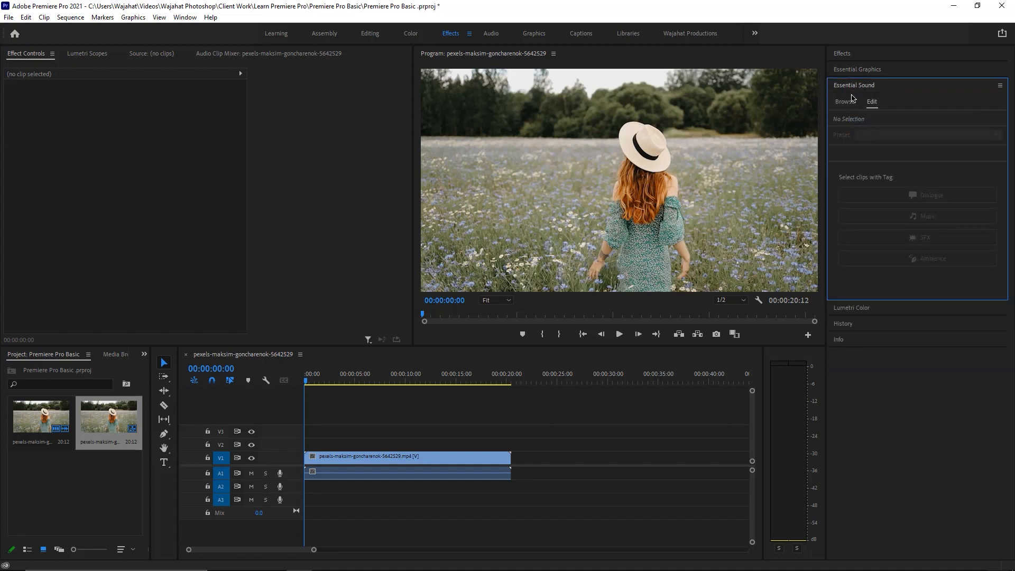
left_click(850, 98)
left_click(851, 86)
right_click(847, 117)
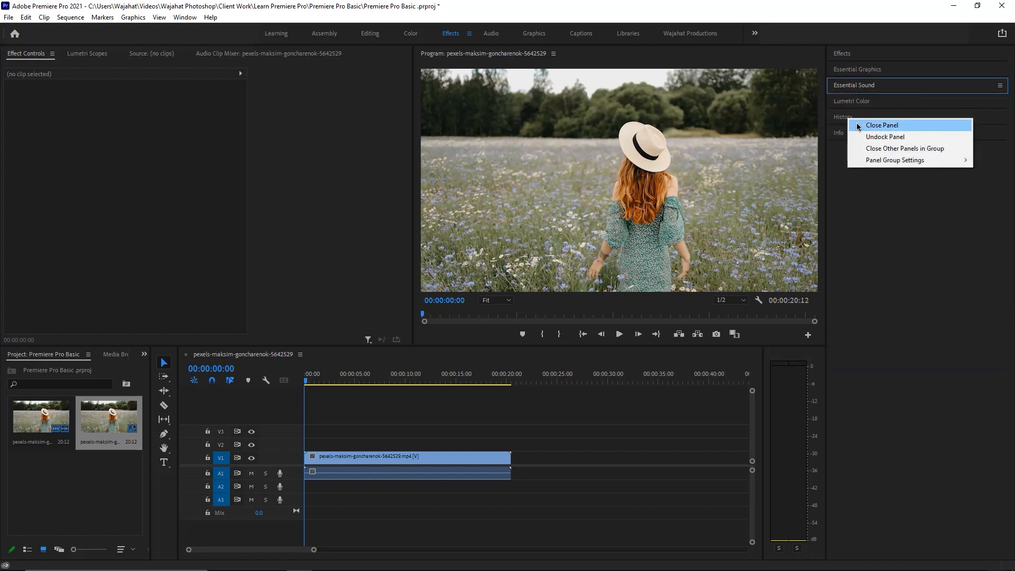
left_click(857, 126)
left_click(854, 86)
right_click(842, 119)
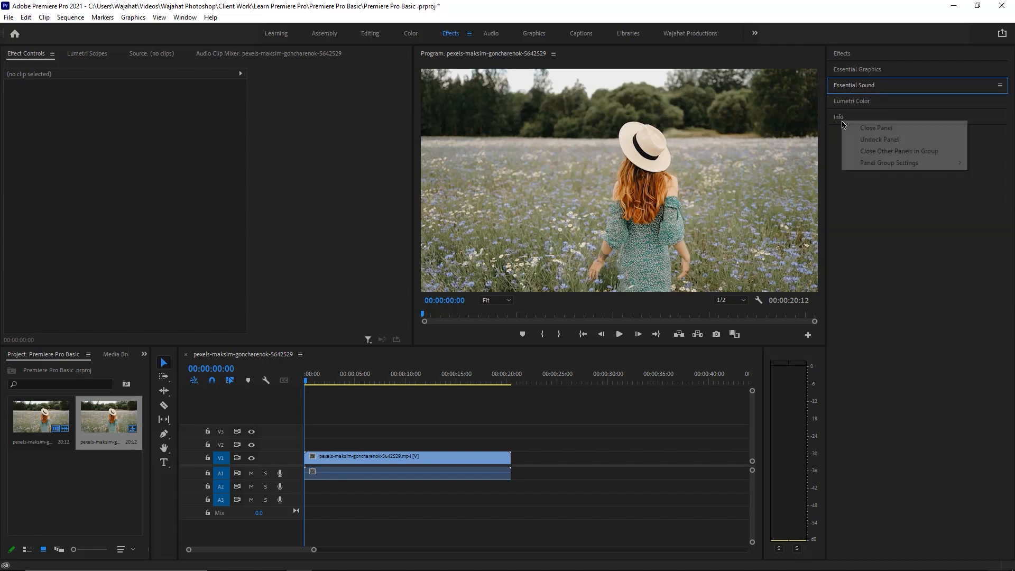
left_click(866, 127)
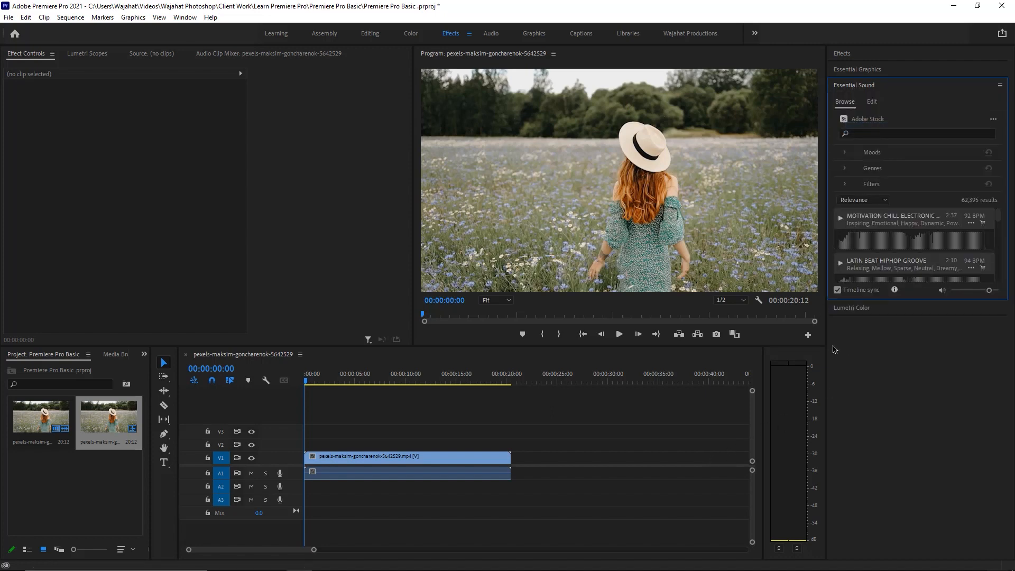
Widen the timeline by narrowing the audio meters, and move the playhead to 00:00:09:00.
mouse_move(763, 398)
left_mouse_down()
mouse_move(800, 399)
mouse_move(782, 398)
left_mouse_up()
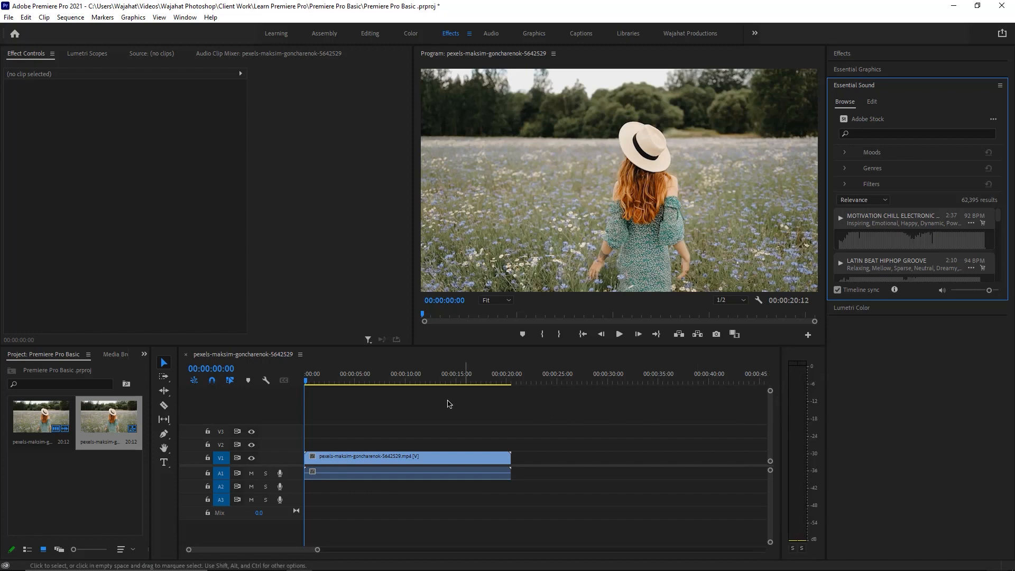
left_click(384, 380)
left_click_drag(383, 379, 400, 380)
left_click(815, 358)
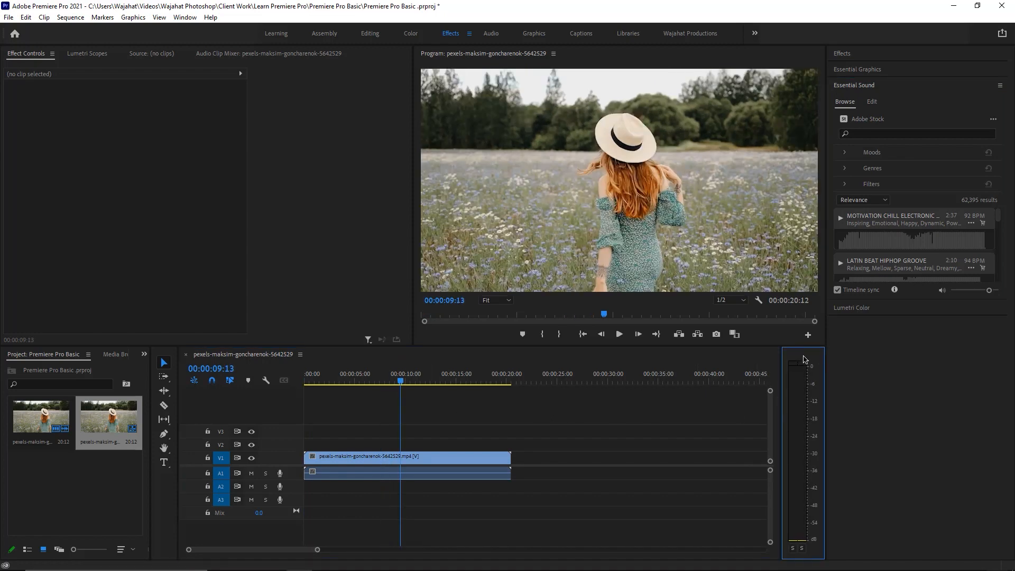
right_click(811, 355)
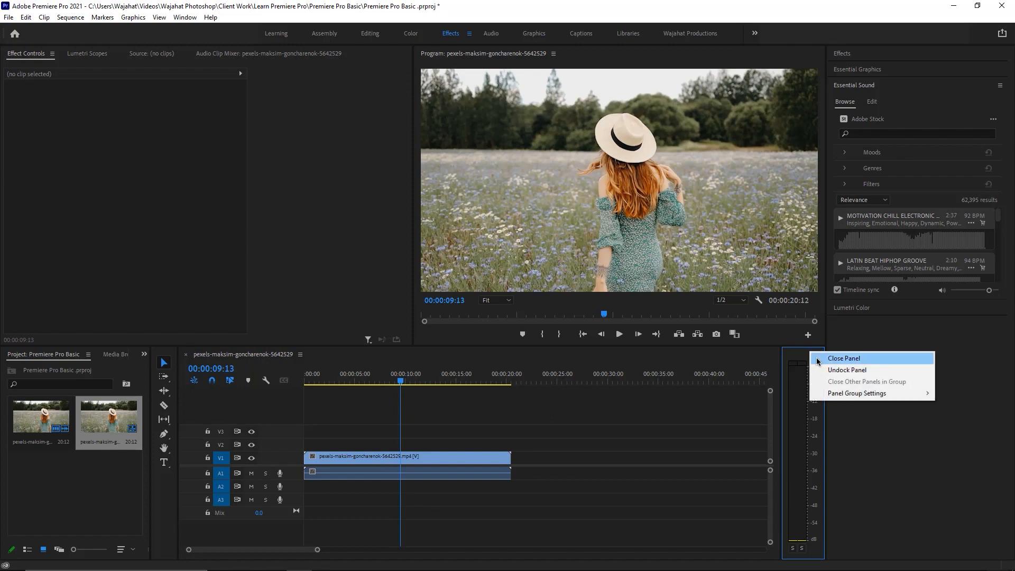
left_click(392, 381)
left_click(383, 380)
left_click_drag(383, 380, 396, 381)
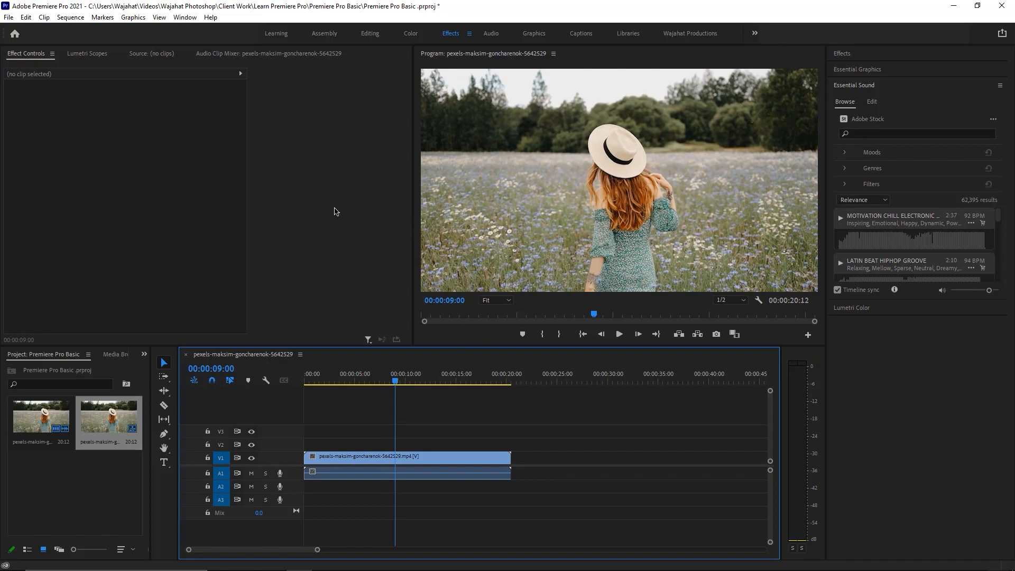
Close the Media Browser and widen the project's media area.
mouse_move(113, 359)
left_mouse_down()
mouse_move(205, 170)
mouse_move(172, 206)
mouse_move(132, 82)
mouse_move(104, 358)
left_mouse_up()
right_click(102, 358)
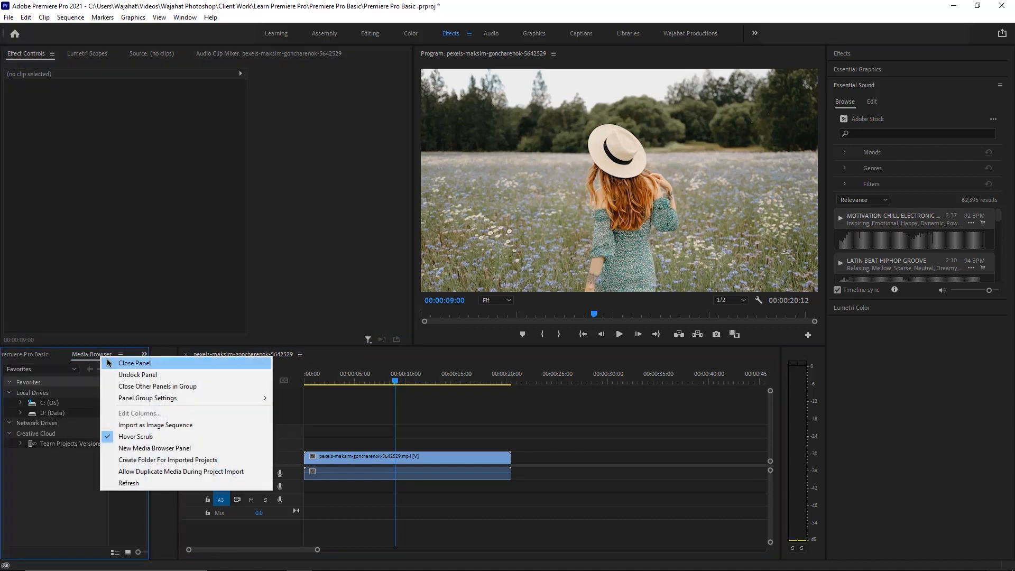
left_click(124, 361)
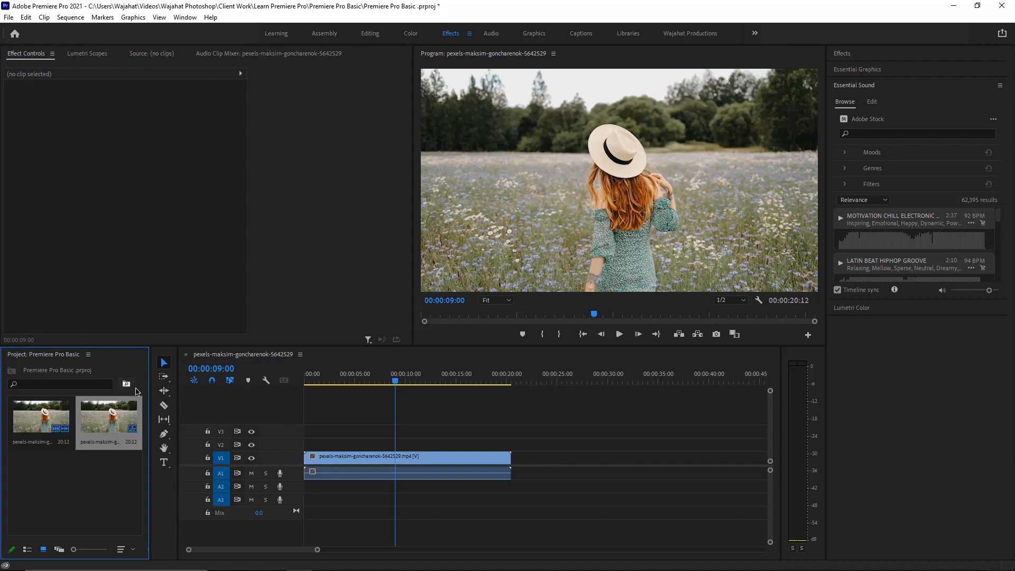
left_click_drag(150, 393, 182, 394)
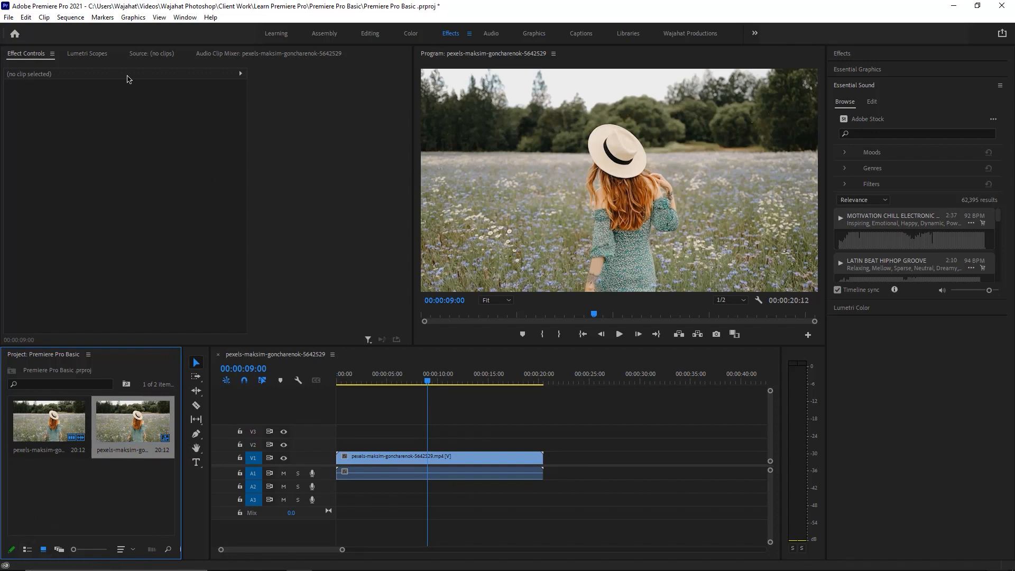
left_click(88, 54)
right_click(93, 59)
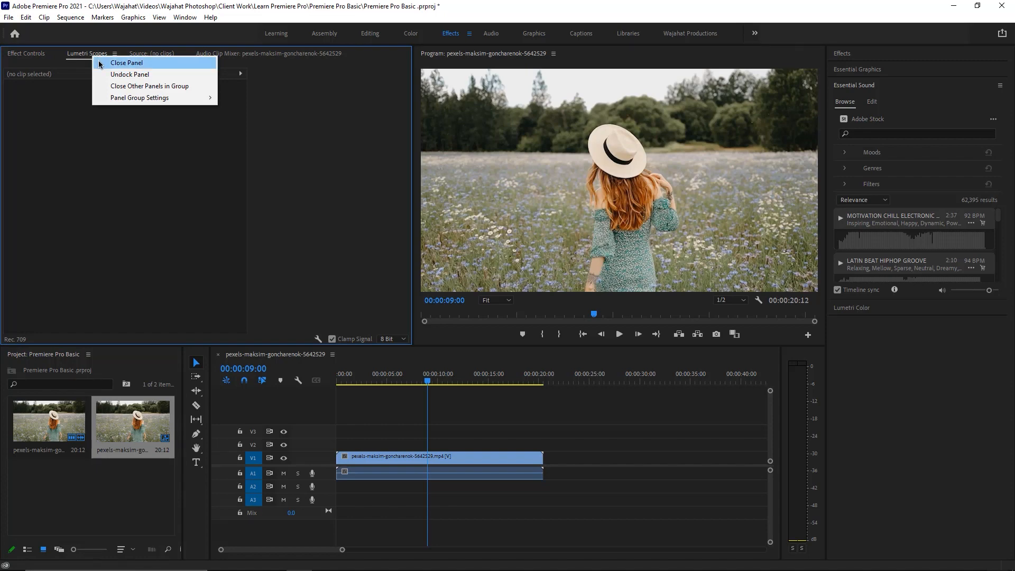
left_click(310, 113)
Dock Effects in its own shortened group above Essential Graphics, show Effect Controls, and move the playhead to 00:00:06:07.
left_click_drag(866, 58, 353, 55)
left_click_drag(158, 277, 894, 57)
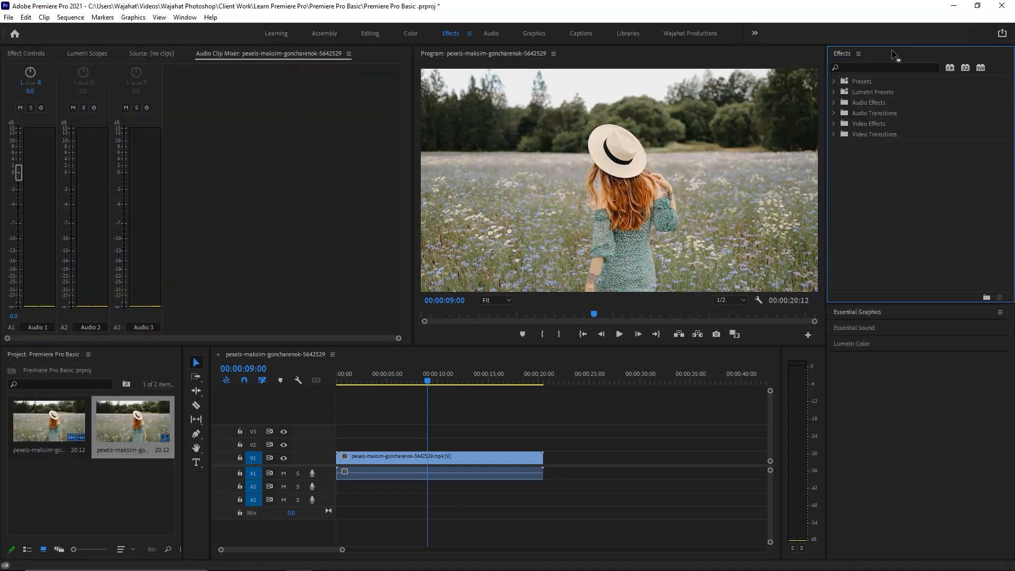
left_click_drag(881, 310, 667, 155)
left_click(19, 54)
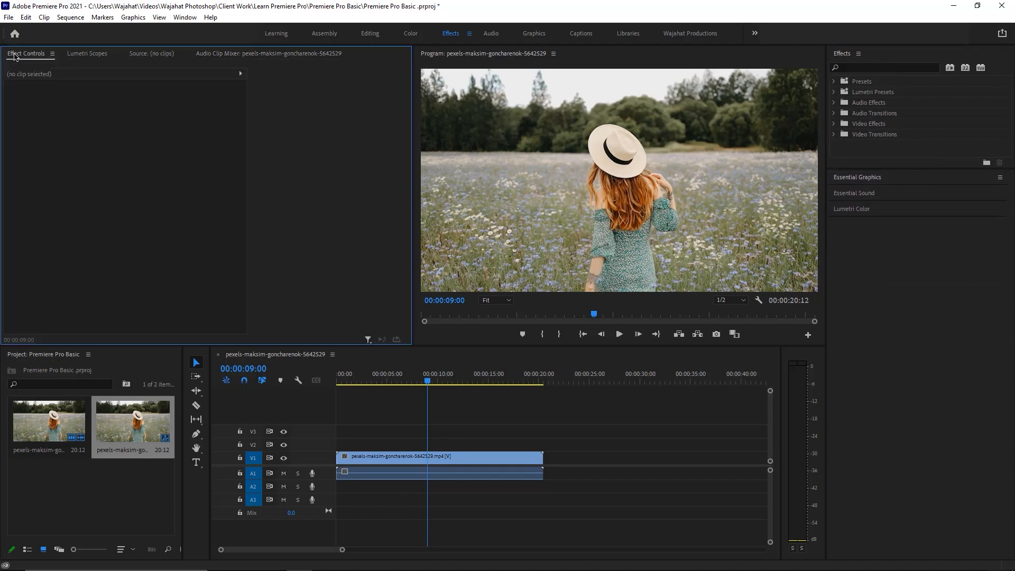
left_click(400, 378)
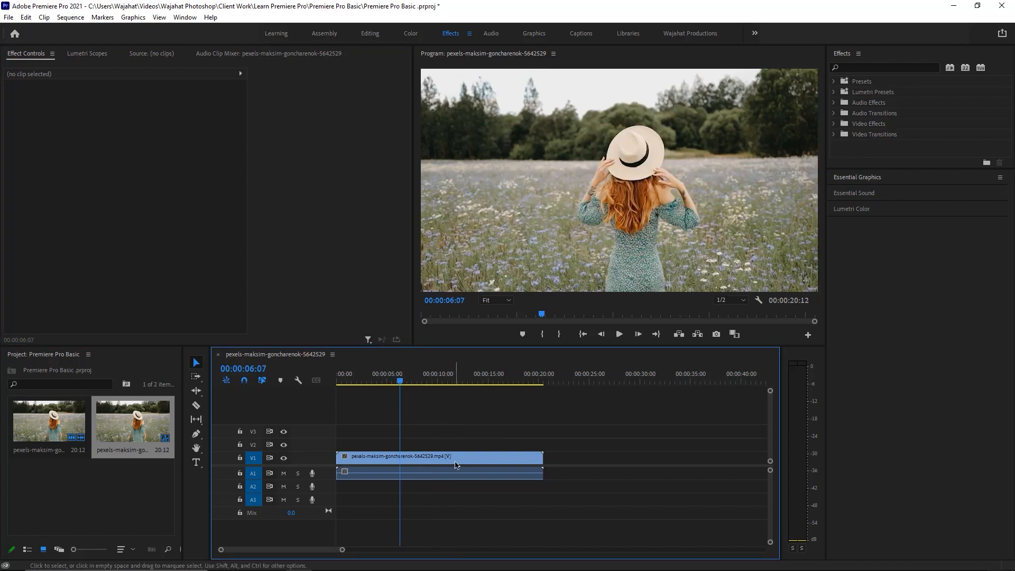
Save the customized layout as a new workspace named "My New Workspace".
left_click(182, 17)
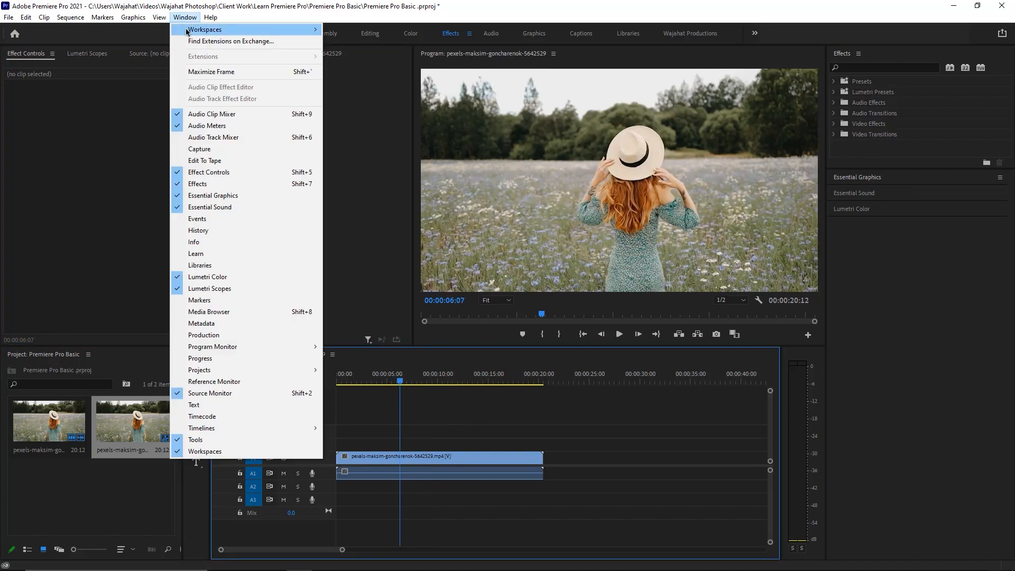
mouse_move(188, 30)
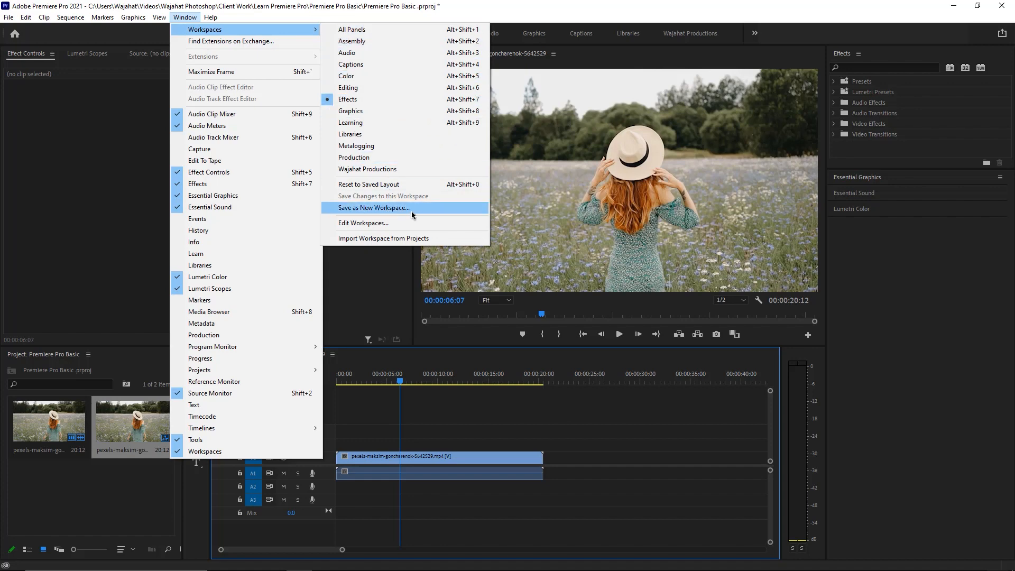
left_click(432, 211)
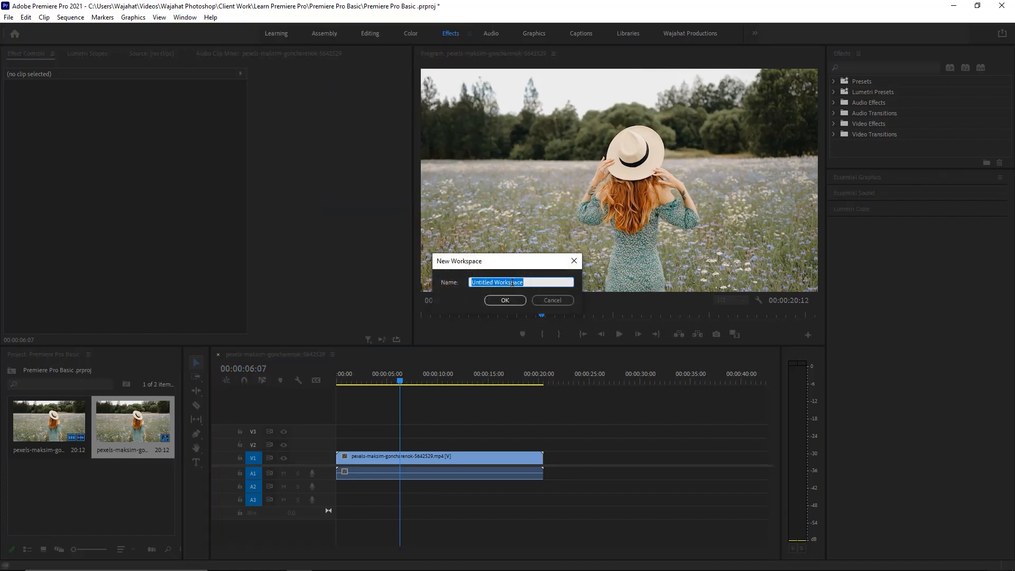
type("My")
key("BackSpace")
type("ew Workspace")
key("Return")
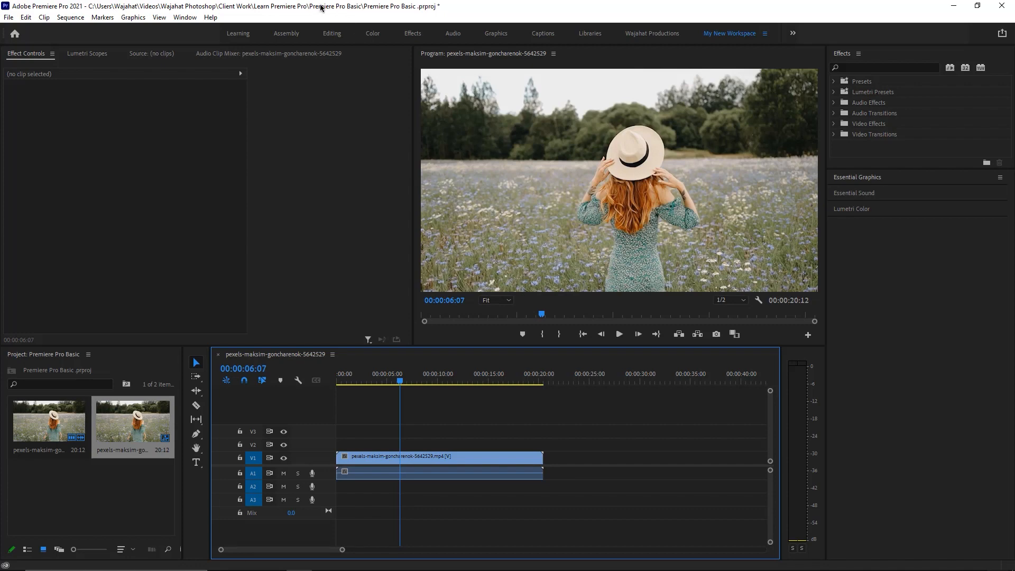
Enable the option to import workspaces from projects.
left_click(185, 18)
mouse_move(261, 30)
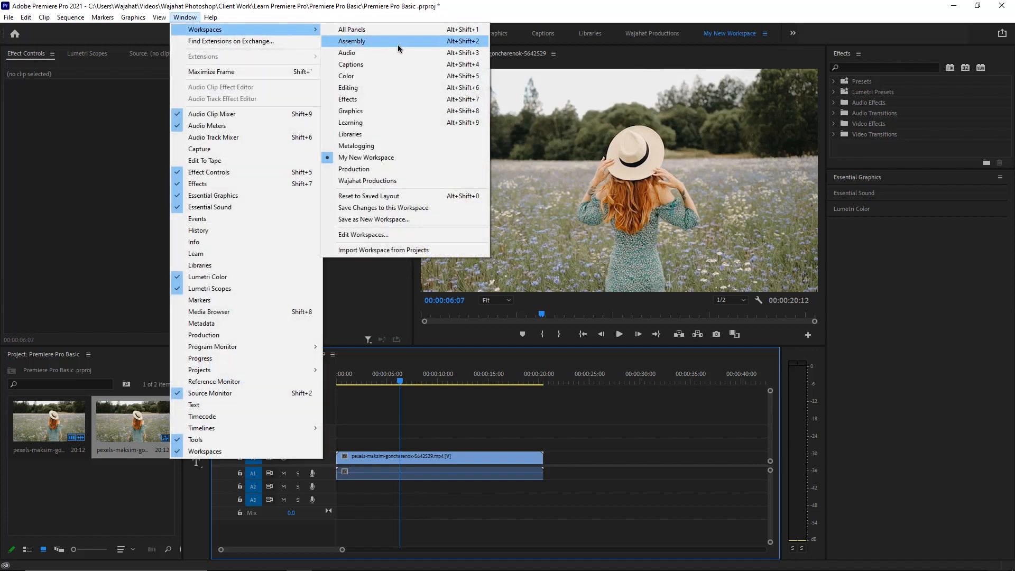
left_click(411, 252)
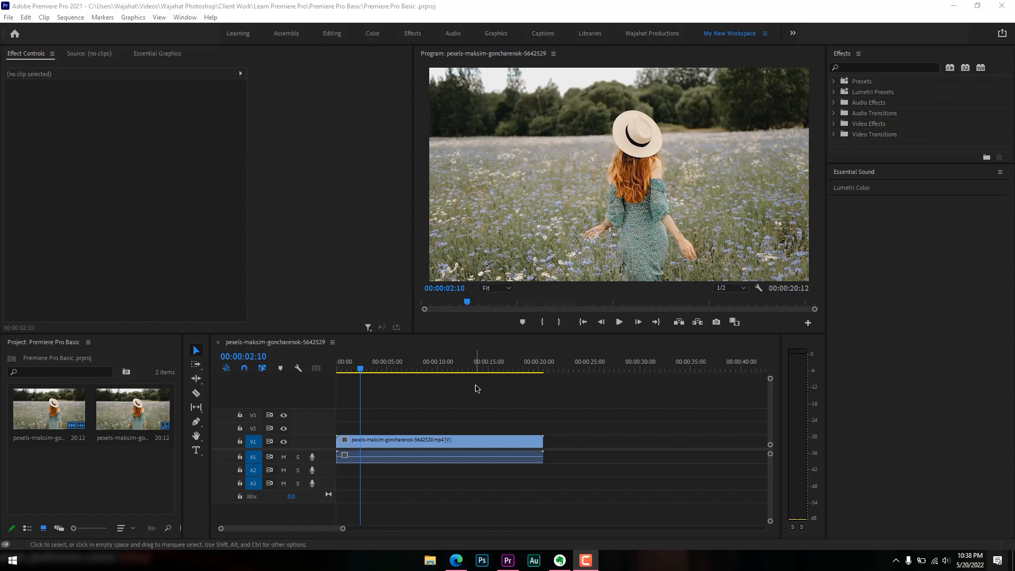
View the Essential Sound and Lumetri Color controls, check the Effects list, and collapse Lumetri Color.
left_click(860, 176)
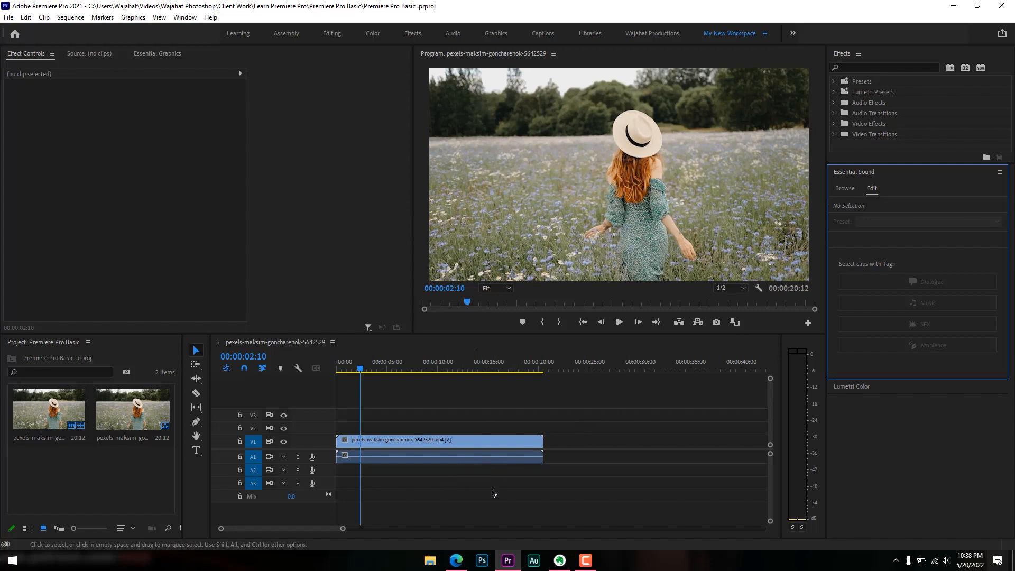
left_click(866, 175)
left_click(865, 188)
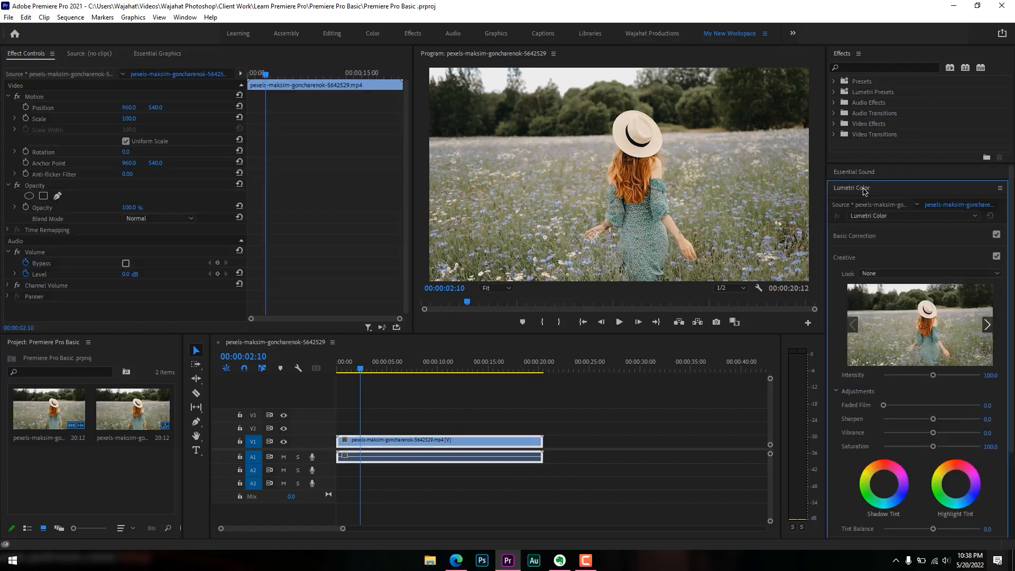
left_click(844, 59)
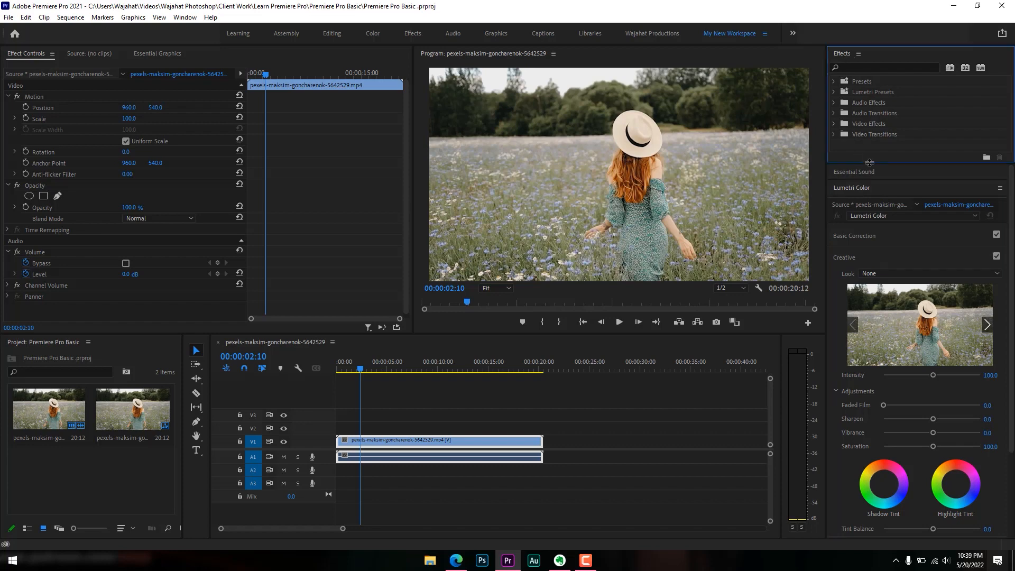
left_click(865, 192)
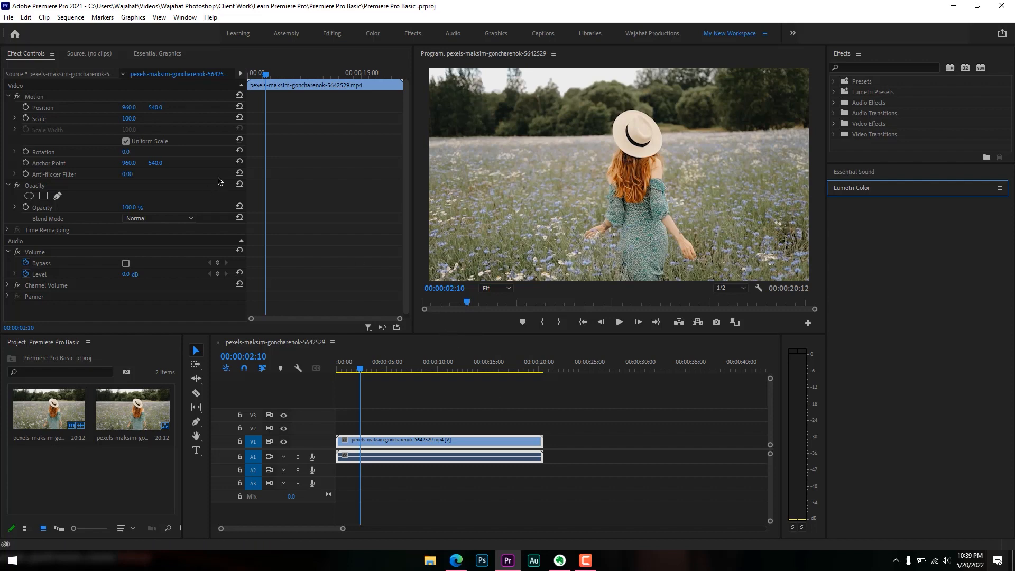
Close the Effects panel and restore it.
left_click(185, 17)
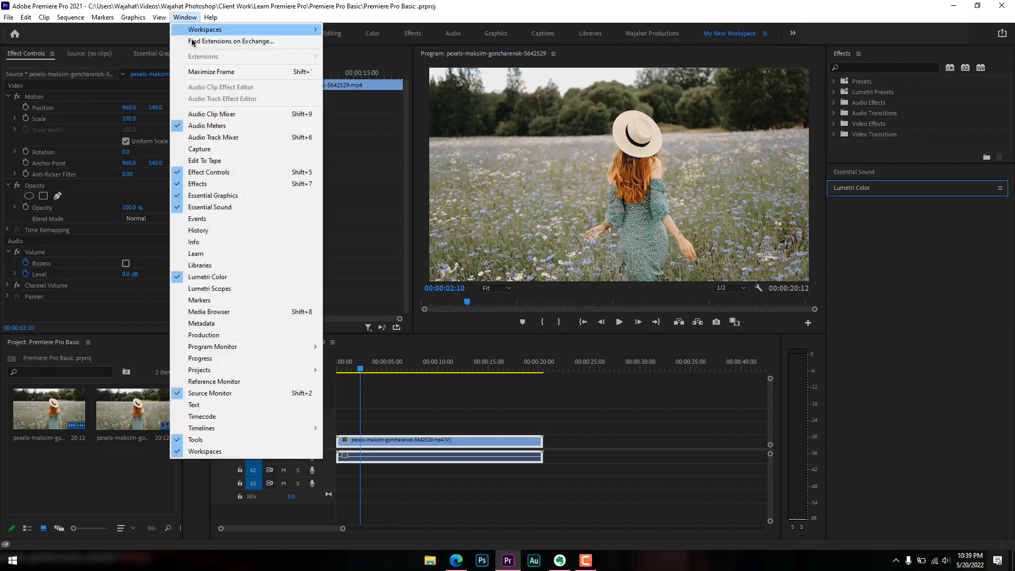
left_click(845, 55)
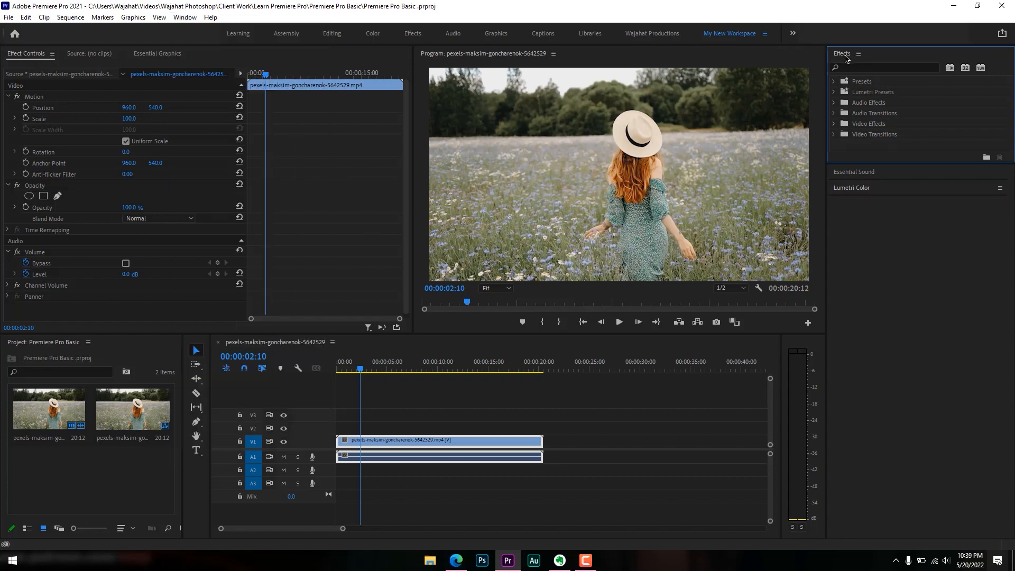
right_click(844, 55)
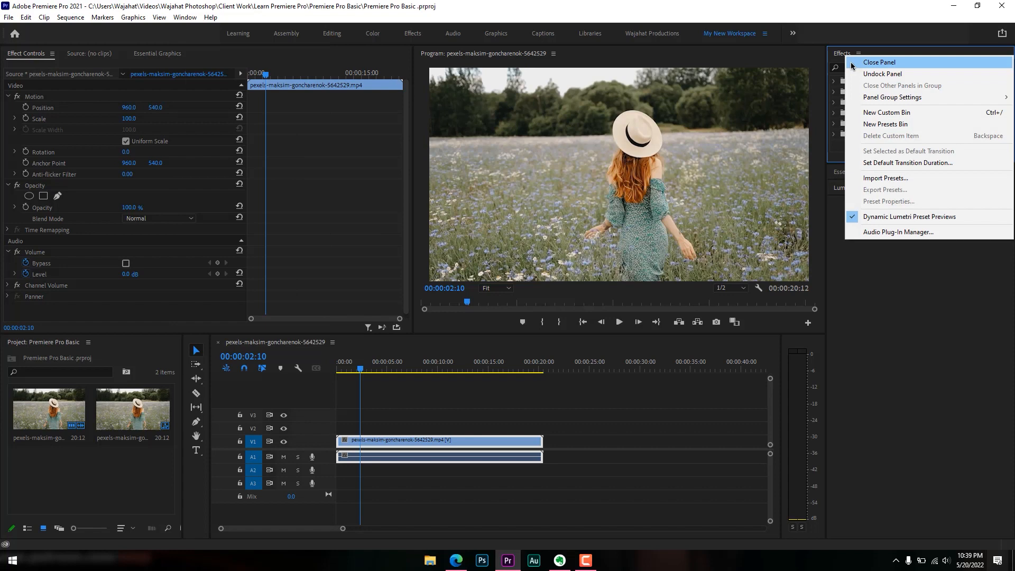
left_click(851, 64)
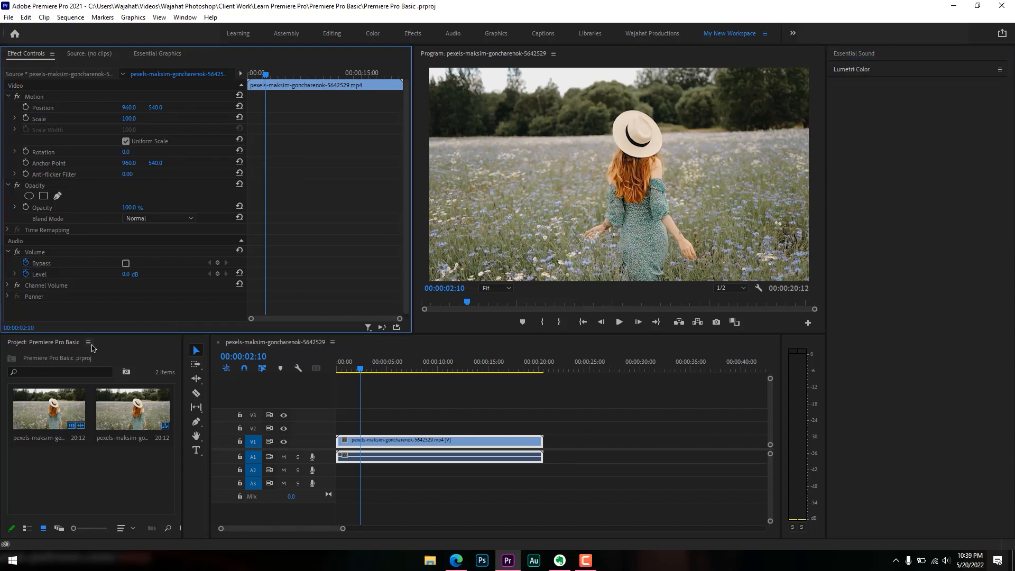
left_click(191, 23)
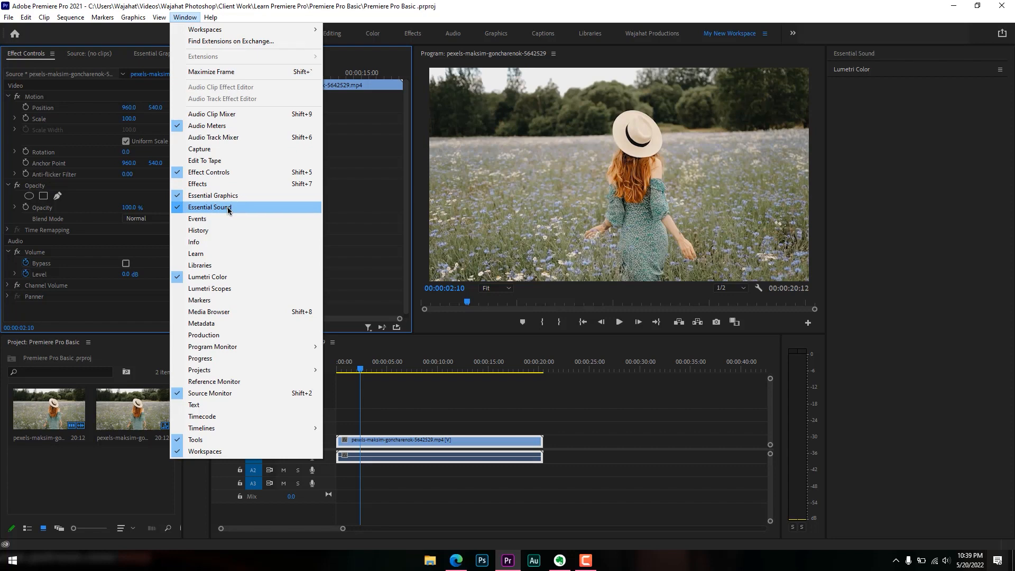
left_click(206, 189)
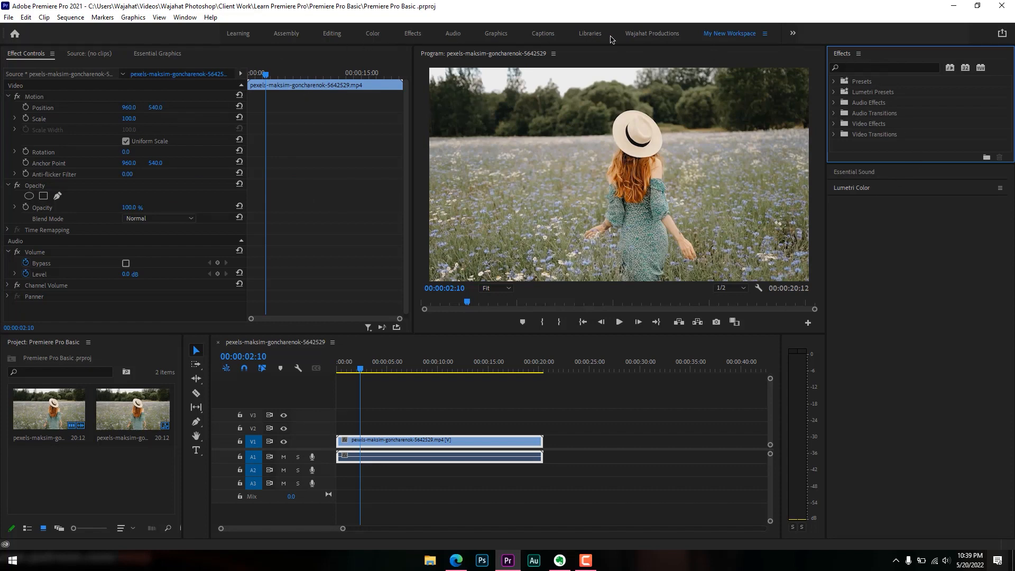
Hide the workspaces bar above the panels.
right_click(181, 37)
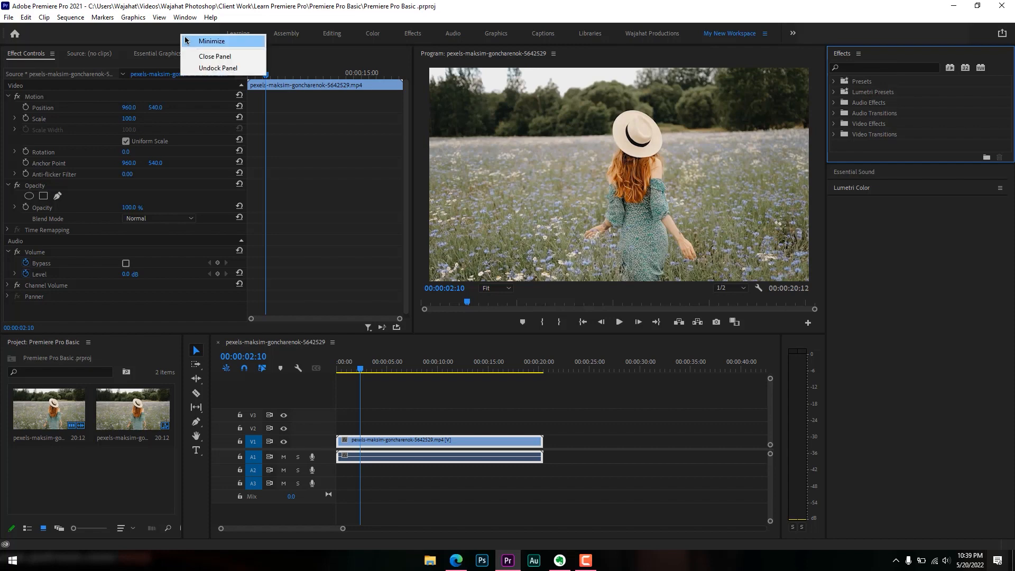
left_click(212, 41)
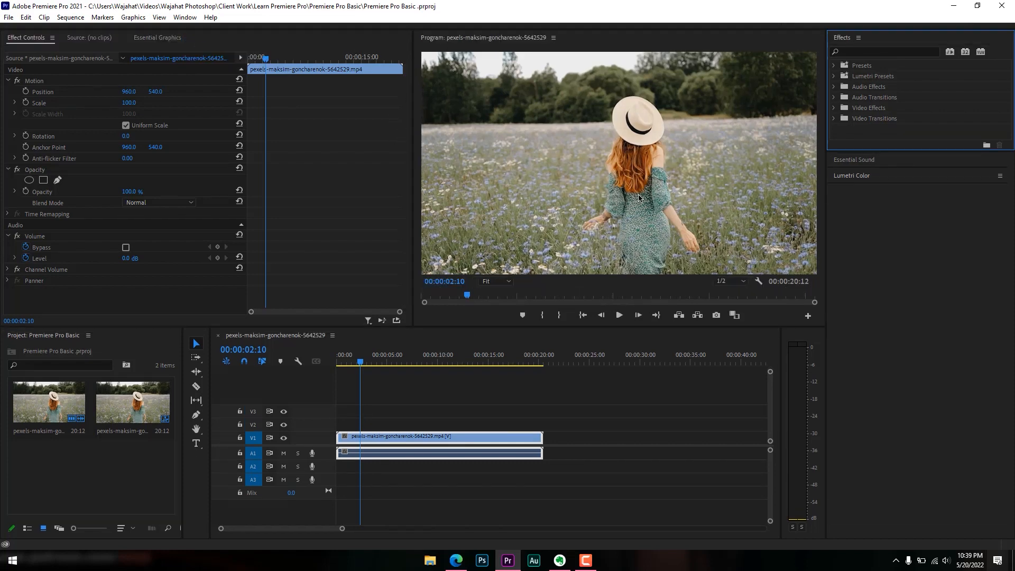
Search the effects for "brightn" and apply Brightness & Contrast to the video clip on V1.
left_click(873, 52)
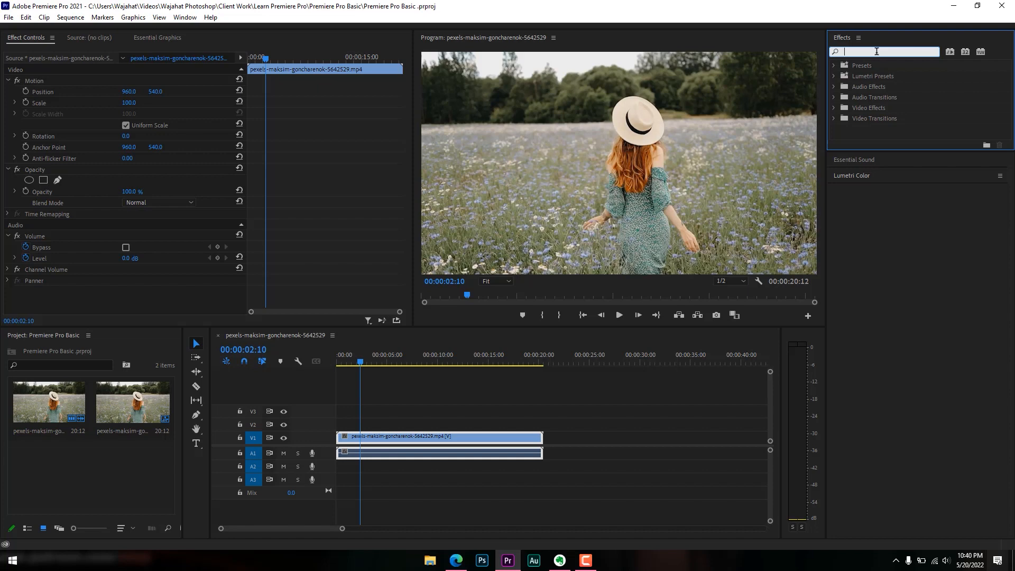
type("brightn")
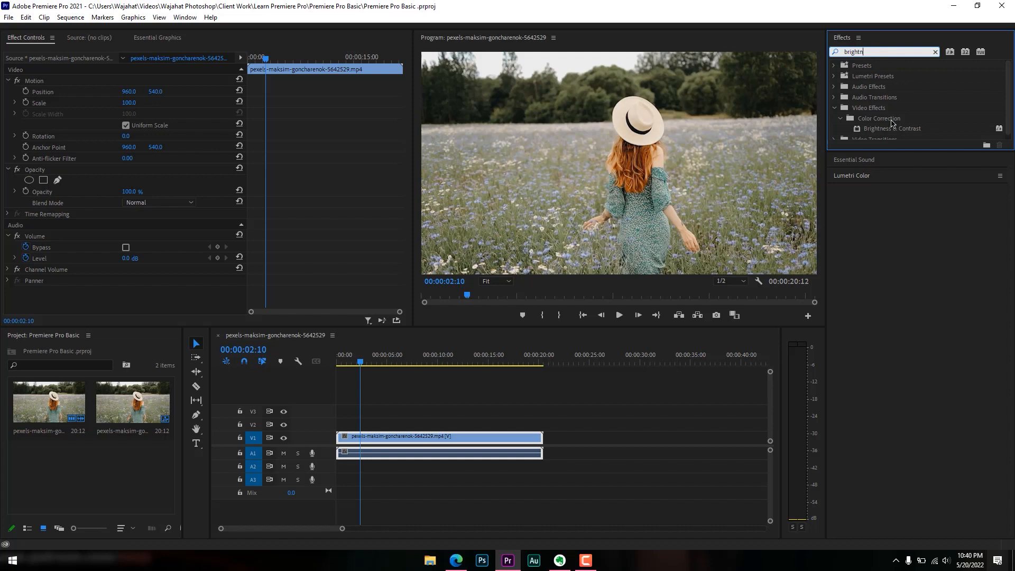
scroll(892, 130, "down", 1)
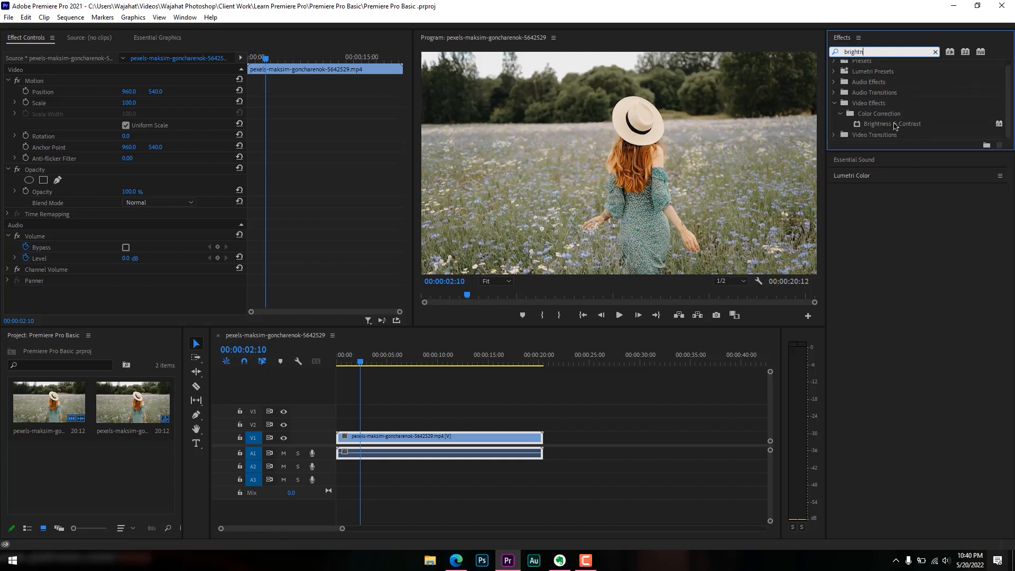
left_click_drag(893, 128, 422, 437)
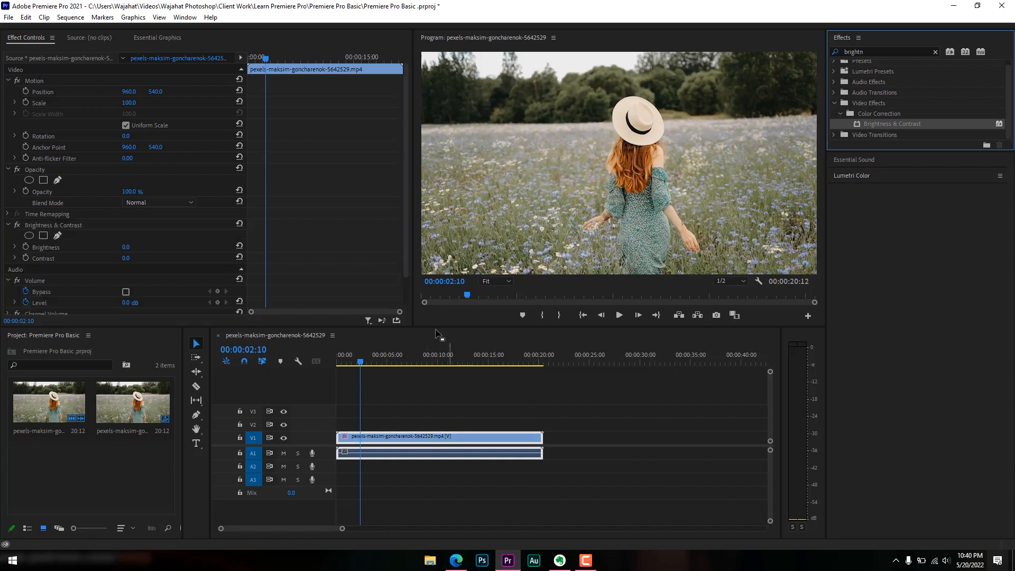
Examine the clip's Motion, Opacity, Brightness & Contrast and Volume controls, checking the Effect Controls with the clip deselected and reselected.
scroll(326, 259, "down", 2)
scroll(328, 256, "up", 2)
left_click(456, 426)
left_click(454, 437)
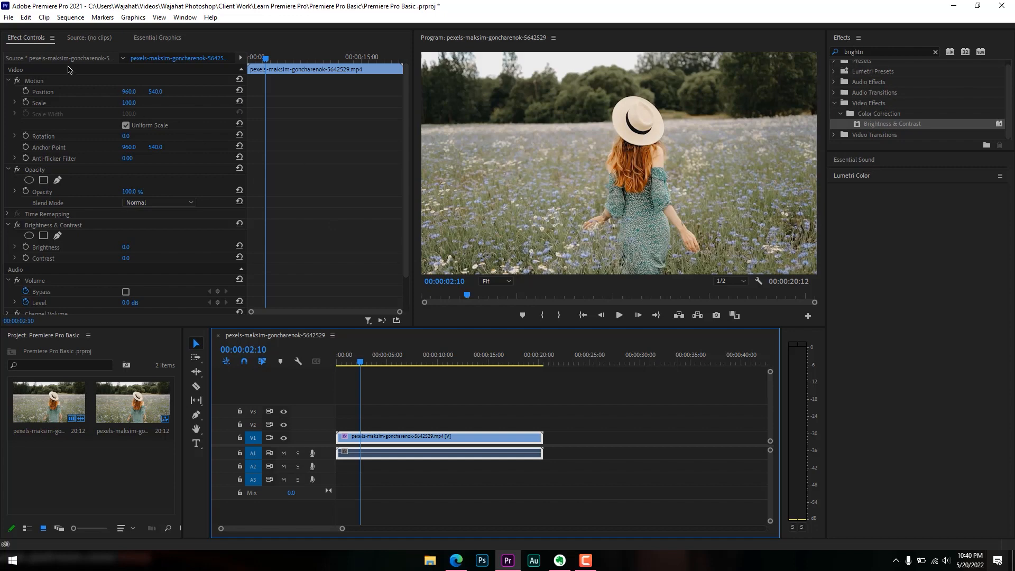
left_click(401, 423)
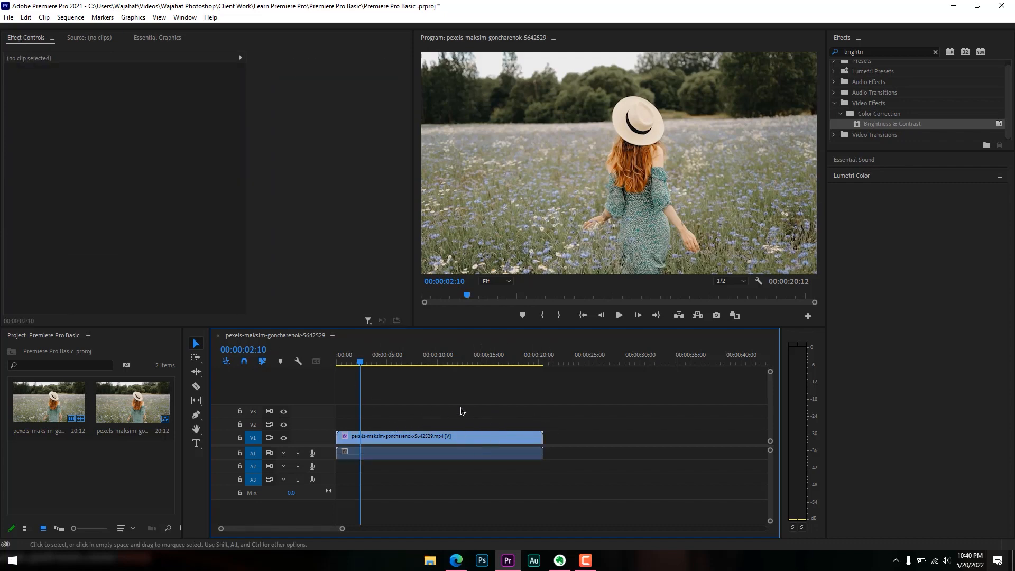
left_click(442, 441)
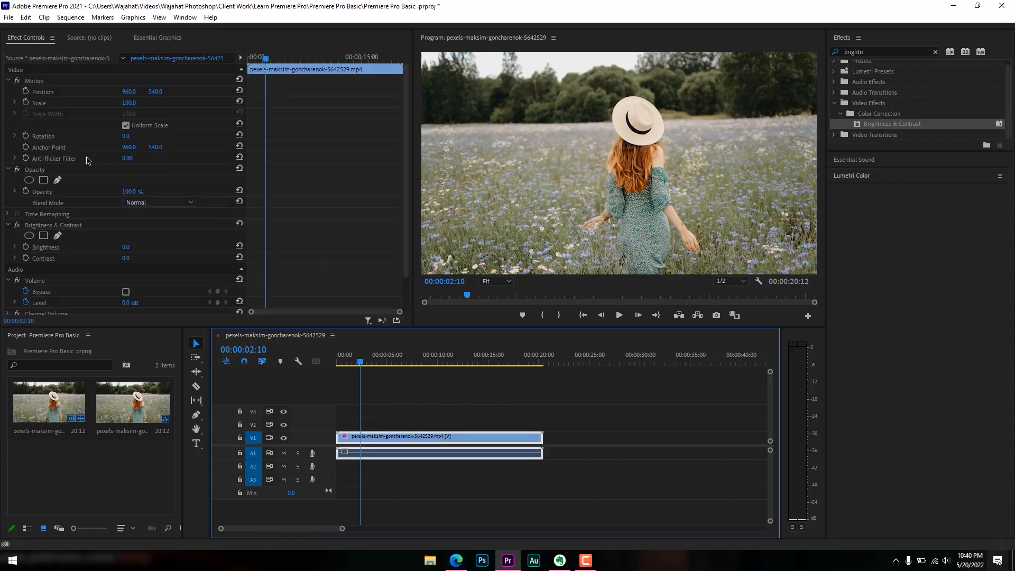
scroll(77, 157, "down", 3)
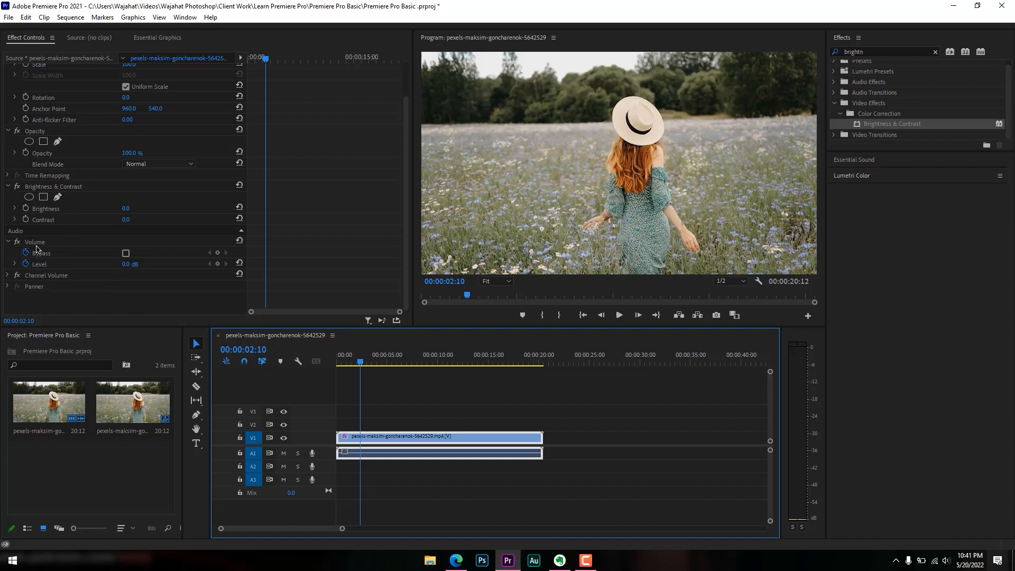
scroll(39, 245, "up", 2)
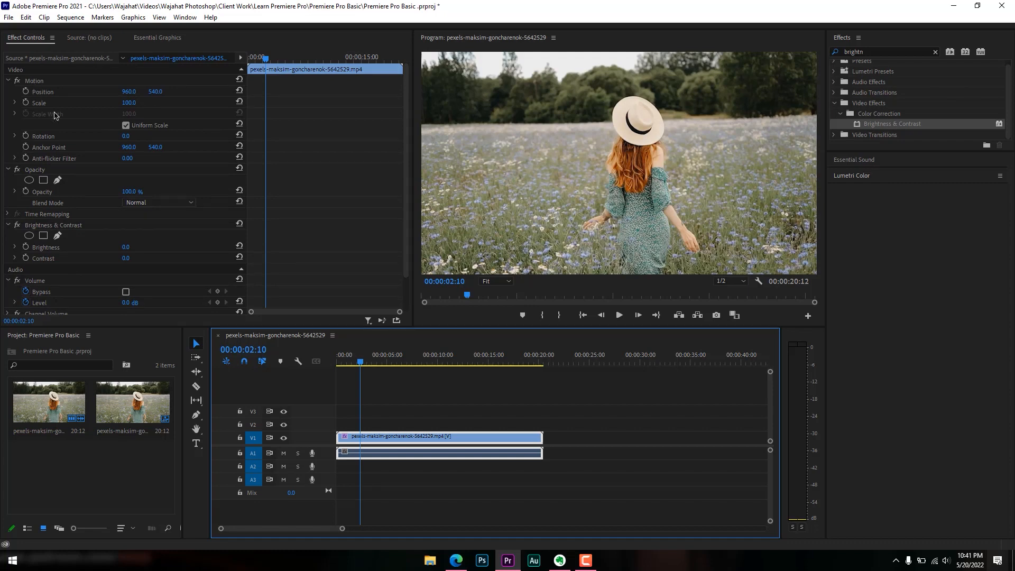
scroll(74, 141, "down", 1)
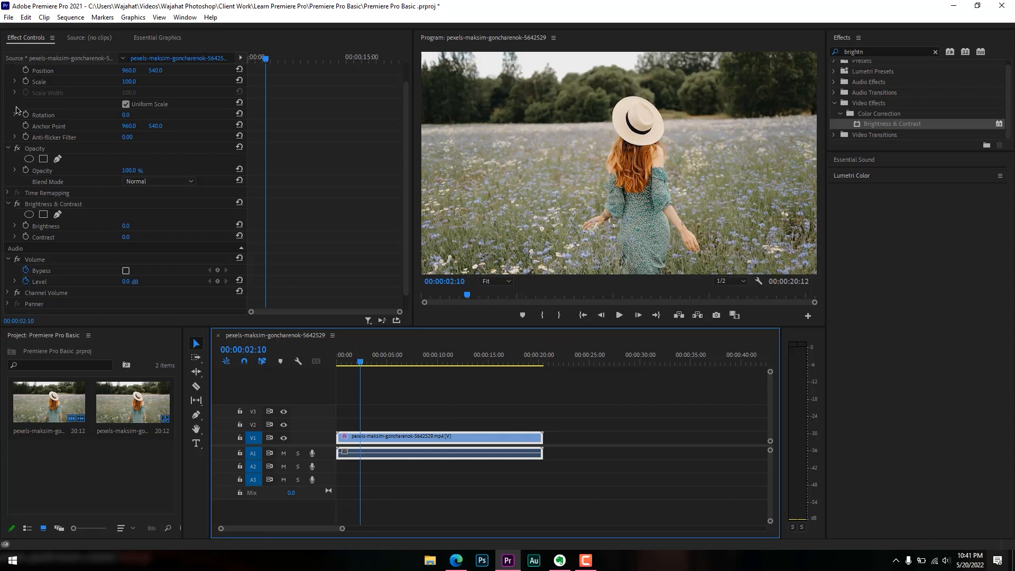
Remove the Brightness & Contrast effect from the clip.
left_click(74, 206)
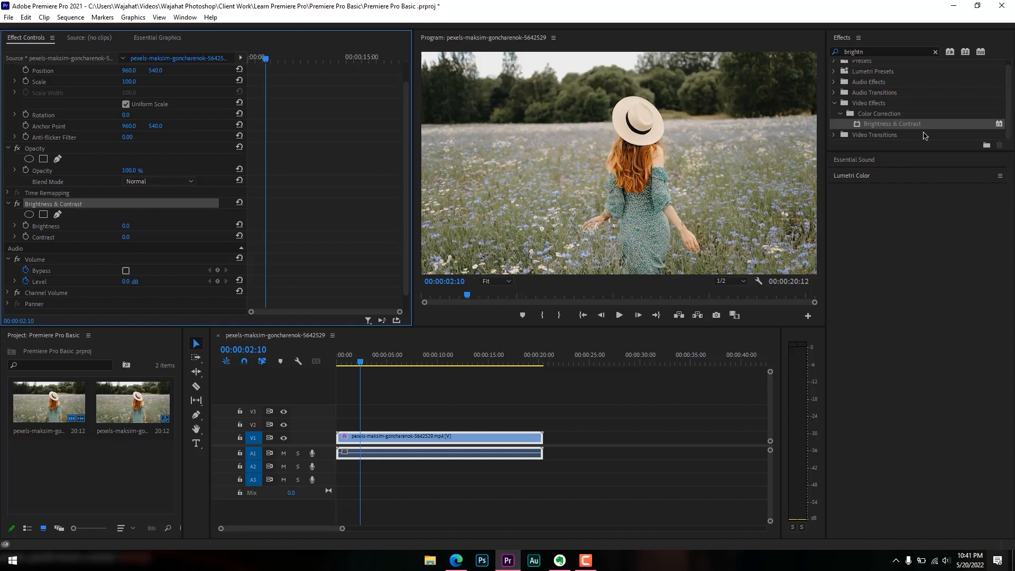
right_click(41, 201)
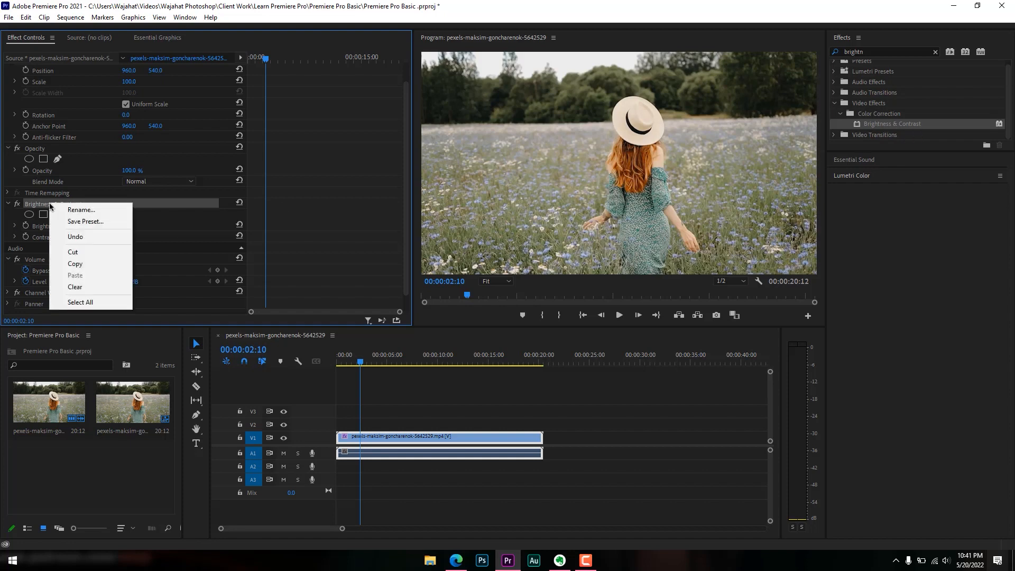
left_click(92, 290)
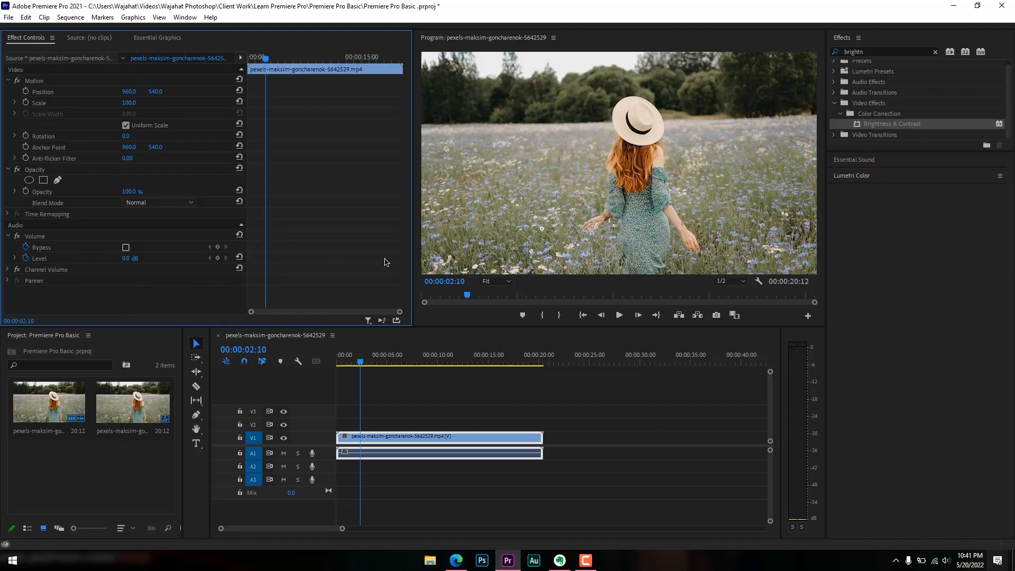
Apply Brightness & Contrast to the V1 clip again, with Brightness at -1.0 and Contrast at 36.0.
left_click_drag(876, 129, 444, 437)
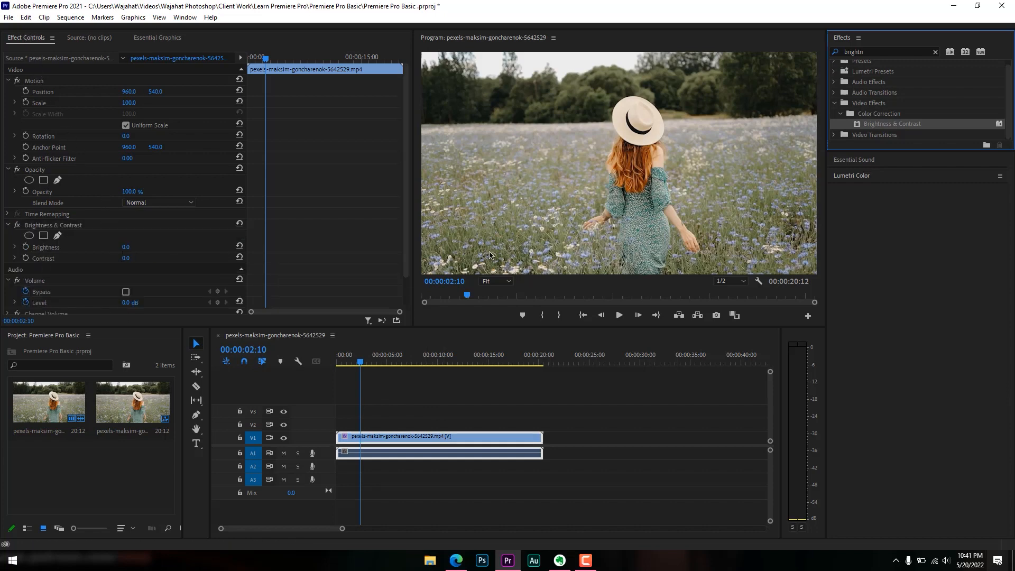
mouse_move(125, 258)
left_mouse_down()
mouse_move(147, 247)
mouse_move(133, 248)
mouse_move(139, 259)
left_mouse_up()
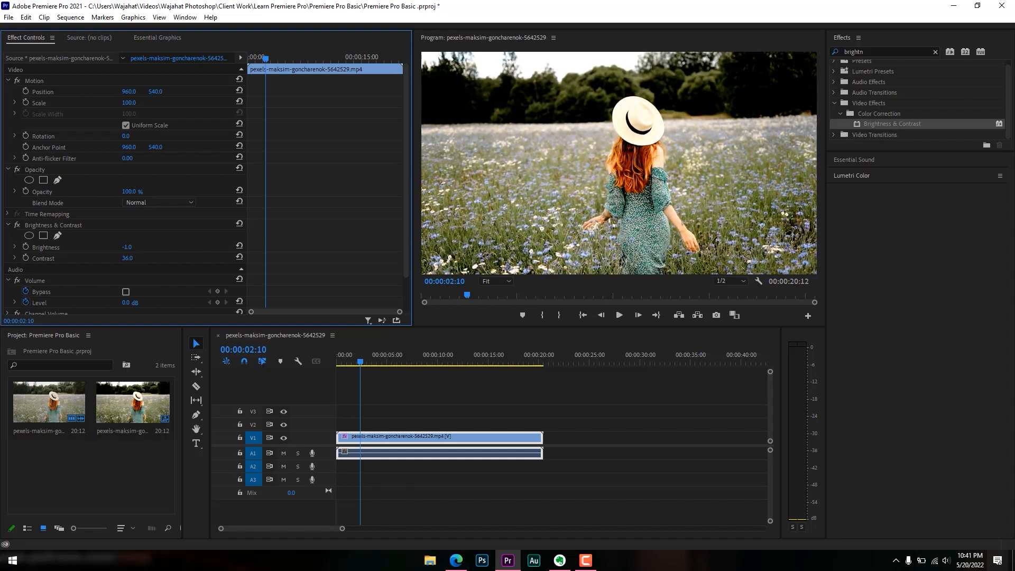
Replace the effects search with "Curve" and apply the Luma Curve effect to the V1 clip.
left_click(935, 52)
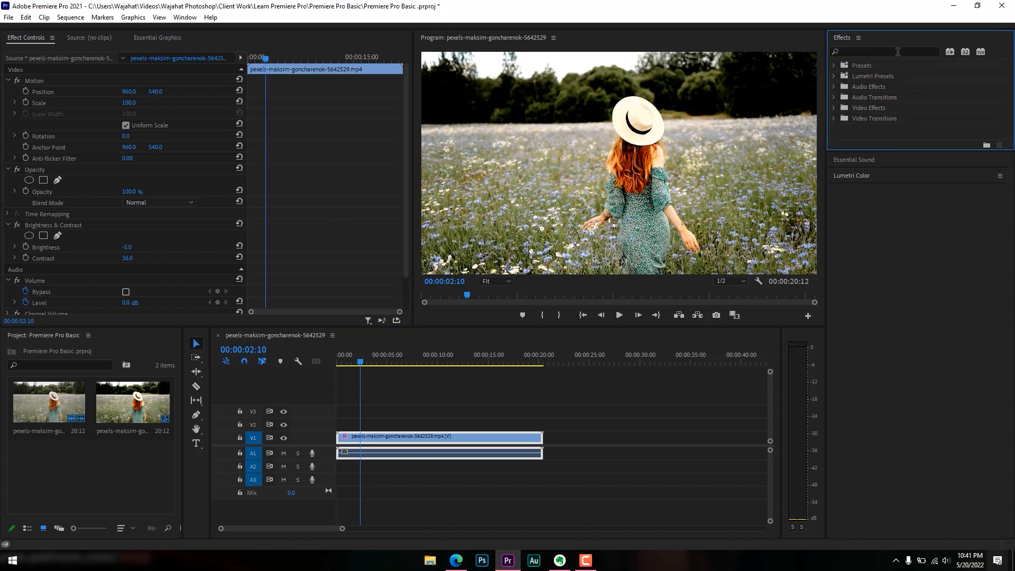
left_click(897, 52)
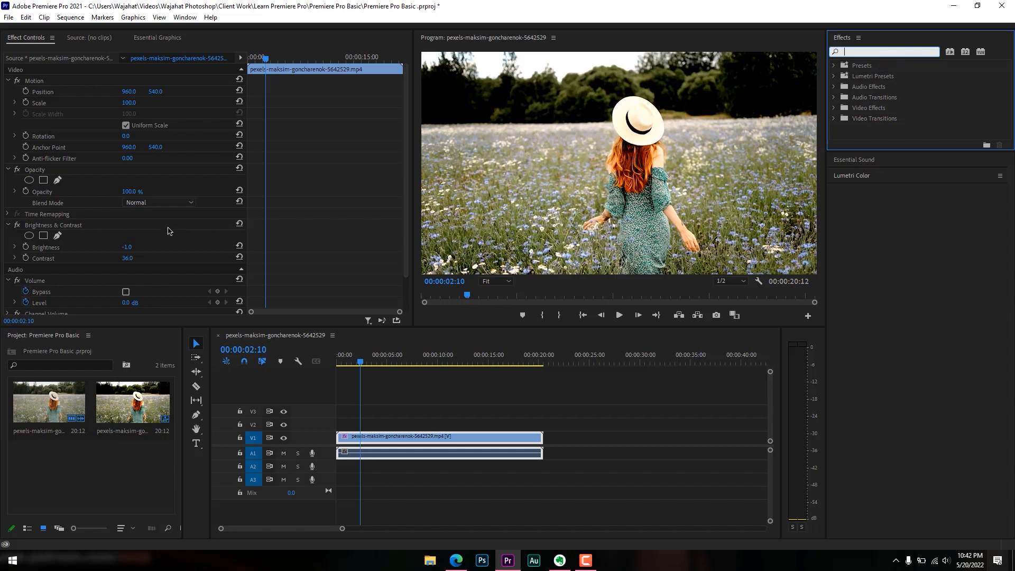
scroll(169, 232, "down", 1)
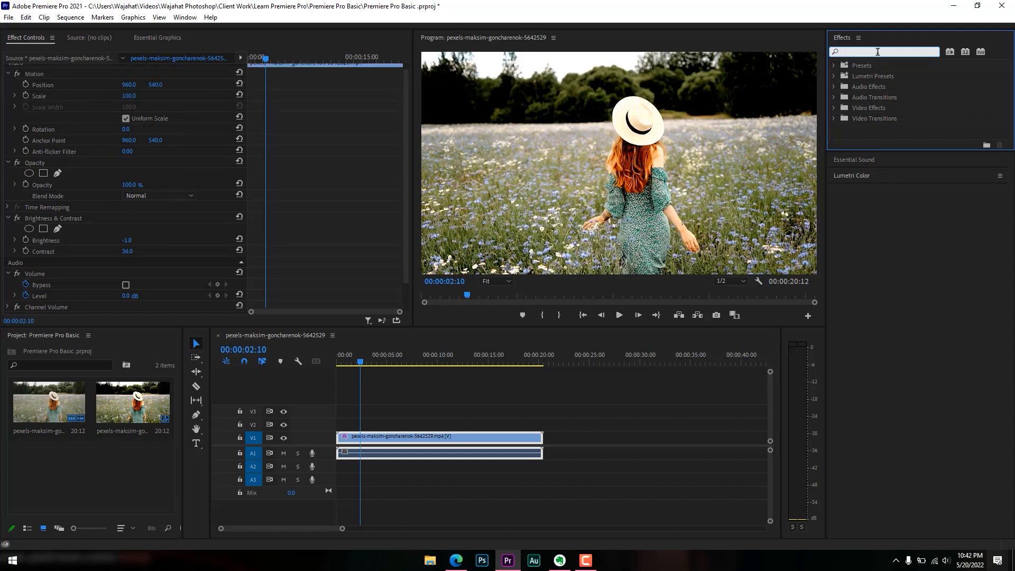
type("Curve")
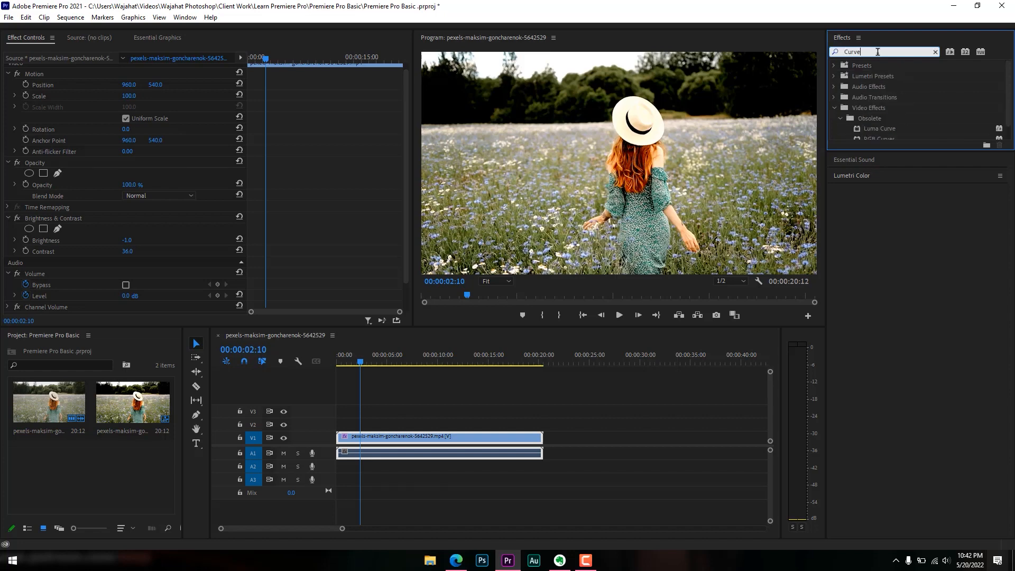
scroll(880, 71, "down", 1)
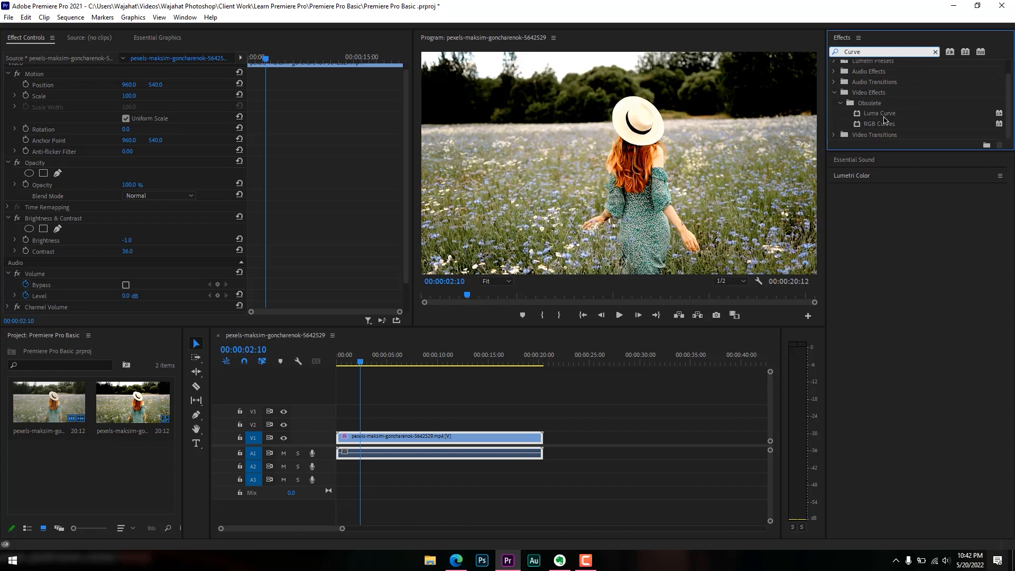
left_click_drag(886, 117, 428, 438)
Shape the Luma Waveform into a gentle S-curve with two points, lowering the shadows and raising the upper midtones.
scroll(101, 262, "down", 5)
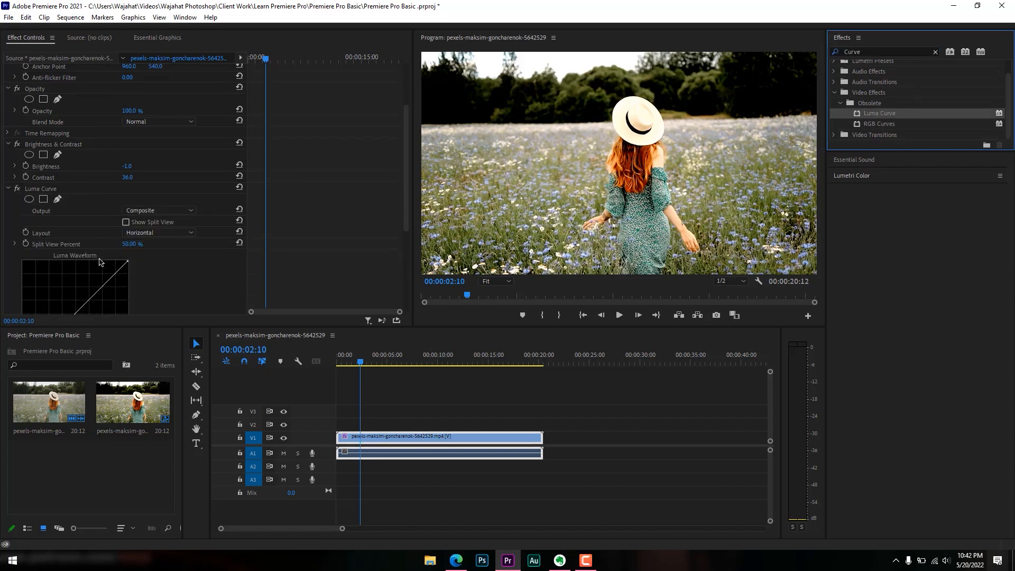
scroll(101, 261, "down", 1)
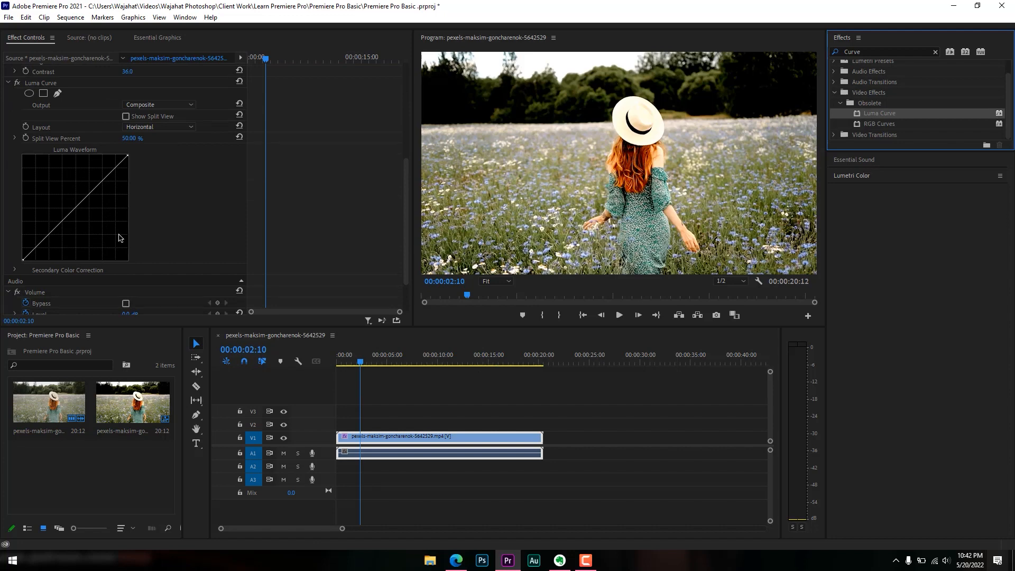
left_click_drag(47, 233, 50, 237)
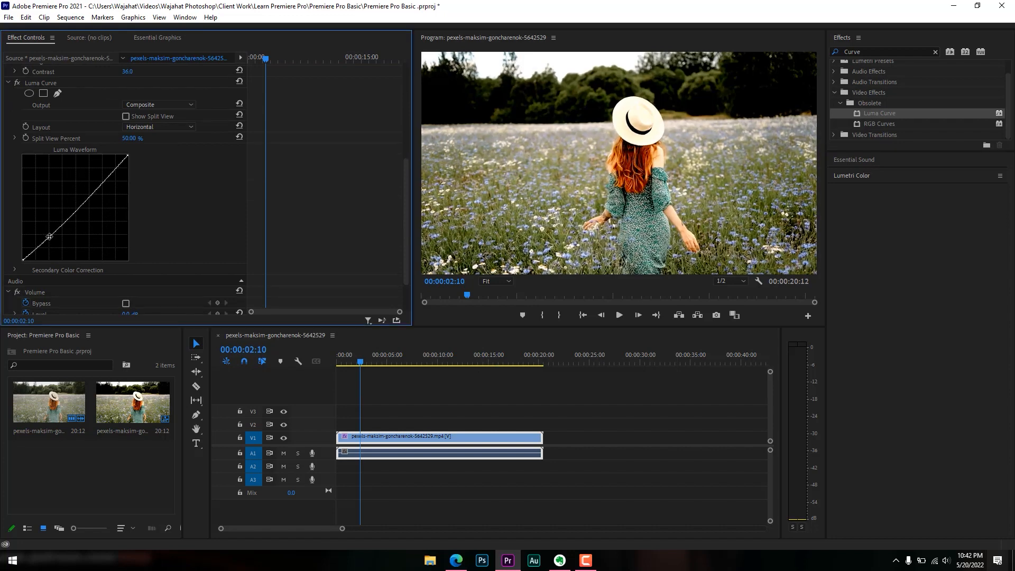
mouse_move(84, 200)
left_mouse_down()
mouse_move(83, 192)
mouse_move(90, 203)
left_mouse_up()
mouse_move(128, 155)
left_mouse_down()
mouse_move(118, 157)
mouse_move(127, 155)
left_mouse_up()
left_click_drag(88, 204, 83, 195)
mouse_move(52, 236)
left_mouse_down()
mouse_move(35, 254)
mouse_move(49, 237)
left_mouse_up()
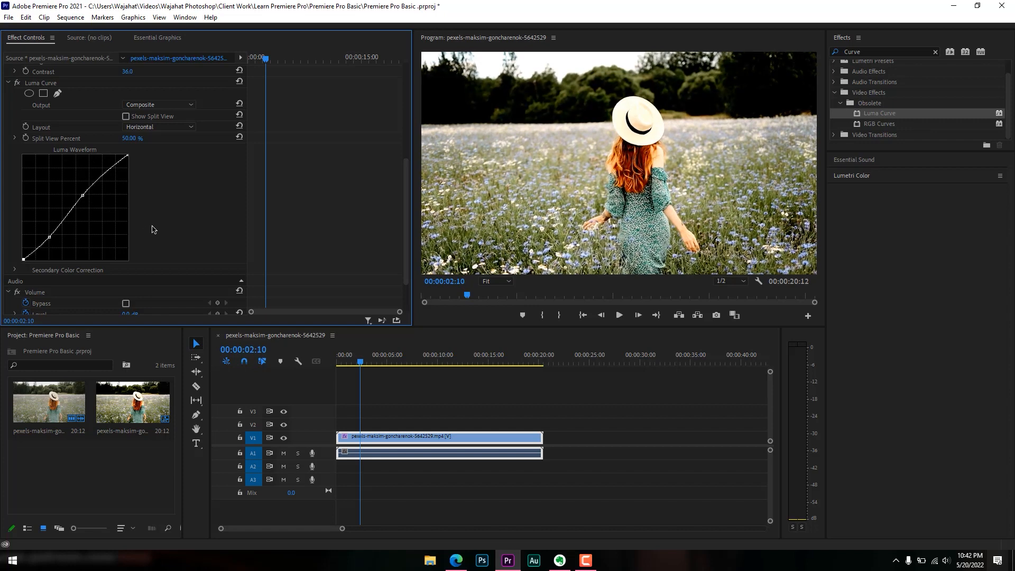
left_click(851, 42)
scroll(51, 209, "up", 2)
scroll(52, 209, "up", 2)
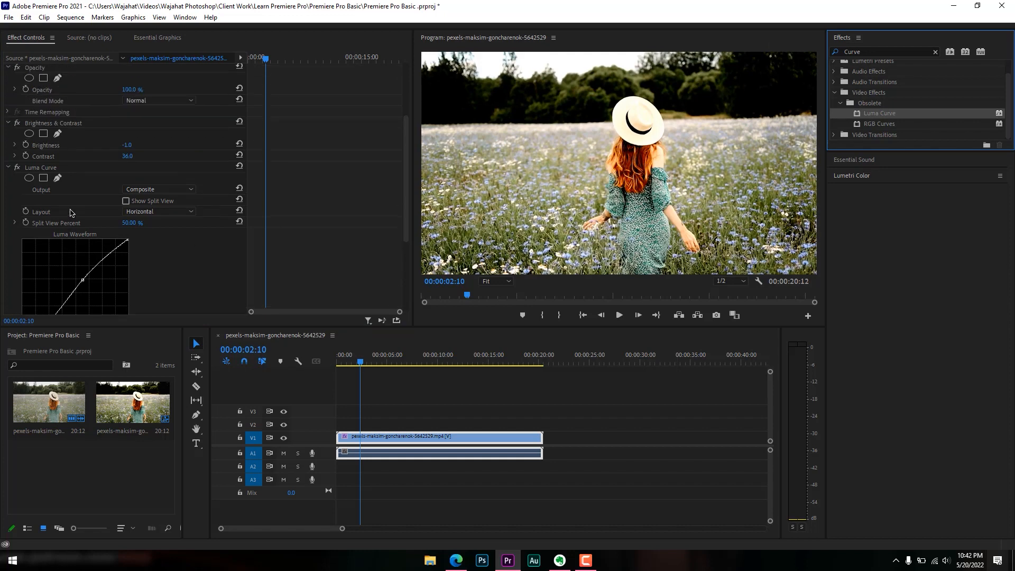
scroll(62, 226, "up", 2)
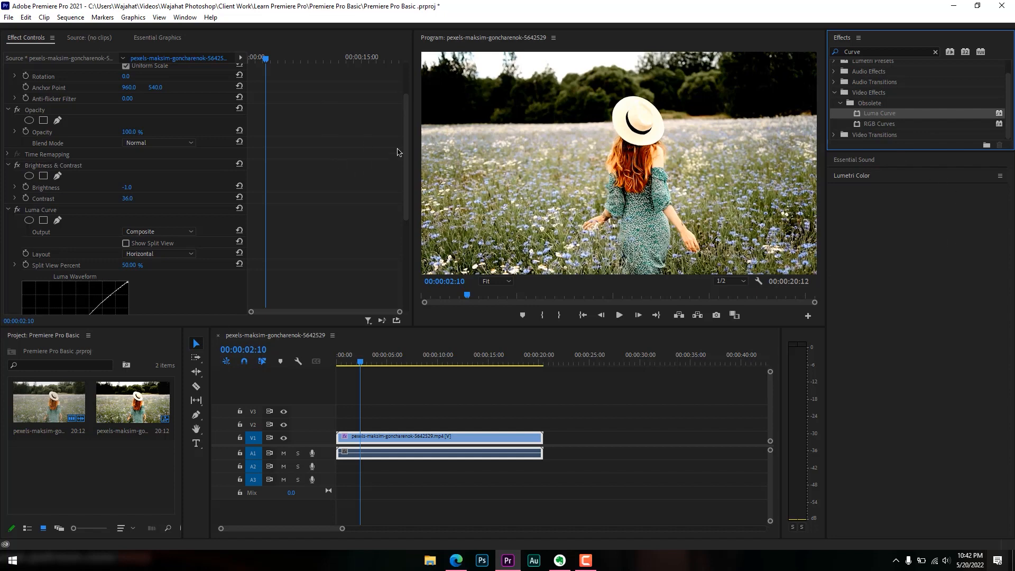
left_click_drag(31, 39, 55, 50)
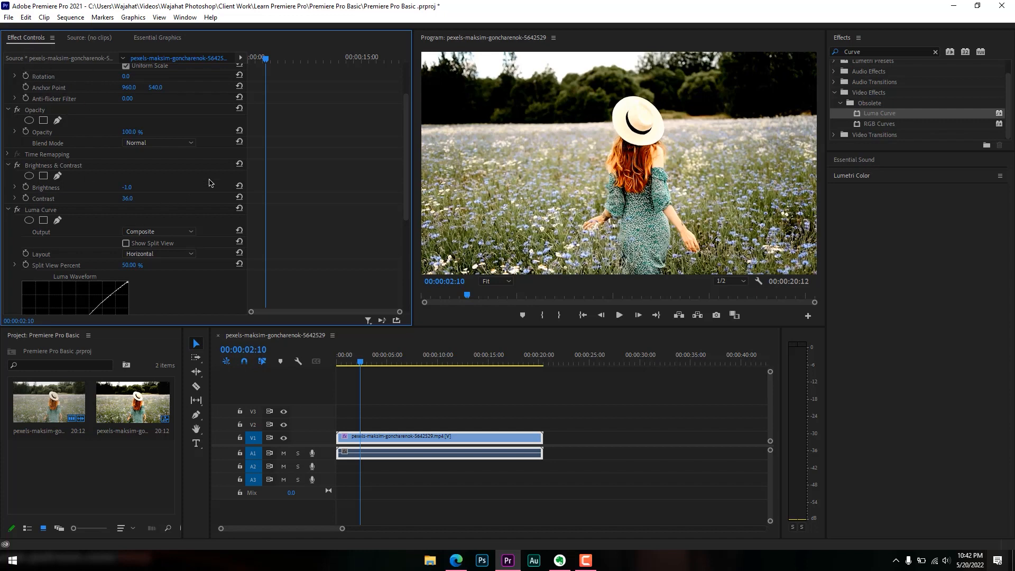
Bring up the Effect Controls panel and review the effects applied to the V1 clip.
scroll(212, 174, "down", 3)
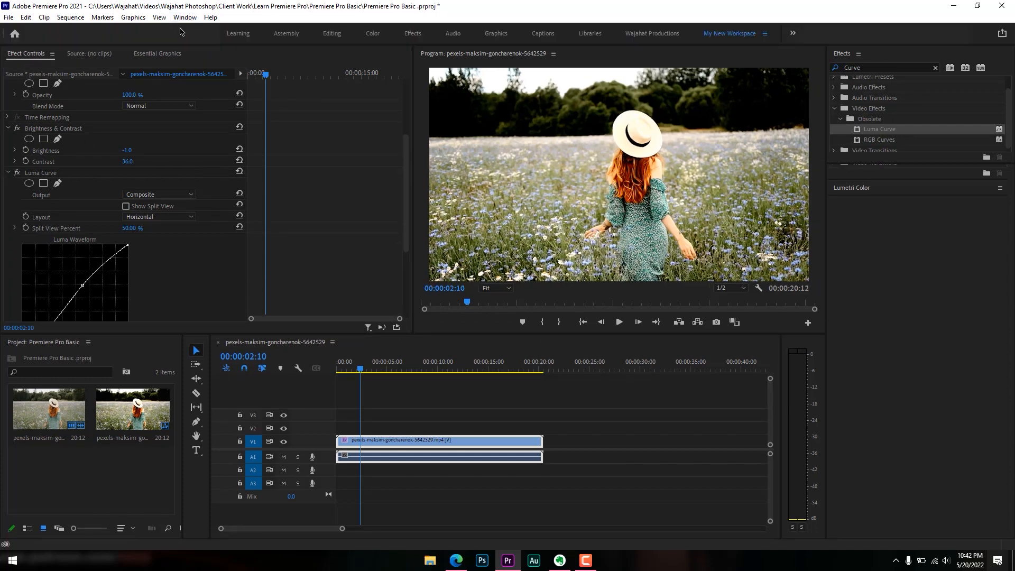
left_click(185, 17)
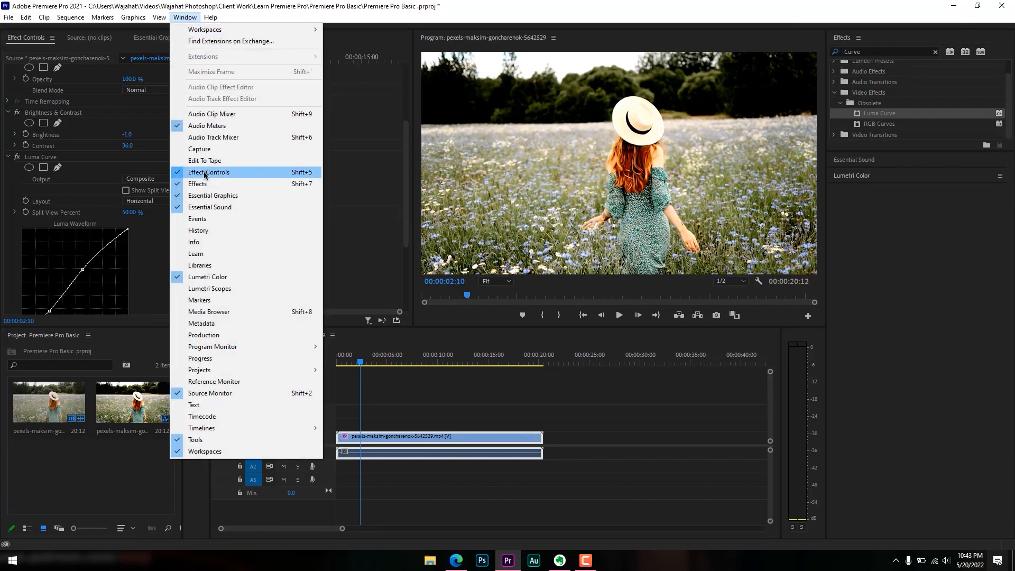
left_click(231, 174)
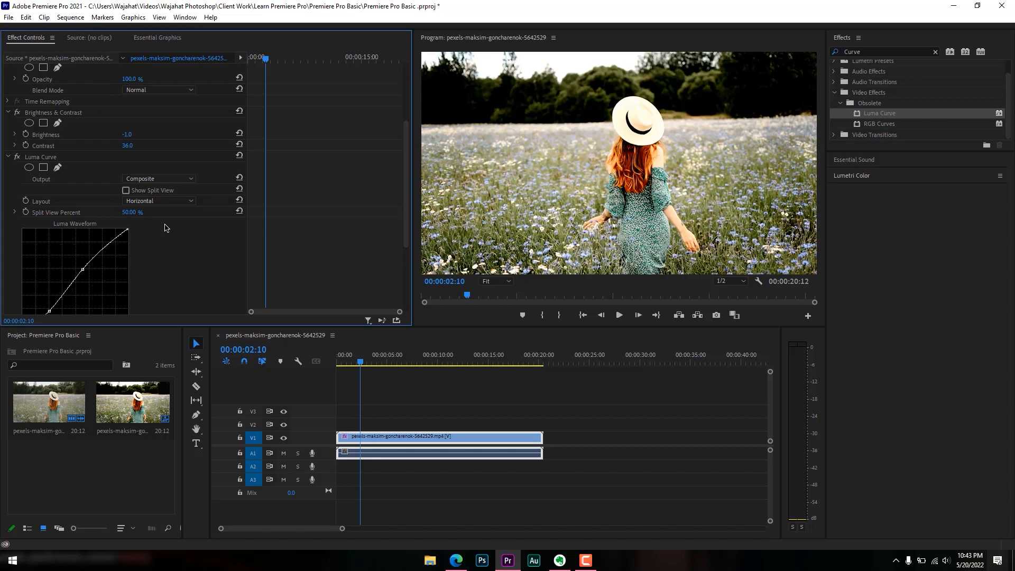
scroll(165, 228, "down", 4)
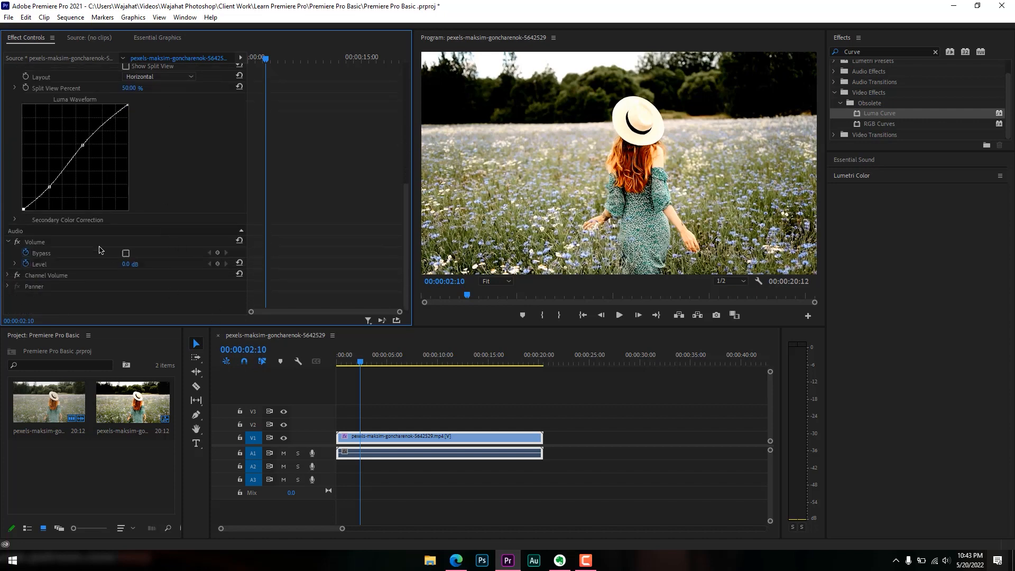
scroll(99, 250, "up", 5)
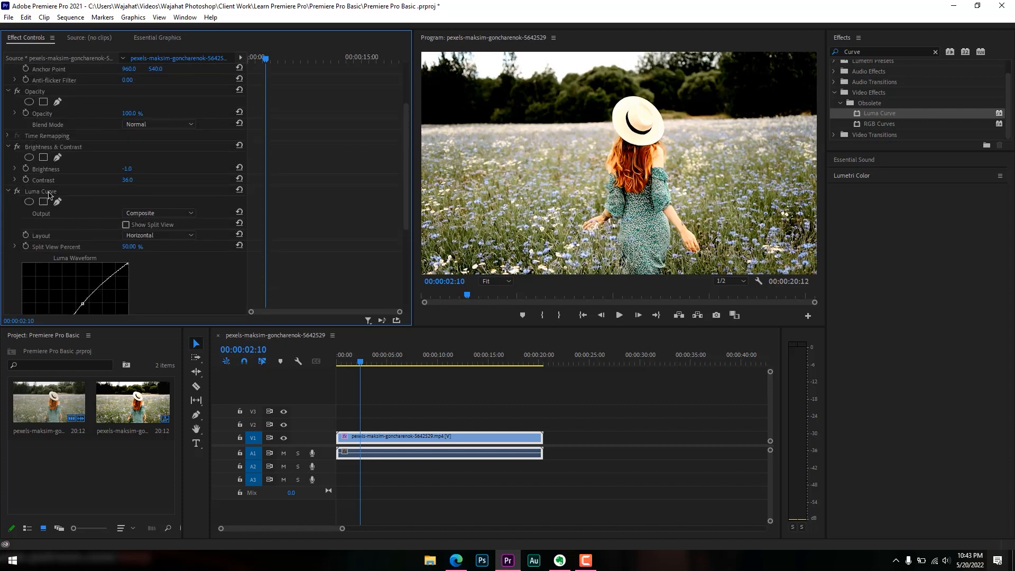
Remove the Luma Curve and Brightness & Contrast effects from the V1 clip and clear the effects search.
left_click(48, 192)
right_click(48, 192)
left_click(74, 276)
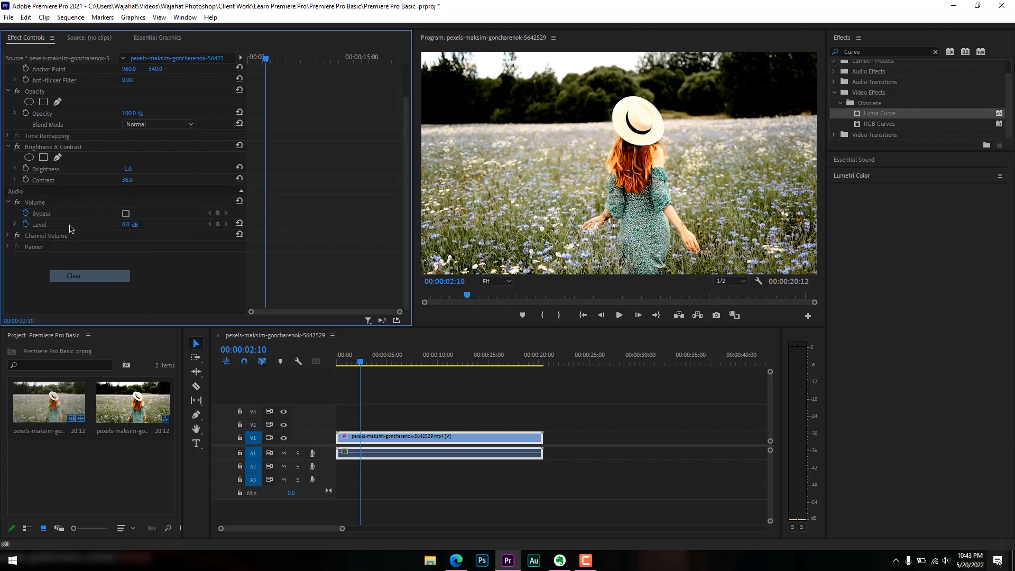
left_click(47, 147)
right_click(47, 147)
left_click(66, 229)
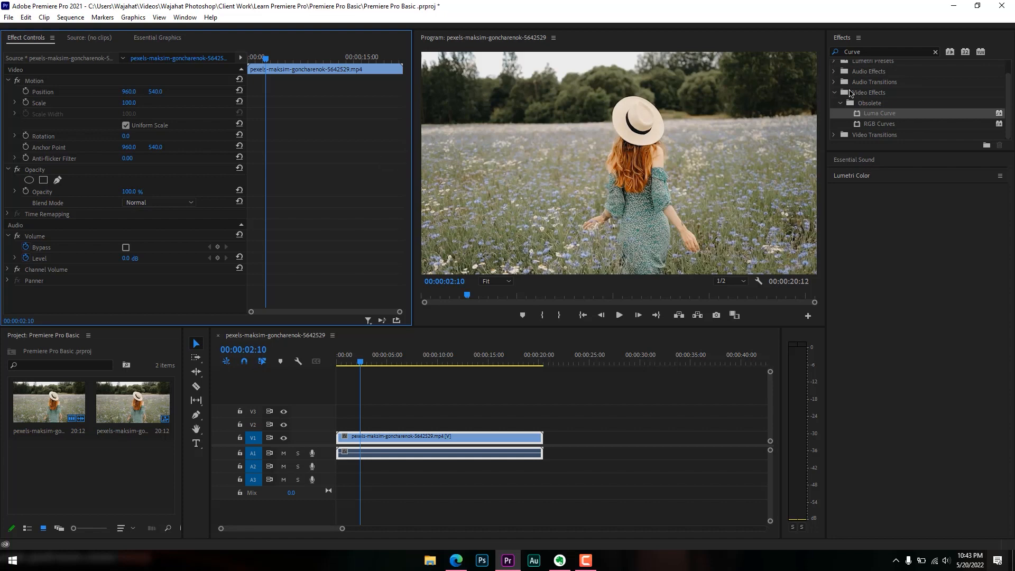
left_click(935, 52)
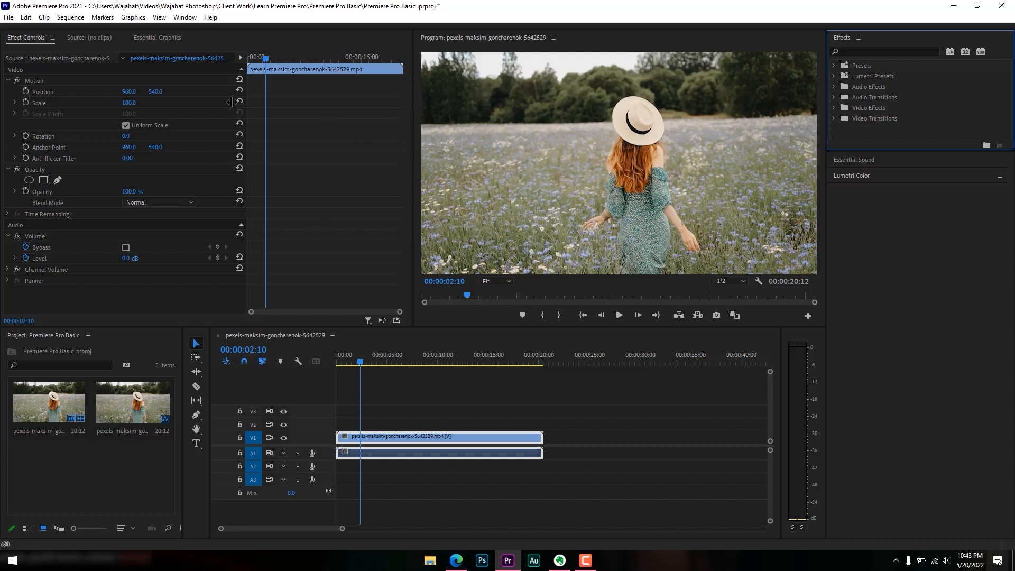
Look through the Essential Graphics, Source, Effect Controls, Effects and Lumetri Color panels.
left_click(157, 38)
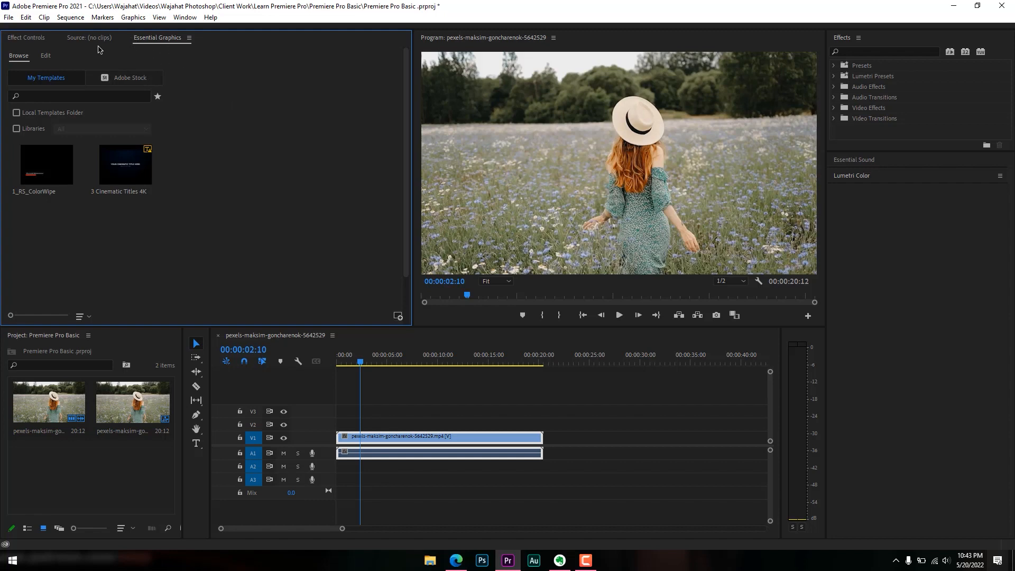
left_click(75, 45)
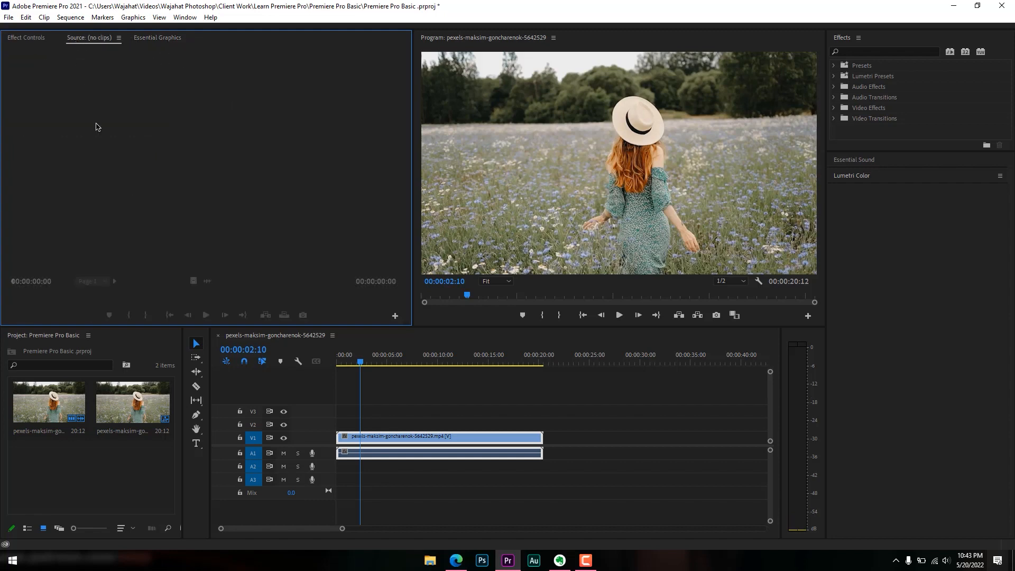
left_click(29, 40)
left_click(848, 41)
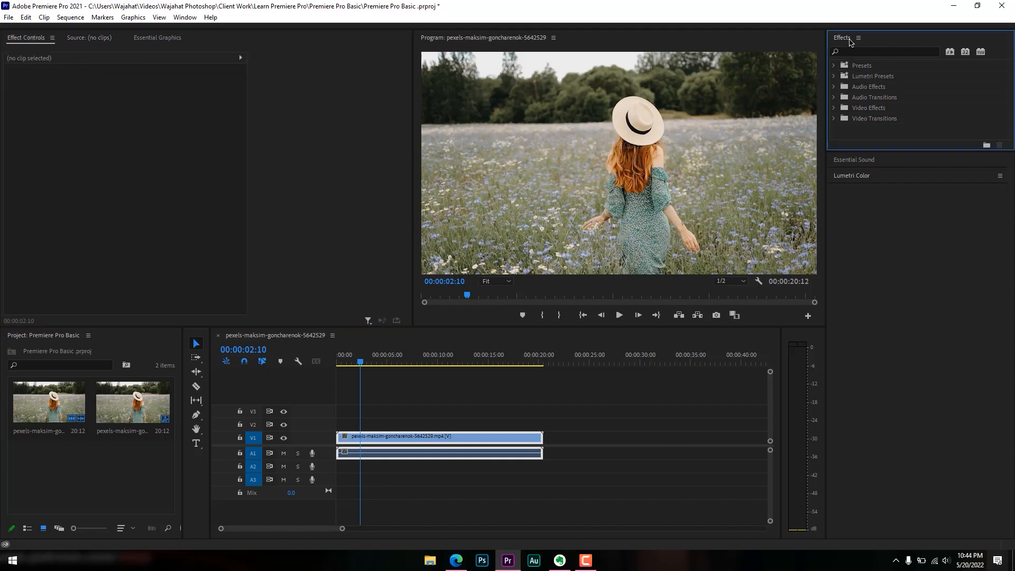
left_click(887, 178)
left_click(888, 181)
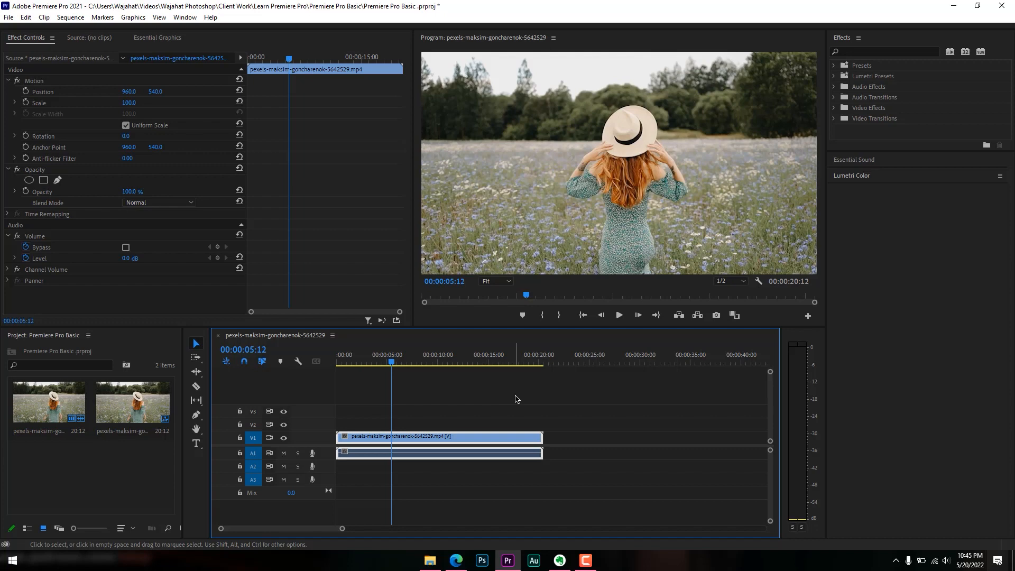
Delete both the clip and the sequence from the project.
left_click_drag(9, 453, 142, 457)
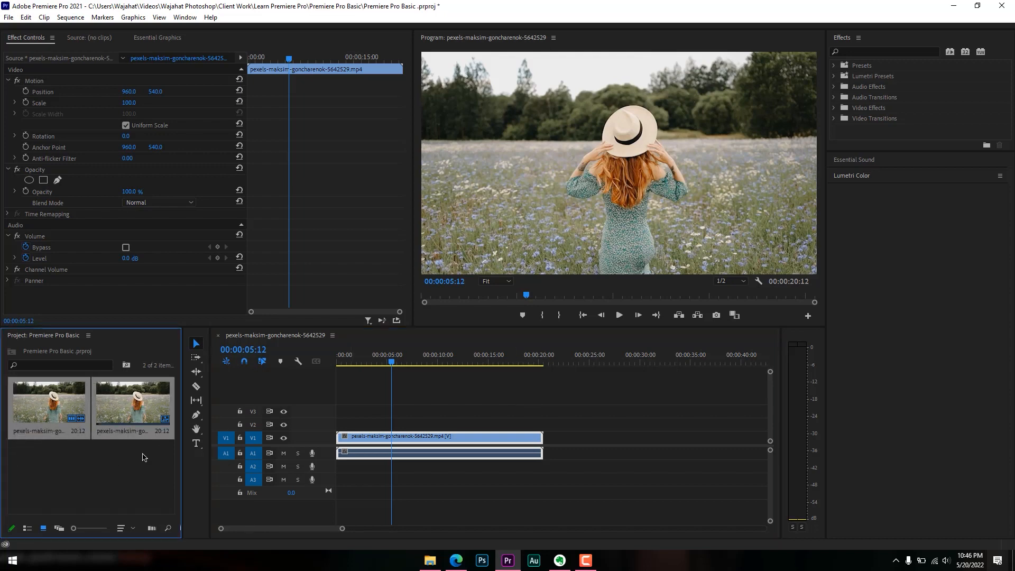
key("Delete")
left_click(102, 411)
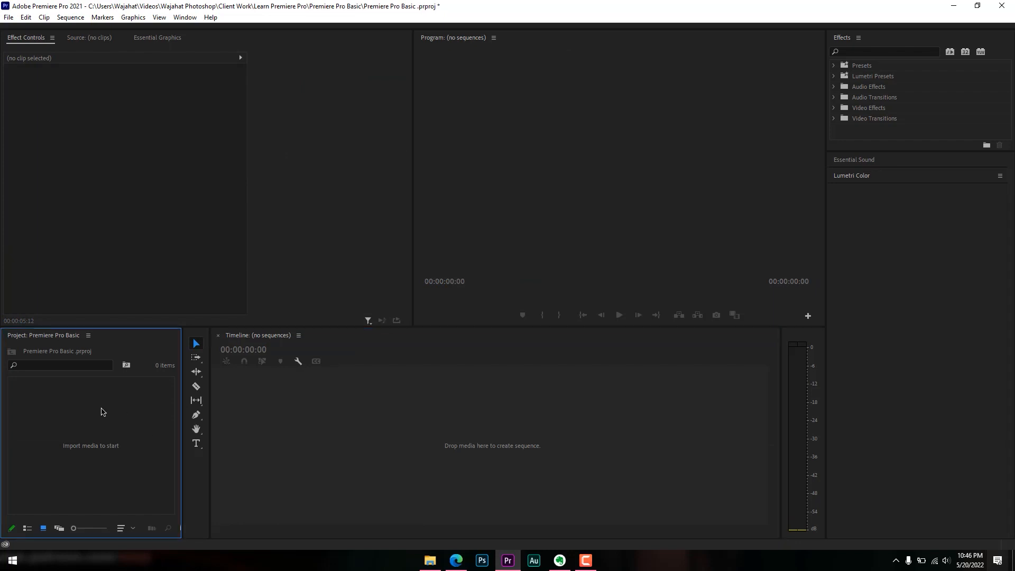
Switch to File Explorer, open the Footages folder and try to bring pexels-cottonbro-9896413.mp4 into the Premiere Pro project.
left_click(442, 561)
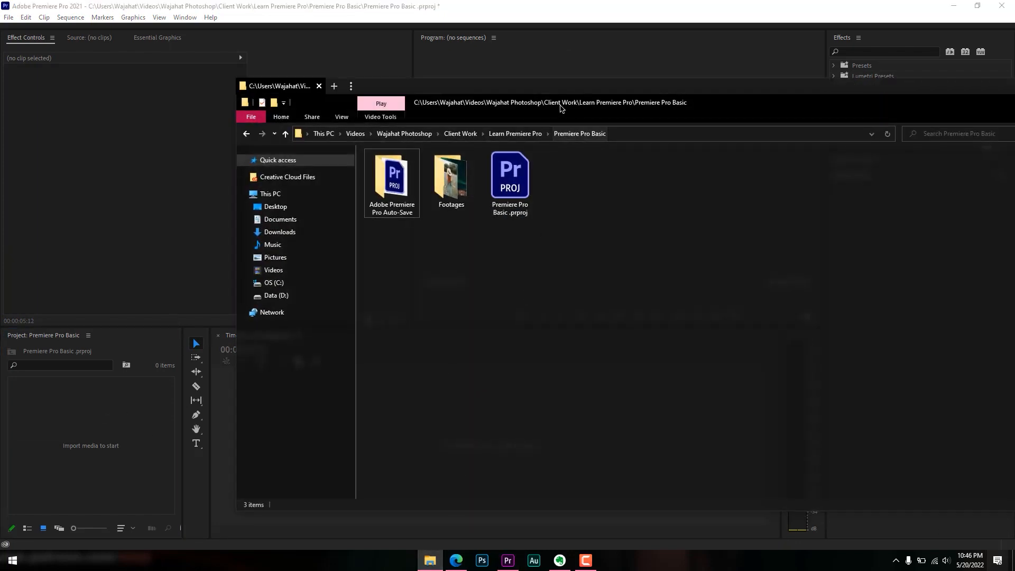
left_click_drag(561, 108, 481, 104)
double_click(371, 177)
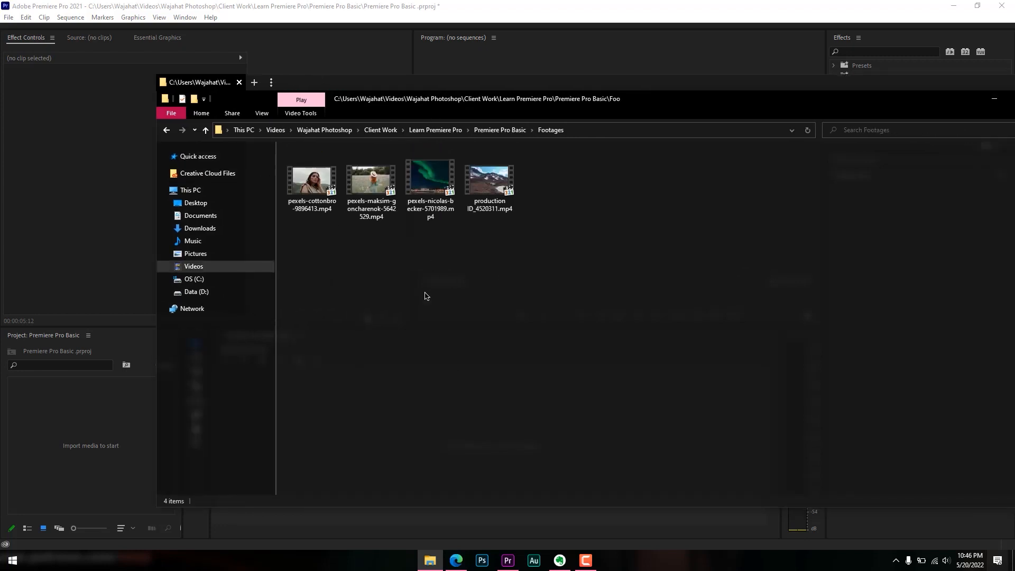
left_click_drag(312, 185, 89, 429)
left_click(126, 397)
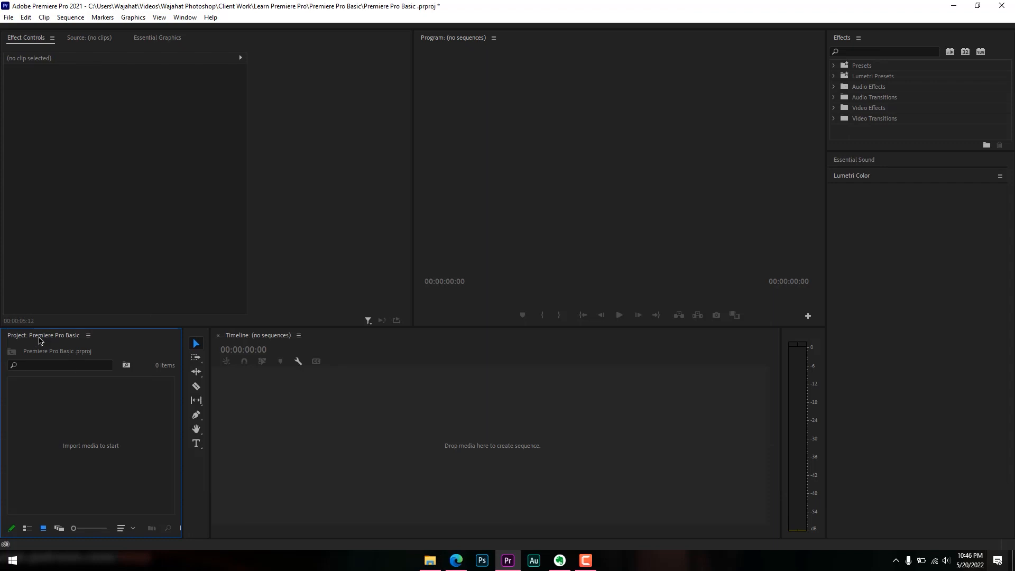
Bring up the Project panel for Premiere Pro Basic .prproj.
left_click(193, 19)
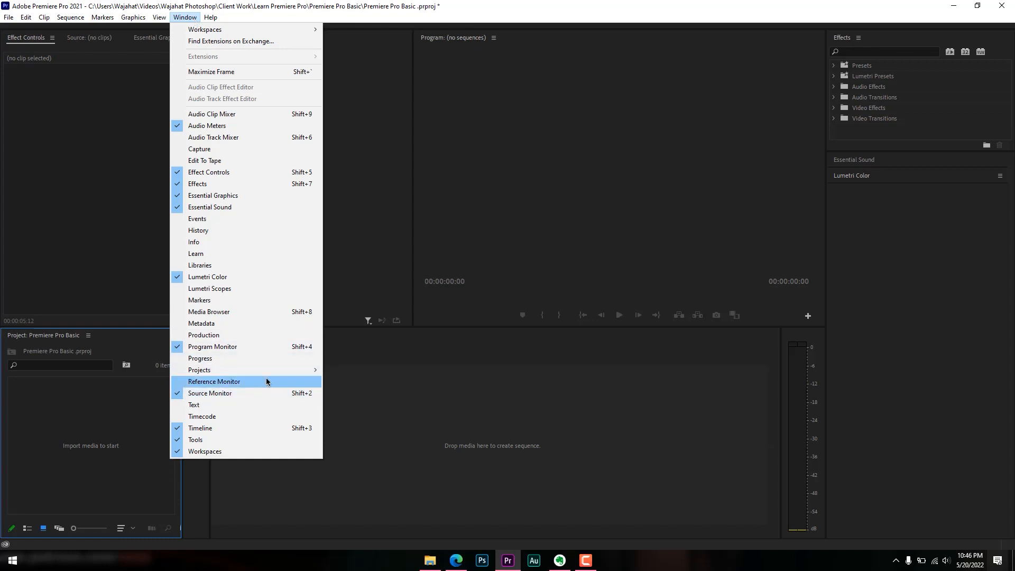
mouse_move(287, 375)
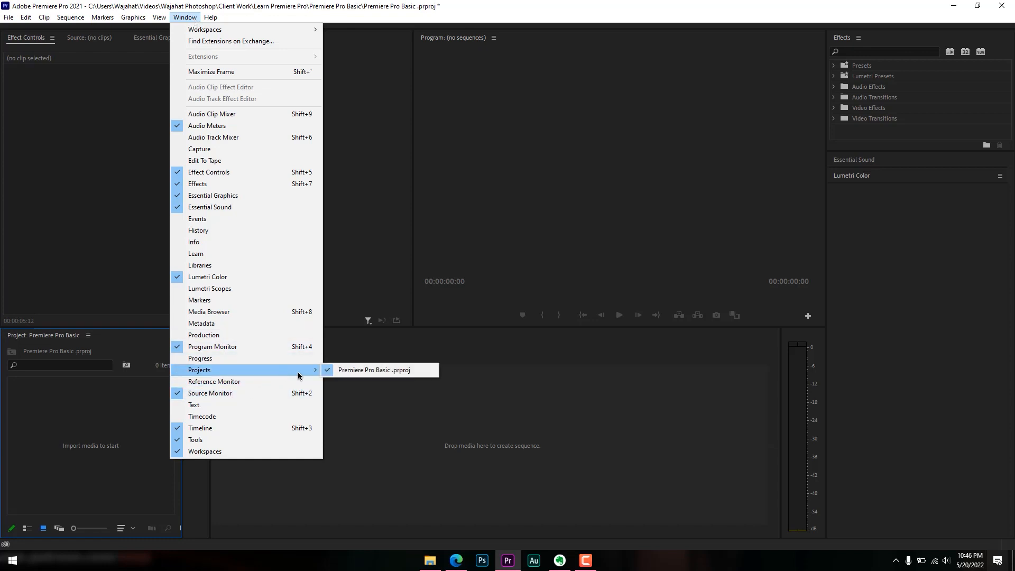
left_click(376, 373)
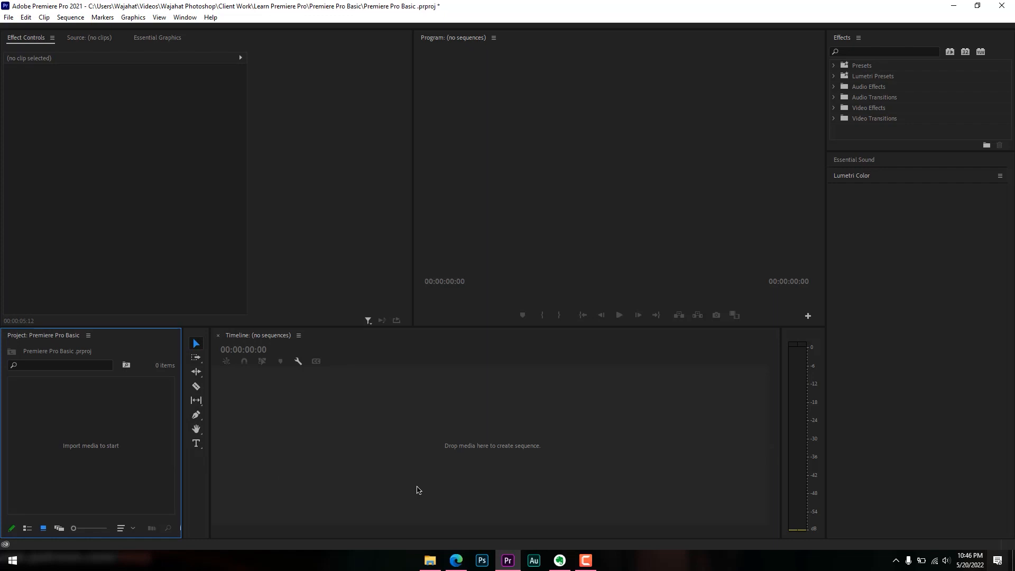
Import all four video clips from the Footages folder into the project.
double_click(75, 415)
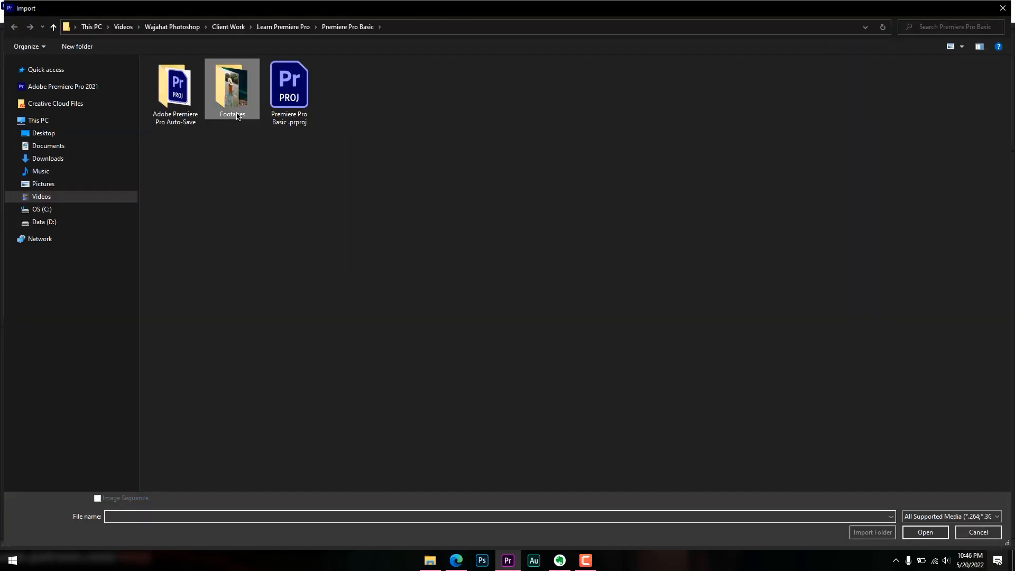
double_click(232, 90)
left_click_drag(185, 158, 376, 79)
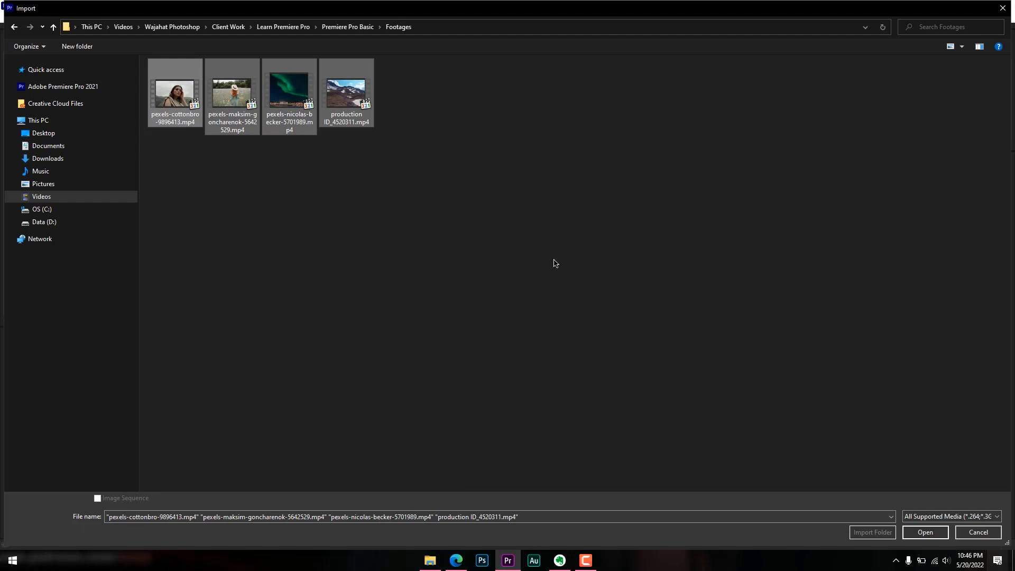
left_click(926, 532)
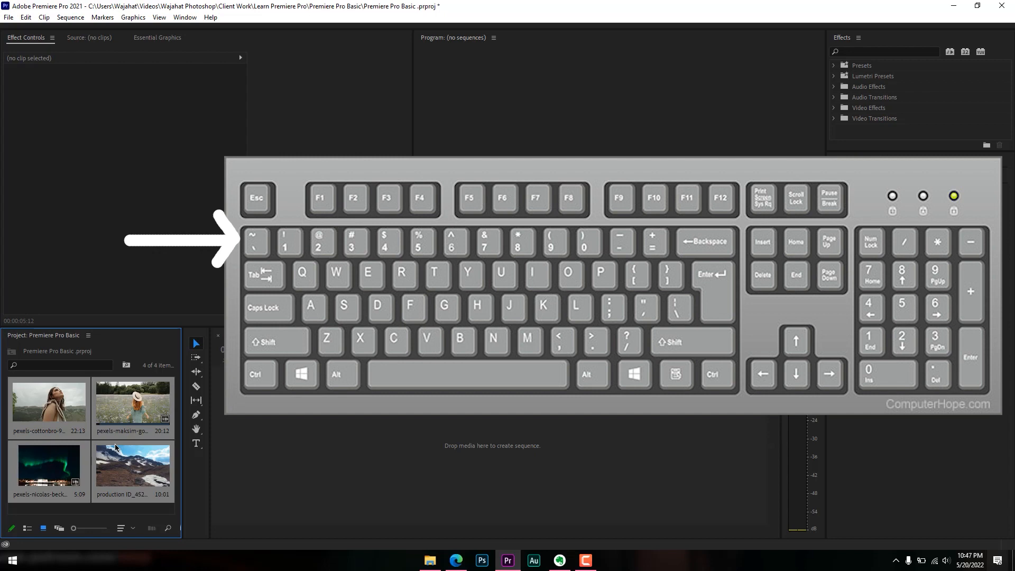
Maximize and restore the Project panel, then do the same with the Effects panel.
key("grave")
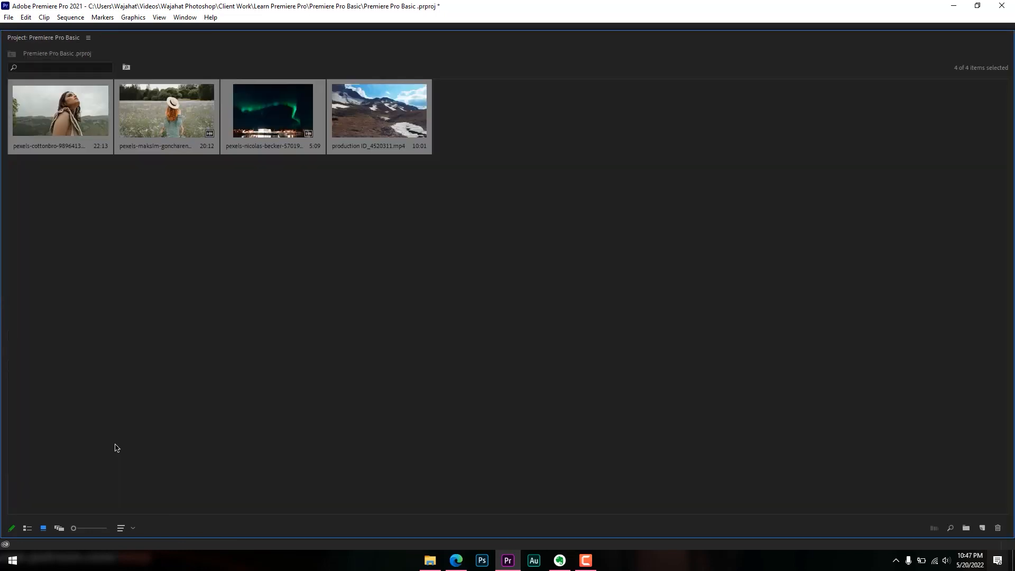
key("grave")
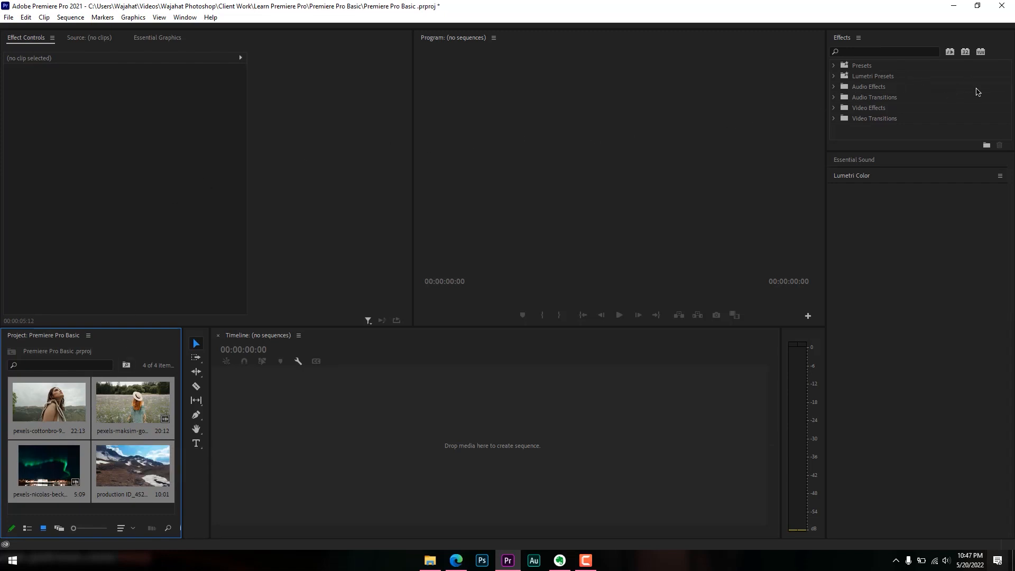
key("grave")
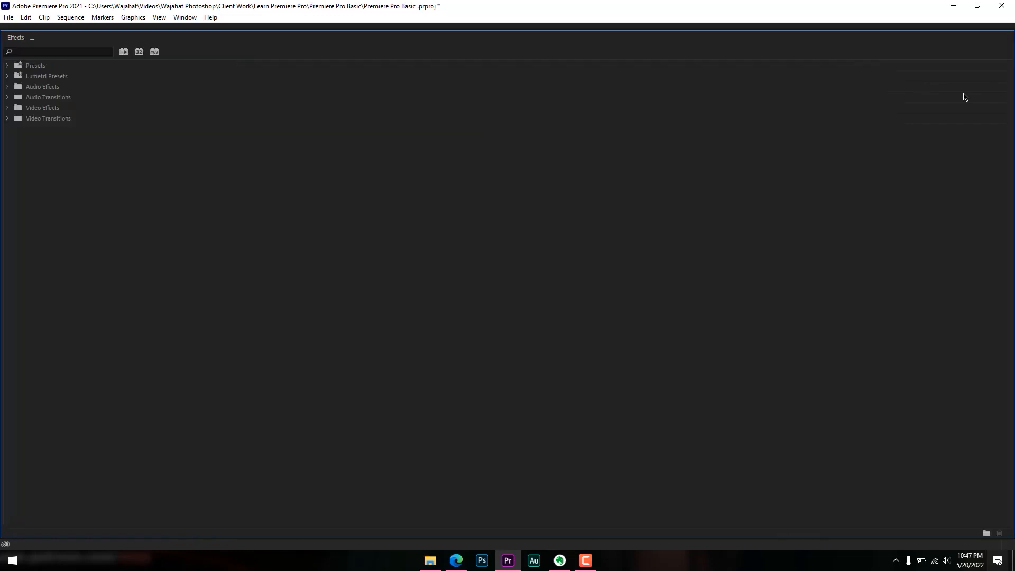
key("grave")
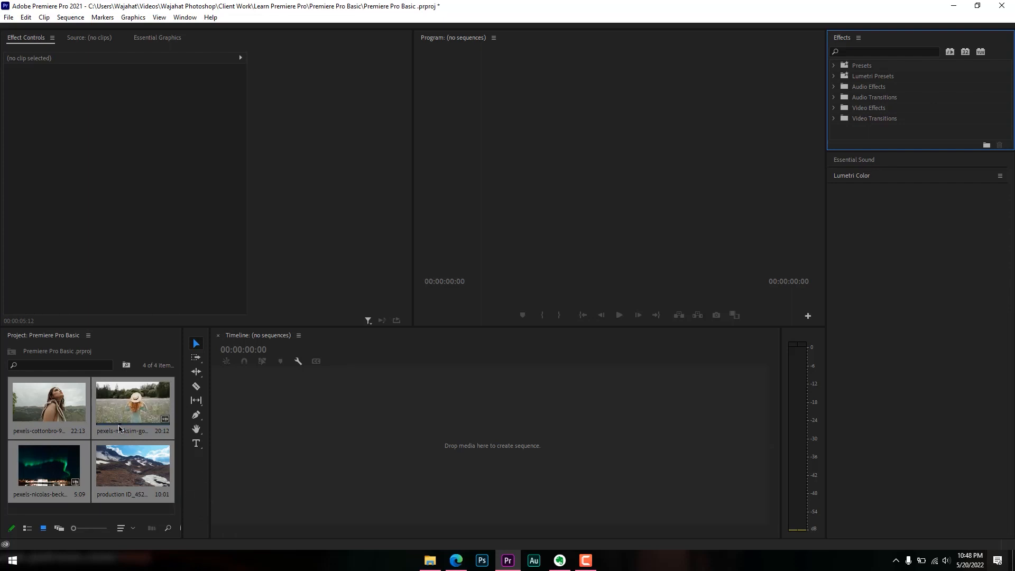
Maximize the Project panel and create a new bin named Footages in it.
key("grave")
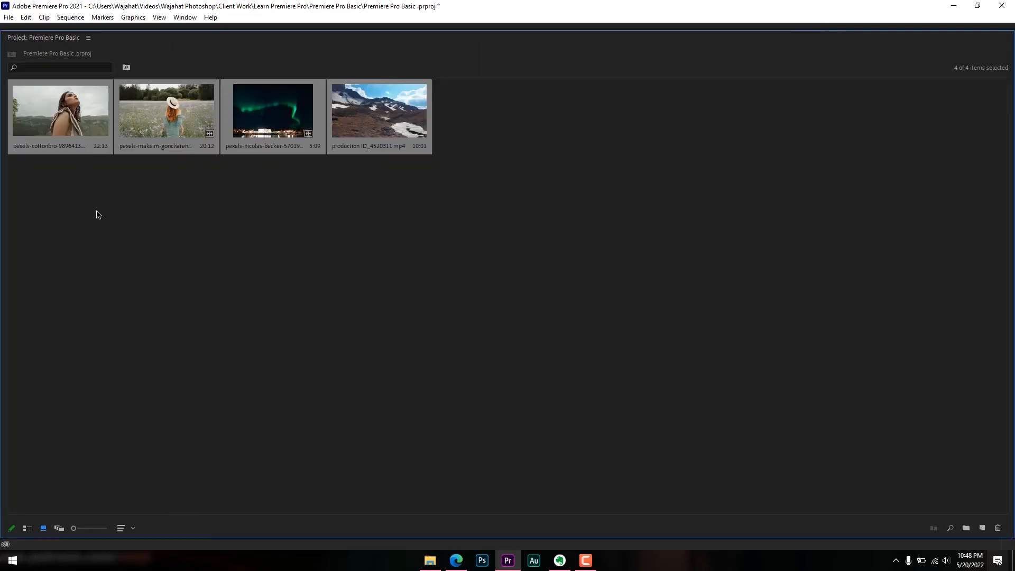
left_click(148, 289)
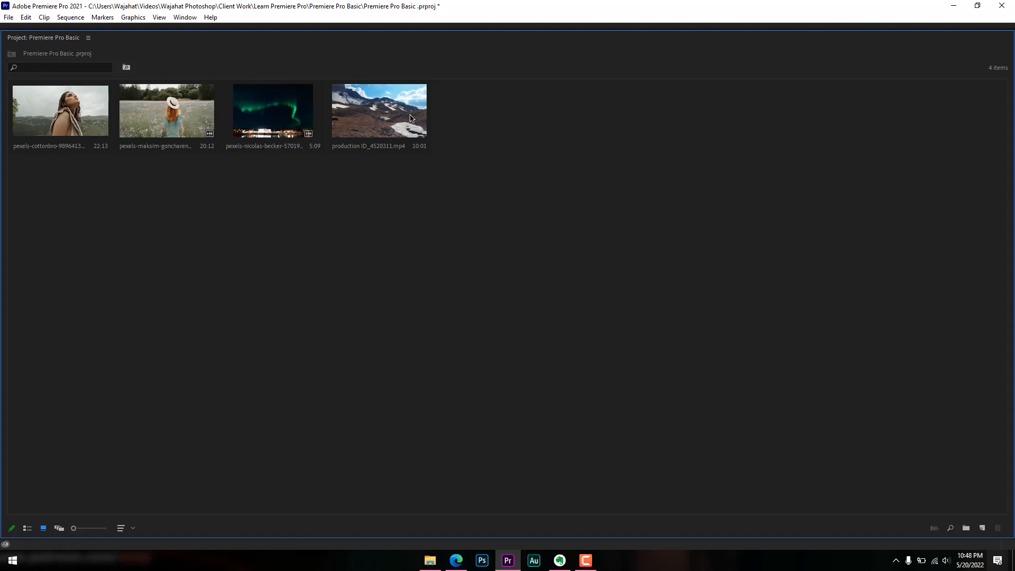
right_click(288, 202)
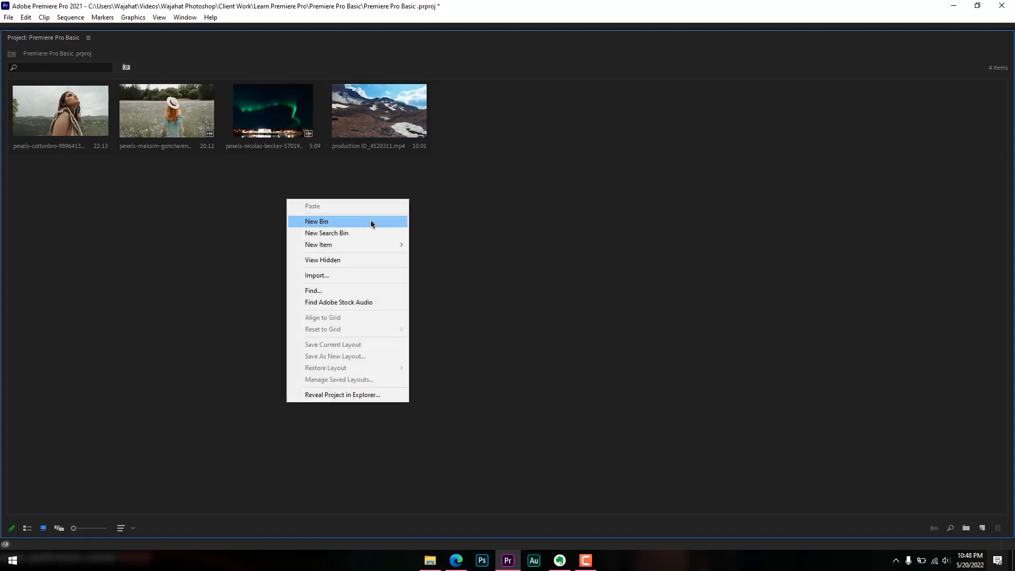
left_click(397, 224)
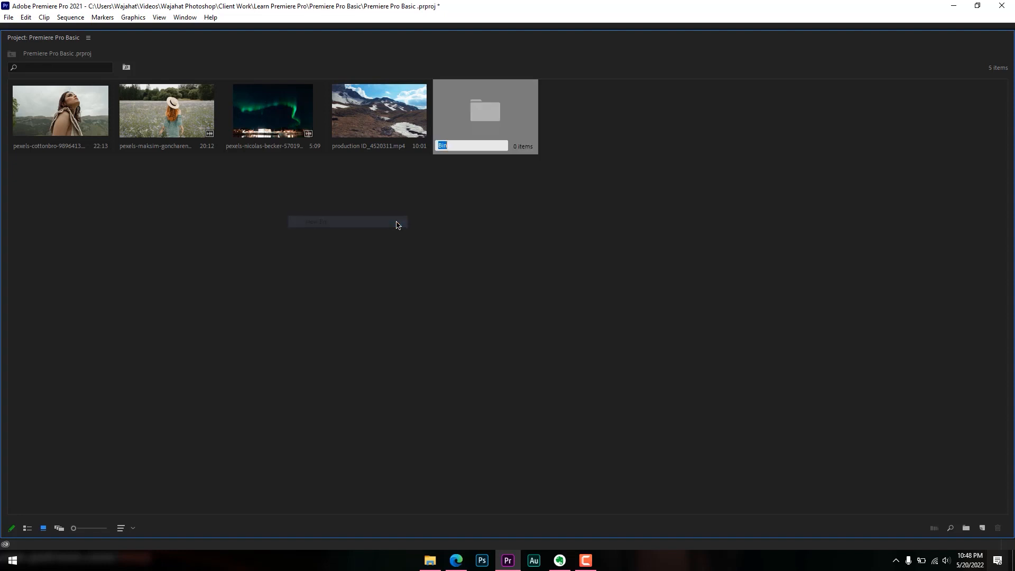
type("F")
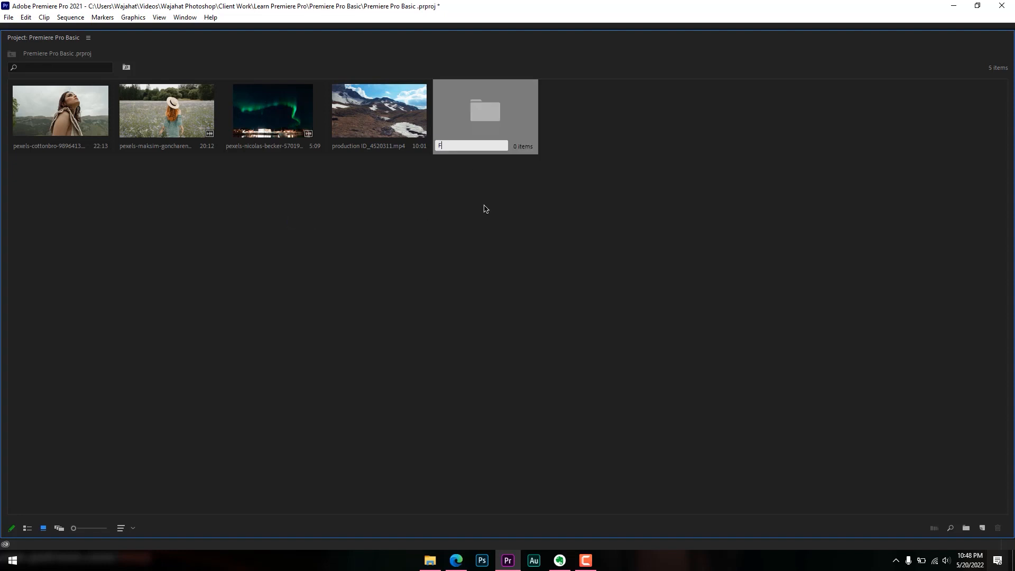
type("ootages")
key("Tab")
left_click(485, 209)
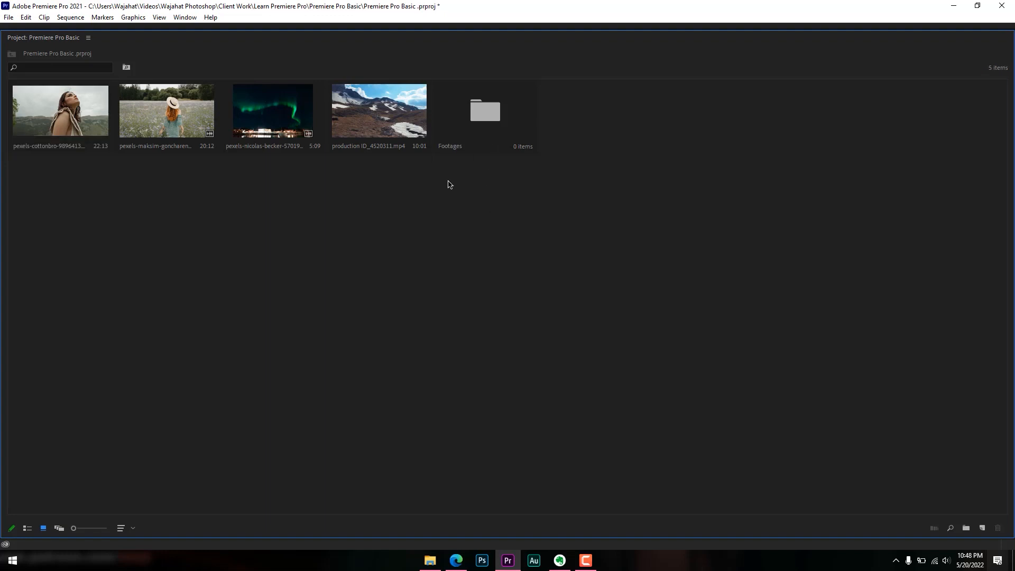
Move all four video clips into the Footages bin and open the bin.
left_click_drag(65, 193, 485, 115)
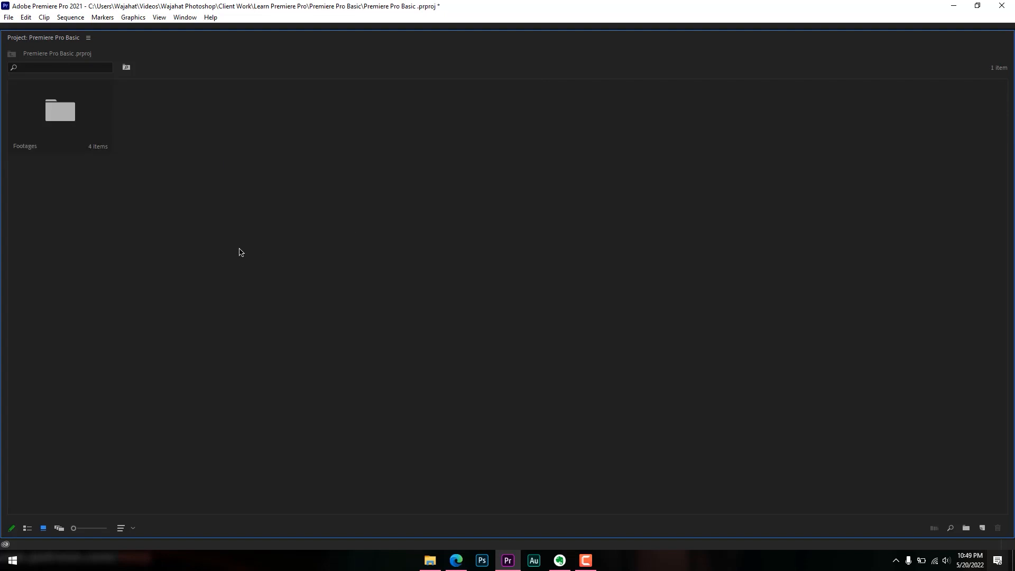
double_click(85, 140)
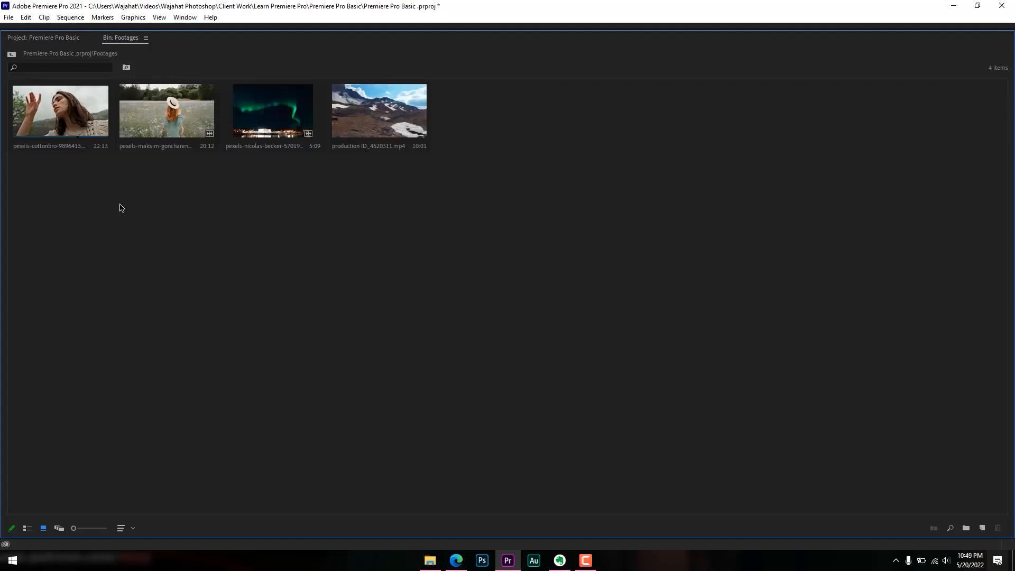
Close the Footages bin panel and restore the Project panel from its maximized size.
right_click(122, 42)
left_click(130, 45)
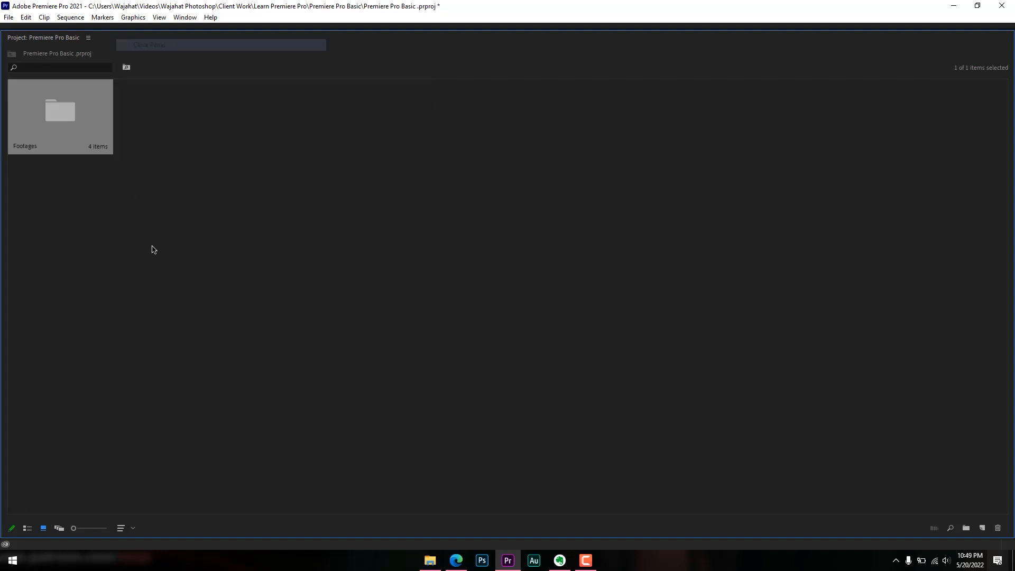
key("grave")
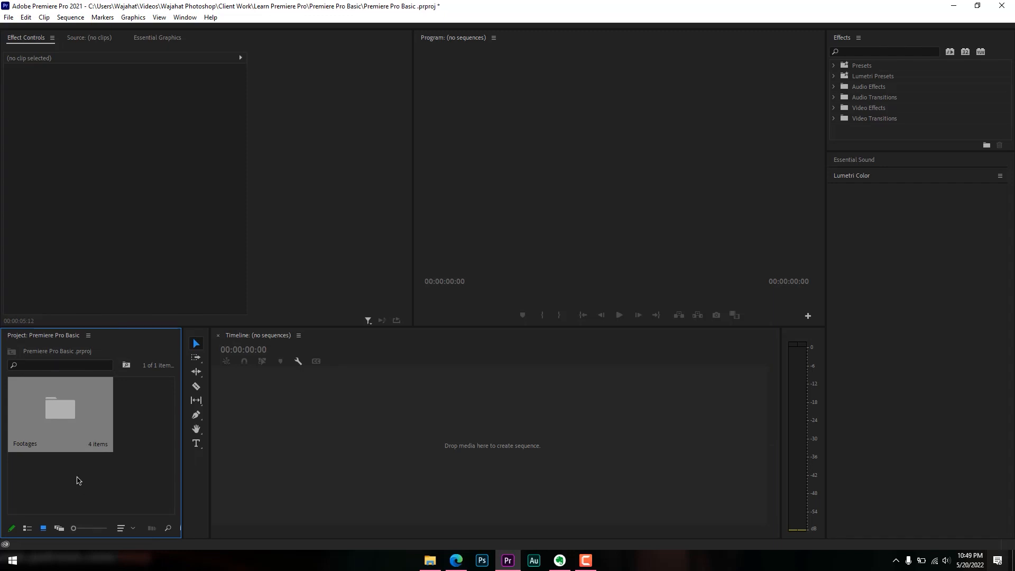
Reopen the Footages bin, show its clips in list view, and return to the main project contents.
double_click(59, 422)
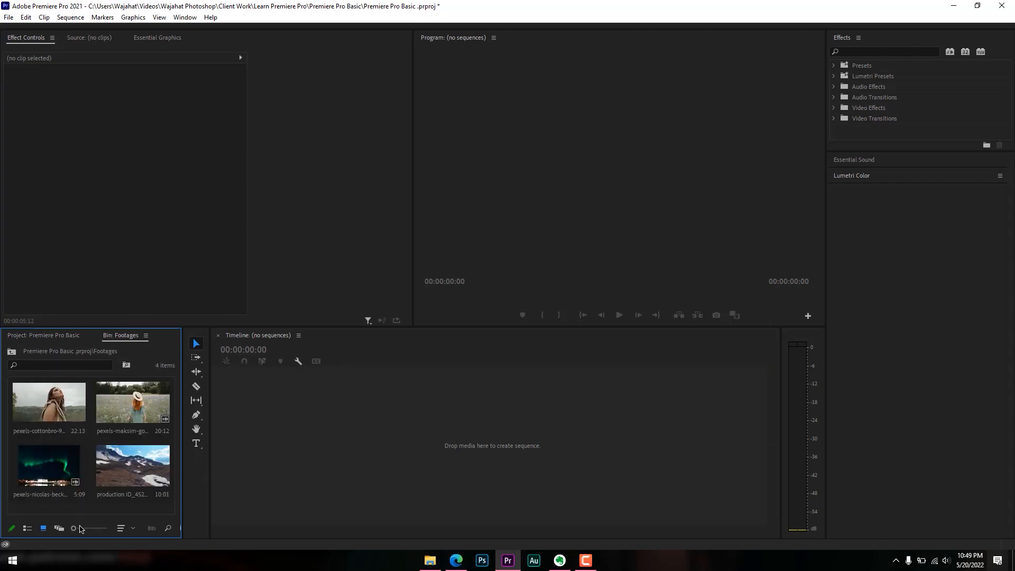
mouse_move(77, 532)
left_mouse_down()
mouse_move(94, 530)
mouse_move(72, 528)
left_mouse_up()
left_click(29, 530)
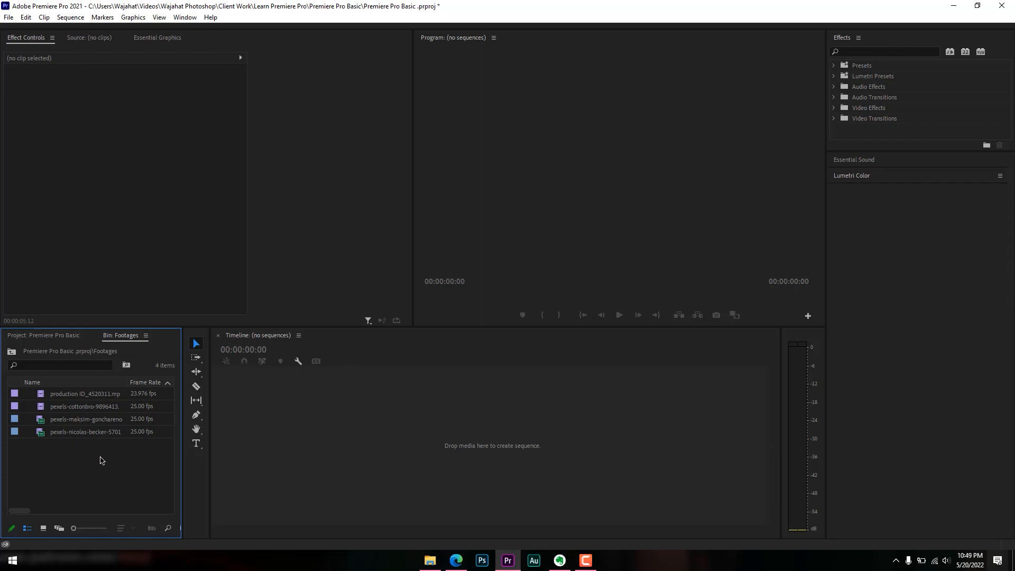
left_click(55, 340)
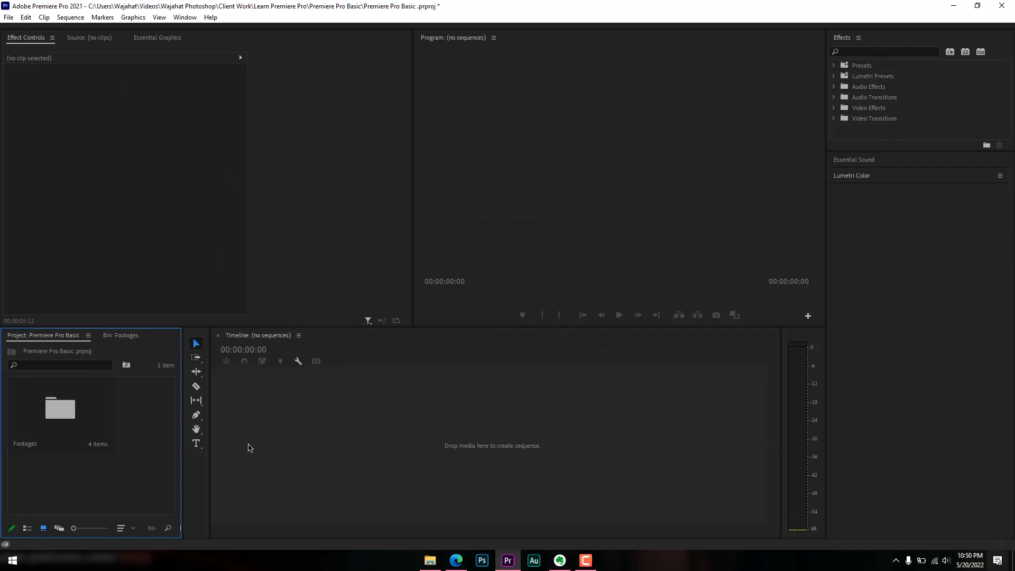
Switch to File Explorer, paste Vexento - F17.mp3 into the Premiere Pro Basic folder and import it into the project.
left_click(431, 561)
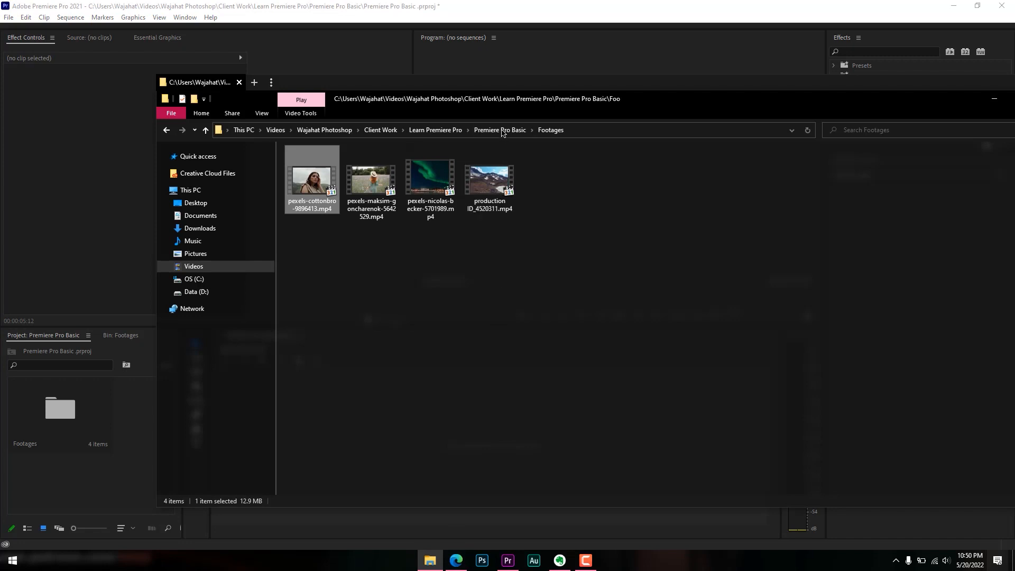
left_click(499, 130)
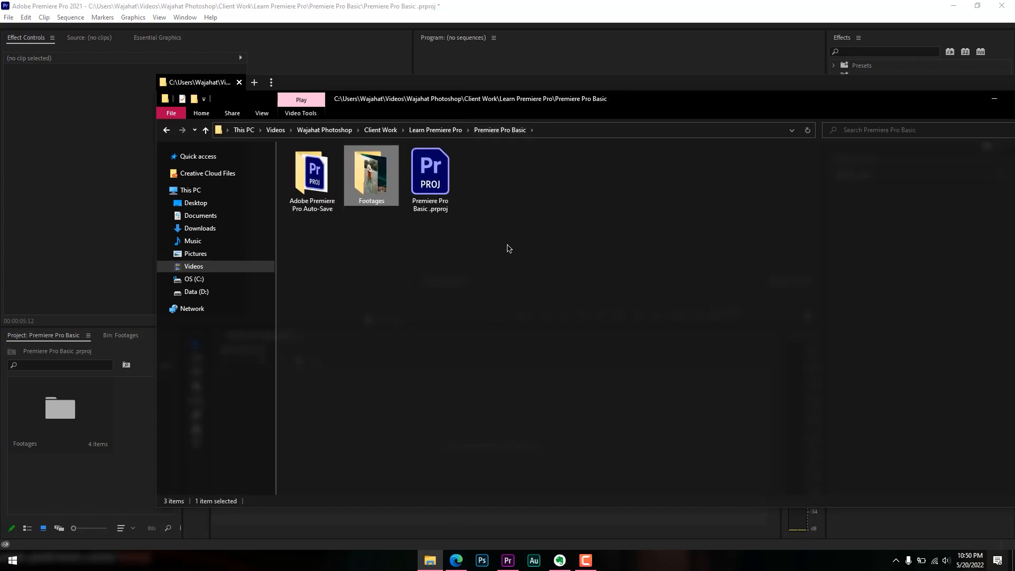
right_click(425, 288)
left_click(446, 344)
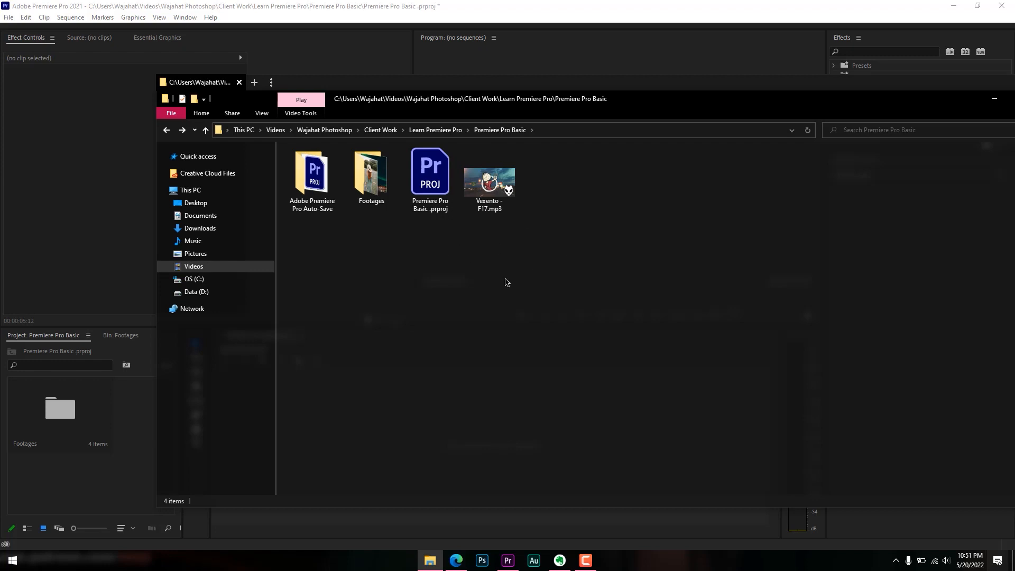
left_click_drag(494, 195, 146, 451)
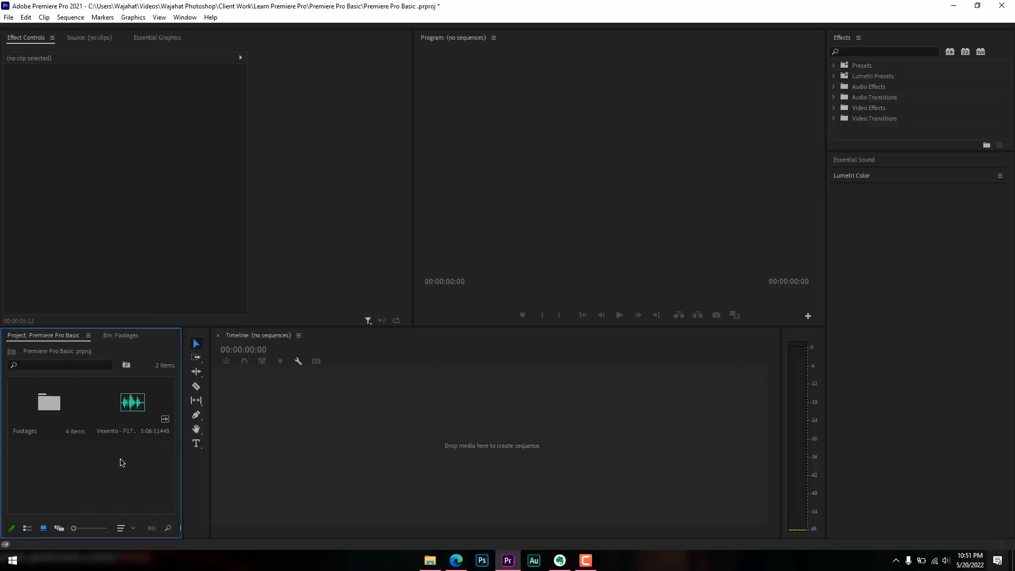
Create a new bin named Music in the project and move the Vexento - F17 audio file into it.
right_click(108, 463)
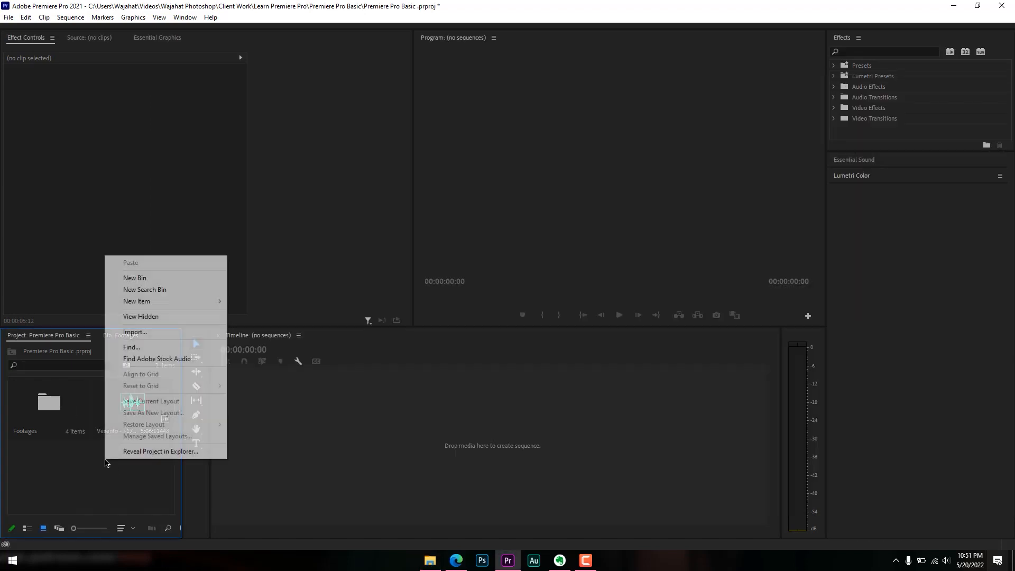
left_click(92, 471)
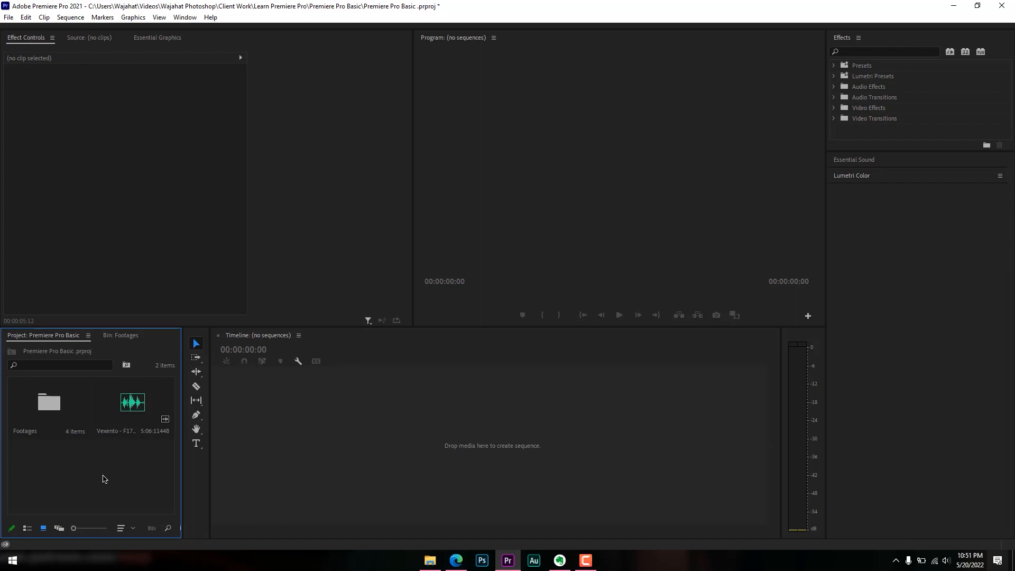
right_click(103, 479)
left_click(135, 295)
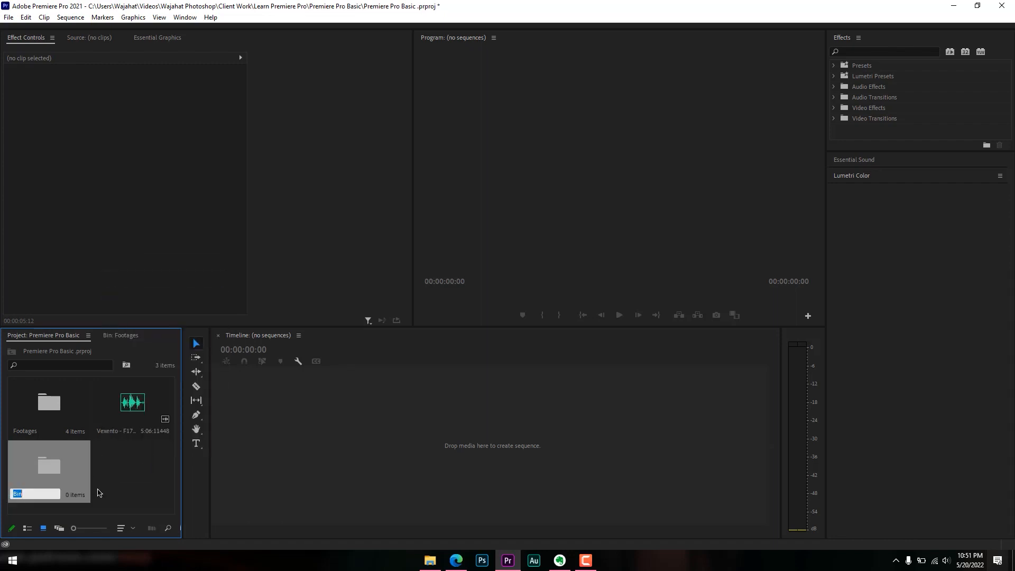
key("Tab")
left_click(125, 478)
left_click_drag(135, 419, 69, 475)
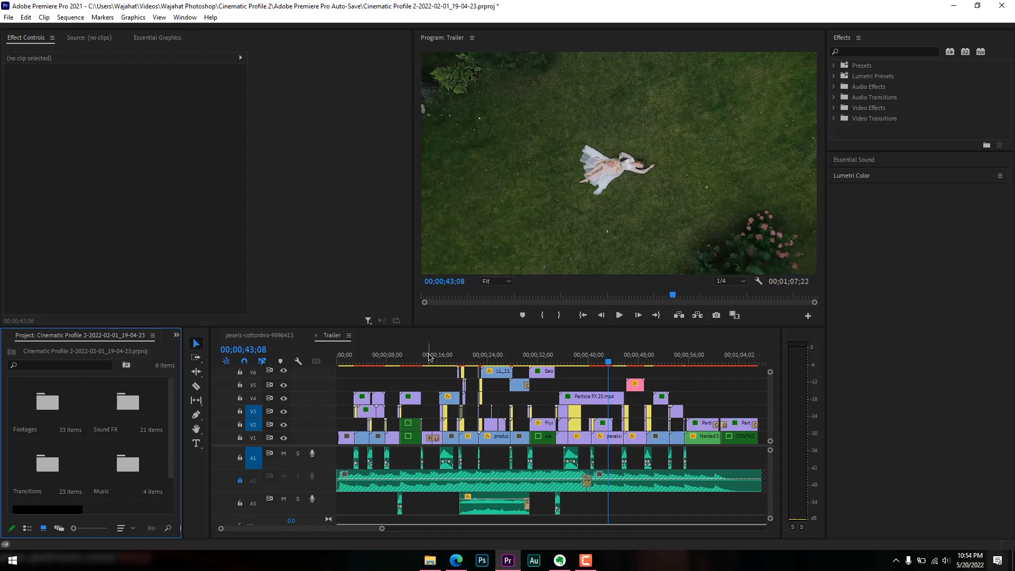
Scrub through the Trailer sequence and examine how its clips, effects and sounds are layered across the video and audio tracks.
left_click(428, 360)
left_click_drag(429, 358, 494, 366)
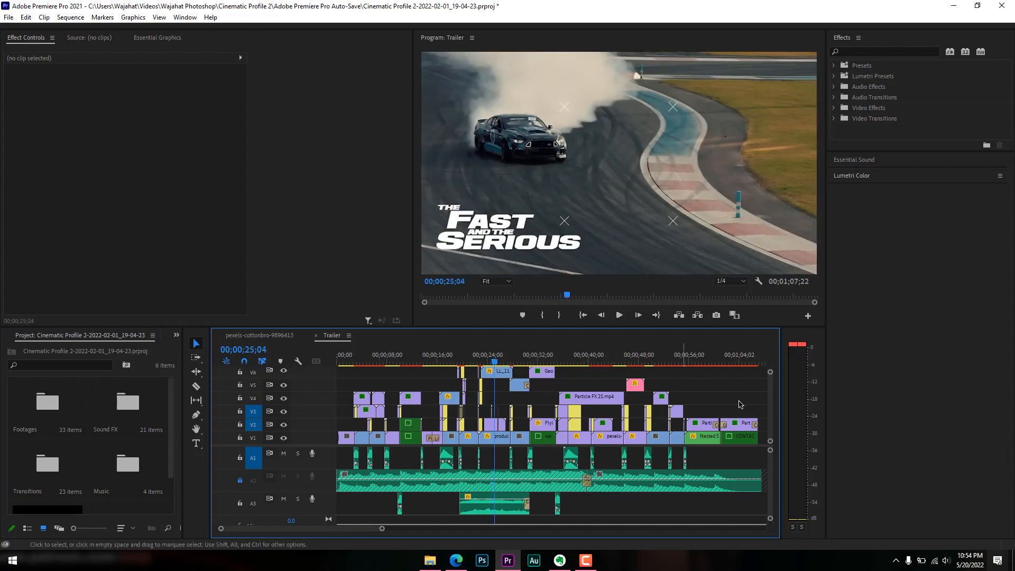
left_click_drag(770, 373, 770, 370)
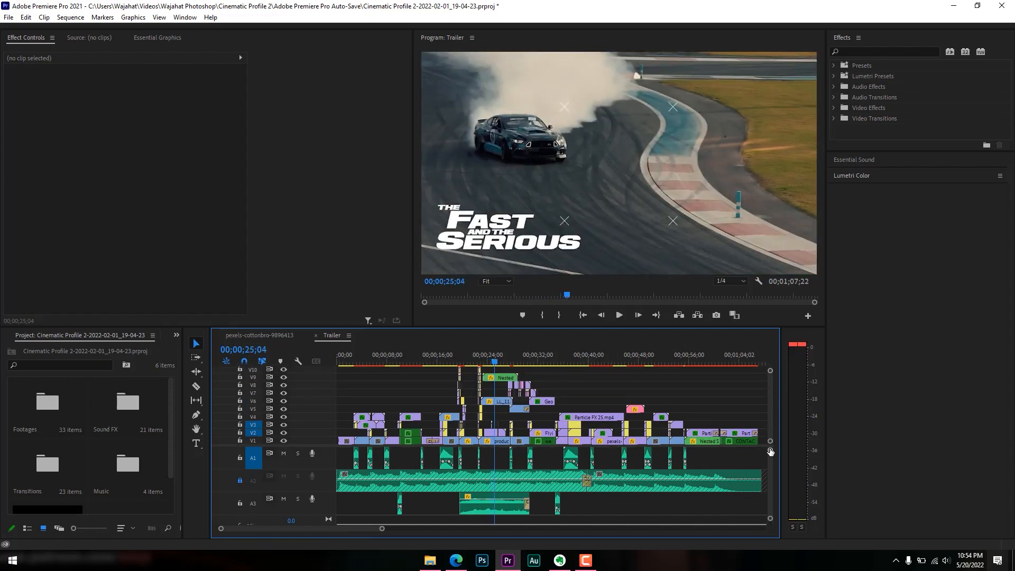
left_click_drag(770, 450, 771, 447)
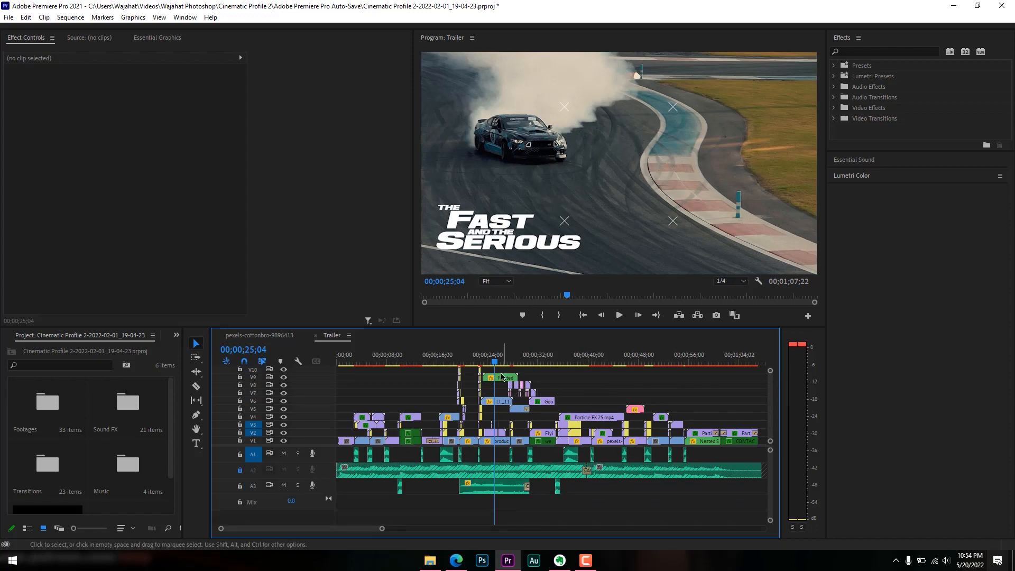
left_click(532, 362)
left_click_drag(533, 363, 425, 365)
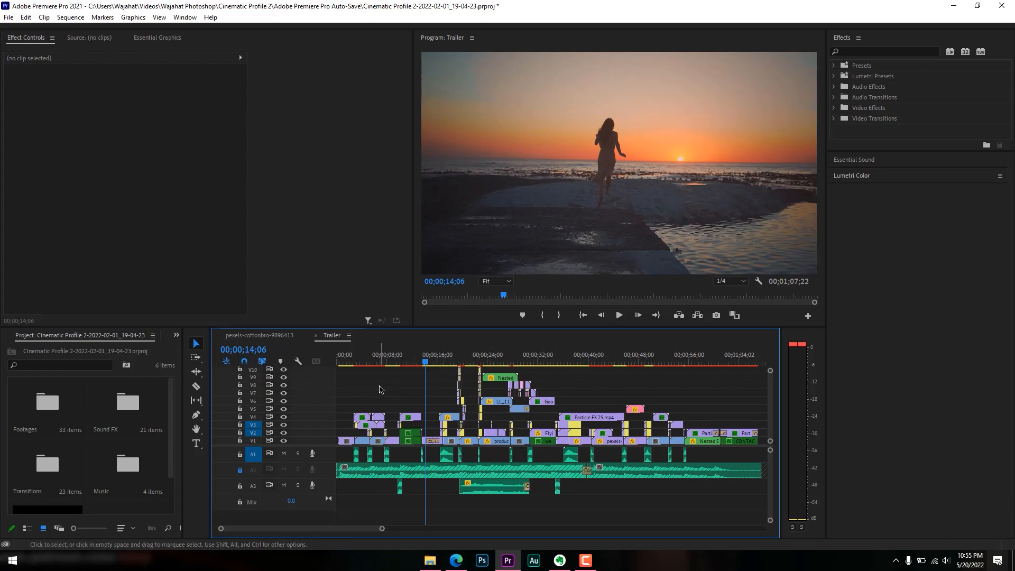
left_click_drag(351, 359, 384, 360)
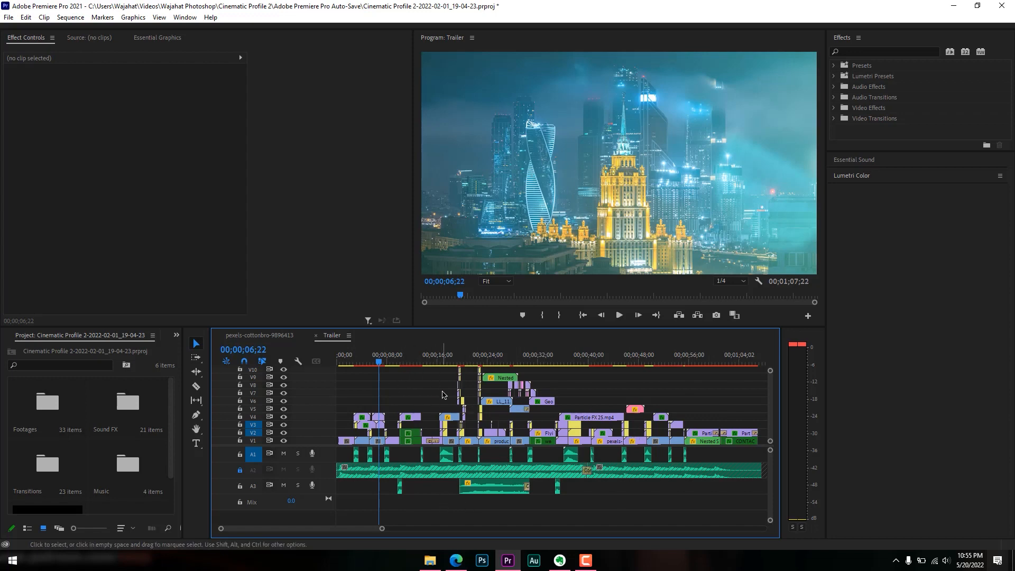
left_click_drag(432, 361, 446, 363)
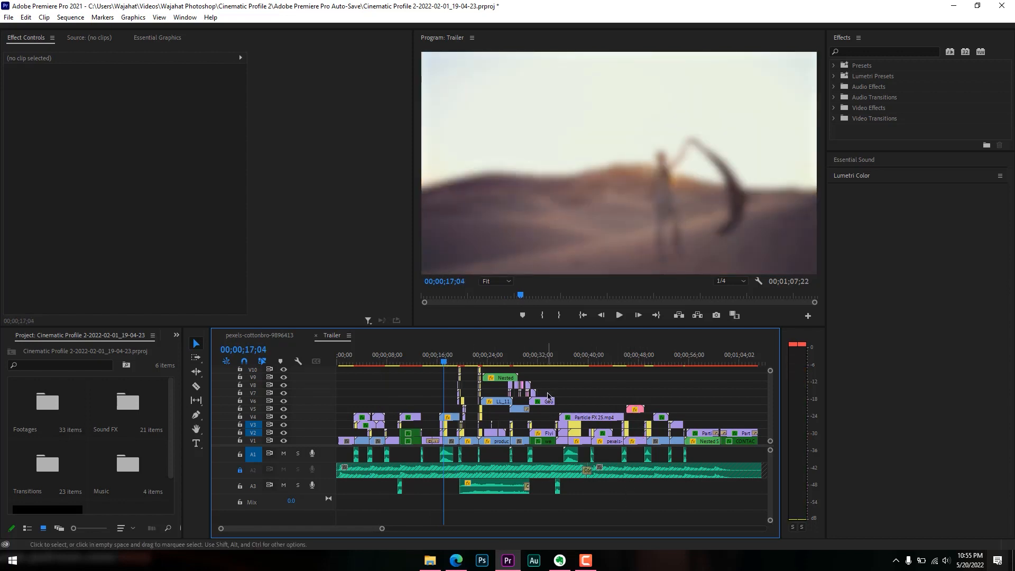
left_click_drag(448, 365, 492, 368)
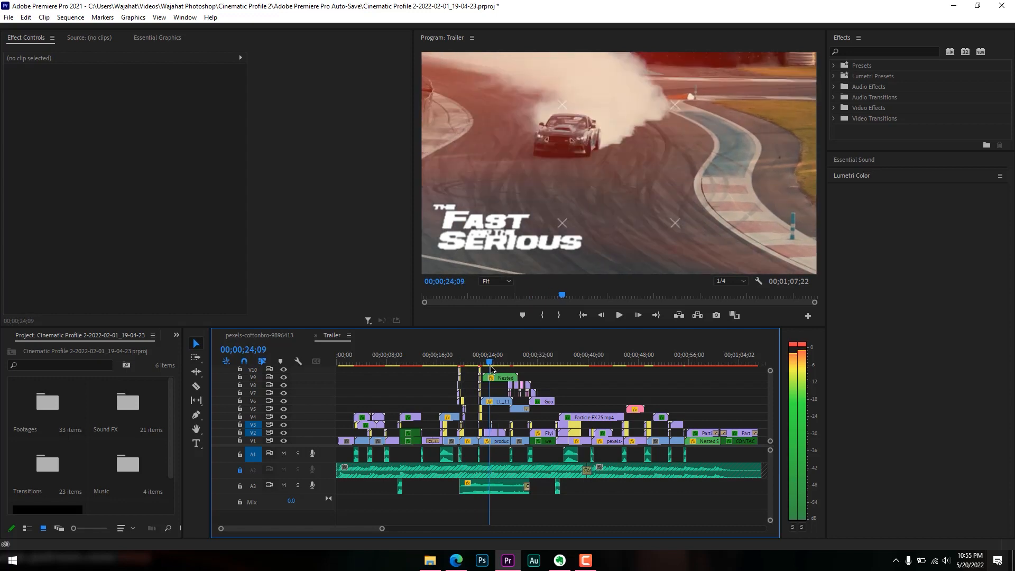
left_click_drag(492, 369, 524, 373)
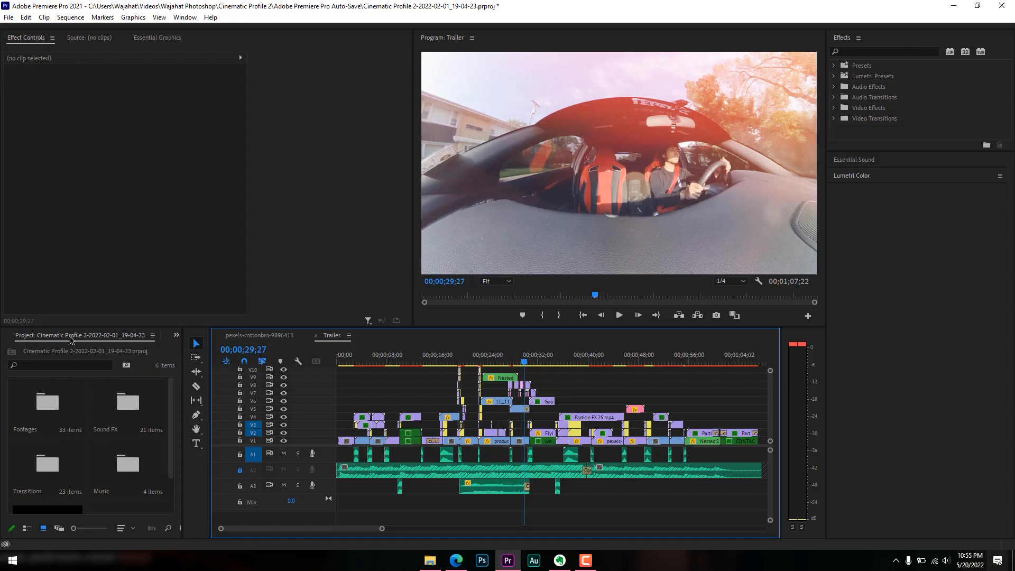
Close the project panel of the Cinematic Profile 2 example project.
right_click(71, 339)
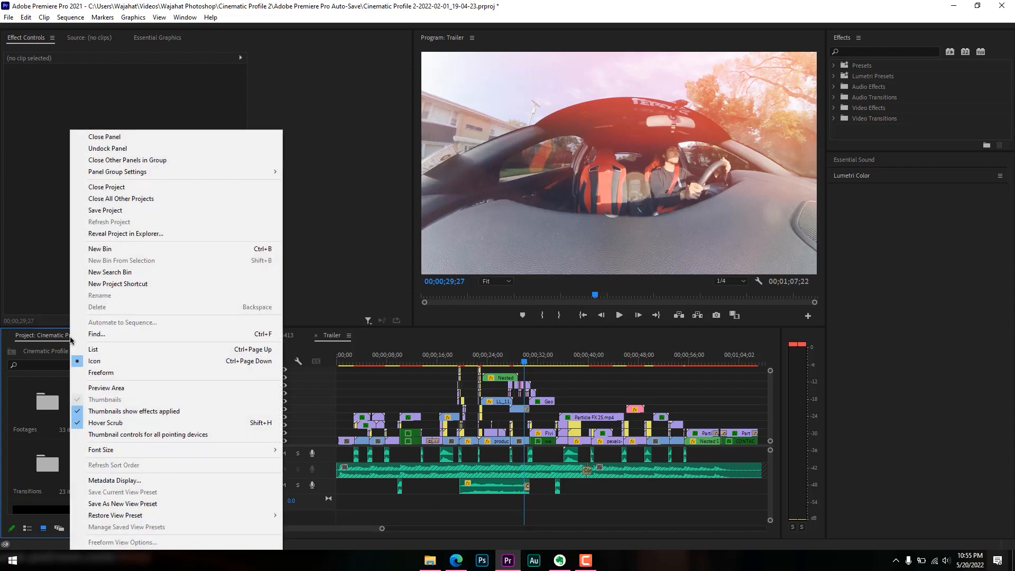
left_click(125, 142)
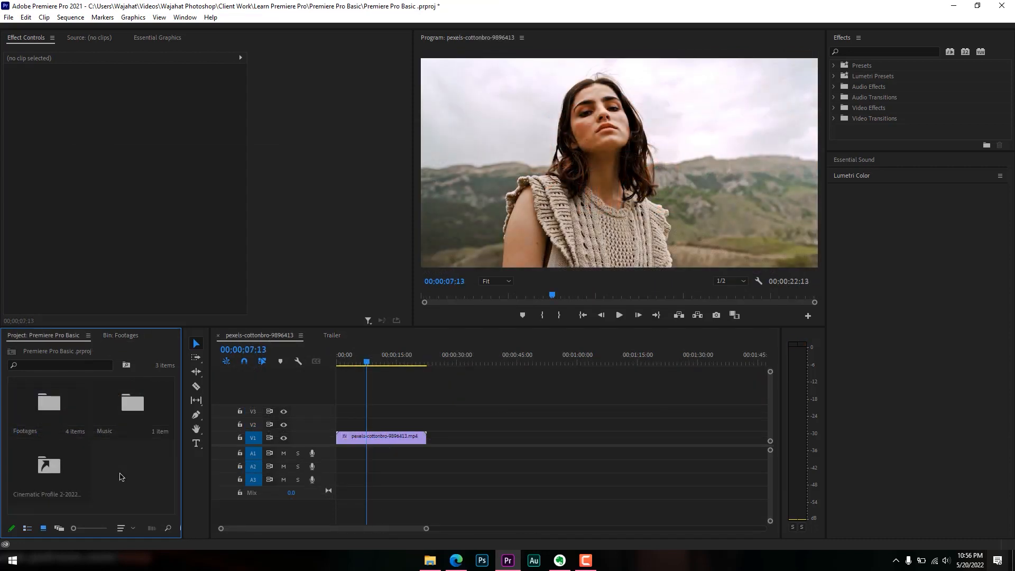
Start creating a new sequence in the Premiere Pro Basic project.
right_click(121, 476)
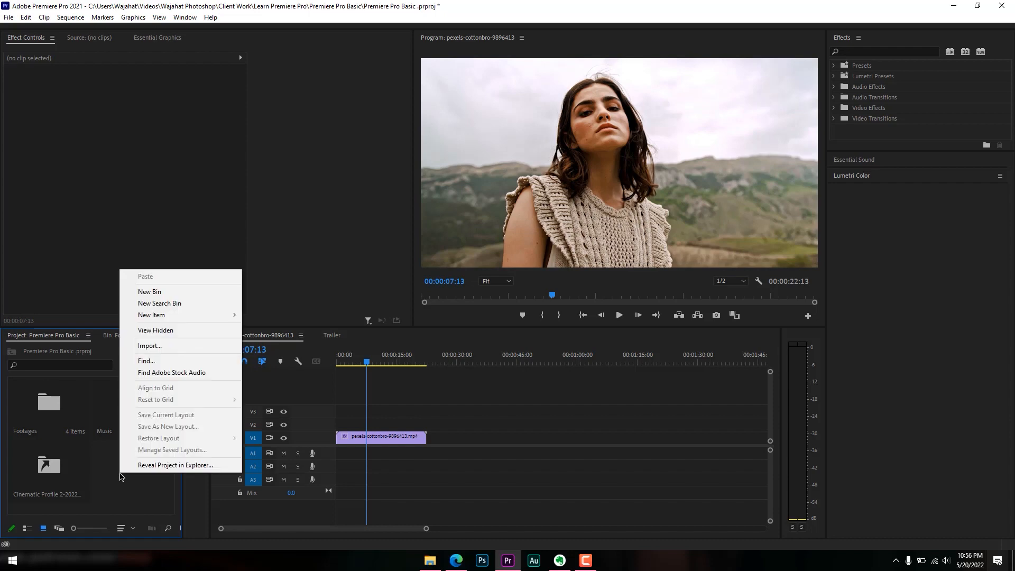
mouse_move(216, 315)
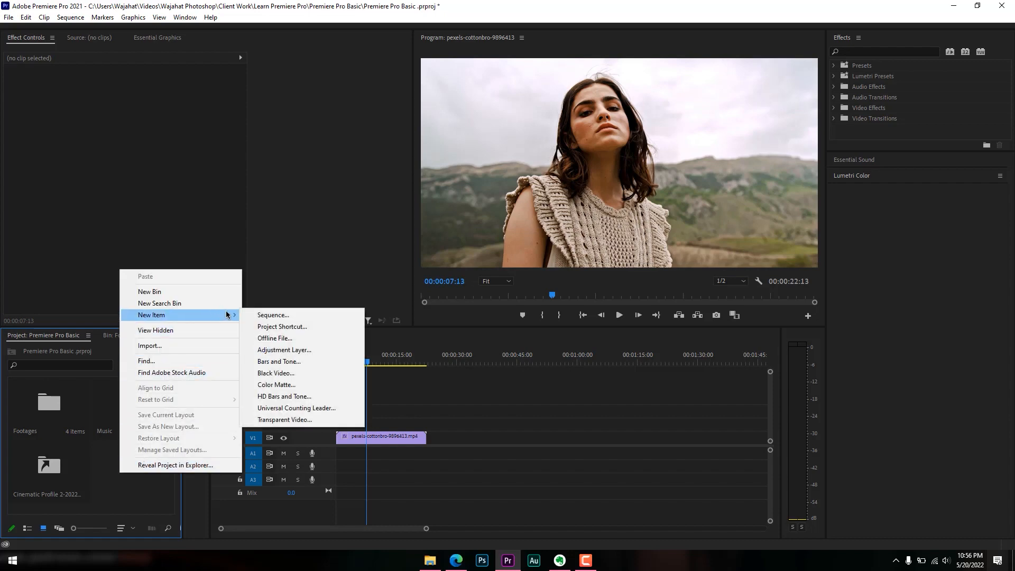
left_click(264, 315)
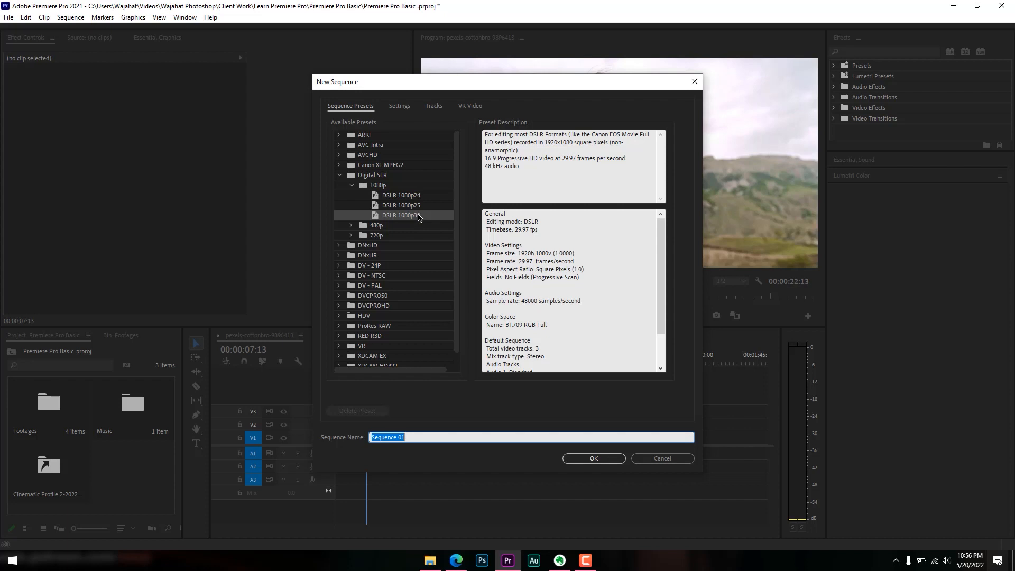
Examine the available sequence presets in the Digital SLR and Canon XF MPEG2 groups.
left_click(339, 176)
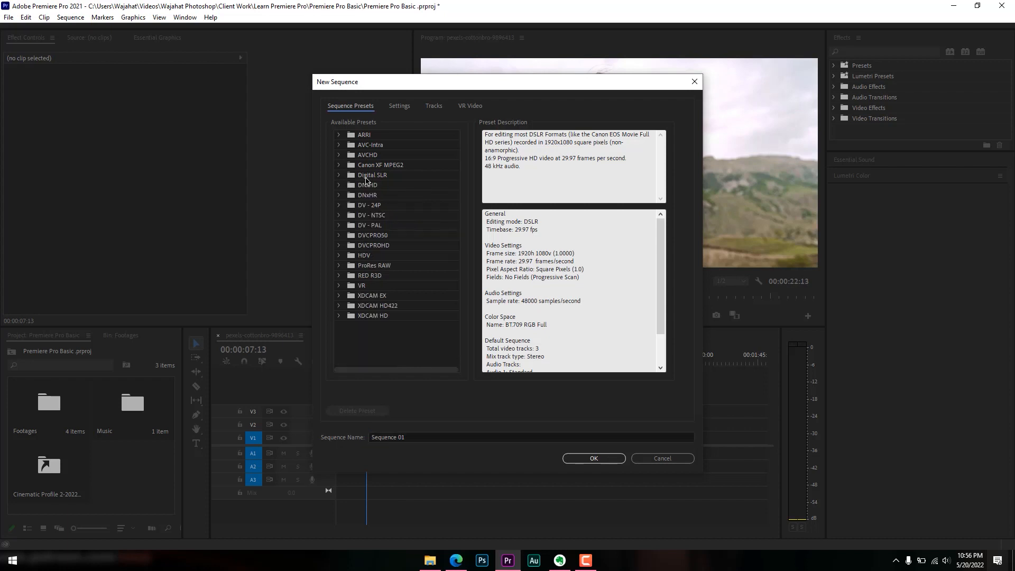
left_click(339, 176)
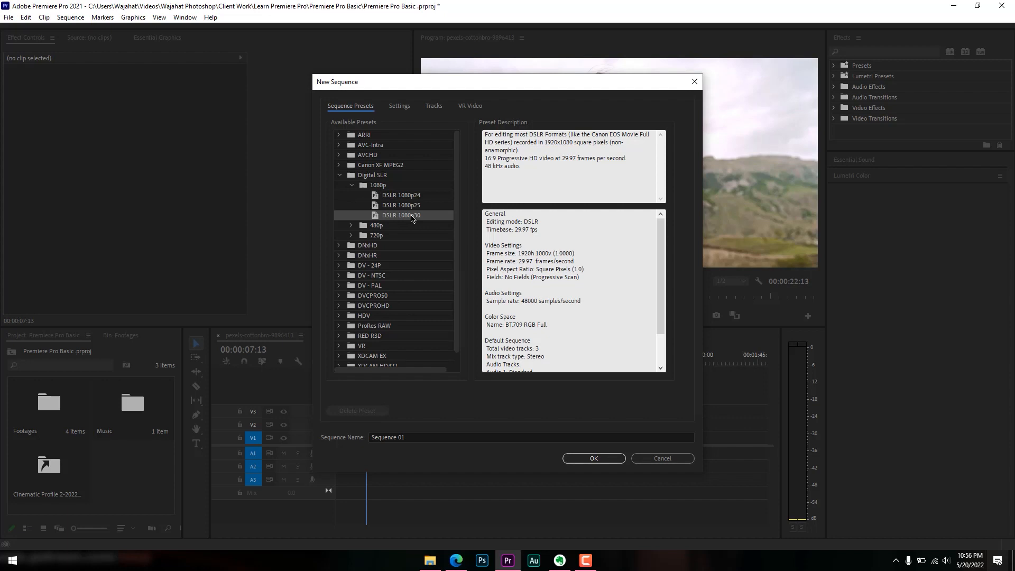
left_click(341, 176)
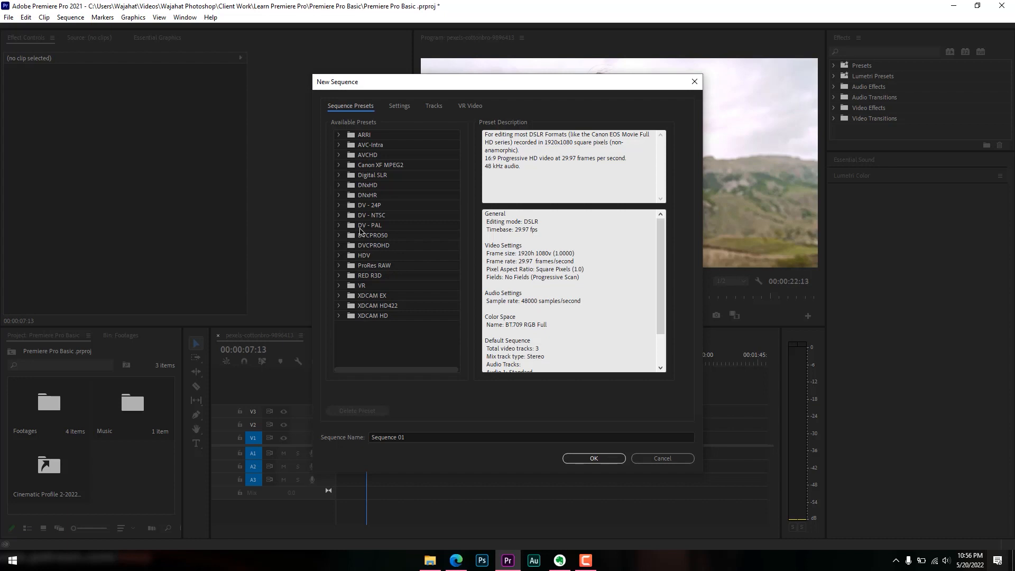
left_click(340, 165)
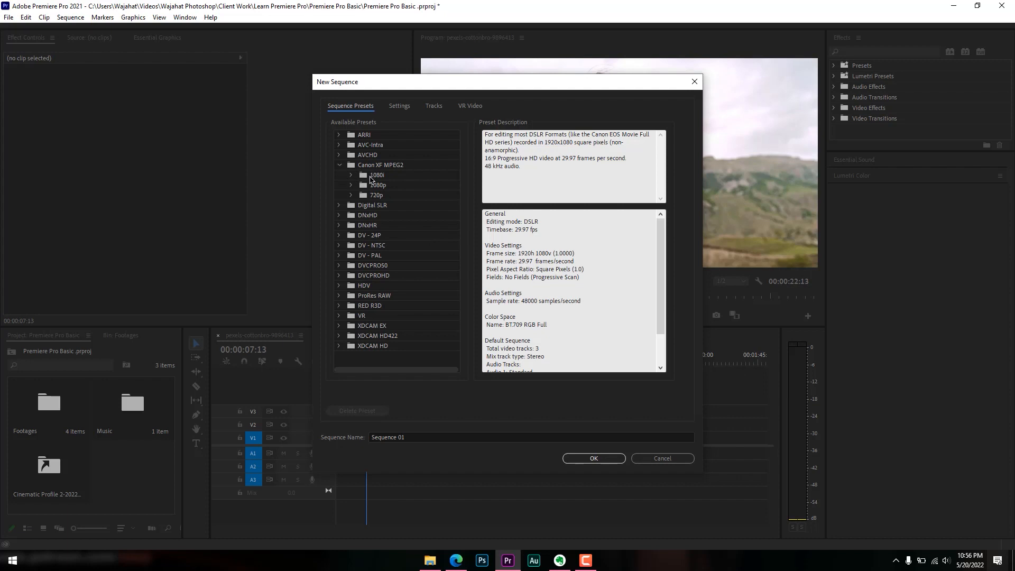
left_click(352, 176)
left_click(352, 176)
left_click(340, 165)
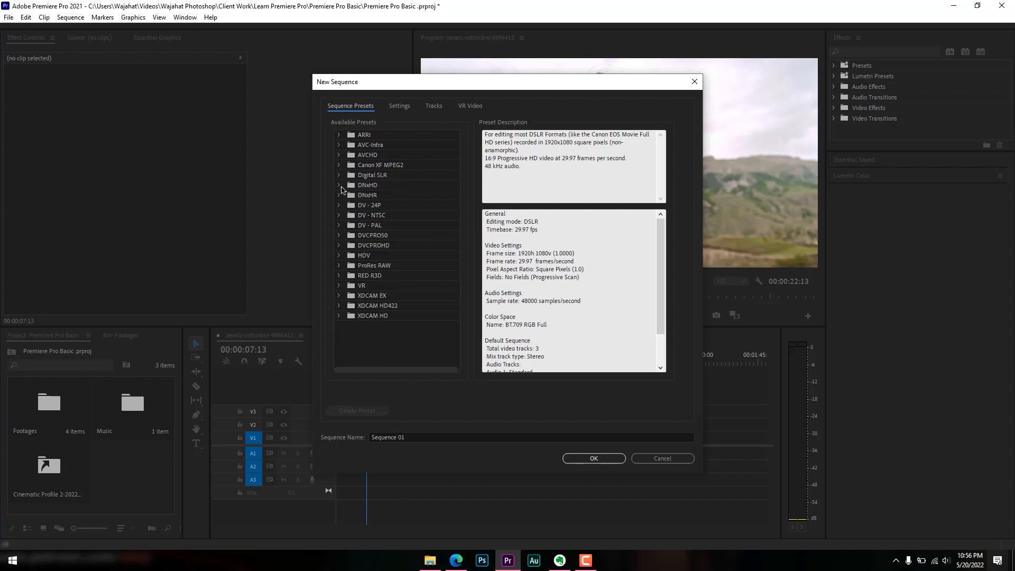
left_click(340, 176)
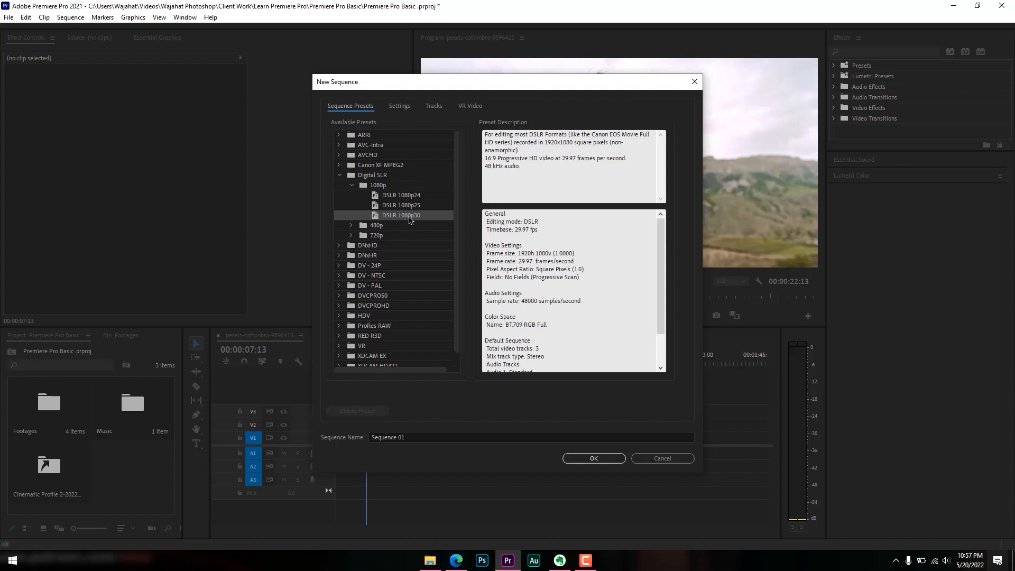
Try a larger frame size in the new sequence's settings, with 3840 pixels horizontally.
left_click(399, 107)
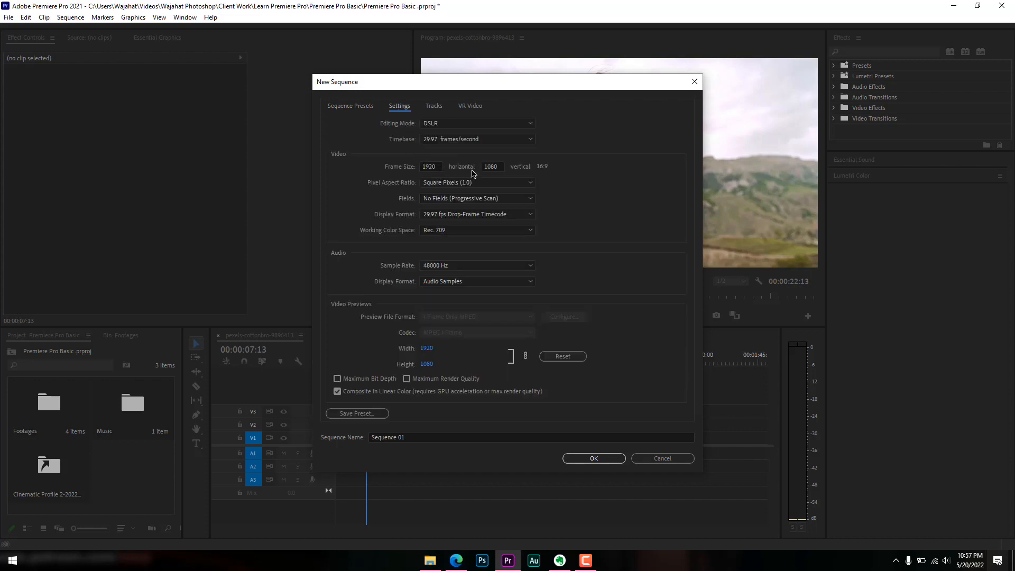
left_click_drag(431, 166, 416, 167)
type("3840")
left_click_drag(500, 167, 482, 168)
type("216")
left_click(607, 169)
Set the new sequence's frame size to 1920 horizontal by 1080 vertical.
left_click(433, 165)
type("19")
key("Tab")
type("1080")
left_click(653, 227)
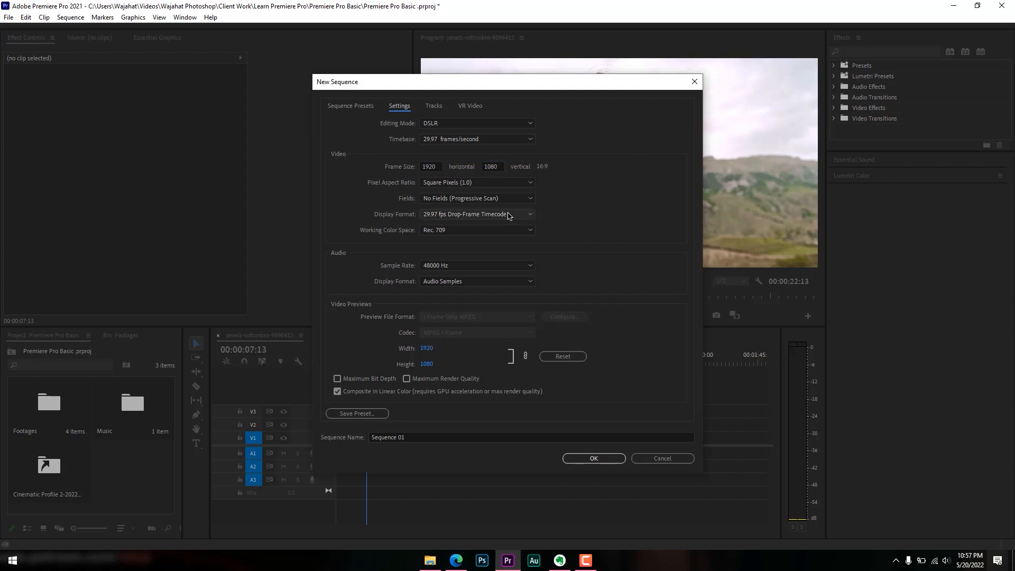
Examine the frame rates available as timebase for the new sequence.
left_click(465, 140)
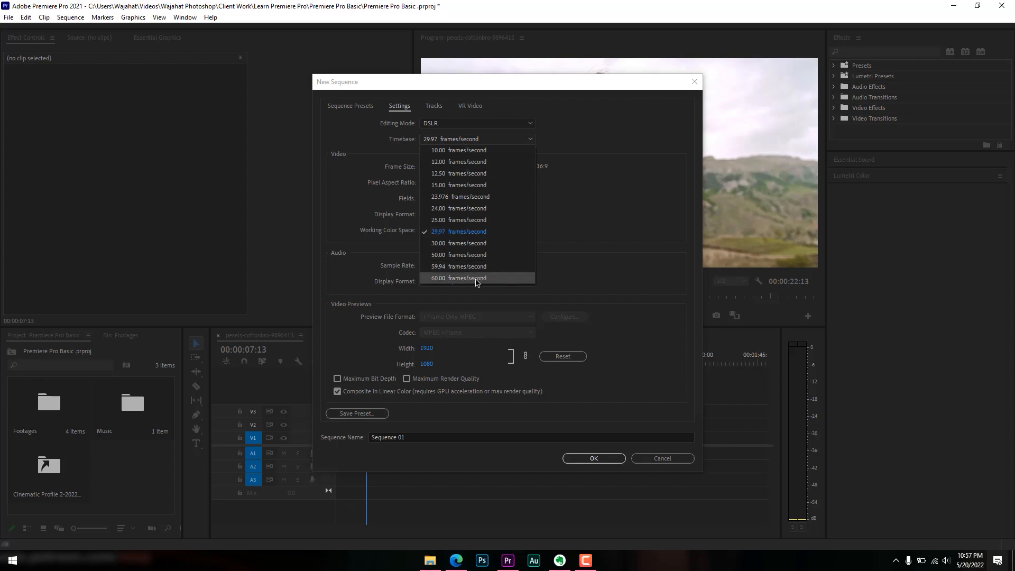
left_click(634, 236)
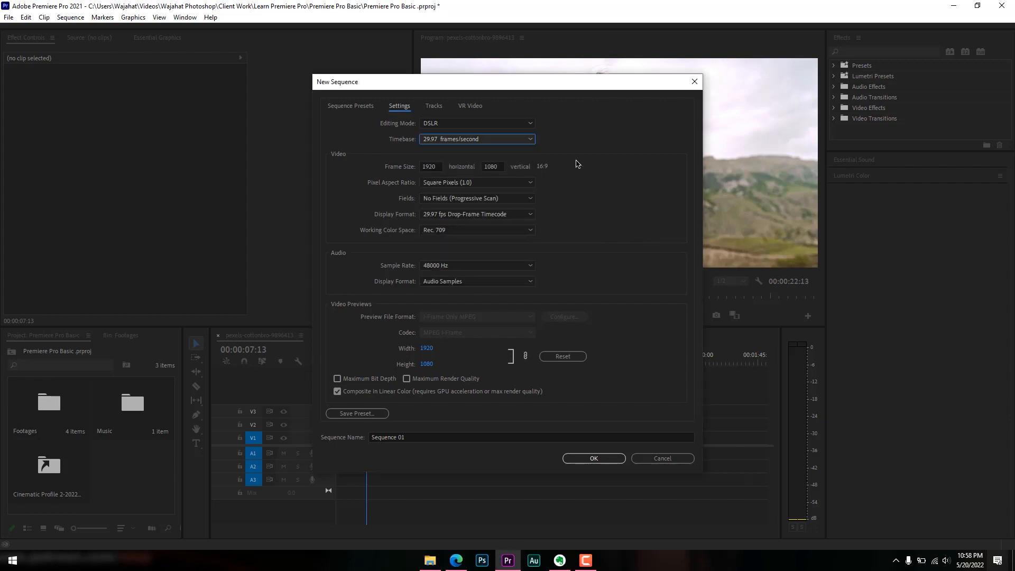
left_click(530, 140)
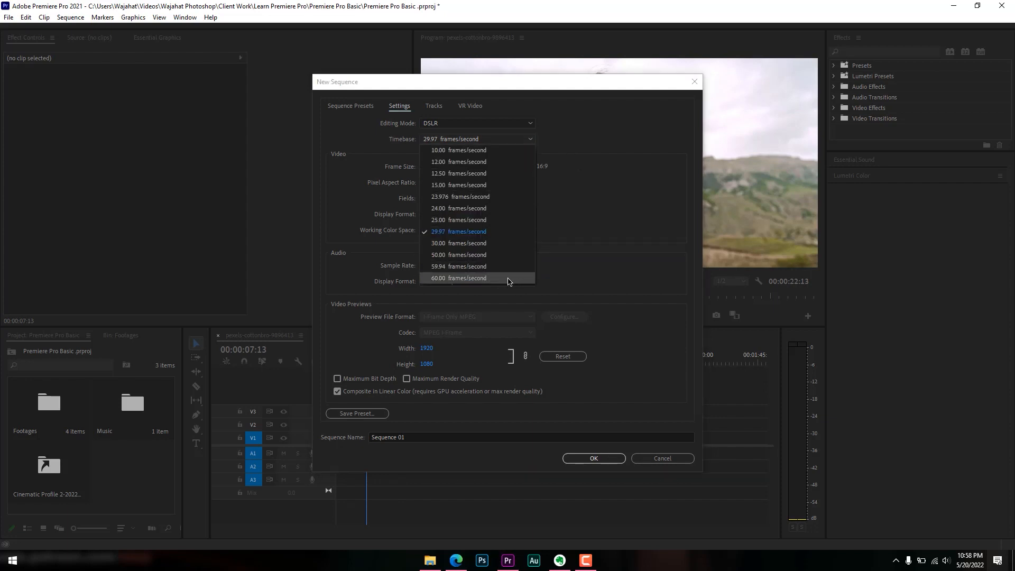
left_click(596, 216)
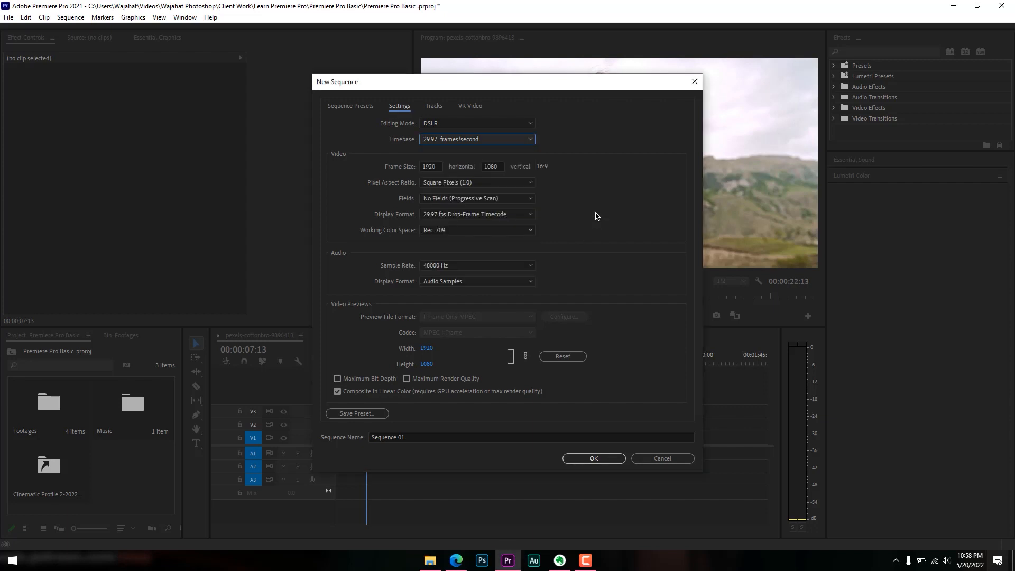
left_click(517, 138)
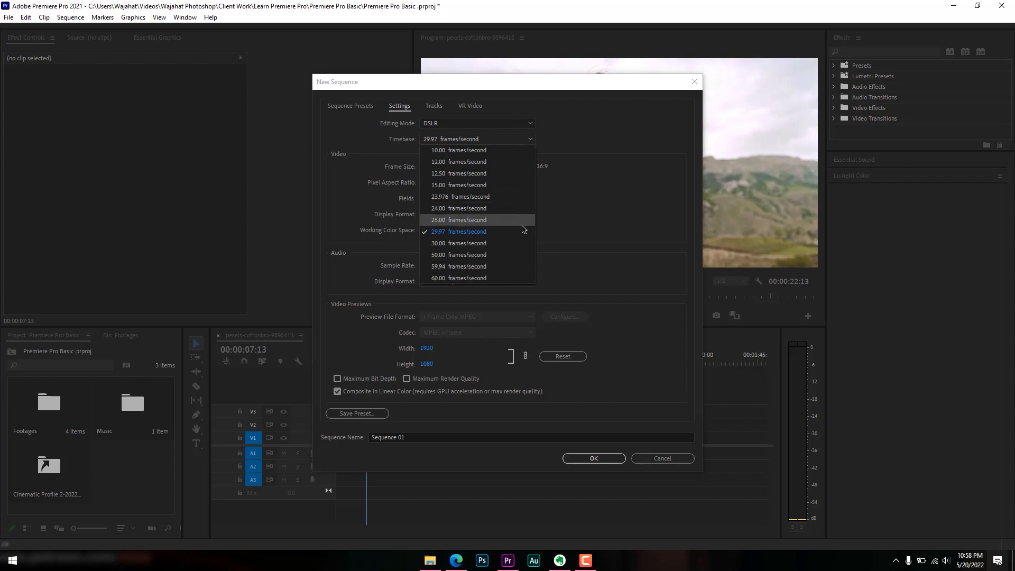
left_click(597, 173)
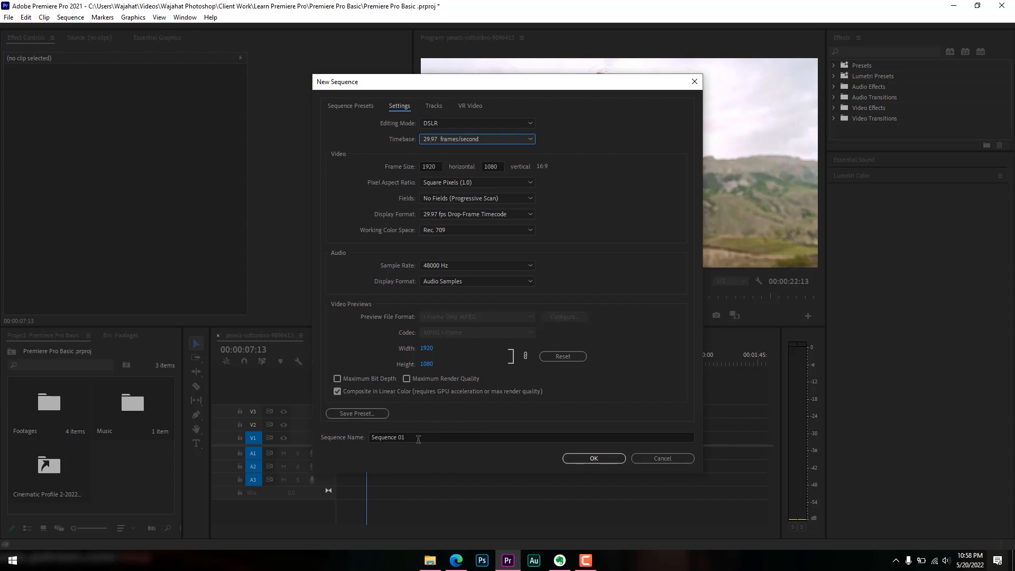
Name the new sequence Premiere Pro Basic and create it from the DSLR 1080p30 preset.
left_click(357, 108)
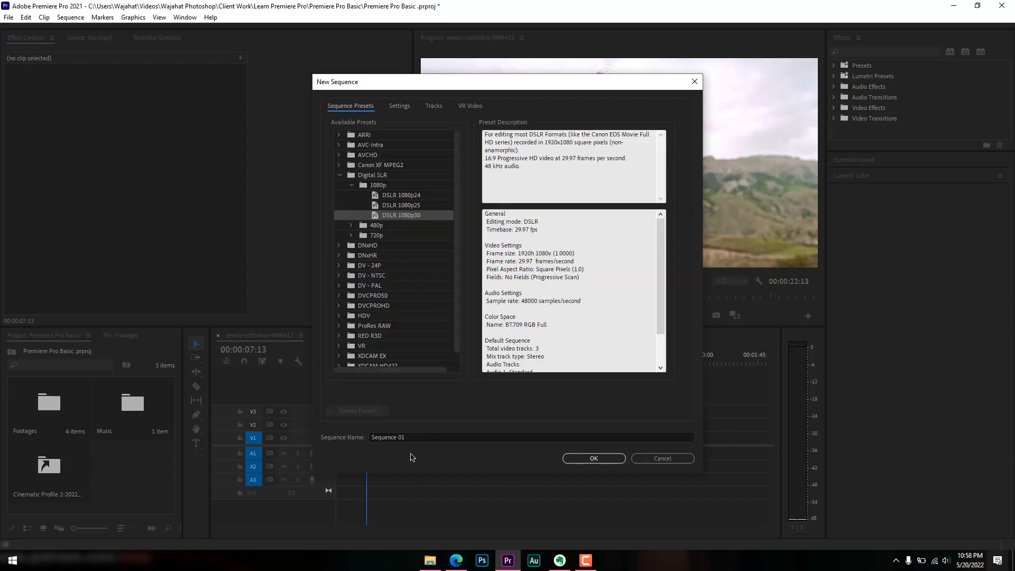
left_click(443, 438)
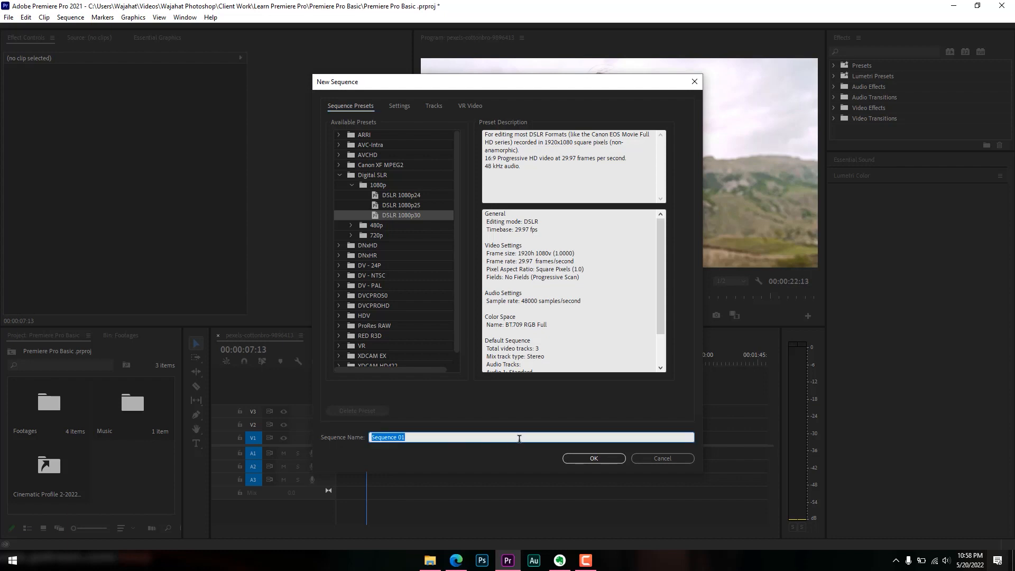
type("B")
type("remier")
type("e Pro B")
left_click(579, 458)
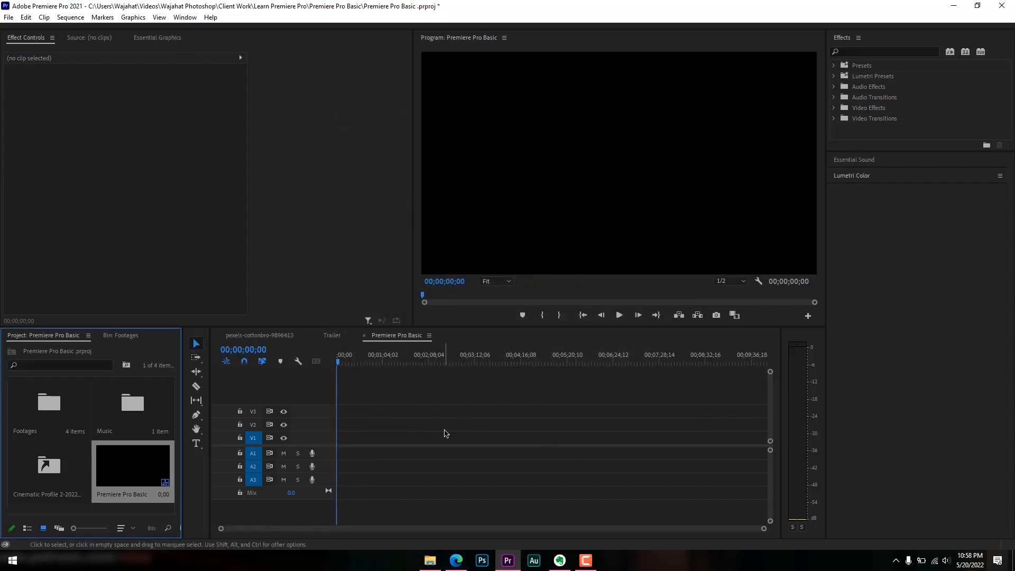
Open the Footages bin and show its clips as thumbnails.
double_click(62, 405)
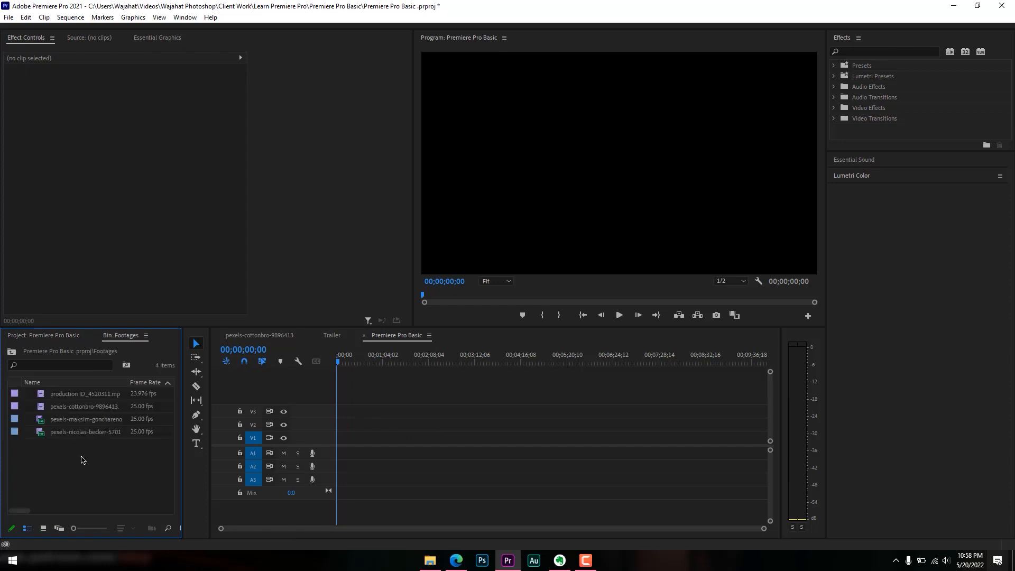
left_click_drag(82, 459, 82, 402)
left_click(97, 477)
left_click(44, 528)
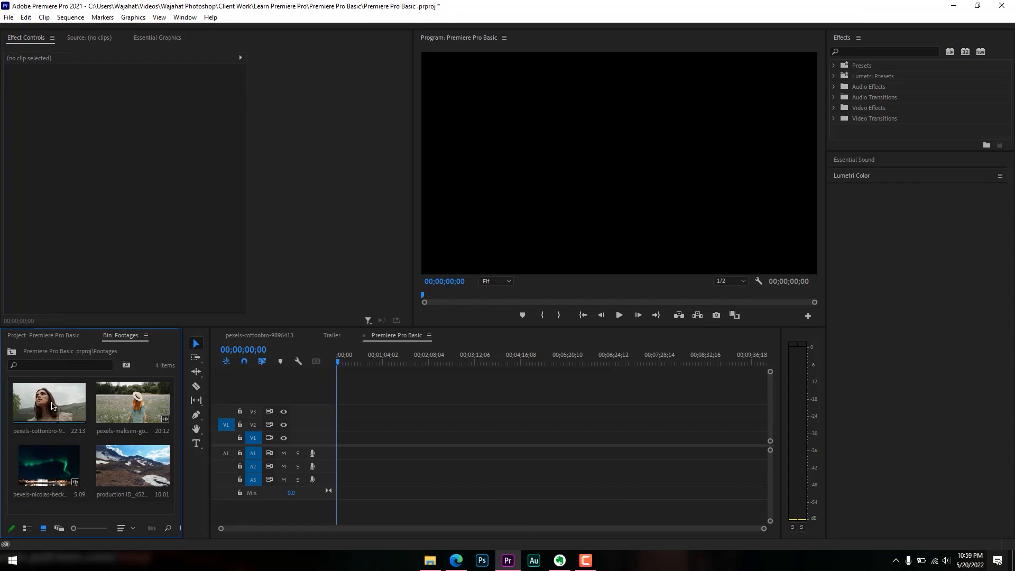
Open the pexels-cottonbro-9896413 clip in the source monitor and set its In point at 00:00:02:10.
double_click(50, 404)
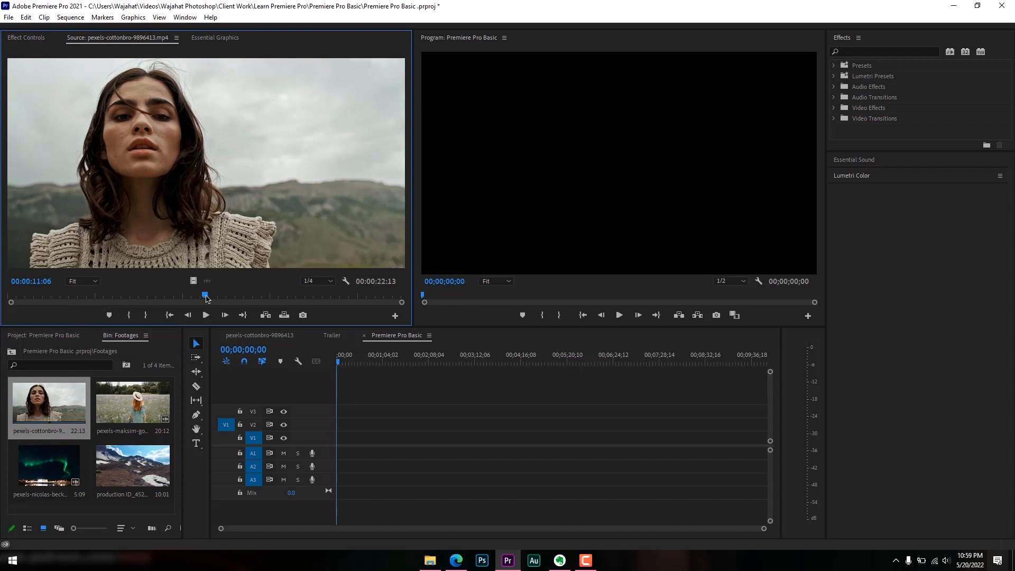
left_click_drag(205, 297, 68, 298)
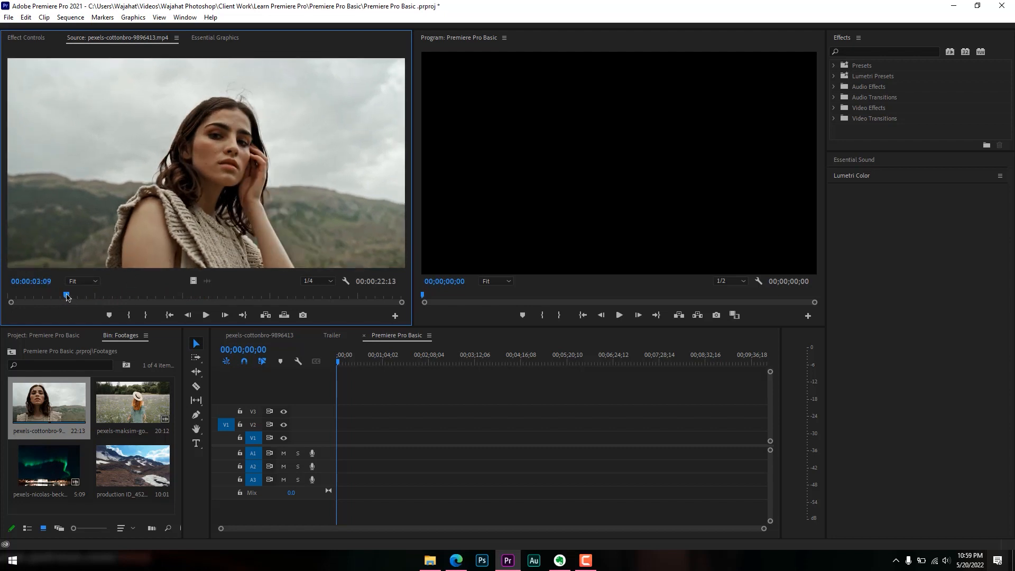
mouse_move(67, 298)
left_mouse_down()
mouse_move(100, 299)
mouse_move(50, 299)
left_mouse_up()
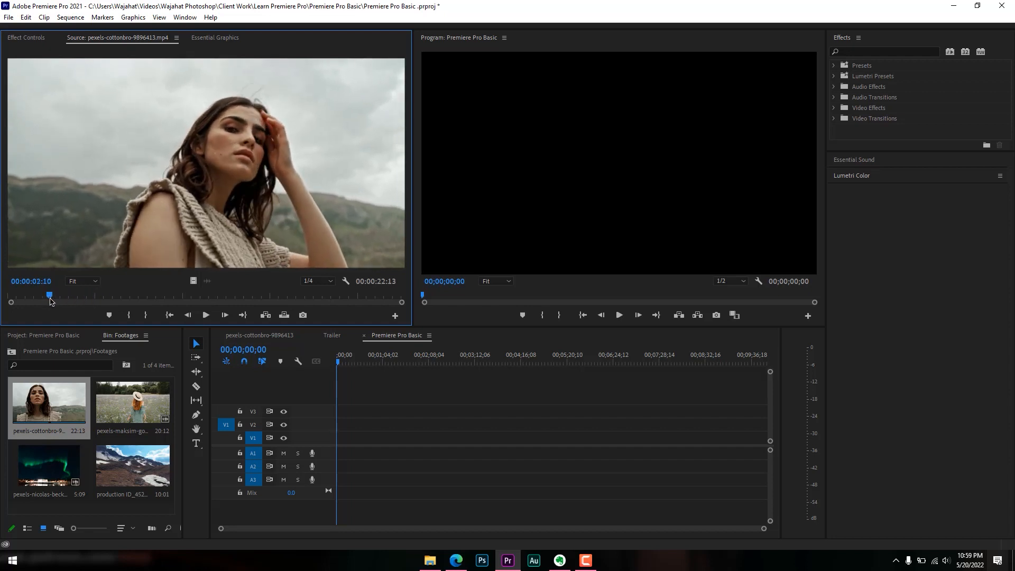
left_click(130, 315)
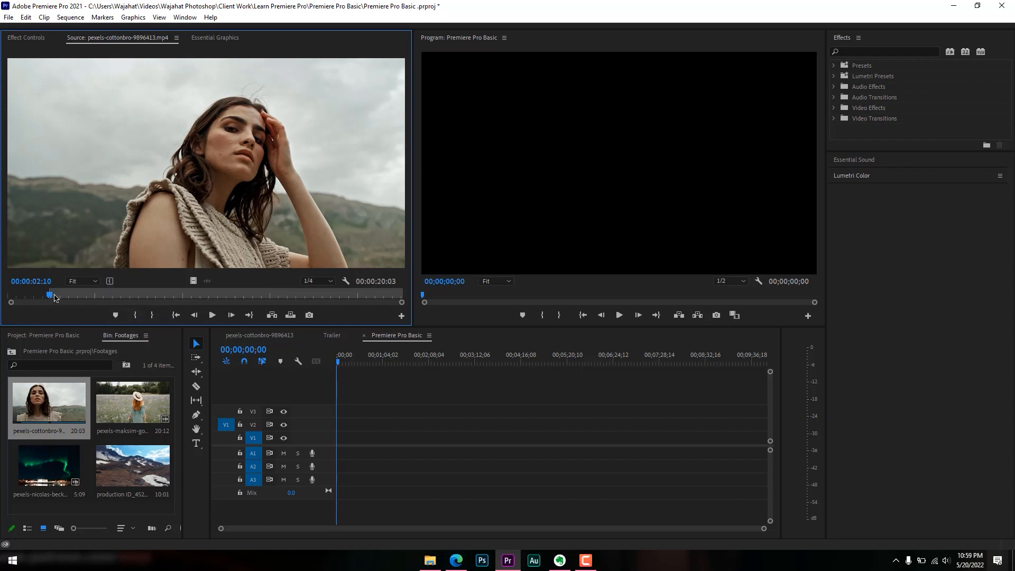
Set the source clip's Out point at 00:00:07:23 and try placing only its video in the sequence.
left_click_drag(54, 297, 150, 303)
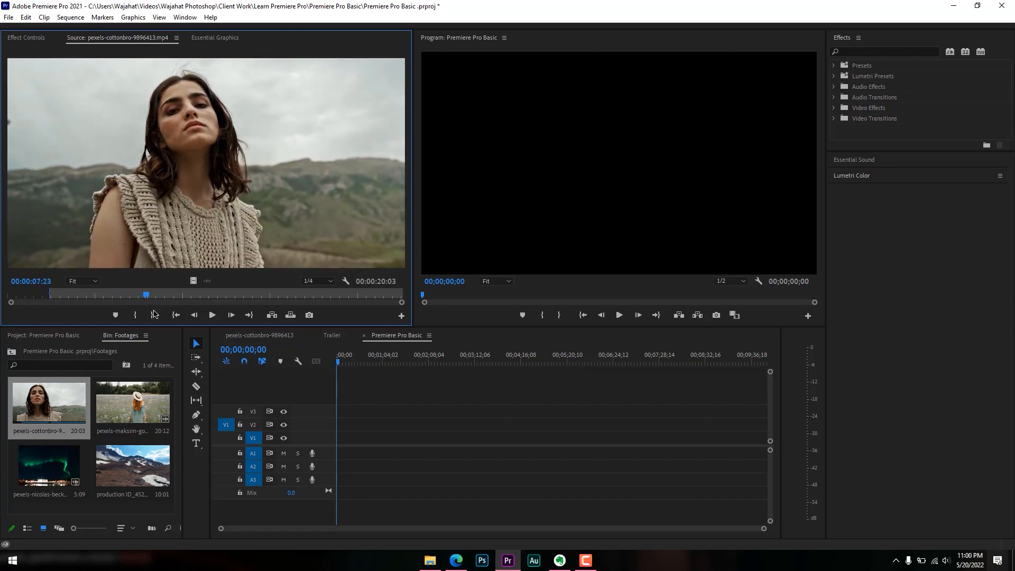
left_click(154, 314)
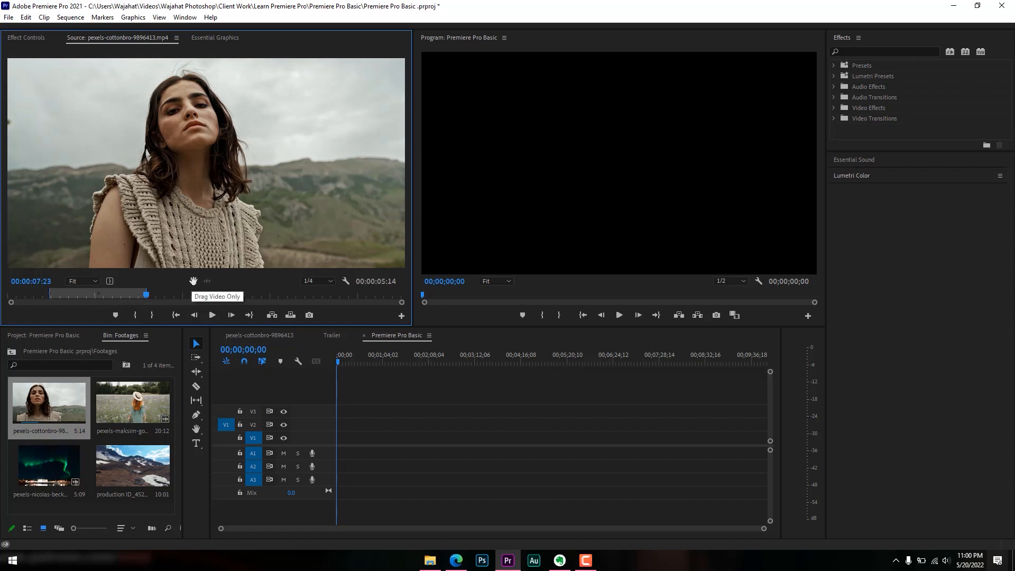
left_click_drag(193, 281, 329, 420)
left_click_drag(763, 528, 582, 537)
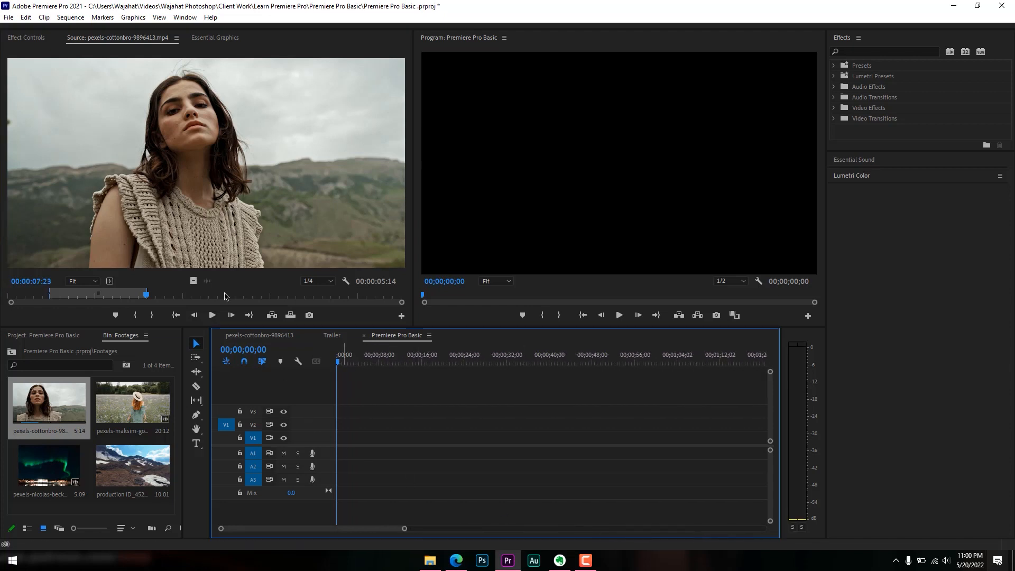
Add markers to the source clip at 00:00:03:01 and 00:00:05:11, and move its In and Out points to them.
left_click_drag(133, 297, 60, 294)
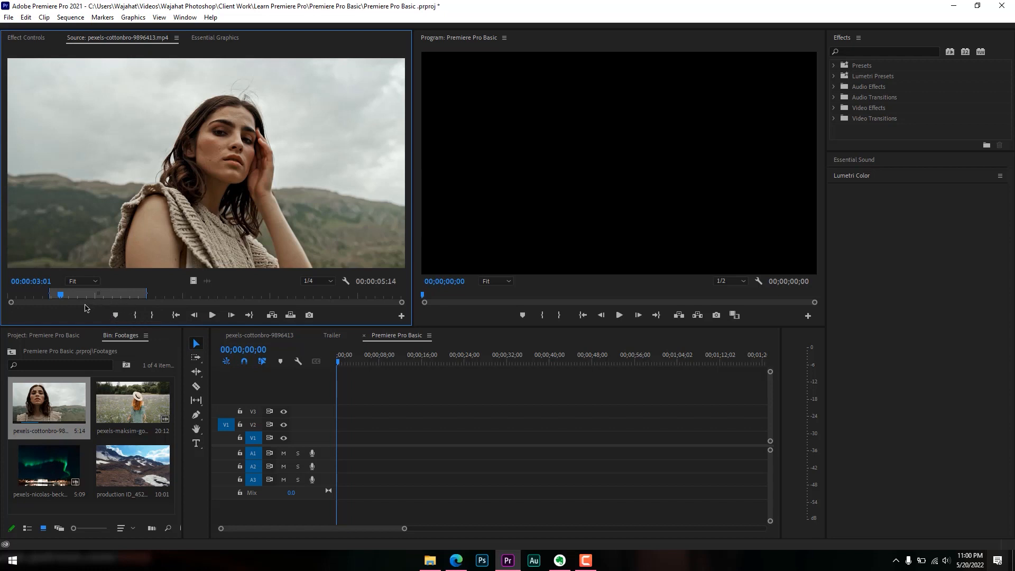
left_click(115, 315)
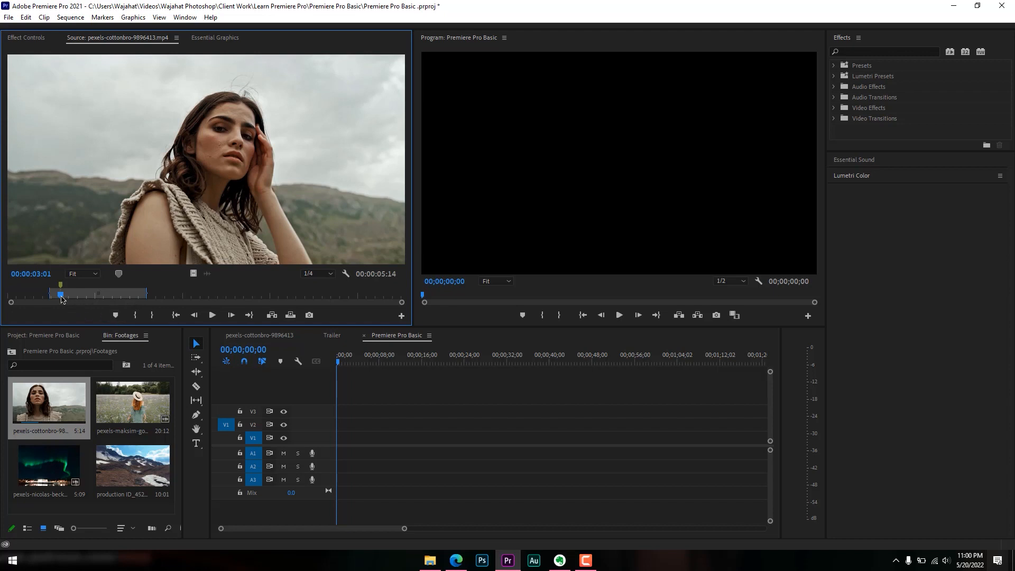
mouse_move(62, 299)
left_mouse_down()
mouse_move(232, 300)
mouse_move(61, 303)
left_mouse_up()
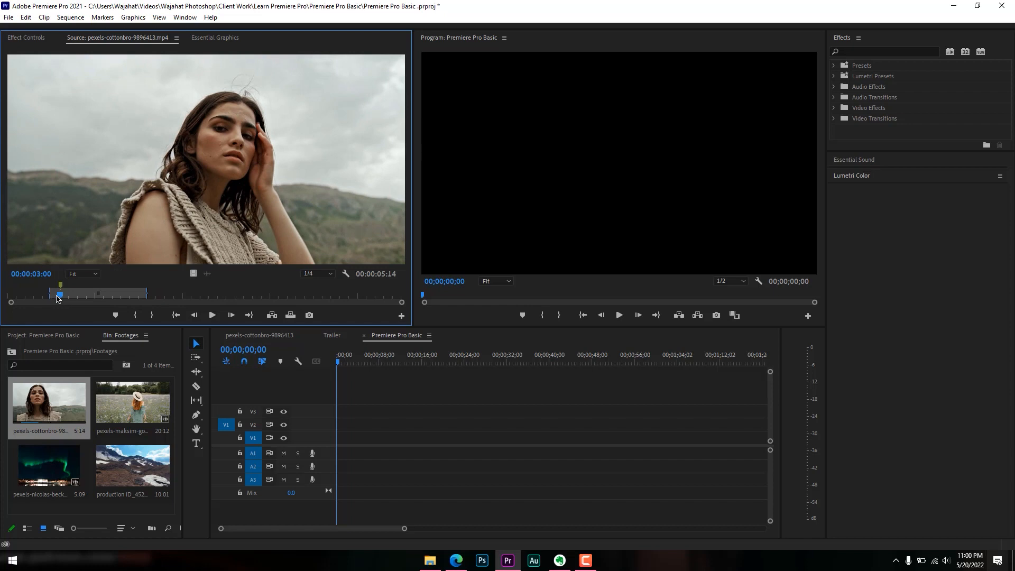
left_click_drag(50, 294, 105, 301)
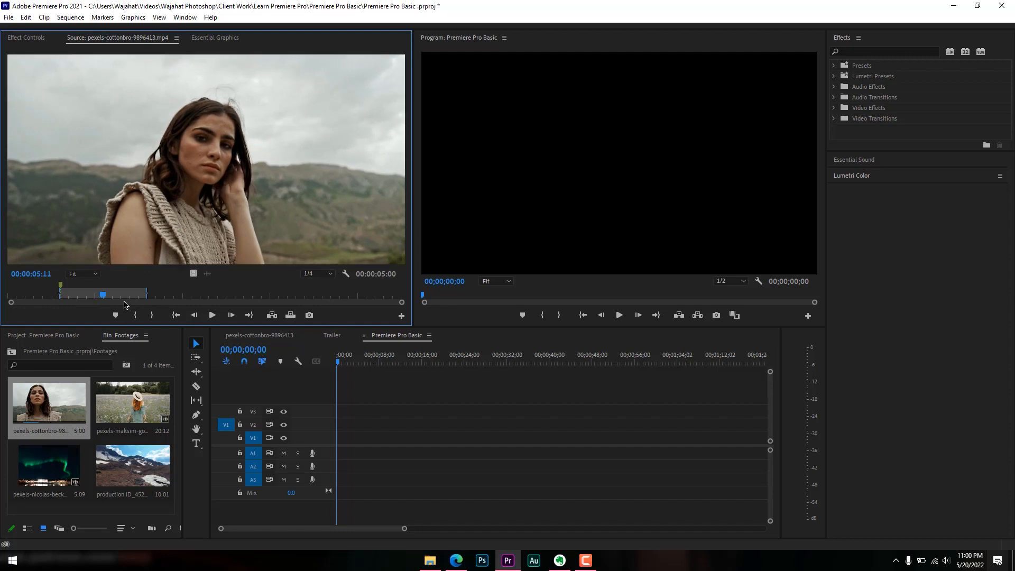
left_click(115, 315)
left_click_drag(151, 294, 104, 294)
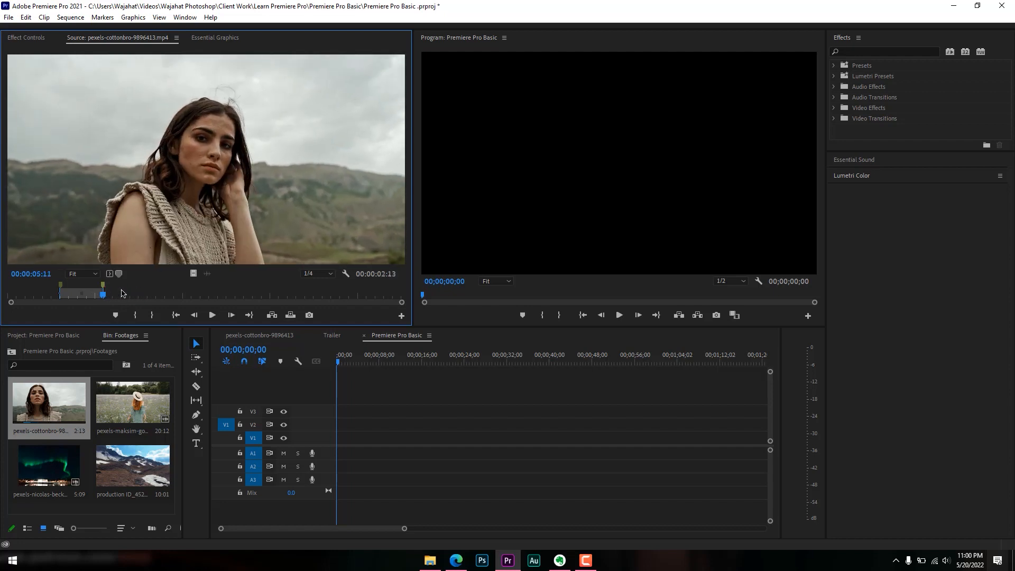
Place only the video of the marked range at the start of track V1, keeping the existing sequence settings.
left_click_drag(193, 273, 341, 443)
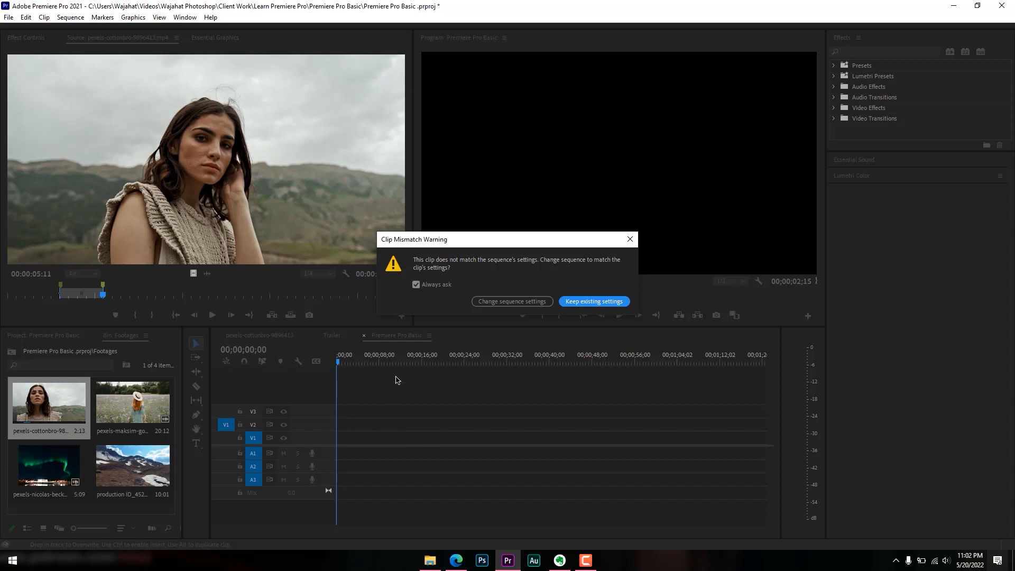
left_click(578, 304)
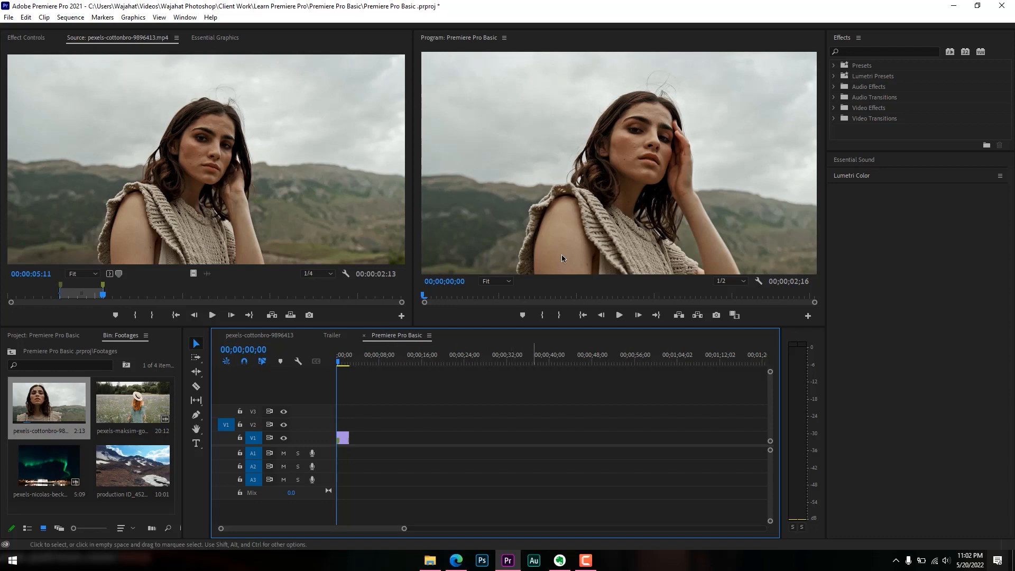
left_click_drag(338, 362, 337, 363)
left_click_drag(404, 528, 295, 528)
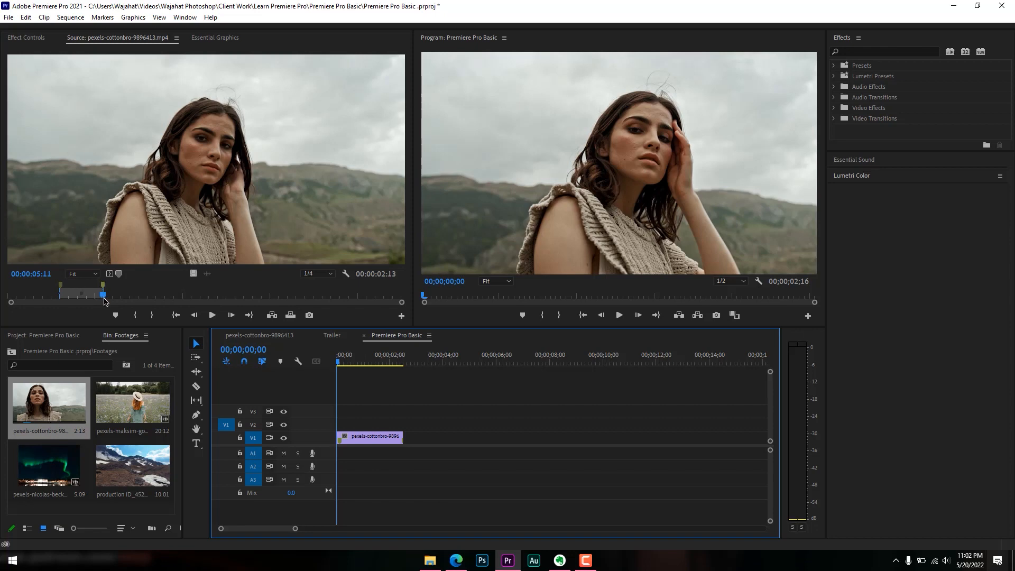
Add markers to the source clip at 00:00:11:04 and 00:00:17:08, and move its In and Out points to them.
left_click_drag(102, 300, 202, 297)
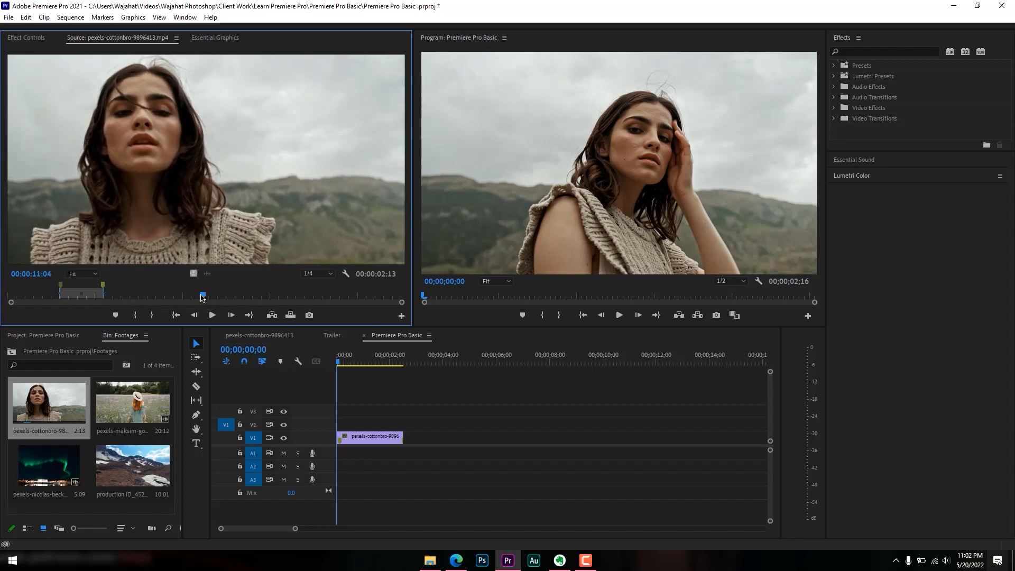
left_click(115, 314)
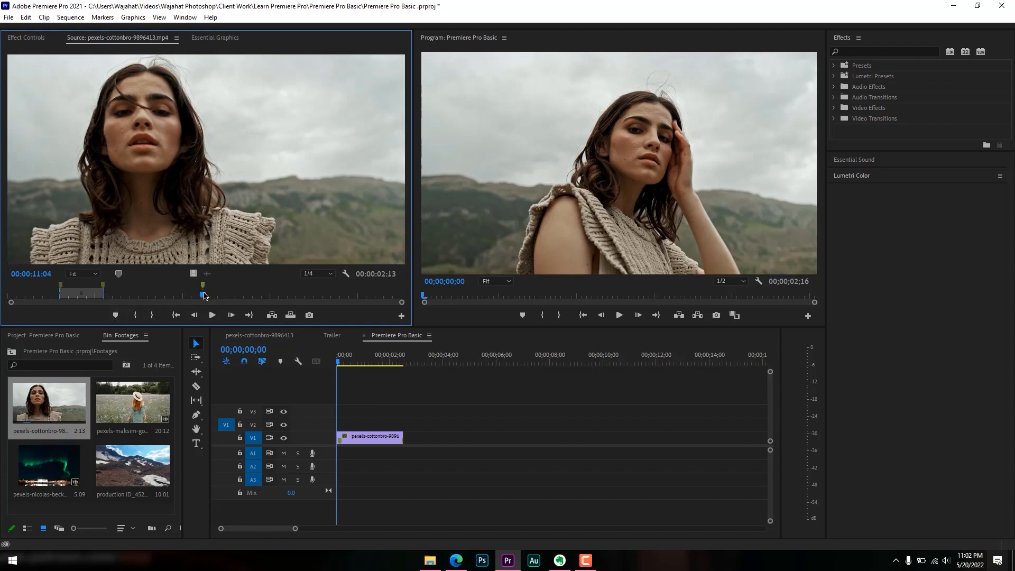
left_click_drag(203, 295, 310, 298)
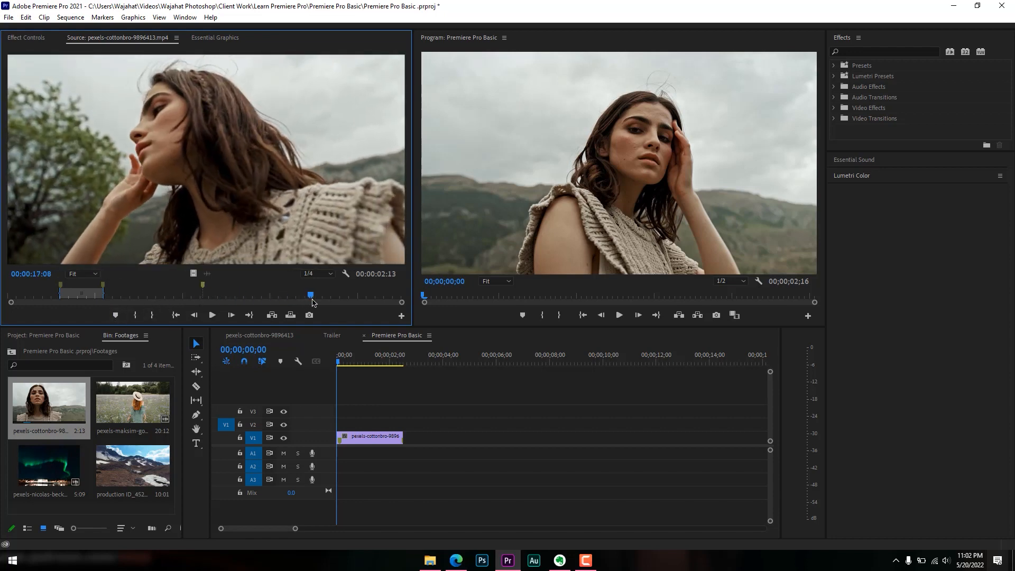
left_click(115, 315)
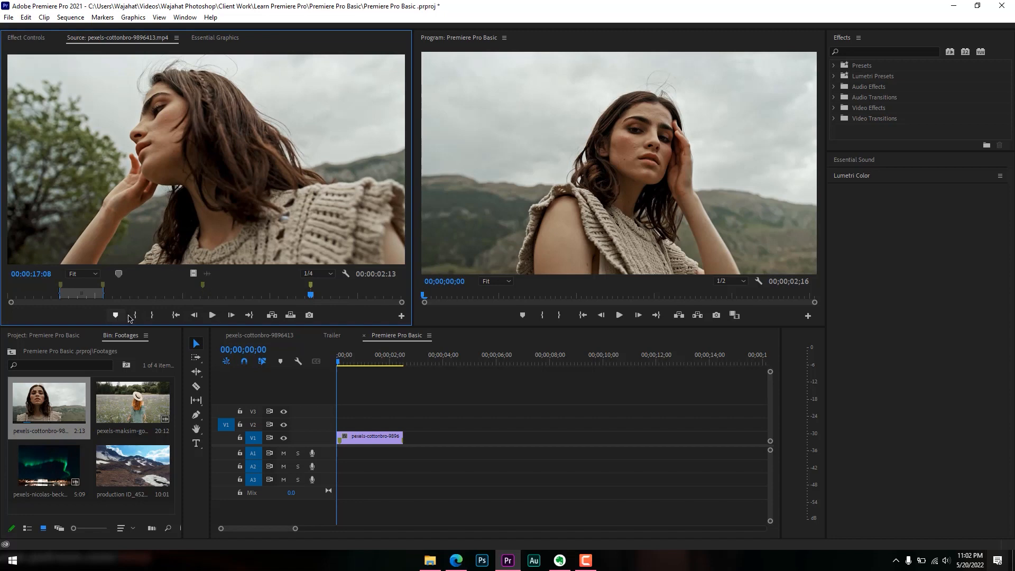
left_click(153, 315)
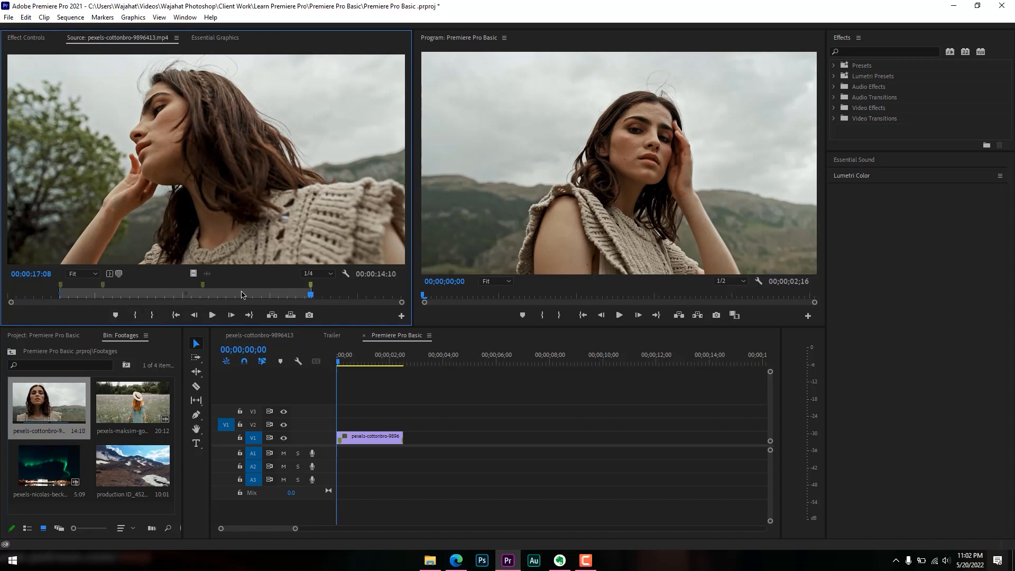
left_click_drag(59, 296, 201, 294)
left_click_drag(311, 295, 209, 295)
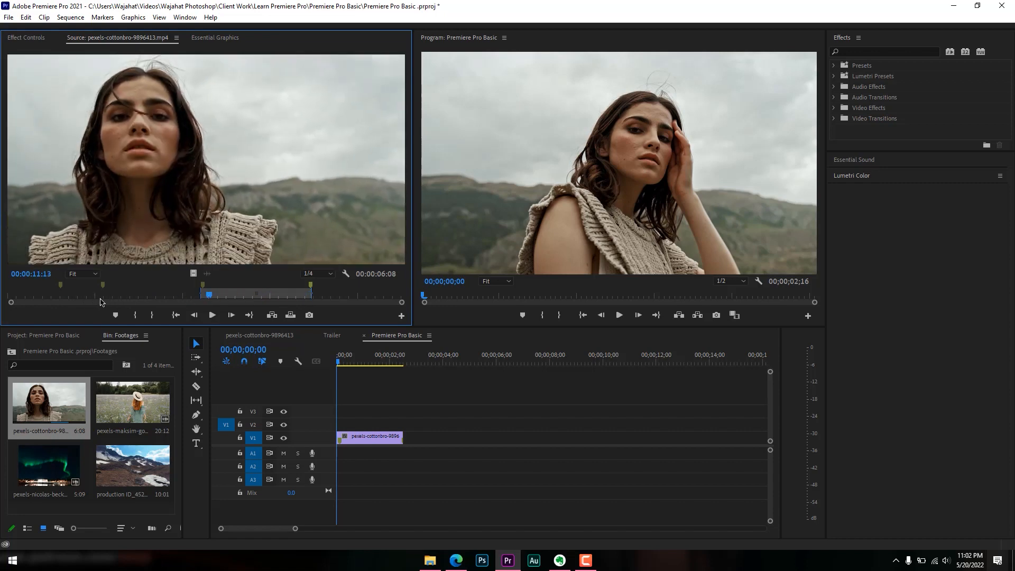
Place the newly marked range on track V1 directly after the first clip, and preview the sequence around 00;00;00;27.
left_click_drag(212, 297, 171, 298)
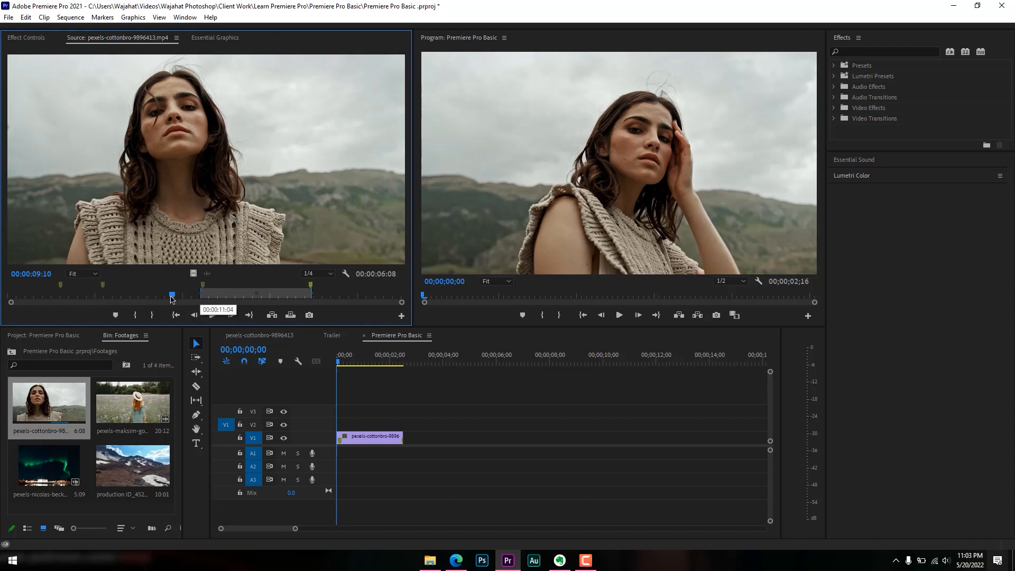
left_click(201, 299)
mouse_move(201, 299)
left_mouse_down()
mouse_move(174, 300)
mouse_move(200, 299)
left_mouse_up()
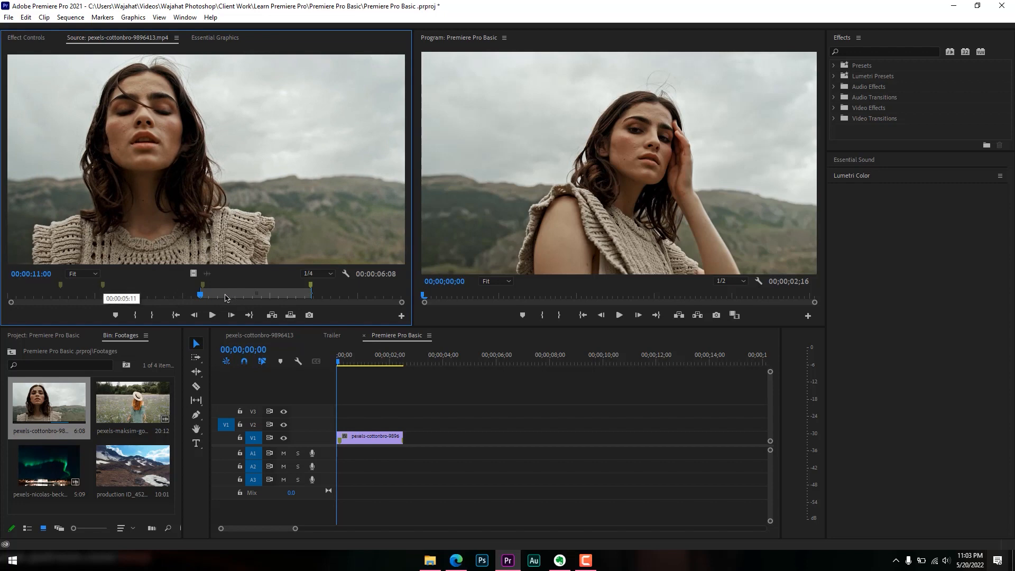
left_click_drag(250, 290, 428, 437)
left_click_drag(402, 360, 360, 362)
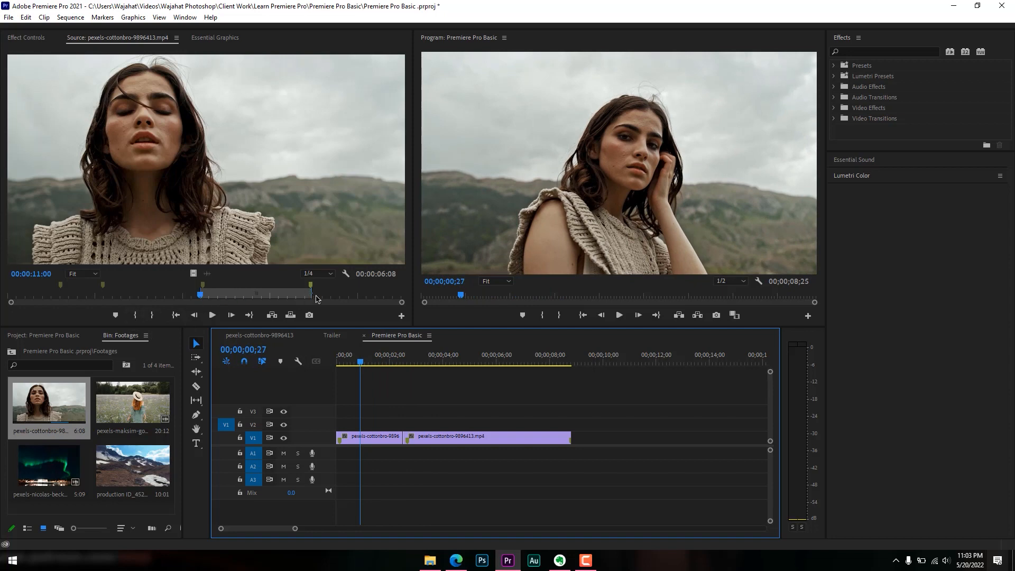
Scrub the source clip to 00:00:11:19, and step it backward and forward frame by frame around that point.
mouse_move(199, 299)
left_mouse_down()
mouse_move(302, 299)
mouse_move(212, 302)
left_mouse_up()
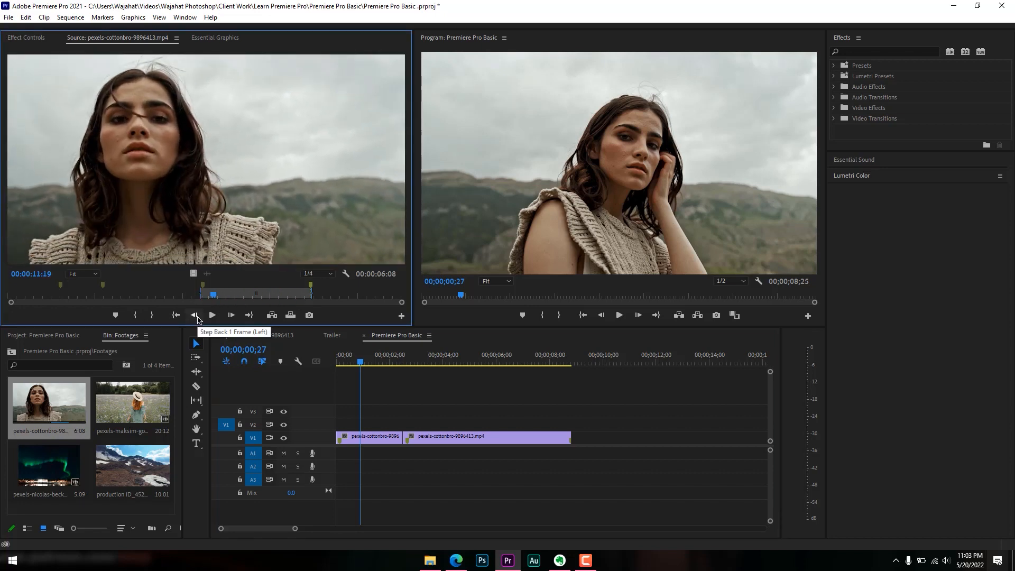
left_click(195, 315)
left_click(194, 315)
left_click(194, 315)
left_click(194, 315)
left_click(194, 315)
left_click(195, 315)
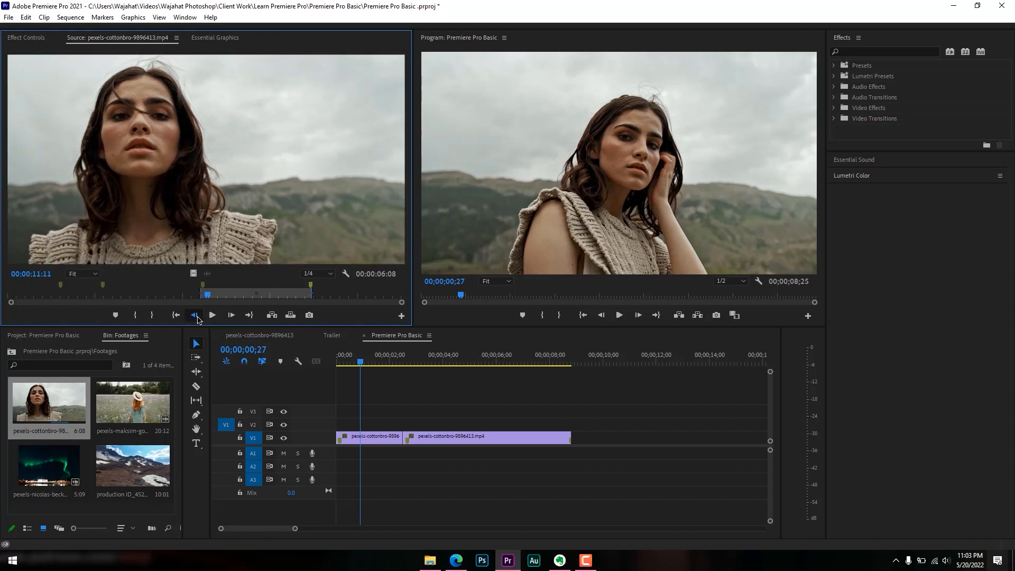
left_click(195, 315)
left_click(194, 315)
left_click(231, 315)
left_click(230, 315)
left_click(231, 315)
left_click(231, 315)
left_click(230, 315)
left_click(231, 315)
left_click(231, 315)
left_click(231, 315)
left_click(231, 315)
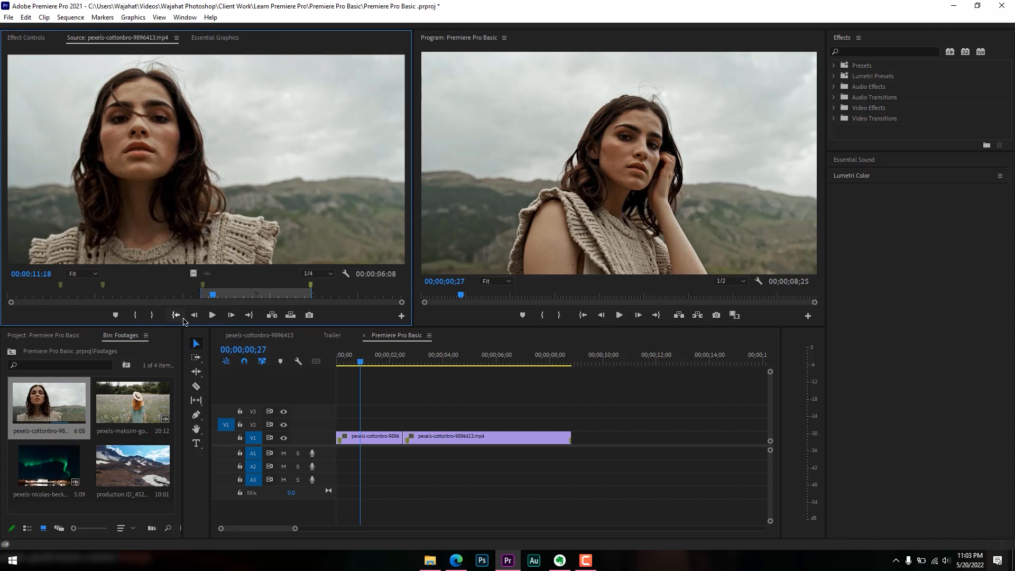
Shift the source clip's marked range earlier so it starts at 00:00:05:19, and send the source playhead to its In point.
left_click(177, 319)
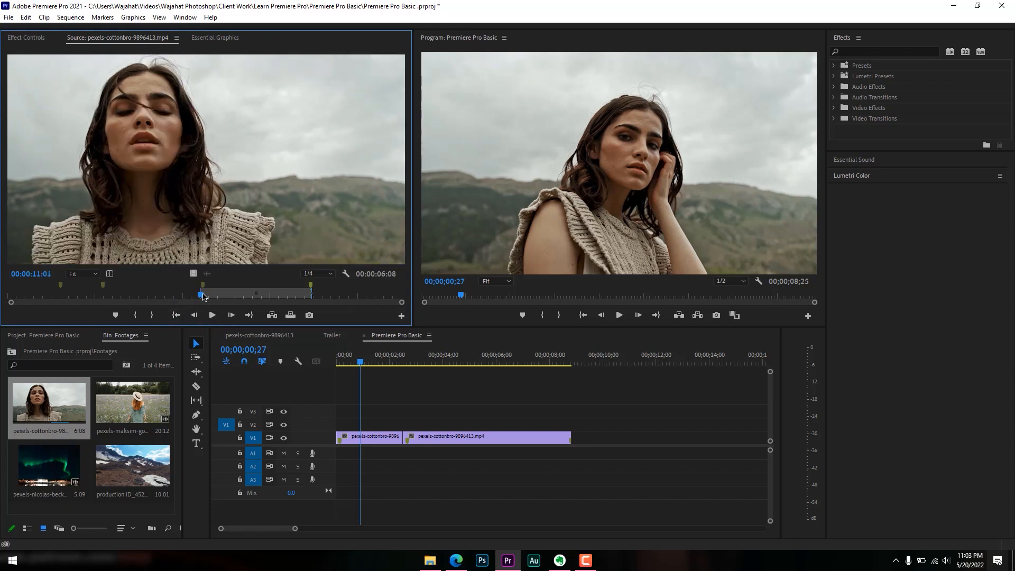
left_click_drag(210, 294, 189, 295)
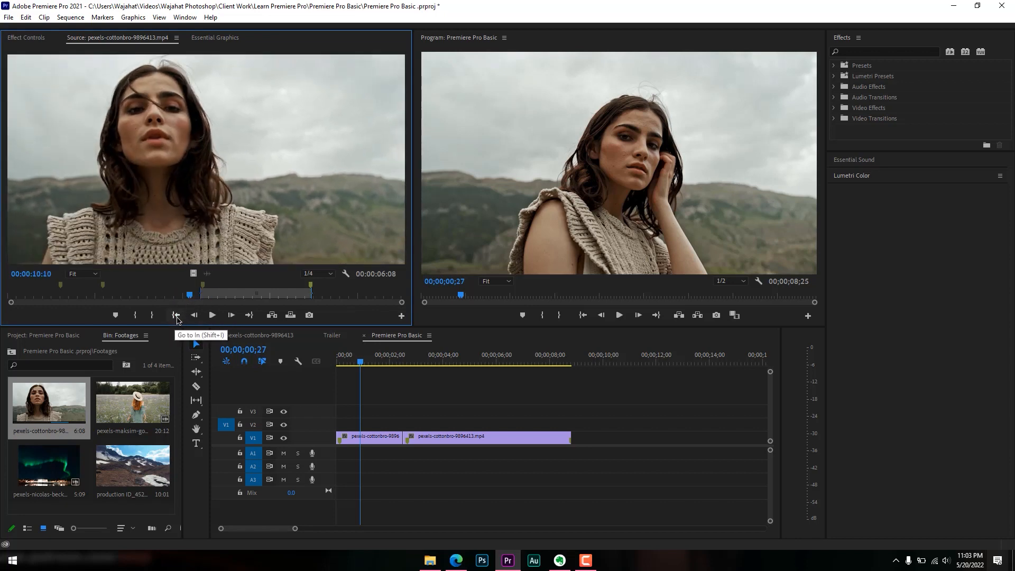
left_click_drag(219, 295, 164, 292)
left_click(175, 315)
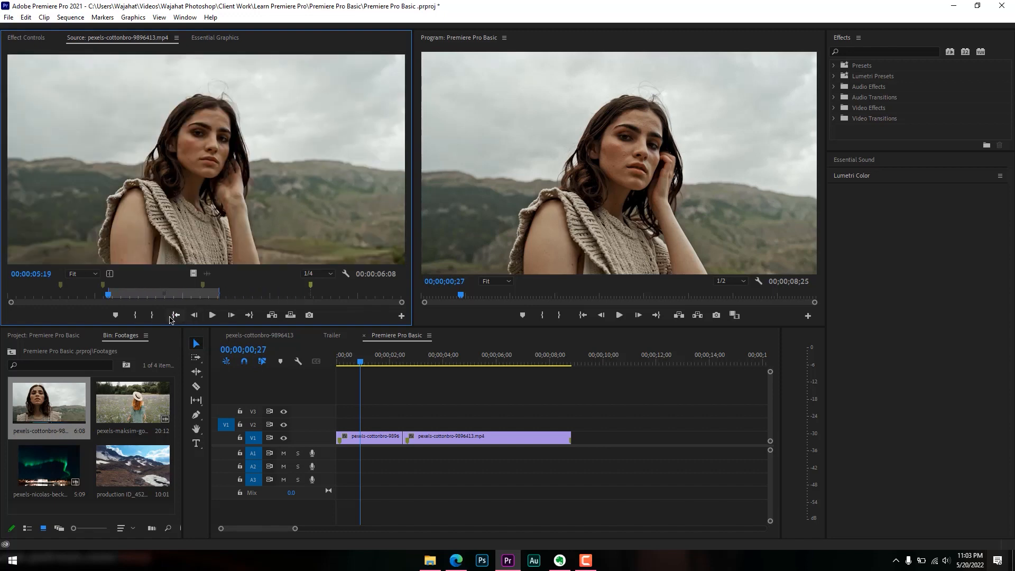
left_click(156, 297)
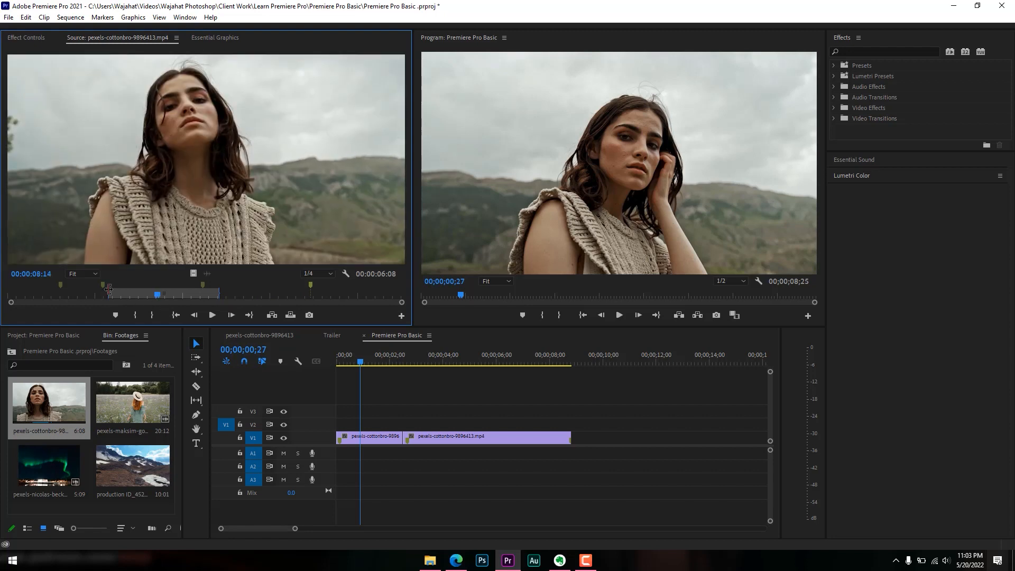
left_click(176, 314)
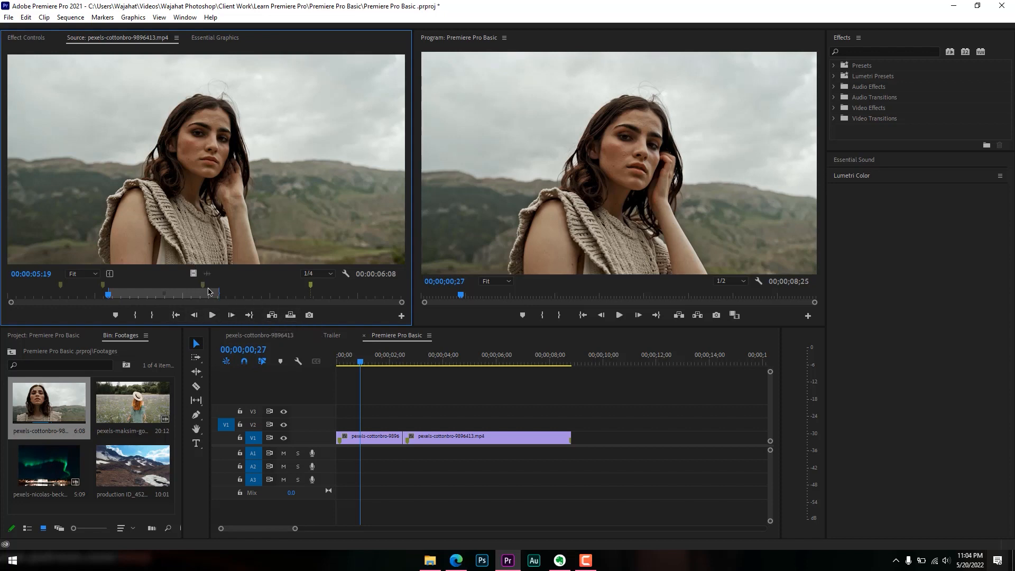
Try inserting and overwriting the marked range on track V2 at 00;00;00;27, undoing each edit.
left_click_drag(192, 273, 291, 337)
left_click(272, 315)
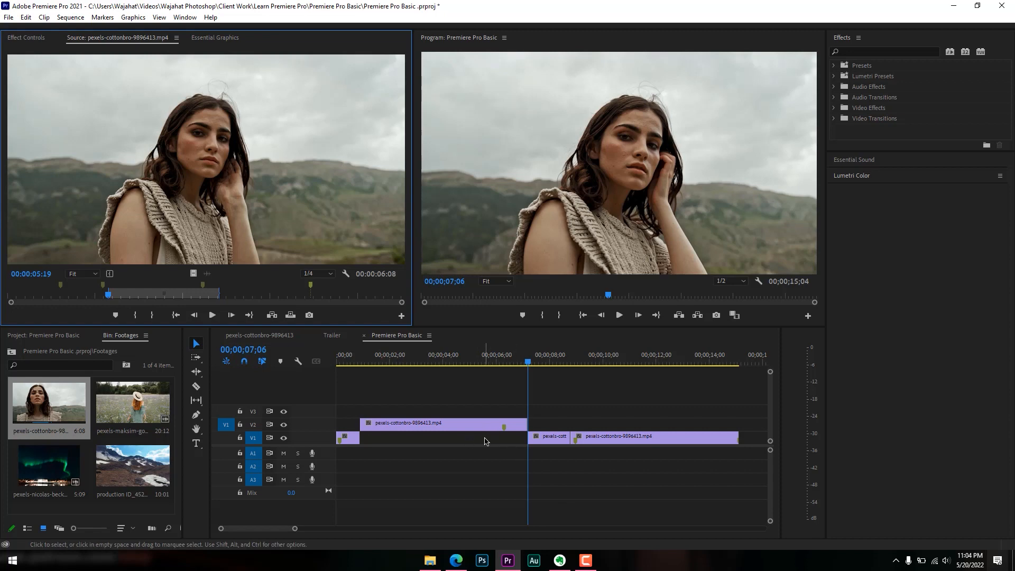
key("ctrl+z")
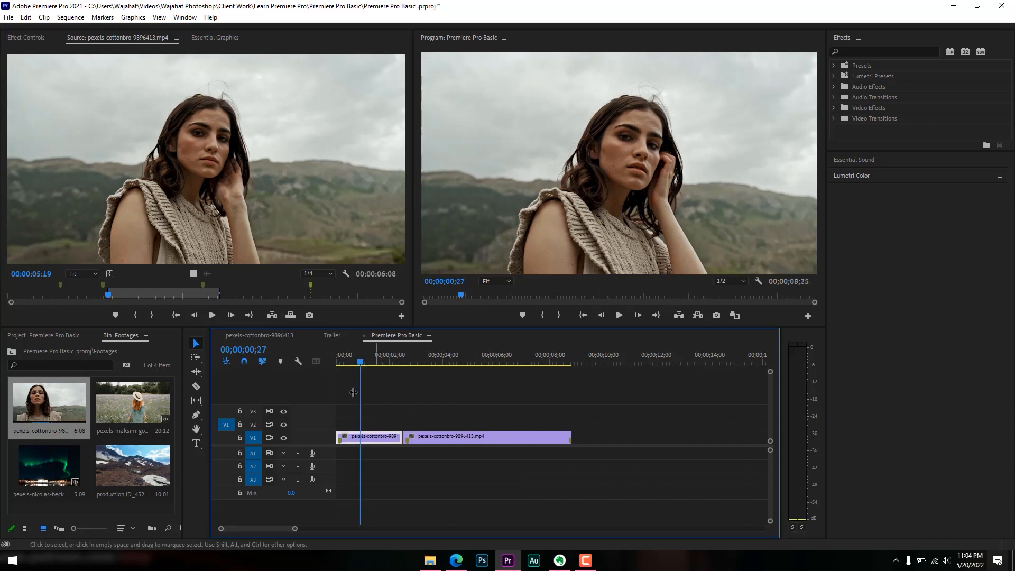
left_click(291, 315)
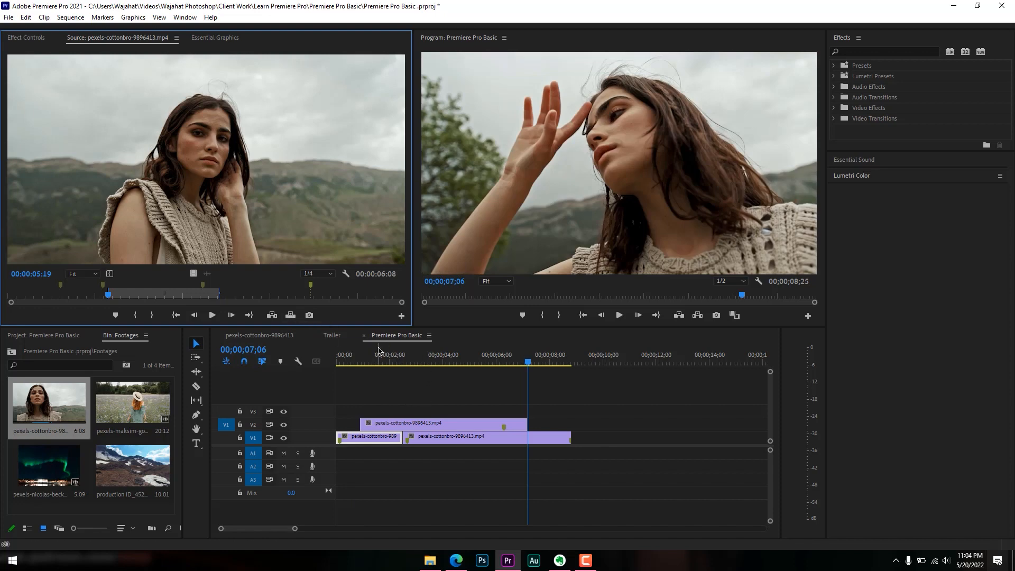
key("ctrl+z")
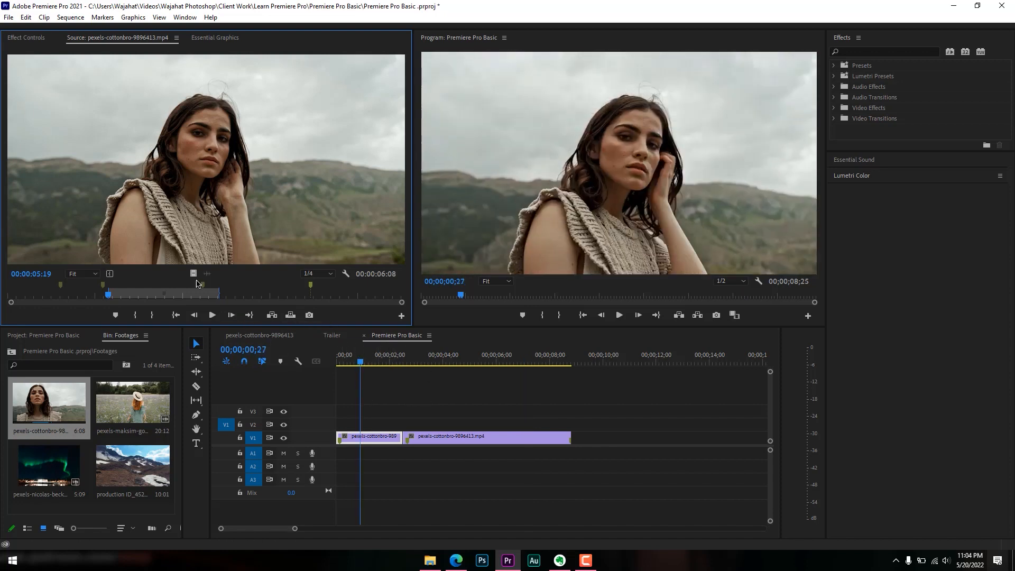
left_click_drag(192, 273, 267, 303)
Place the whole flower-field clip on track V1 after the second clip, and delete it from the sequence.
double_click(130, 402)
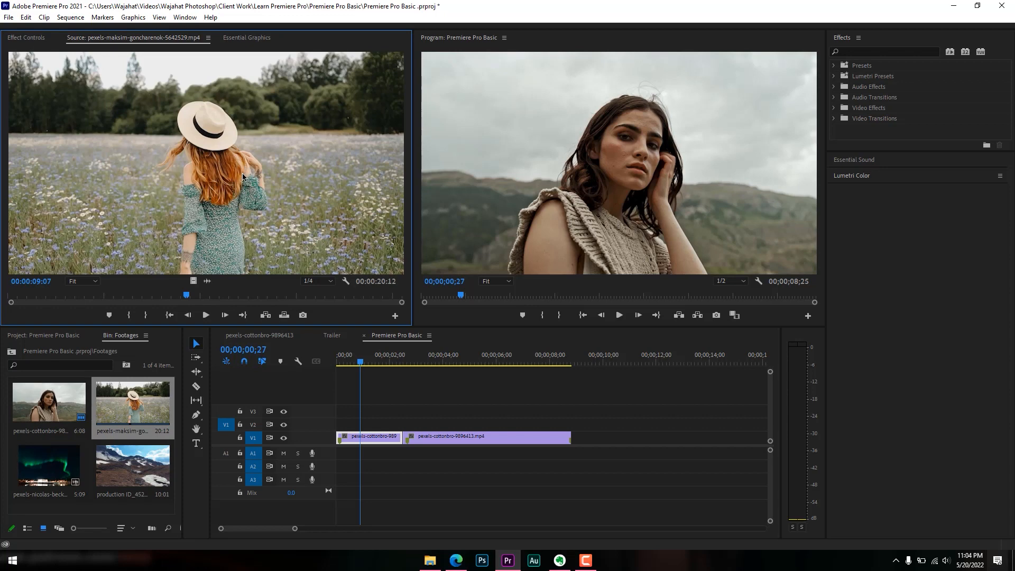
left_click_drag(140, 395, 580, 443)
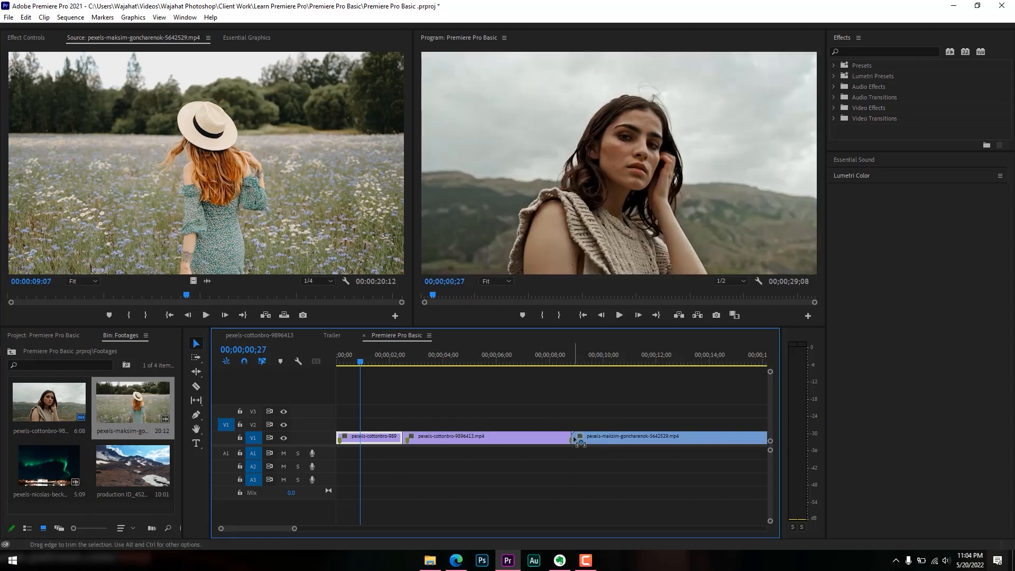
left_click(605, 438)
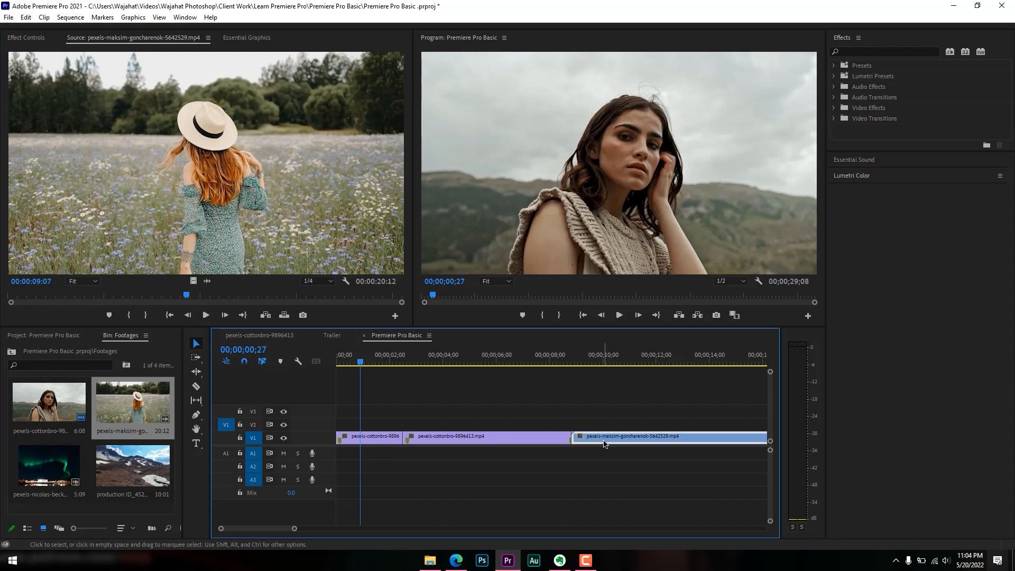
key("Delete")
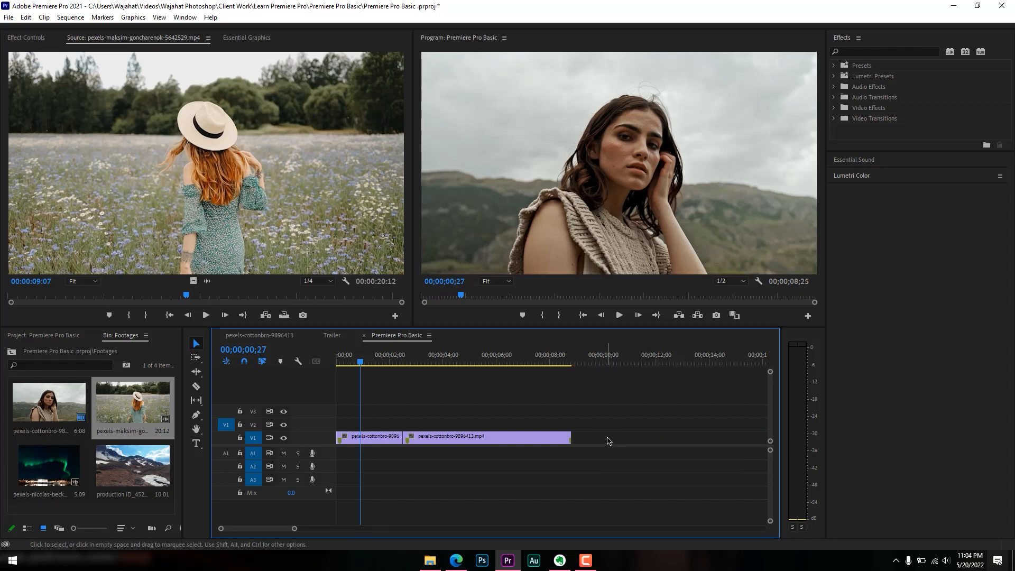
Load the flower-field clip as source, and mark a 00:00:04:07 range with its Out point at 00:00:08:12.
double_click(120, 406)
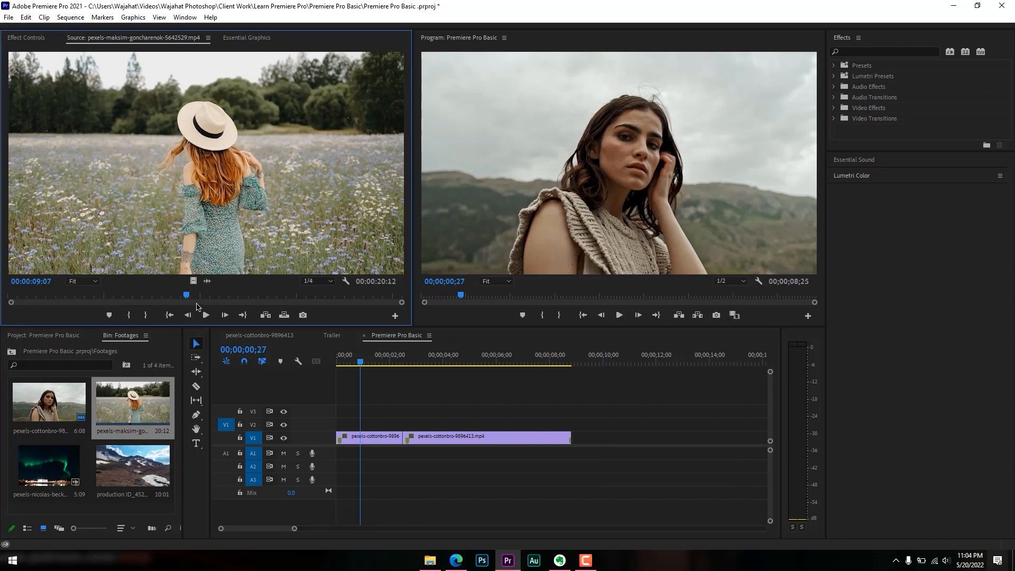
mouse_move(186, 296)
left_mouse_down()
mouse_move(78, 296)
mouse_move(171, 298)
left_mouse_up()
left_click(128, 315)
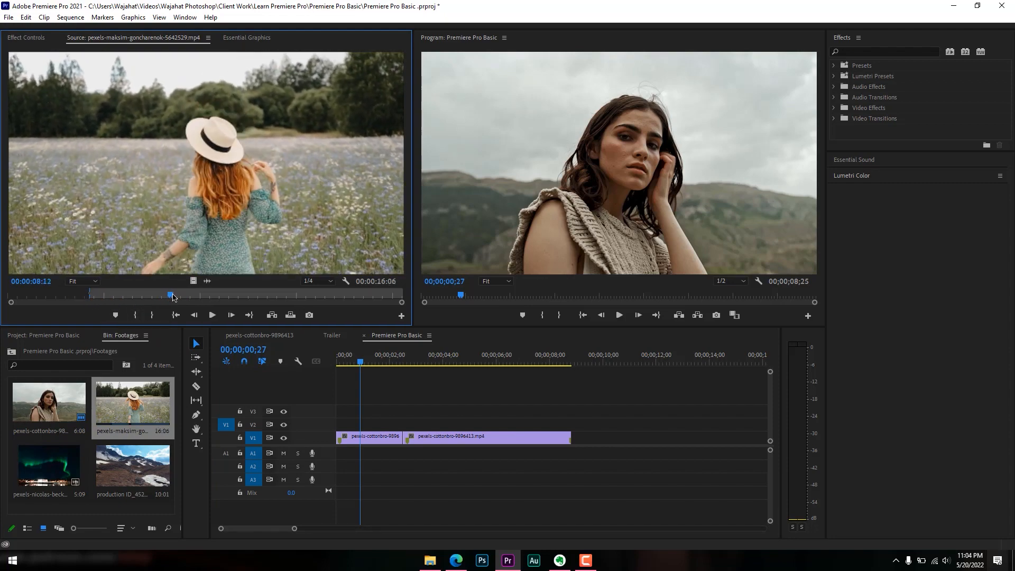
key("o")
Compare the source clip's audio waveform view with its video view while scrubbing back to 00:00:06:22.
left_click(205, 281)
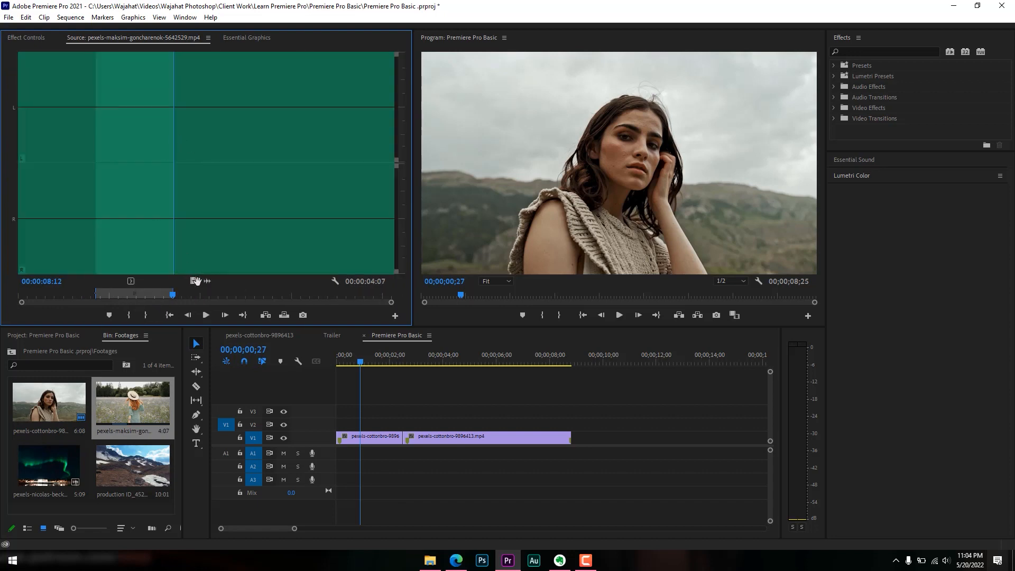
left_click_drag(172, 296, 153, 298)
left_click(194, 282)
left_click(205, 281)
left_click(194, 281)
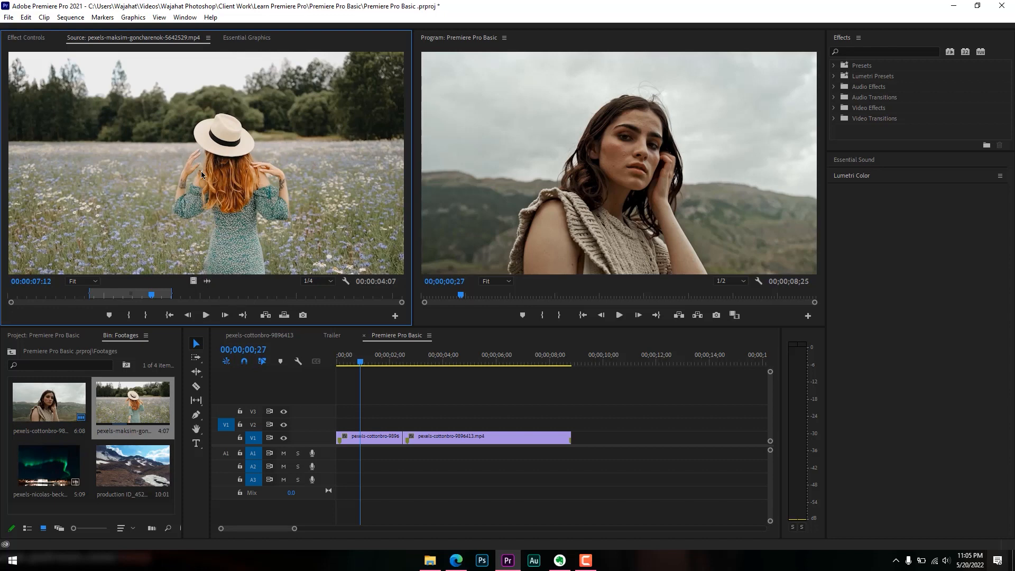
left_click(207, 281)
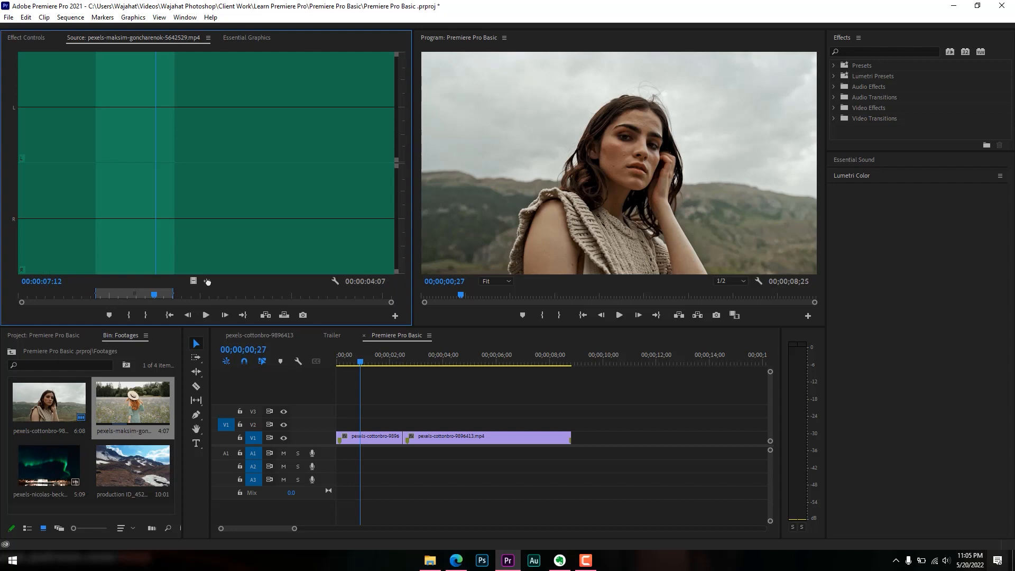
mouse_move(154, 298)
left_mouse_down()
mouse_move(125, 298)
mouse_move(146, 300)
left_mouse_up()
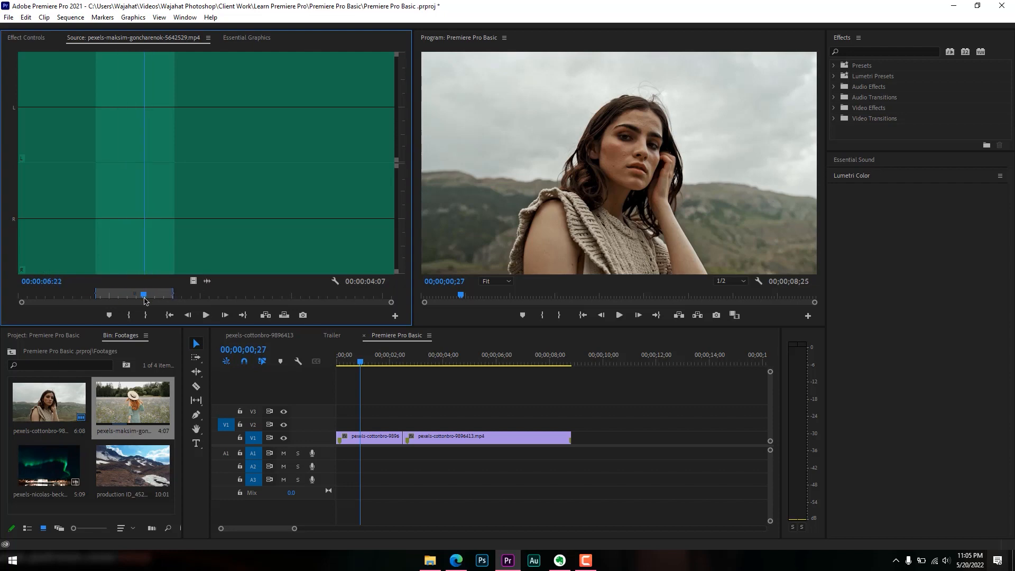
left_click(191, 281)
left_click(207, 281)
left_click(193, 281)
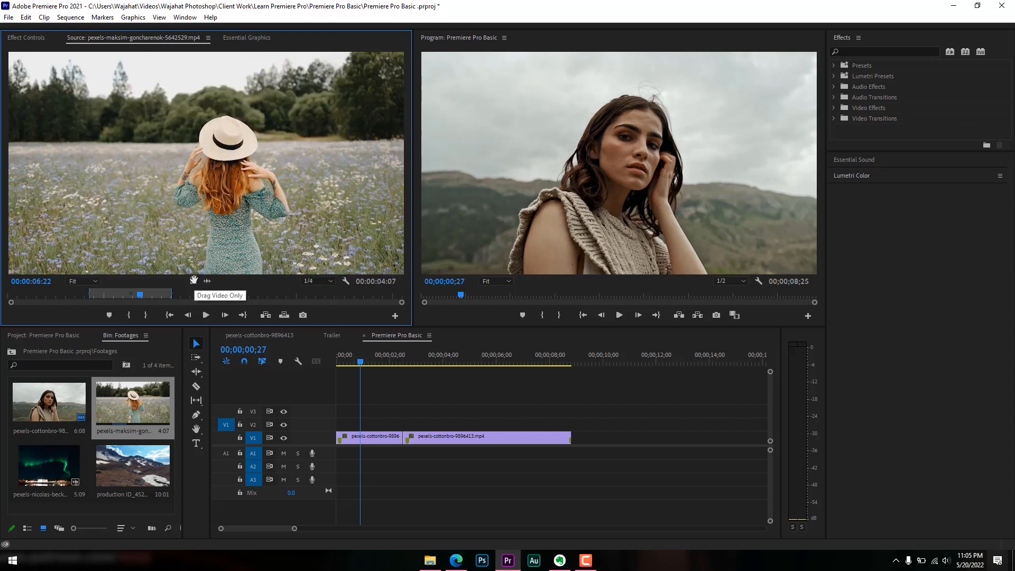
Place only the video of the marked flower-field range on V1 directly after the second clip, and preview the sequence around 00;00;03;20.
left_click_drag(193, 281, 597, 448)
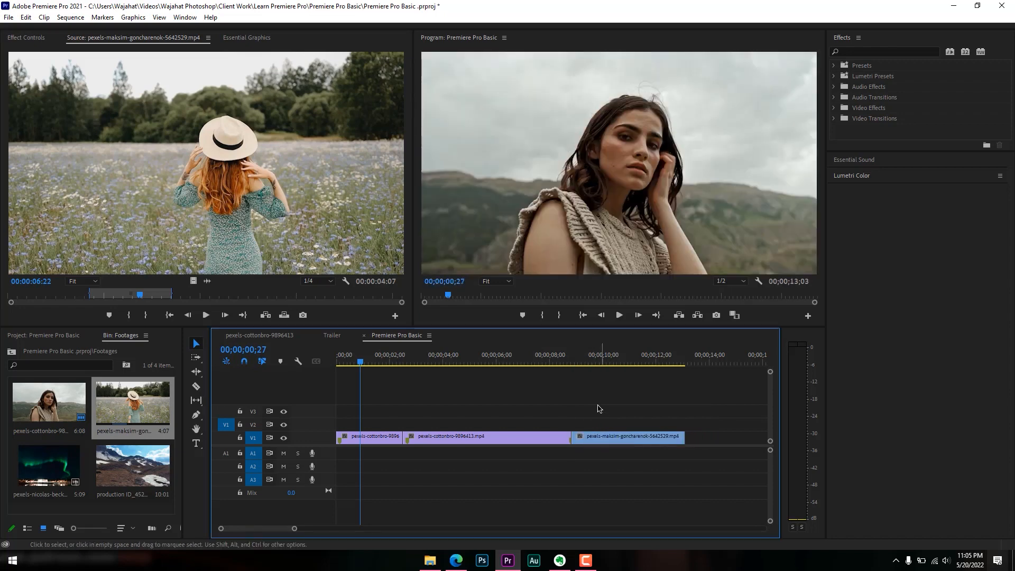
left_click_drag(578, 362, 555, 412)
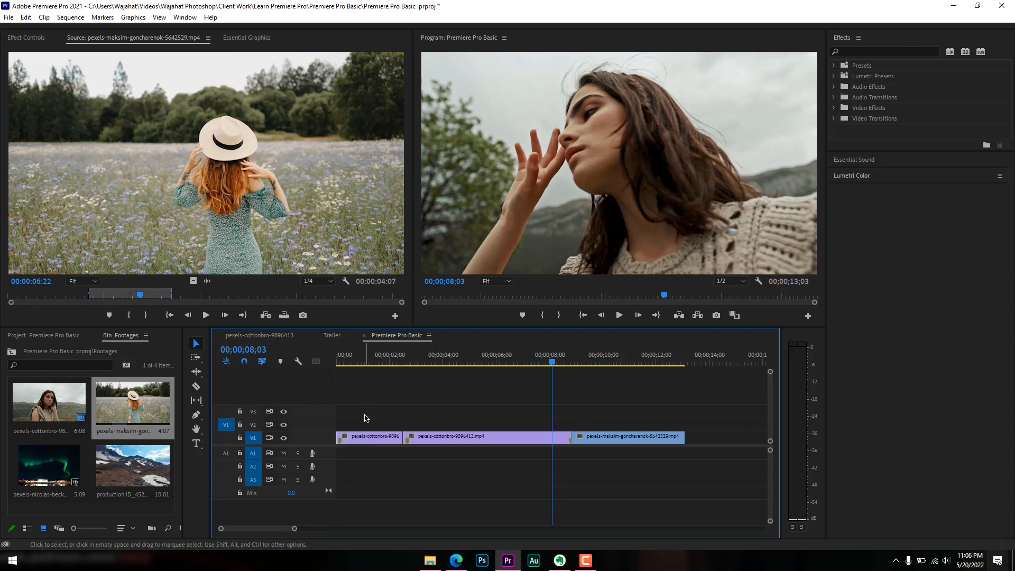
mouse_move(453, 363)
left_mouse_down()
mouse_move(396, 365)
mouse_move(436, 372)
left_mouse_up()
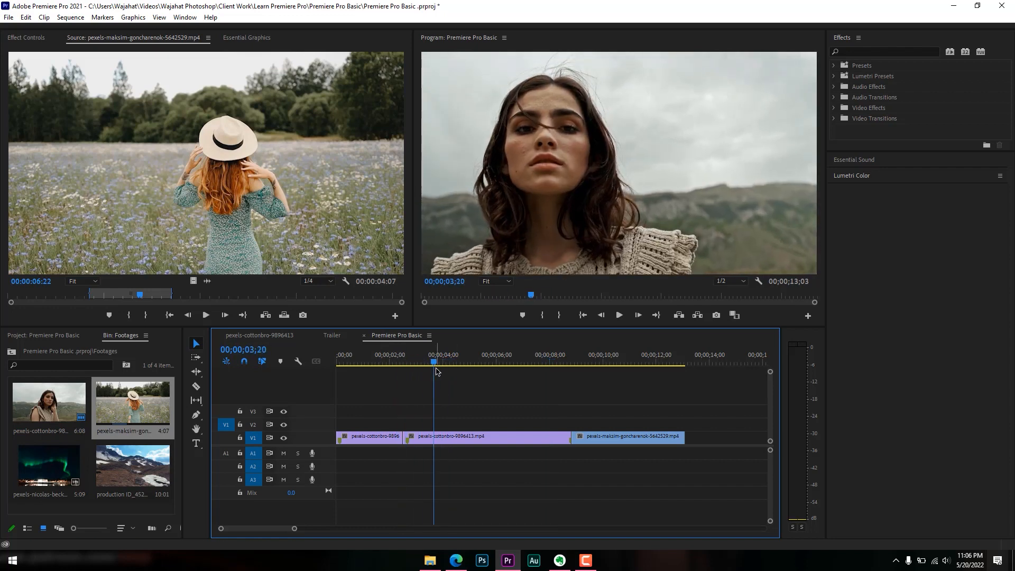
Close the Footages bin, open the Music bin, and select Vexento - F17.mp3.
right_click(121, 339)
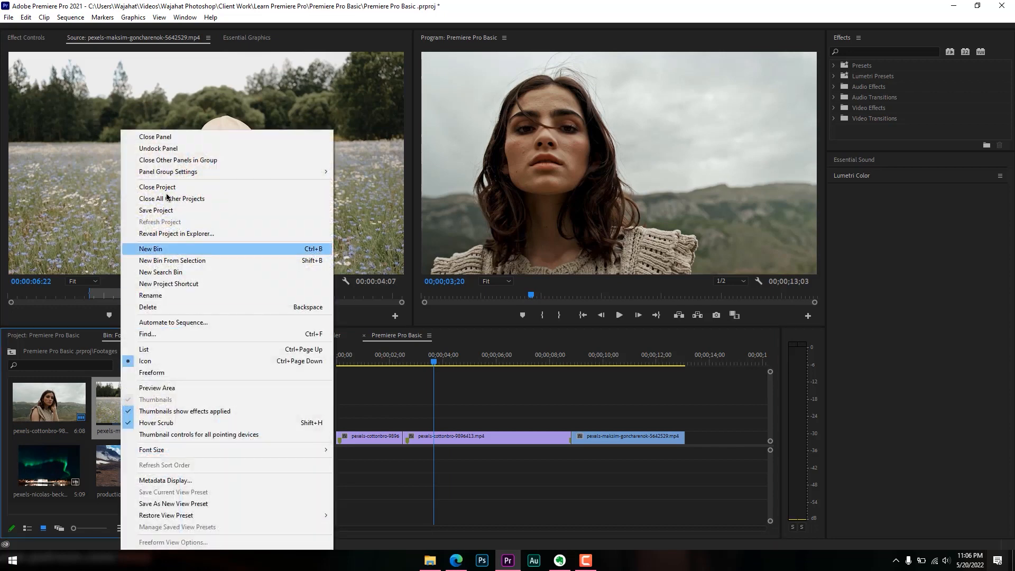
left_click(171, 138)
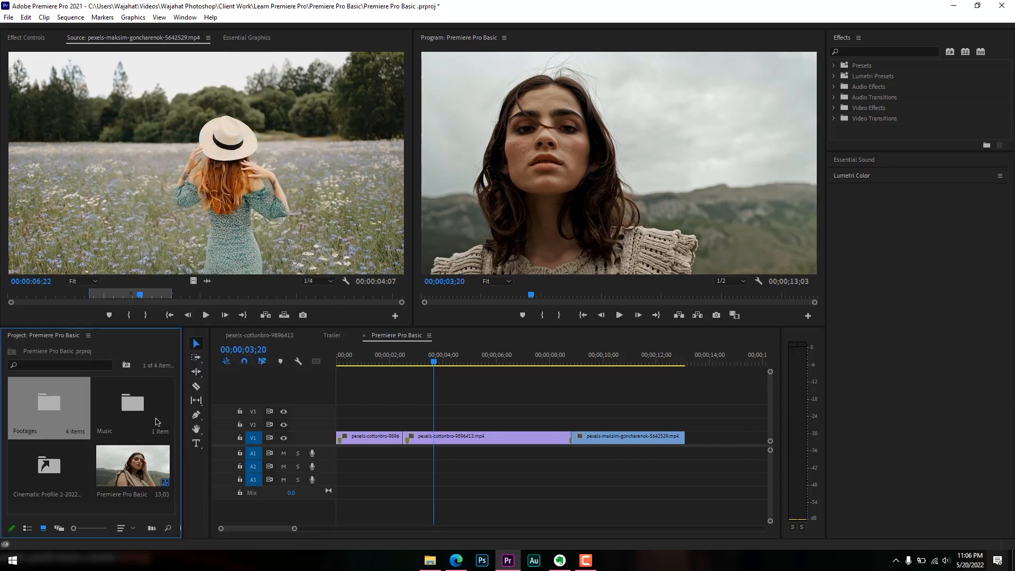
double_click(131, 404)
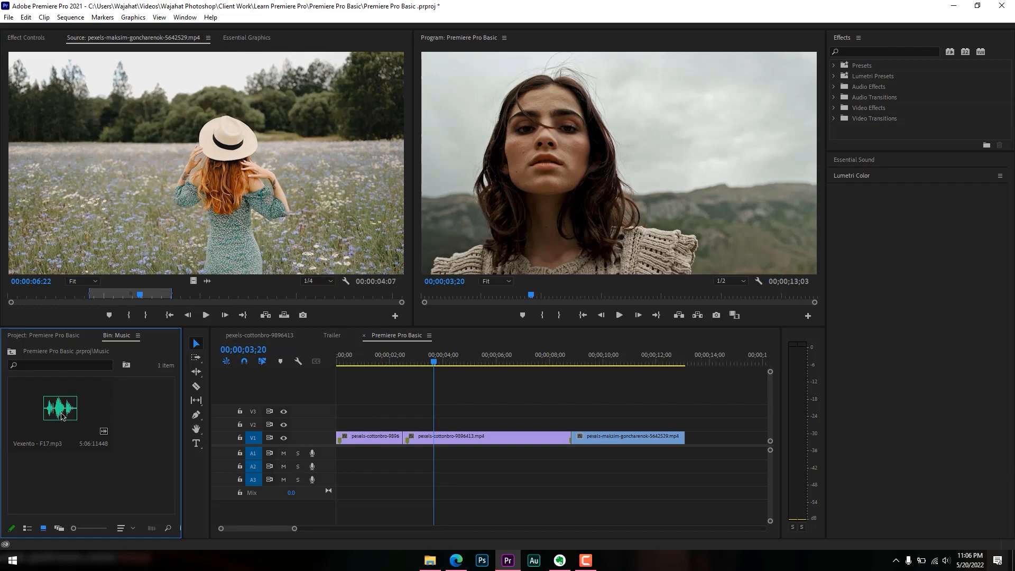
left_click_drag(57, 413, 24, 414)
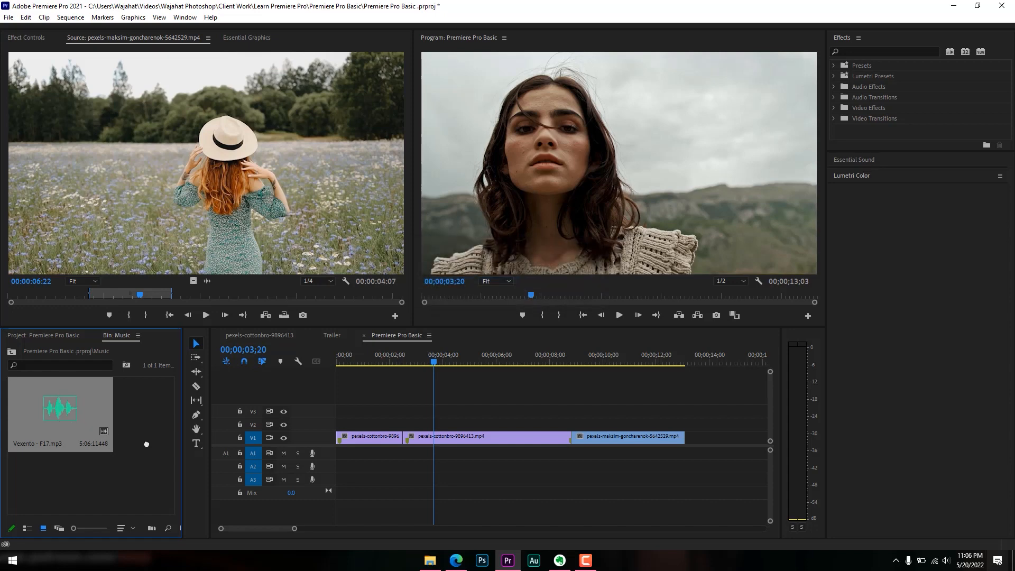
Place Vexento - F17.mp3 on audio track A1 near the sequence start, and delete it from the timeline.
left_click_drag(146, 444, 353, 455)
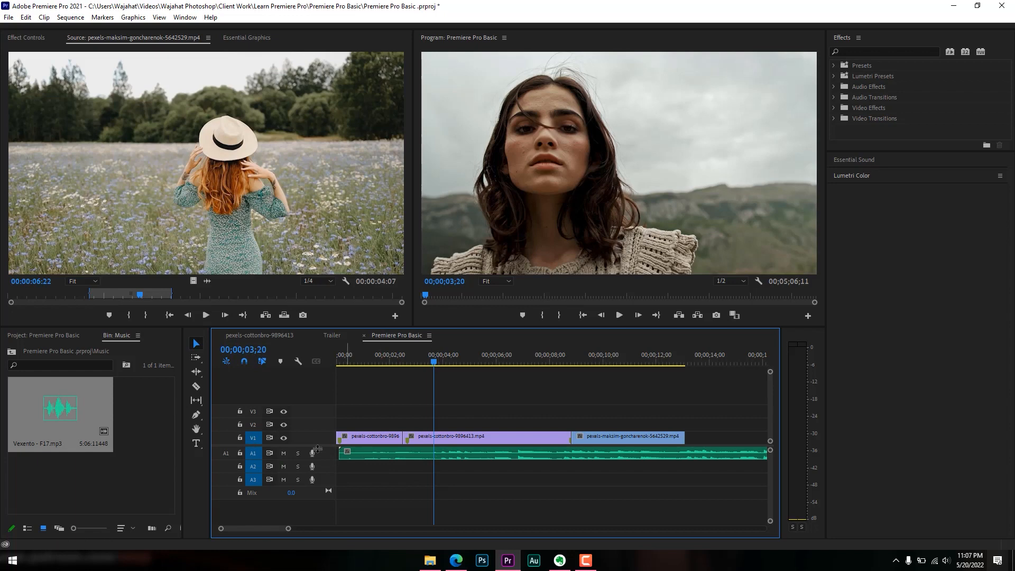
left_click(398, 456)
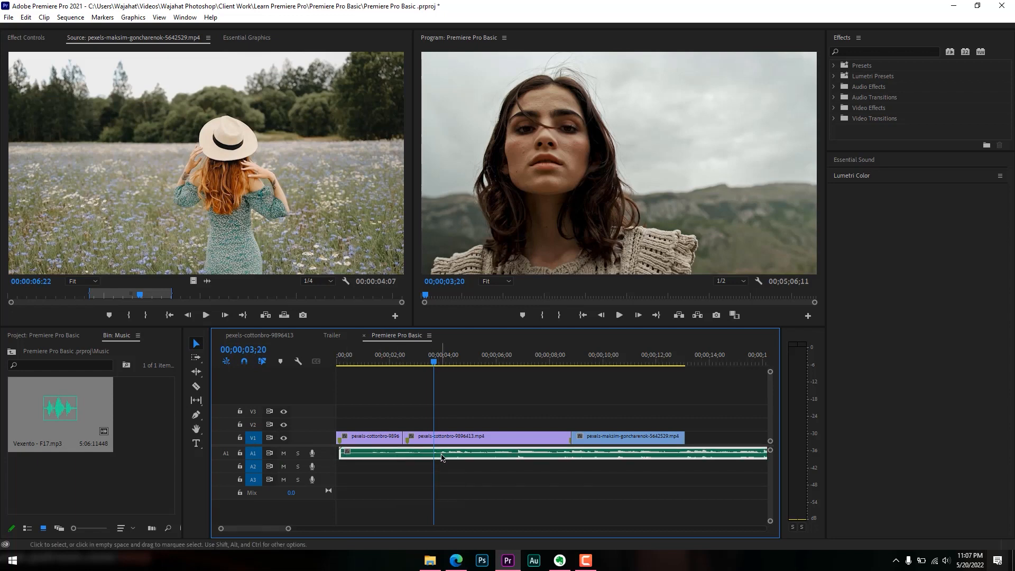
key("Delete")
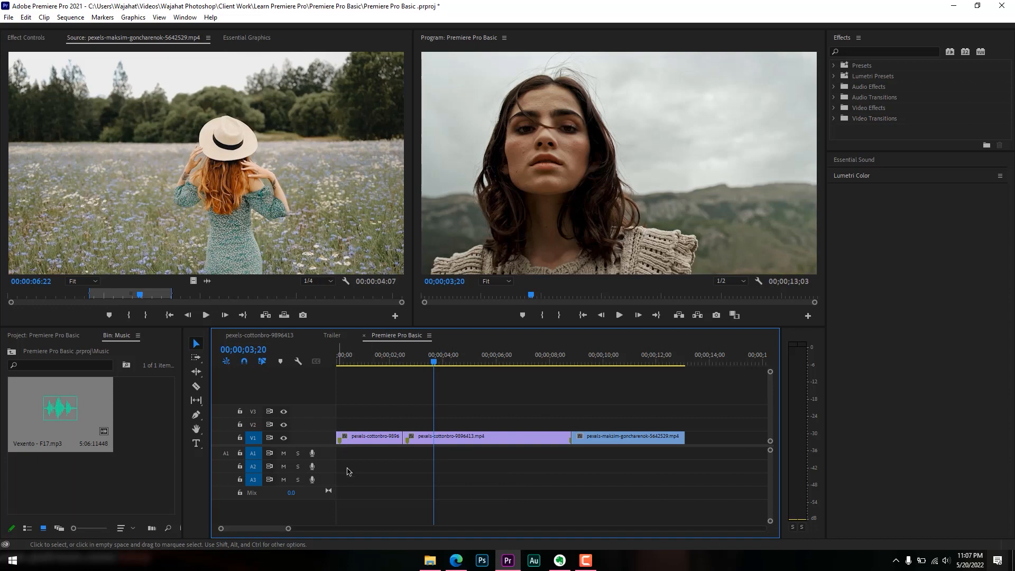
Save the project, scrub the sequence to 00;00;05;21, and add two video tracks above V3.
key("ctrl+s")
left_click_drag(391, 362, 488, 391)
right_click(305, 410)
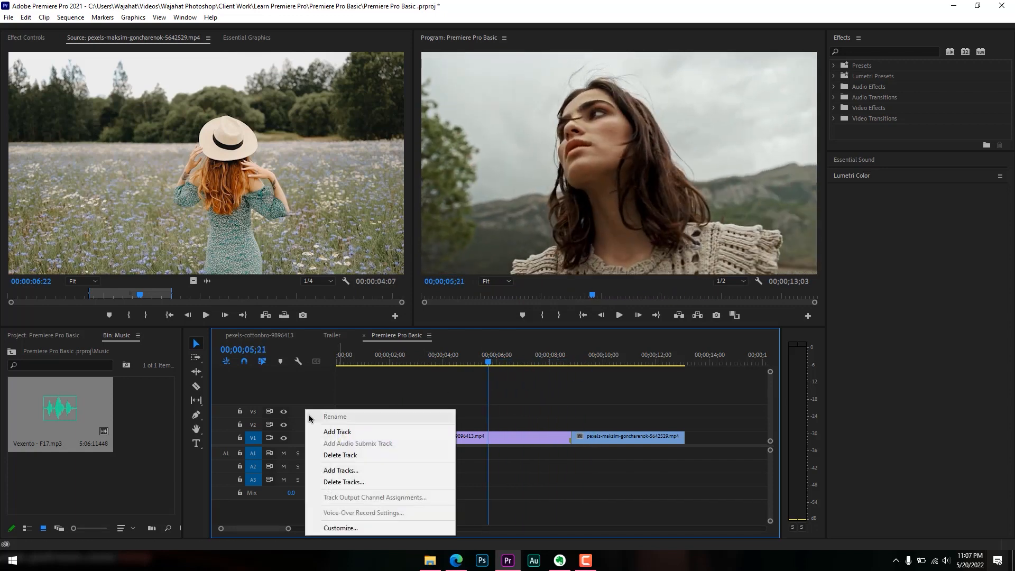
left_click(320, 431)
right_click(311, 406)
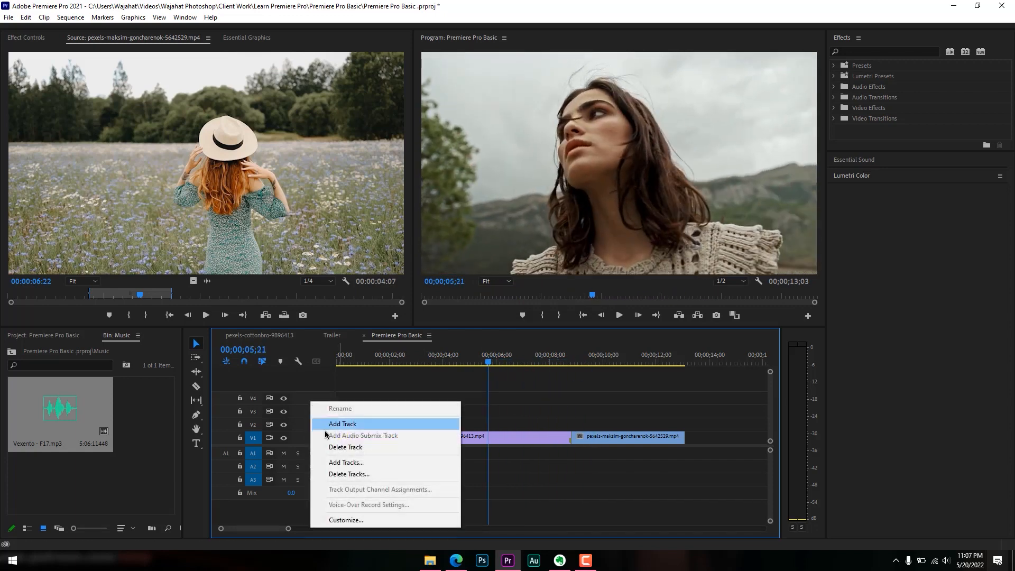
left_click(325, 428)
Try the flower-field clip on V2 starting at 00;00;05;00, and return it to V1 directly after the second clip.
left_click_drag(483, 362, 446, 363)
left_click_drag(593, 437, 497, 423)
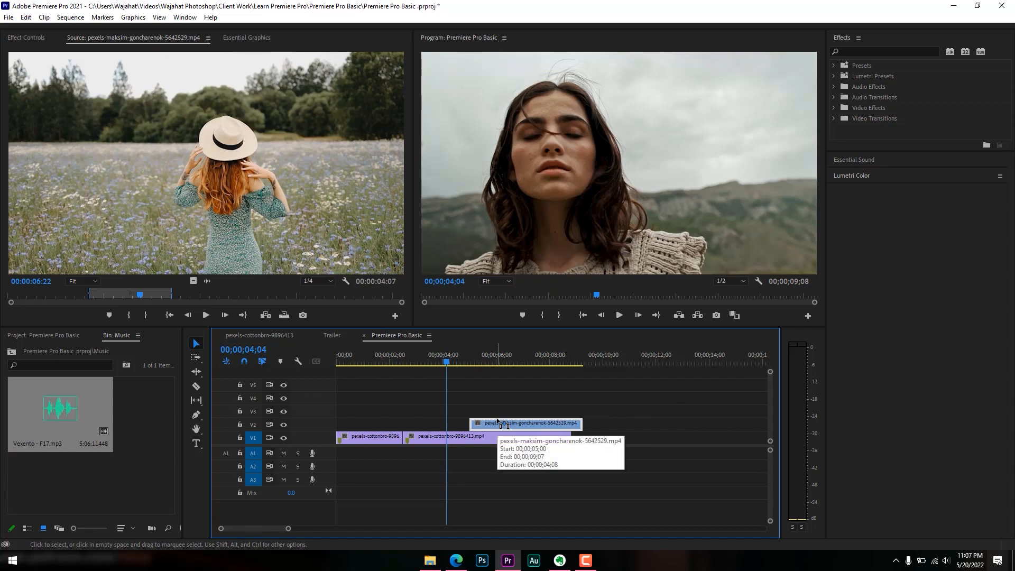
left_click_drag(497, 423, 632, 439)
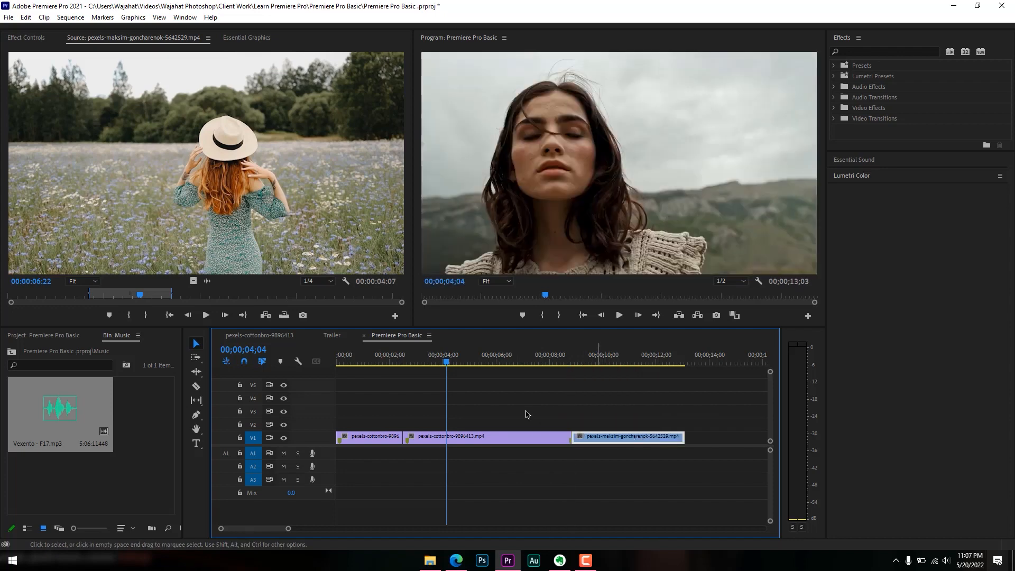
Scrub through the second clip to 00;00;07;20 and set the sequence preview's playback resolution to 1/4.
left_click(436, 362)
left_click_drag(434, 365, 493, 366)
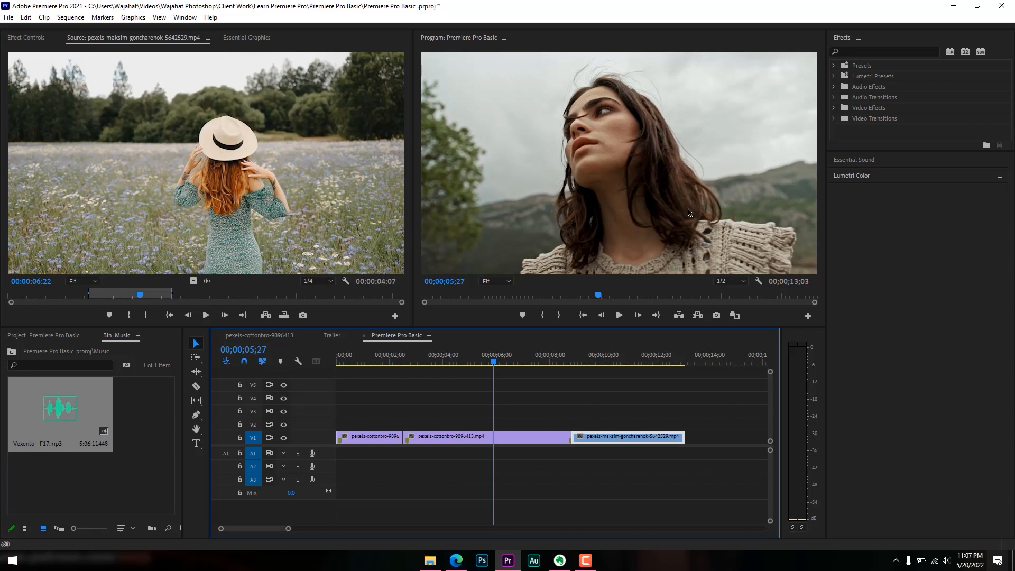
left_click(730, 284)
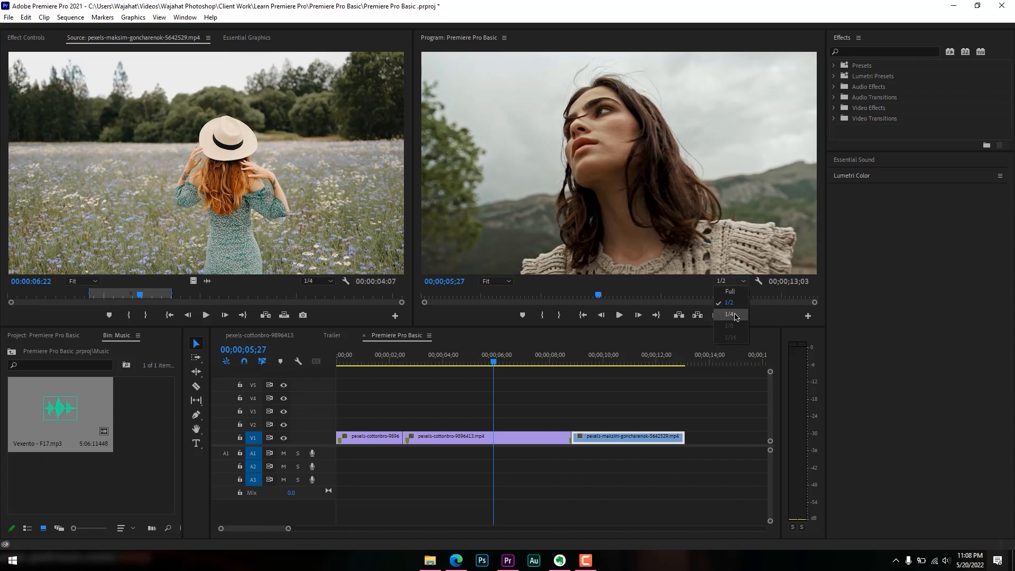
left_click(697, 288)
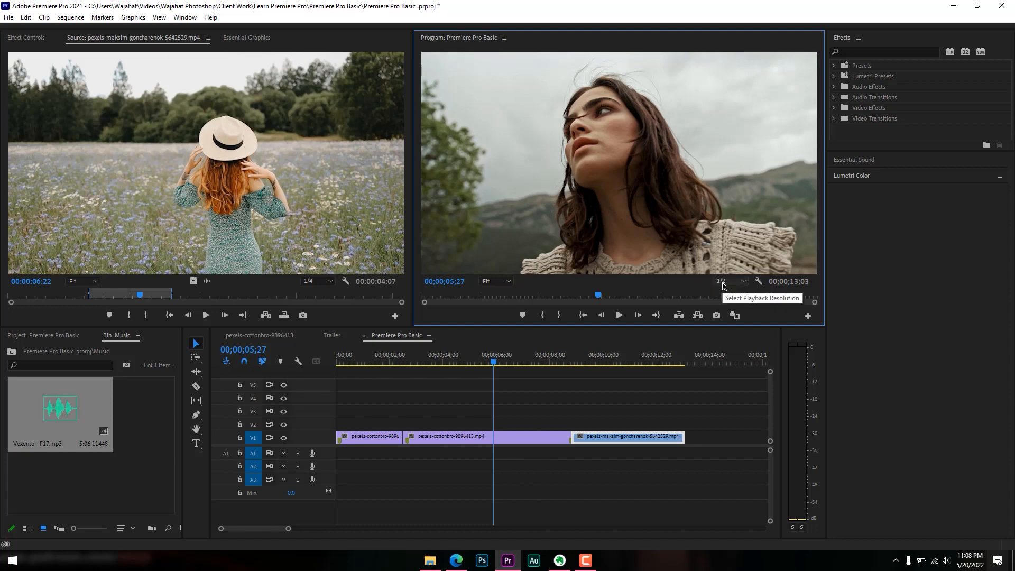
left_click_drag(502, 362, 540, 363)
left_click(720, 282)
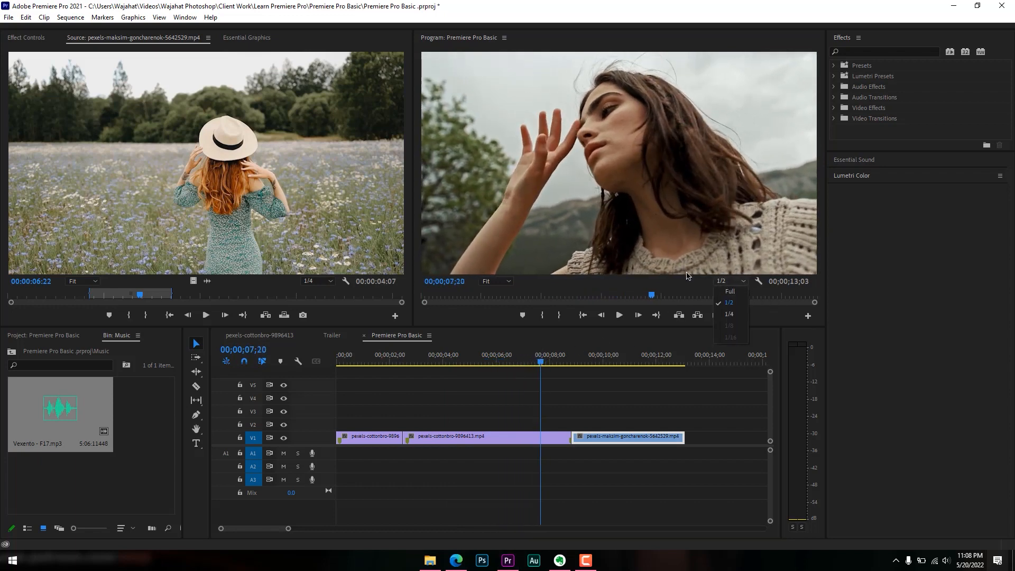
left_click(729, 315)
Play the second clip from around 00;00;06;00, return to 00;00;05;20, and set the preview's playback resolution to 1/2.
left_click_drag(558, 362, 500, 368)
key("space")
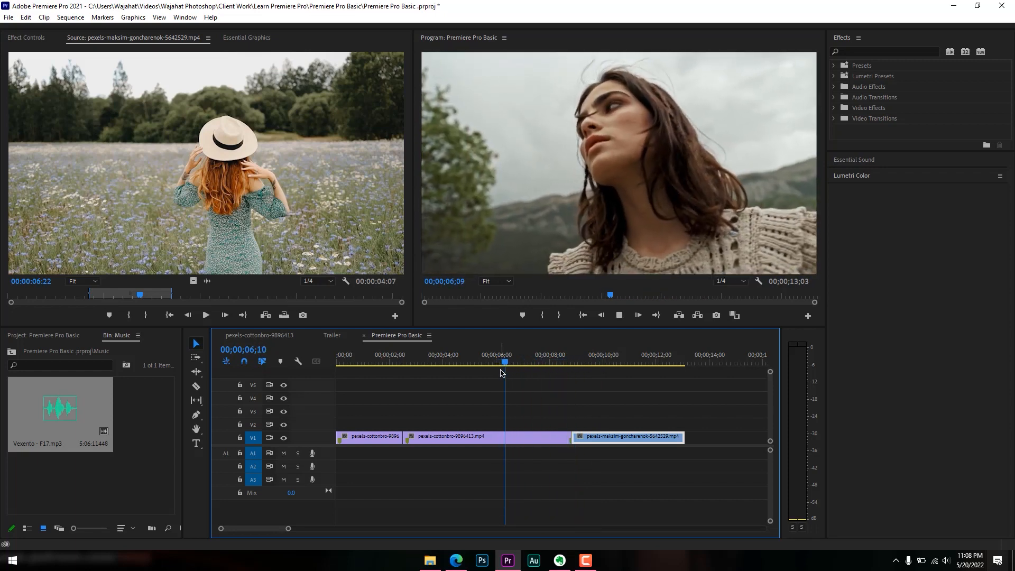
key("space")
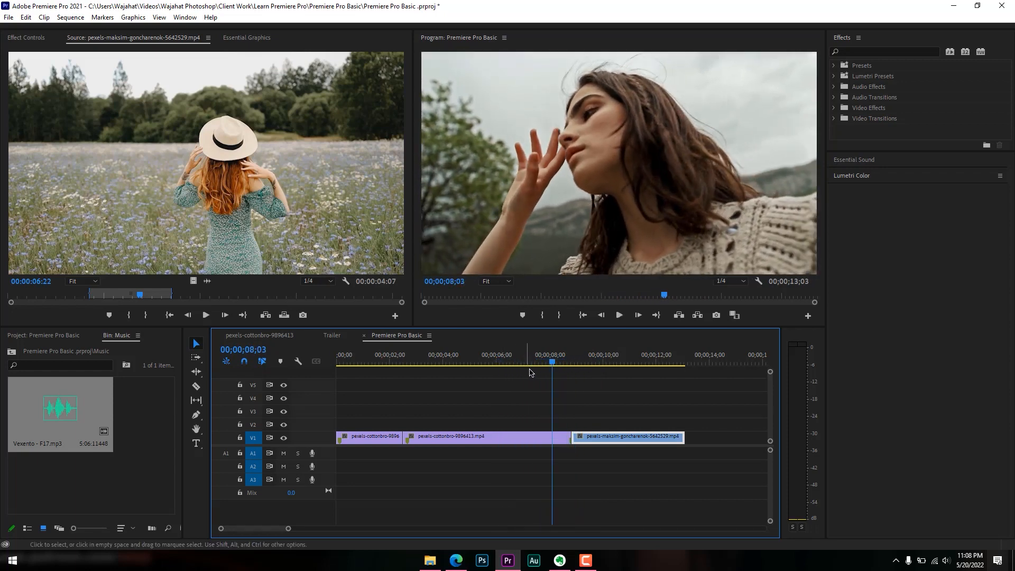
left_click_drag(542, 366, 487, 366)
left_click(730, 281)
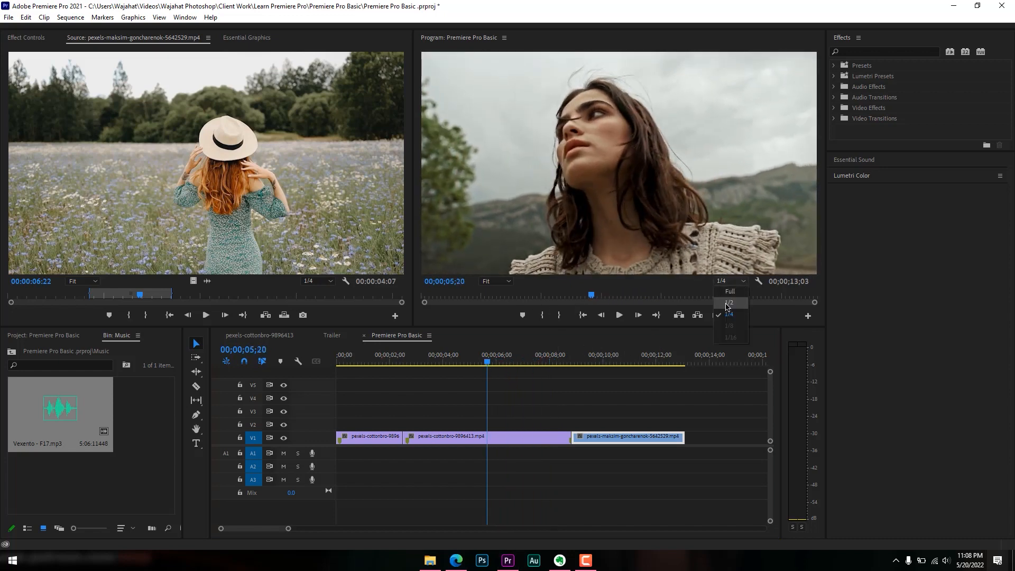
left_click(730, 303)
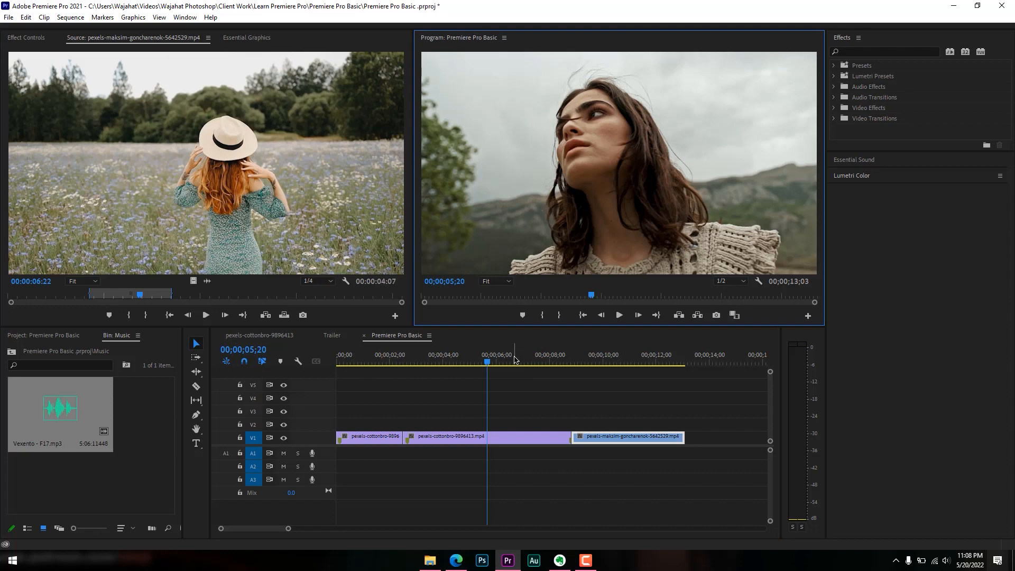
Review the first two clips on V1, selecting each and scrubbing the sequence up to 00;00;06;24.
left_click(403, 363)
left_click_drag(404, 365, 391, 365)
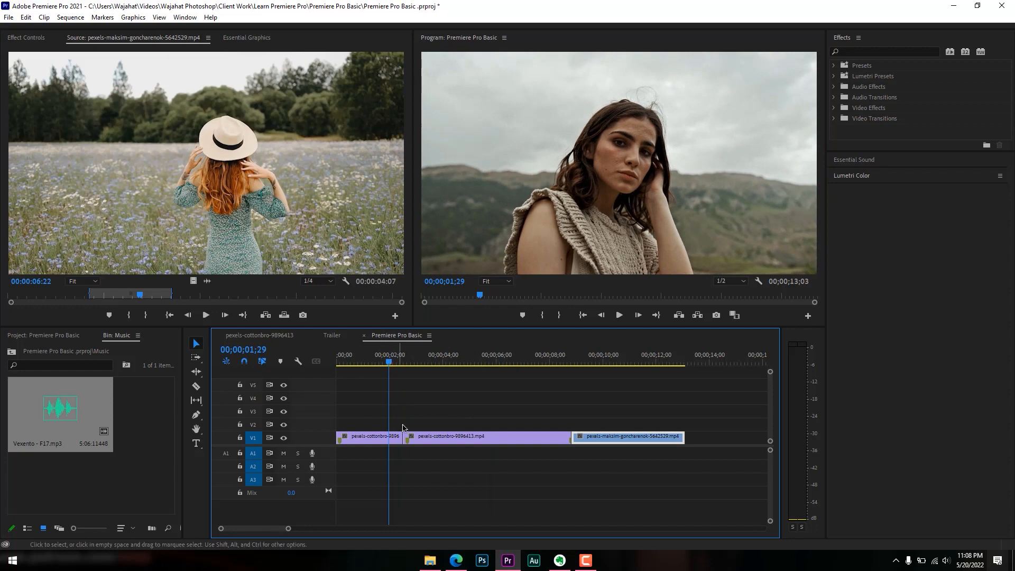
left_click(391, 438)
left_click(439, 438)
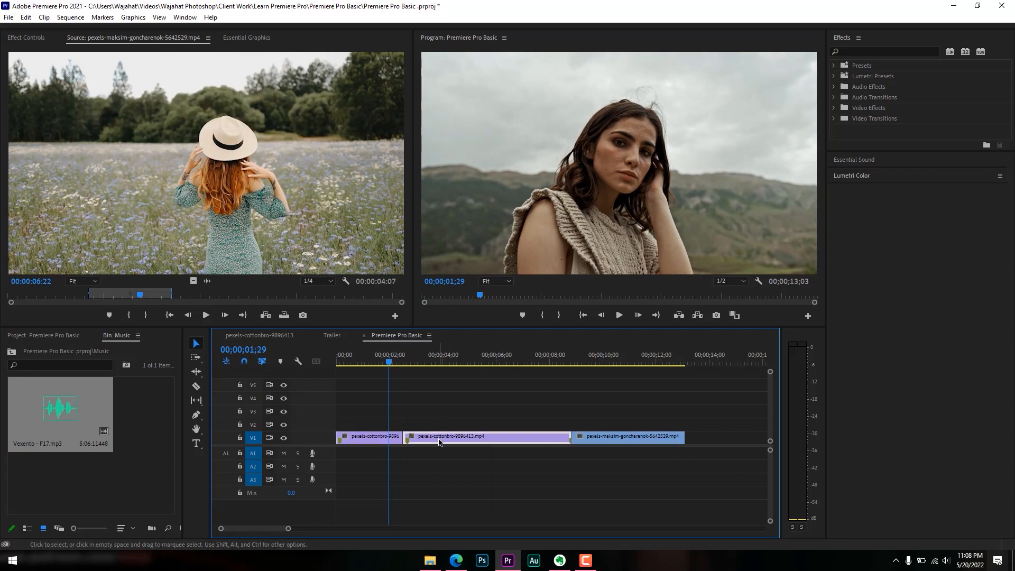
left_click(395, 363)
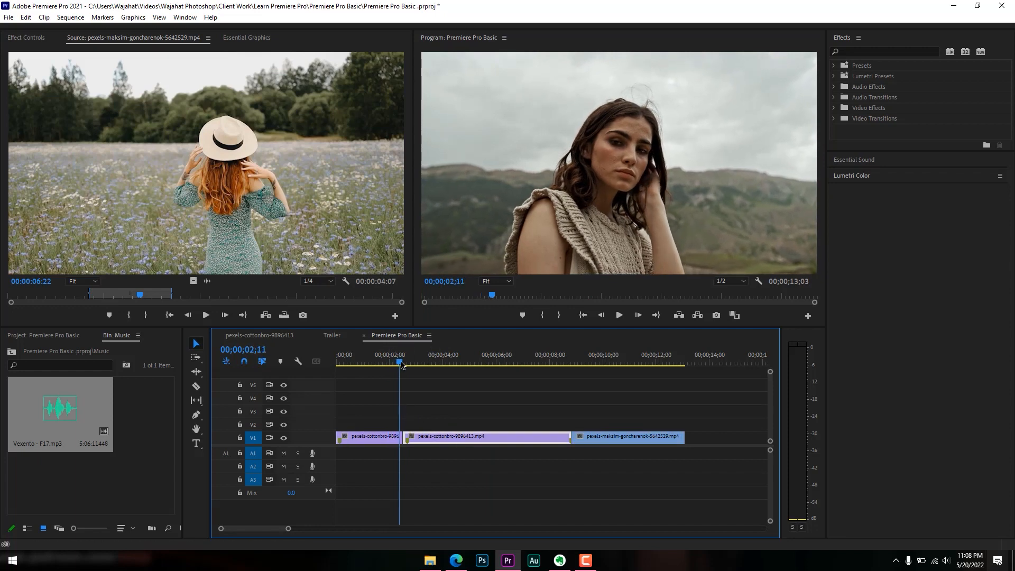
left_click(389, 364)
left_click_drag(389, 371, 520, 378)
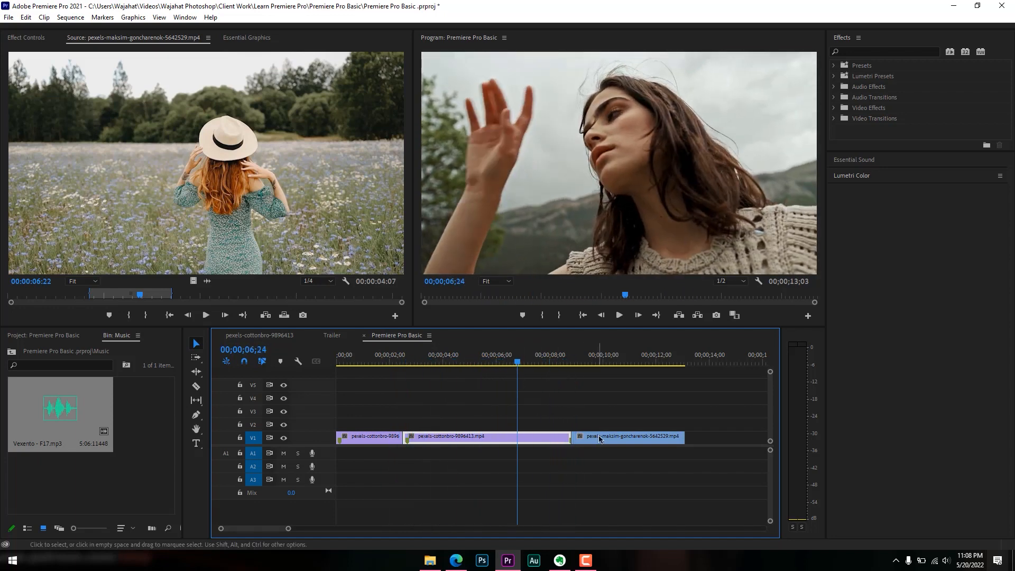
Move the flower-field clip to V2 so it overlaps the end of the second clip, and preview the overlap up to 00;00;07;20.
left_click_drag(599, 438, 555, 423)
left_click(511, 363)
left_click_drag(514, 365, 528, 367)
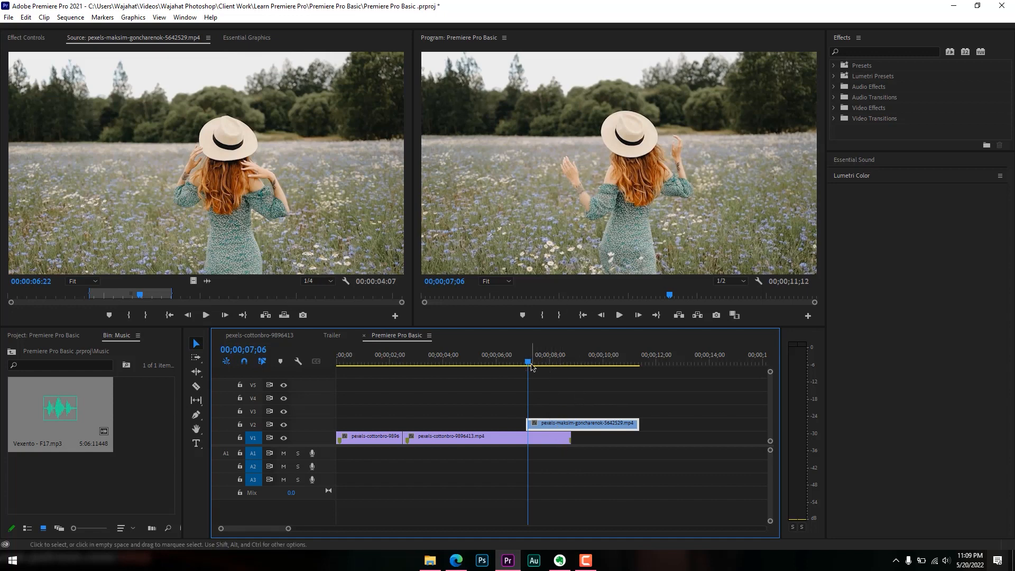
left_click_drag(527, 363, 512, 363)
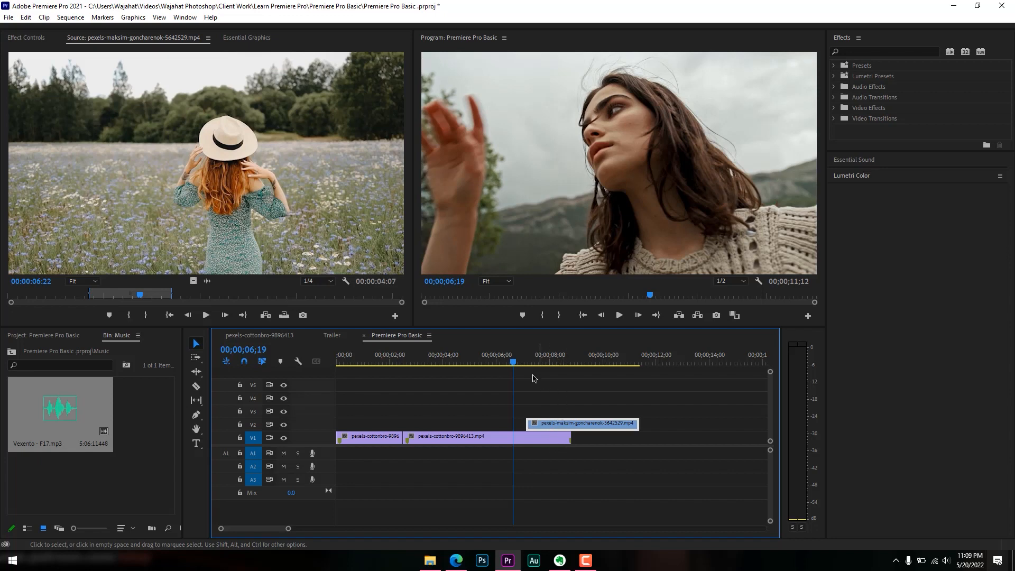
key("space")
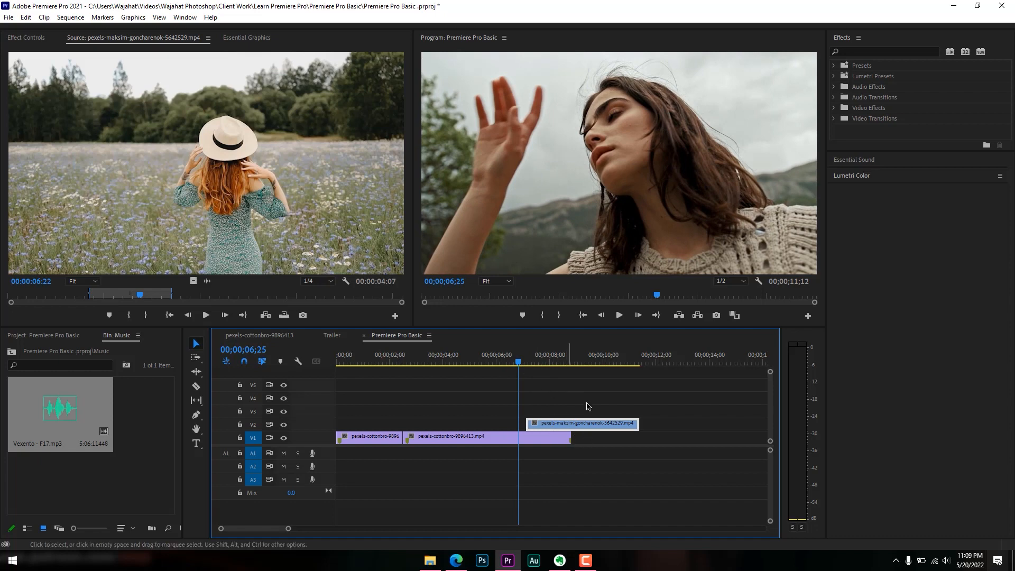
left_click(522, 360)
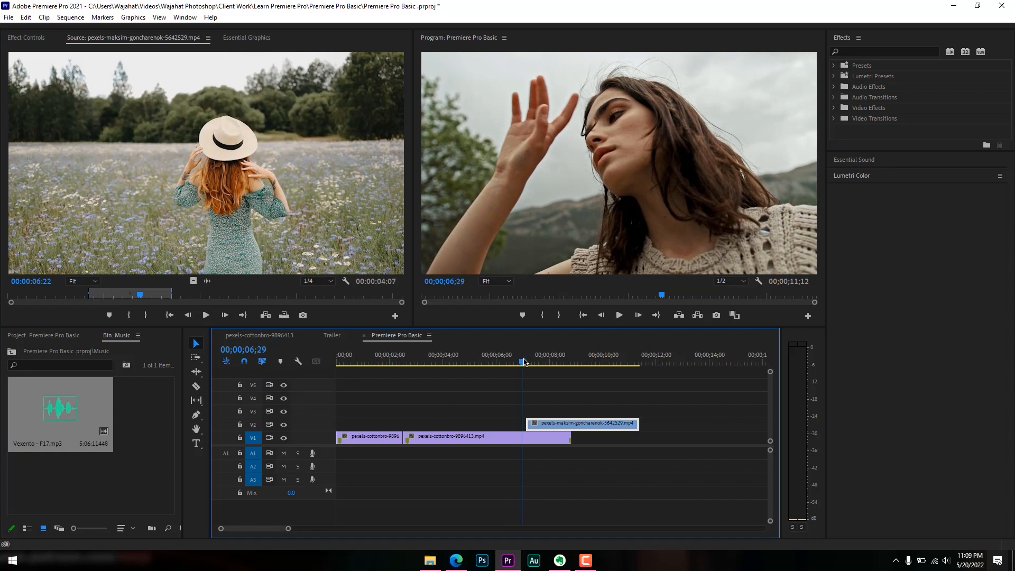
mouse_move(526, 362)
left_mouse_down()
mouse_move(536, 362)
mouse_move(507, 368)
mouse_move(542, 370)
left_mouse_up()
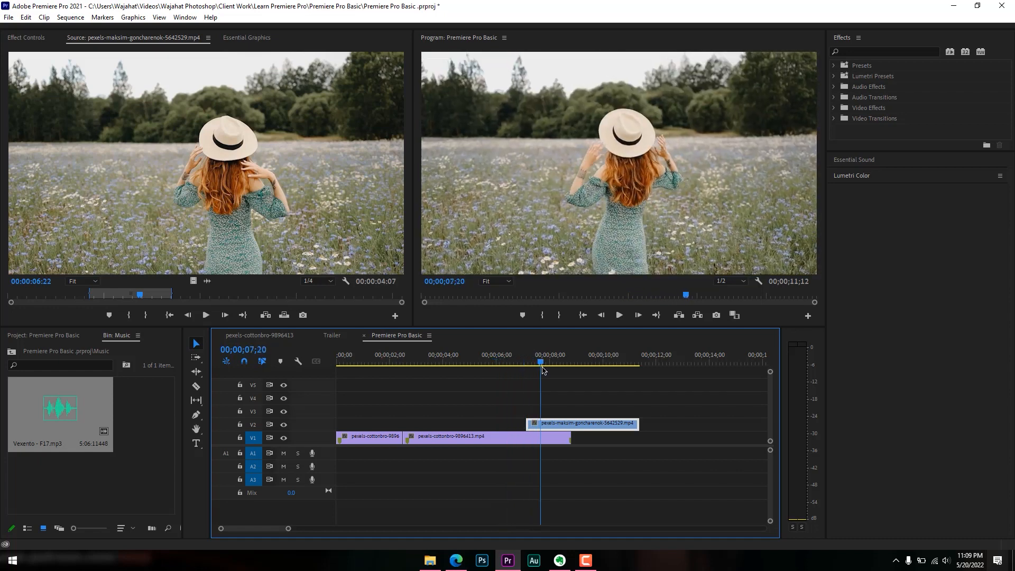
Add one audio track below A3.
right_click(321, 479)
left_click(363, 375)
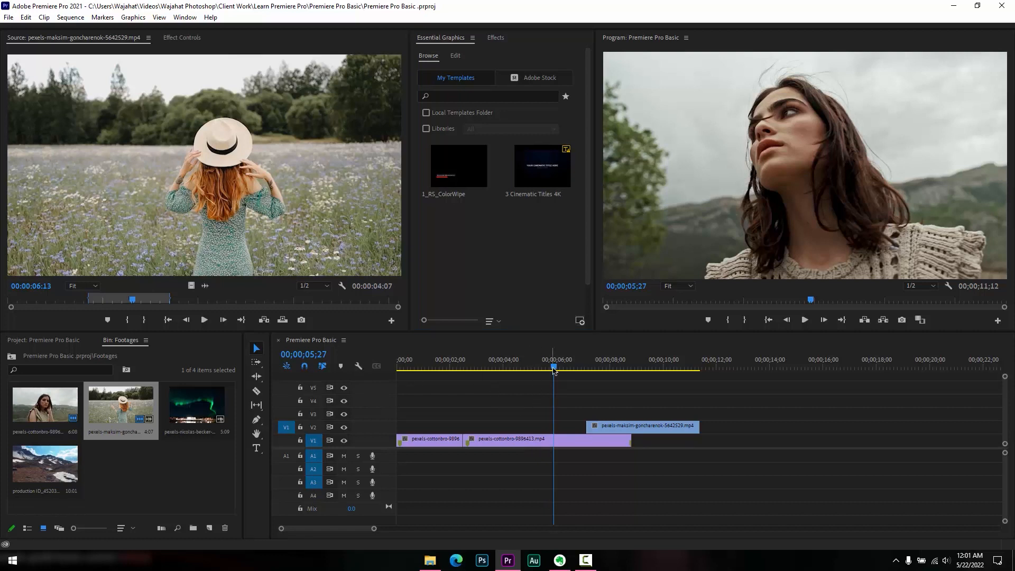
Move the playhead to 00;00;06;04, and select the second and the first V1 clip individually with the Selection tool.
mouse_move(554, 369)
left_mouse_down()
mouse_move(584, 365)
mouse_move(541, 366)
mouse_move(560, 367)
left_mouse_up()
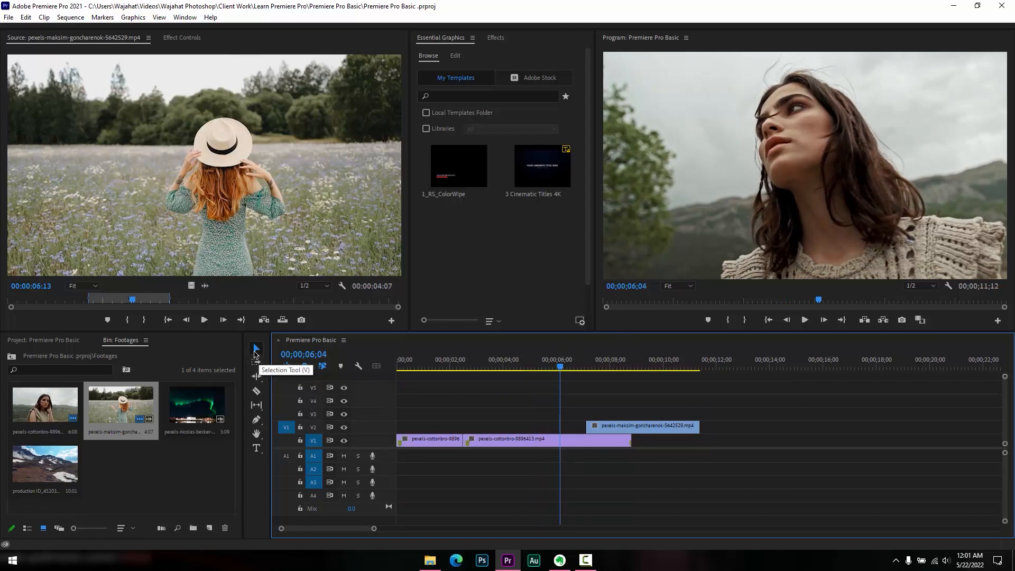
left_click(484, 439)
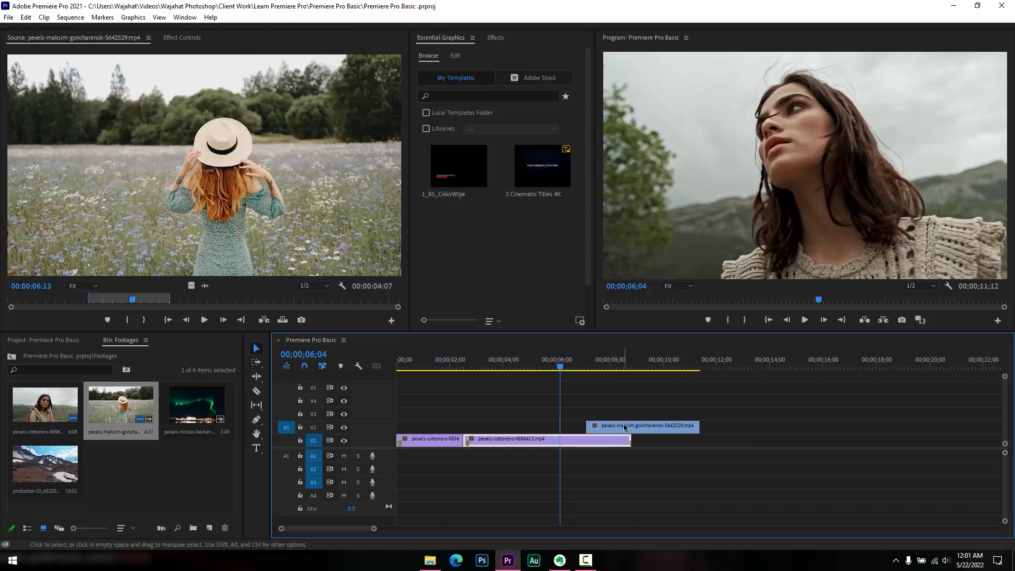
left_click(423, 440)
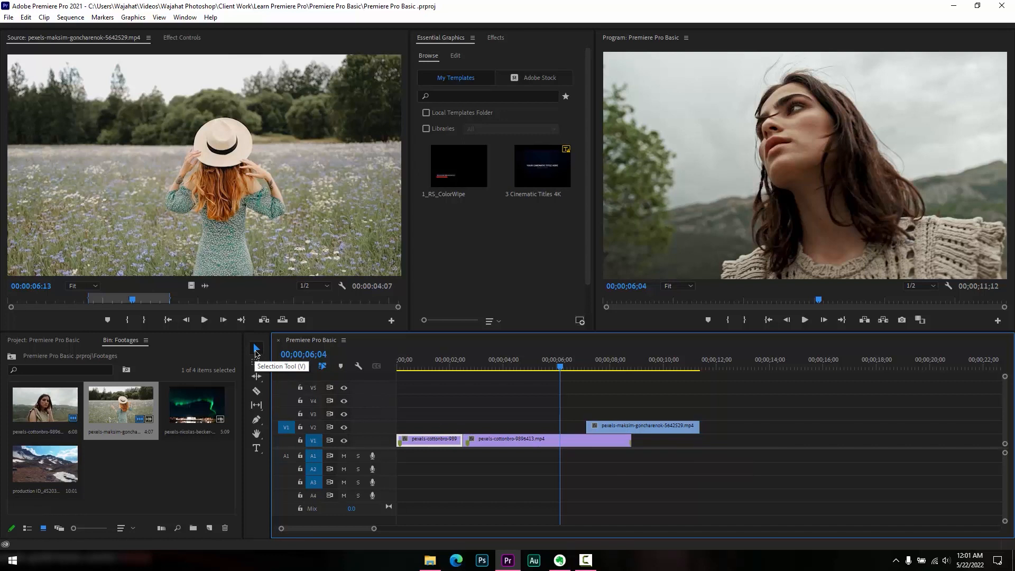
Open the Music bin and place Vexento - F17.mp3 on audio track A2 at the sequence start.
left_click(45, 340)
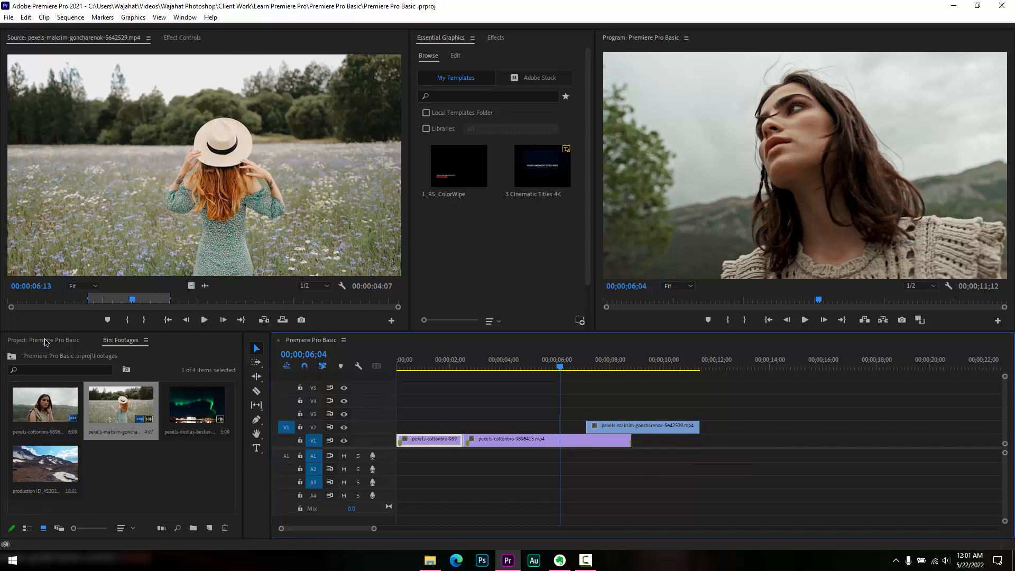
double_click(124, 417)
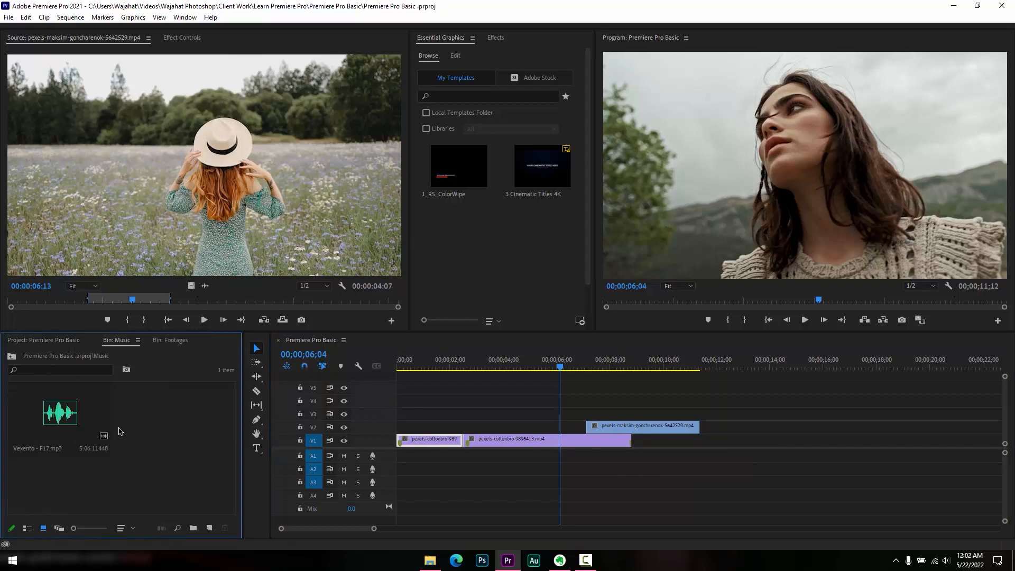
left_click_drag(56, 424, 400, 471)
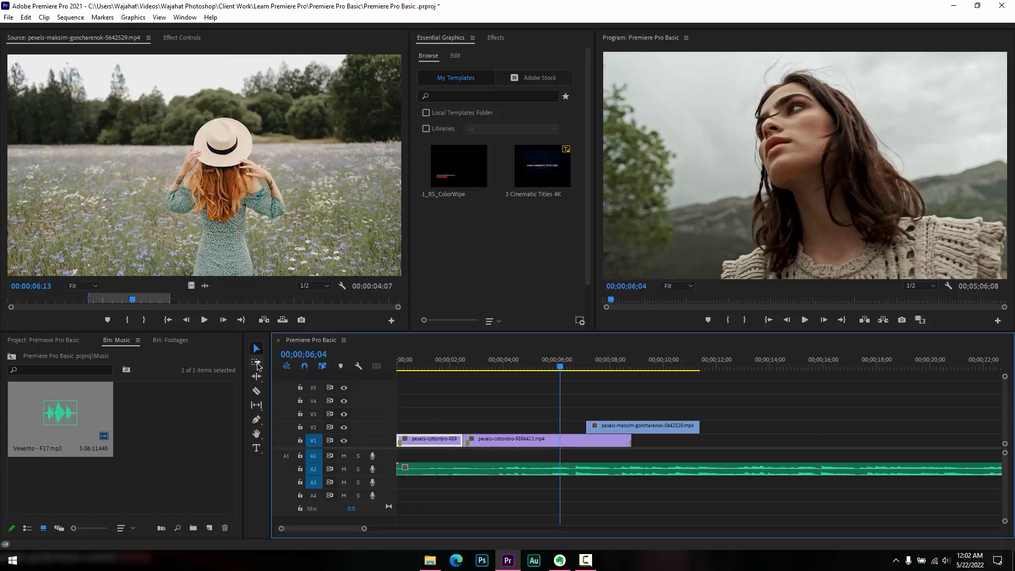
Use the Track Select Forward tool to select all clips from the second clip onward, and all clips from the first one onward.
left_click(257, 363)
left_click(490, 441)
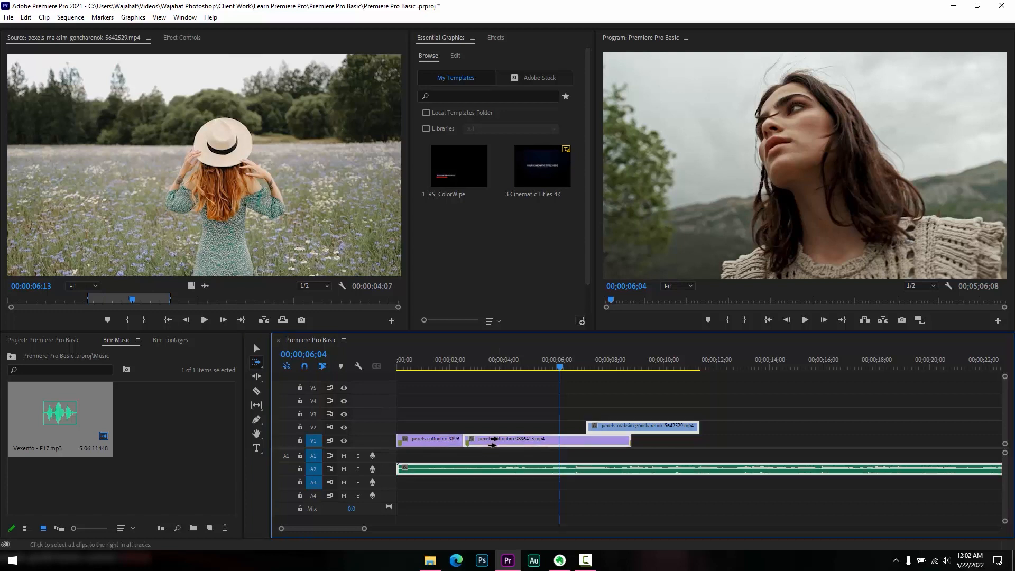
left_click(444, 443)
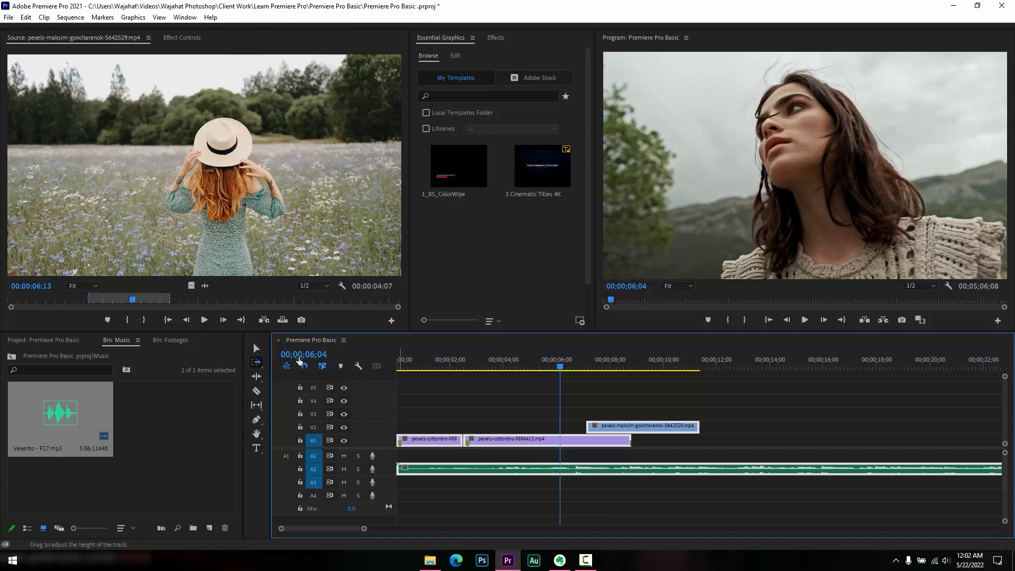
Deselect everything with the Selection tool, and select the music and video clips one at a time, ending with the flower-field clip on V2.
left_click(257, 347)
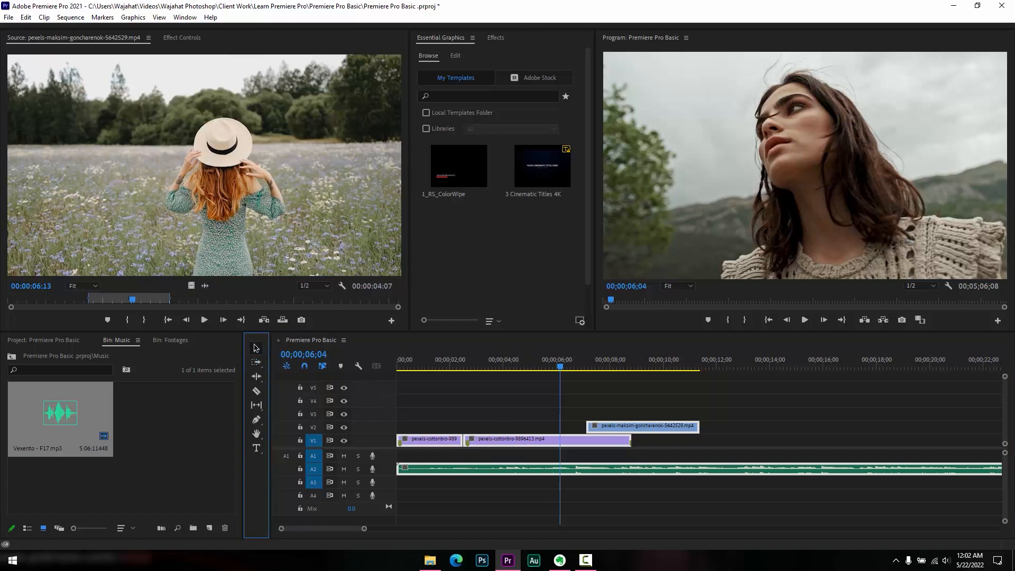
left_click(526, 396)
left_click(630, 428)
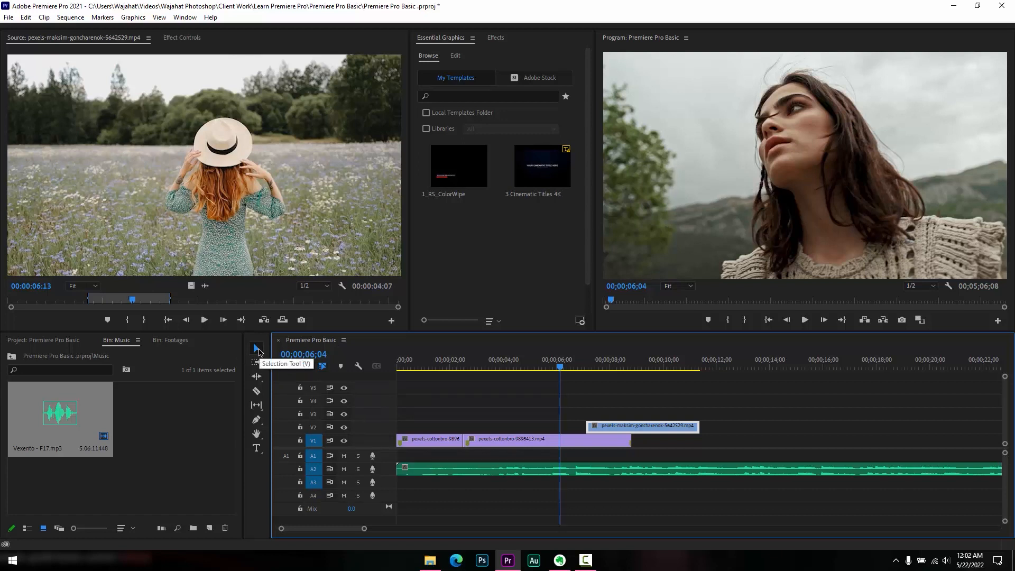
left_click(620, 474)
left_click(563, 445)
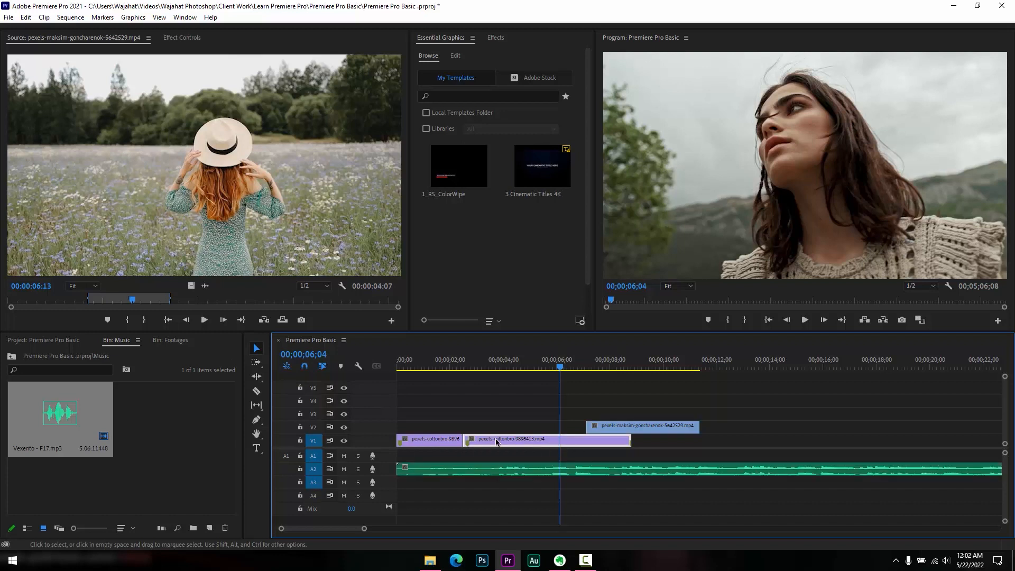
left_click(428, 442)
left_click(612, 430)
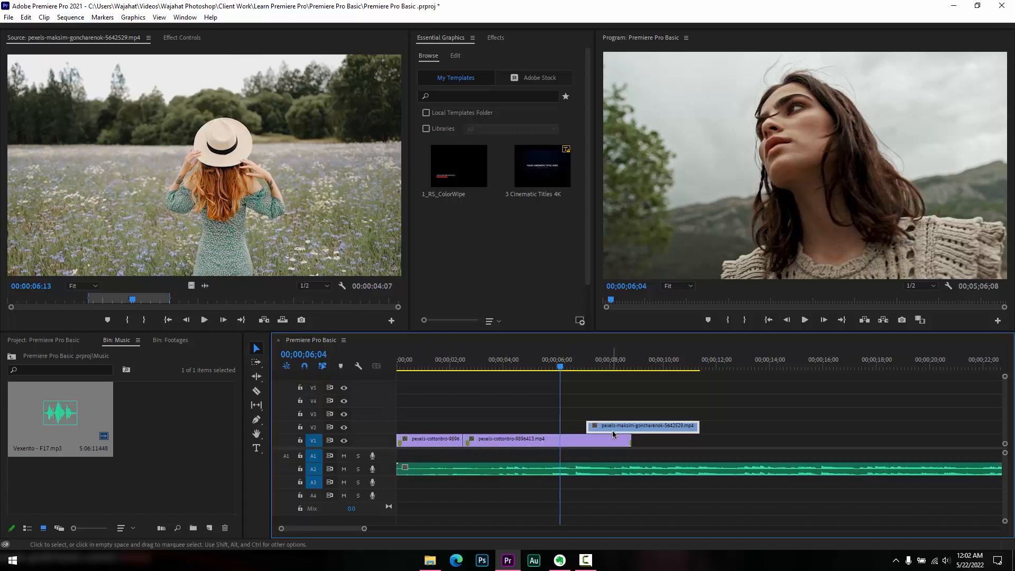
Use the Track Select Forward tool to select all clips from the first clip onward, and from the second clip onward.
left_click(257, 364)
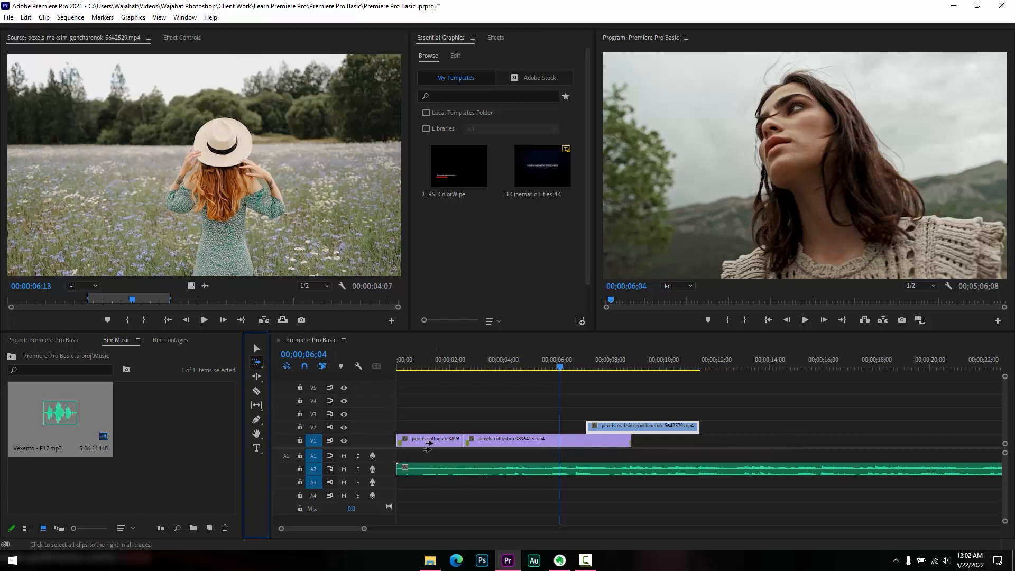
left_click(421, 447)
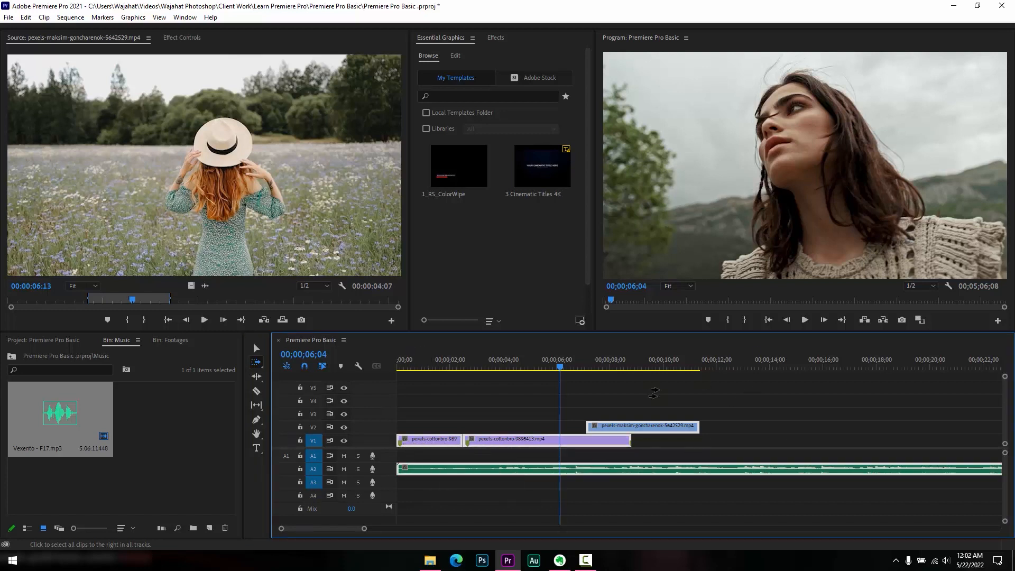
left_click(257, 364)
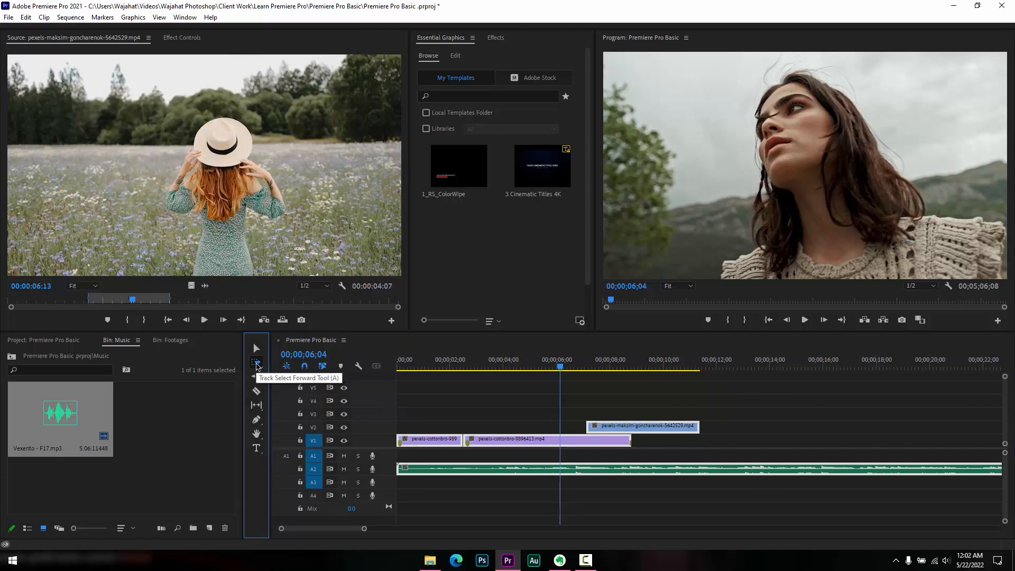
left_click(258, 365)
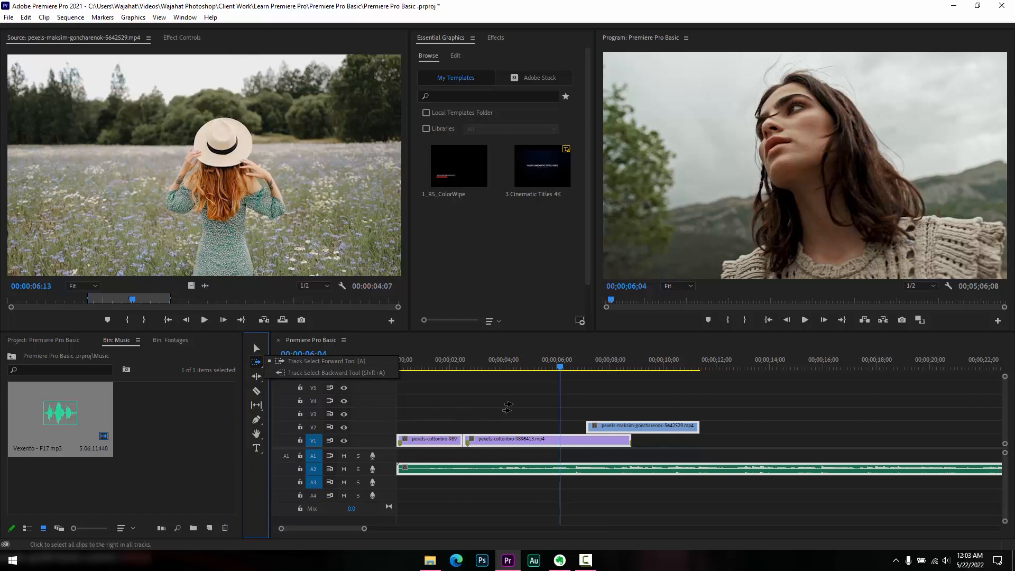
left_click(473, 417)
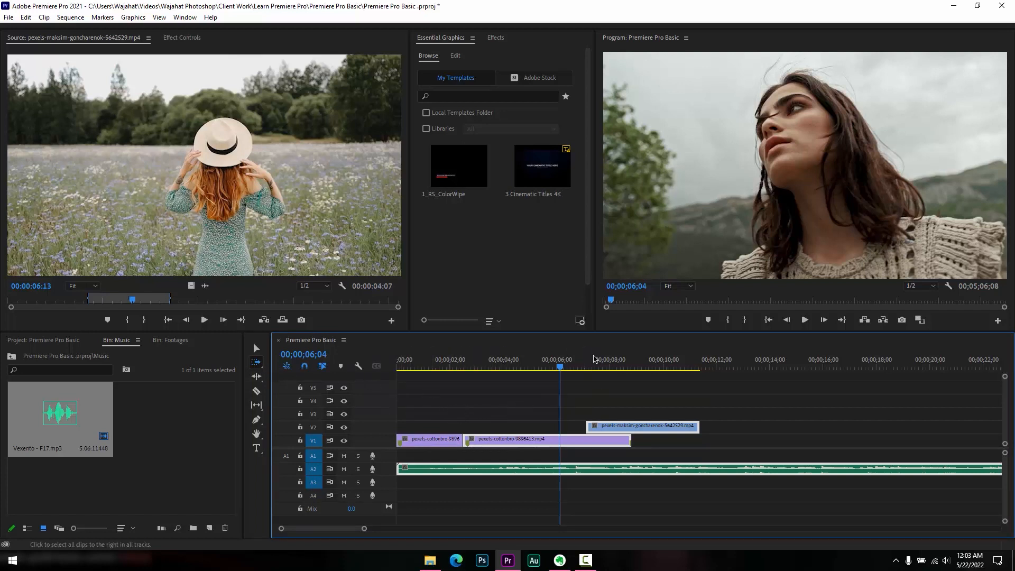
Move the flower-field clip from V2 to V1 directly after the second clip, and advance the playhead to 00;00;06;09.
left_click(257, 348)
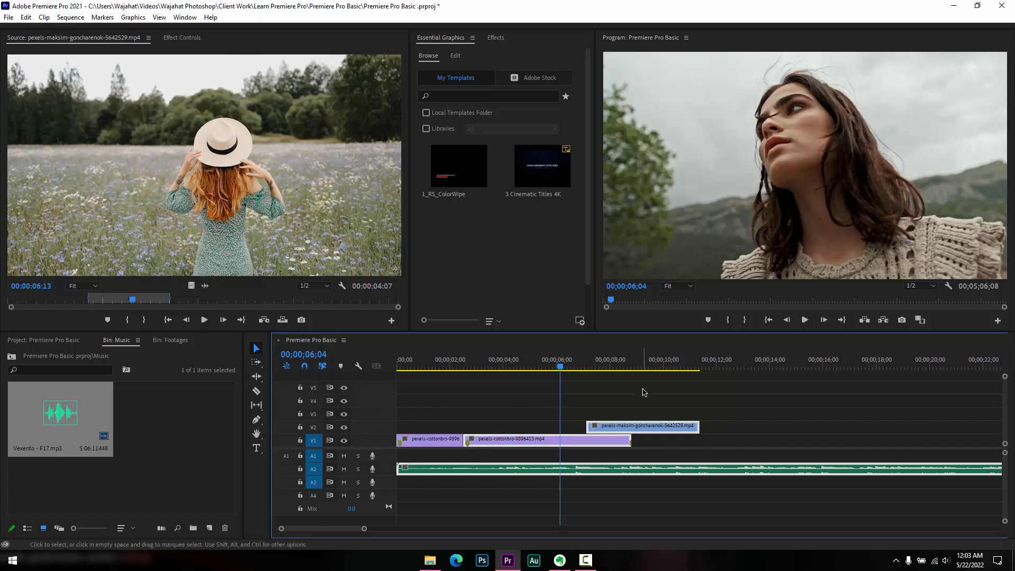
left_click_drag(655, 426, 702, 447)
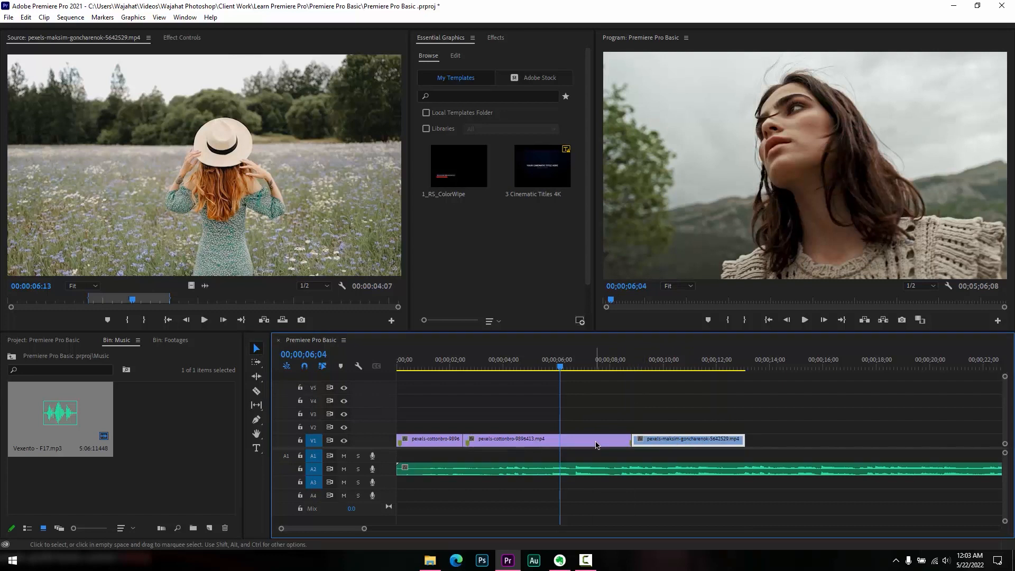
key("shift+Right")
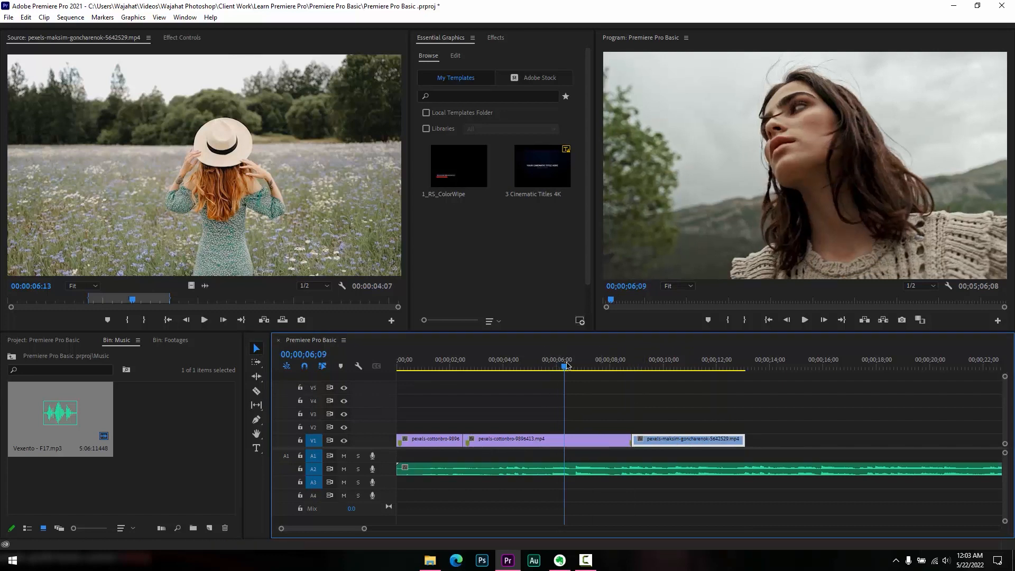
Use the Track Select Forward tool on V1 from the second clip and from the first clip, and deselect everything.
left_click(257, 365)
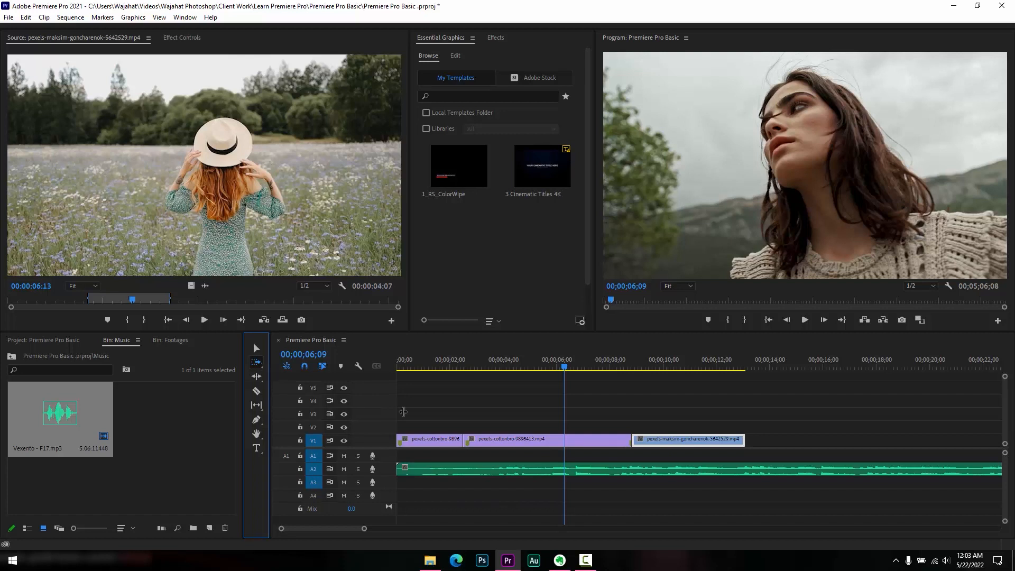
left_click(503, 446)
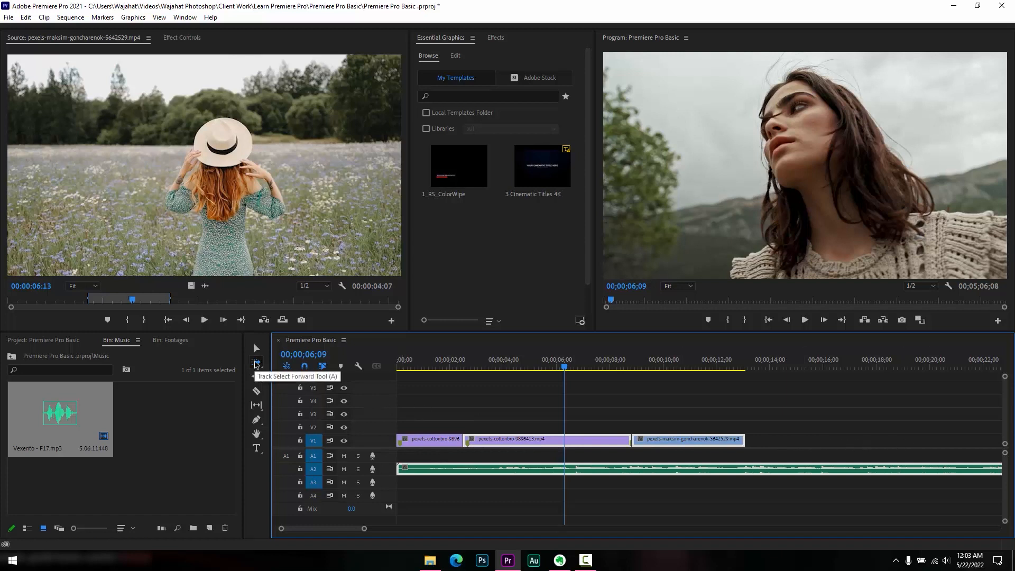
left_click(255, 364)
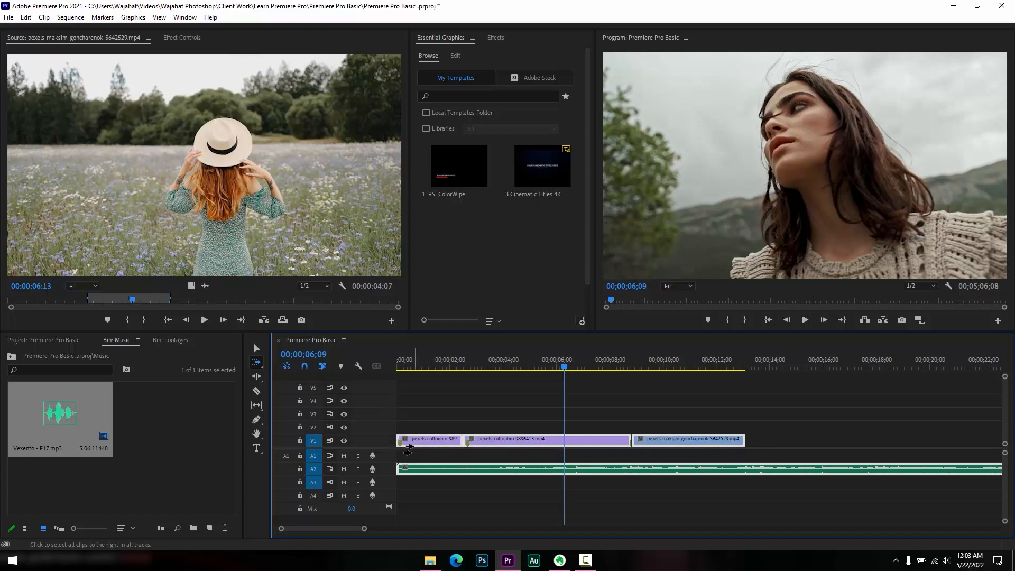
left_click(256, 348)
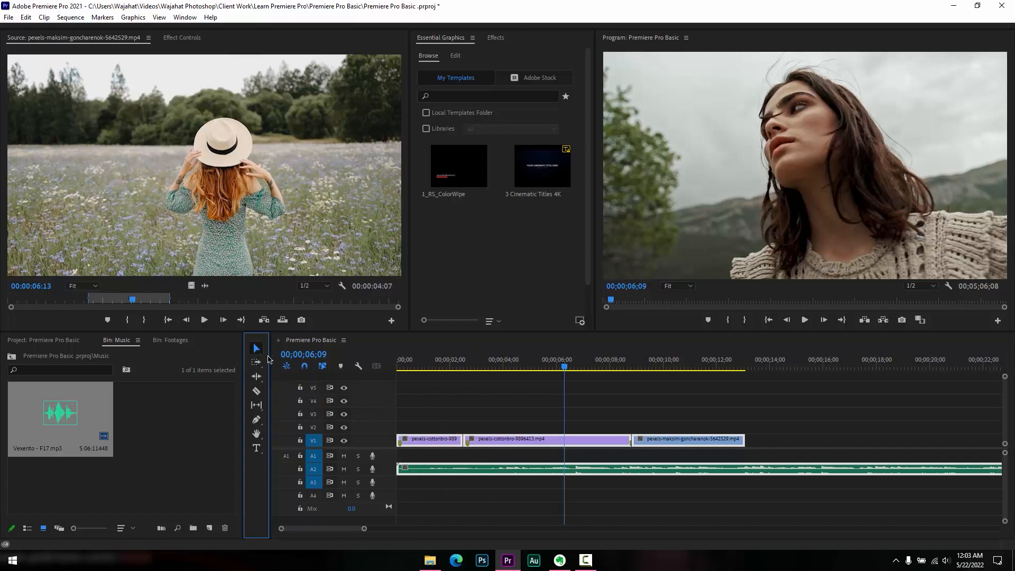
left_click(527, 410)
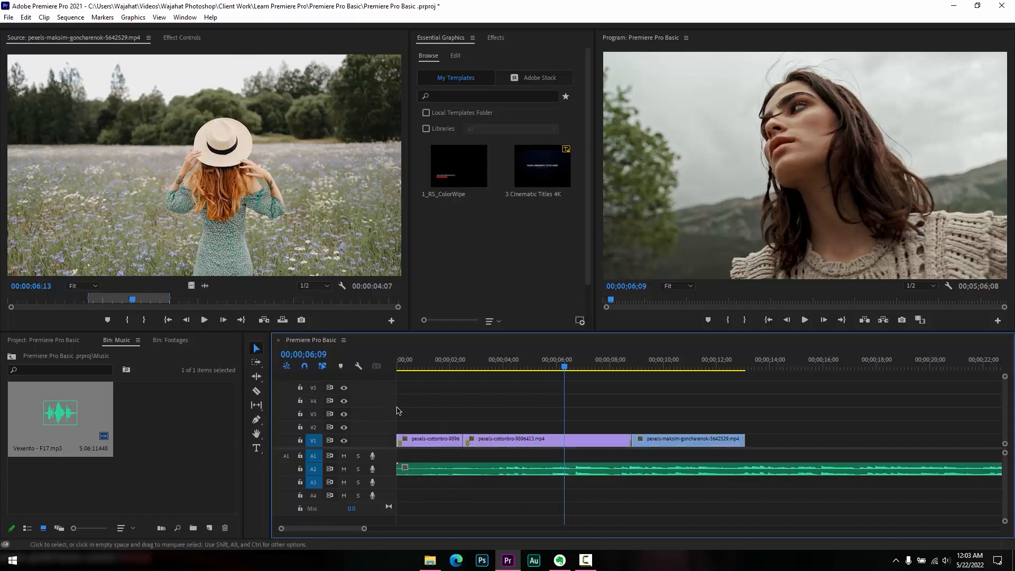
Cut the second V1 clip and the A2 music with the Razor tool at about 7 seconds and at 00;00;04;17.
left_click(256, 392)
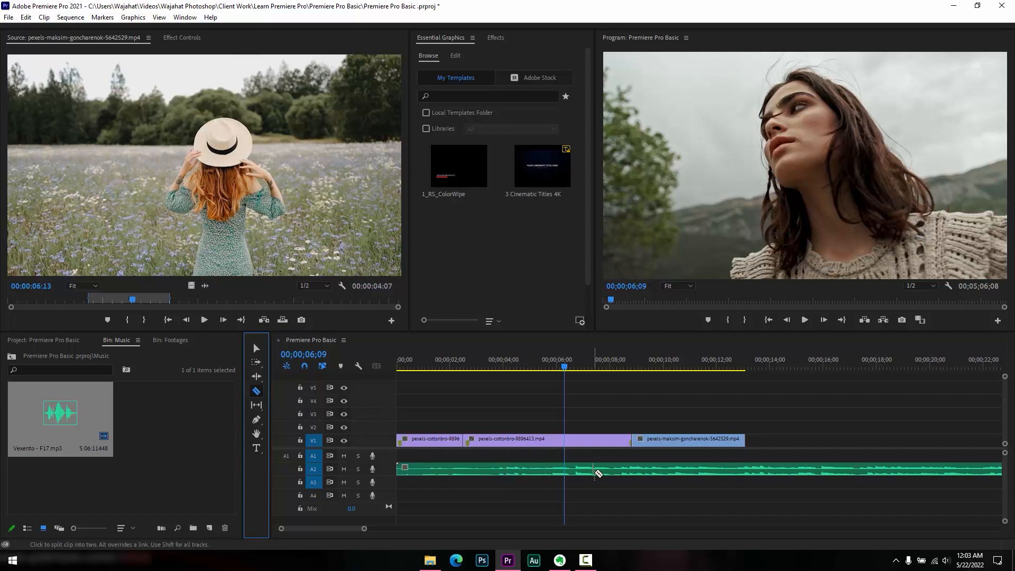
left_click(582, 441)
left_click(582, 469)
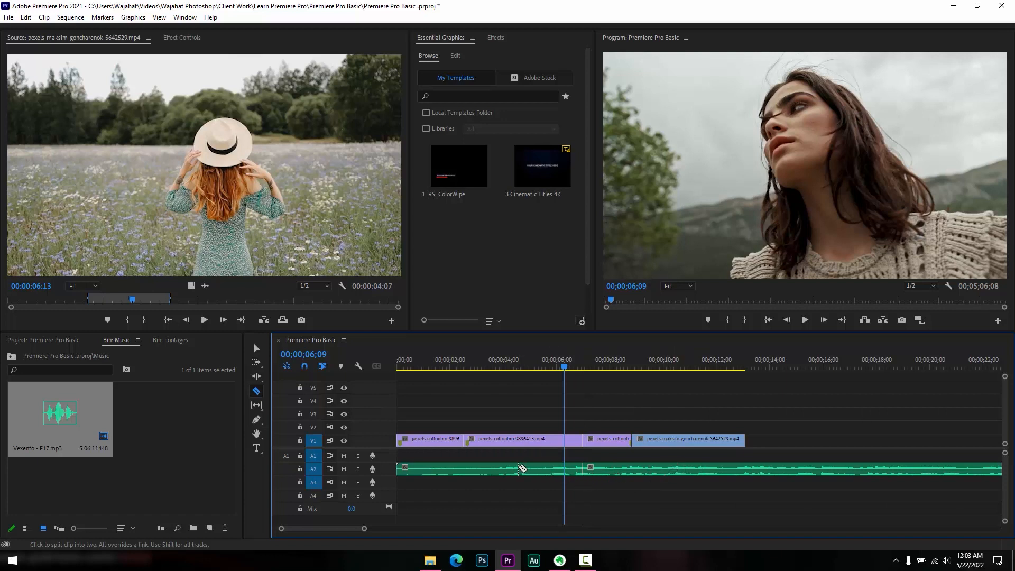
left_click(517, 469)
left_click(518, 440)
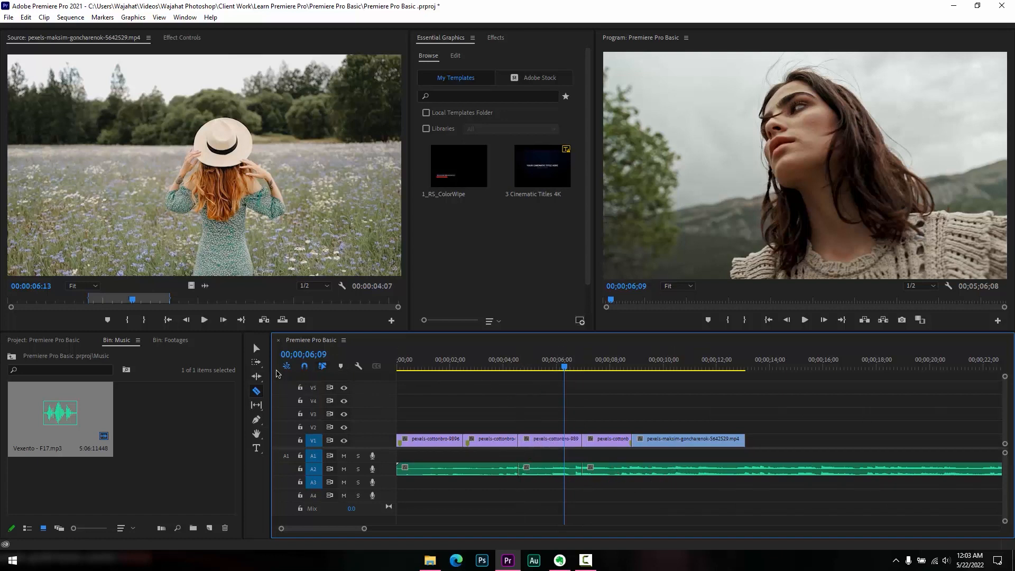
Select everything from the third V1 clip onward with Track Select Forward, and ever fewer clips toward the sequence start with Track Select Backward.
left_click(257, 363)
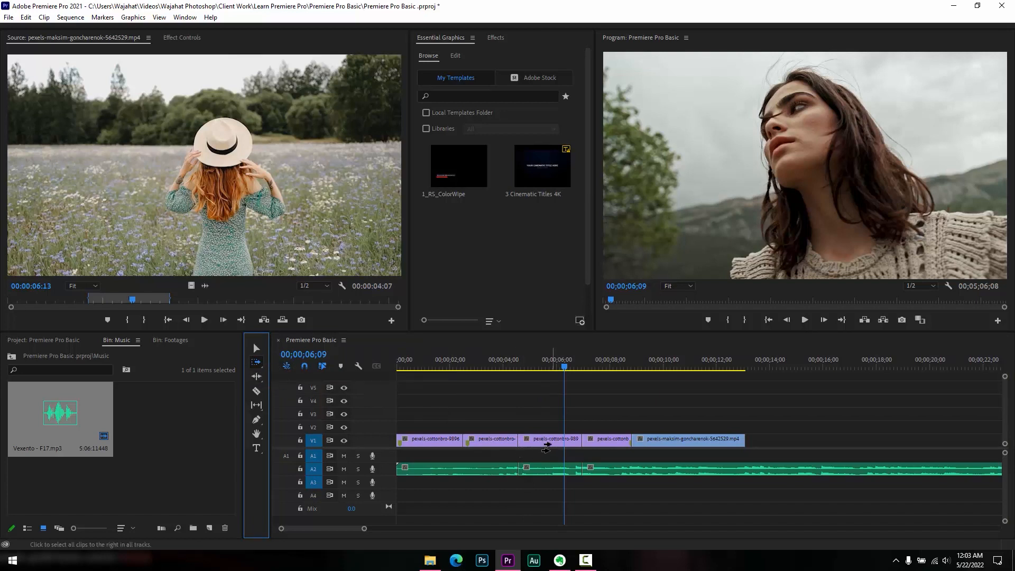
left_click(546, 448)
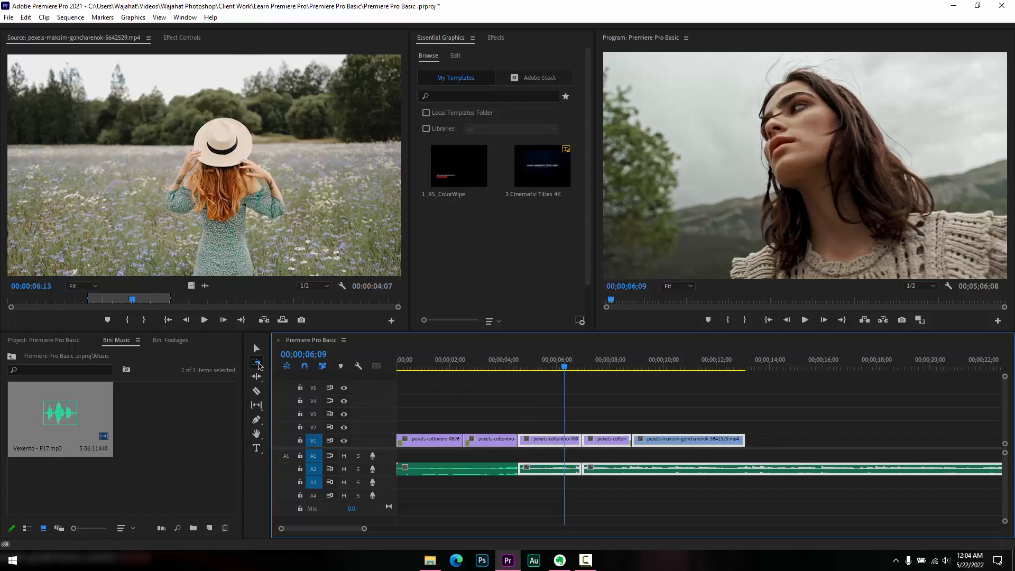
left_click(257, 363)
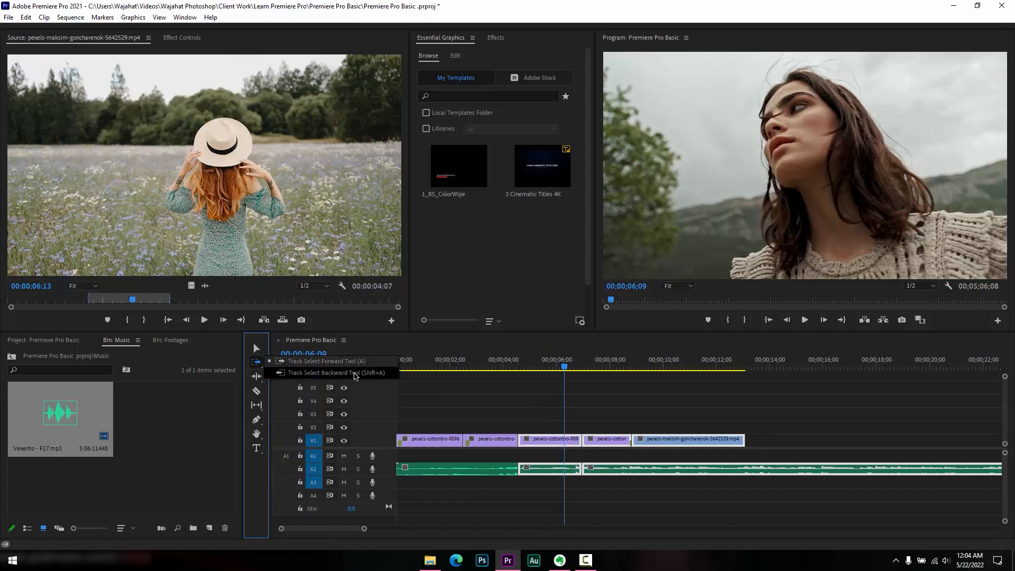
left_click(358, 374)
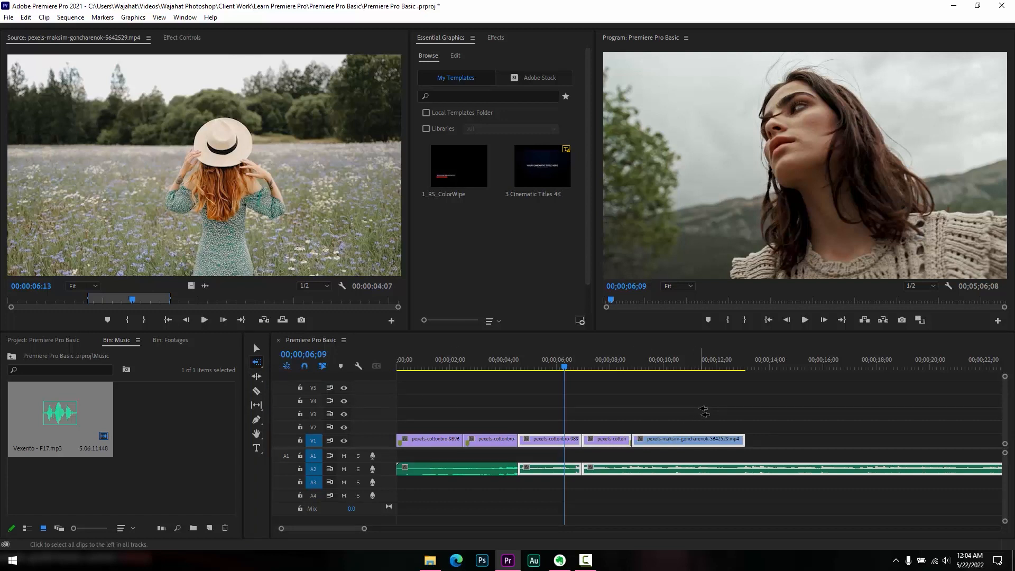
left_click(704, 412)
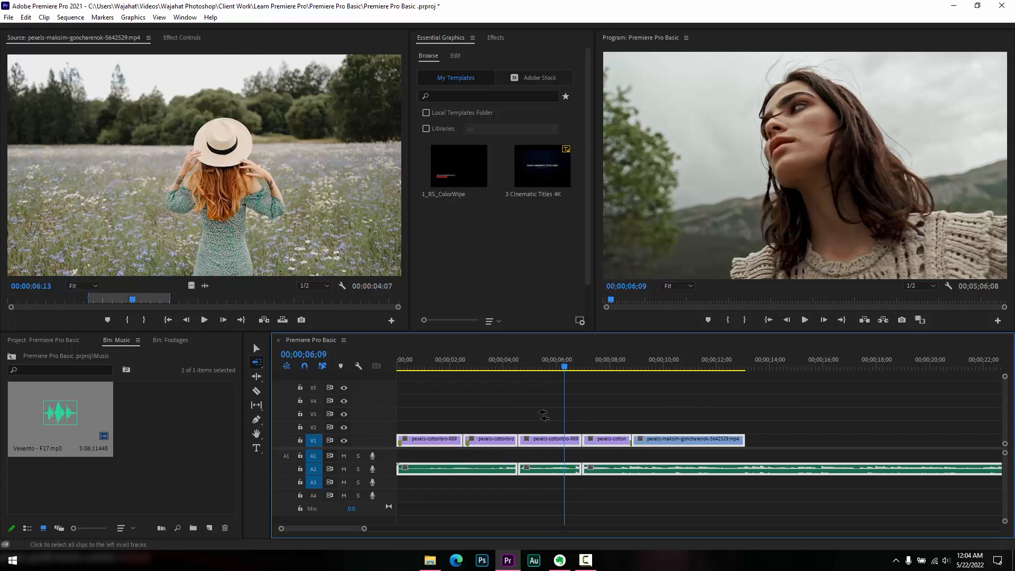
left_click(539, 418)
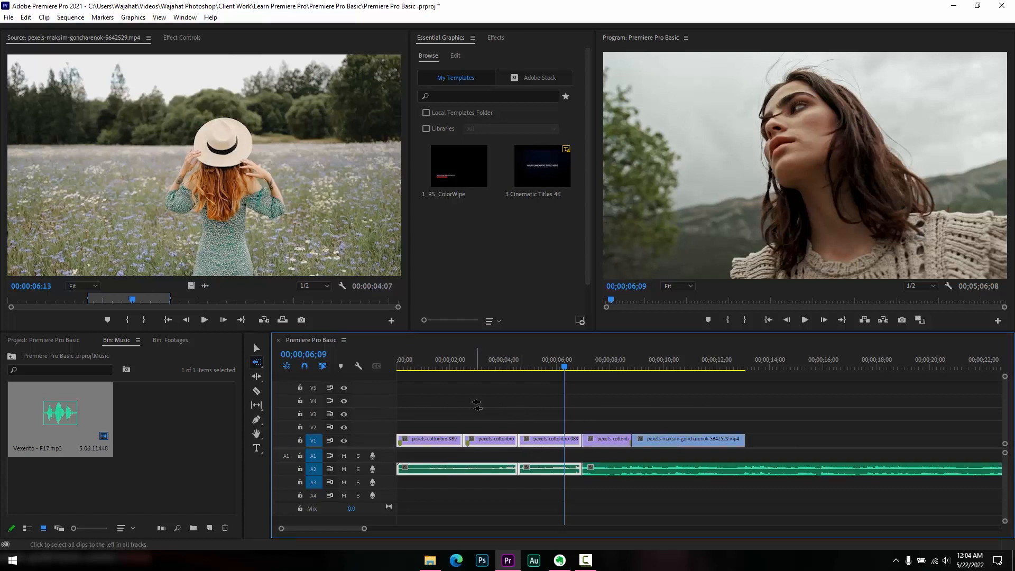
left_click(467, 398)
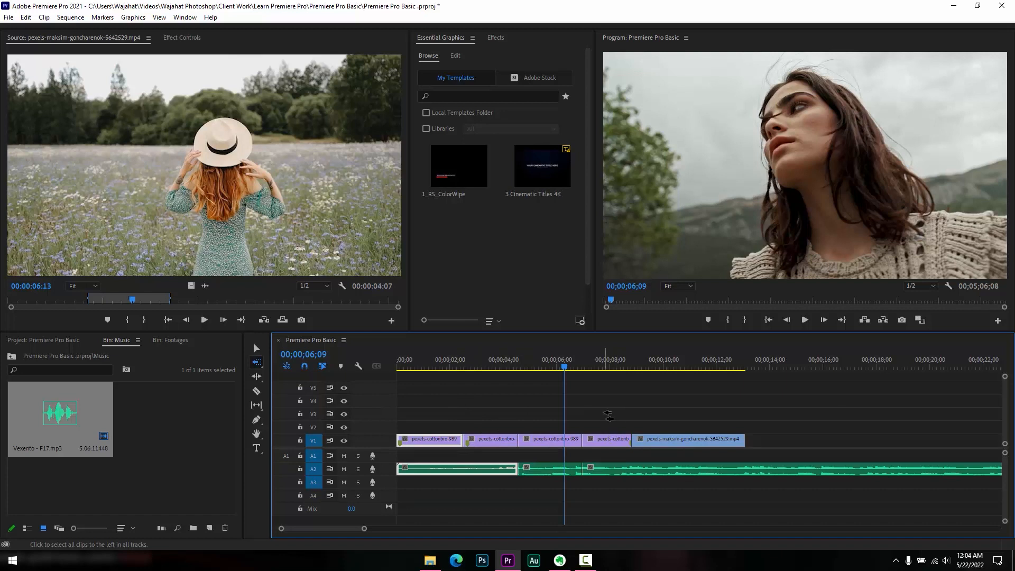
Marquee-select the video and music pieces with the Selection tool, from the third V1 clip onward and from the fourth one onward.
key("v")
left_click(819, 427)
left_click_drag(825, 417, 728, 449)
left_click_drag(868, 419, 580, 497)
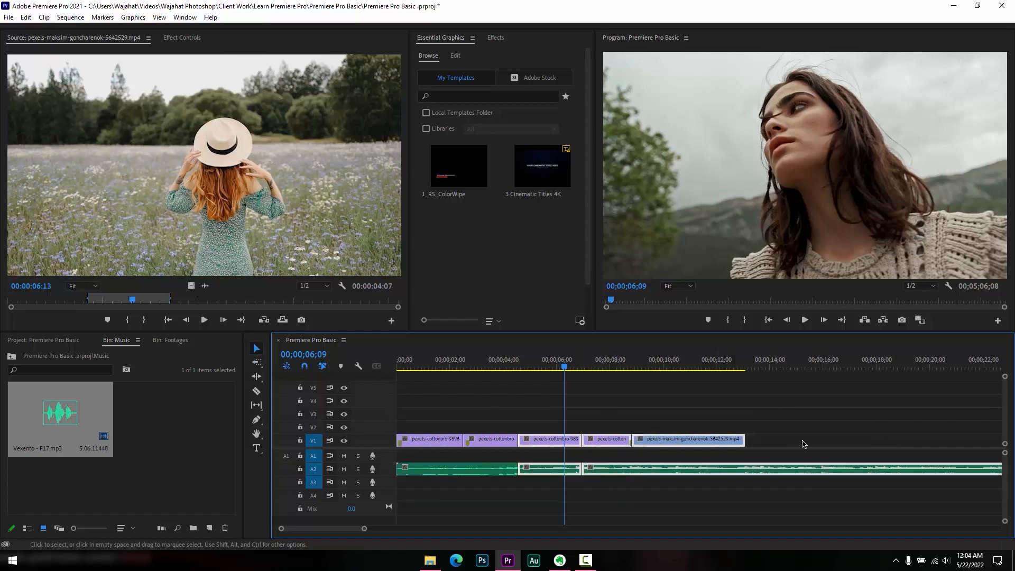
left_click(791, 412)
left_click_drag(796, 402, 611, 505)
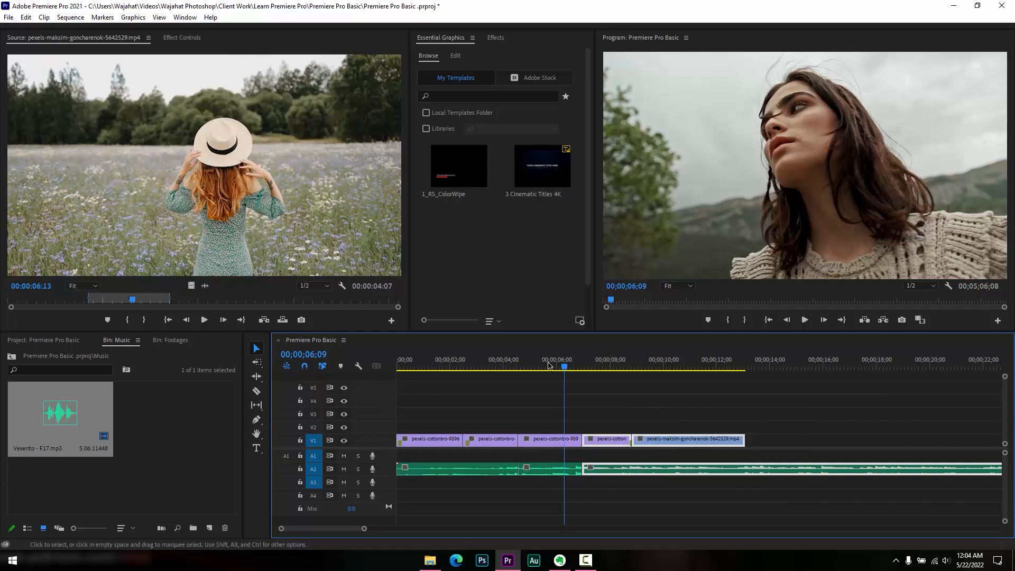
Use the Track Select Backward tool to select everything back from the second V1 clip, and all clips from beyond the last one.
left_click(257, 363)
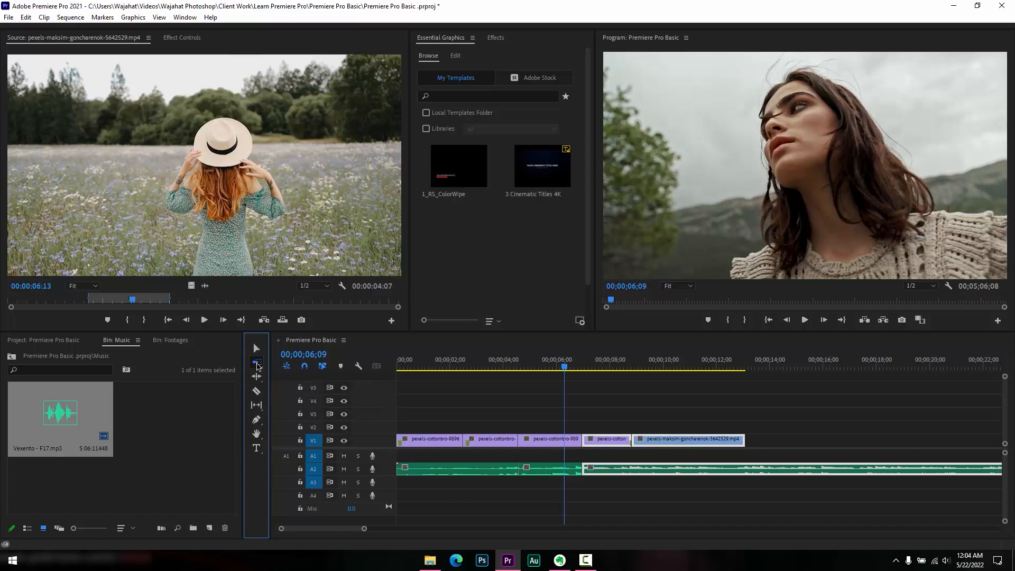
left_click(262, 365)
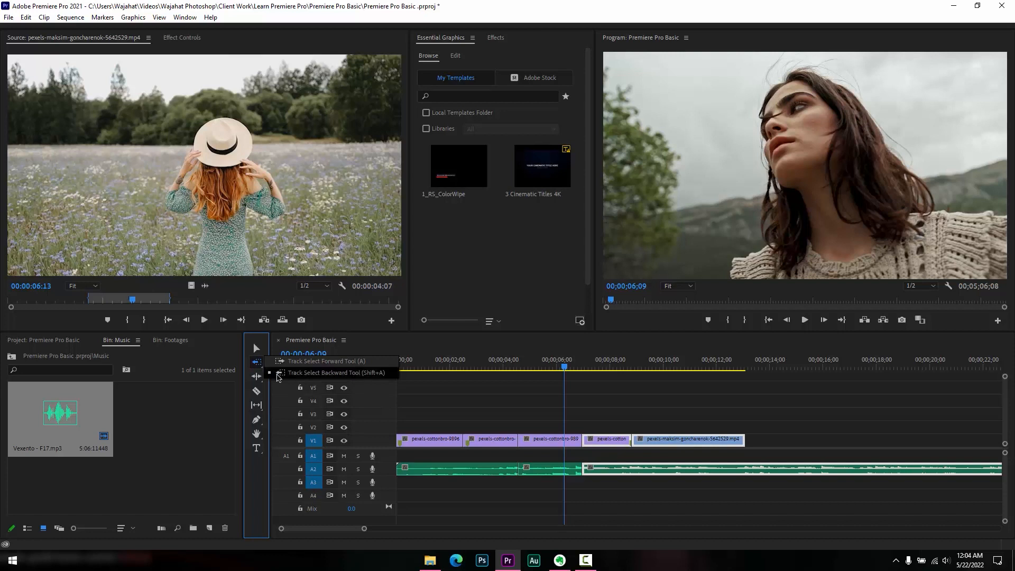
left_click(277, 374)
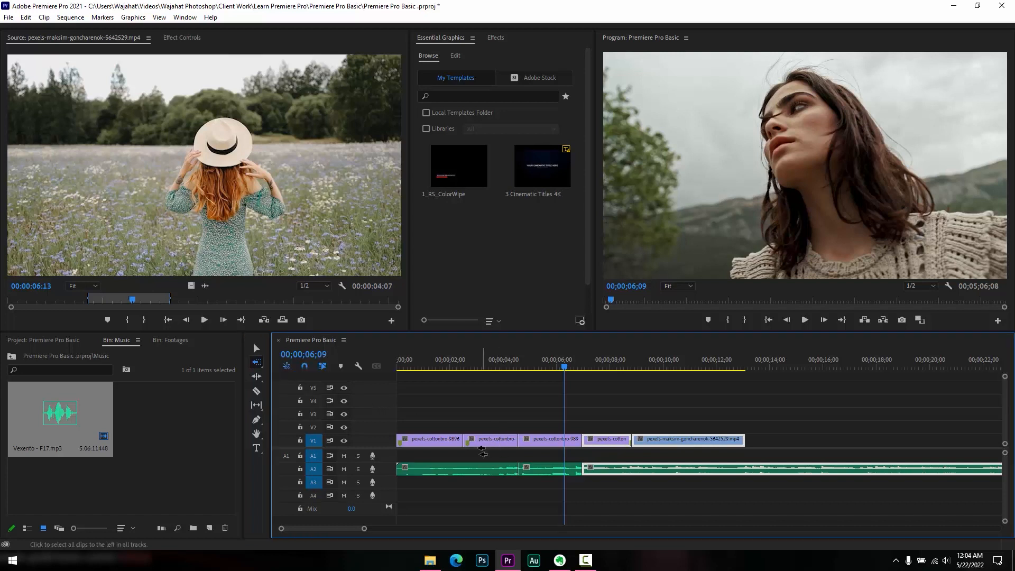
left_click(472, 446)
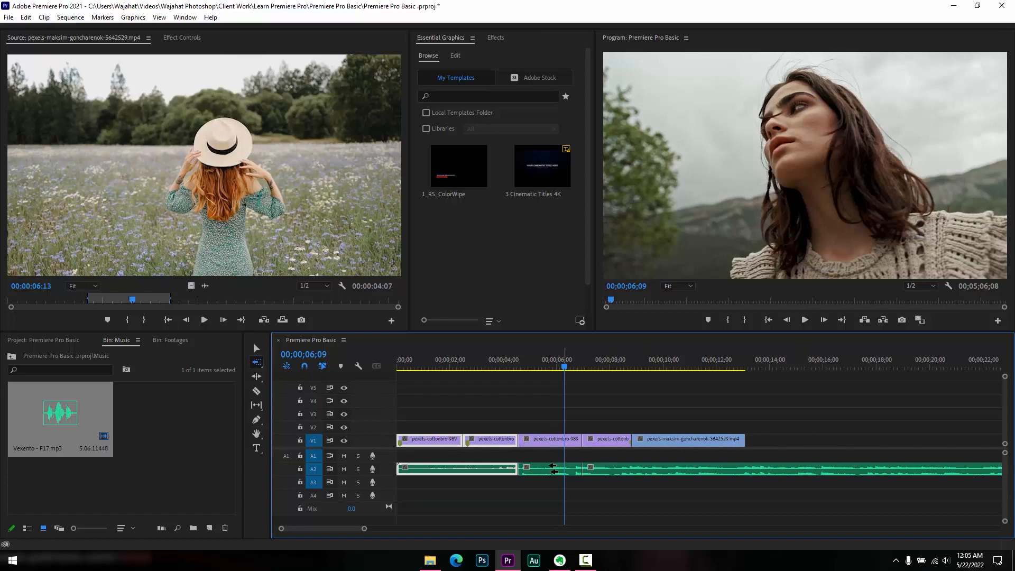
left_click(787, 442)
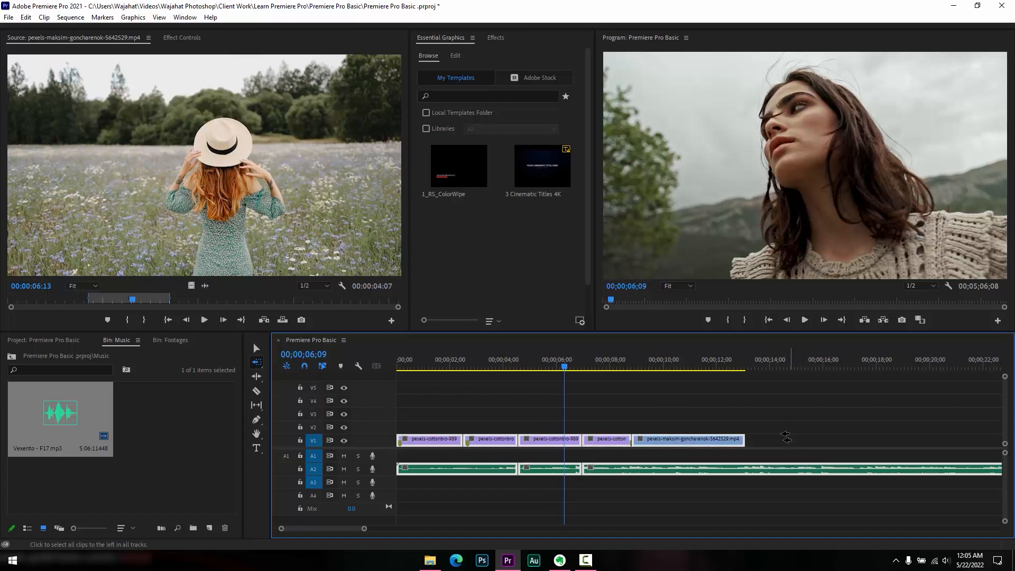
left_click(258, 365)
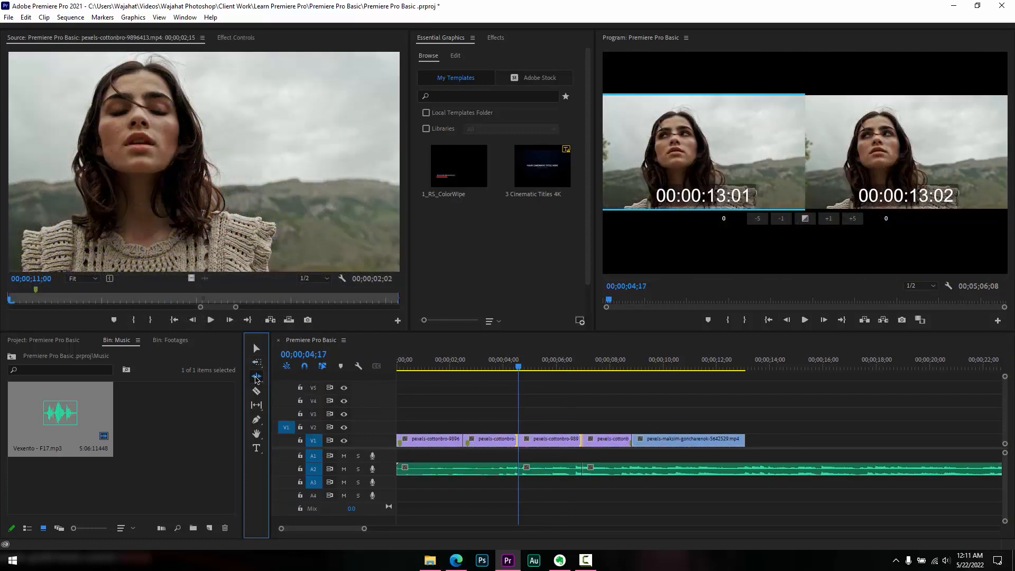
Trim the start of the third V1 clip with the Selection tool, leaving a gap after the second clip.
left_click(256, 347)
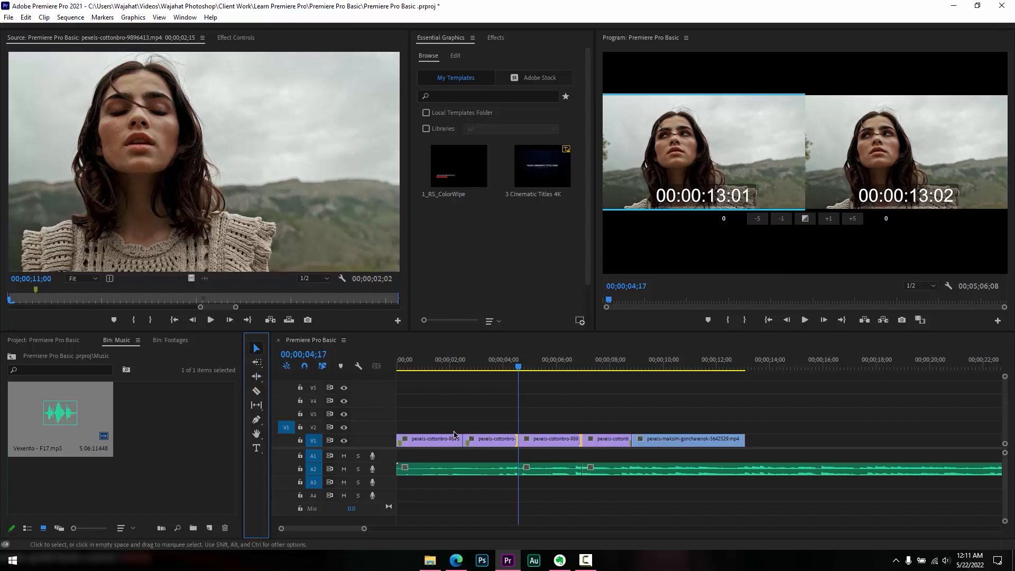
left_click(519, 442)
left_click_drag(520, 443, 540, 441)
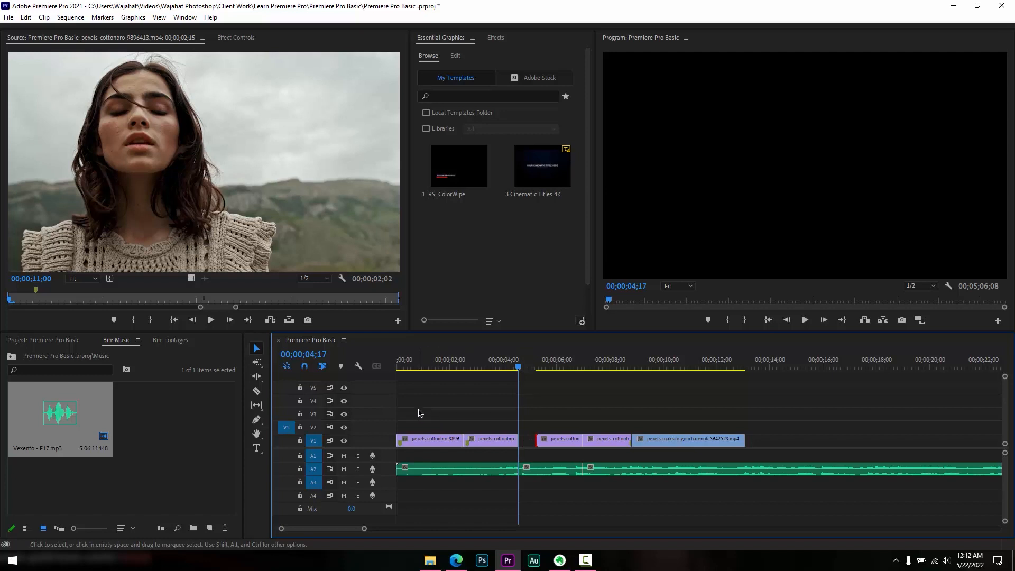
Shift the first two V1 clips against the third to close the gap, and move all video clips back to the sequence start.
left_click_drag(418, 409, 519, 432)
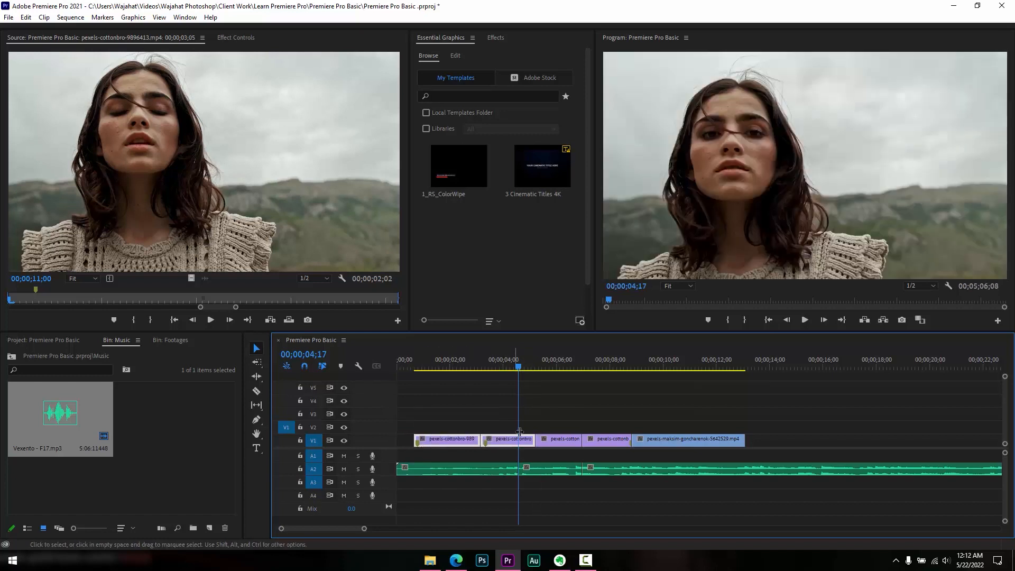
left_click_drag(461, 409, 649, 448)
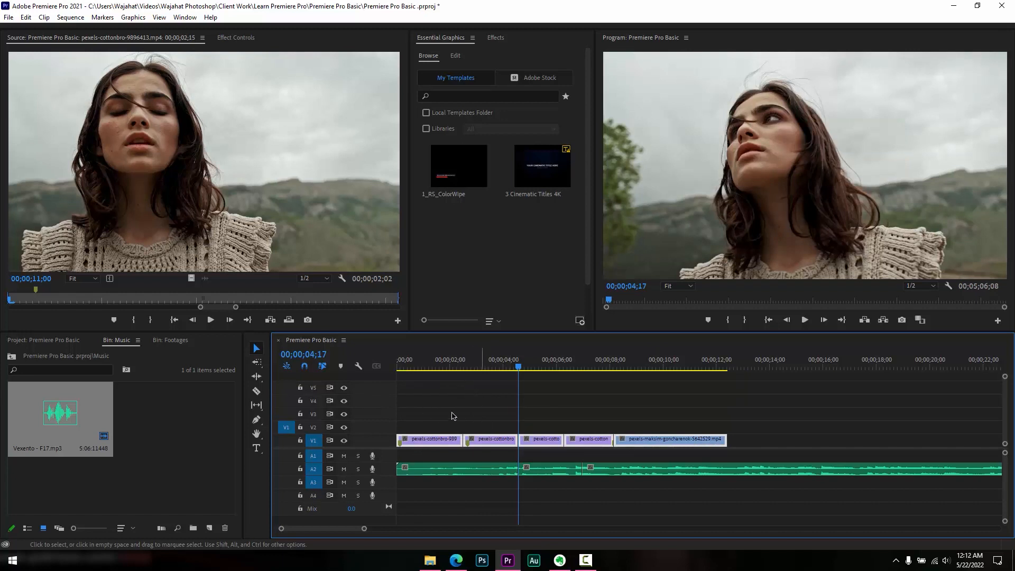
Undo the last trims and moves so the third V1 clip regains its full length and the clips their positions.
key("ctrl+z")
key("ctrl+z")
key("ctrl+z")
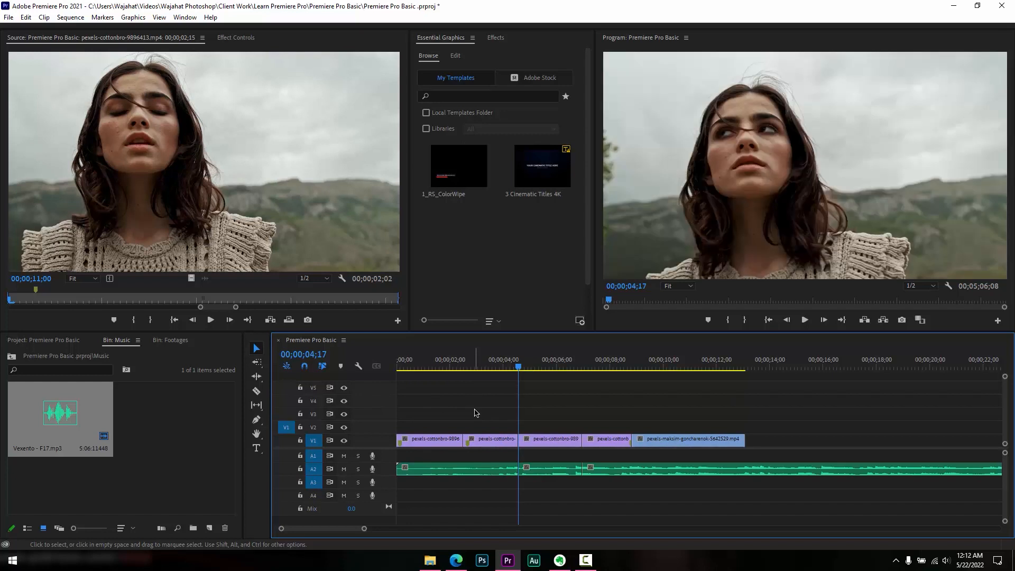
Try the Ripple Edit tool by shortening the end of the fourth V1 clip, and undo that trim.
left_click(257, 377)
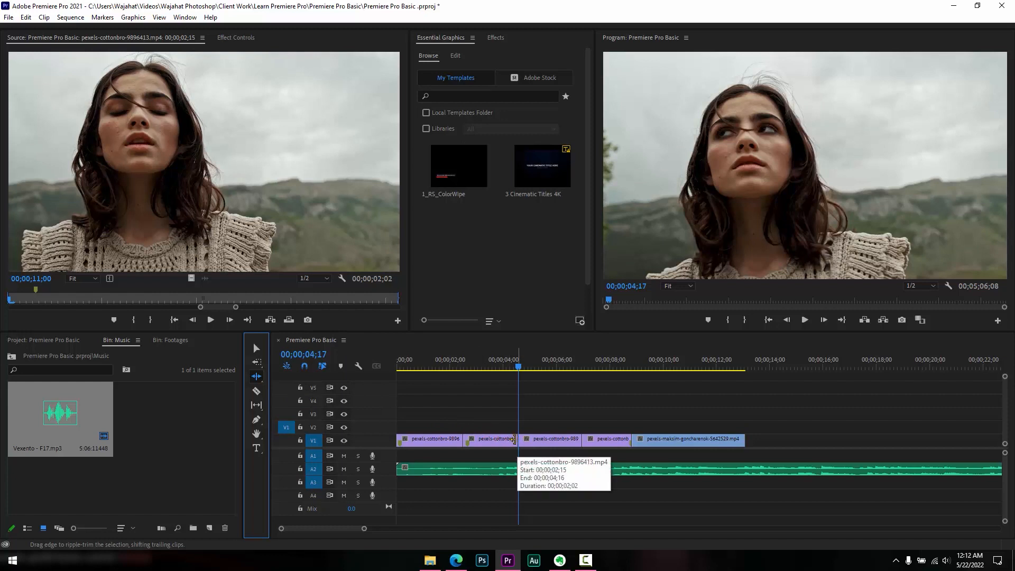
left_click_drag(502, 367, 615, 370)
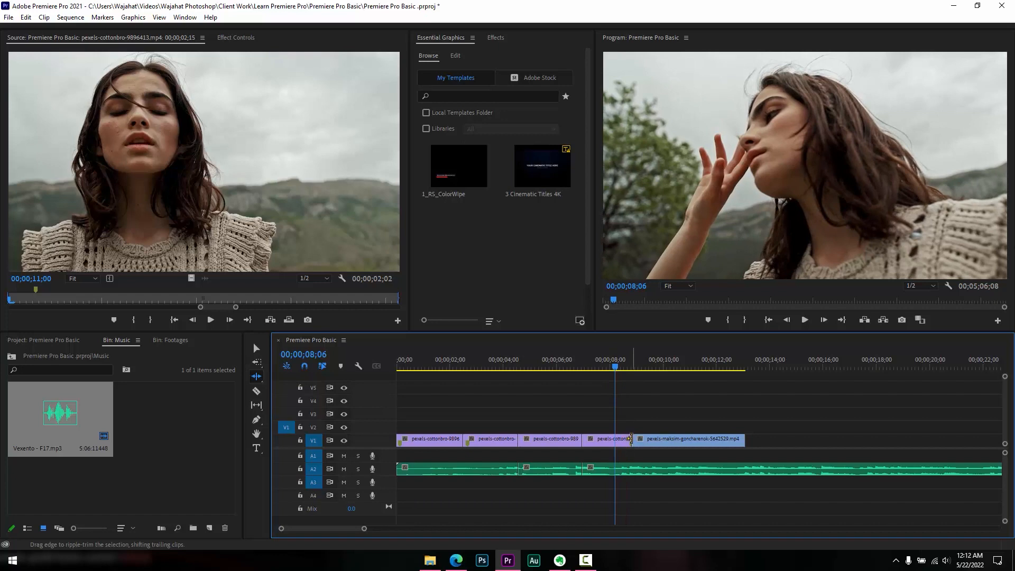
left_click_drag(630, 439, 626, 438)
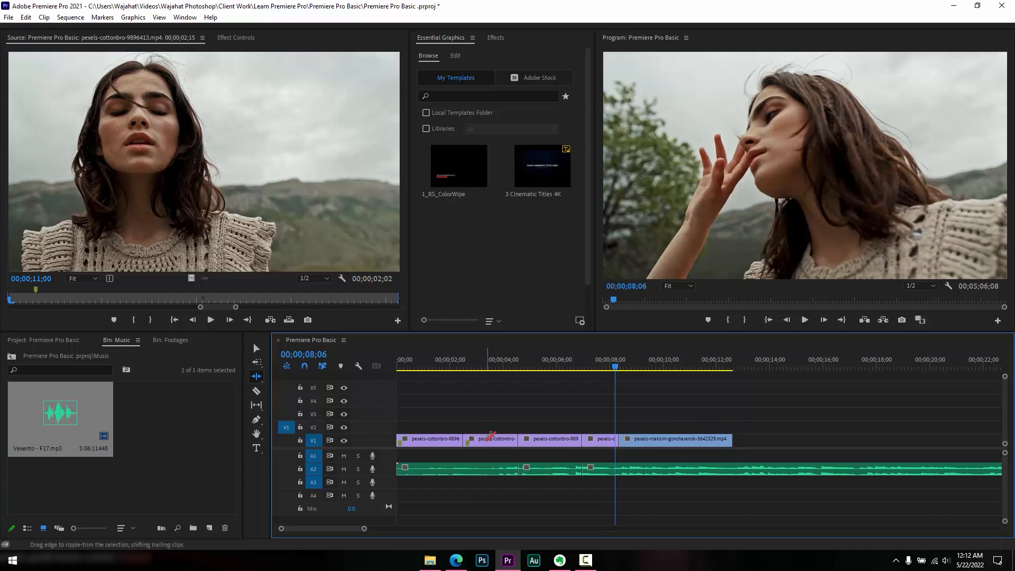
key("ctrl+z")
Trim the end of the fourth V1 clip with the Selection tool for comparison, leaving a gap, and undo it.
left_click(254, 349)
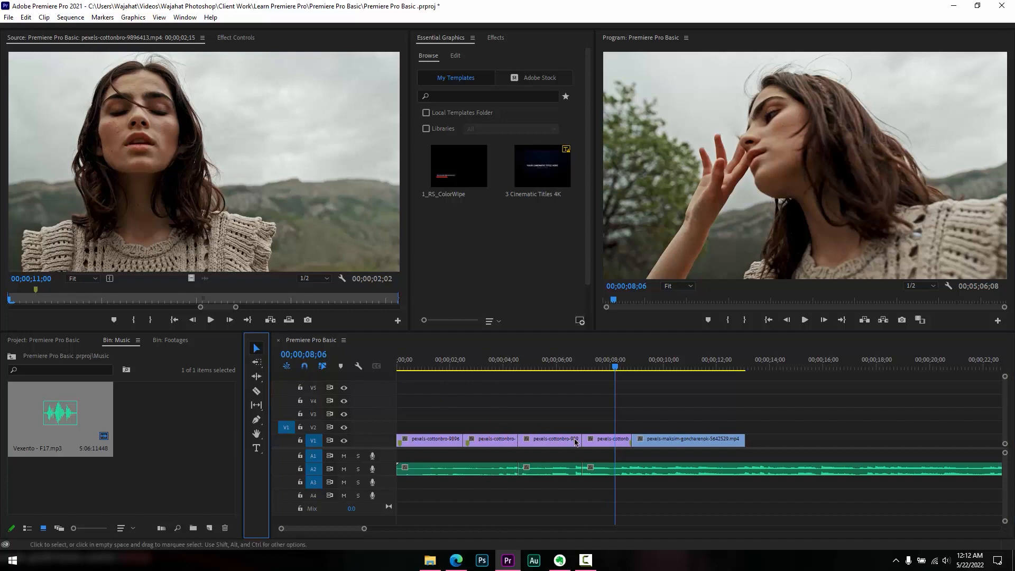
left_click_drag(631, 440, 658, 446)
key("ctrl+z")
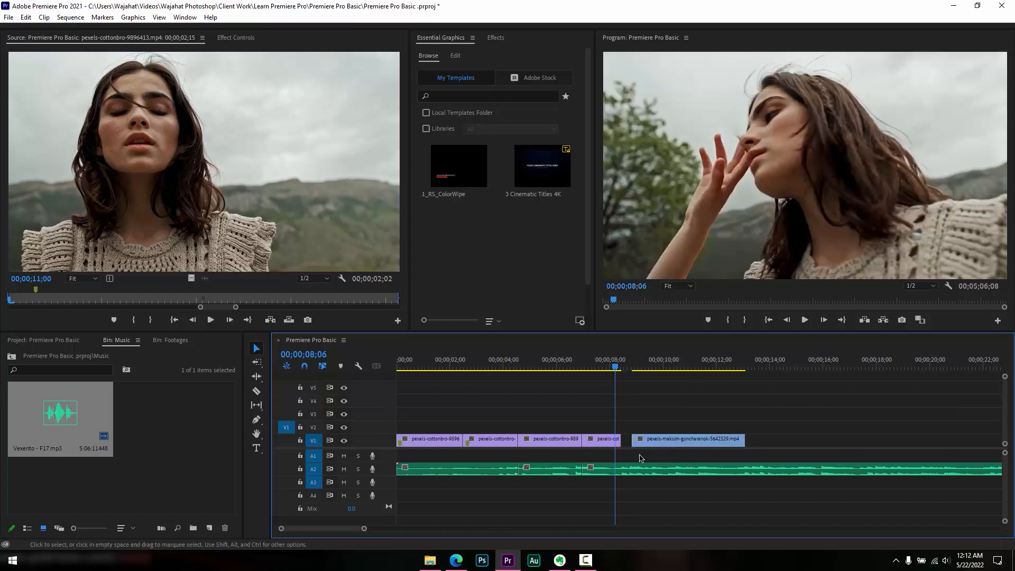
With the Ripple Edit tool, extend the start of the last V1 clip and shorten the end of the fourth one.
left_click(258, 377)
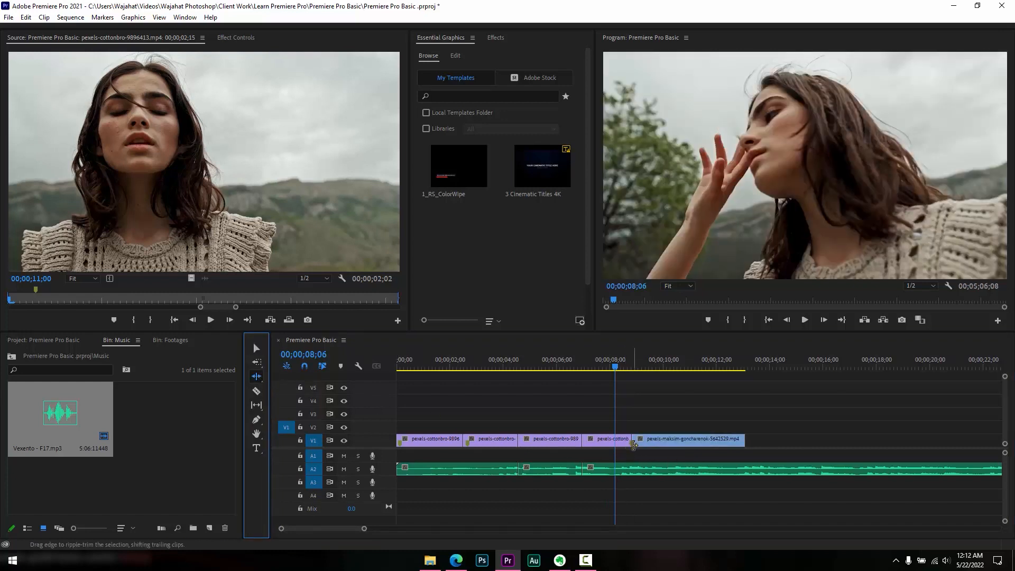
left_click_drag(633, 443, 619, 440)
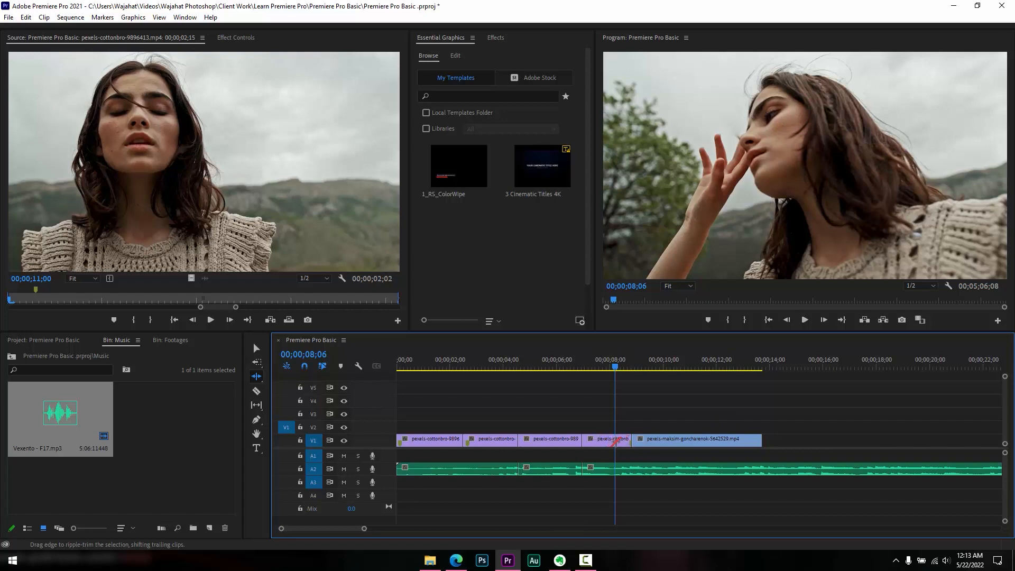
left_click_drag(631, 439, 621, 439)
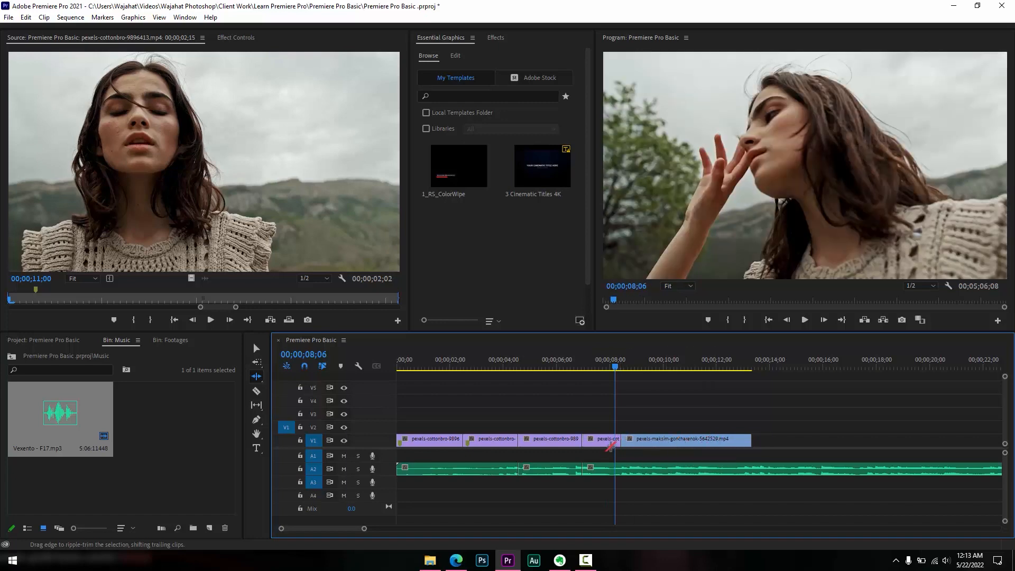
Ripple-extend the end of the second music piece, pushing the following clips to about 10 seconds, and close the resulting gap on V1 again.
left_click_drag(575, 440, 496, 442)
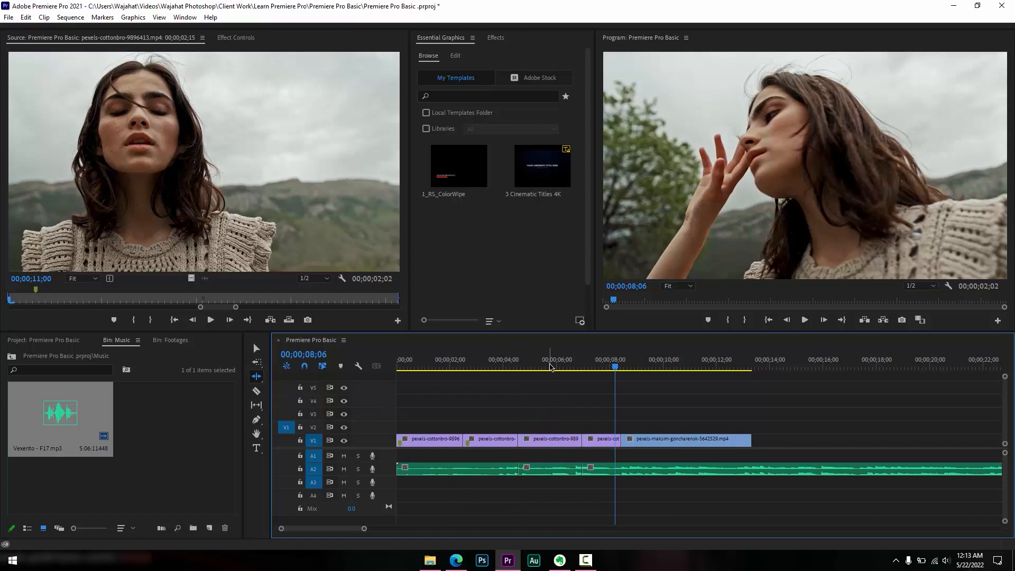
left_click_drag(581, 469, 664, 469)
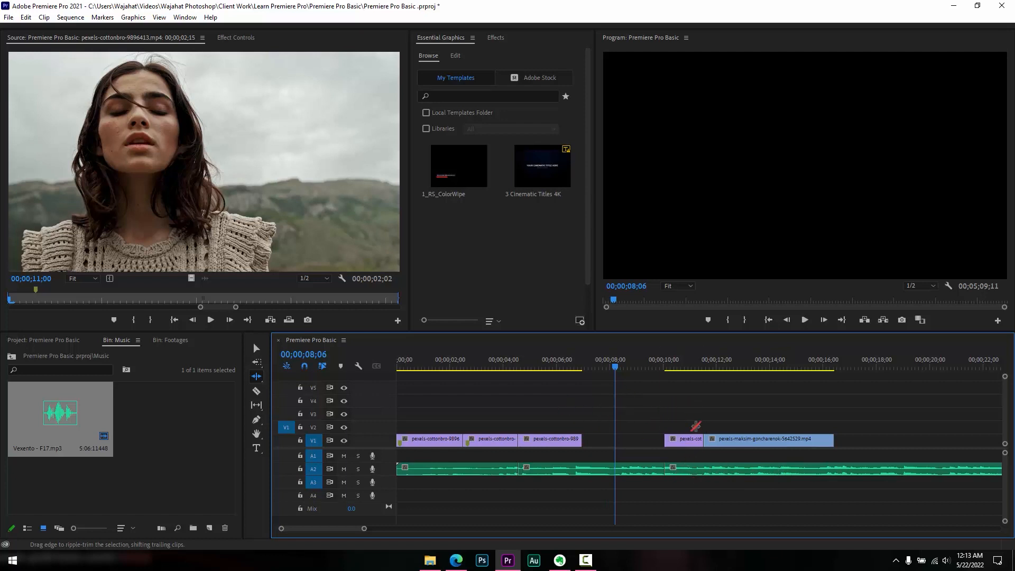
left_click(668, 439)
left_click_drag(661, 441, 605, 438)
left_click(601, 434)
key("Delete")
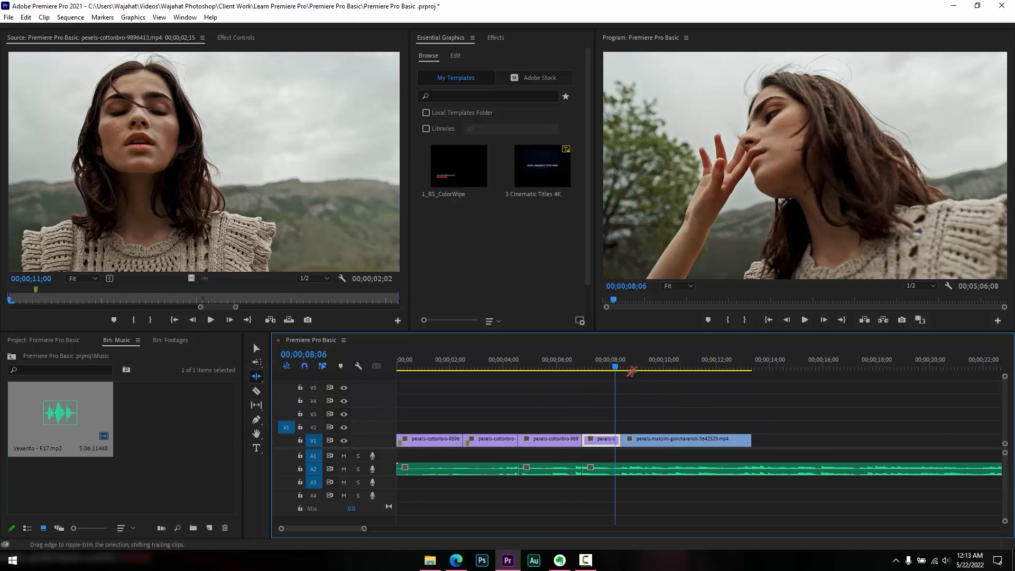
Move the playhead to 00;00;10;01 and select the last V1 clip together with the fourth one using the Selection tool.
left_click_drag(615, 368, 664, 366)
key("v")
left_click(667, 439)
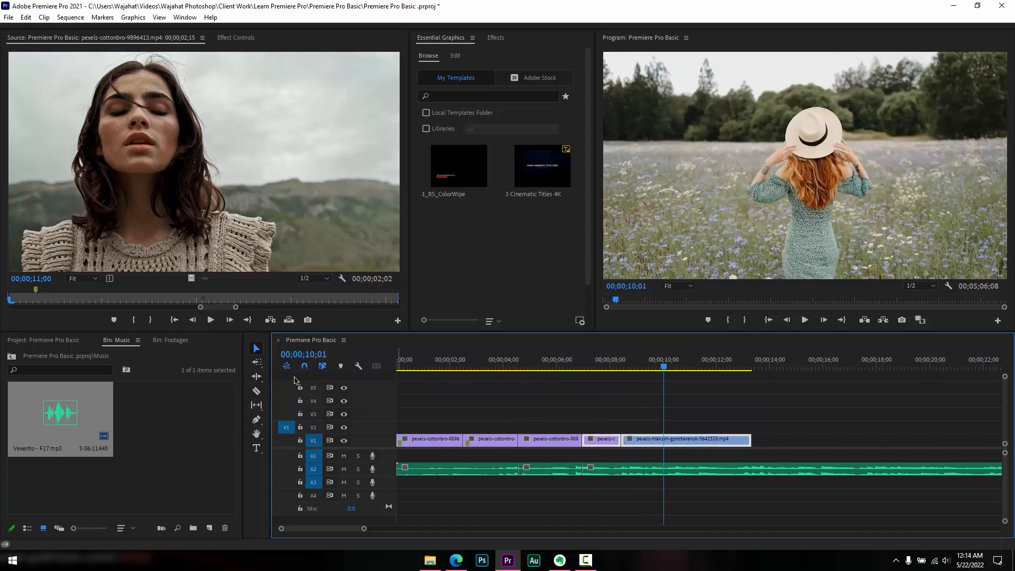
left_click(259, 378)
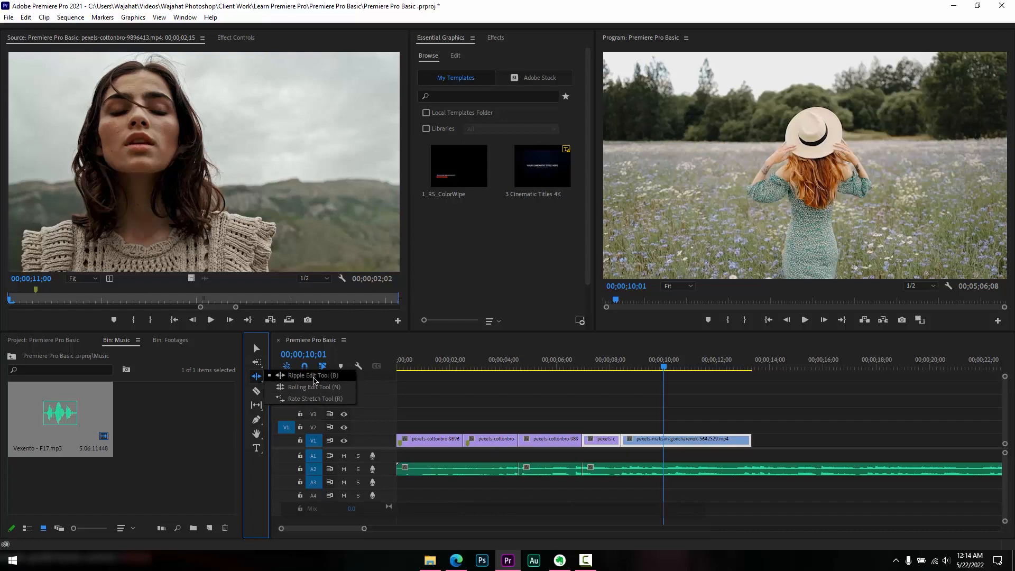
left_click(618, 409)
key("v")
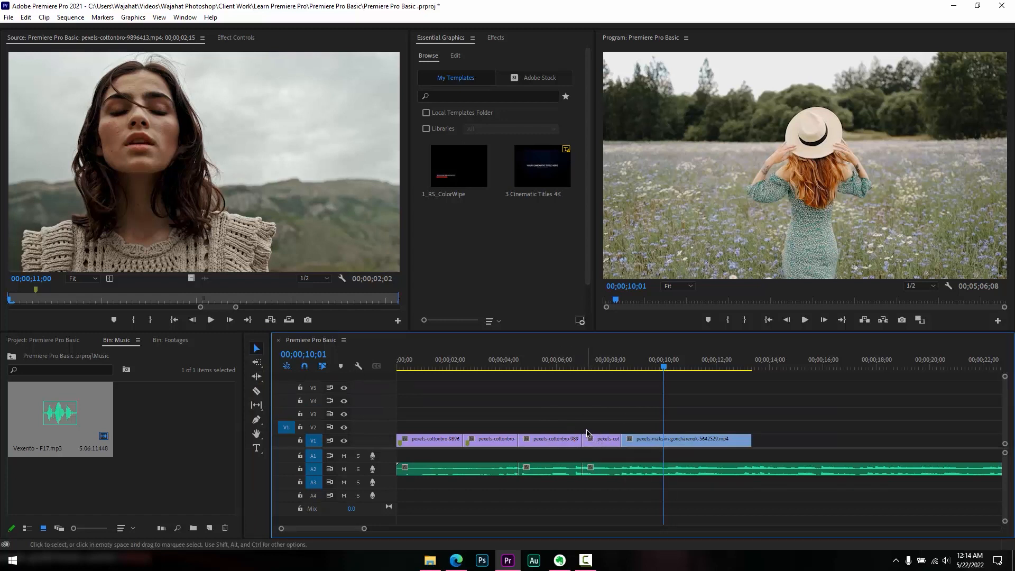
Try a Rolling Edit on the cut between the second and third V1 clips, and undo it.
left_click(257, 376)
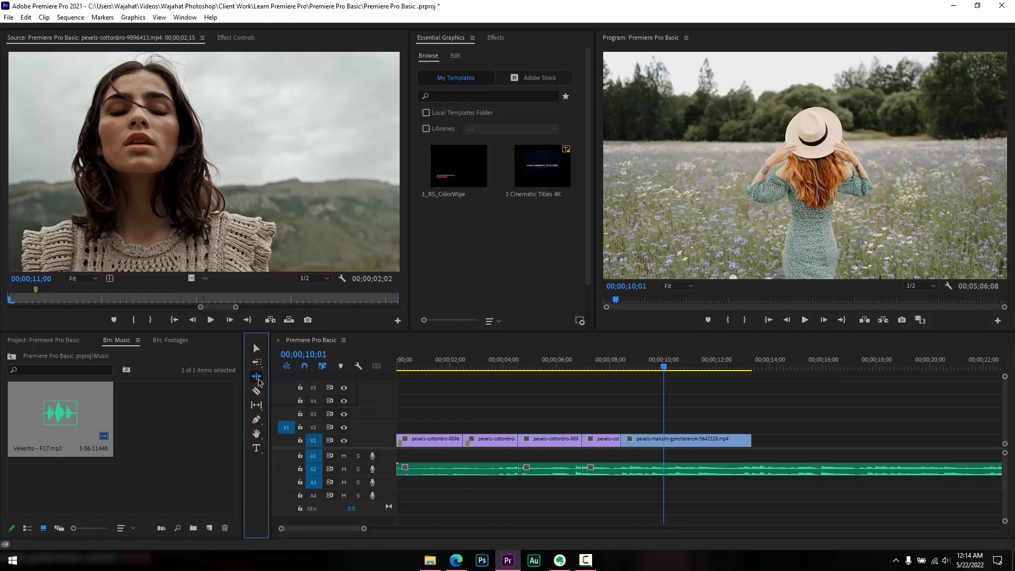
left_click(311, 391)
left_click(518, 438)
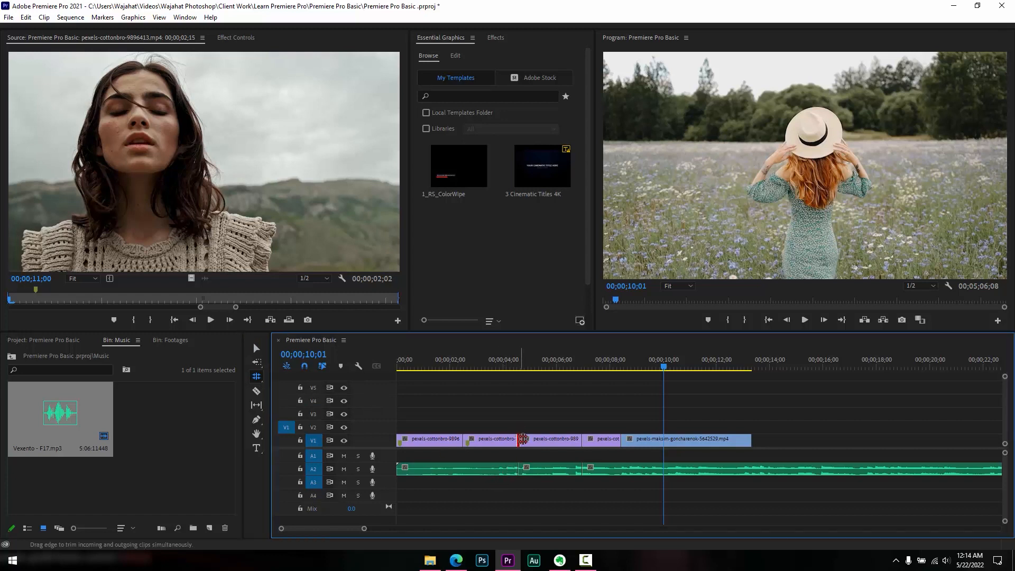
left_click_drag(522, 438, 571, 438)
key("ctrl+z")
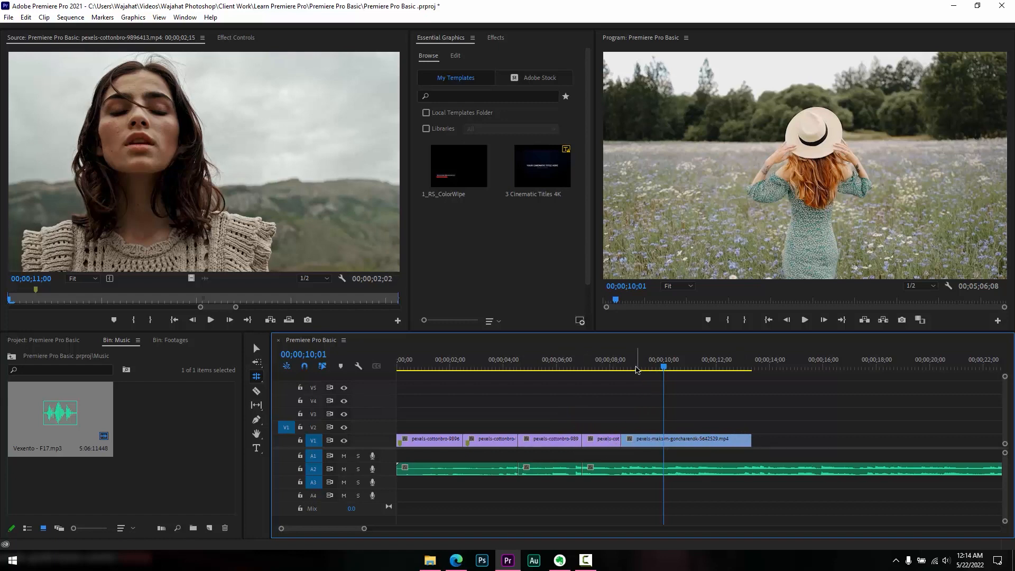
Roll the cut between the fourth V1 clip and the last clip about one second later.
left_click_drag(636, 368, 609, 369)
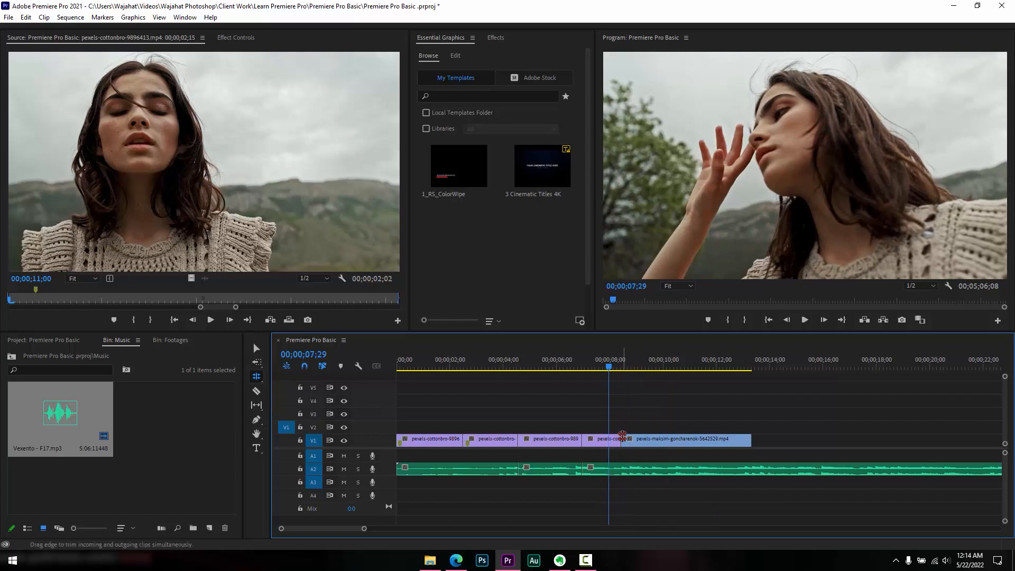
left_click_drag(622, 440, 648, 440)
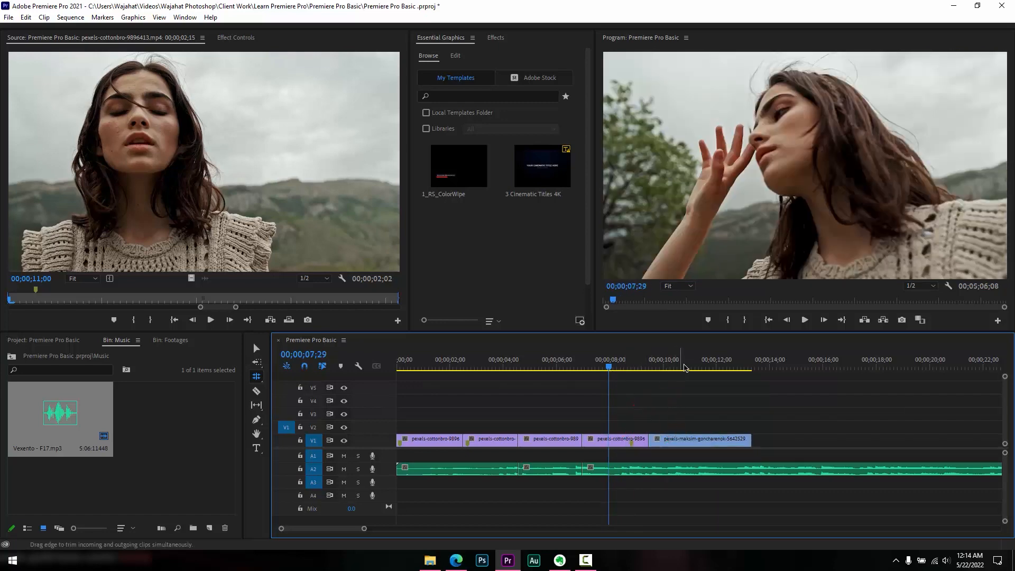
key("ctrl+r")
key("Escape")
key("Right")
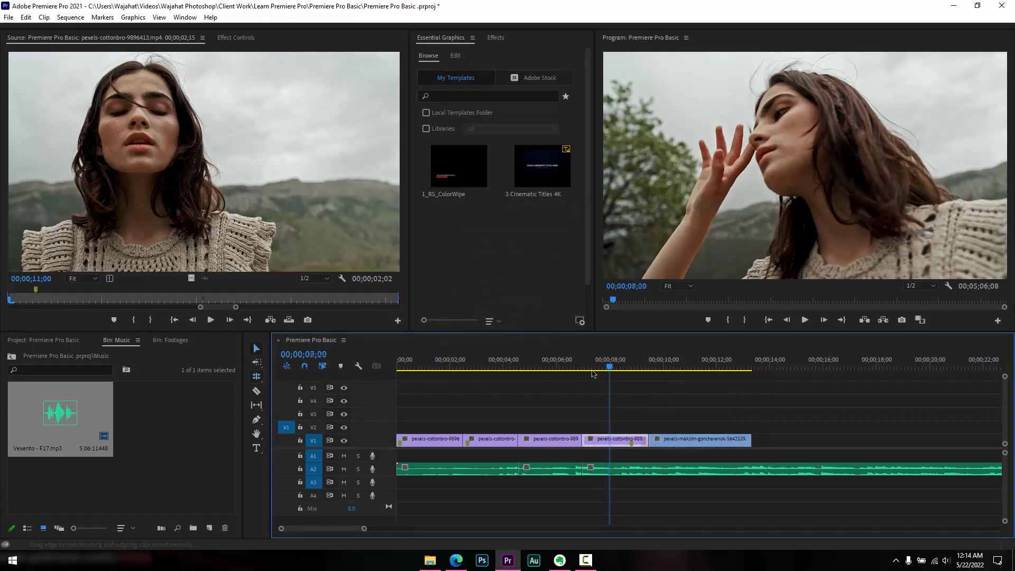
Use the Rolling Edit tool to move the cut before the last V1 clip to about 00;00;11;01.
key("v")
left_click(602, 436)
left_click(257, 376)
left_click(256, 376)
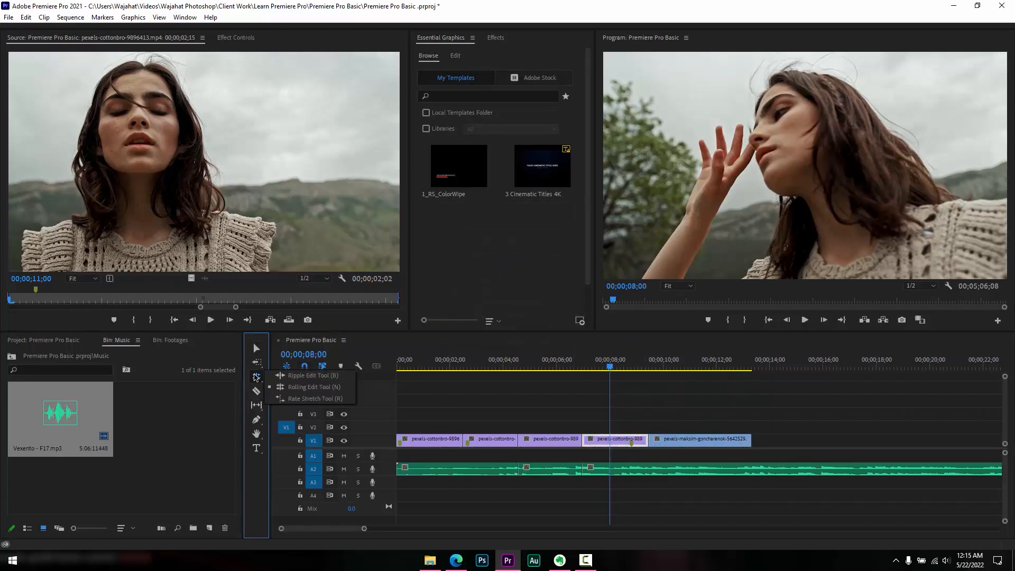
left_click(309, 387)
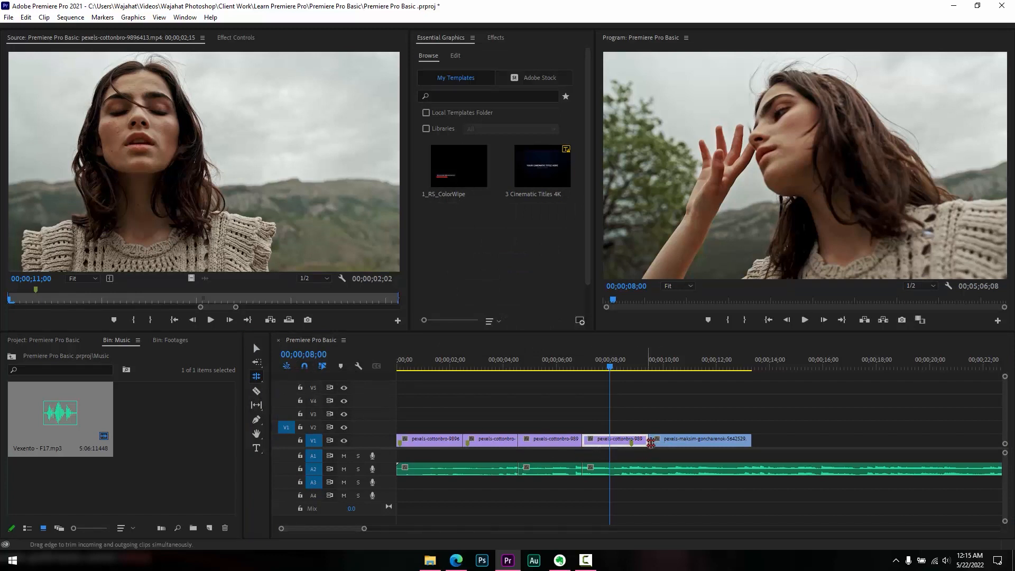
left_click_drag(647, 442, 613, 440)
left_click_drag(647, 440, 696, 439)
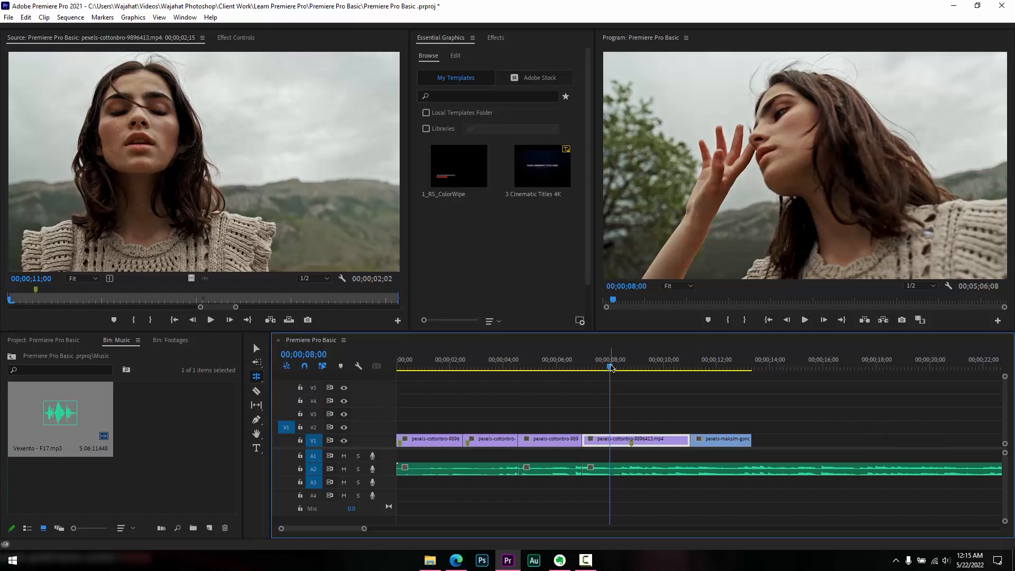
Scrub the sequence from its start to about 00;00;08;02 to review the clips.
left_click_drag(608, 364, 474, 387)
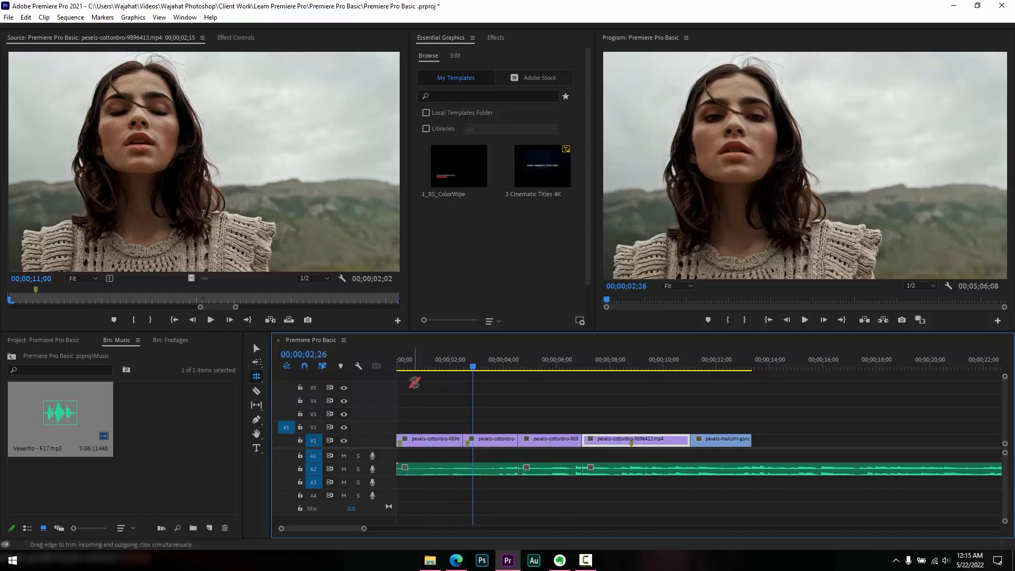
left_click(396, 368)
left_click_drag(397, 368, 611, 369)
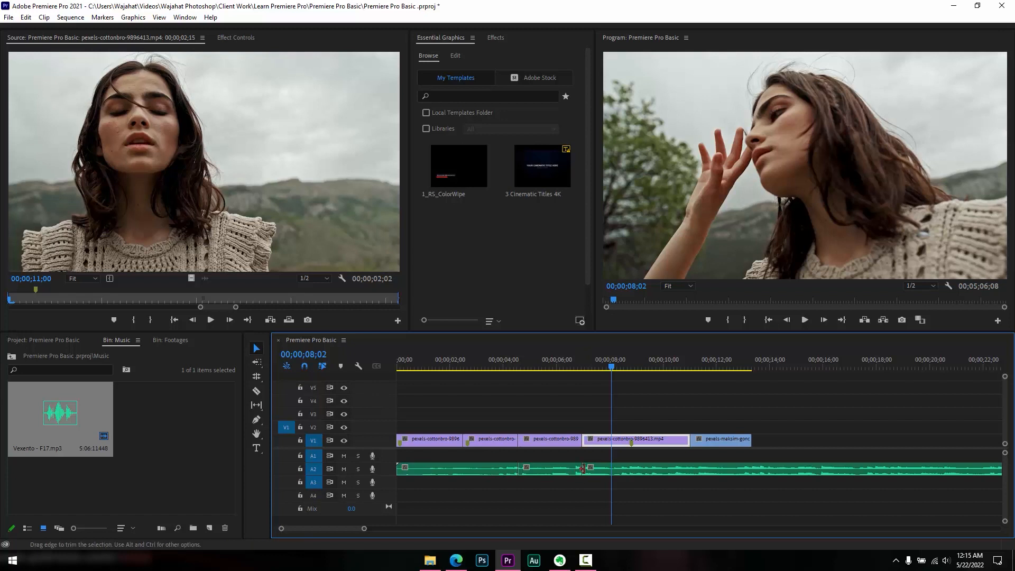
Join the through edits at both cuts in the music on audio track A2.
right_click(582, 469)
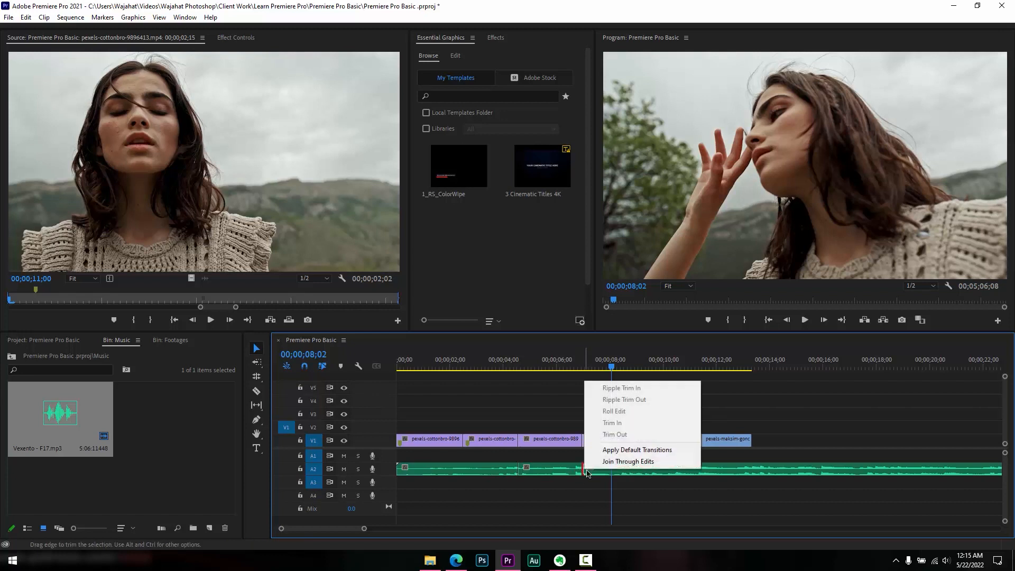
left_click(659, 463)
right_click(519, 470)
left_click(581, 465)
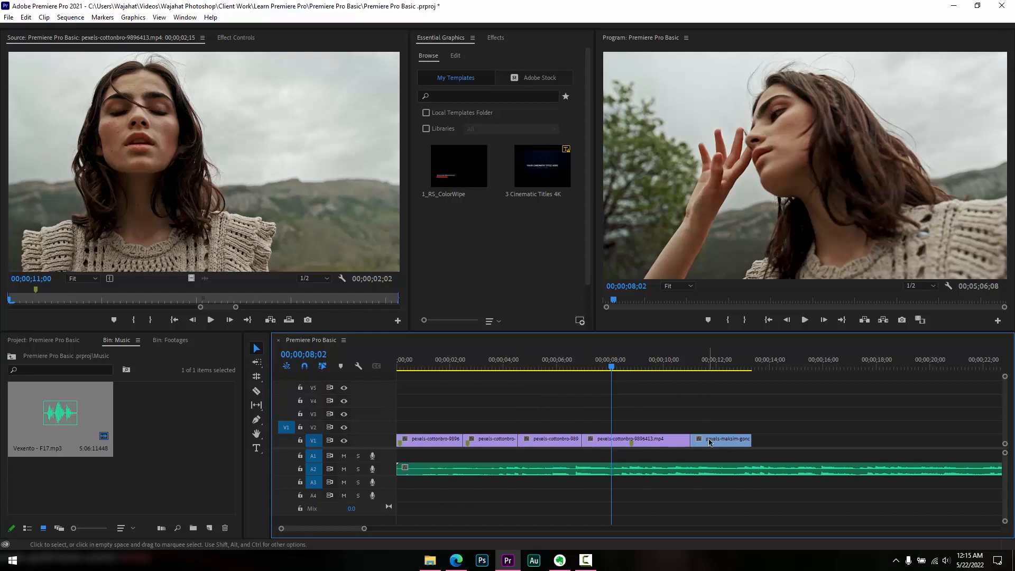
Extend the last V1 clip with the Rate Stretch tool, slowing it to about 39.2% speed.
left_click(257, 377)
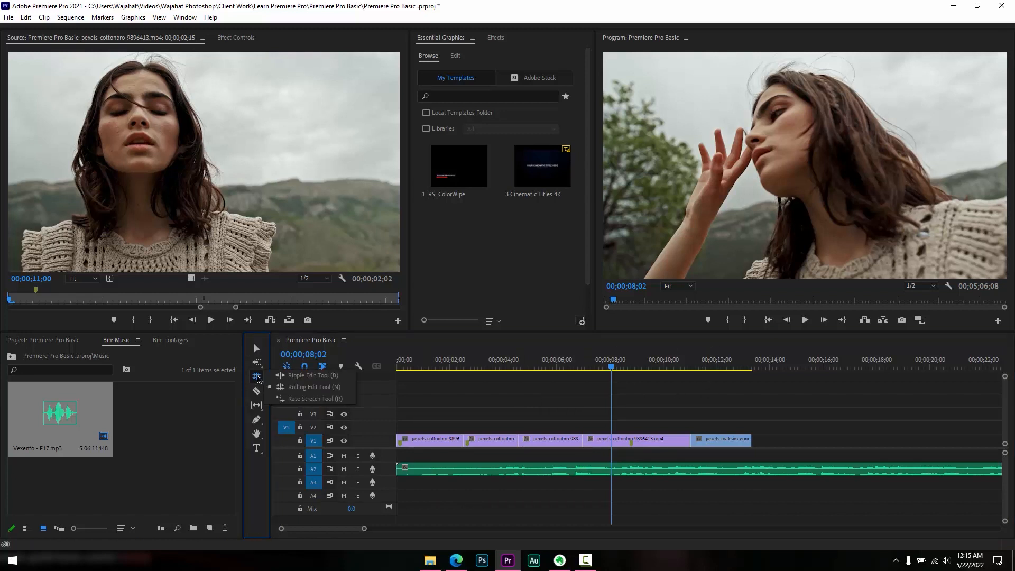
left_click(318, 400)
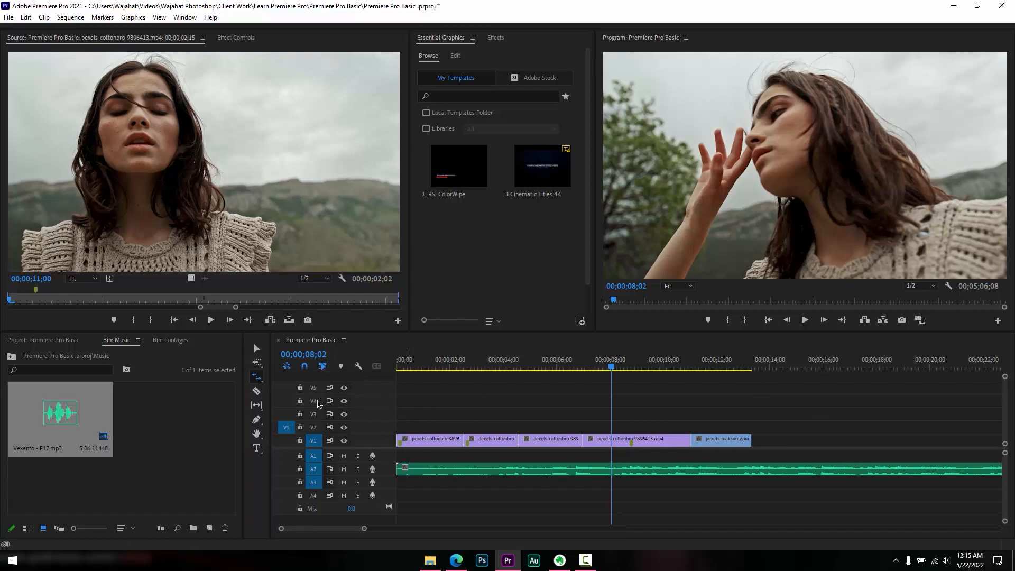
left_click(713, 367)
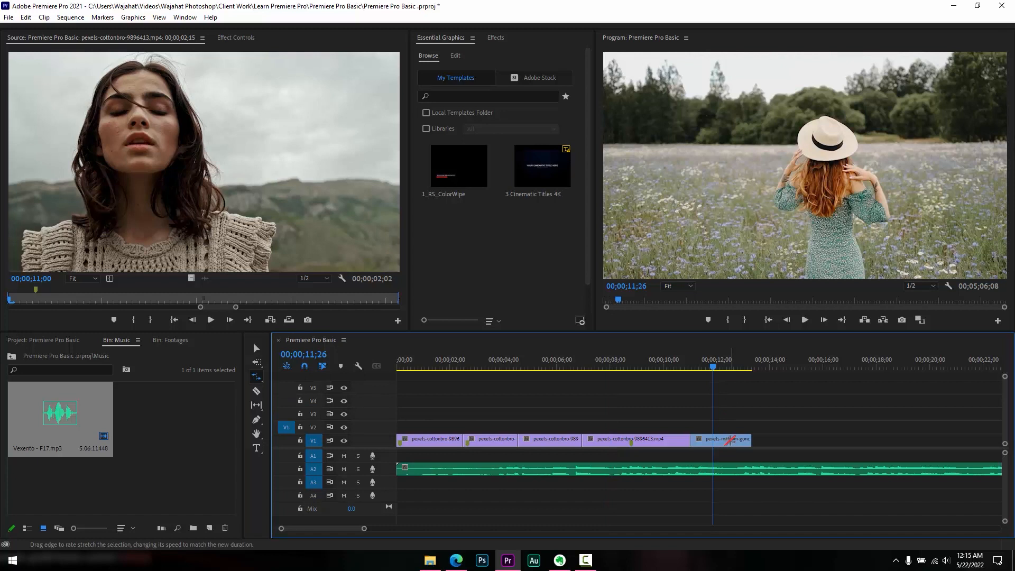
left_click(729, 440)
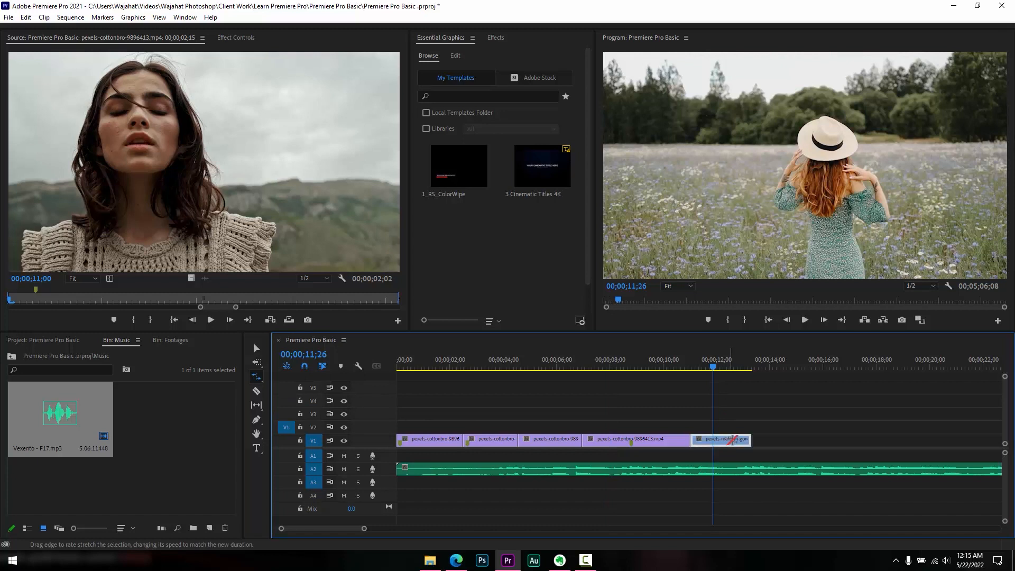
left_click(651, 442)
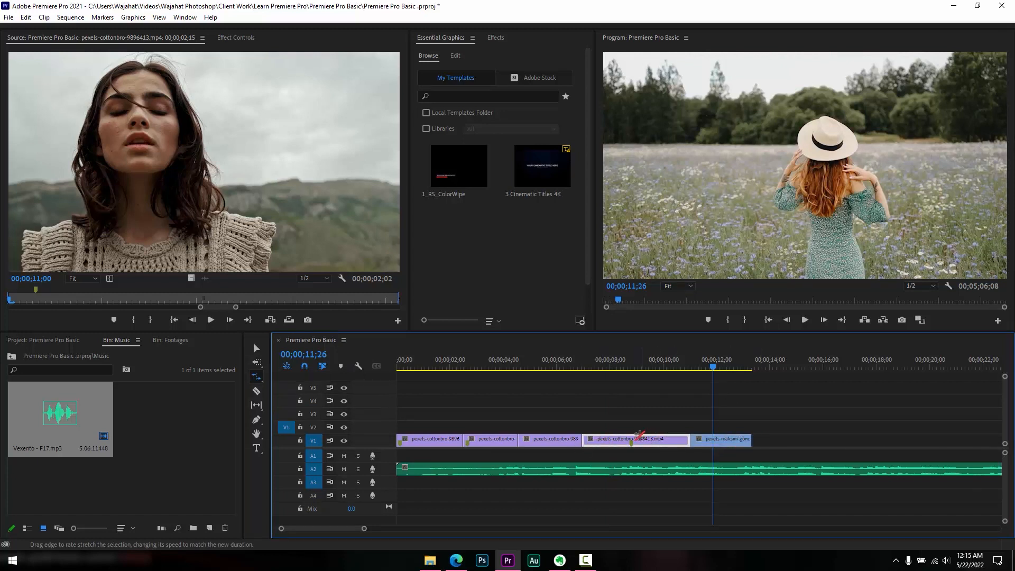
left_click(255, 377)
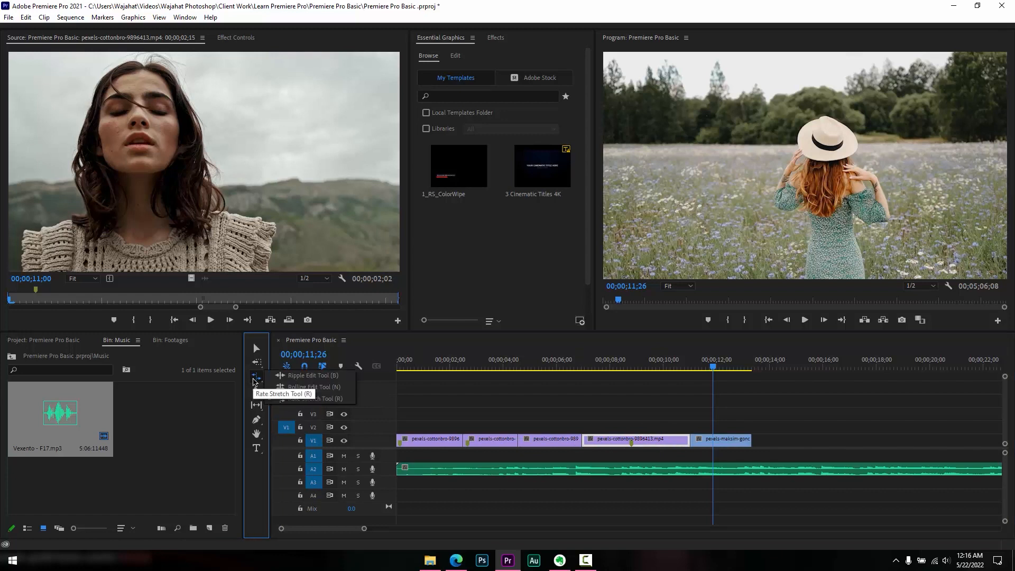
left_click(515, 438)
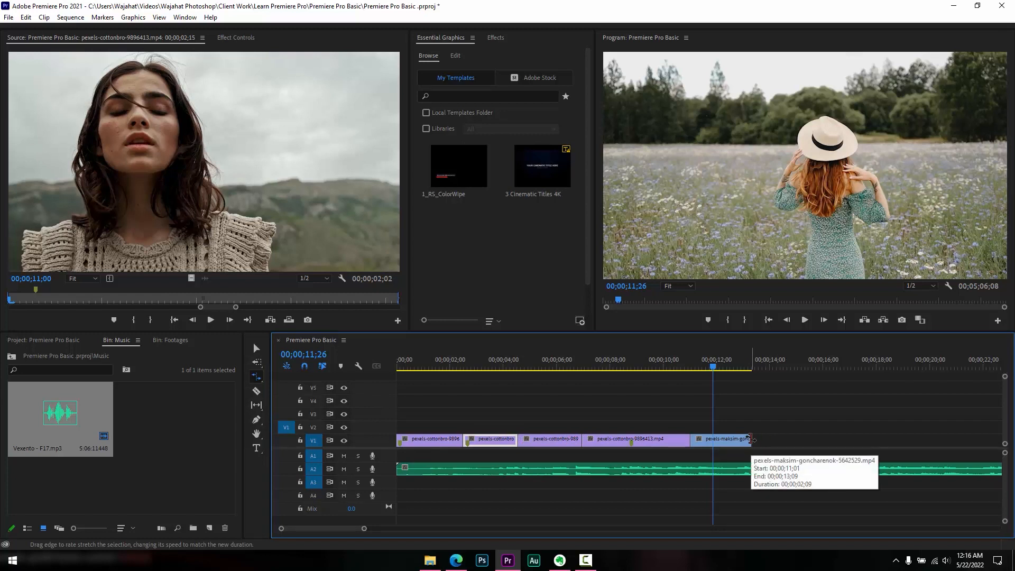
left_click_drag(749, 439, 845, 438)
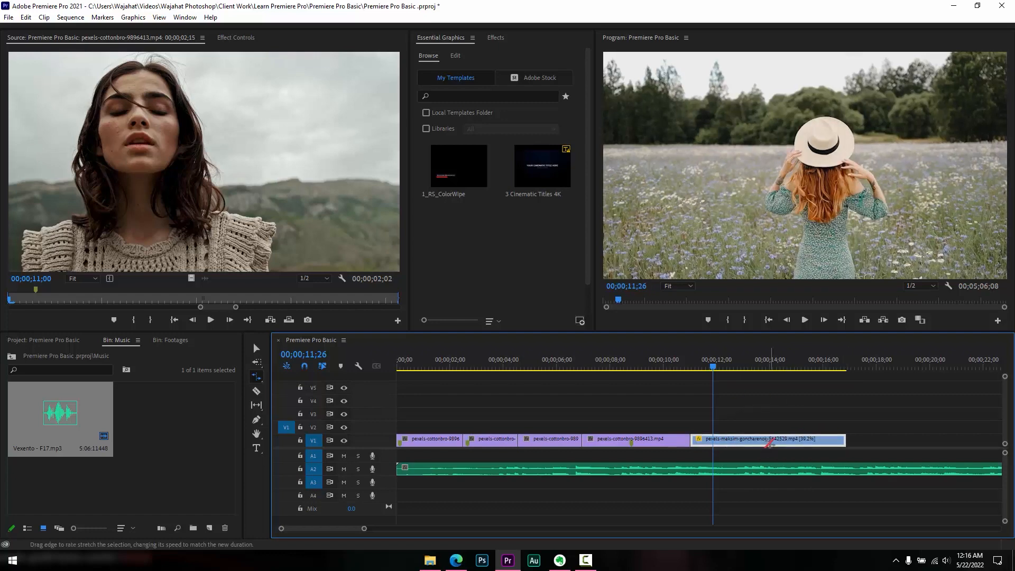
Check the stretched clip's speed and duration settings without changing them, and play the clip from just before its start.
right_click(769, 441)
left_click(807, 342)
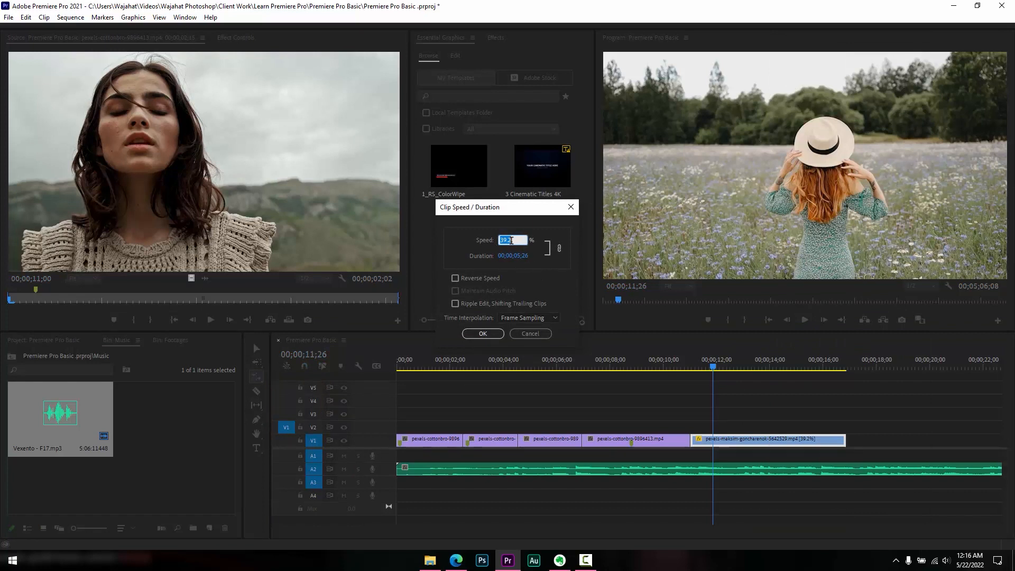
left_click(531, 332)
left_click(687, 366)
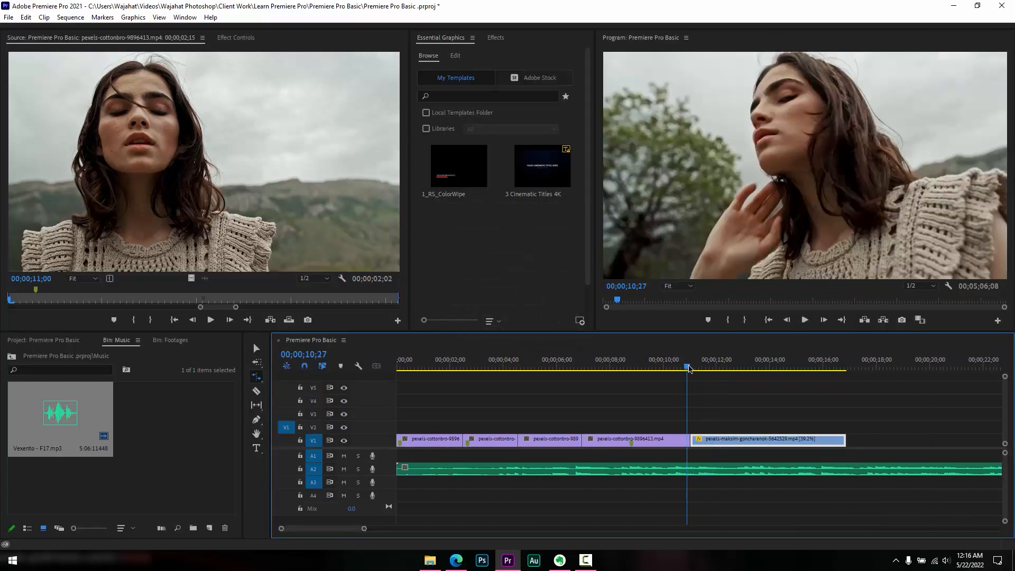
key("space")
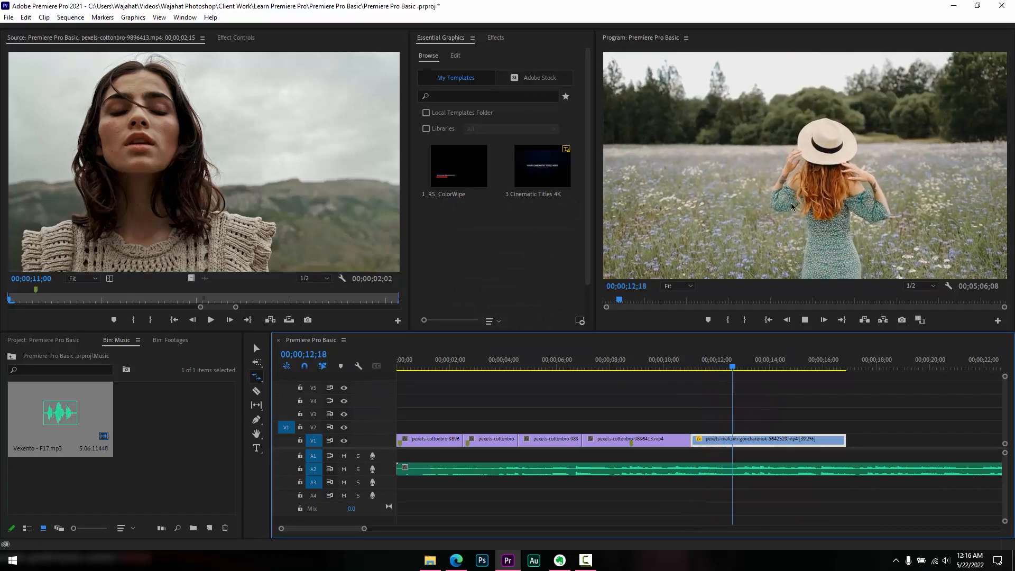
Undo the rate stretch on the last V1 clip and play the clip at its original speed.
key("ctrl+z")
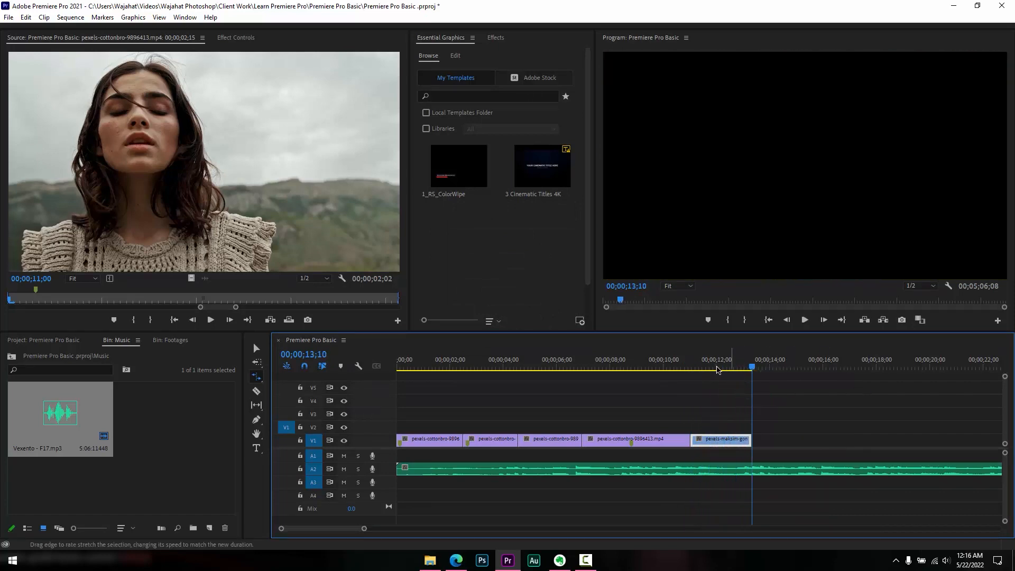
key("space")
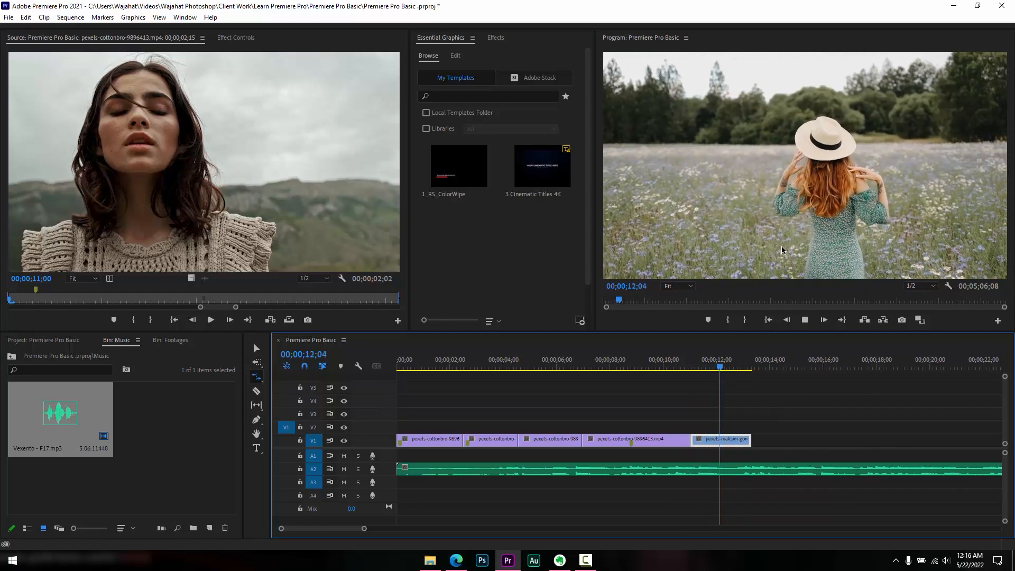
key("space")
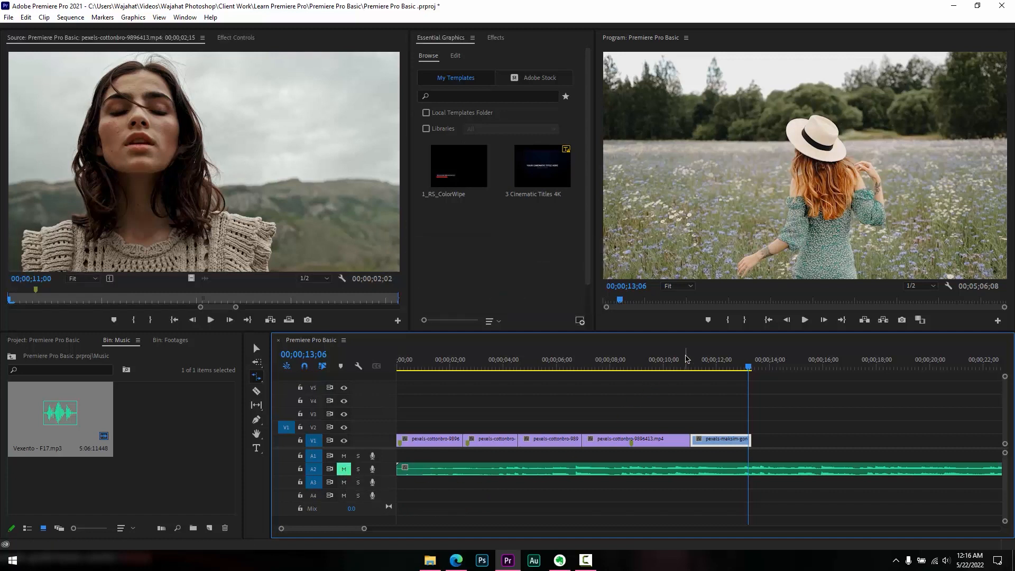
Play back the section leading into the last V1 clip without music, and unmute audio track A2.
left_click_drag(686, 357, 616, 364)
key("space")
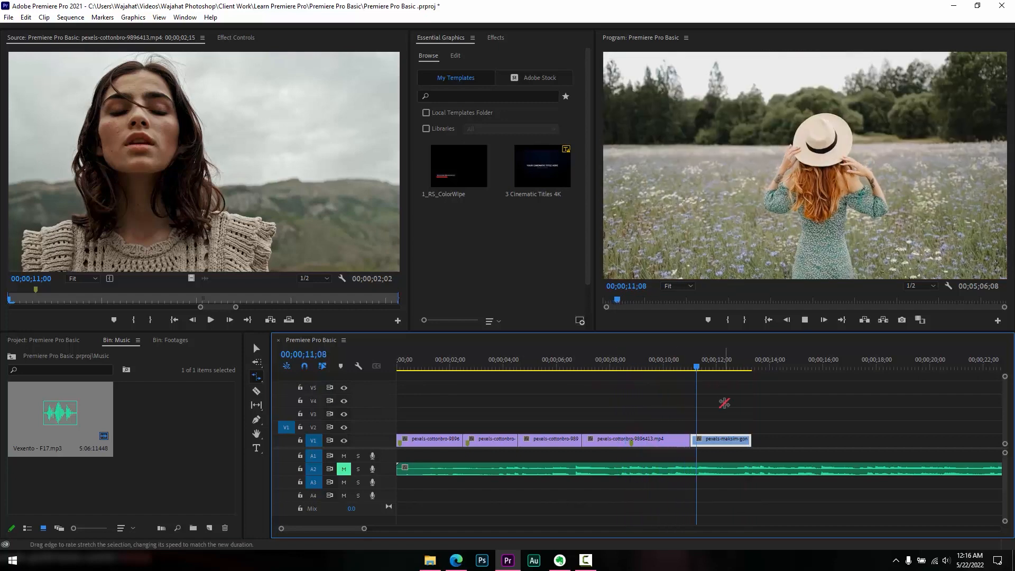
key("space")
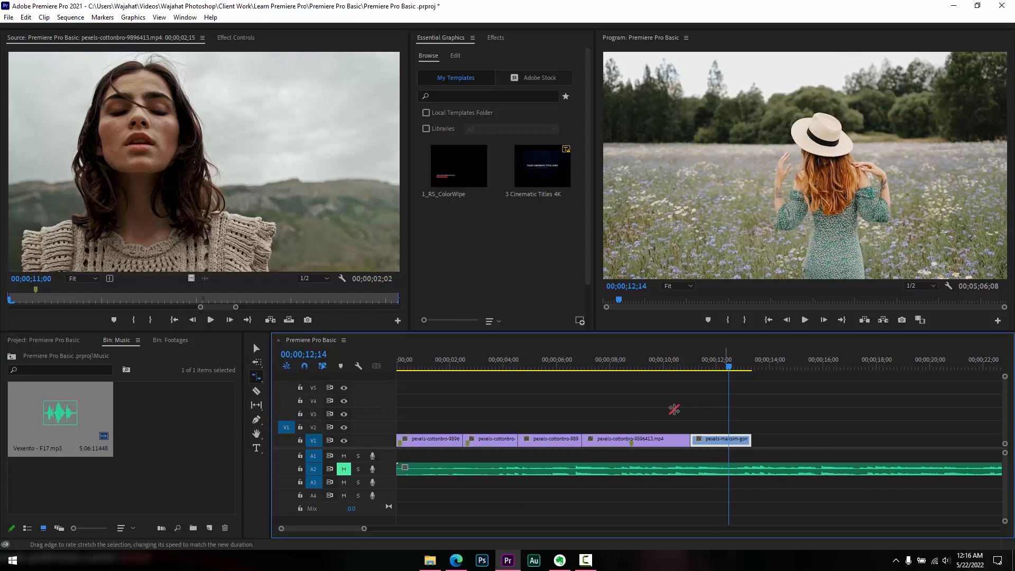
left_click(343, 470)
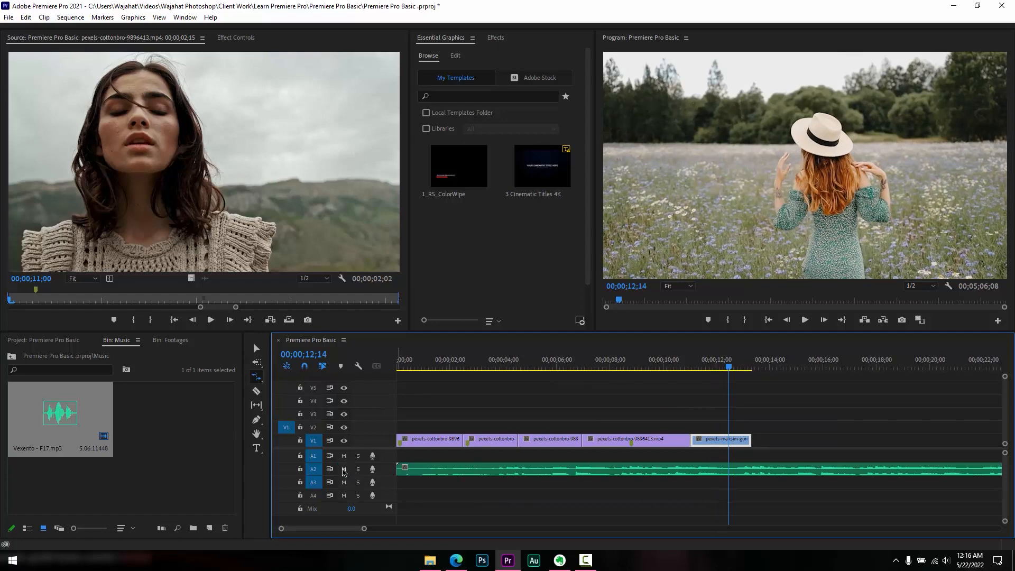
Return to the Selection tool, move the playhead to 00;00;10;01 and mute audio track A2.
left_click(256, 376)
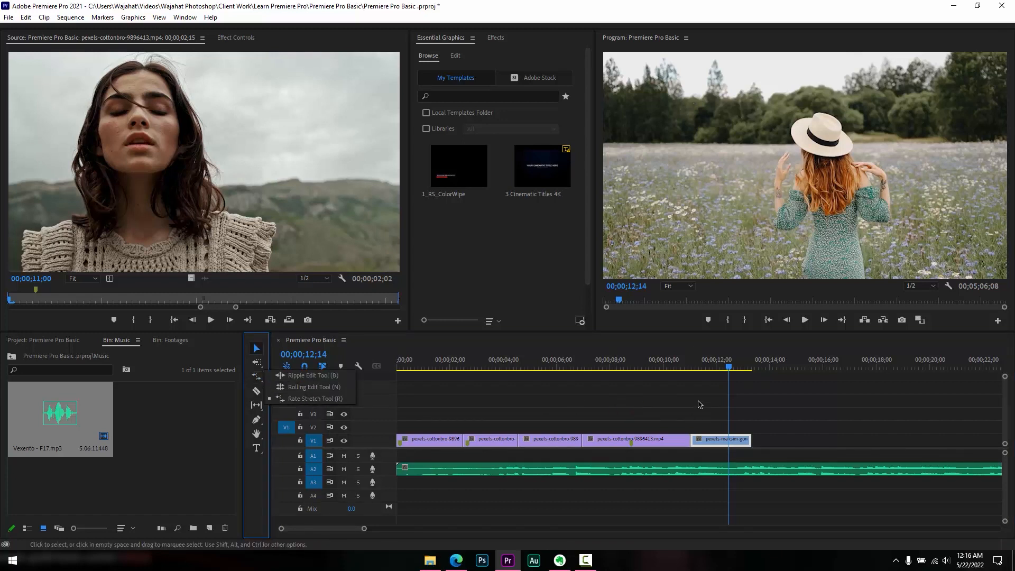
left_click(674, 368)
left_click_drag(675, 368, 665, 369)
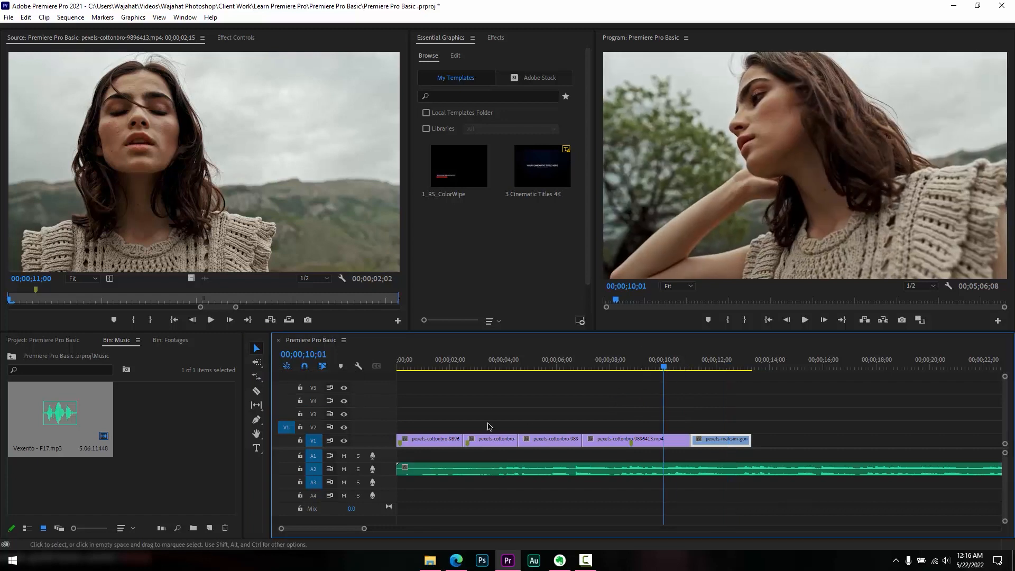
left_click(344, 470)
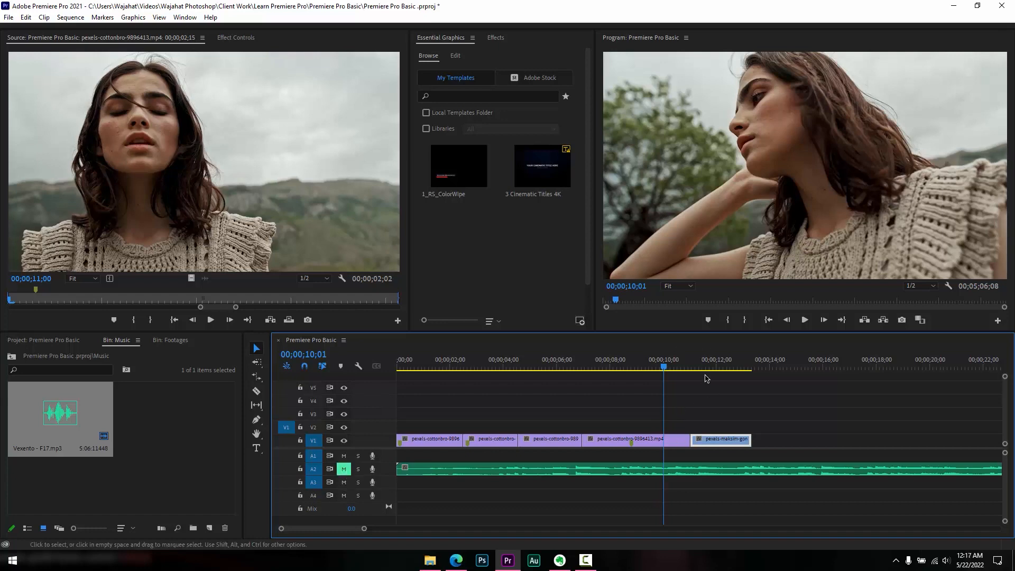
Rate-stretch the end of the last V1 clip to about 00;00;20;00, slowing it to 25.27% speed.
left_click_drag(708, 370, 657, 374)
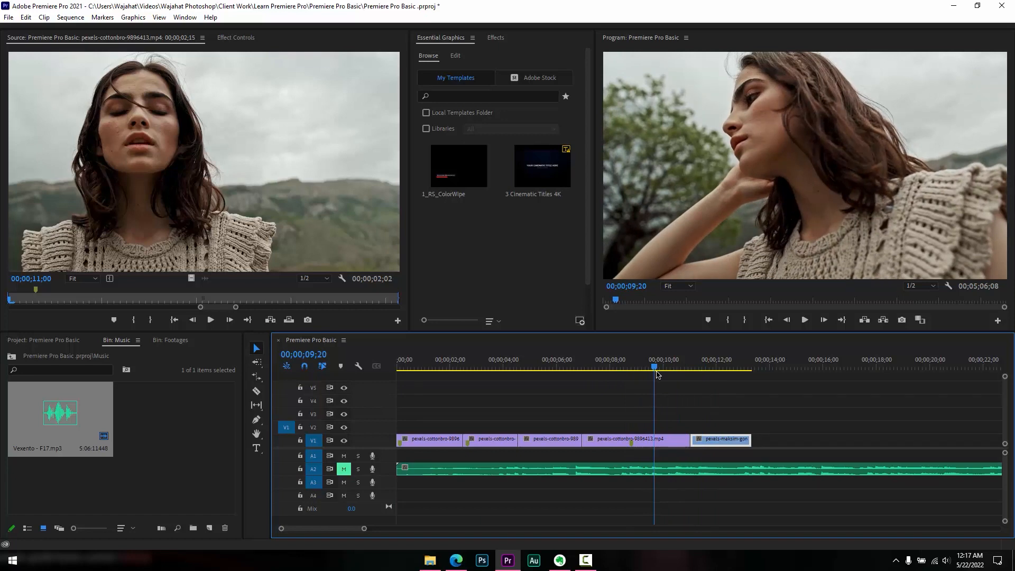
left_click(257, 376)
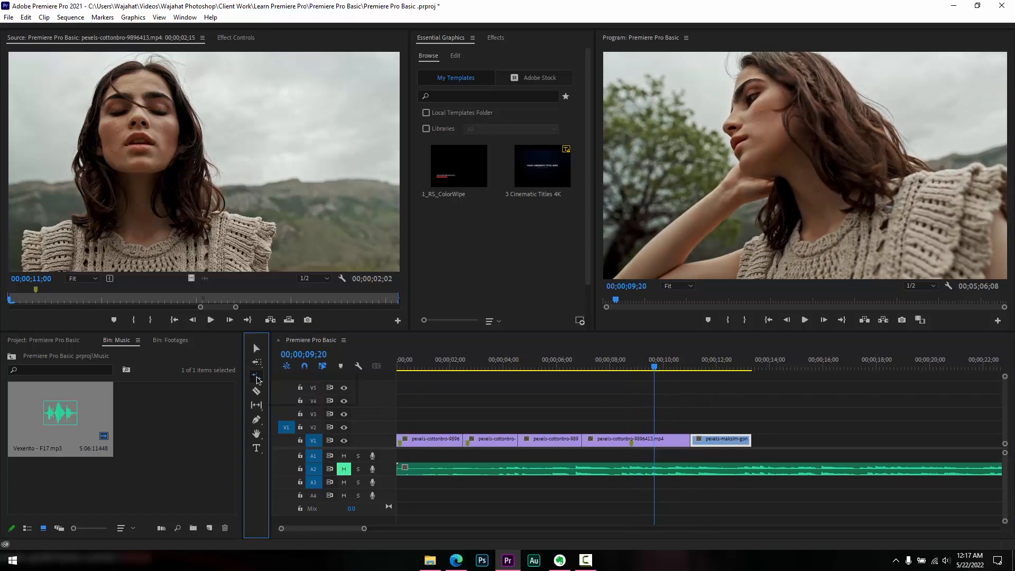
left_click(320, 400)
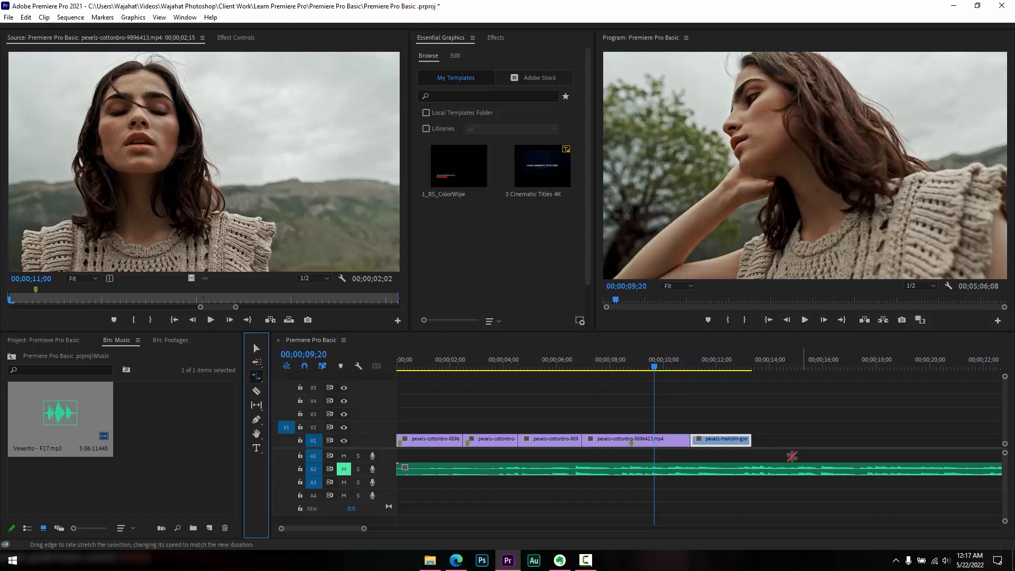
left_click_drag(755, 441, 800, 441)
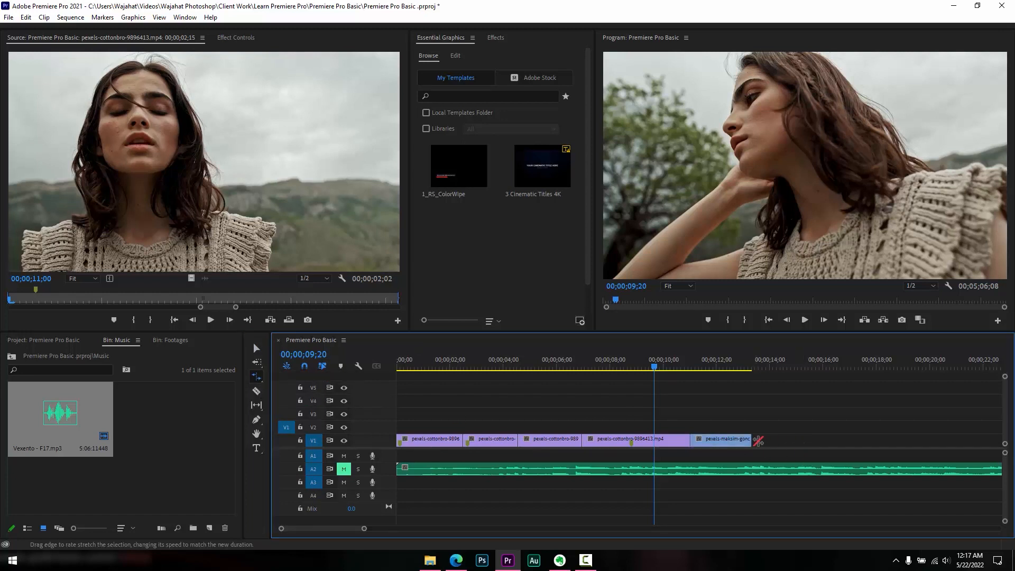
left_click(742, 440)
left_click_drag(751, 439, 799, 440)
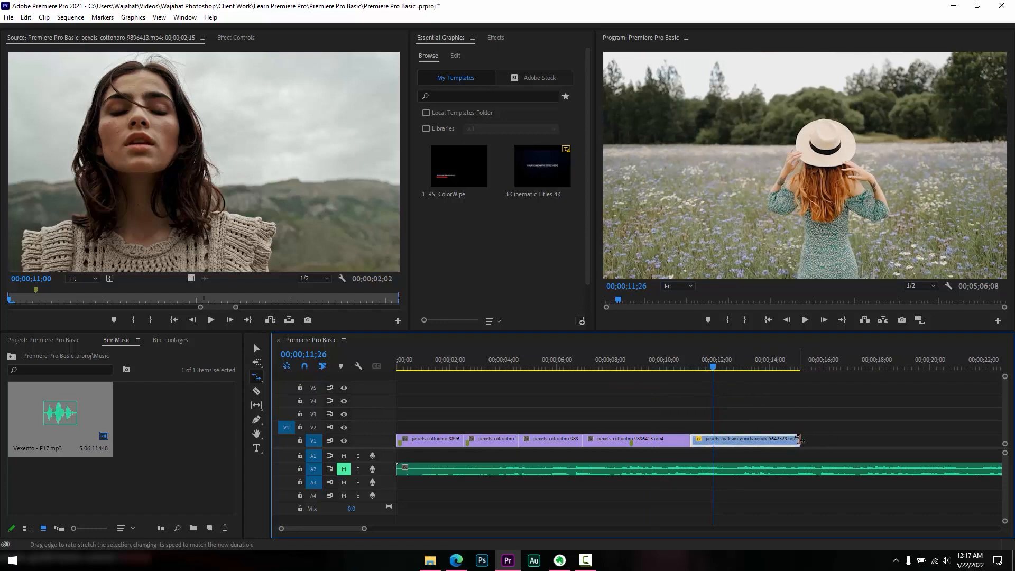
left_click_drag(800, 440, 932, 427)
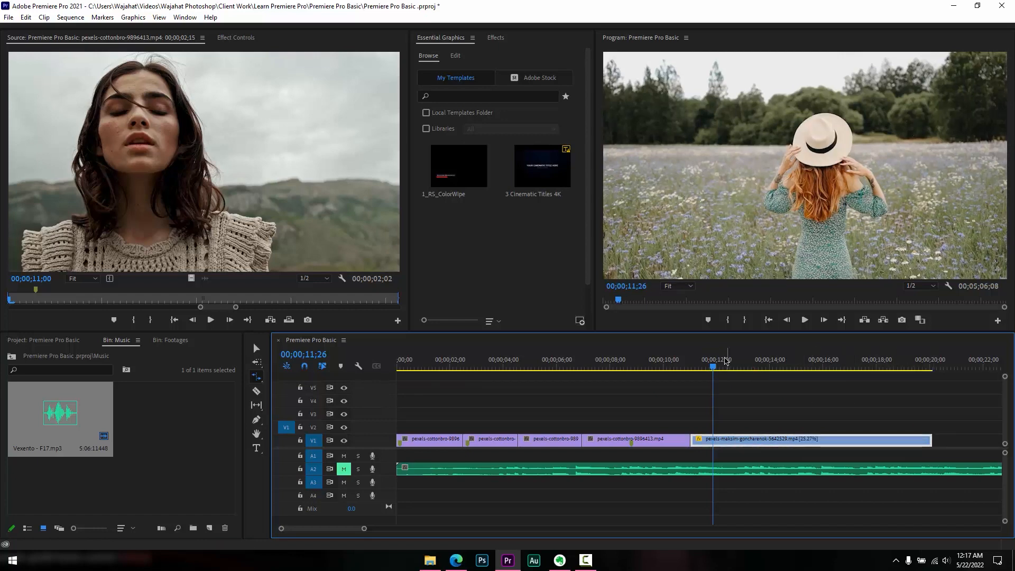
Play the stretched clip from just before its start, and replay its middle section from 00;00;14;07.
left_click_drag(716, 363, 683, 364)
key("space")
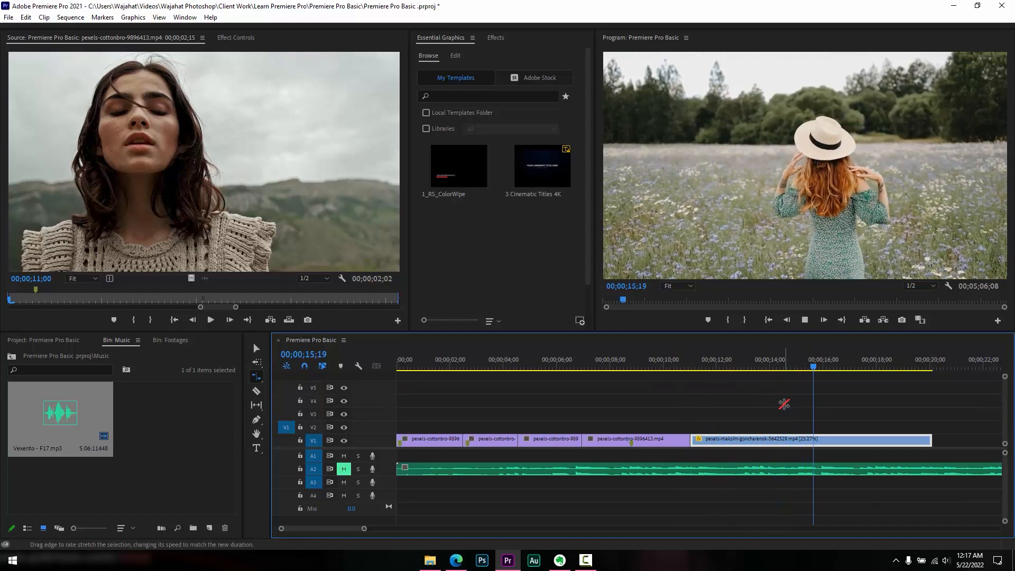
key("space")
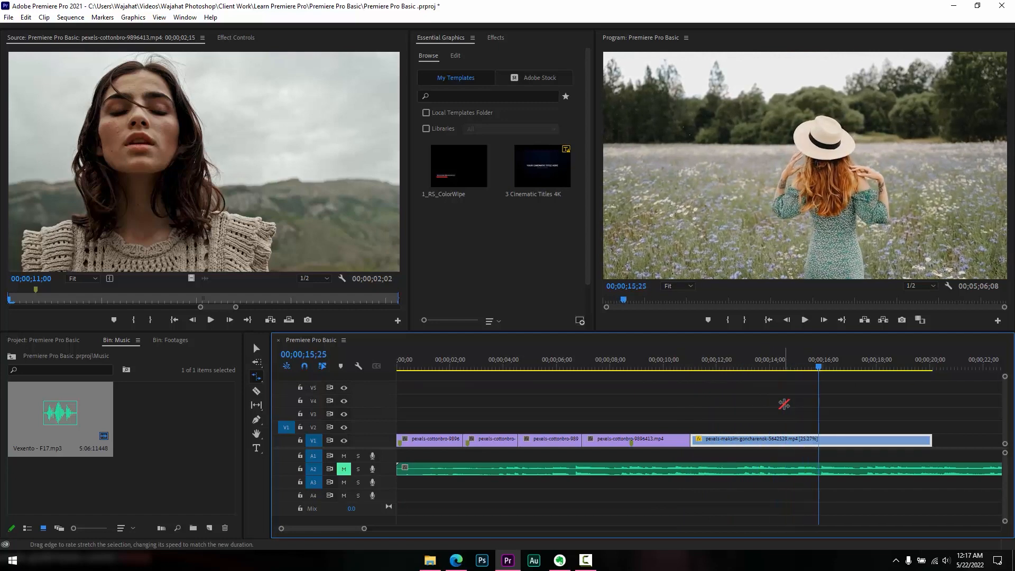
key("space")
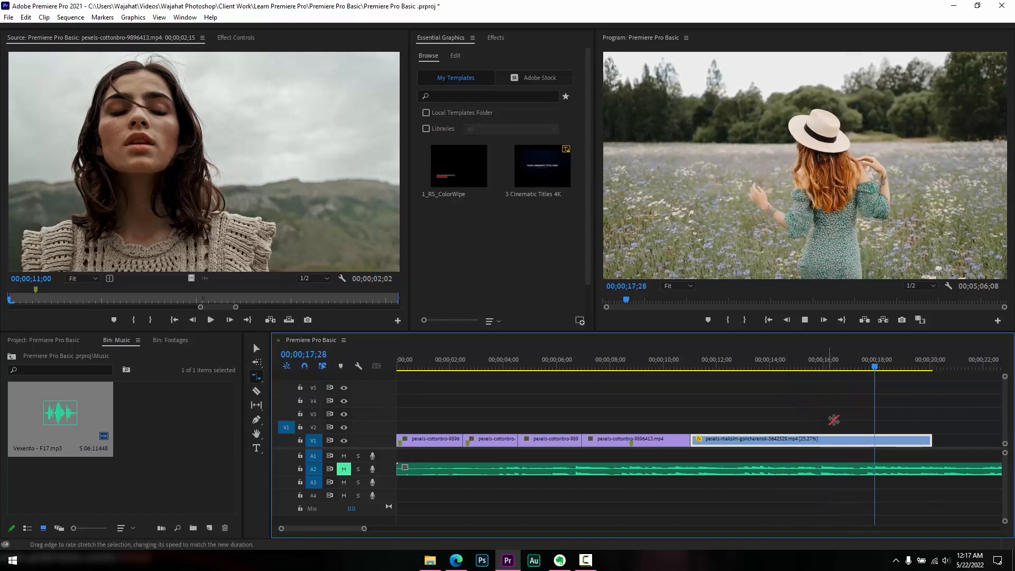
key("space")
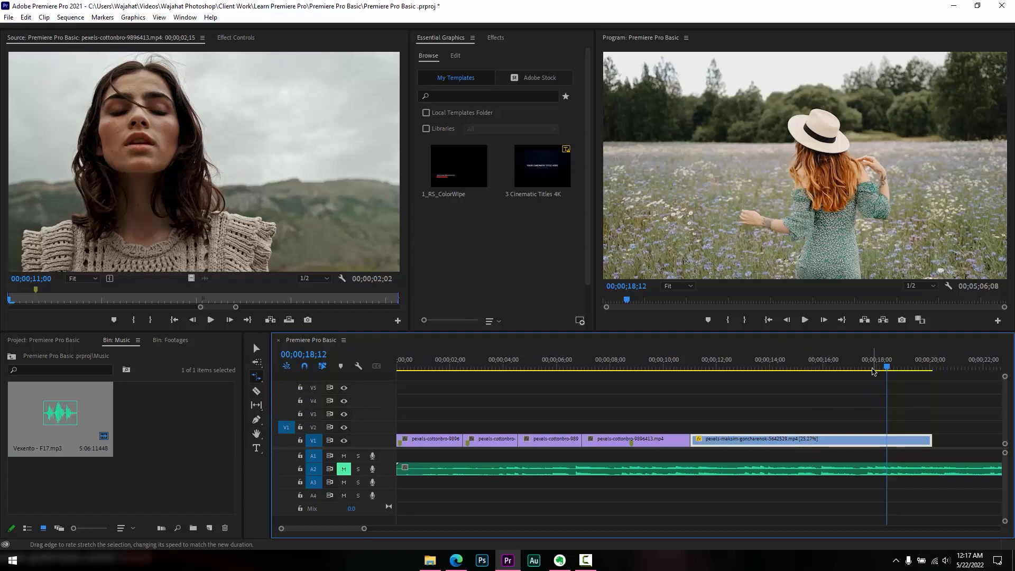
left_click_drag(873, 368, 783, 382)
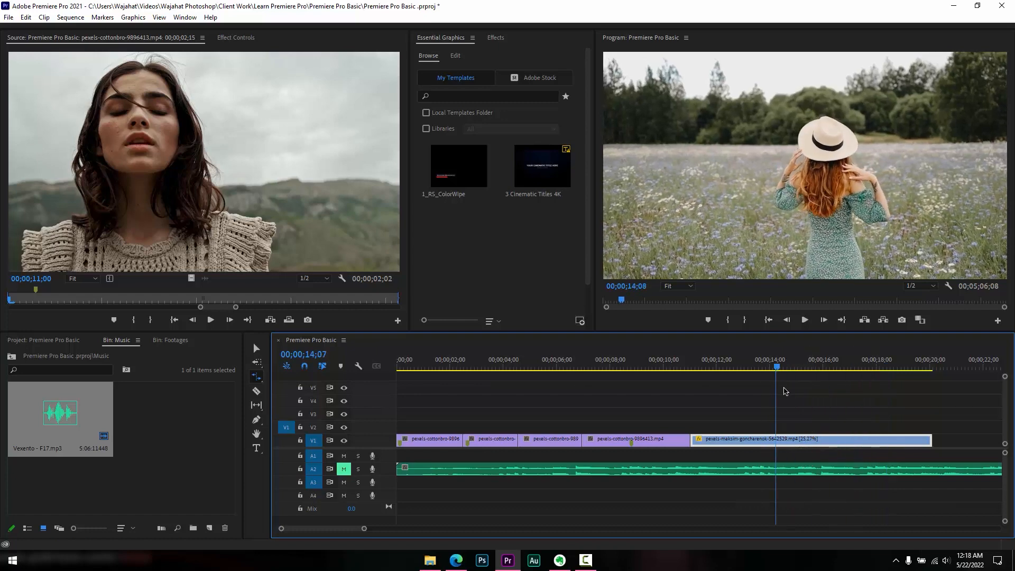
key("space")
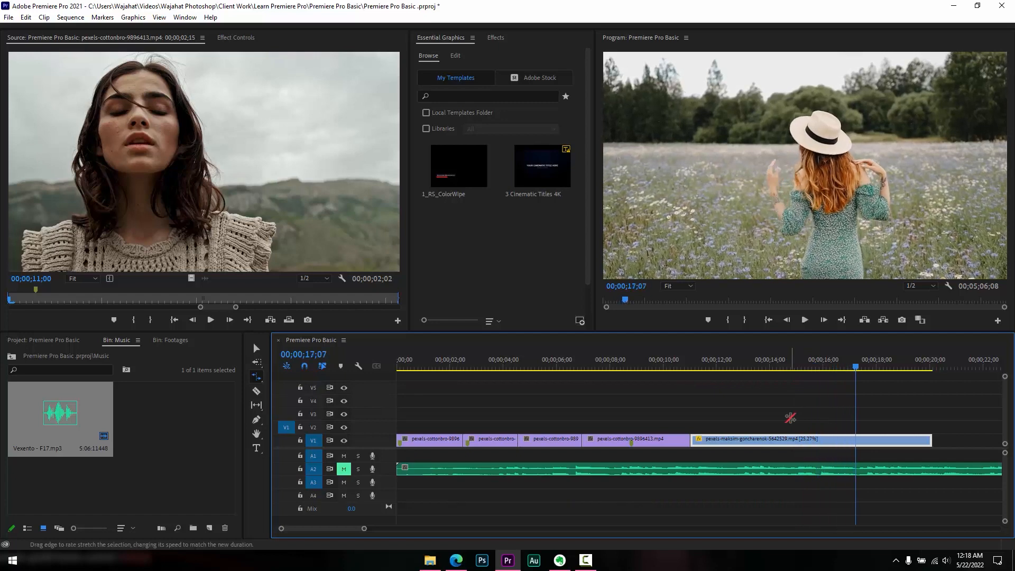
Return to the Selection tool and play the slowed clip again from 00;00;14;18.
key("v")
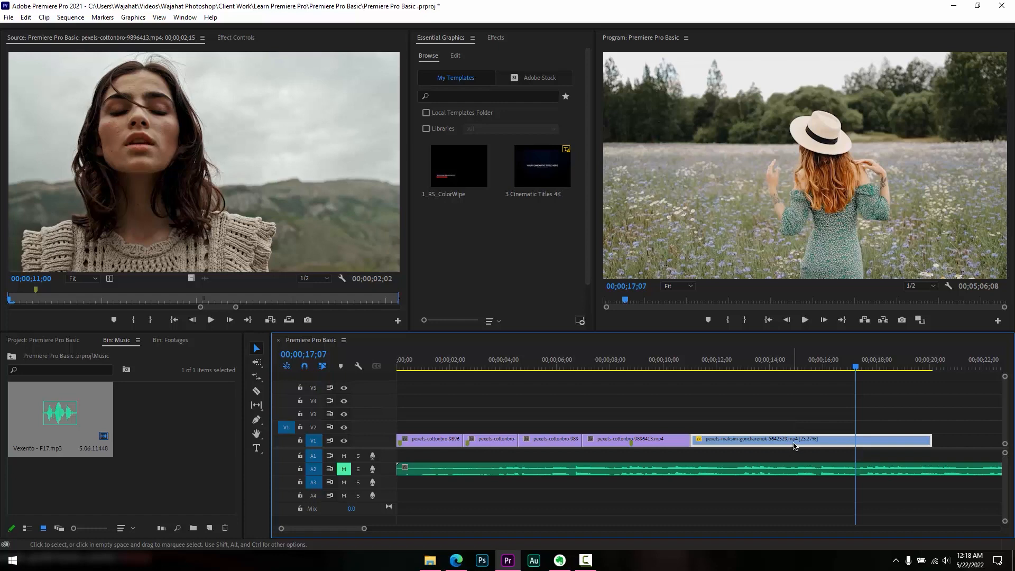
right_click(793, 442)
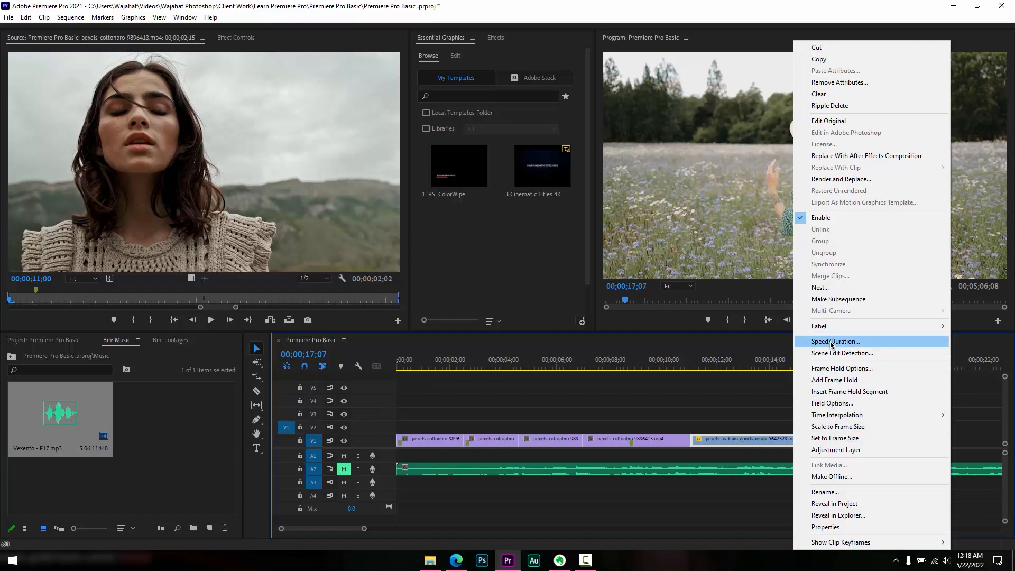
left_click(763, 411)
left_click_drag(765, 364, 788, 370)
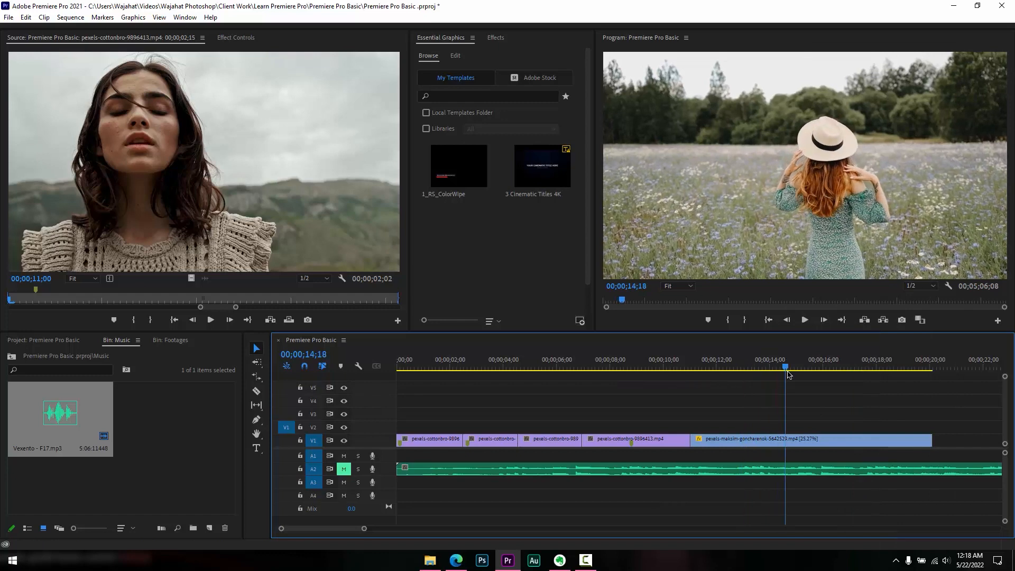
key("space")
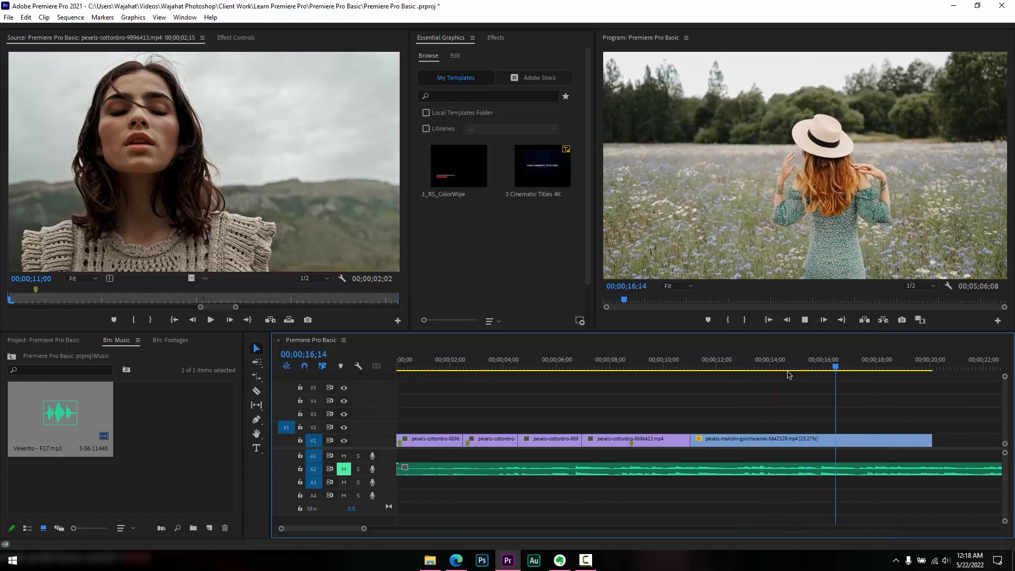
key("space")
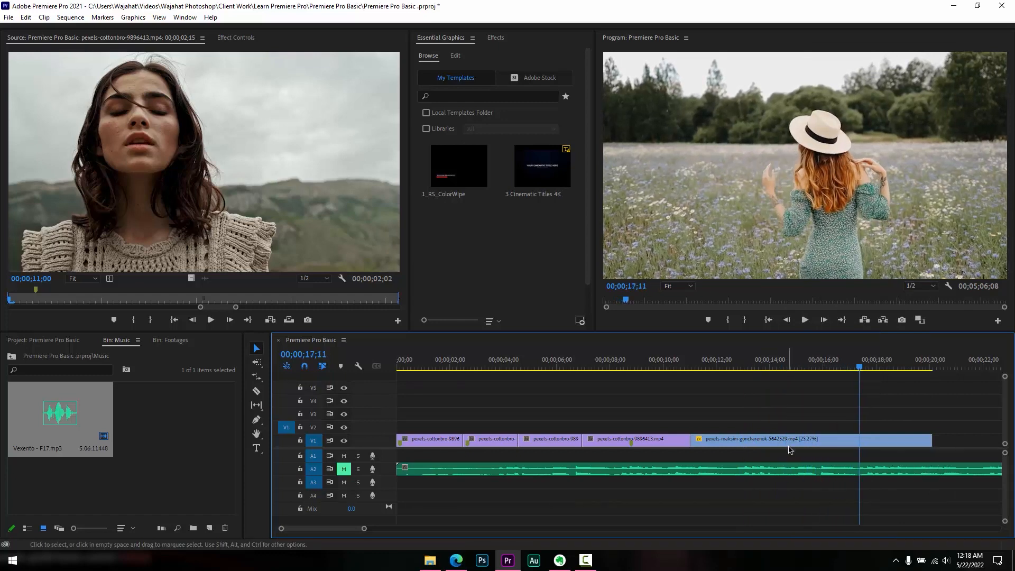
Set the time interpolation of the slowed last V1 clip to Optical Flow in its speed and duration settings.
left_click(795, 445)
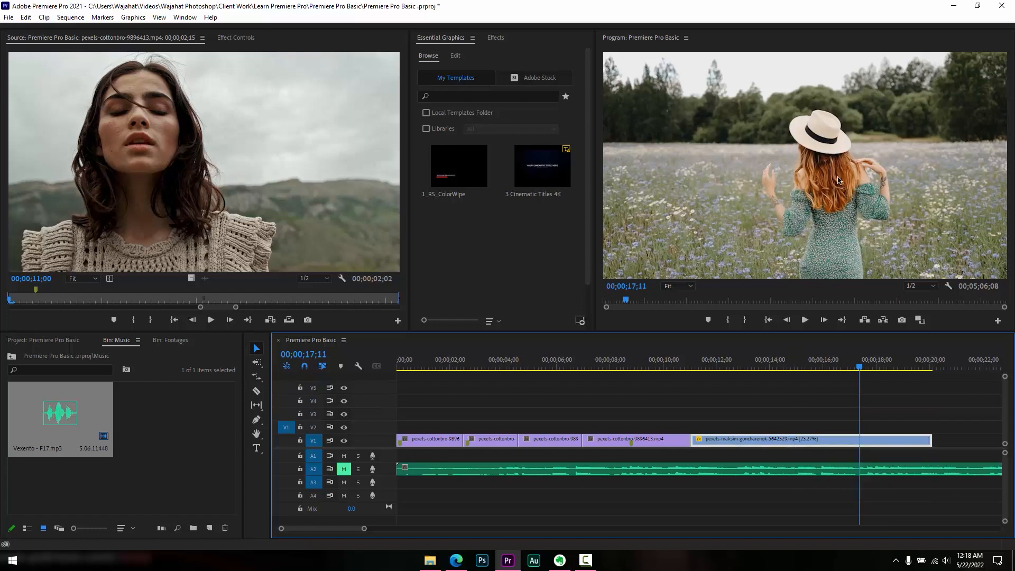
right_click(772, 447)
left_click(816, 341)
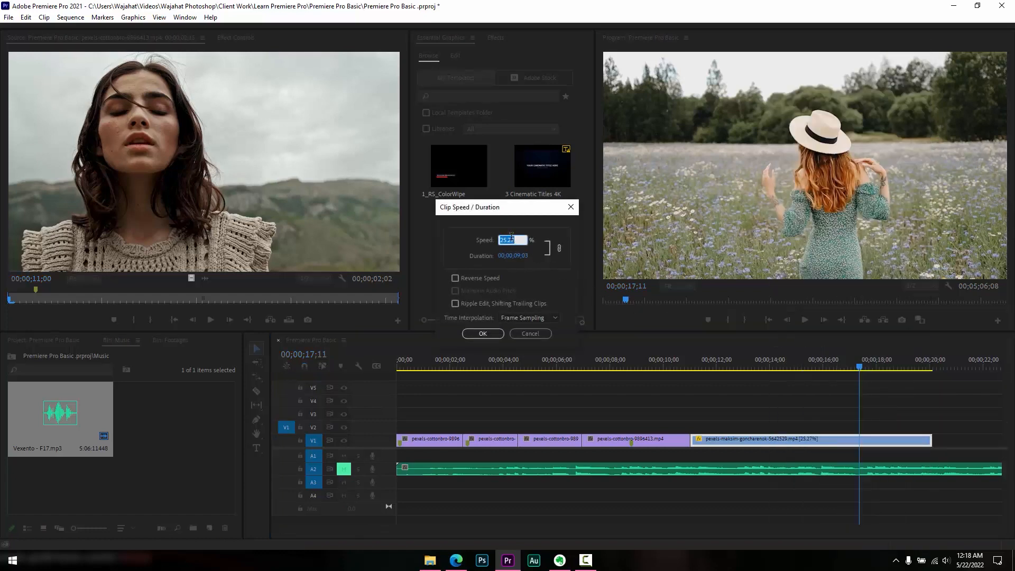
left_click(507, 228)
left_click(516, 318)
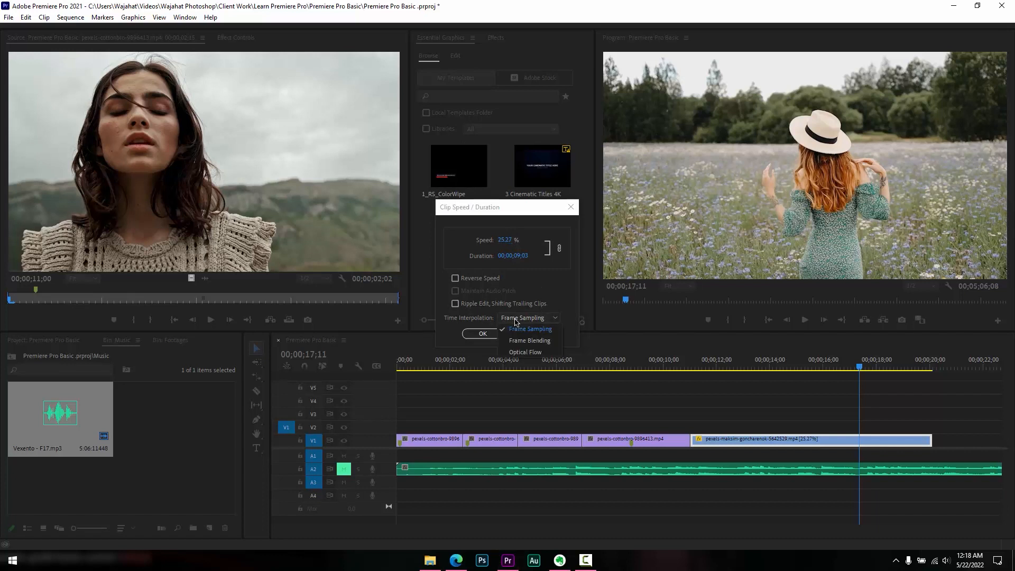
left_click(519, 352)
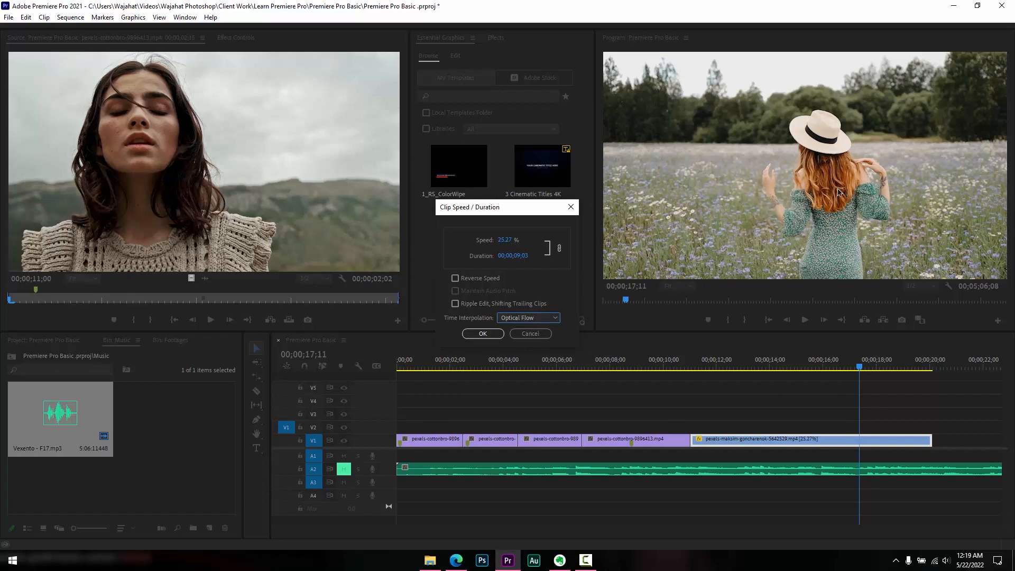
left_click(482, 333)
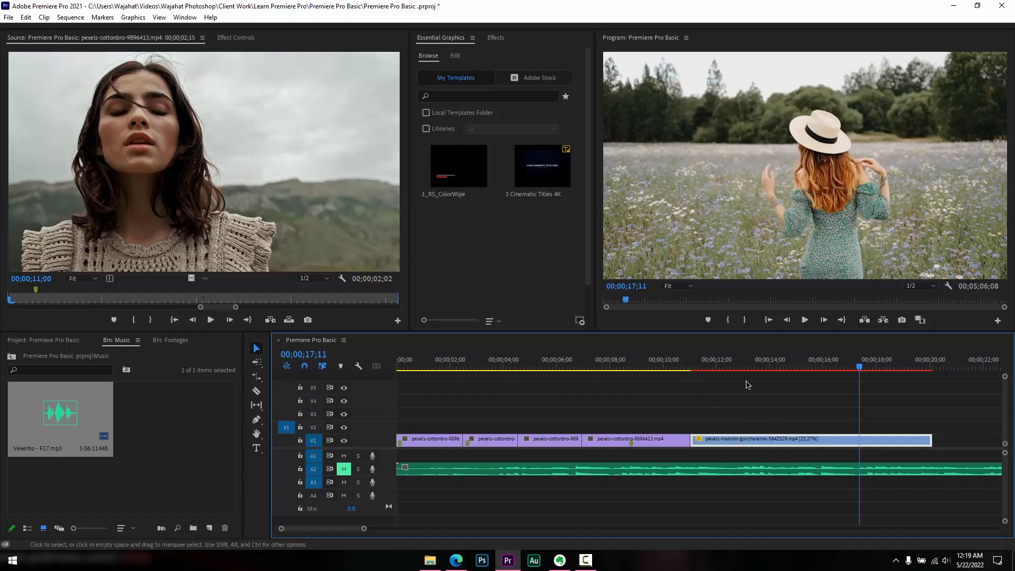
Preview the unrendered Optical Flow clip by playing it from 00;00;11;21.
left_click_drag(735, 369, 708, 373)
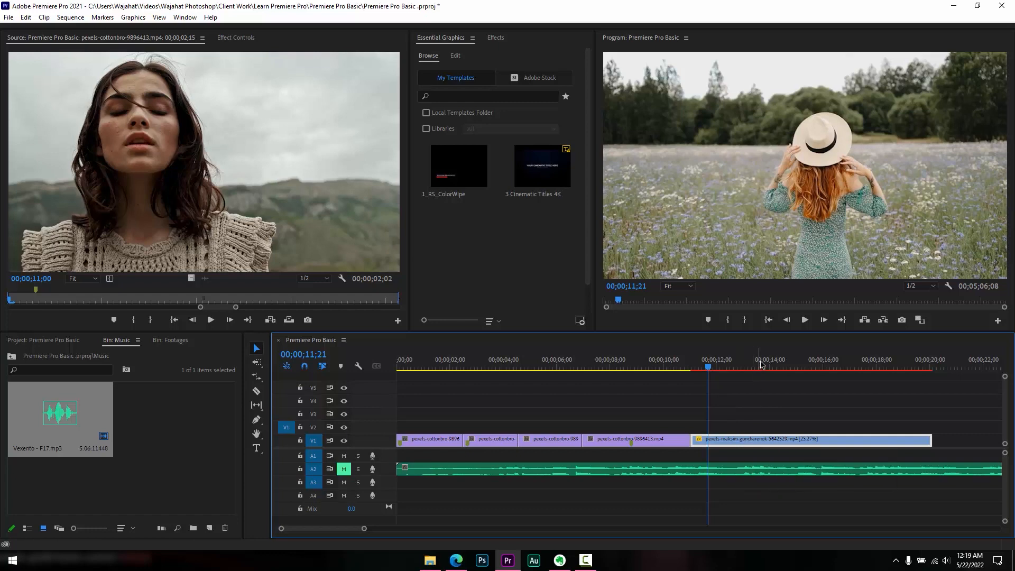
left_click(804, 319)
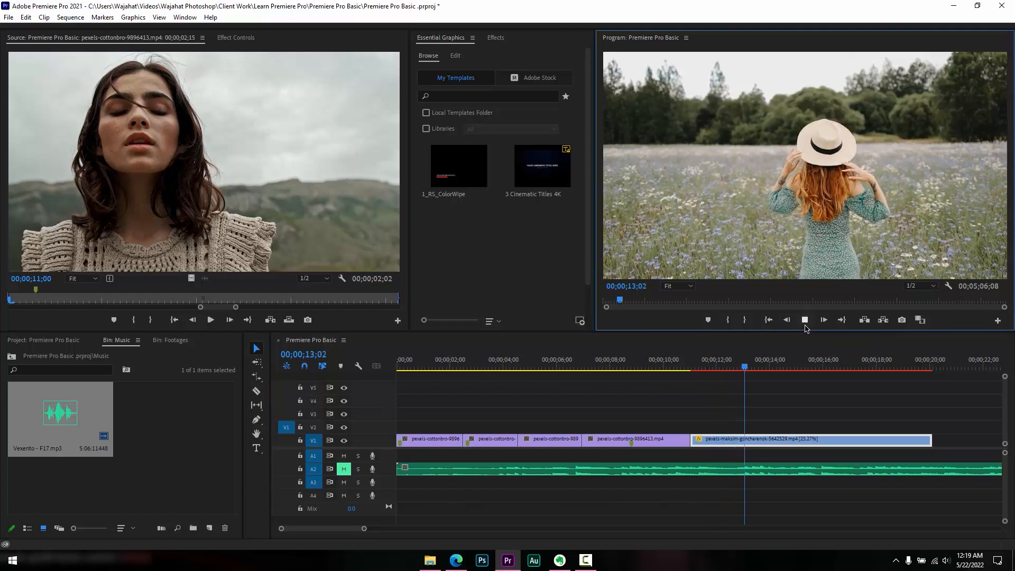
left_click(804, 325)
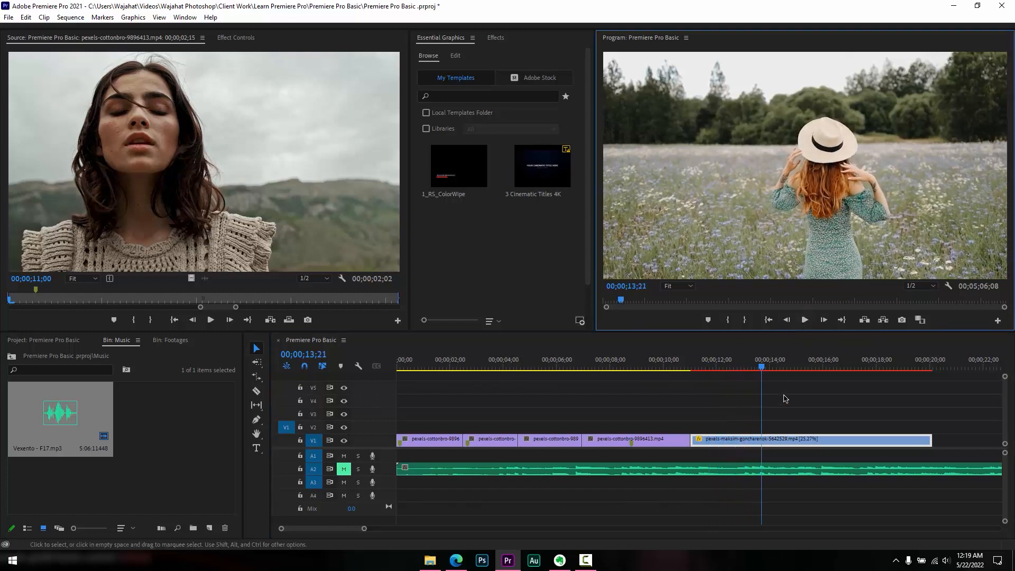
Select the slowed last V1 clip and render a preview of the selection.
left_click(784, 442)
left_click(71, 17)
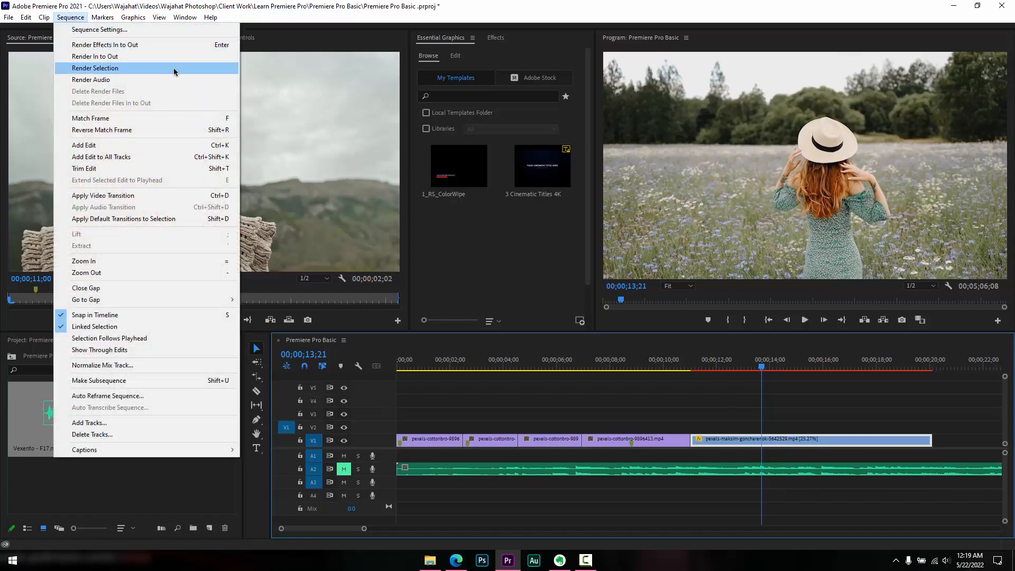
left_click(173, 68)
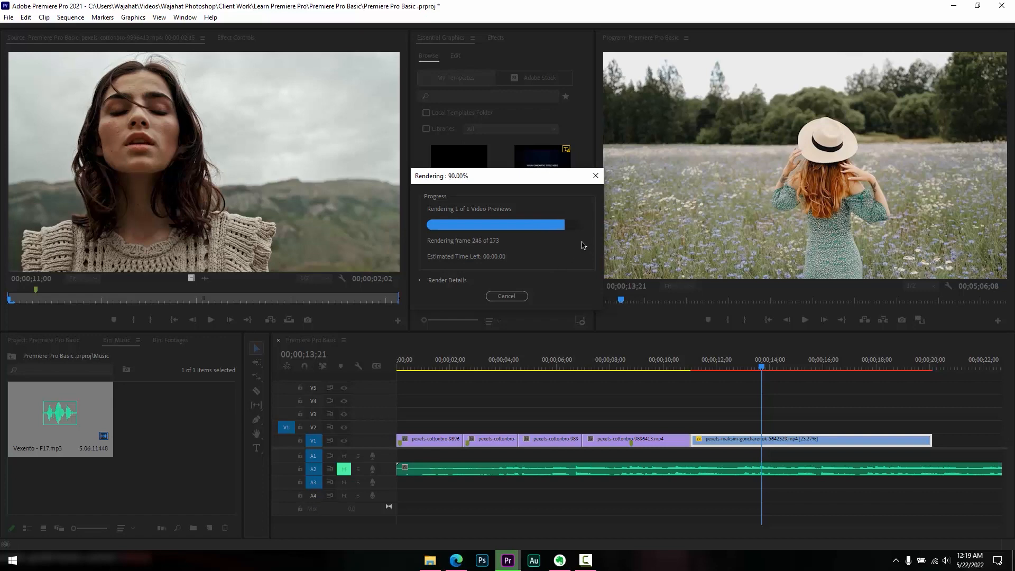
Play the rendered slow-motion clip from its start to near its end.
left_click_drag(761, 366, 689, 366)
left_click(805, 320)
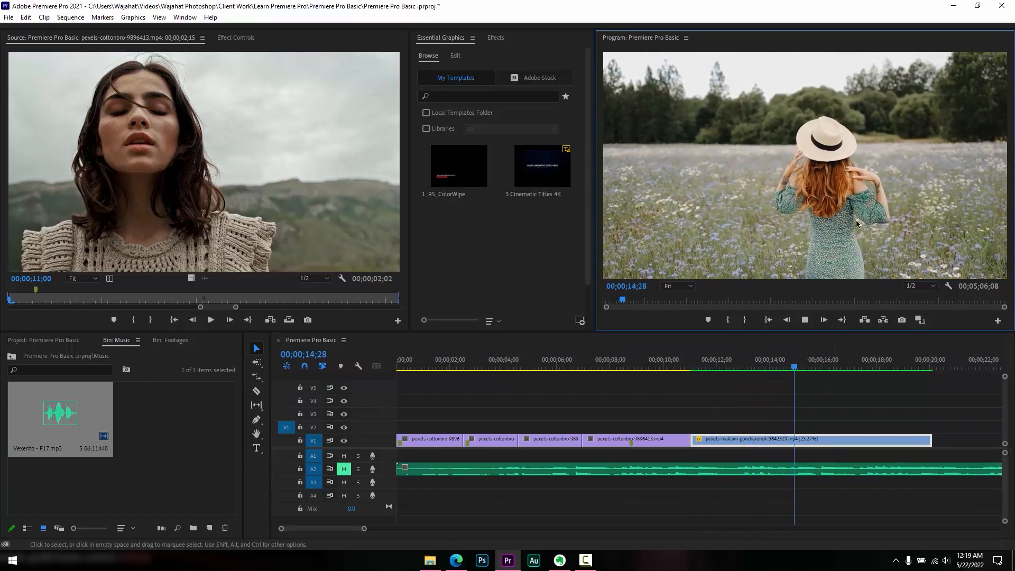
left_click(806, 326)
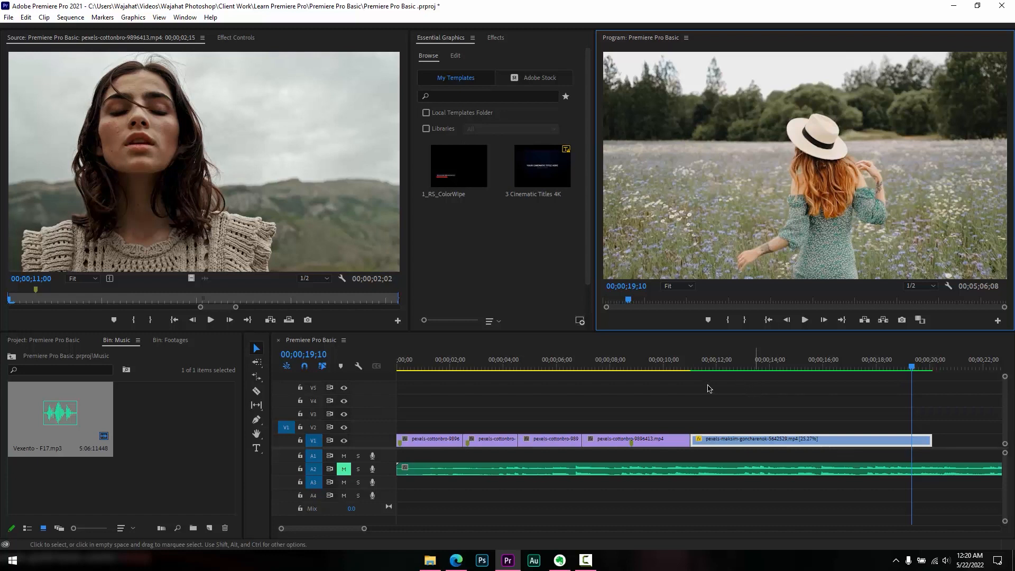
left_click(254, 377)
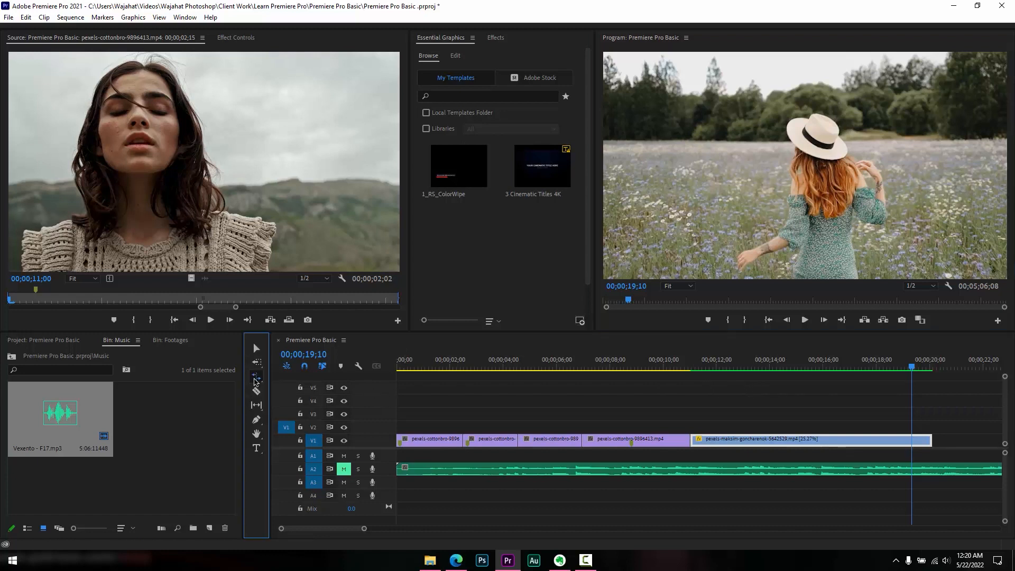
left_click(255, 378)
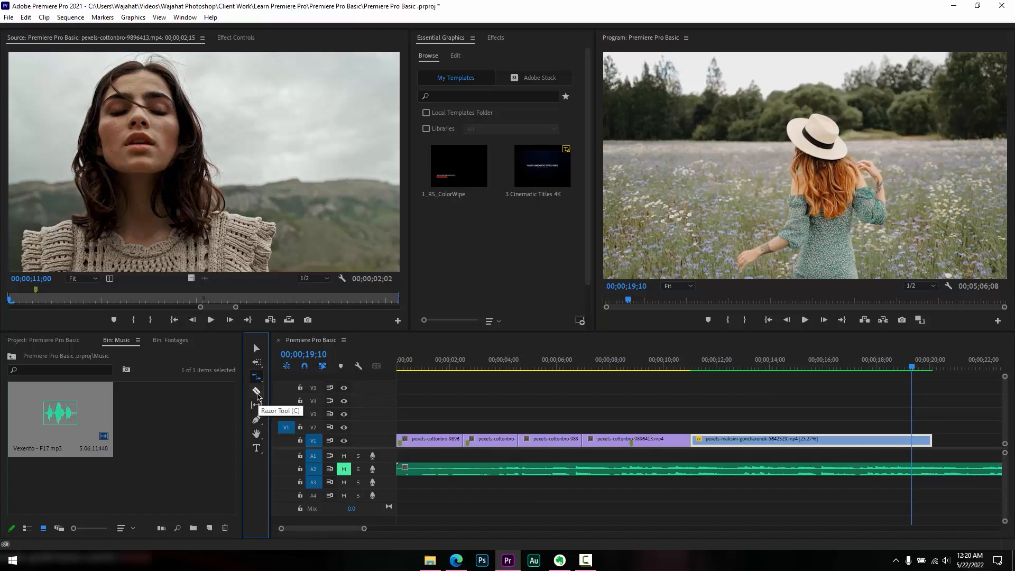
left_click(256, 392)
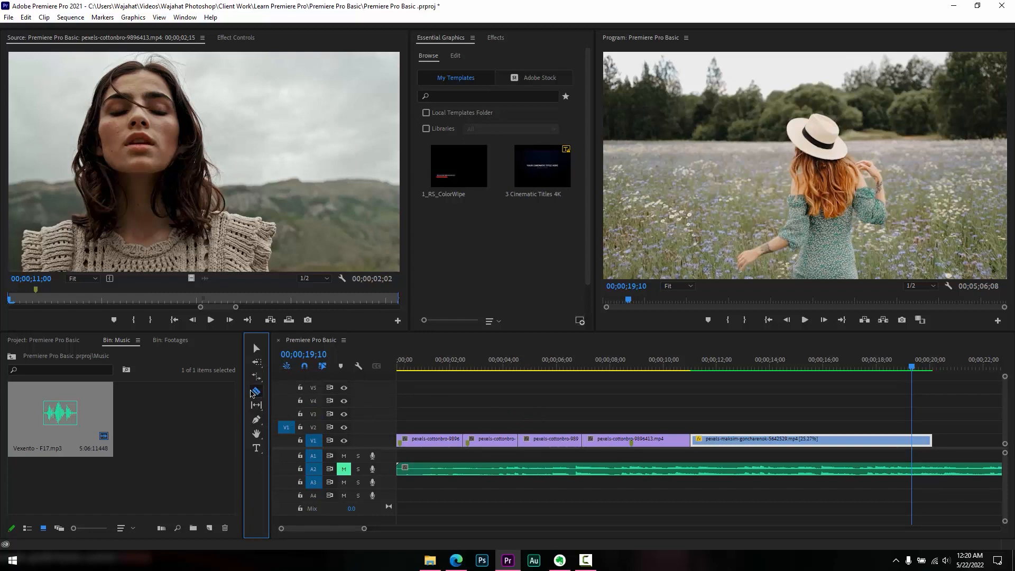
key("v")
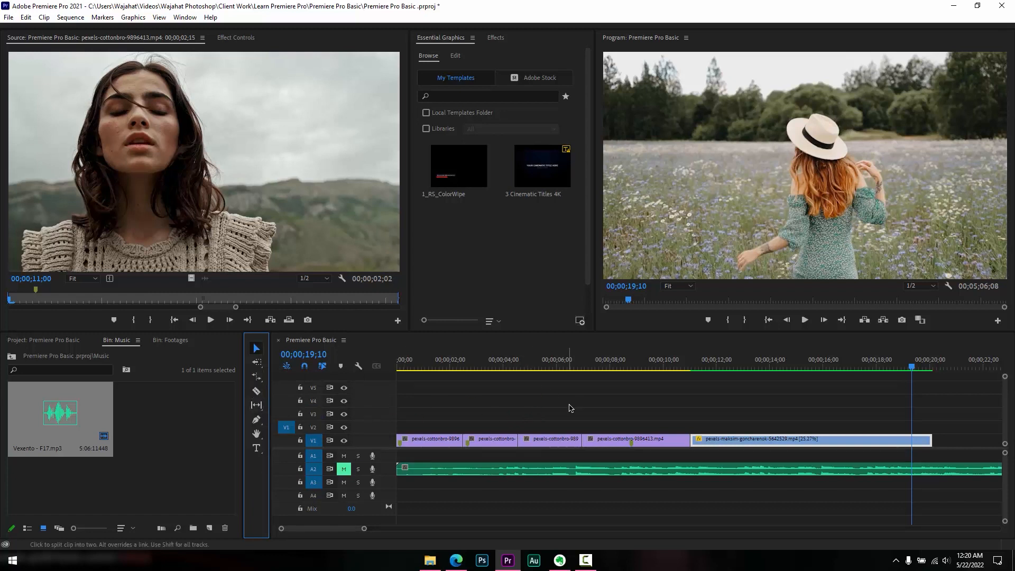
Cut the last V1 clip into three pieces with the Razor tool at 00;00;13;26 and 00;00;15;12.
left_click(763, 363)
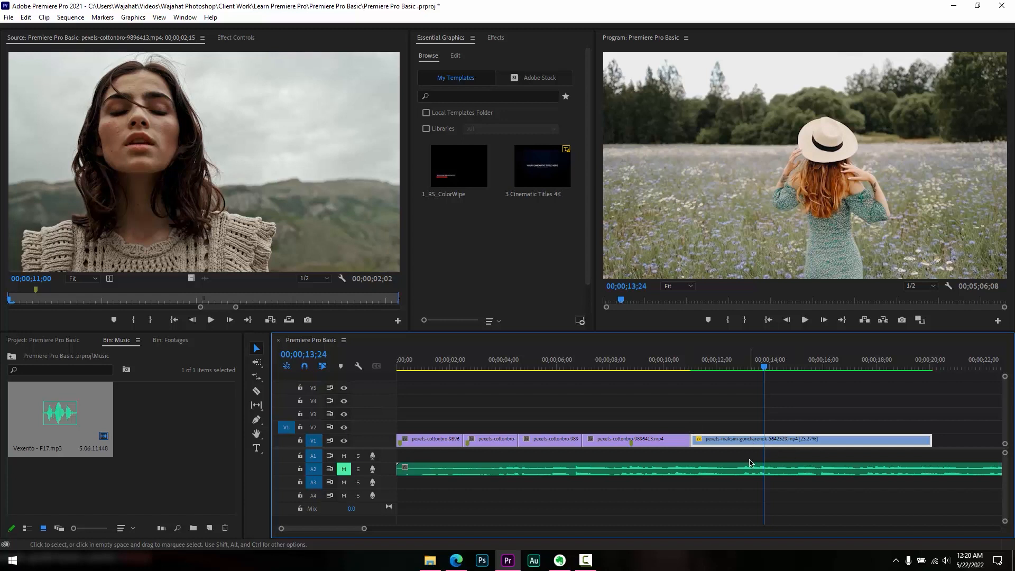
left_click(258, 392)
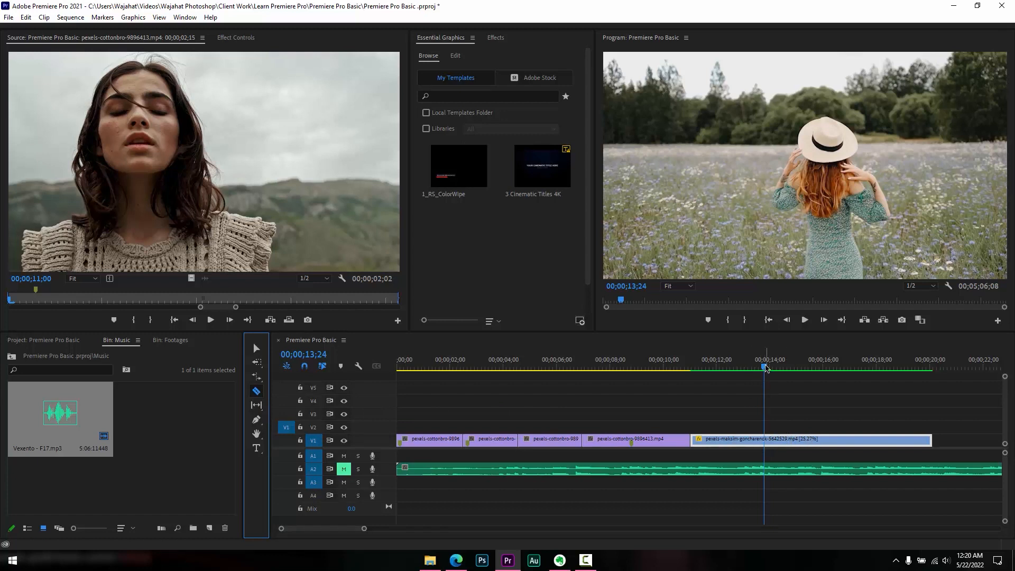
left_click(765, 368)
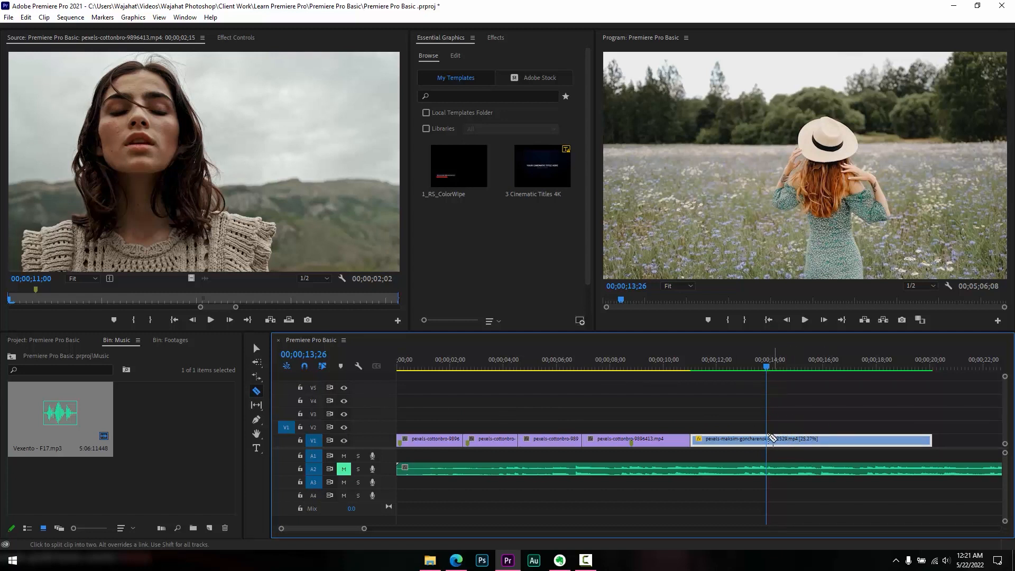
left_click(768, 440)
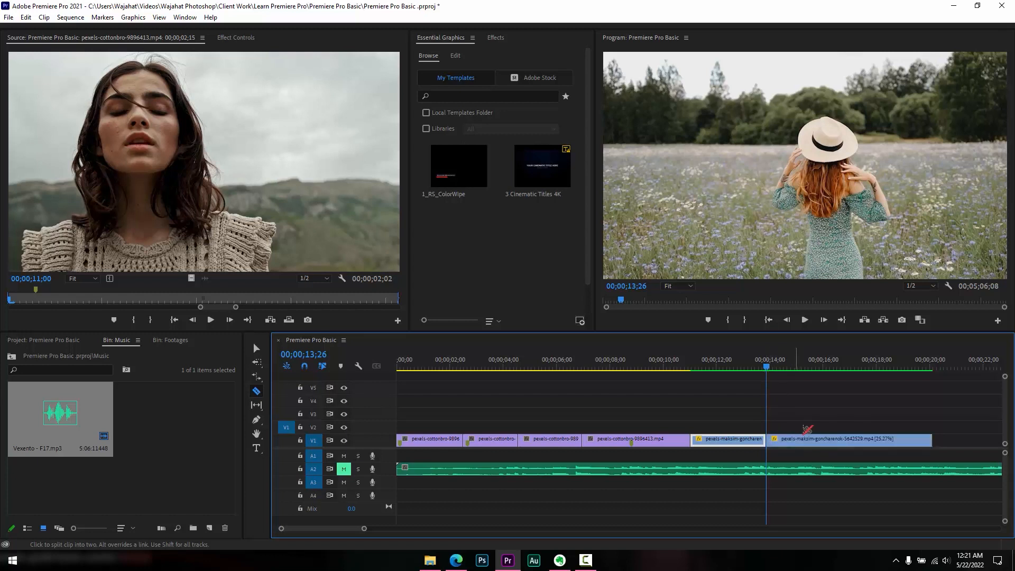
left_click(807, 365)
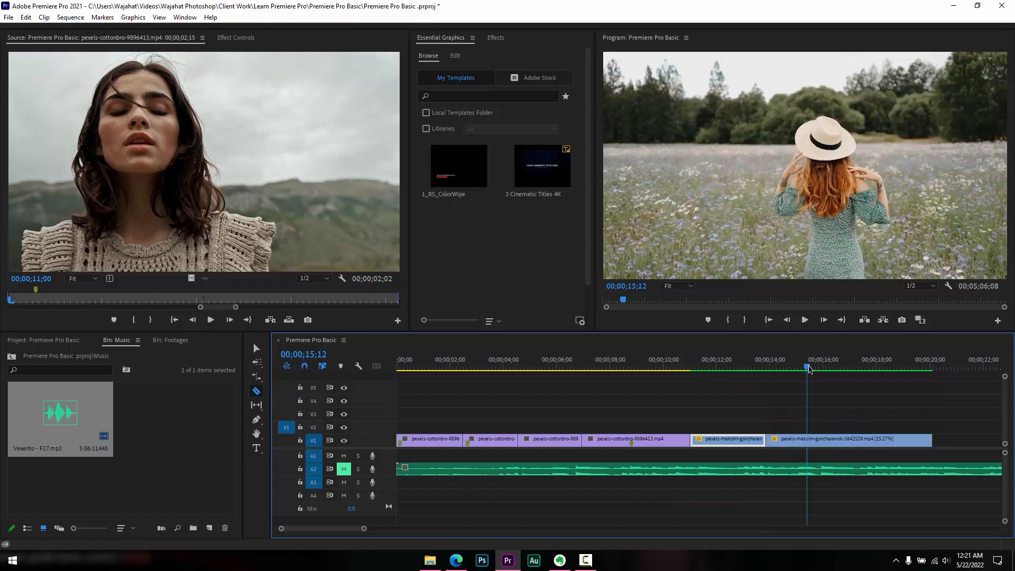
left_click(808, 440)
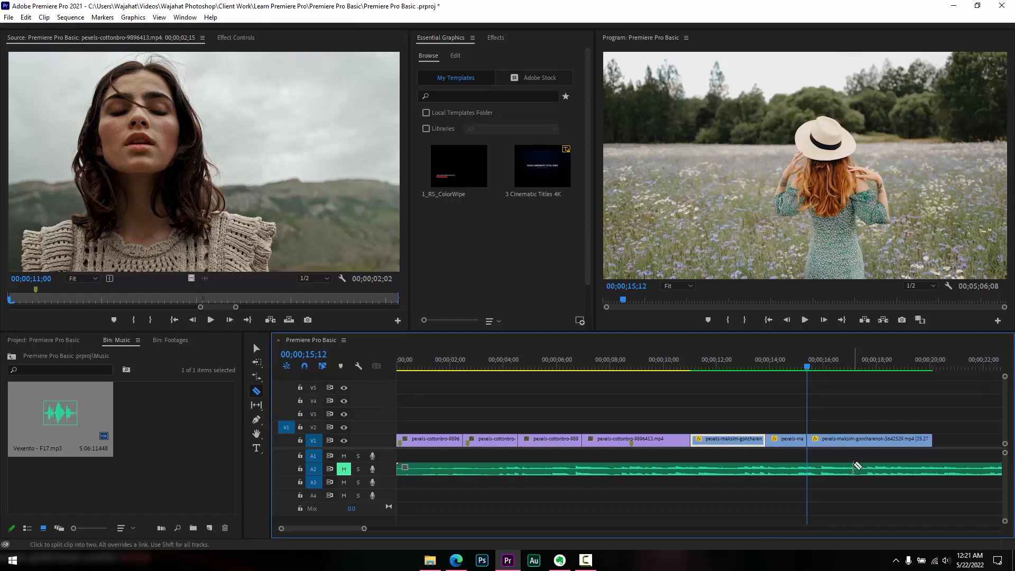
Place the playhead at 00;00;13;15 and move the cut pieces of the last V1 clip apart, leaving gaps between them.
left_click_drag(795, 366, 754, 370)
key("v")
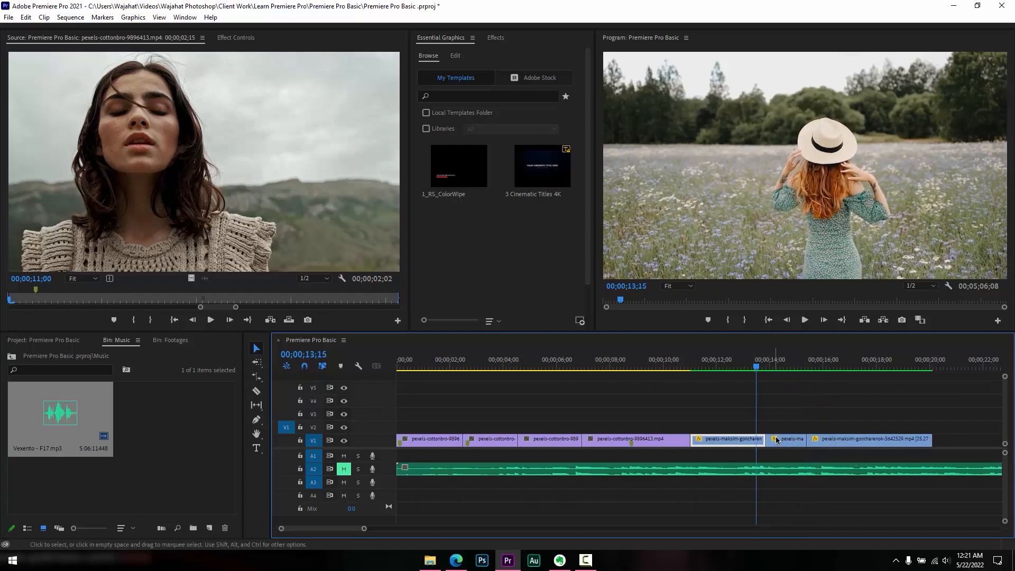
left_click_drag(786, 423, 821, 441)
mouse_move(821, 442)
left_mouse_down()
mouse_move(849, 443)
mouse_move(807, 444)
left_mouse_up()
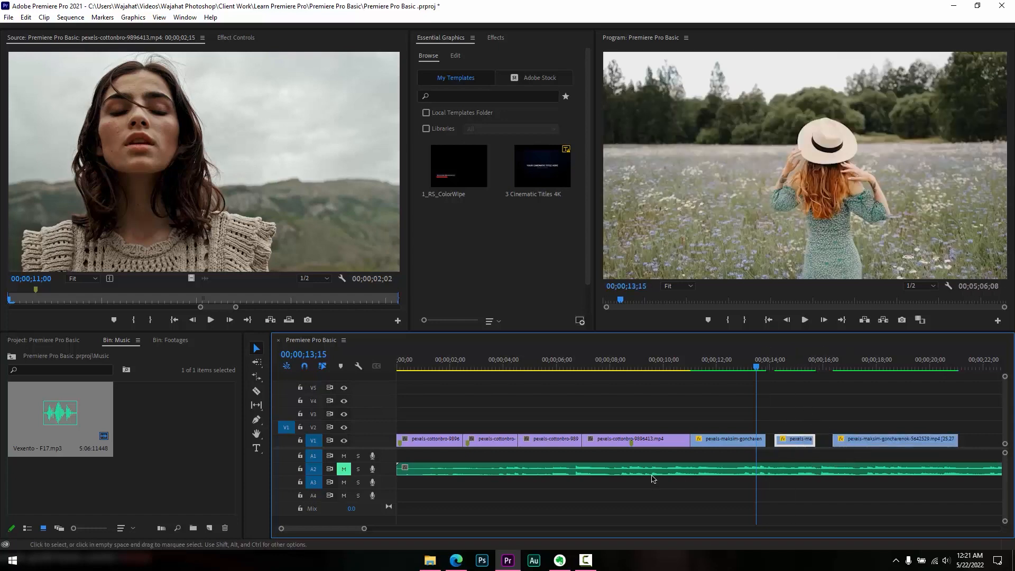
Undo the piece moves and both razor cuts on the last V1 clip.
key("c")
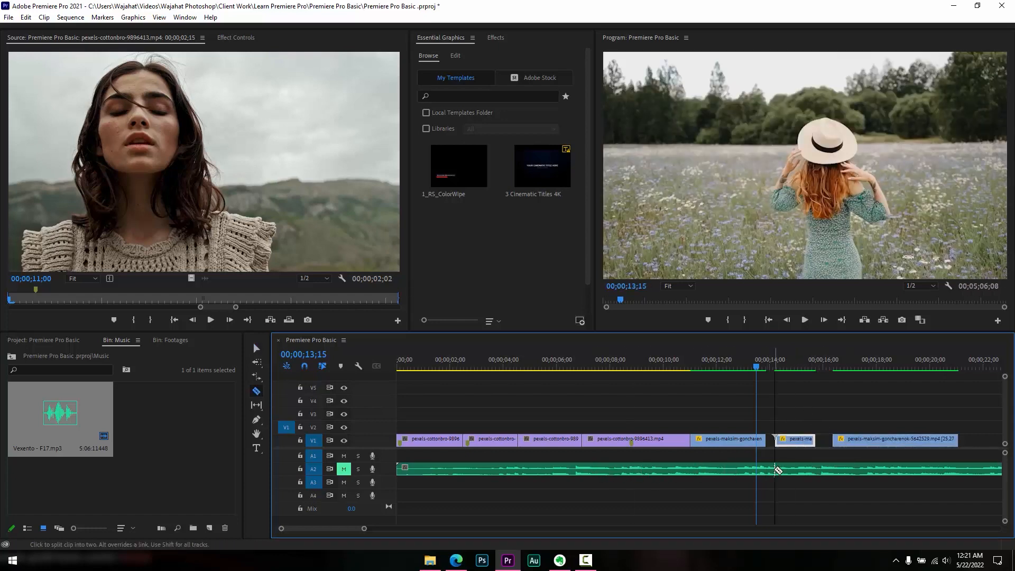
key("ctrl+z")
key("ctrl+z")
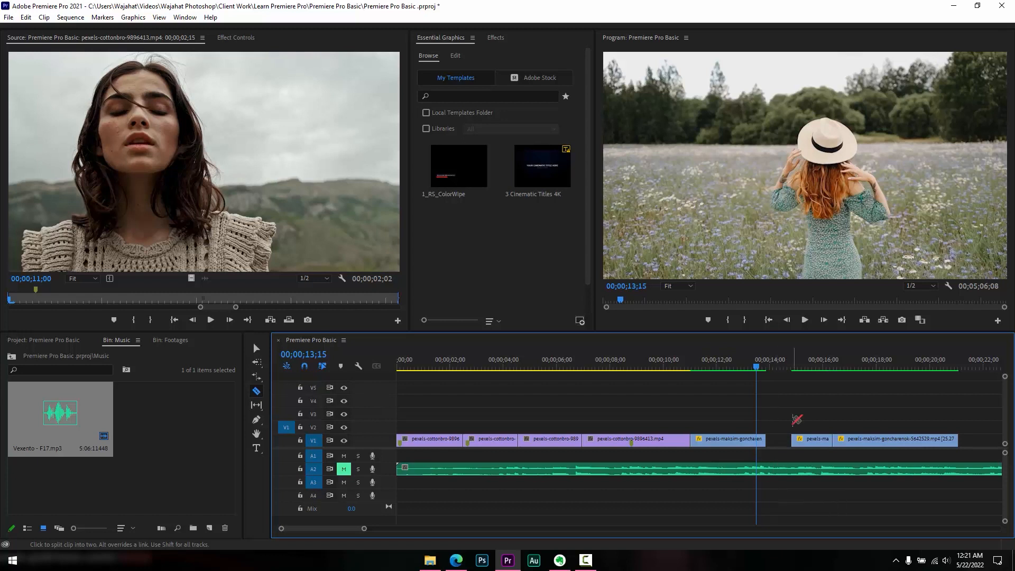
key("ctrl+z")
key("ctrl+z")
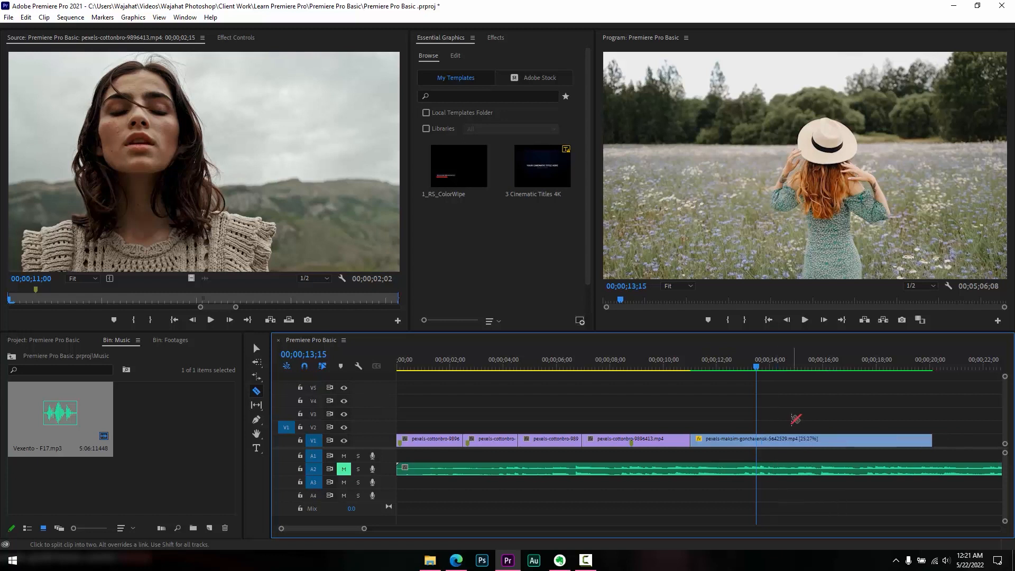
Razor the last V1 clip at the playhead at 00;00;13;15, and undo the cut.
left_click(256, 392)
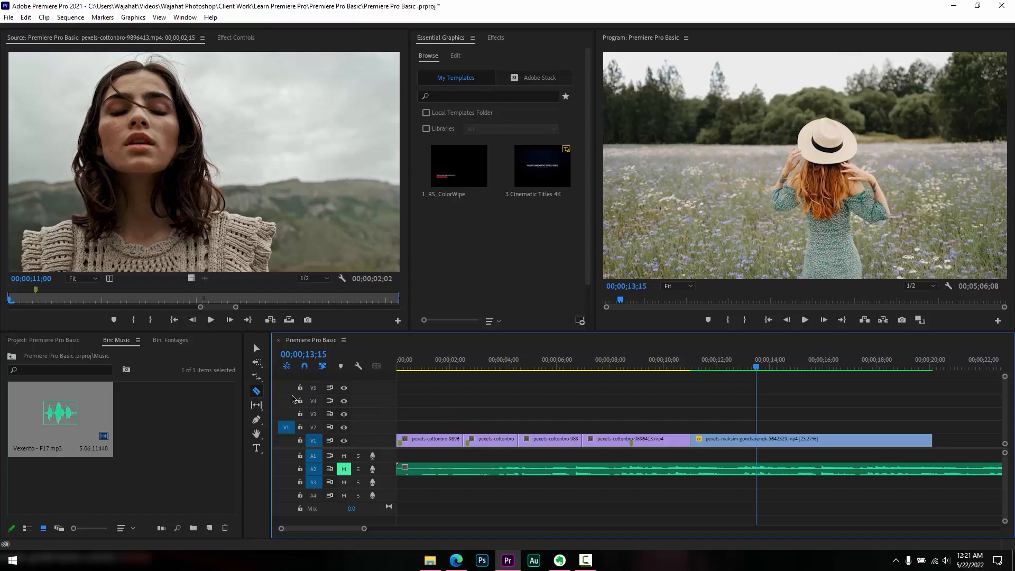
left_click(757, 442)
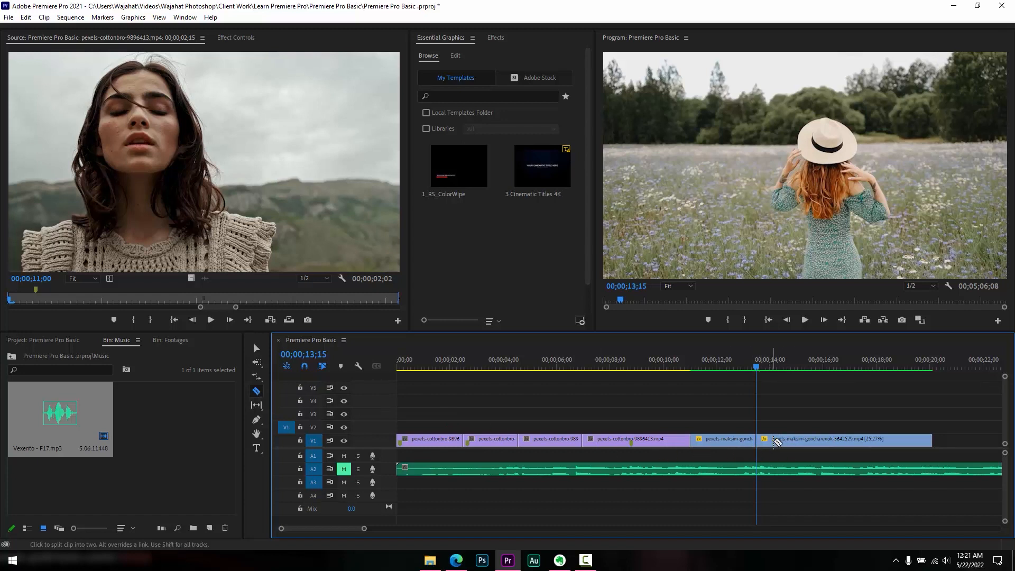
key("ctrl+z")
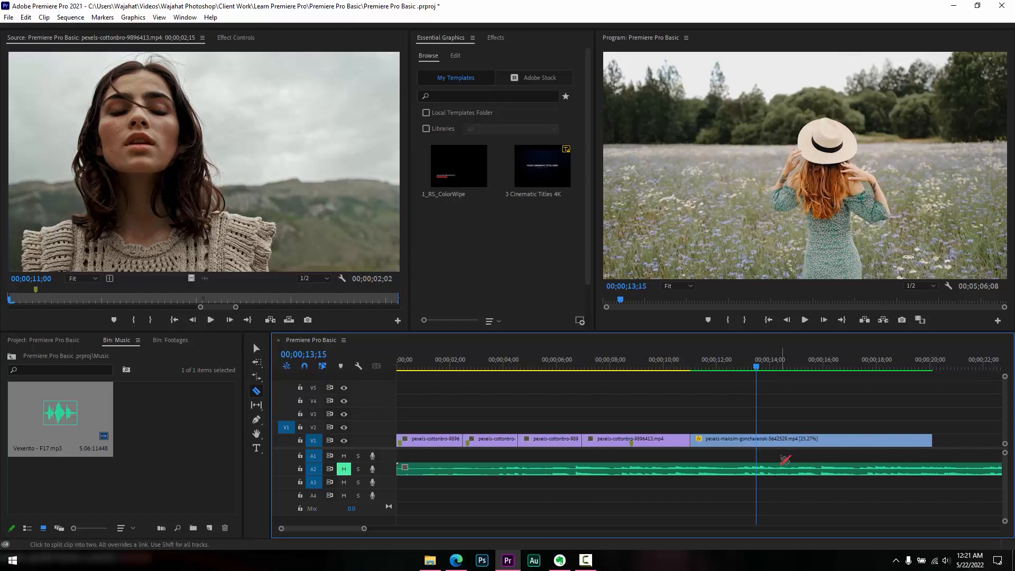
Return to the Selection tool and step the playhead back seven frames to 00;00;13;08.
key("v")
key("Left")
key("Left")
key("Left")
key("Left")
key("Left")
key("Left")
key("Left")
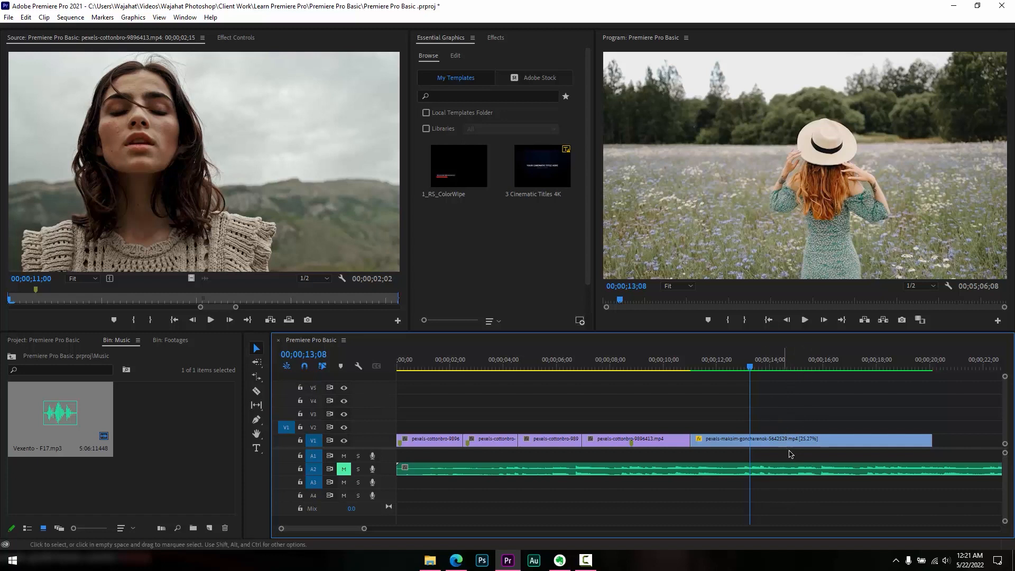
Razor the clips on all tracks at once at about 00;00;16;00.
key("c")
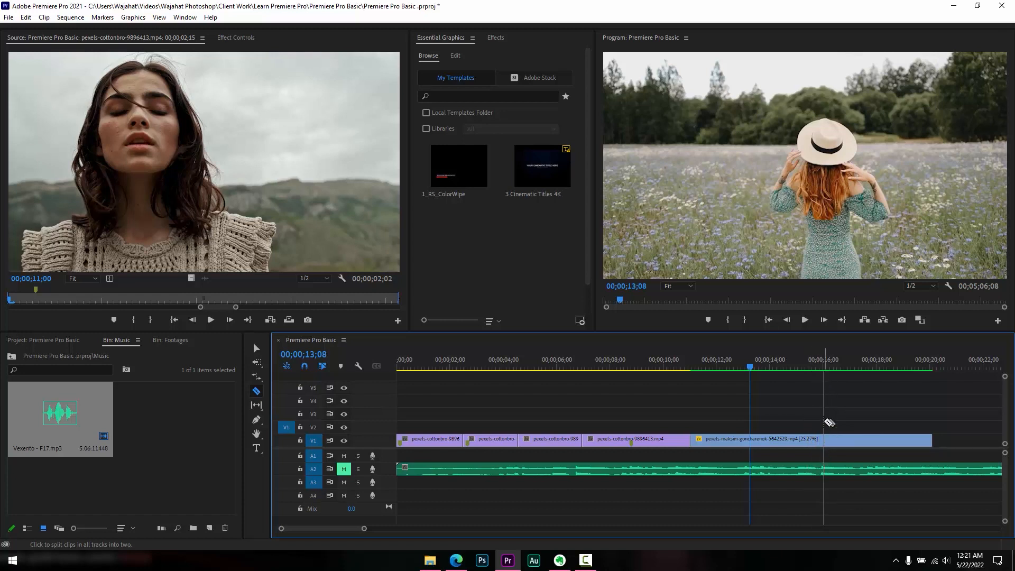
left_click(824, 423, "shift")
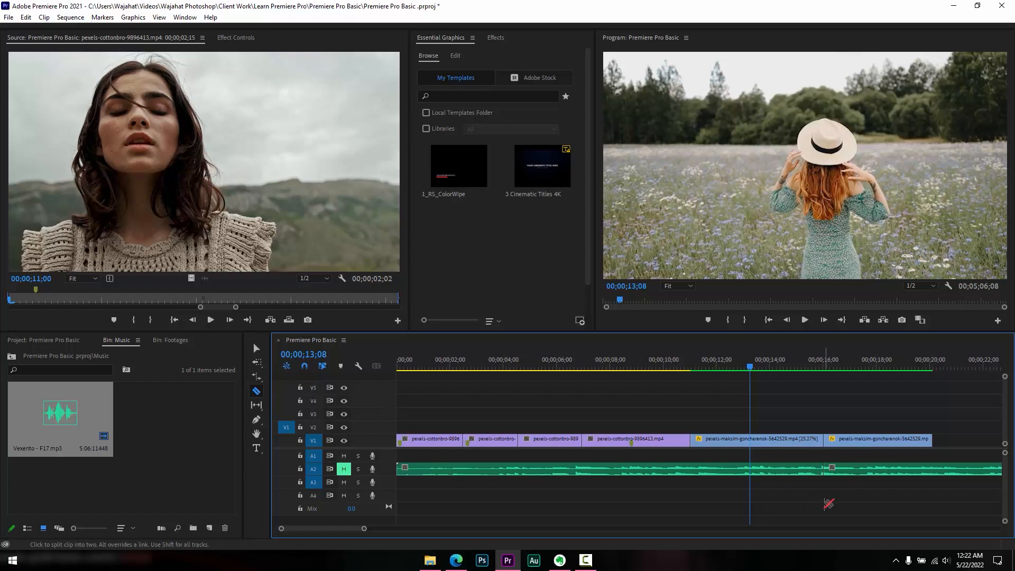
key("v")
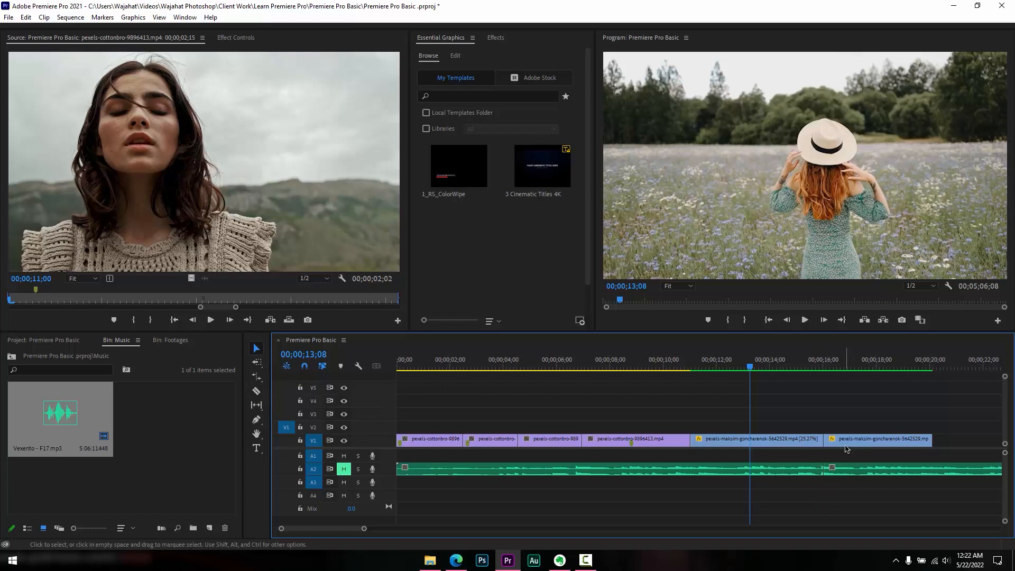
Move the final V1 piece to V2 at 00;00;13;08, copy the slowed first piece to V3, and stack music copies on A3 and A4.
left_click_drag(846, 444, 789, 417)
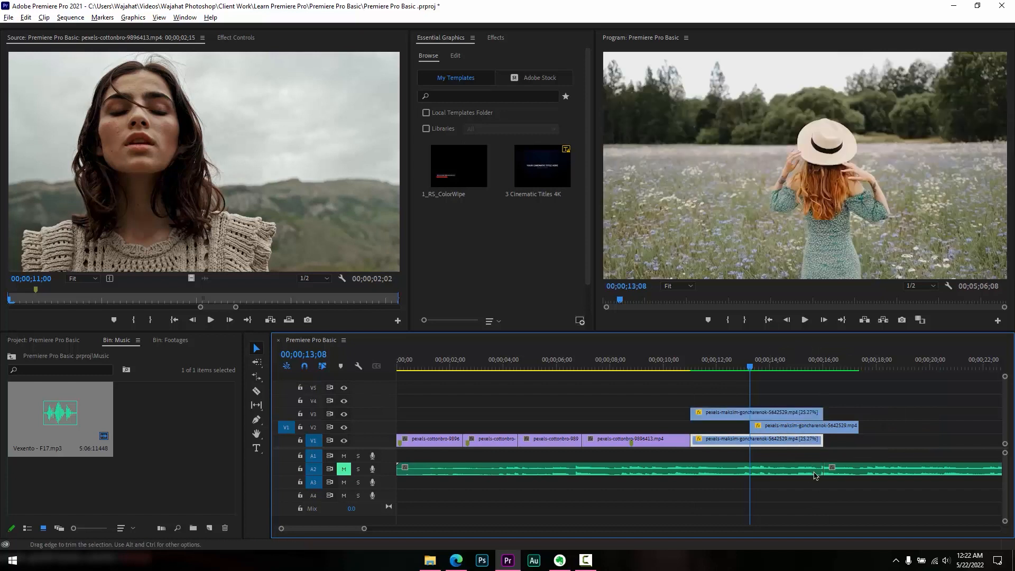
left_click_drag(800, 471, 772, 505)
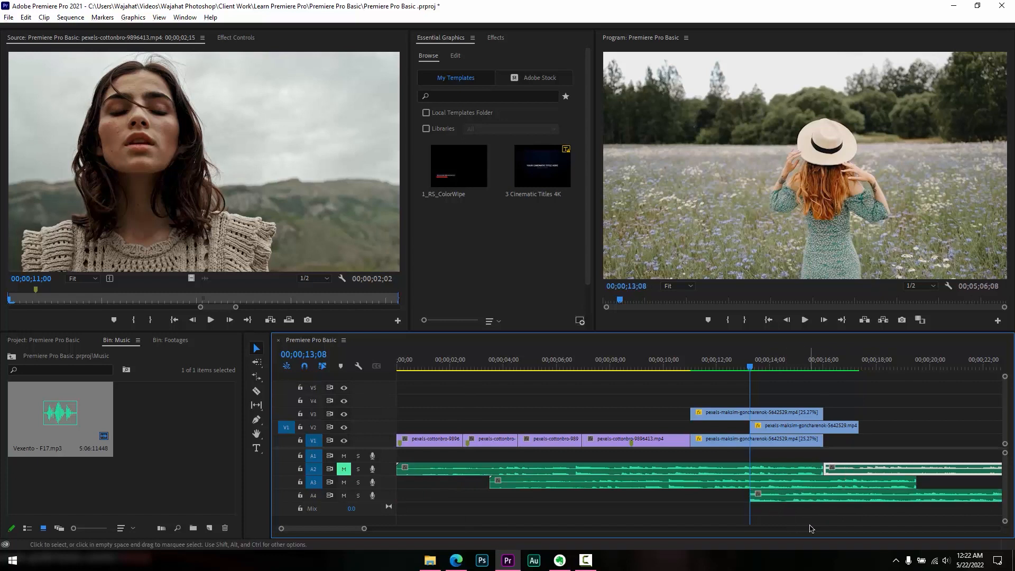
Place the playhead at 00;00;12;07 and join the through edit between the two music pieces on A2.
left_click(722, 364)
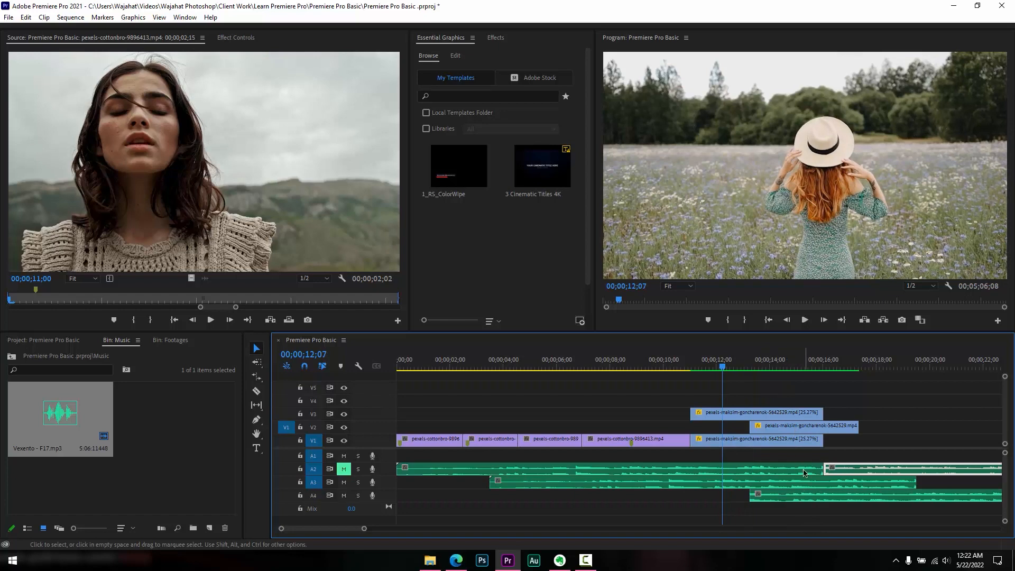
right_click(822, 471)
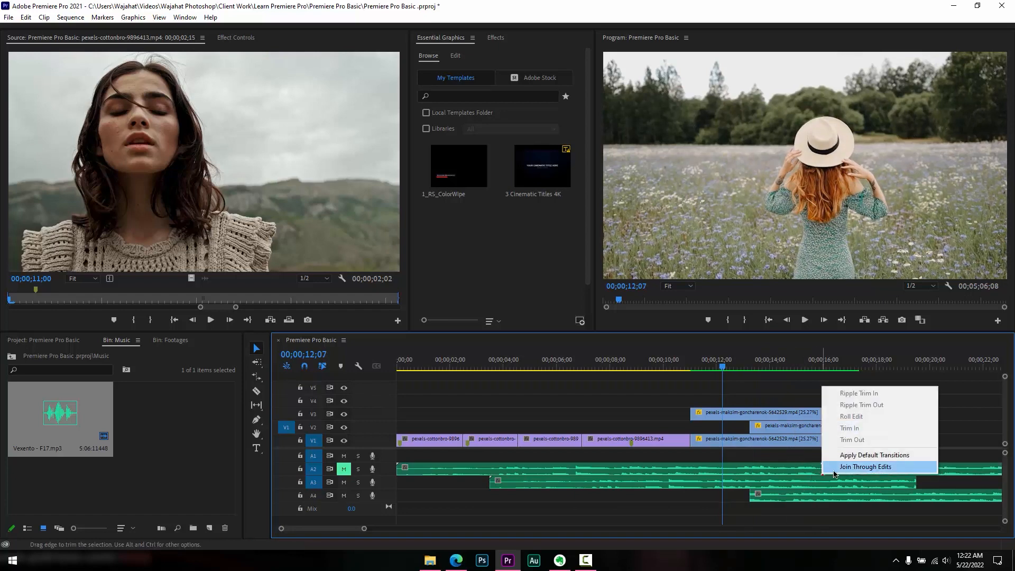
left_click(834, 470)
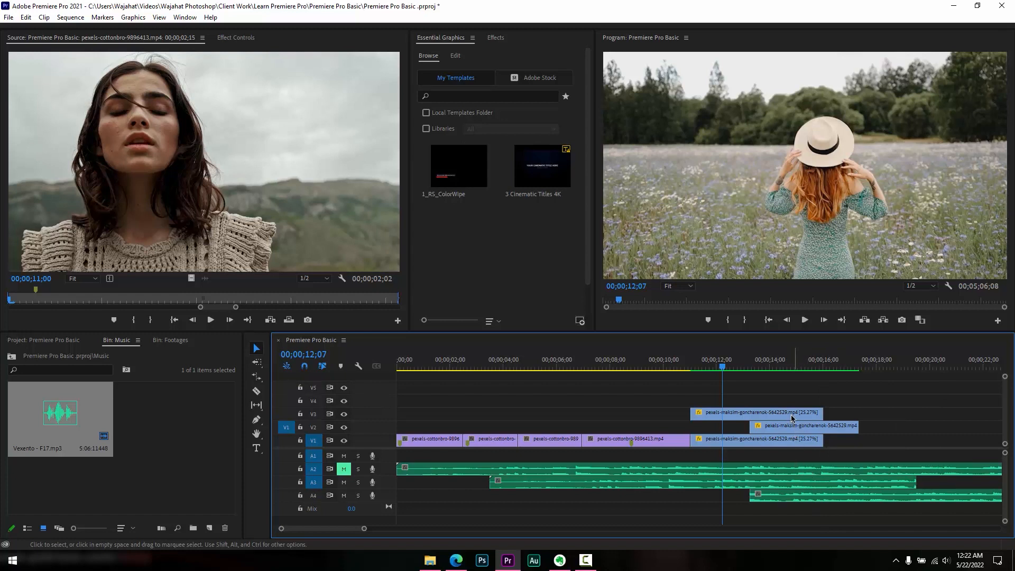
Razor the V2, V1, A2 and A3 clips one by one just after 00;00;15;00, and undo those cuts.
key("c")
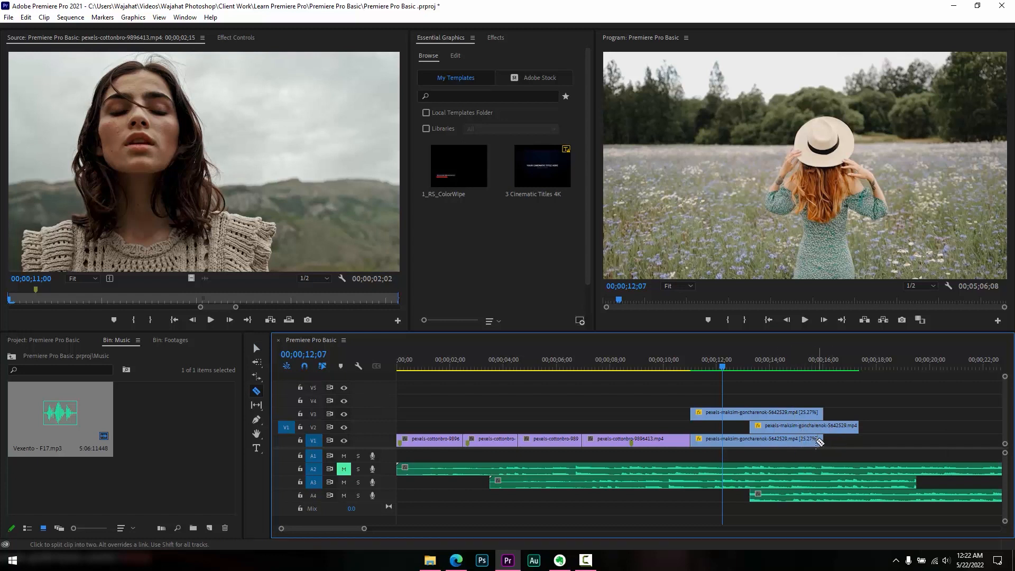
left_click(799, 428)
left_click(799, 441)
left_click(800, 469)
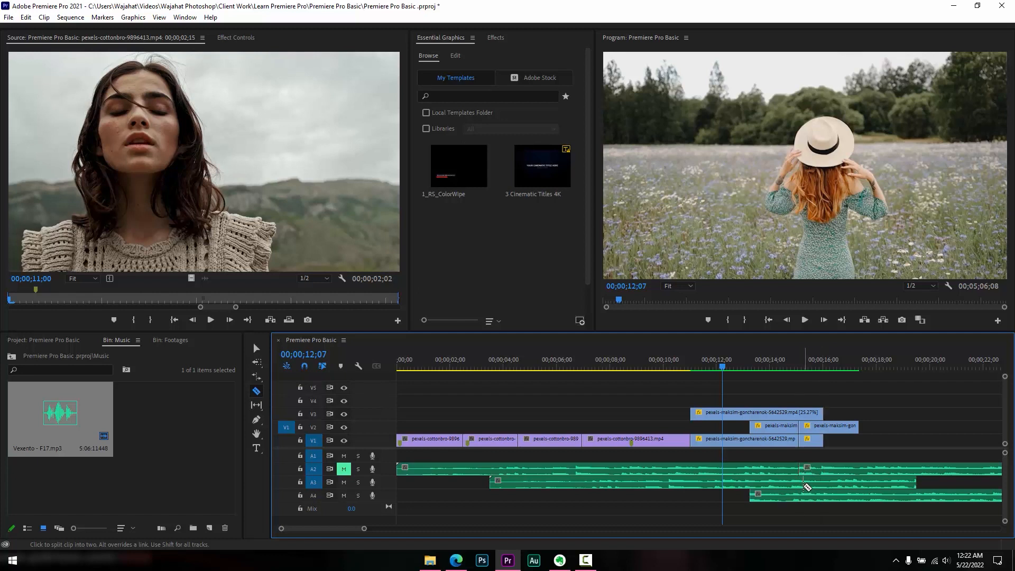
left_click(799, 481)
key("ctrl+z")
key("ctrl+z")
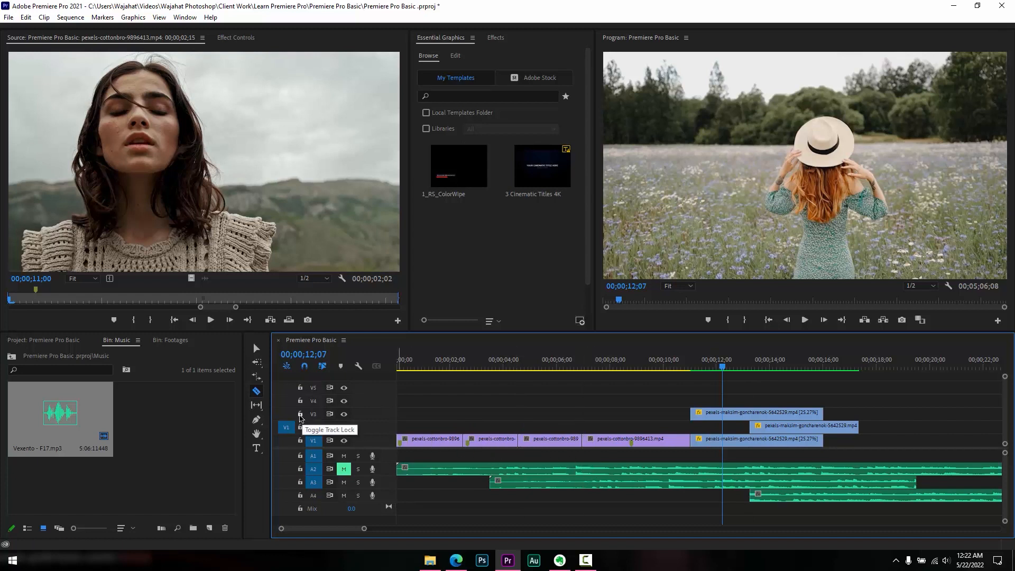
Lock tracks V3 and A4 and razor all unlocked tracks at once just before 00;00;15;00.
left_click(300, 416)
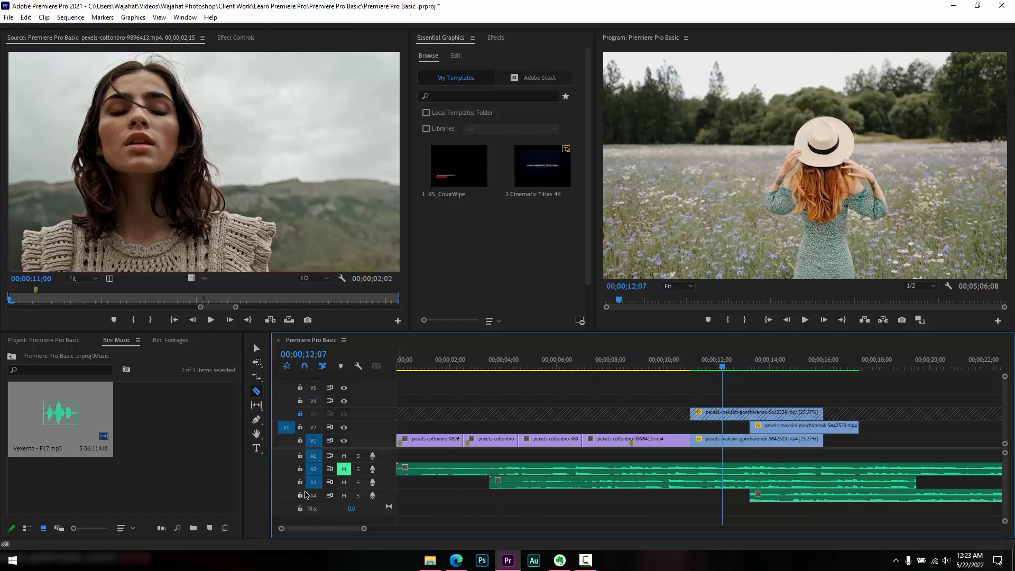
left_click(299, 496)
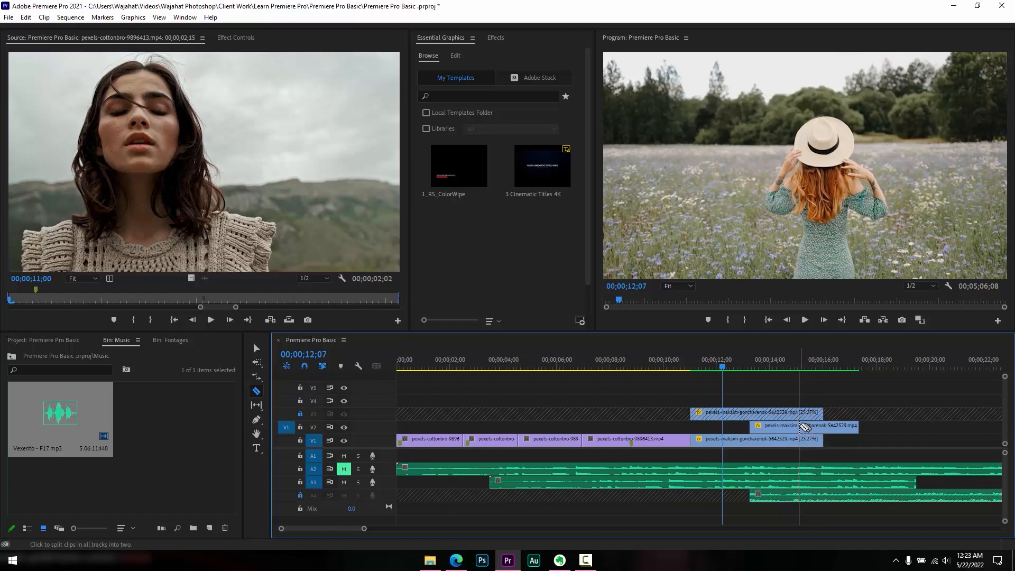
left_click(792, 426, "shift")
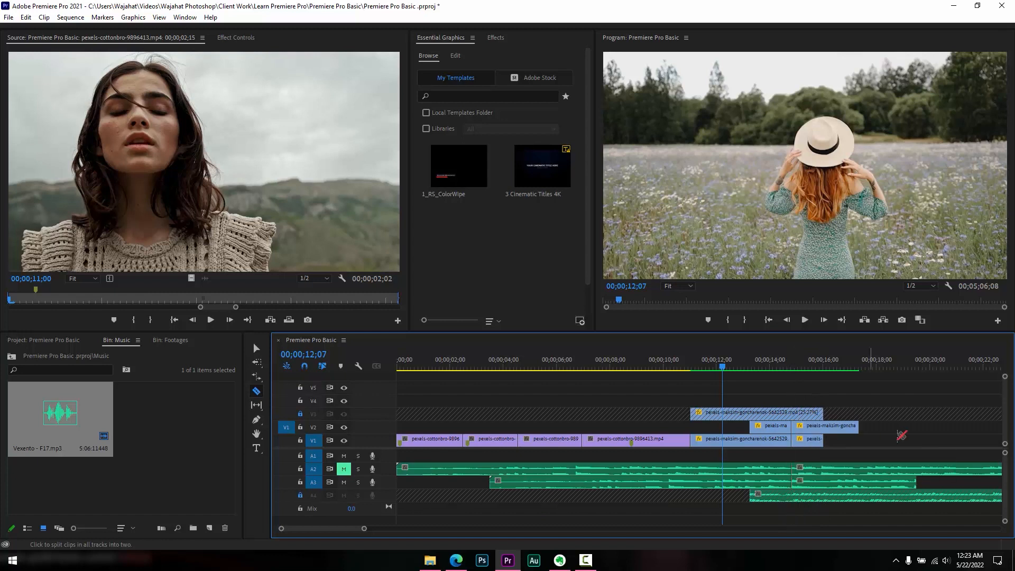
key("v")
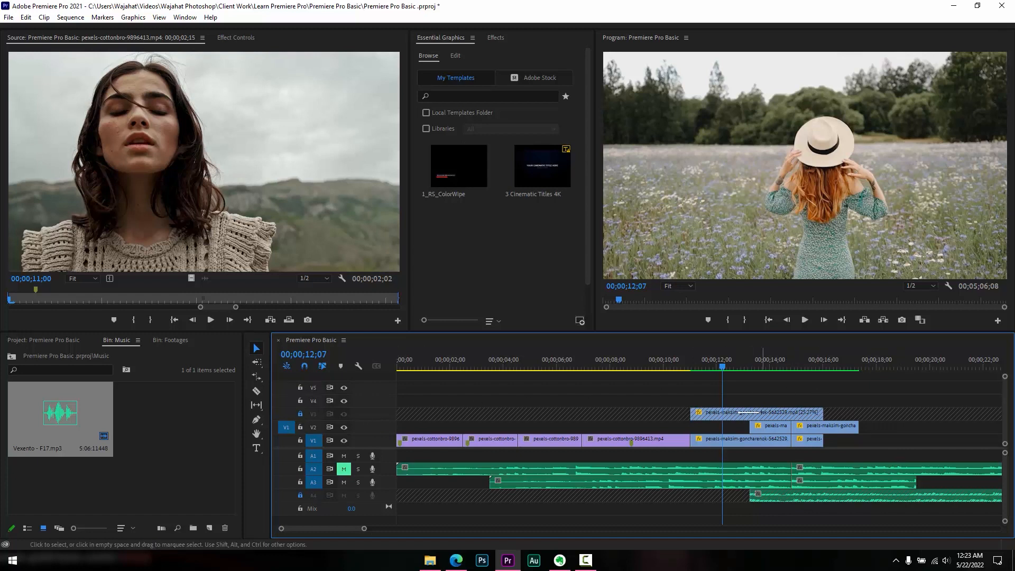
Unlock tracks V3 and A4, undoing any stray edit on the V3 clip.
left_click(299, 415)
left_click_drag(793, 415, 792, 417)
key("ctrl+z")
left_click(300, 495)
left_click(299, 414)
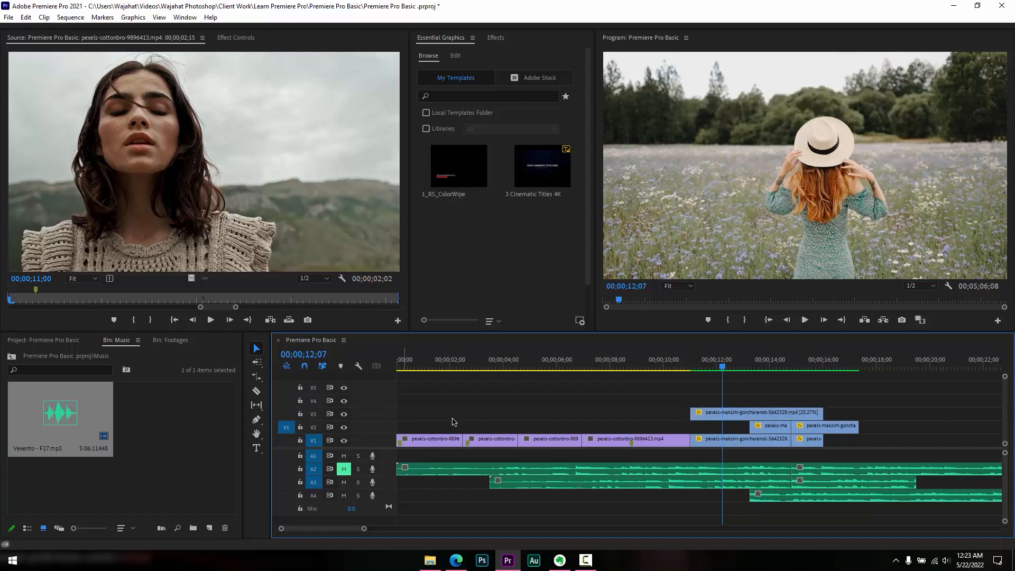
Play the sequence from about 00;00;11;00 and undo the stacked-track razor demonstration until clips remain only on V1 and A2.
left_click(686, 364)
key("space")
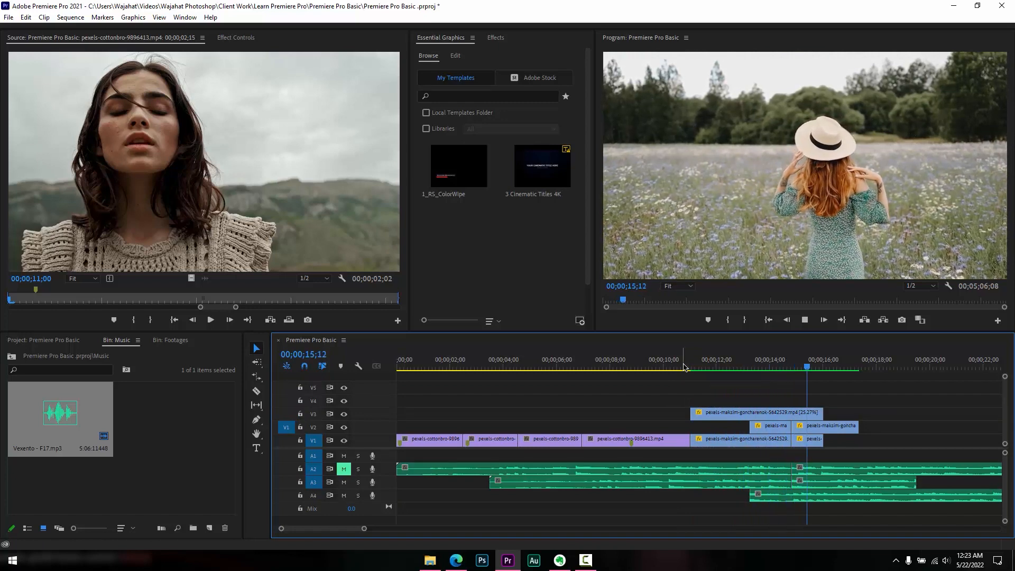
key("space")
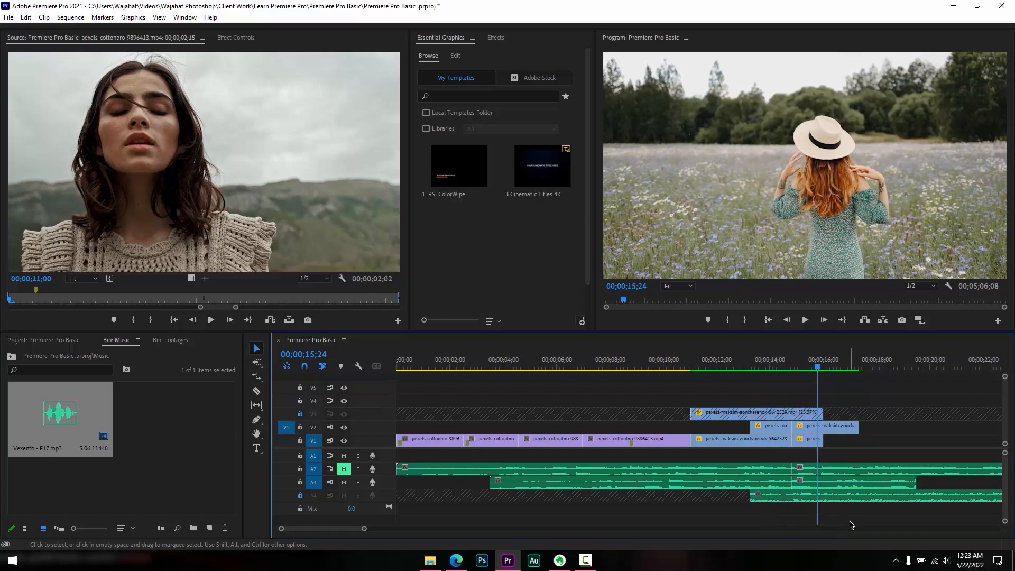
key("ctrl+z")
key("ctrl+z")
key("ctrl+z")
key("ctrl+z")
key("ctrl+z")
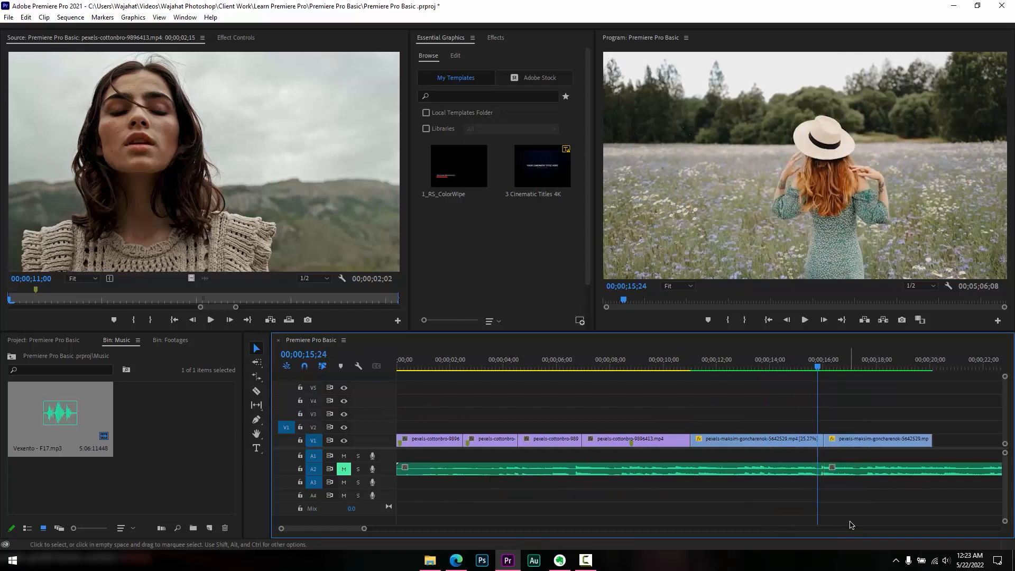
Enlarge the video and audio track heights in the timeline, keeping the Selection tool active, and unmute track A2.
left_click(256, 405)
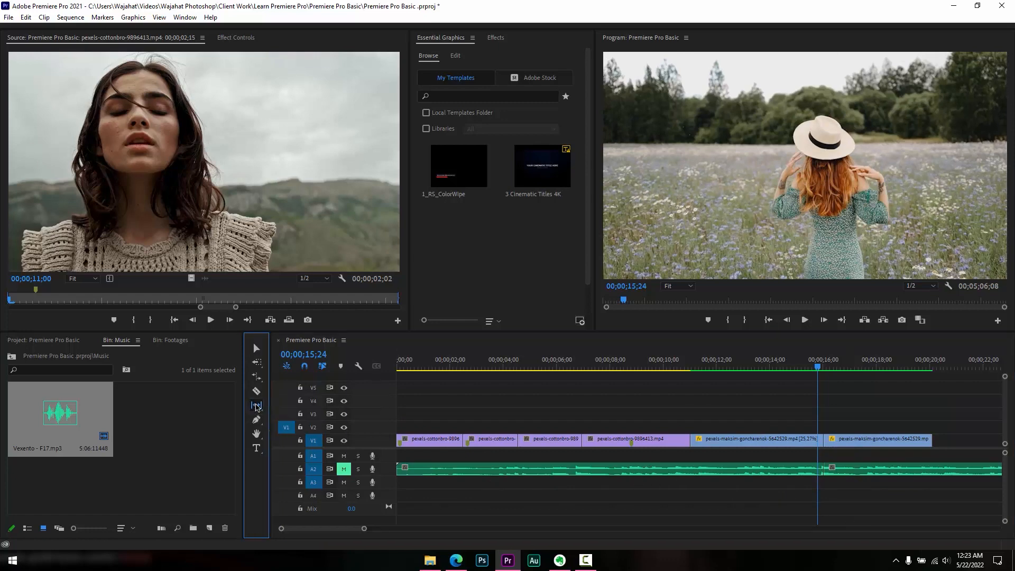
key("v")
left_click(1006, 445)
left_click_drag(1006, 445, 1006, 438)
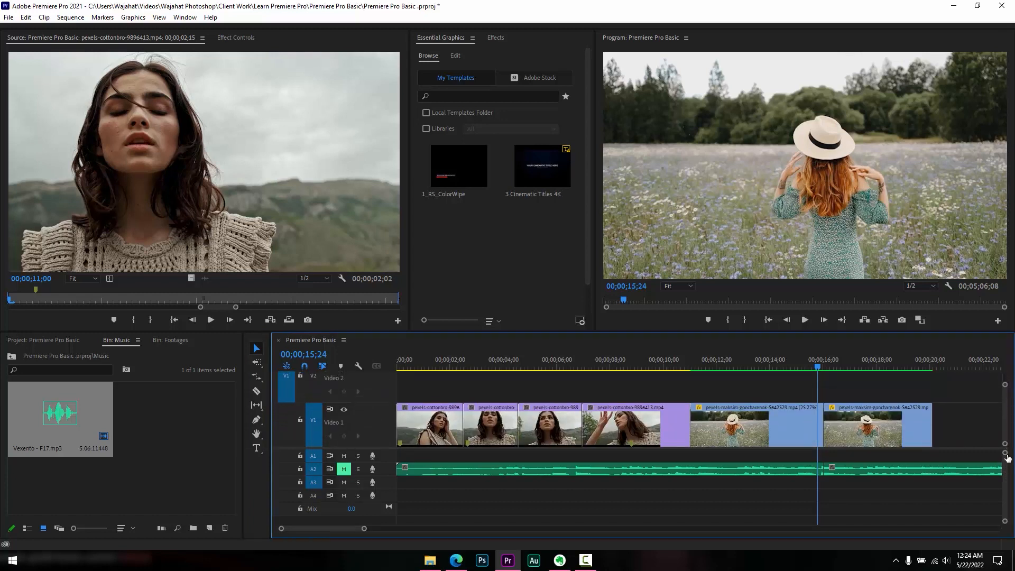
left_click_drag(1006, 457, 1006, 455)
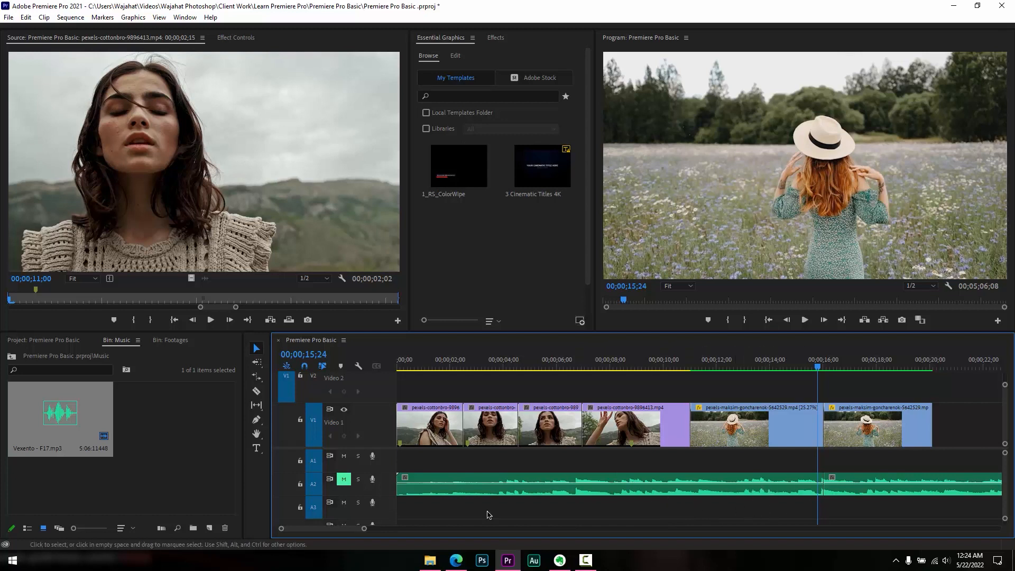
left_click(344, 481)
Play the sequence with its music from 00;00;00;00 and return the playhead to 00;00;00;03.
right_click(464, 432)
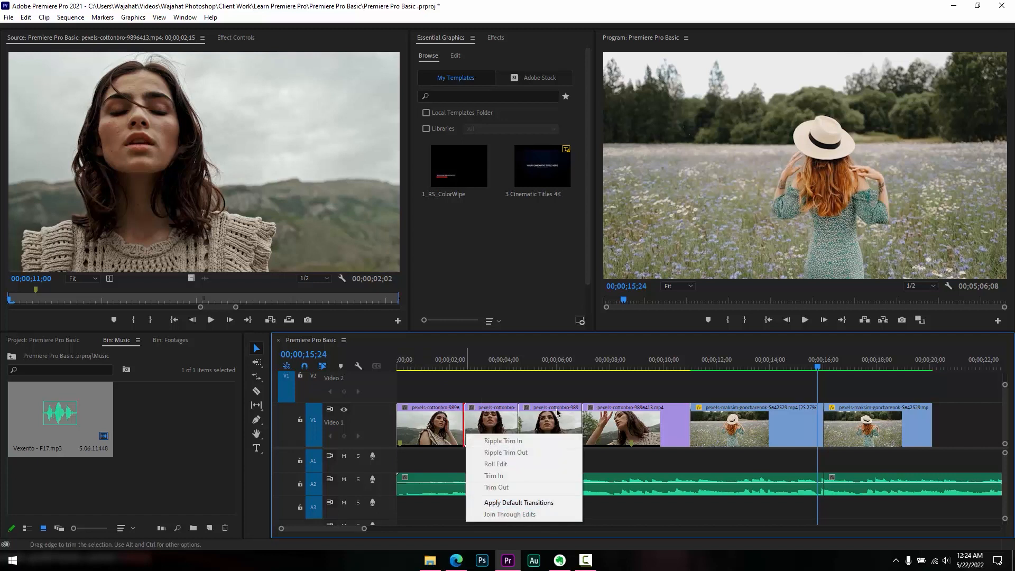
left_click(736, 428)
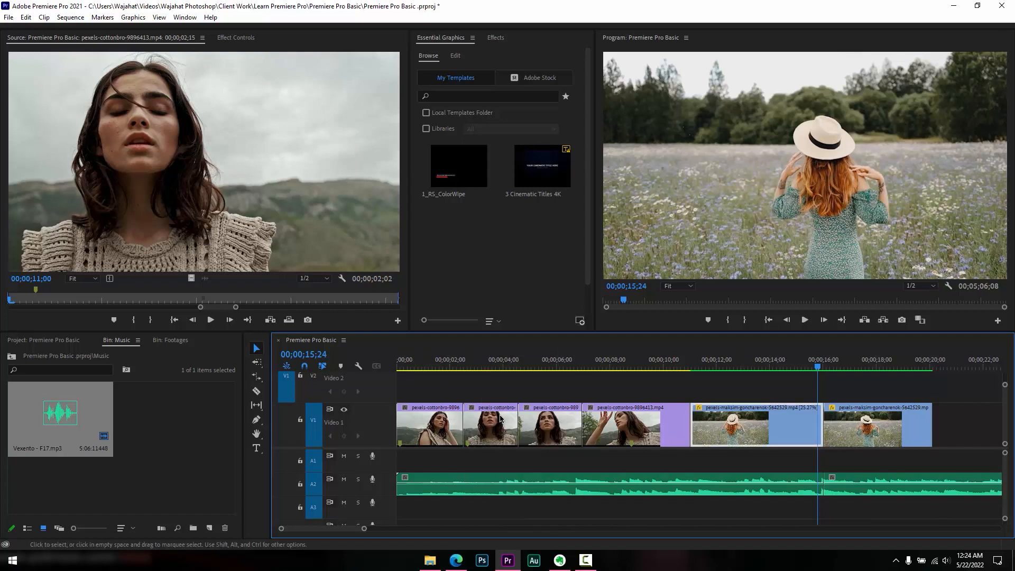
left_click(405, 363)
left_click_drag(405, 363, 391, 364)
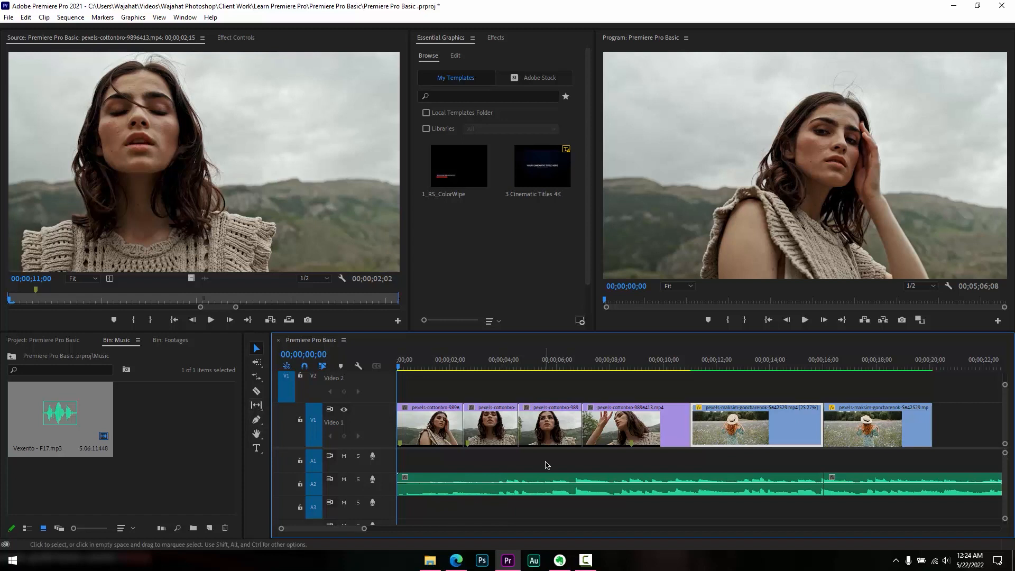
key("space")
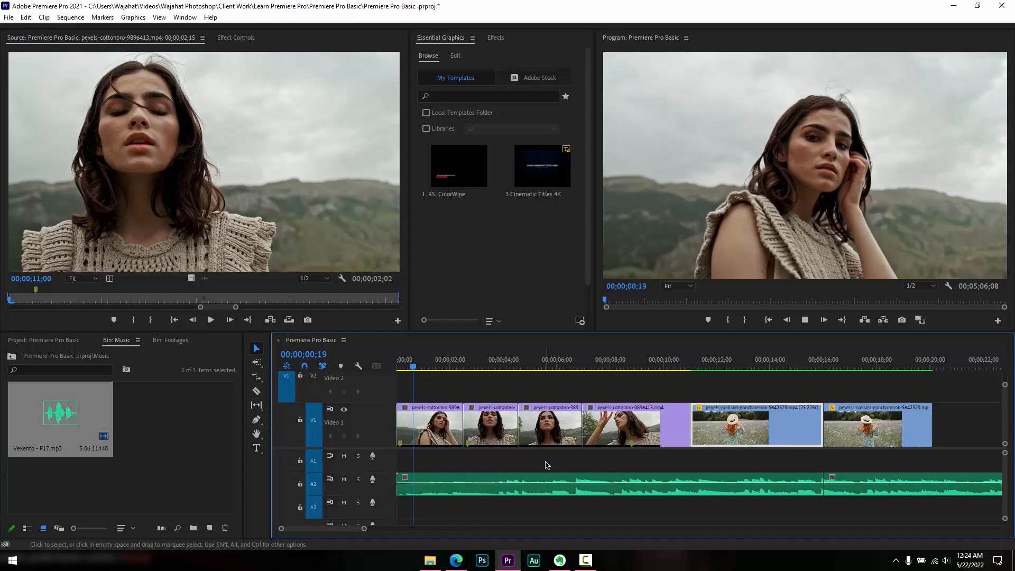
left_click(947, 562)
left_click(950, 563)
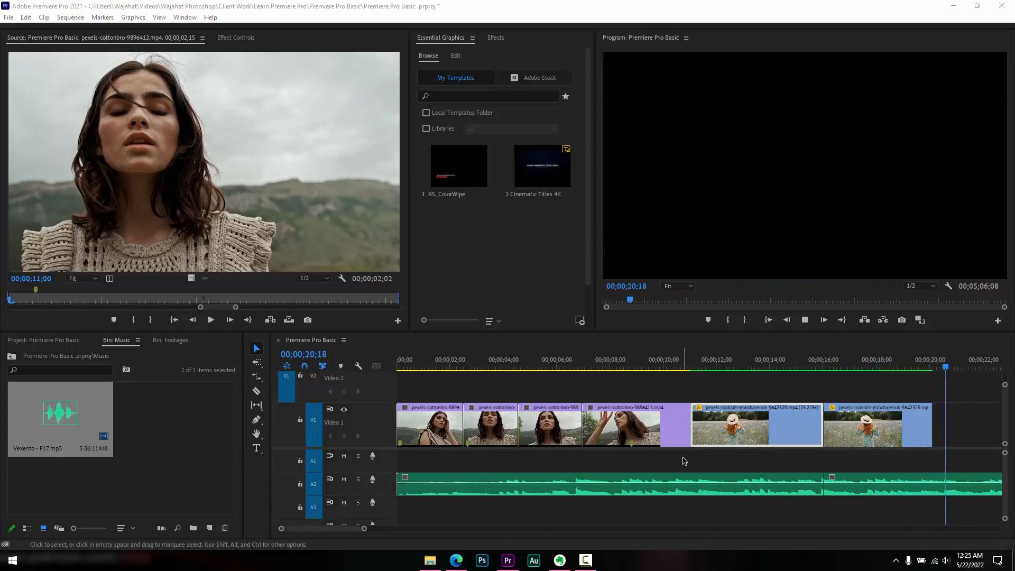
left_click(598, 364)
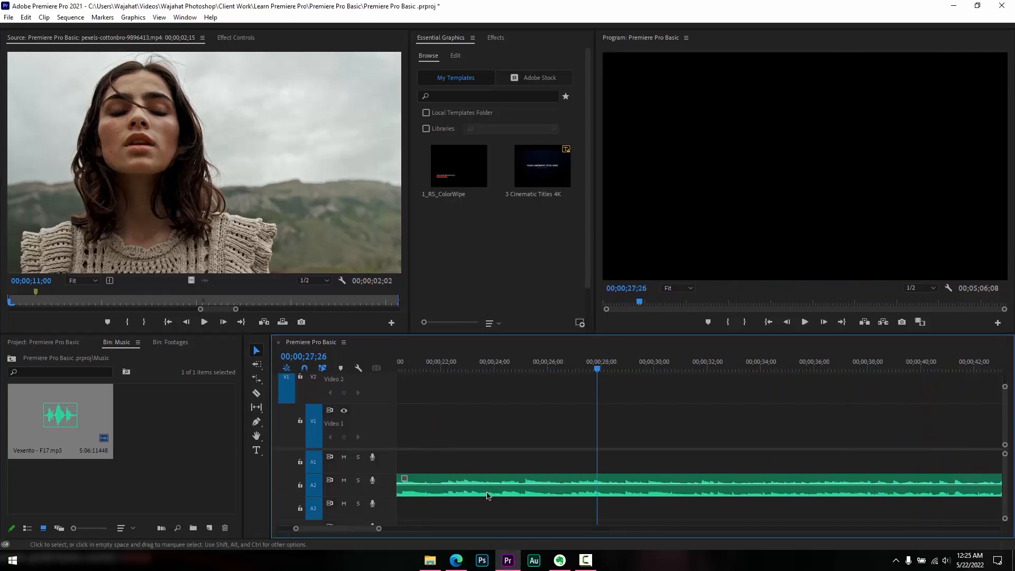
left_click_drag(346, 532, 312, 533)
left_click(400, 365)
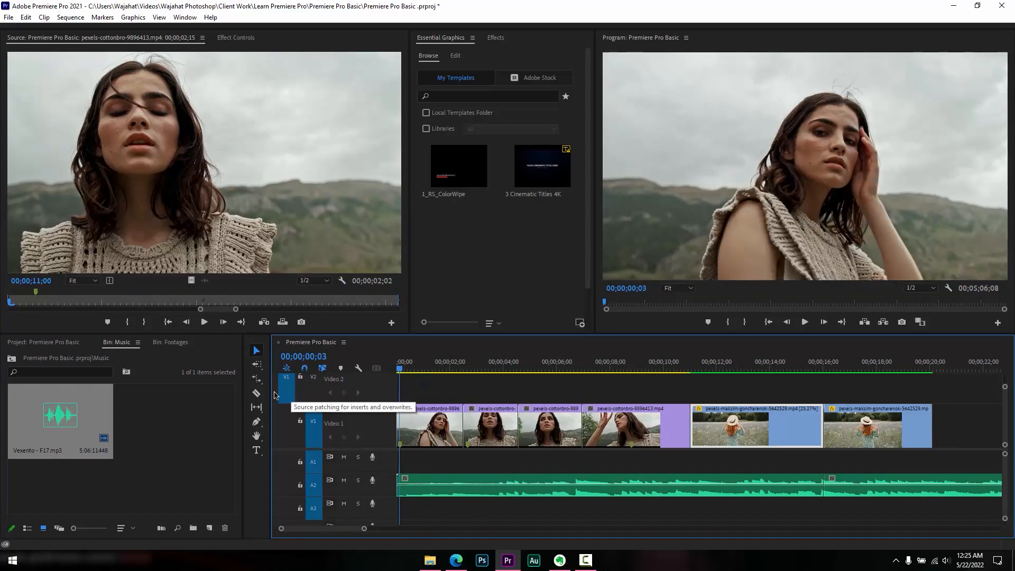
Activate the Slip tool and slip the first music clip on A2 to a later part of its audio.
left_click(257, 408)
left_click(257, 410)
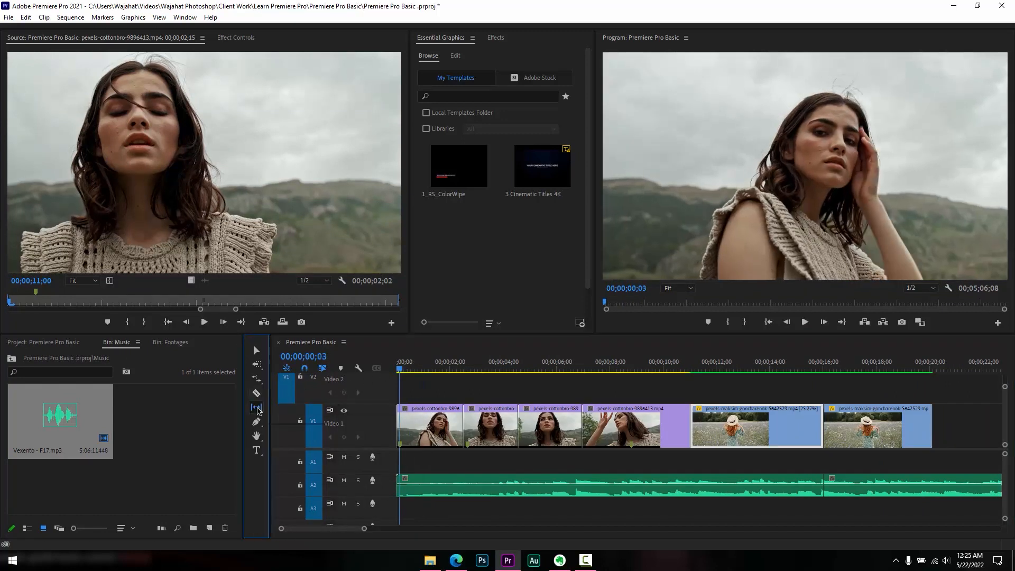
left_click(279, 411)
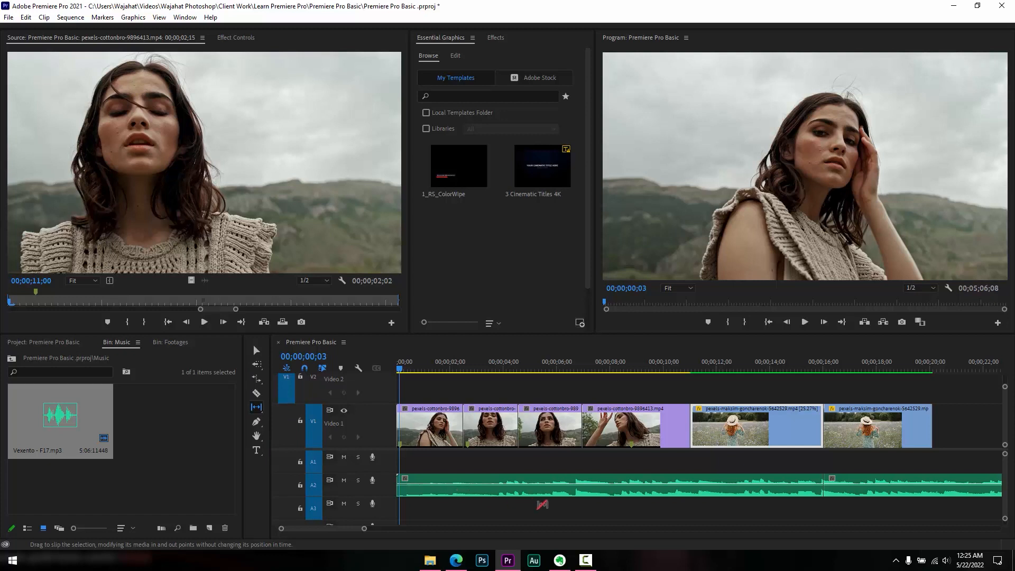
left_click_drag(668, 487, 592, 484)
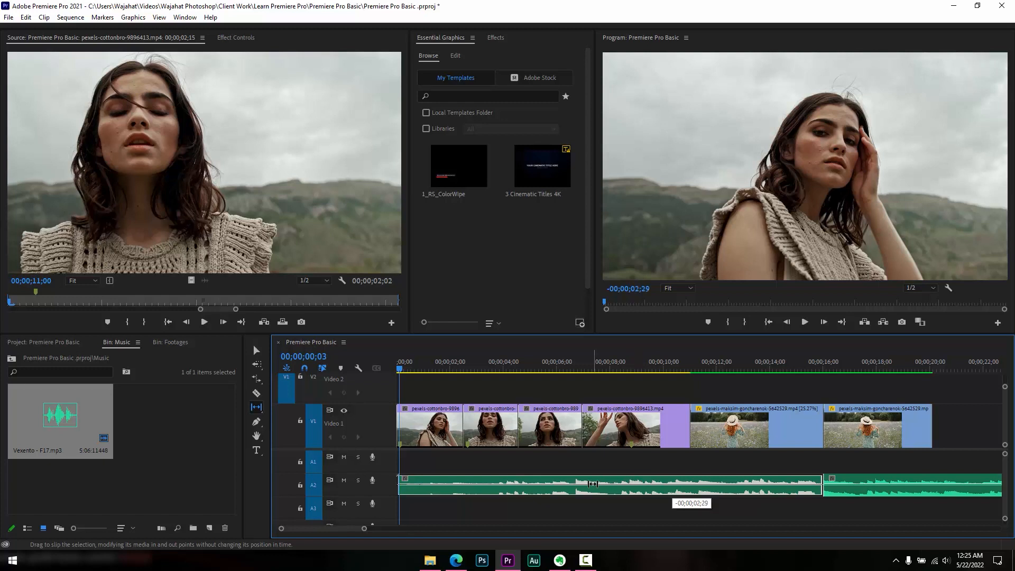
left_click_drag(593, 484, 408, 485)
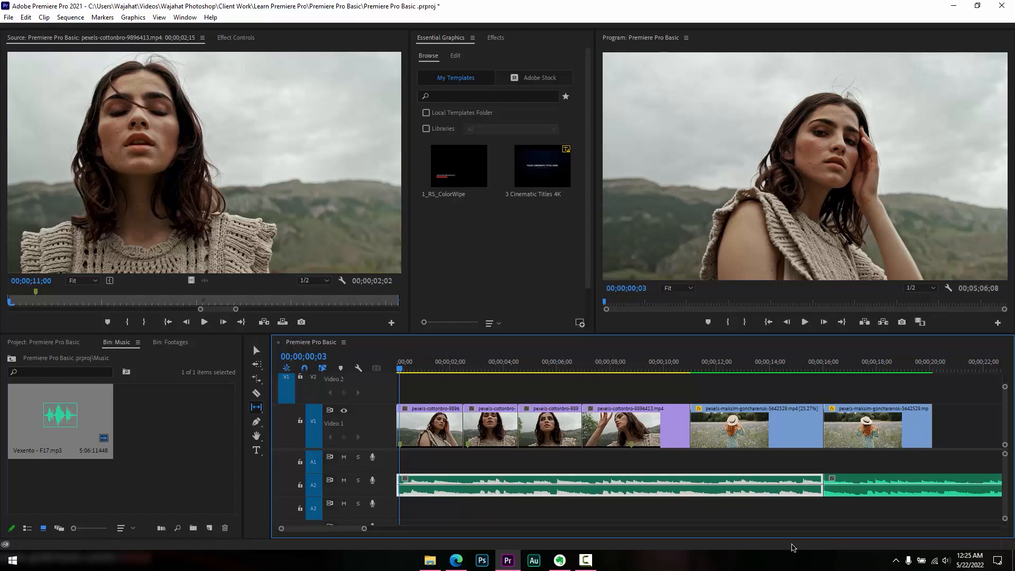
Slip the first V1 clip to a later part of its footage and play the sequence from the start to 00;00;08;12.
key("Home")
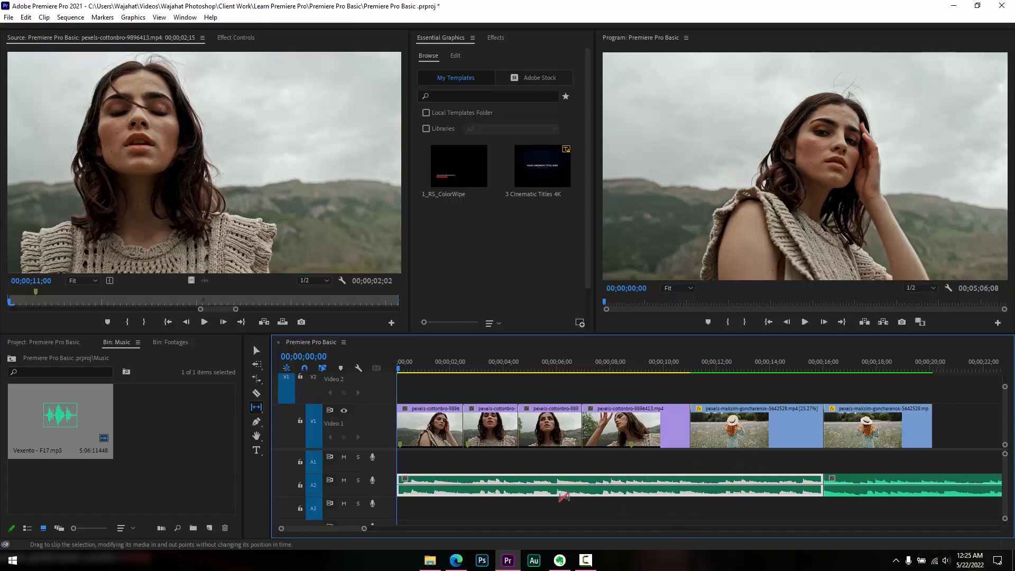
left_click_drag(435, 429, 372, 429)
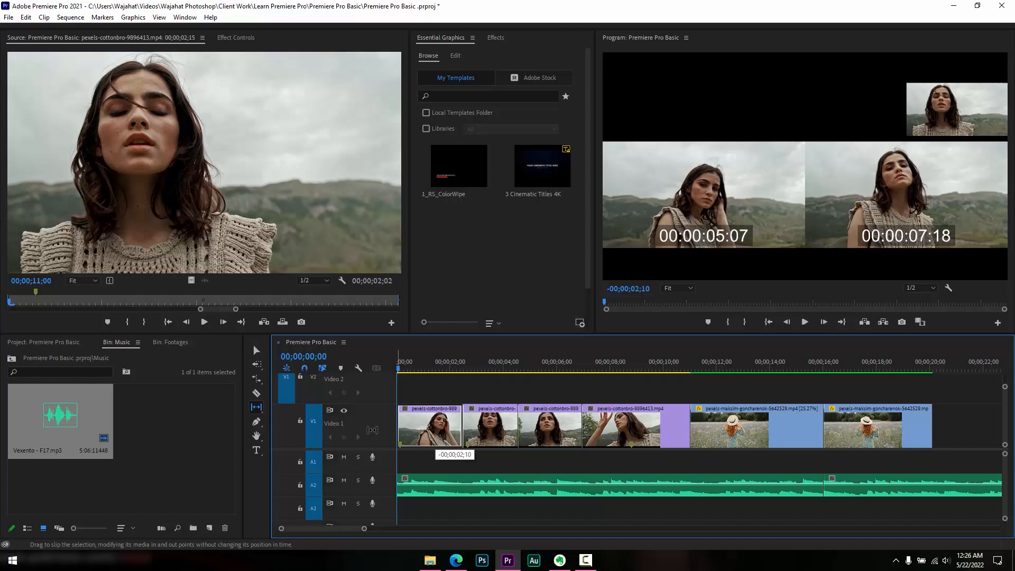
left_click_drag(372, 429, 355, 429)
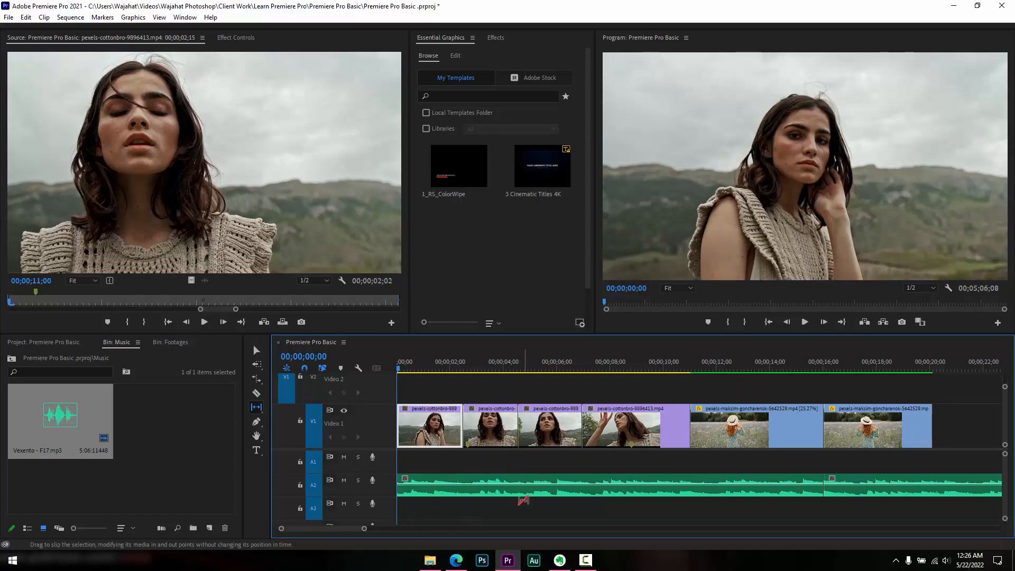
key("space")
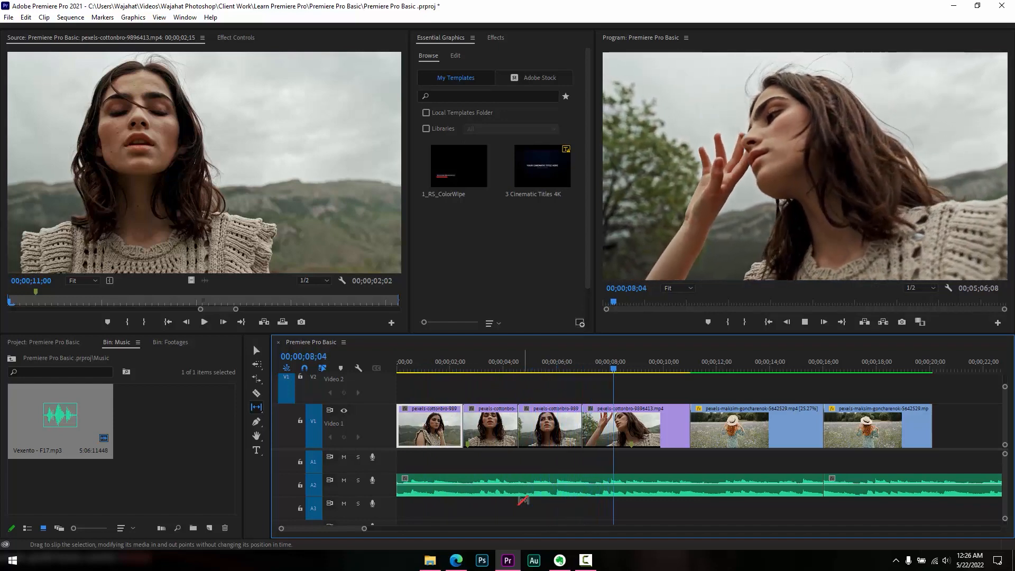
key("space")
Activate the Slide tool, move the playhead to 00;00;15;00, and try sliding the first V1 clip slightly later, undoing that slide.
left_click(254, 406)
left_click(254, 408)
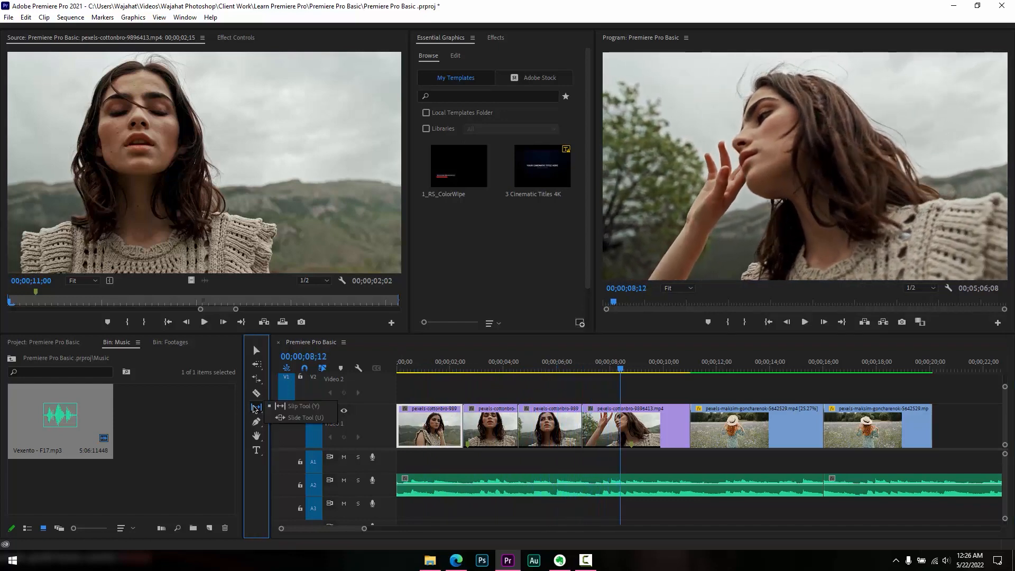
left_click(323, 419)
key("shift+m")
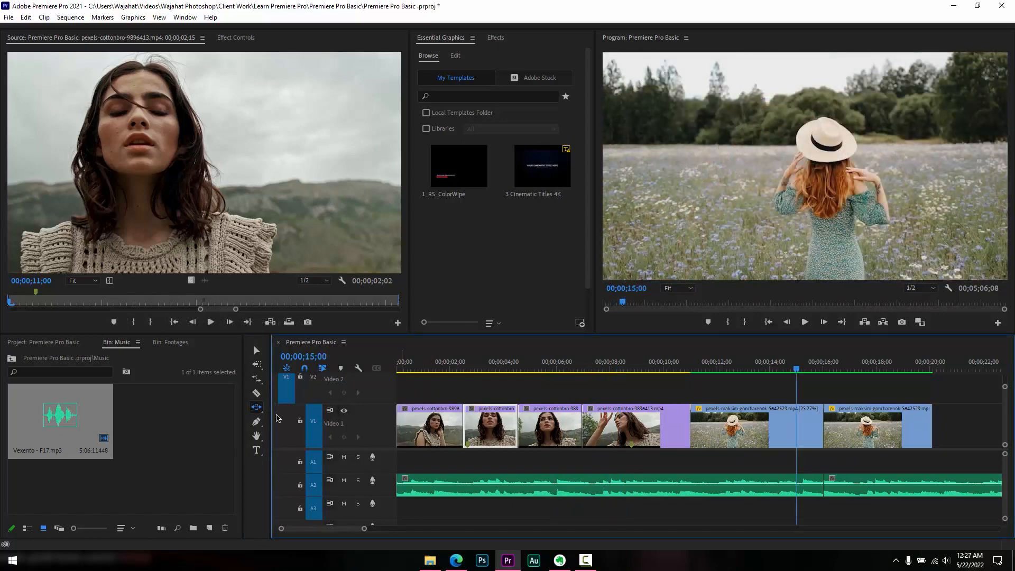
left_click_drag(446, 426, 459, 426)
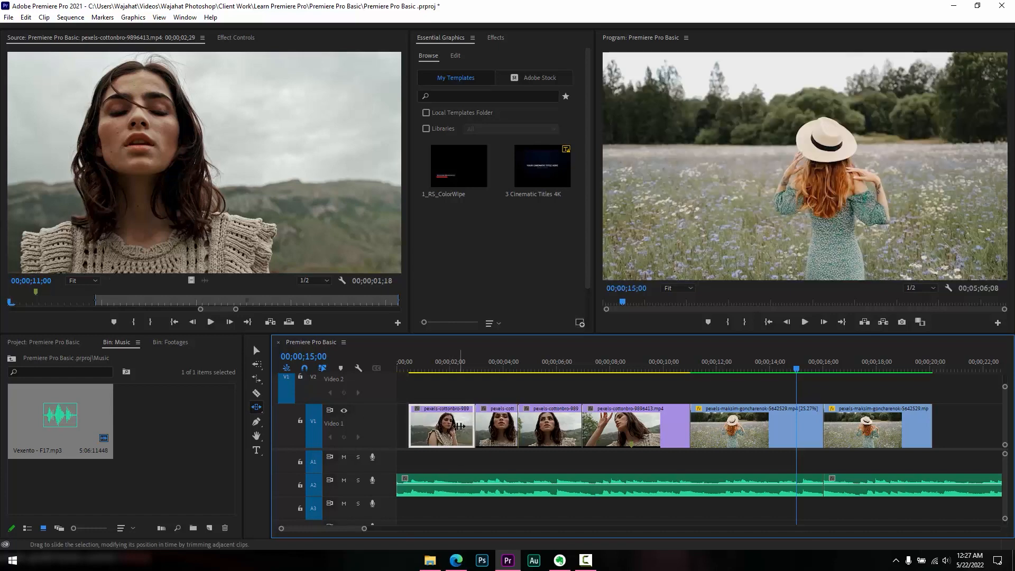
key("ctrl+z")
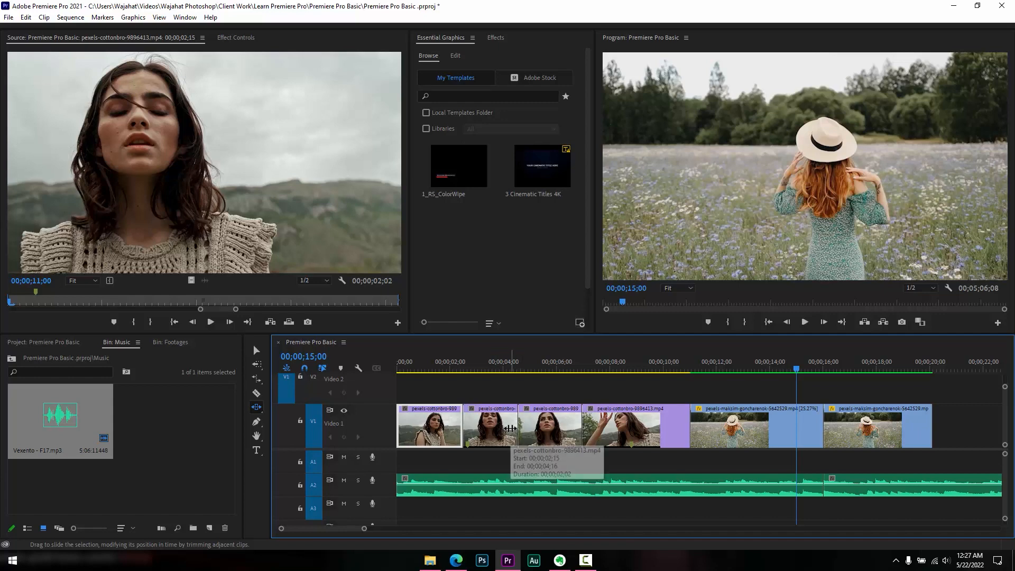
Slide the second V1 clip later to start at 00;00;03;25 and the fourth V1 clip later to start just after 00;00;08;00.
left_click_drag(510, 428, 524, 430)
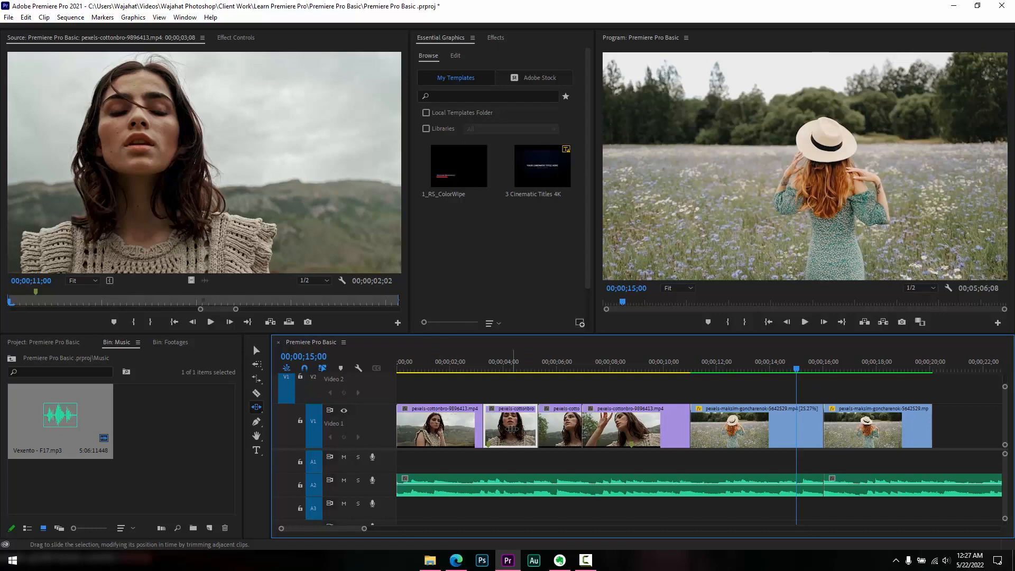
left_click_drag(511, 428, 525, 429)
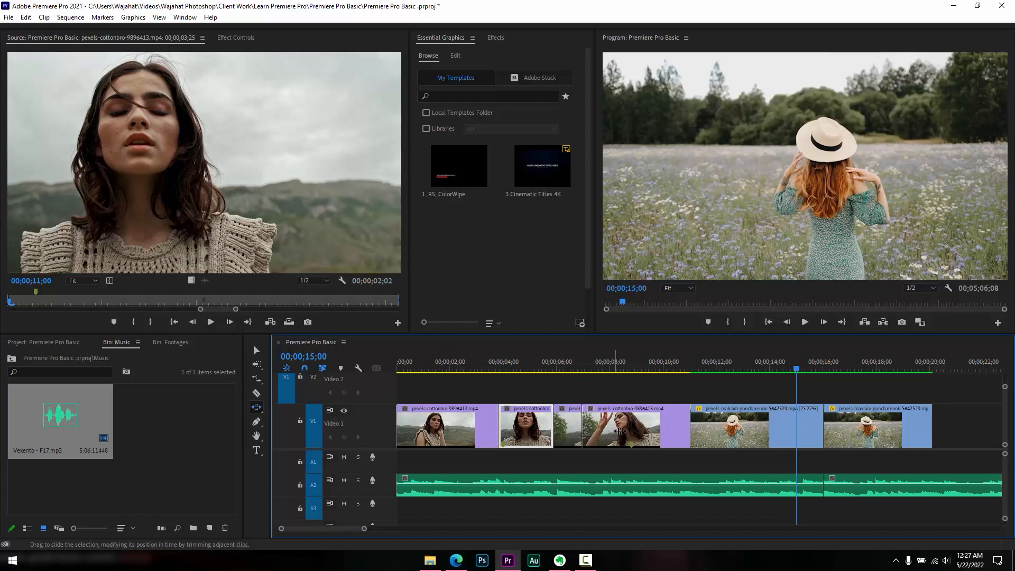
left_click_drag(637, 431, 673, 428)
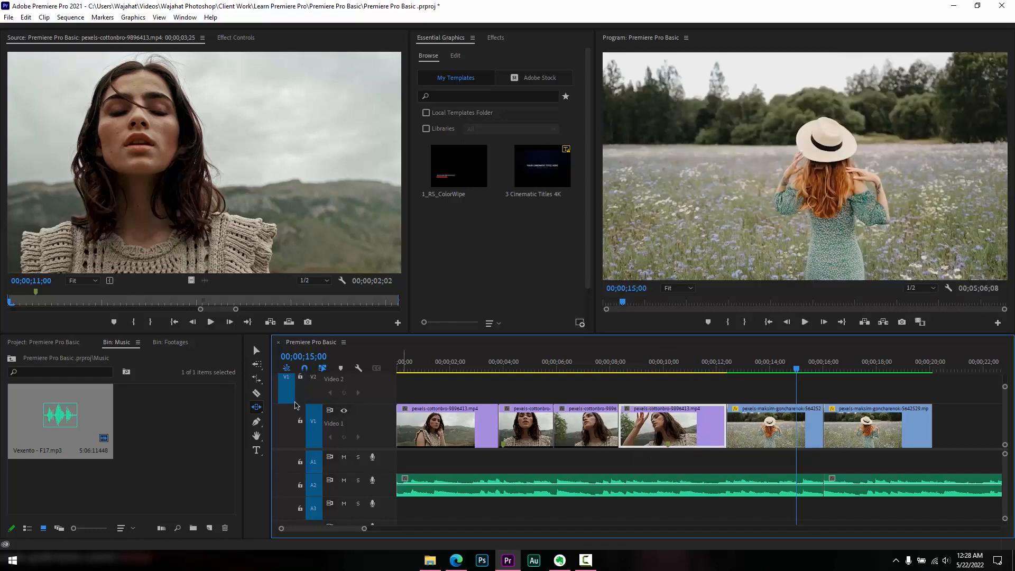
left_click(257, 407)
left_click(257, 408)
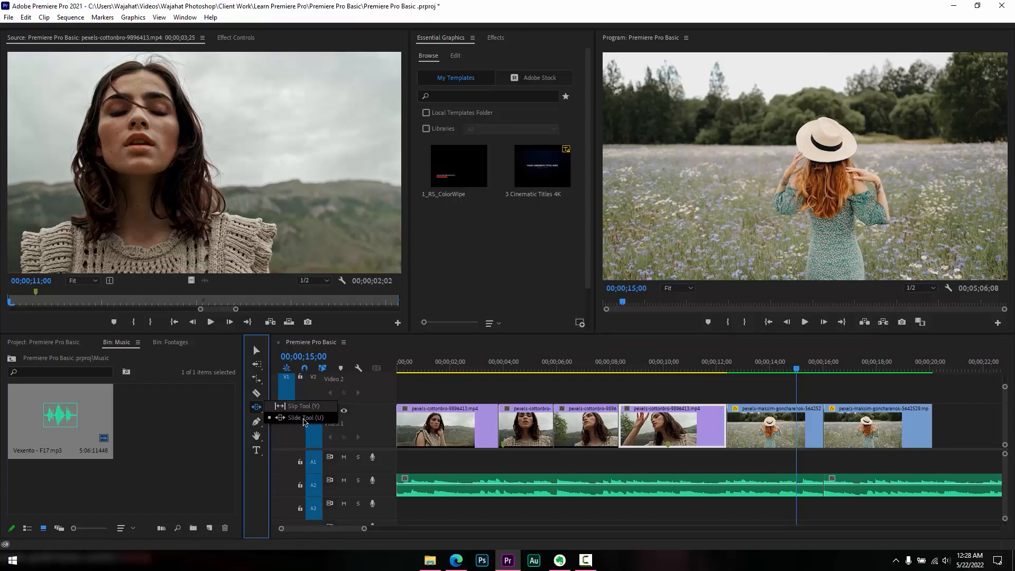
left_click(302, 417)
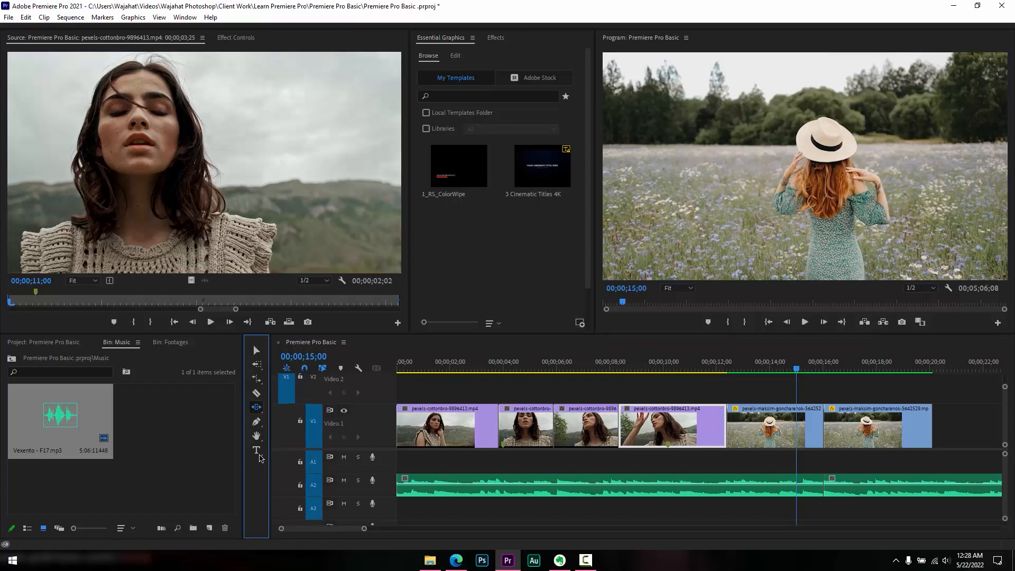
Activate the Pen tool and maximize the Program monitor to fill the workspace.
left_click(257, 422)
left_click(256, 422)
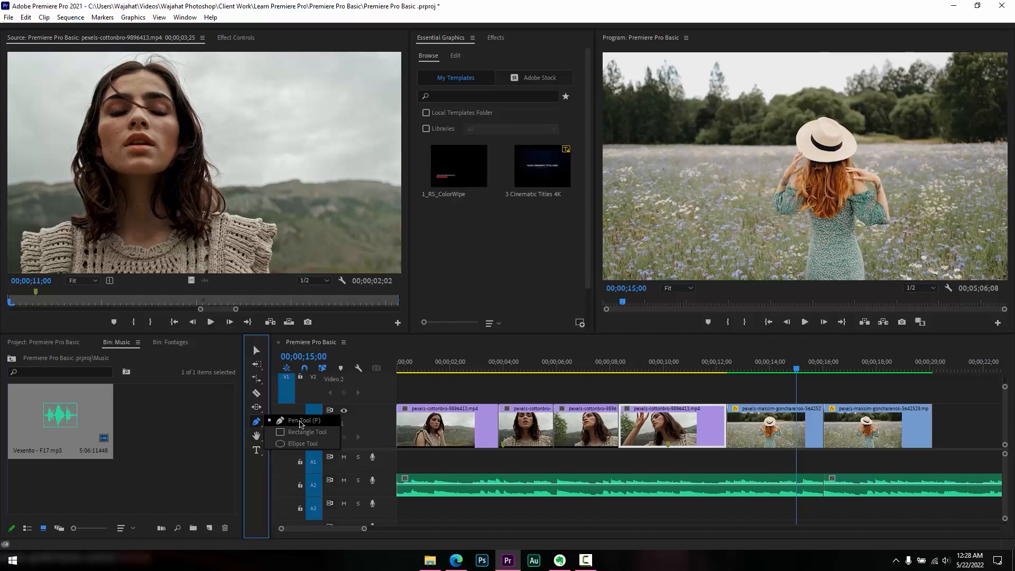
left_click(301, 421)
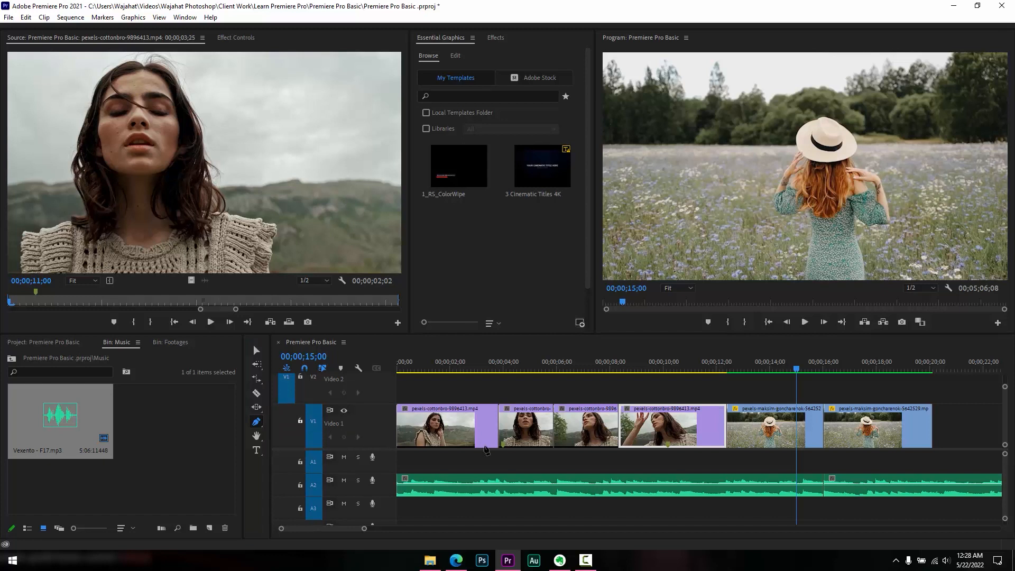
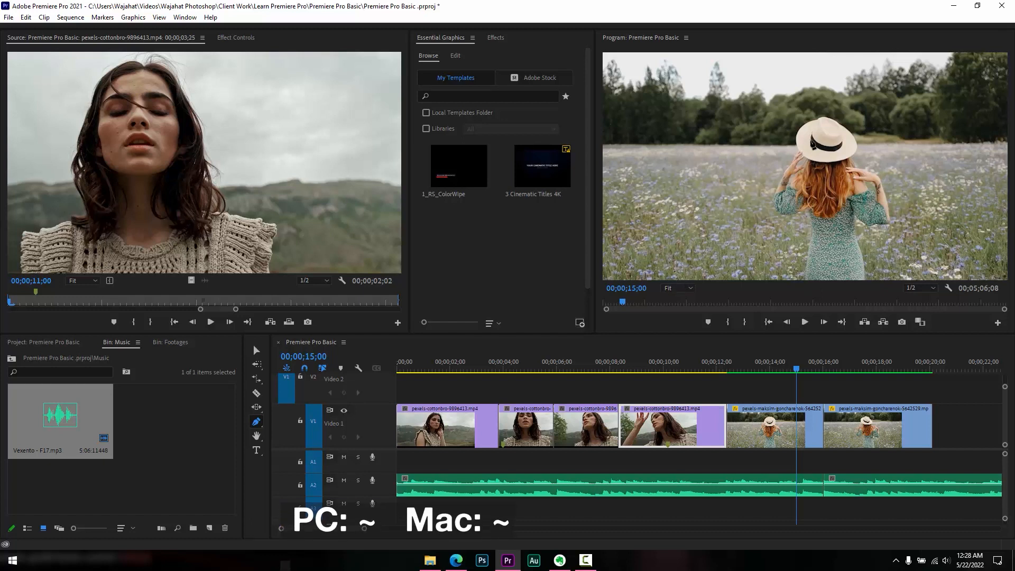
key("grave")
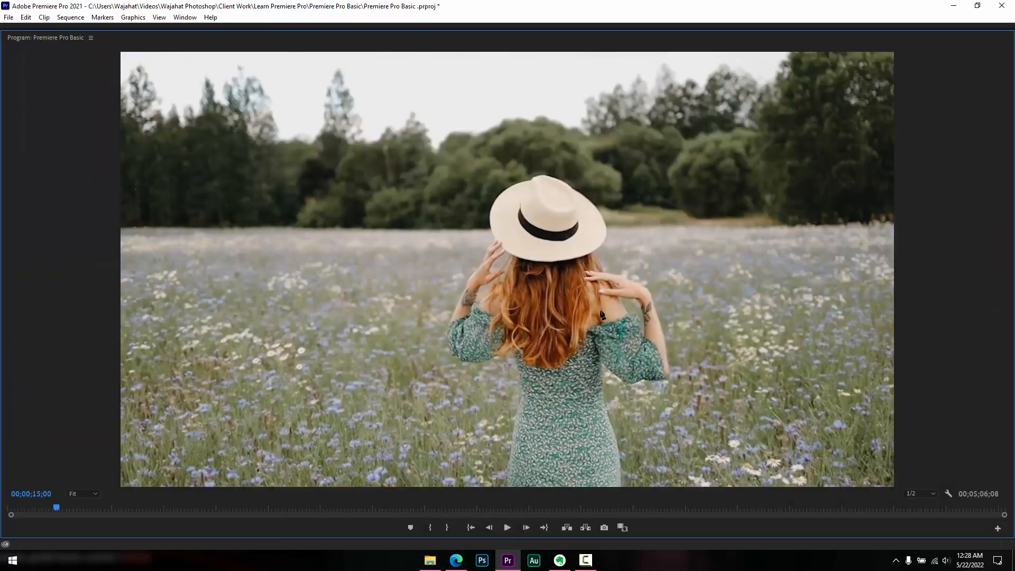
key("grave")
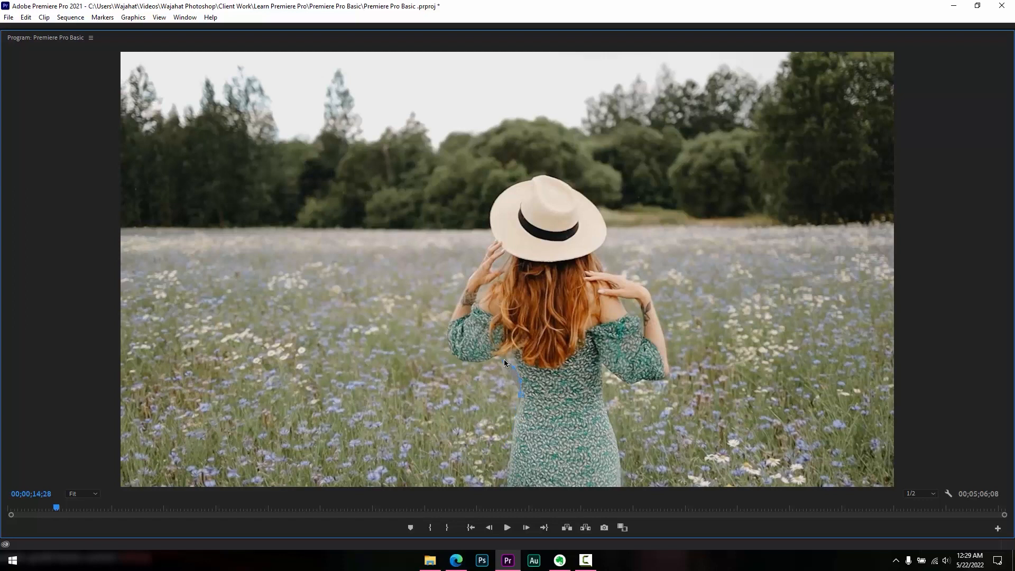
Trace the woman's left sleeve and forearm with Pen points from the elbow up to the hat brim.
left_click(453, 355)
left_click(446, 331)
left_click(452, 311)
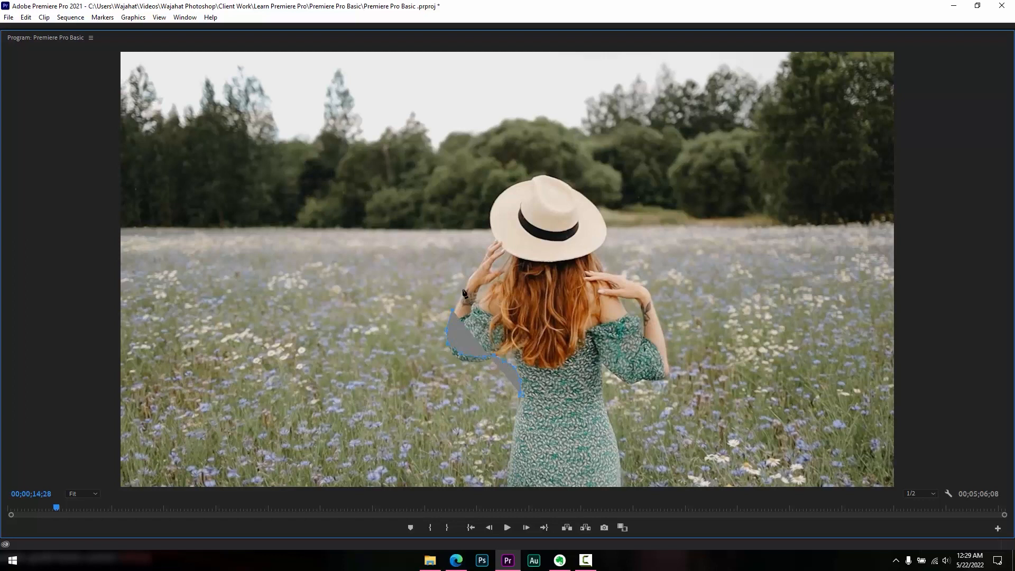
left_click(462, 289)
left_click(471, 276)
left_click(478, 261)
left_click(488, 246)
left_click(491, 236)
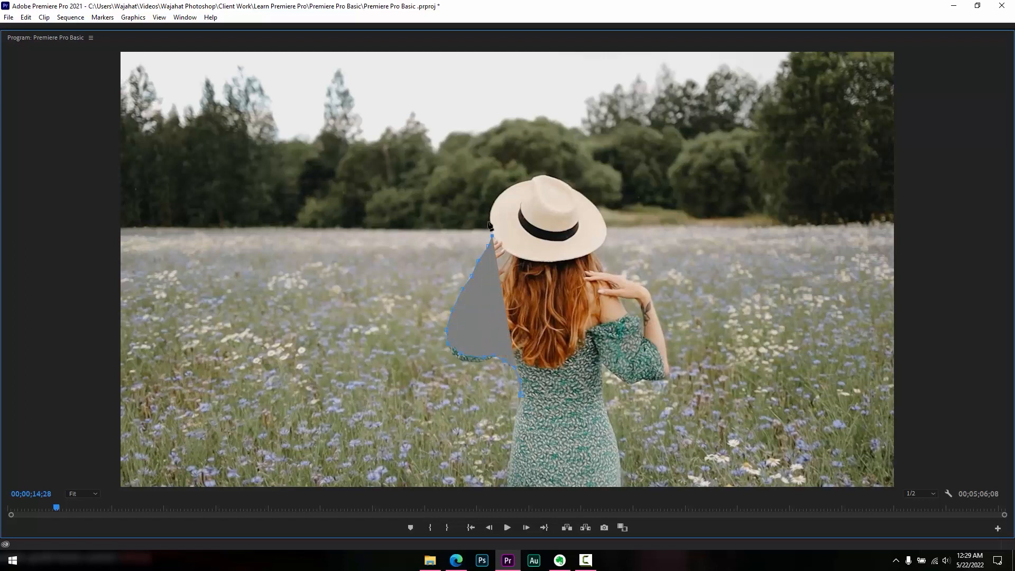
Continue the Pen outline over the crown of the hat and down its right brim to the hair.
left_click(493, 204)
left_click_drag(524, 187, 559, 171)
left_click(568, 181)
left_click(586, 201)
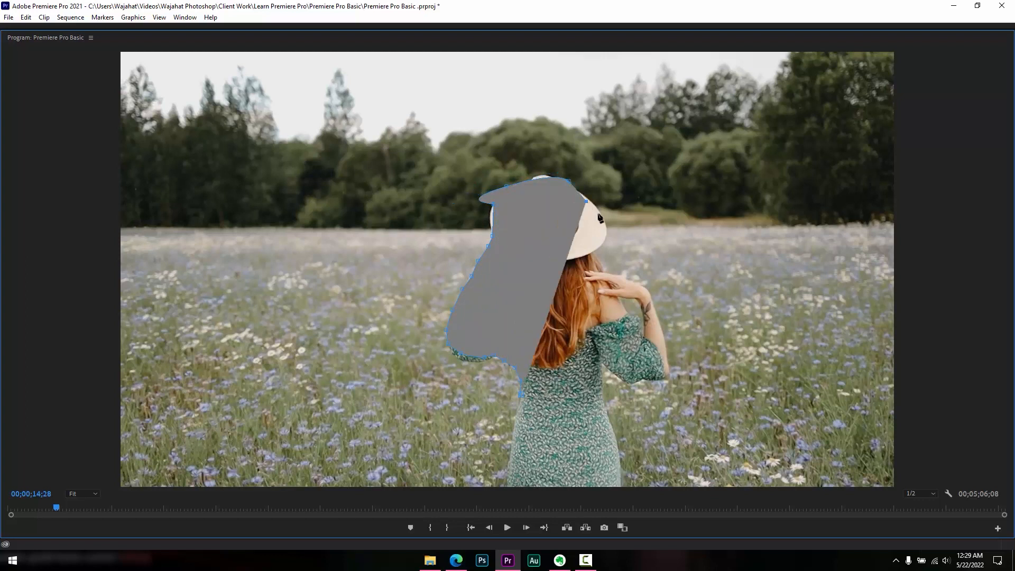
left_click(599, 219)
left_click(603, 239)
left_click(595, 256)
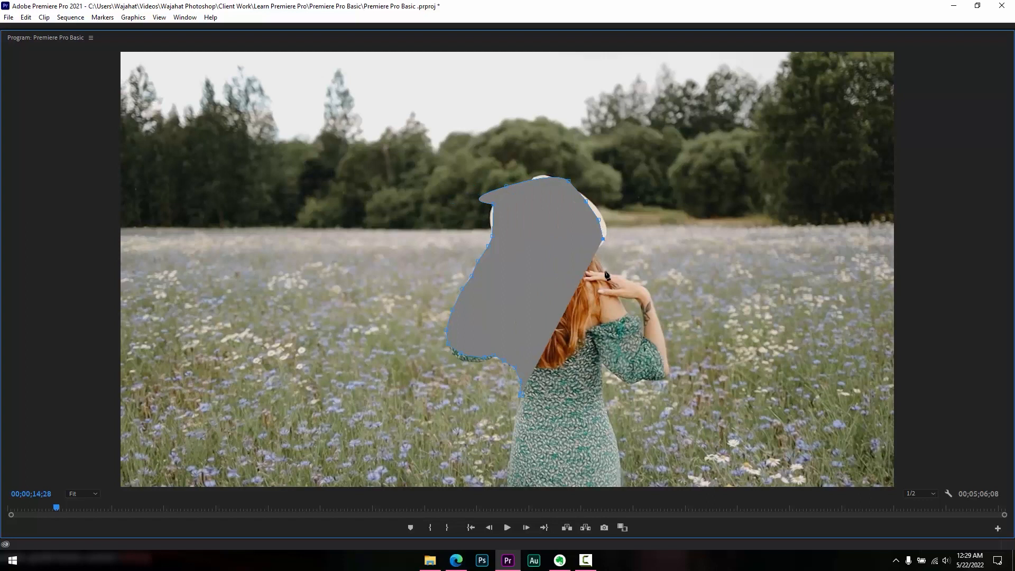
Extend the Pen outline along the woman's right hand and forearm and around the underside of the sleeve.
left_click(609, 273)
left_click(633, 282)
left_click(646, 291)
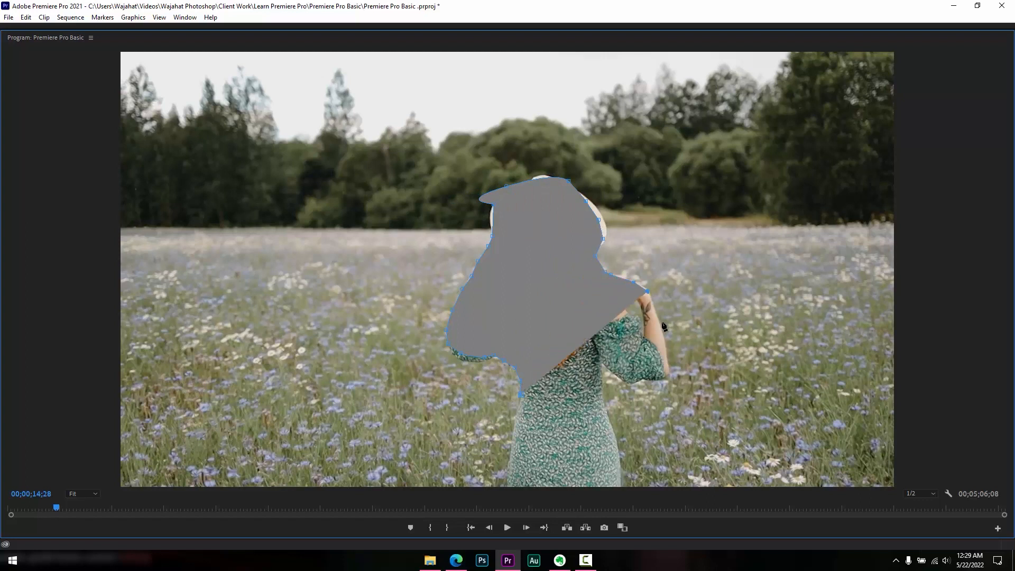
left_click(661, 342)
left_click(668, 371)
left_click(652, 379)
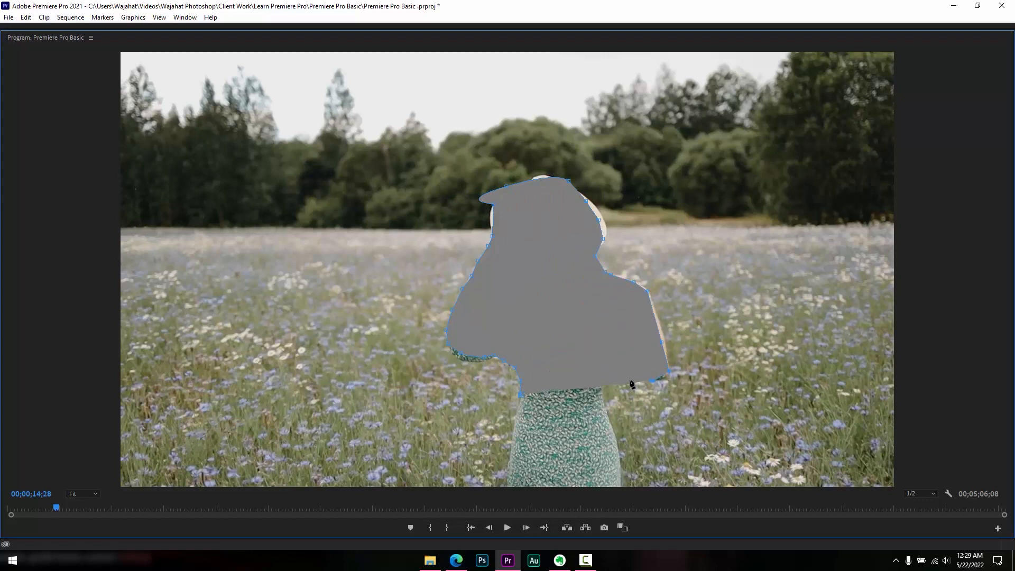
left_click(629, 379)
Finish the outline down the right side of the dress and along the frame's lower edge, then restore the full workspace.
left_click(603, 379)
left_click(603, 400)
left_click(611, 423)
left_click(616, 448)
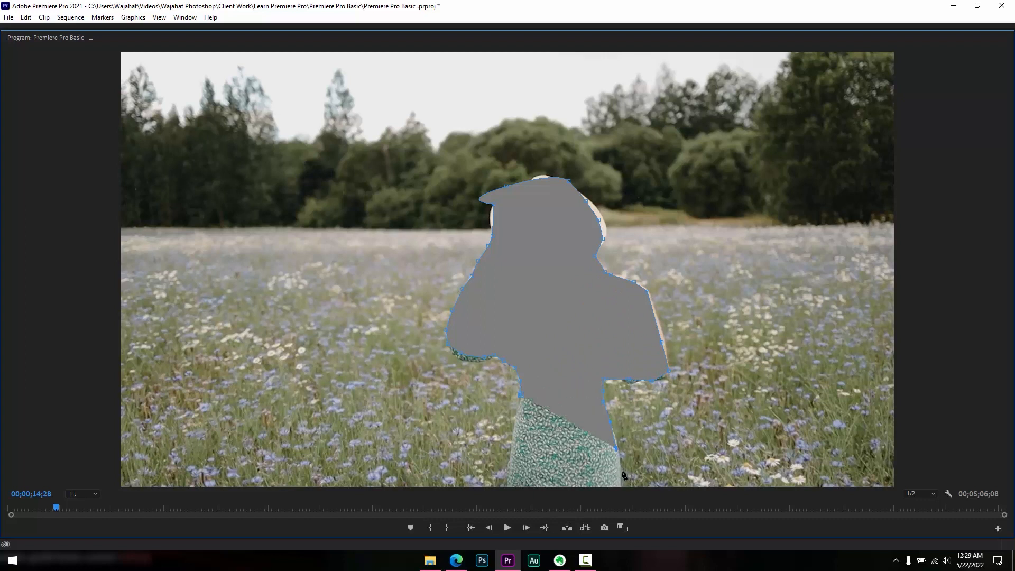
left_click(621, 470)
left_click(622, 483)
left_click(555, 485)
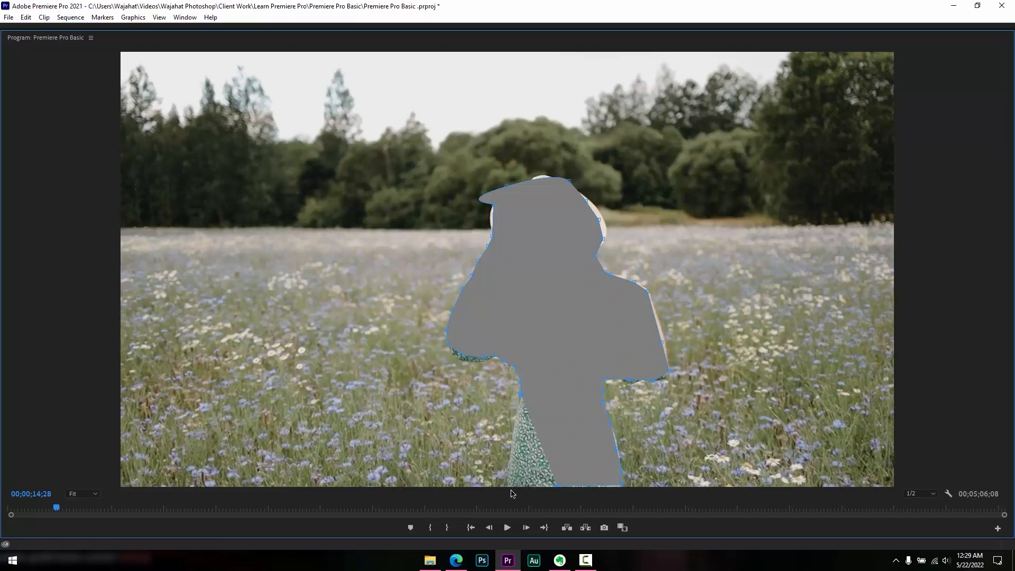
left_click(506, 485)
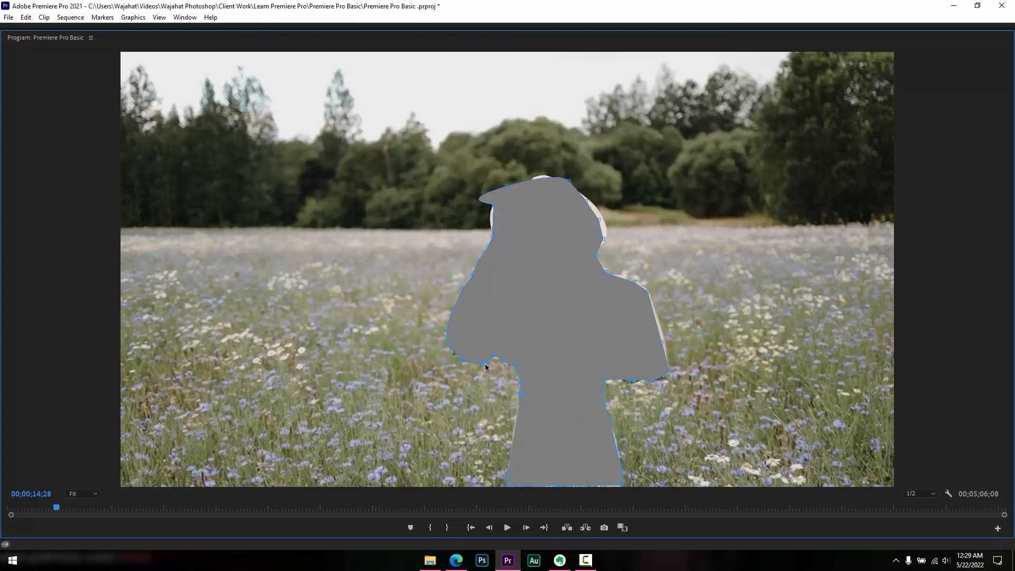
key("grave")
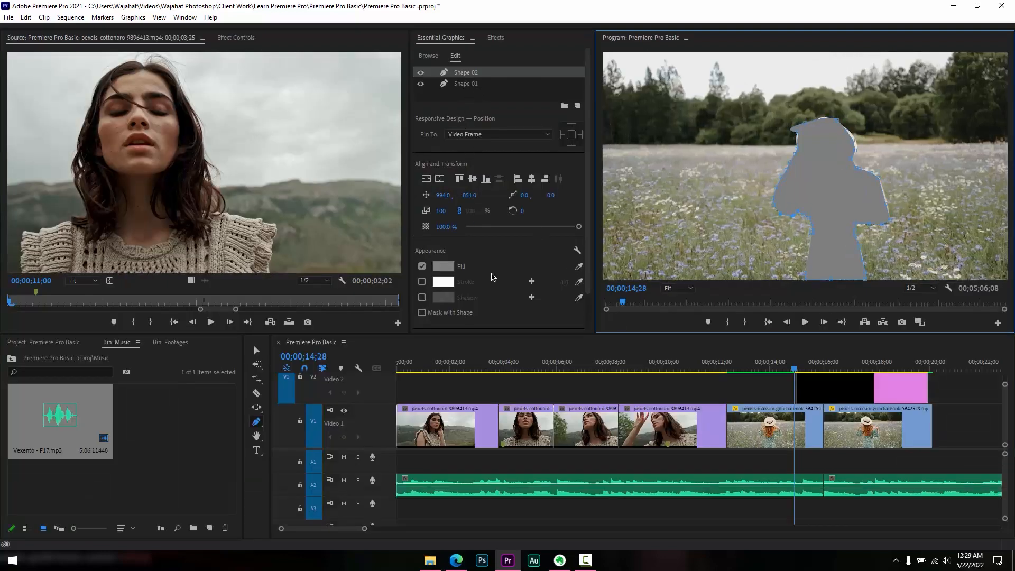
Find the Brightness & Contrast effect by searching "bright", apply it to the fifth V1 clip, and show its effect controls.
scroll(491, 276, "down", 4)
scroll(492, 277, "up", 4)
left_click(495, 38)
left_click(477, 51)
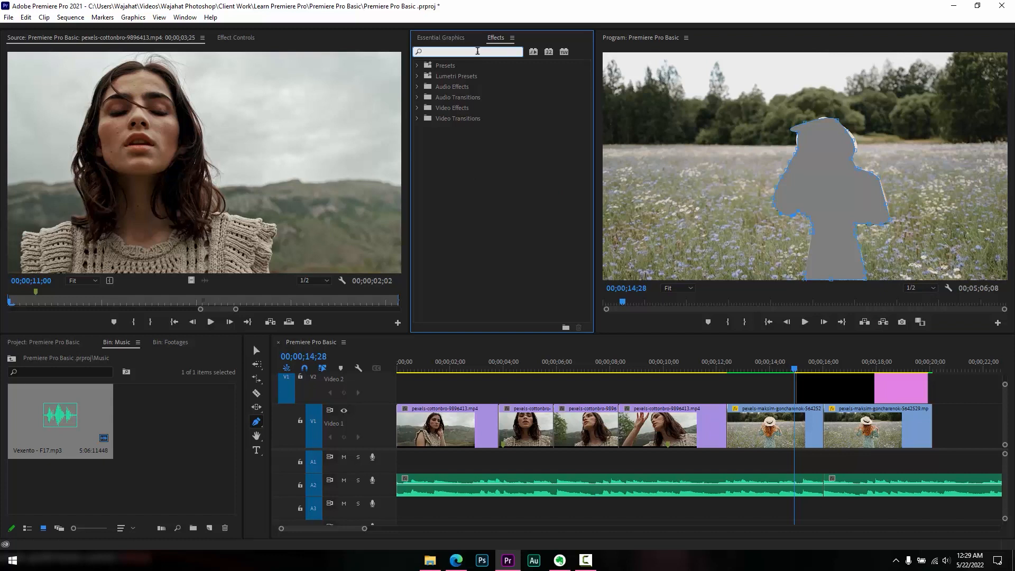
type("bright")
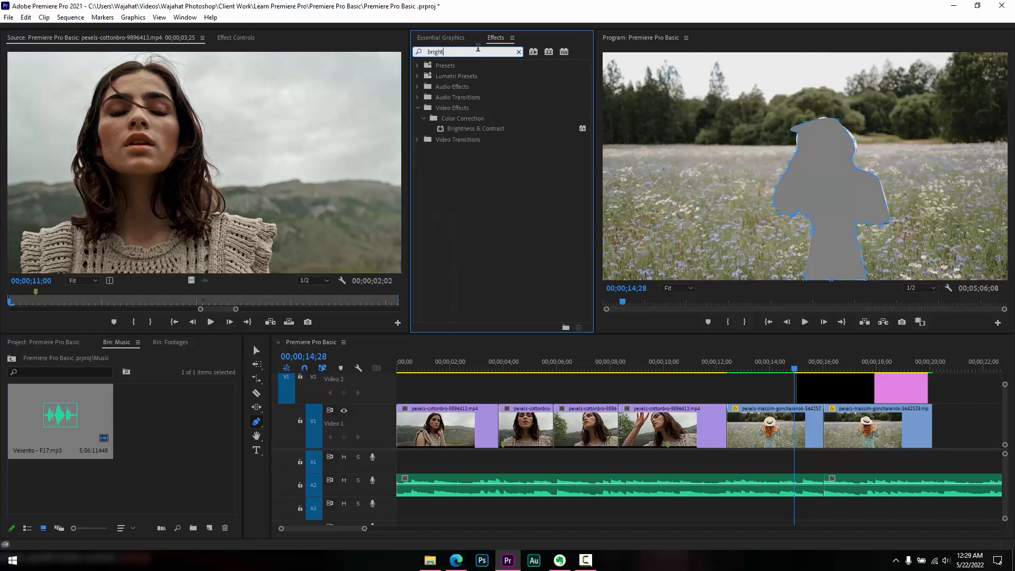
left_click_drag(482, 130, 785, 437)
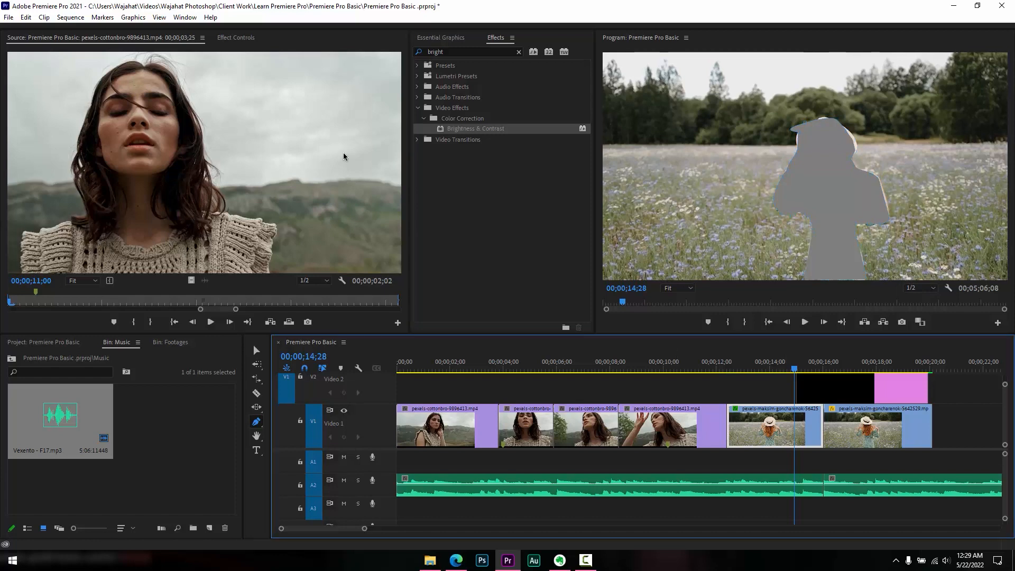
left_click(238, 38)
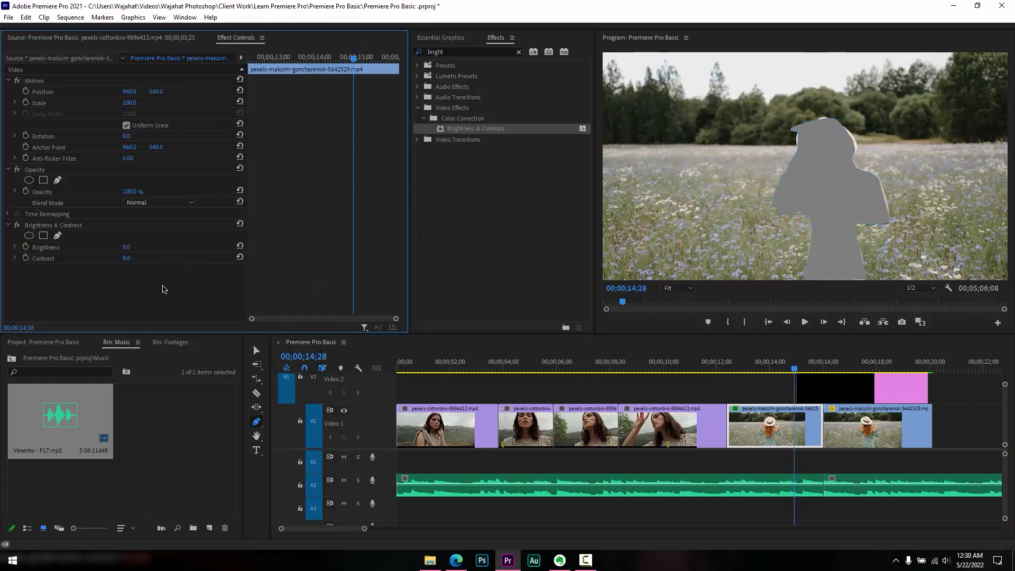
Show the Essential Graphics properties and select the traced silhouette shape in the Program monitor with the Selection tool.
left_click(441, 38)
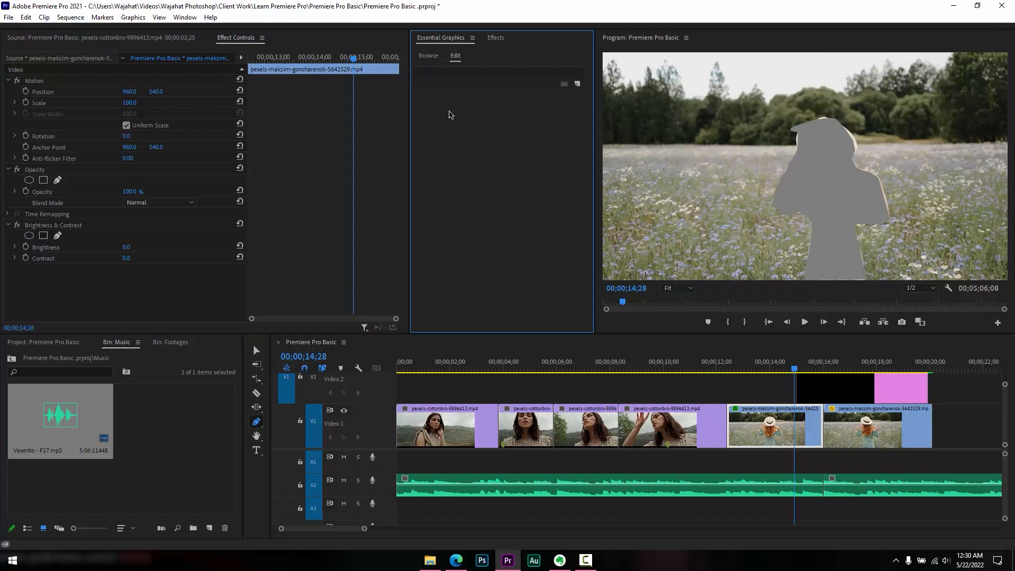
left_click(759, 390)
left_click(771, 432)
left_click(842, 202)
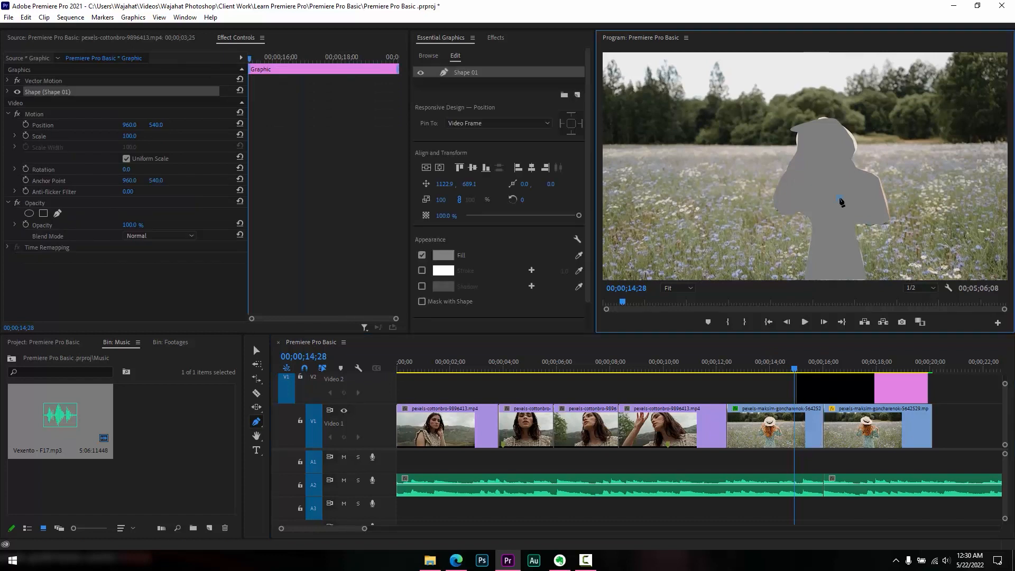
left_click(840, 259)
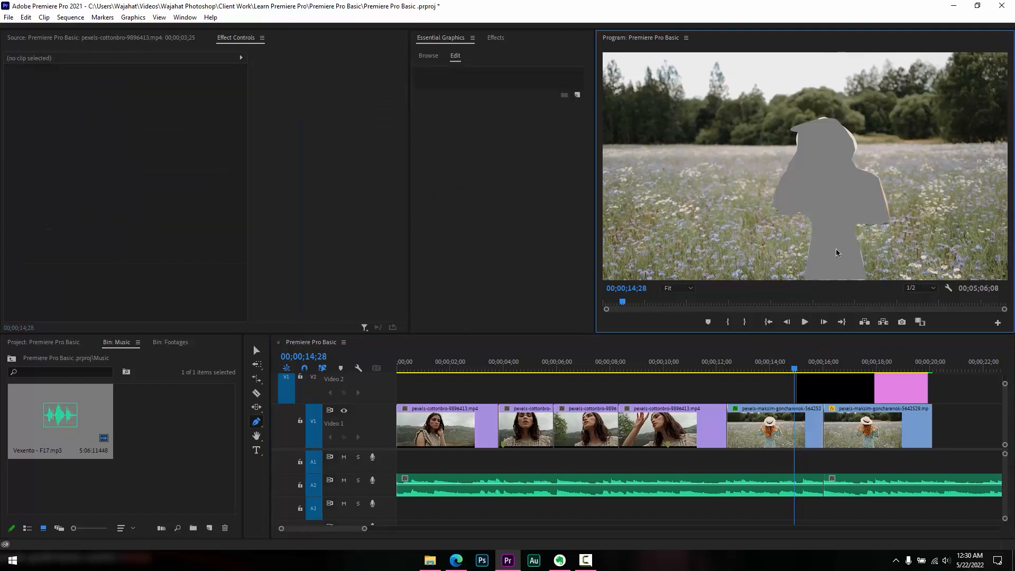
key("v")
left_click(832, 190)
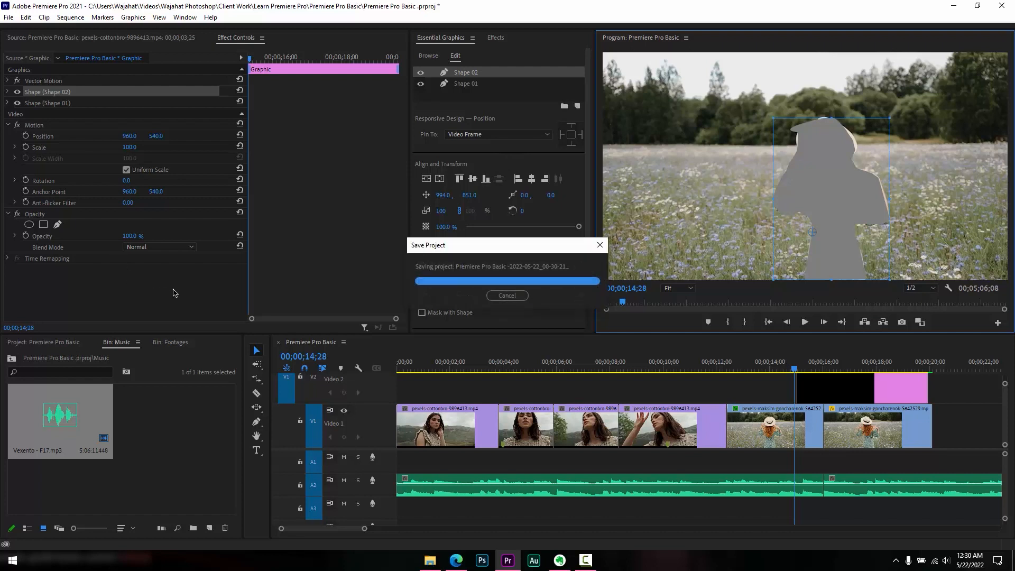
Set the silhouette graphic's blend mode to Linear Burn and its opacity to 26%, then deselect the shape.
left_click(174, 250)
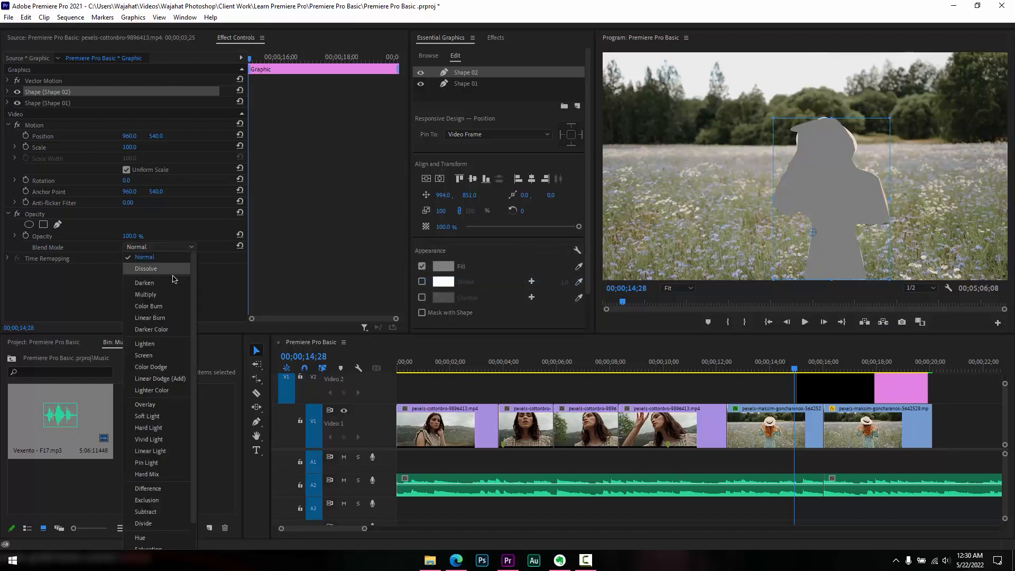
left_click(173, 324)
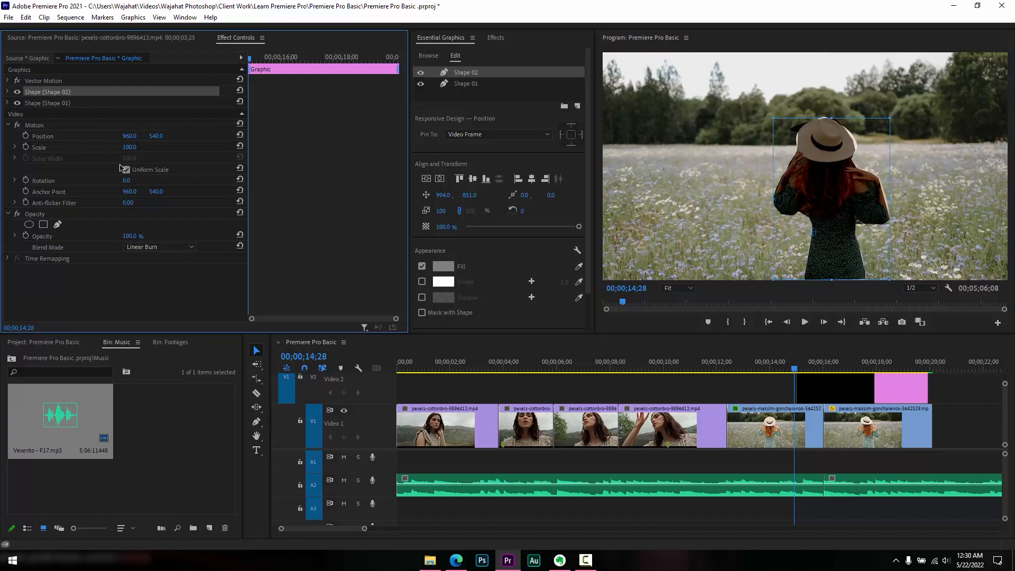
mouse_move(132, 232)
left_mouse_down()
mouse_move(79, 232)
mouse_move(97, 232)
left_mouse_up()
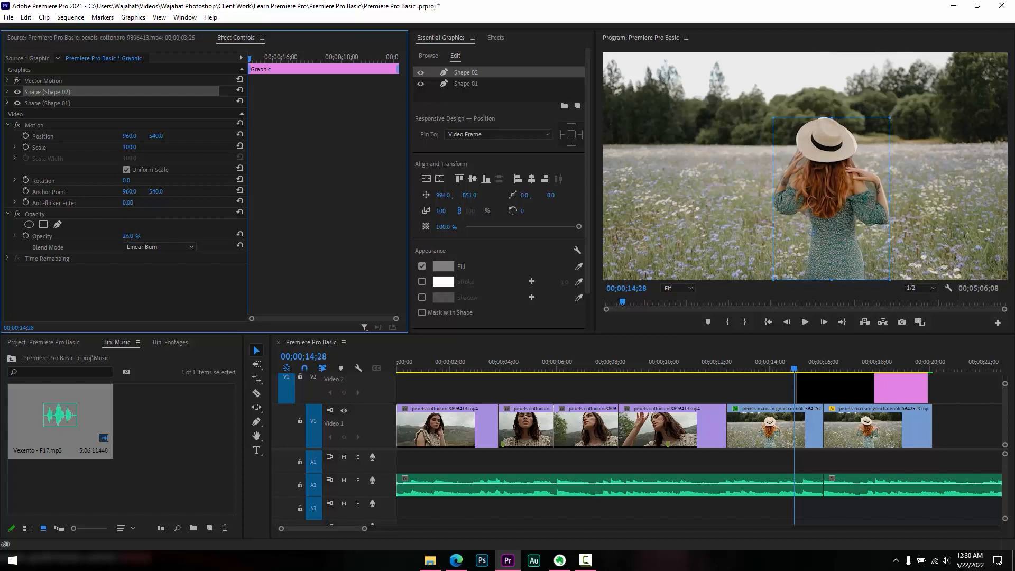
left_click(897, 192)
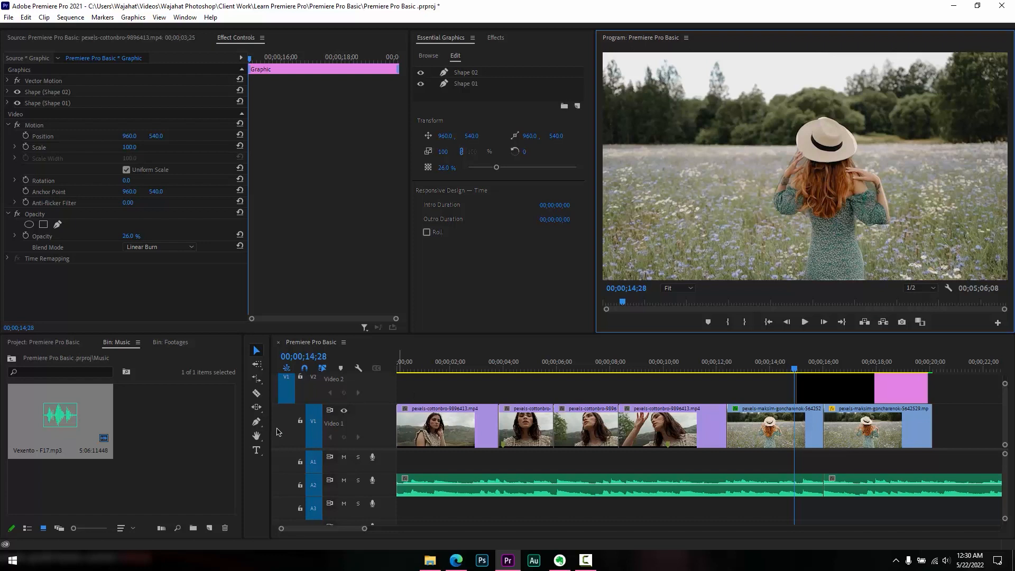
Draw a rectangle centred at about 754, 657 with the Rectangle tool, overlapping the woman's left side.
left_click(257, 421)
left_click(257, 423)
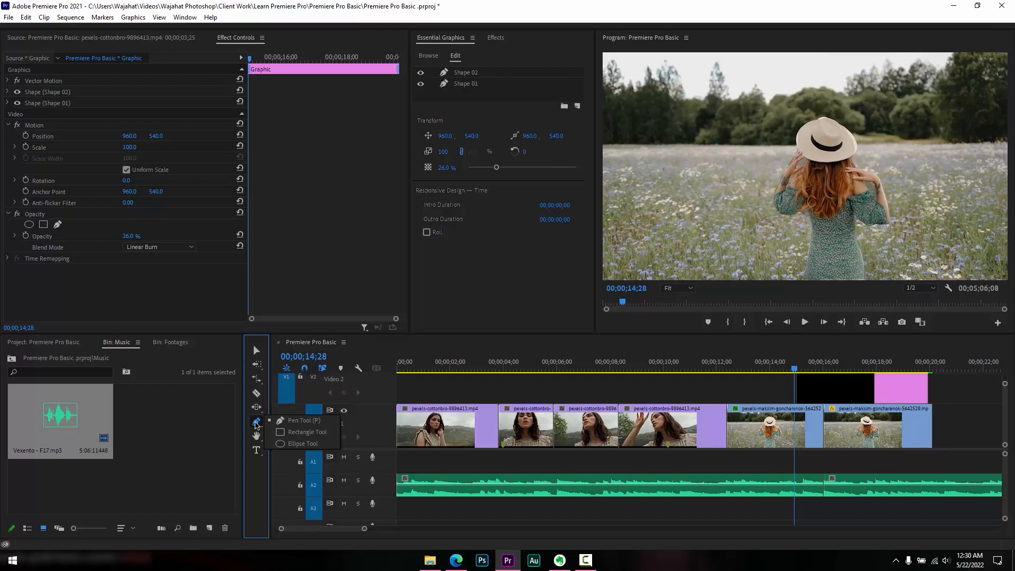
left_click(312, 437)
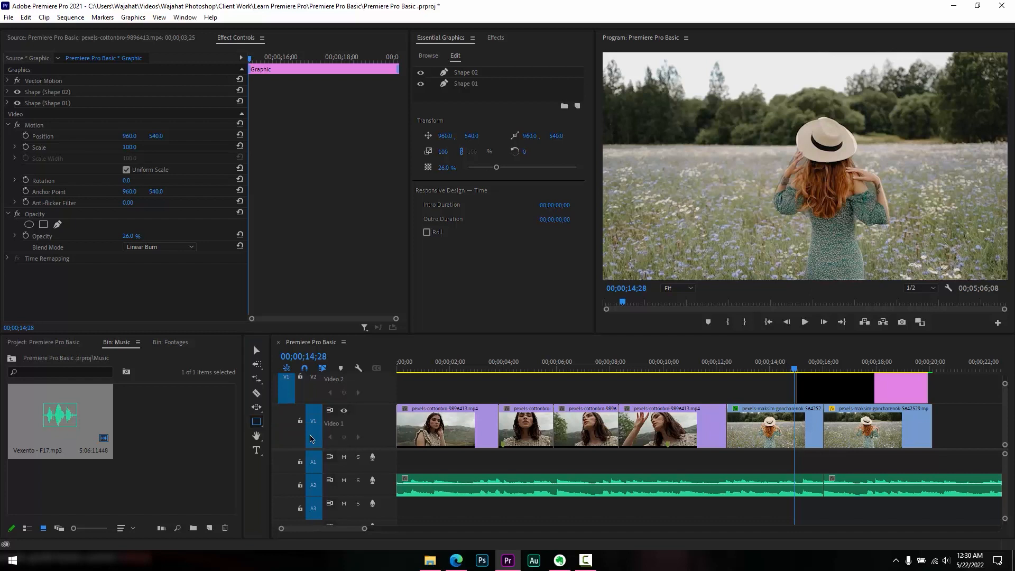
left_click_drag(704, 152, 818, 230)
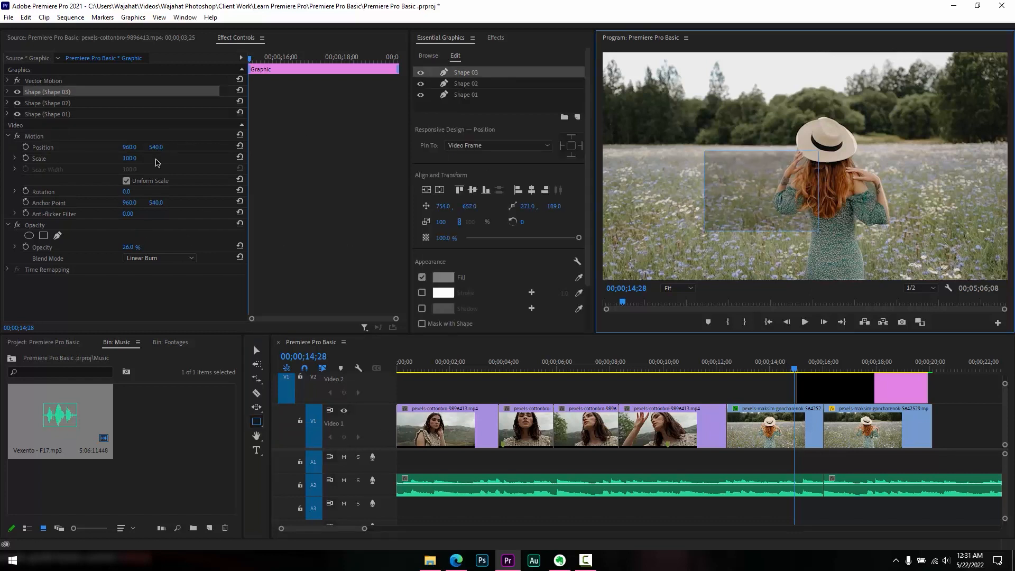
Try the graphic's opacity at 100% and at 29%, and delete the rectangle.
left_click(129, 247)
type("100")
key("Return")
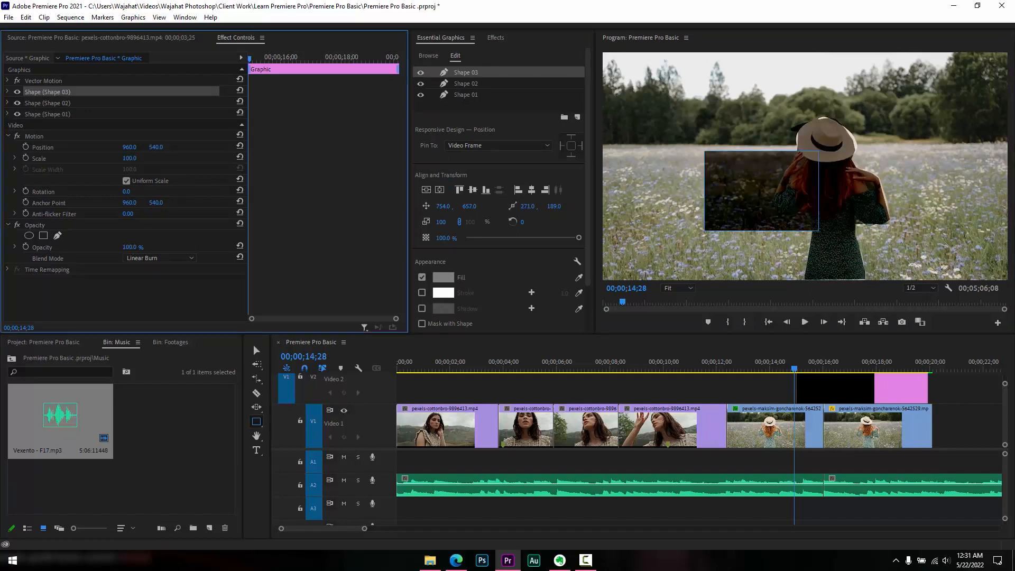
mouse_move(129, 247)
left_mouse_down()
mouse_move(93, 247)
mouse_move(131, 247)
left_mouse_up()
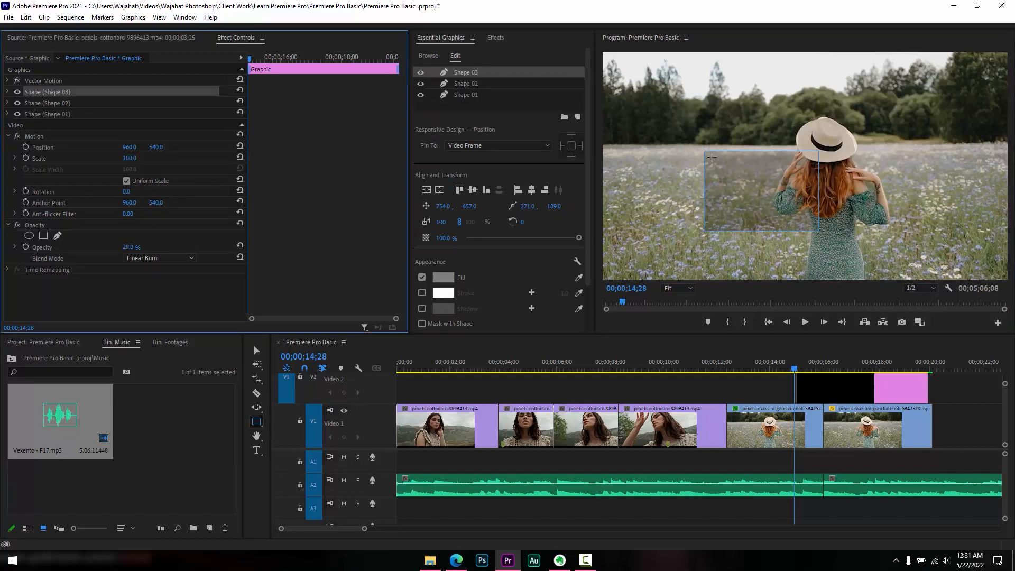
key("Delete")
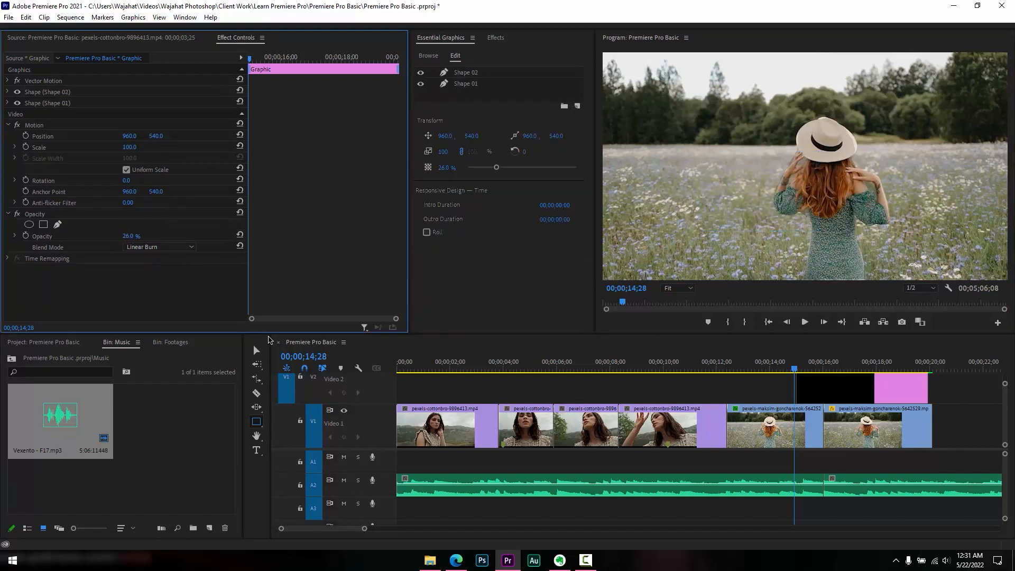
Draw an ellipse centred at about 378, 642 over the field with the Ellipse tool, and delete it.
left_click(257, 421)
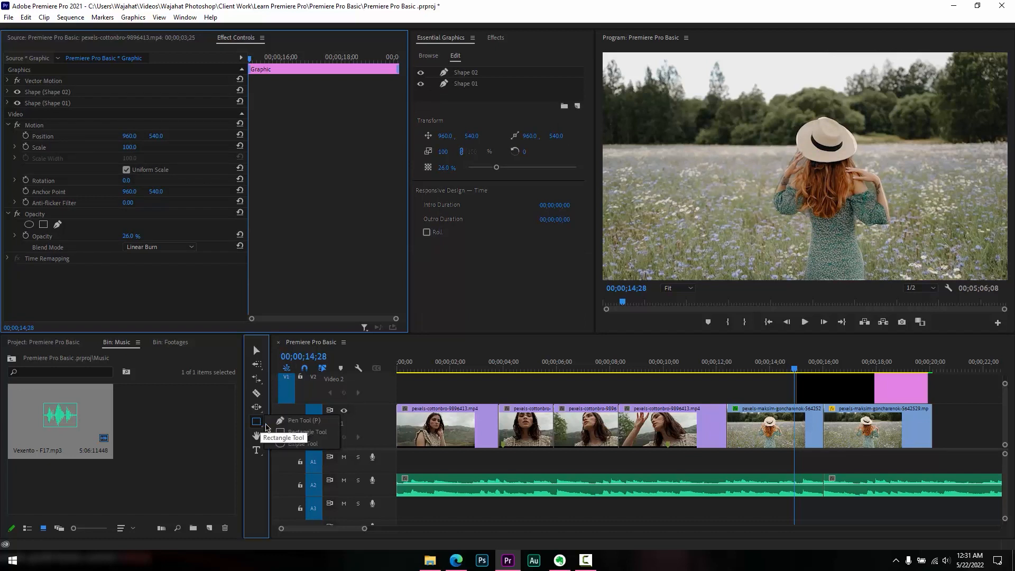
left_click(296, 443)
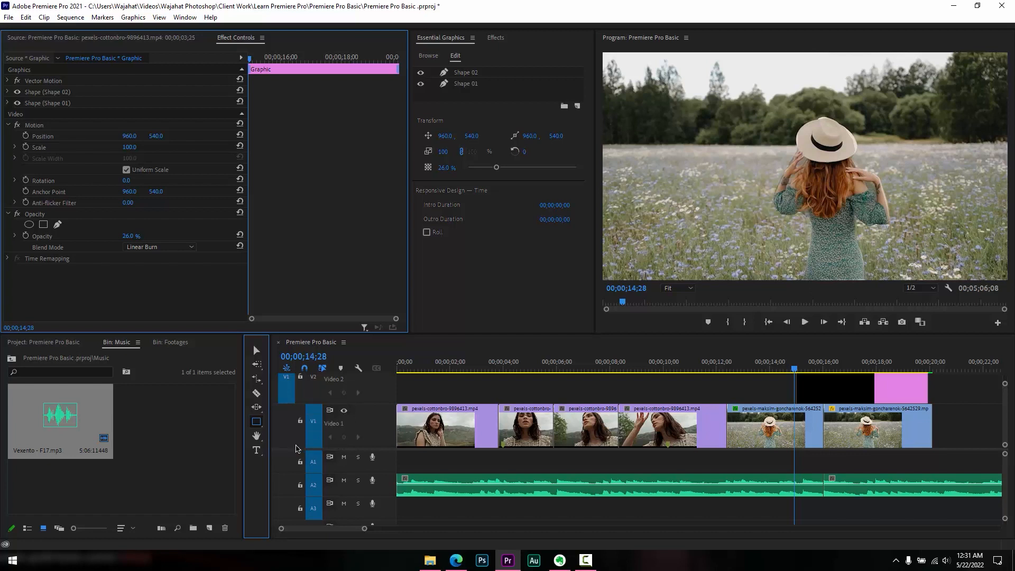
left_click_drag(648, 154, 715, 221)
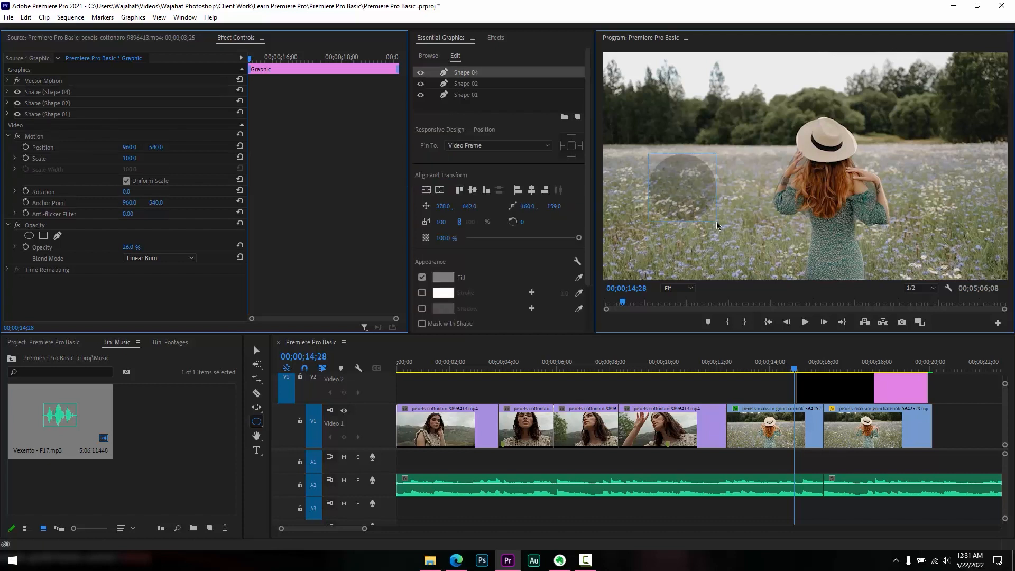
key("Delete")
Activate the Hand tool and pan the timeline to show the later part of the sequence.
left_click(264, 433)
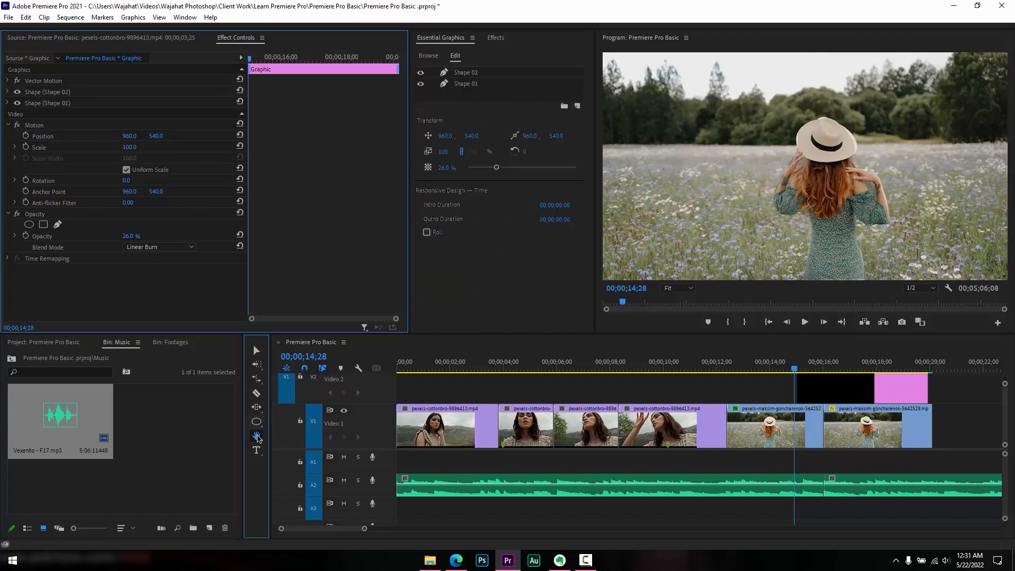
left_click(257, 439)
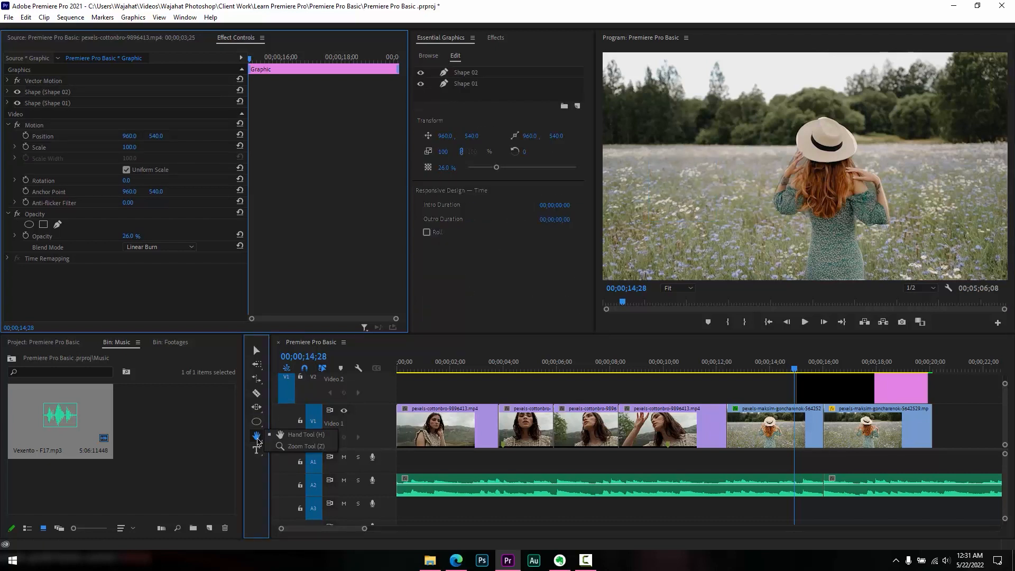
left_click(298, 434)
left_click_drag(744, 408, 720, 414)
left_click(764, 174)
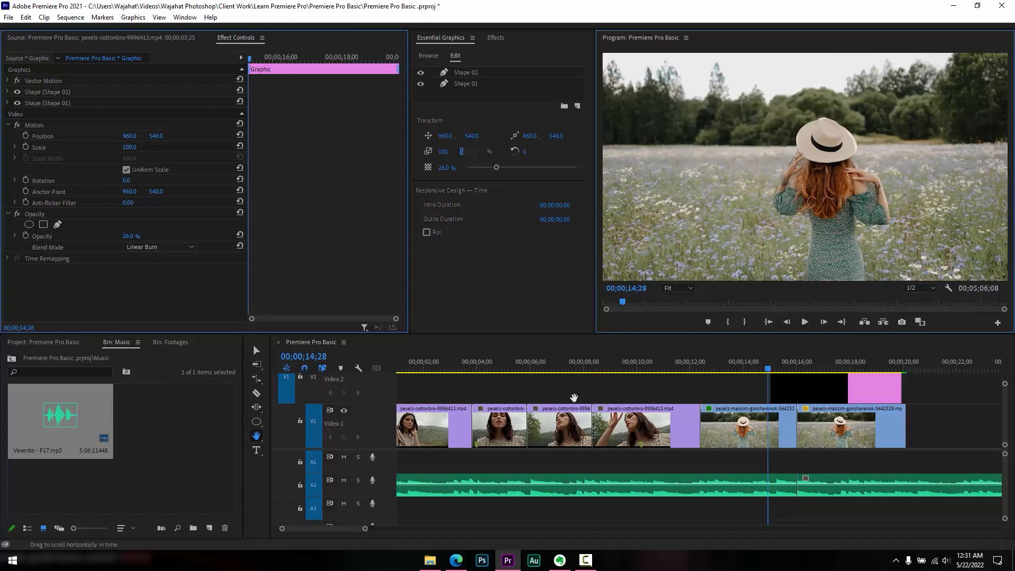
left_click_drag(550, 424, 370, 431)
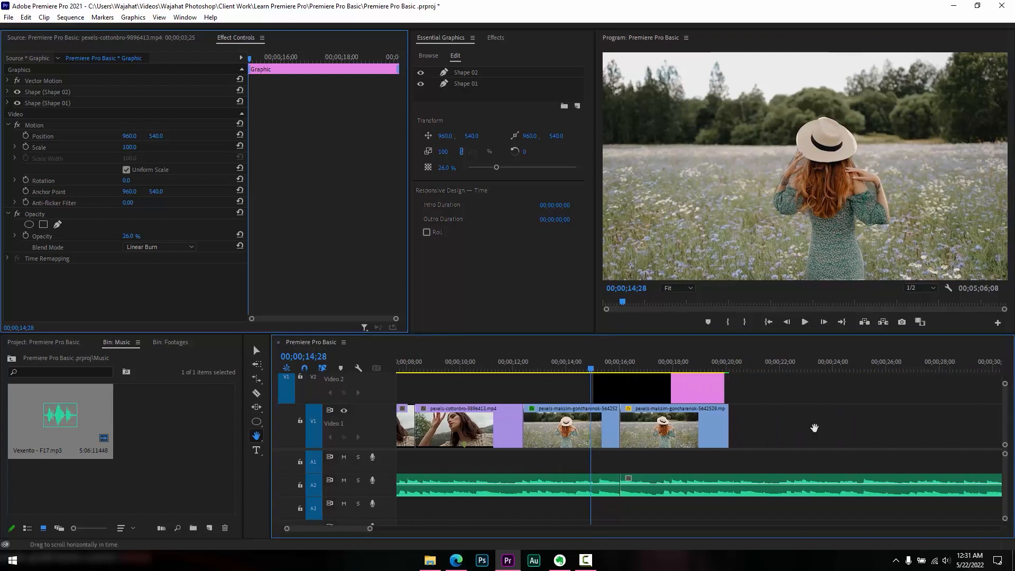
Pan the timeline back to the sequence start with the Hand tool, and zoom in on the first clip with the Zoom tool.
left_click_drag(855, 429, 993, 424)
left_click_drag(587, 431, 654, 432)
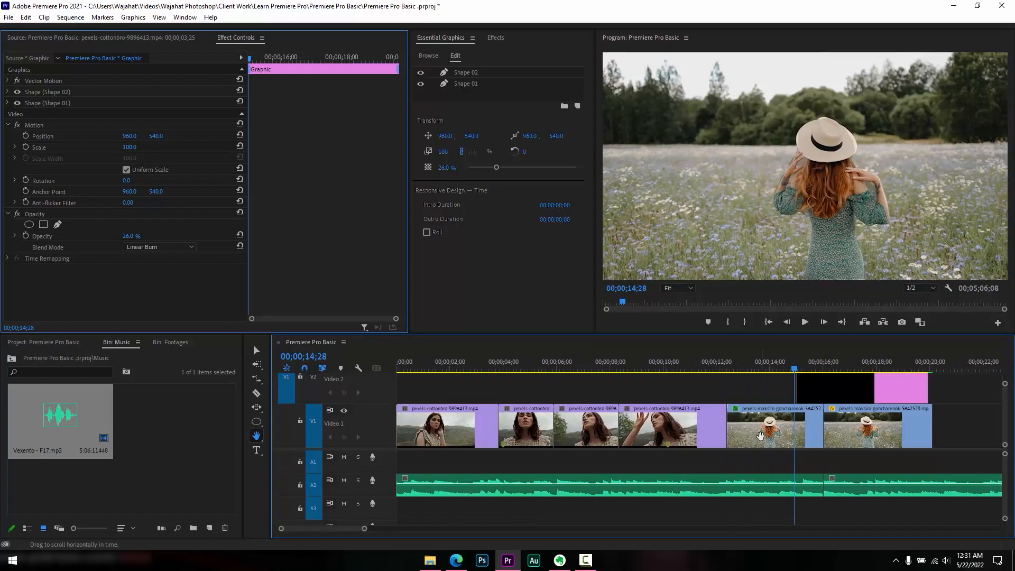
left_click(257, 436)
left_click(257, 435)
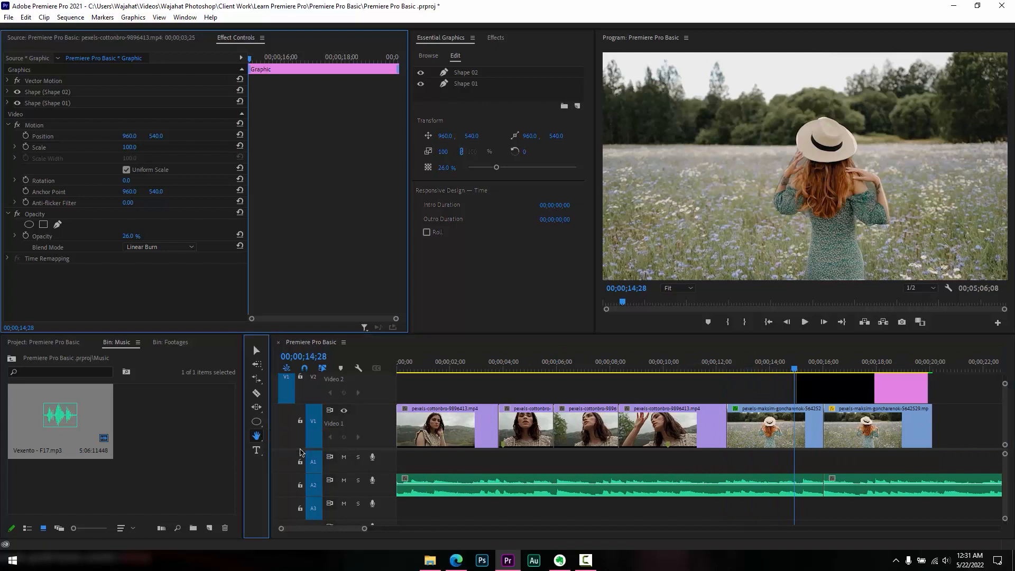
left_click(286, 448)
left_click(504, 393)
left_click(503, 392)
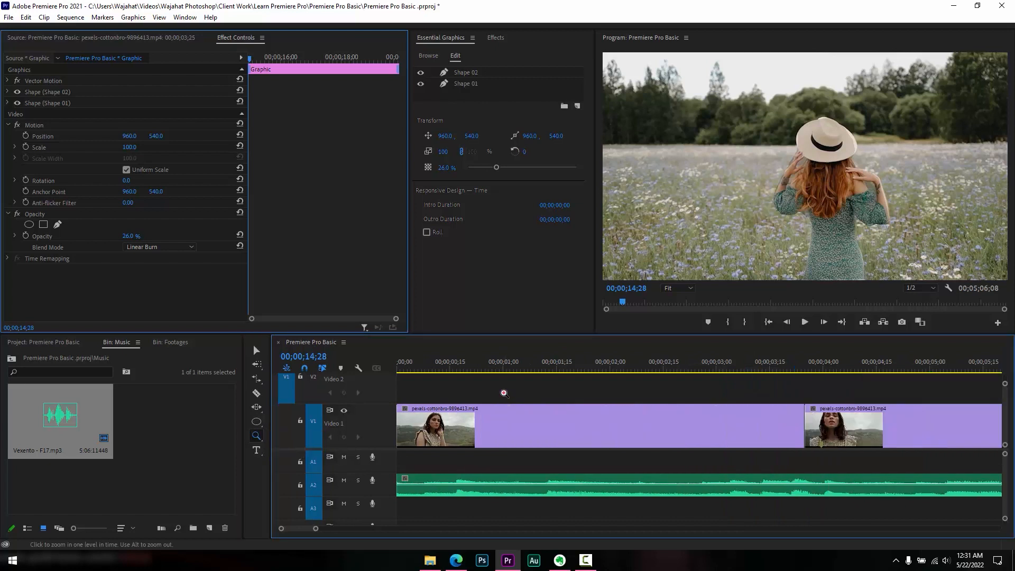
left_click(504, 392)
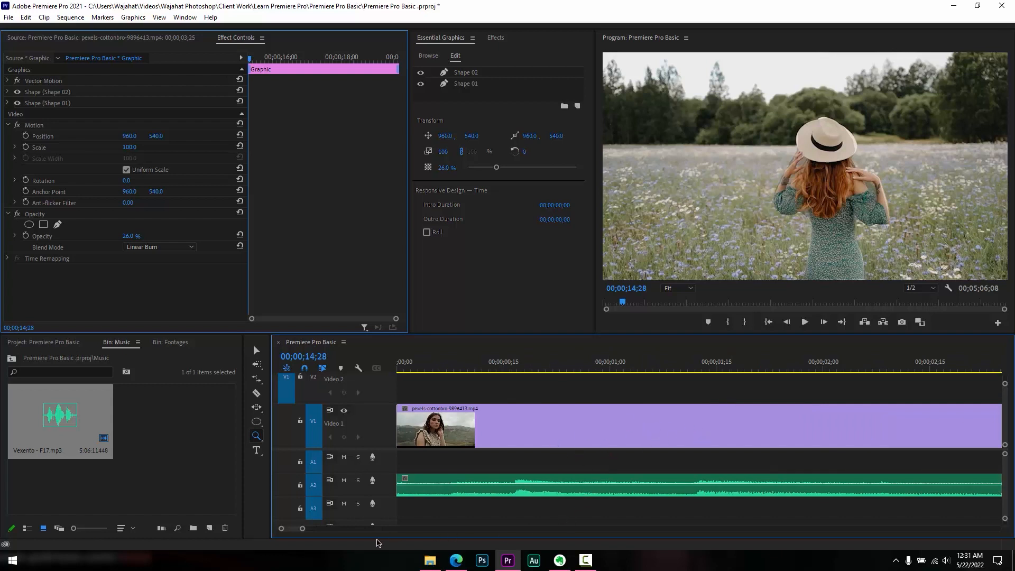
Zoom the timeline out with the Zoom tool until all the video clips fit within the visible area.
left_click(526, 400, "alt")
left_click(525, 400, "alt")
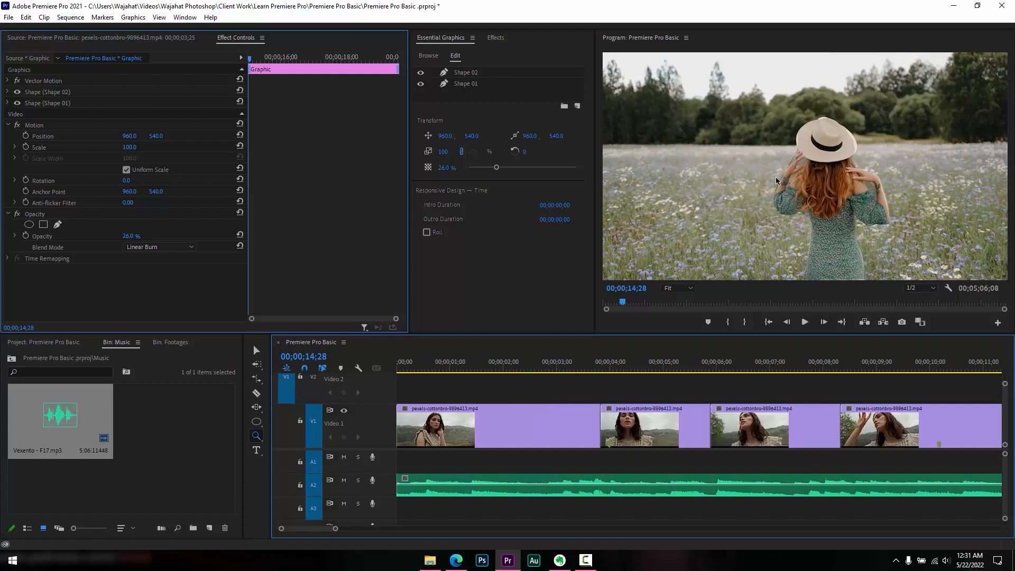
key("alt")
left_click(606, 453, "alt")
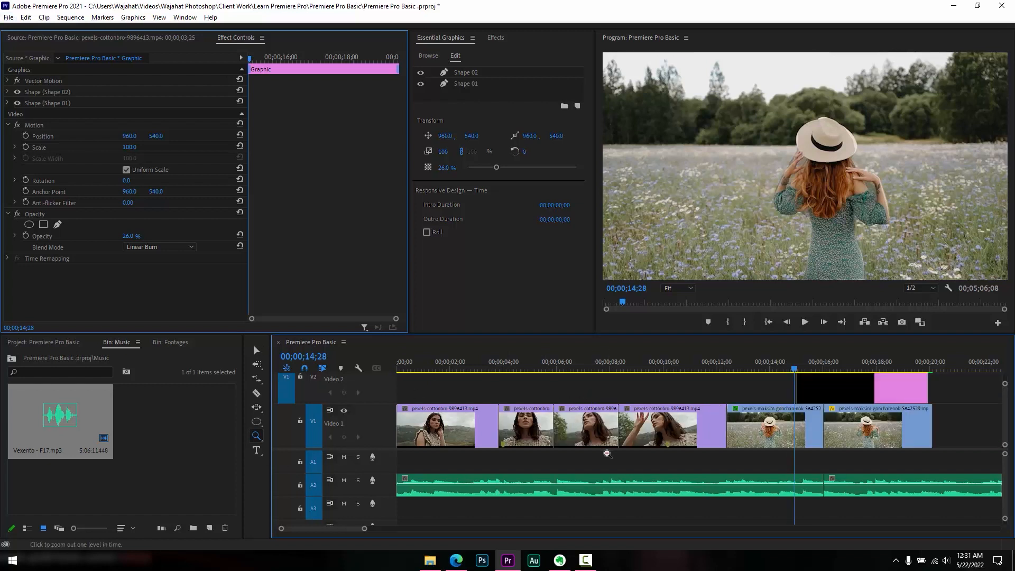
left_click(606, 453, "alt")
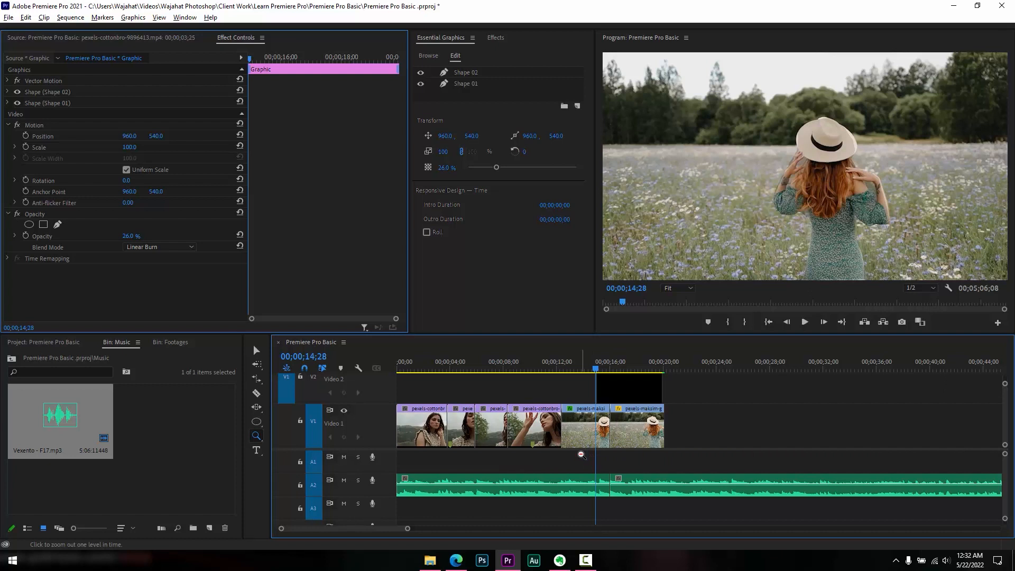
key("alt")
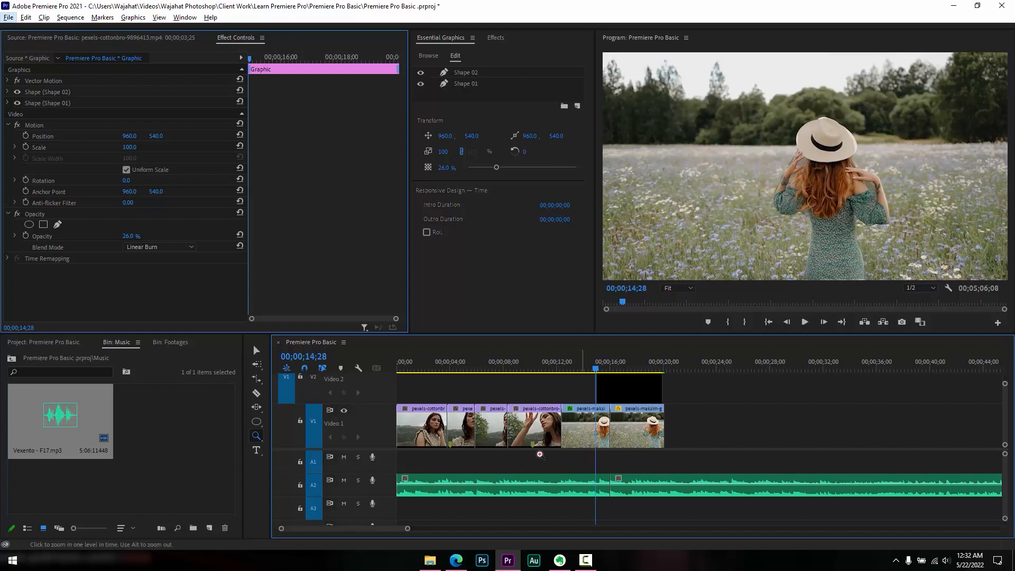
Place a text layer over the flower field with the Type tool, and delete it along with Shape 01 and Shape 02.
left_click(256, 449)
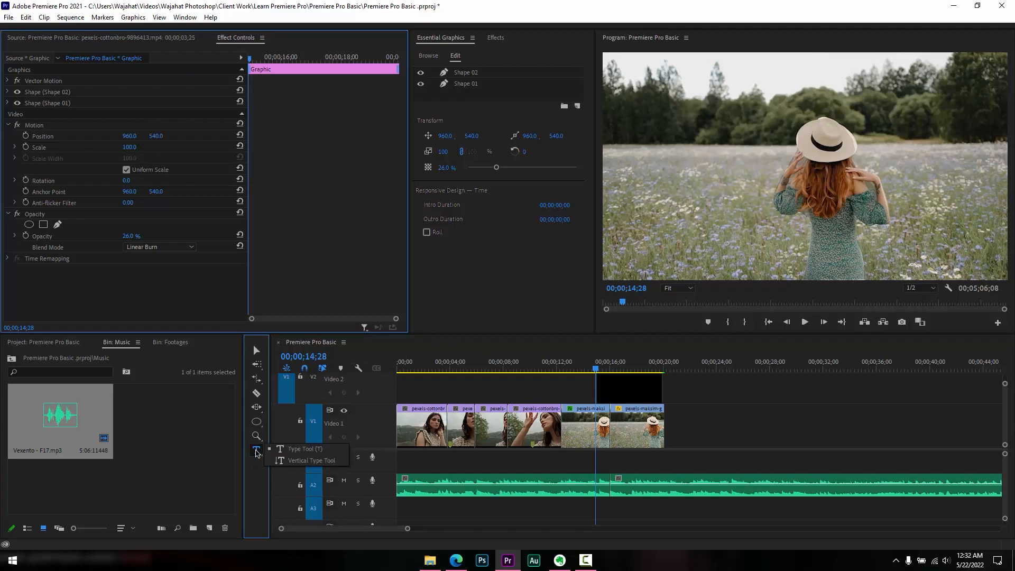
left_click(734, 212)
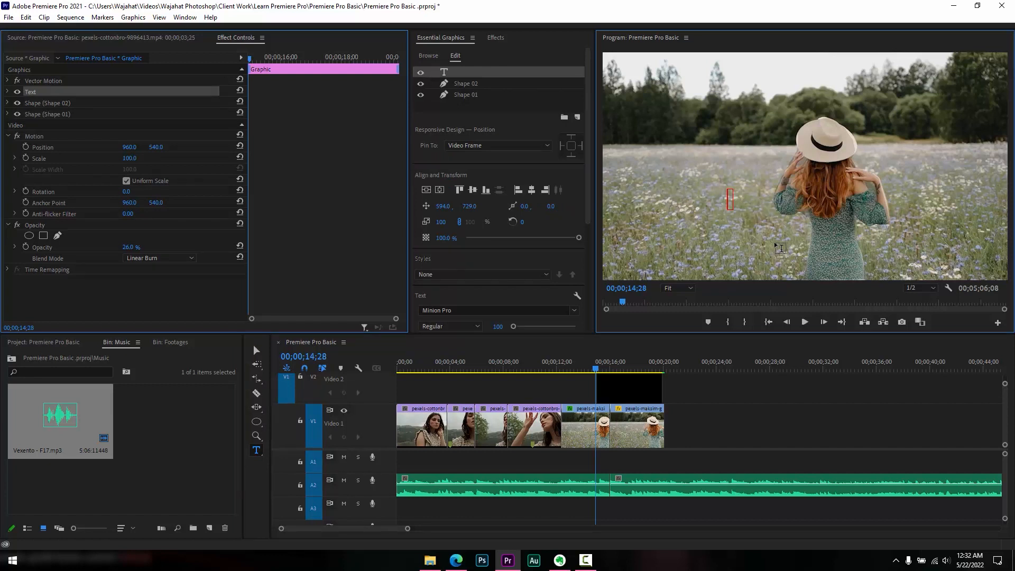
left_click(465, 84)
left_click(472, 96)
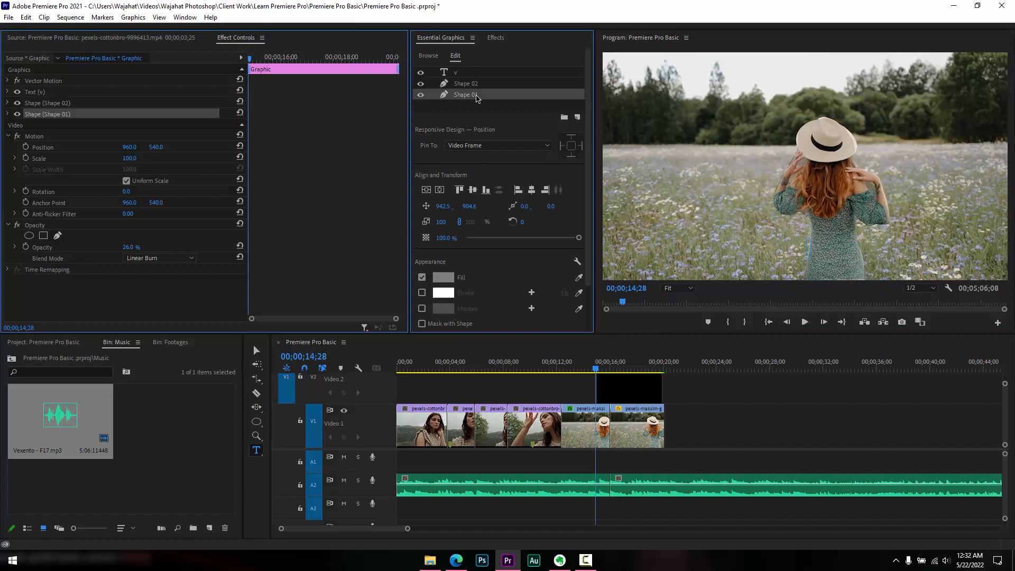
key("Delete")
left_click(465, 84)
key("Delete")
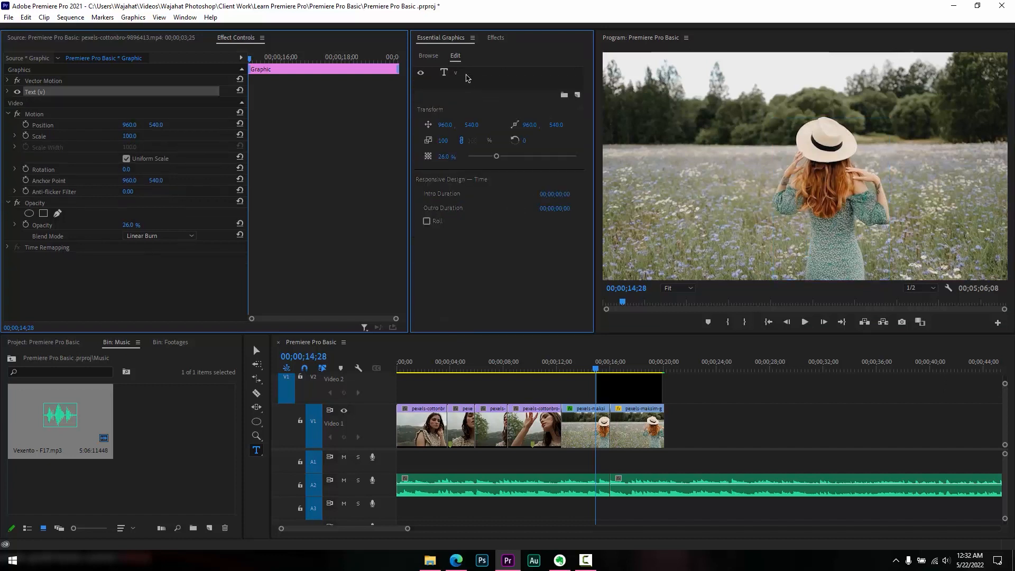
left_click(466, 78)
key("Delete")
left_click(428, 56)
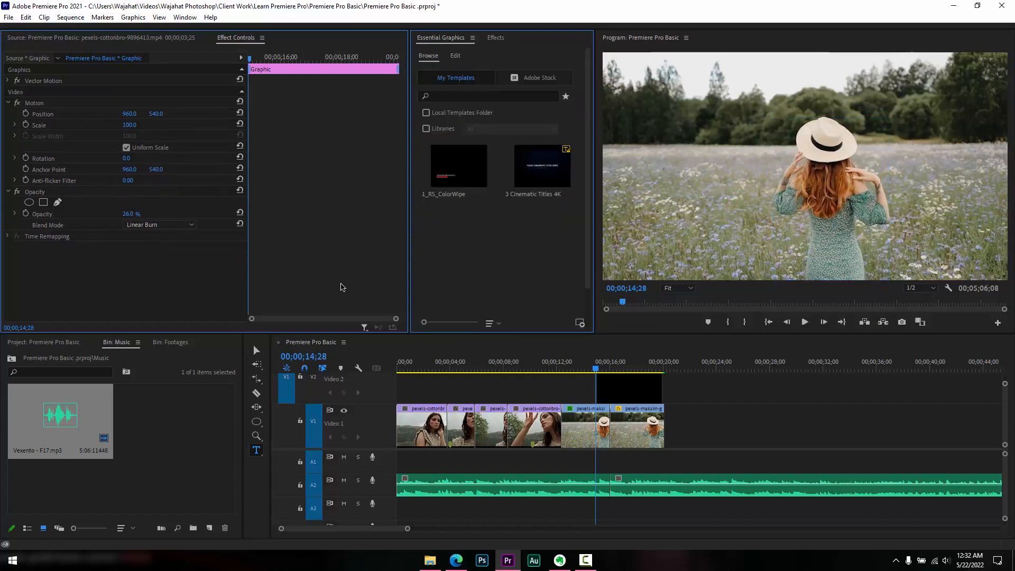
Delete the black graphic clip from Video 2, and play the sequence from its start to about 10 seconds.
left_click(622, 385)
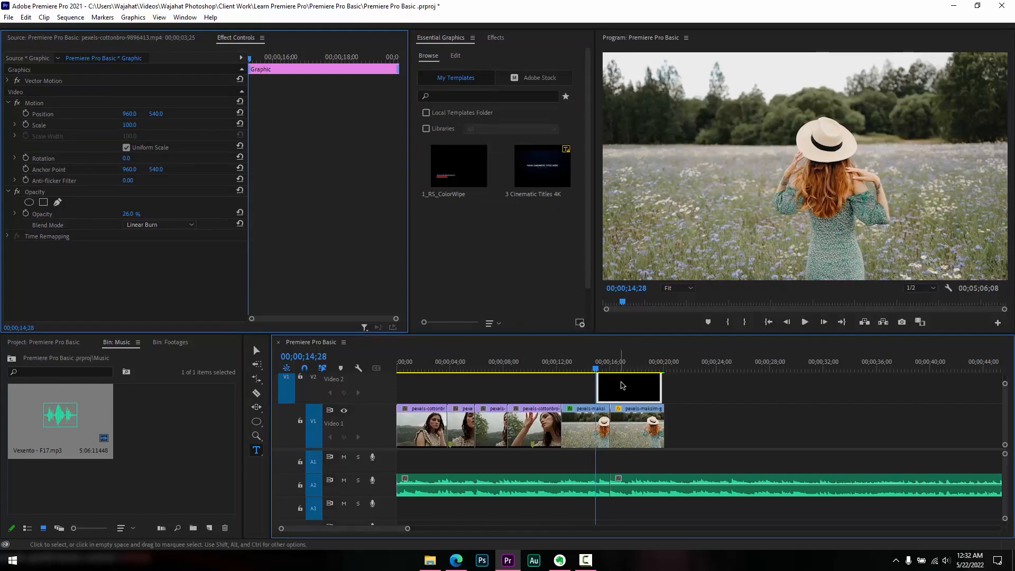
key("Delete")
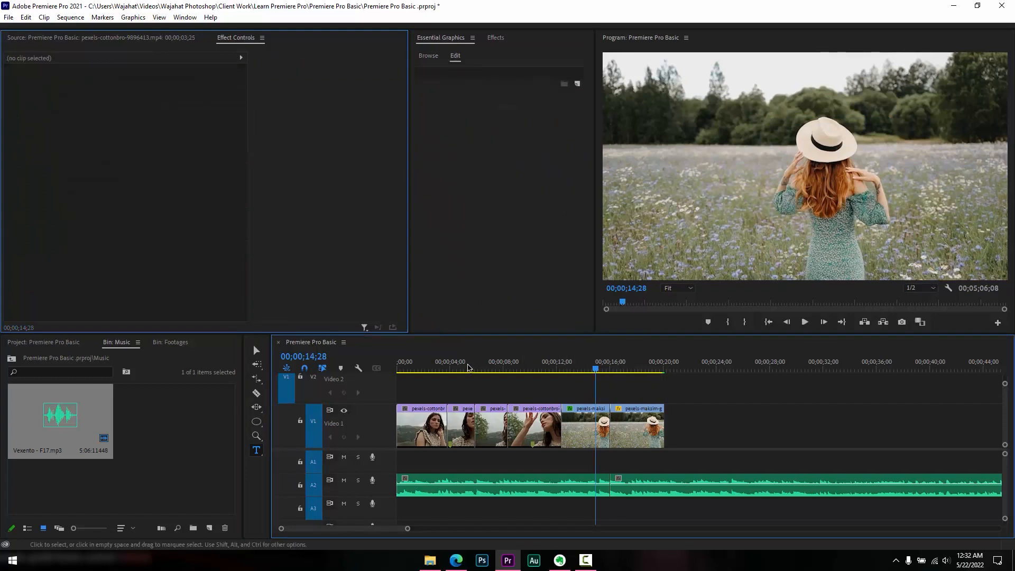
left_click_drag(468, 367, 398, 367)
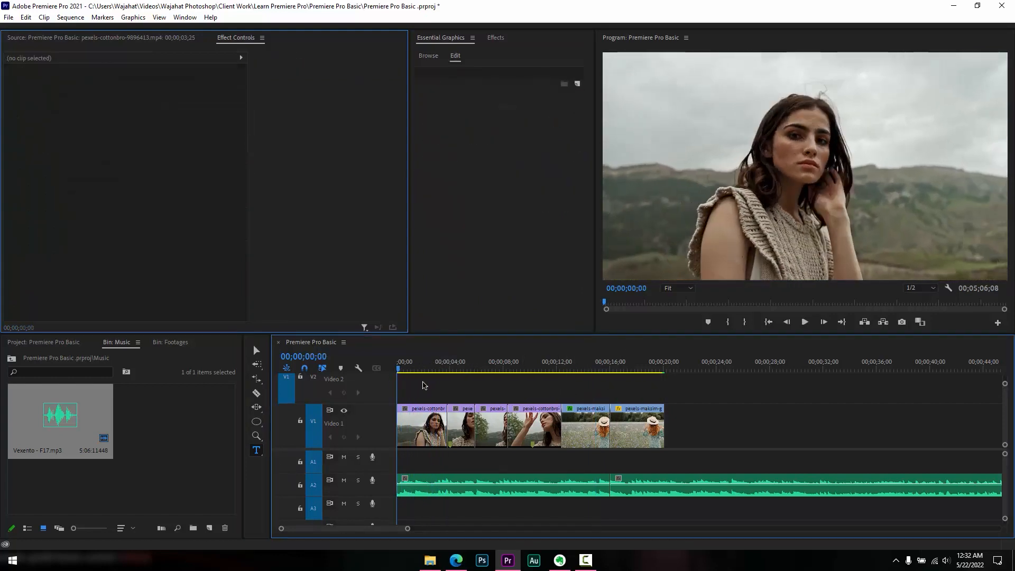
key("space")
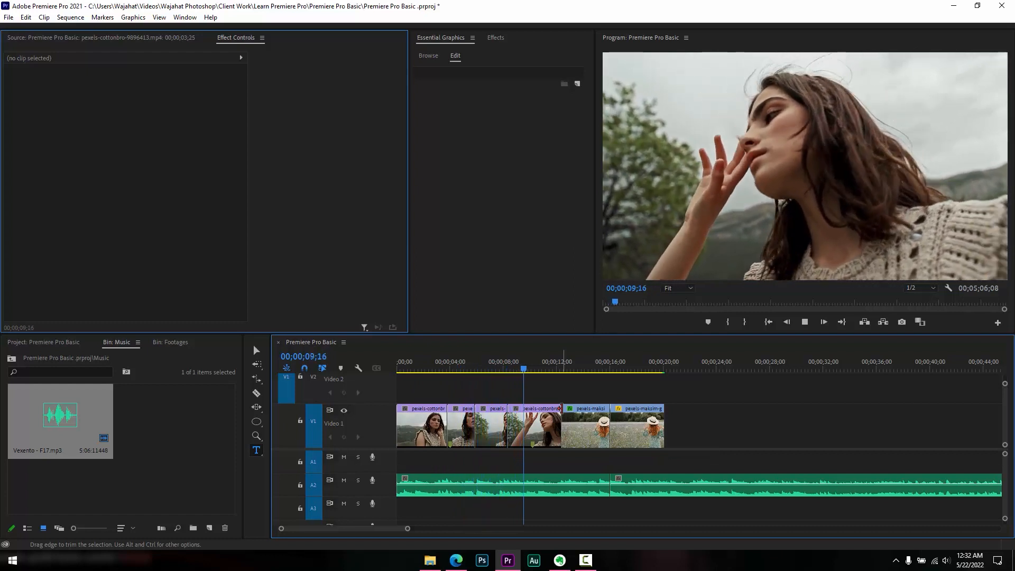
key("space")
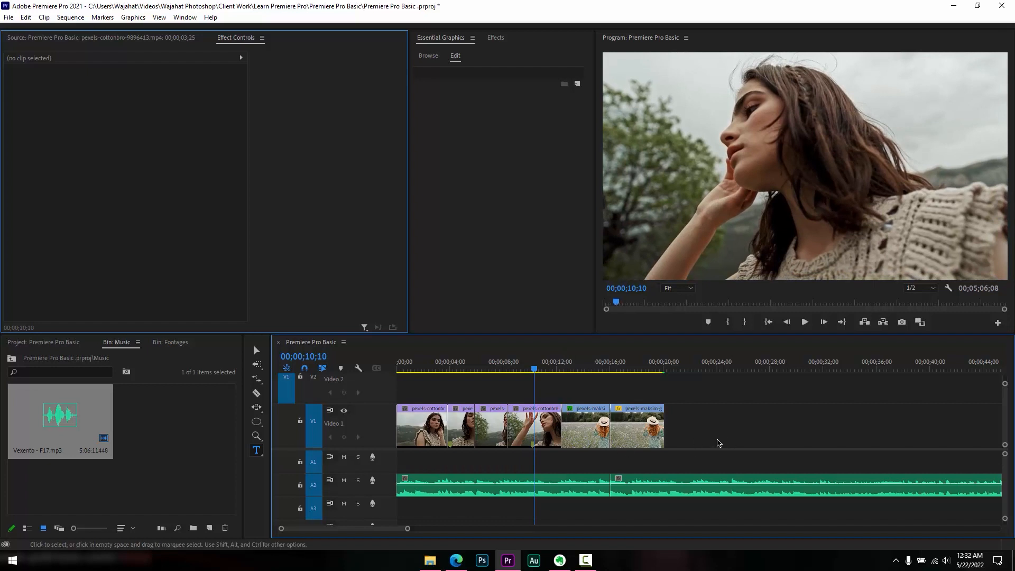
Clear all video and music clips, and lay the dark-haired woman, flower field and northern lights footage end to end on Video 1.
left_click_drag(891, 398, 410, 523)
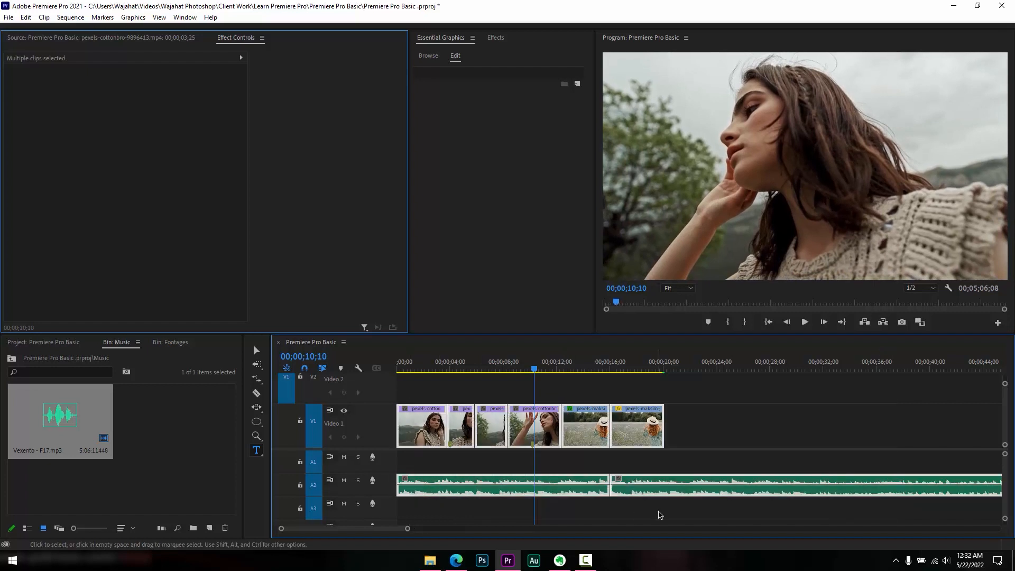
key("Delete")
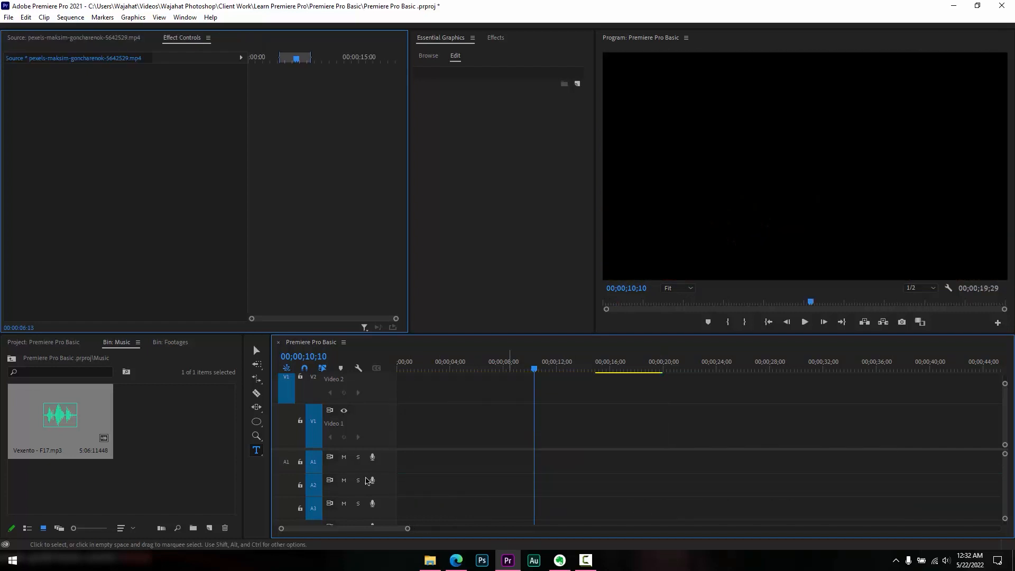
left_click(174, 343)
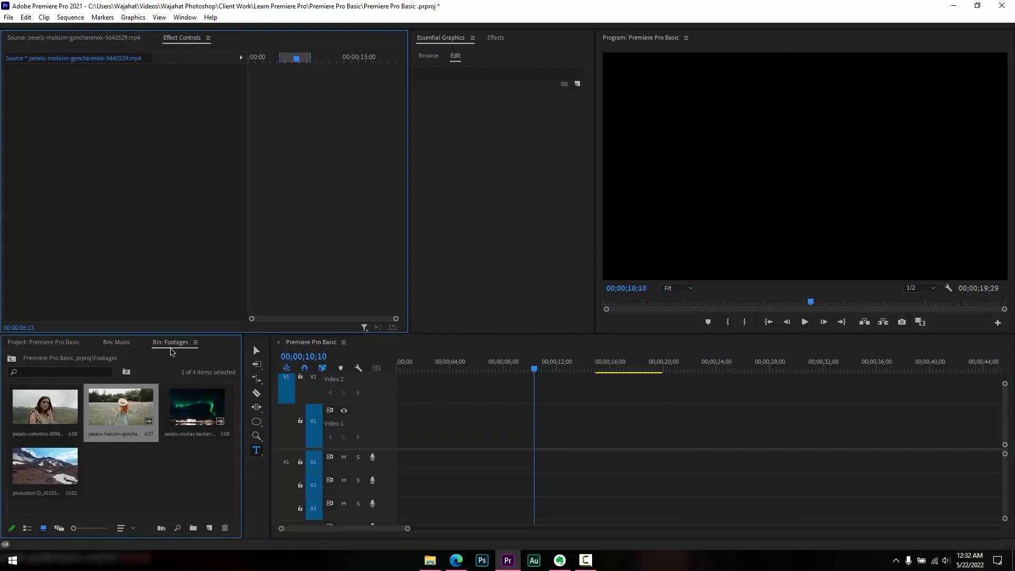
left_click_drag(56, 424, 400, 438)
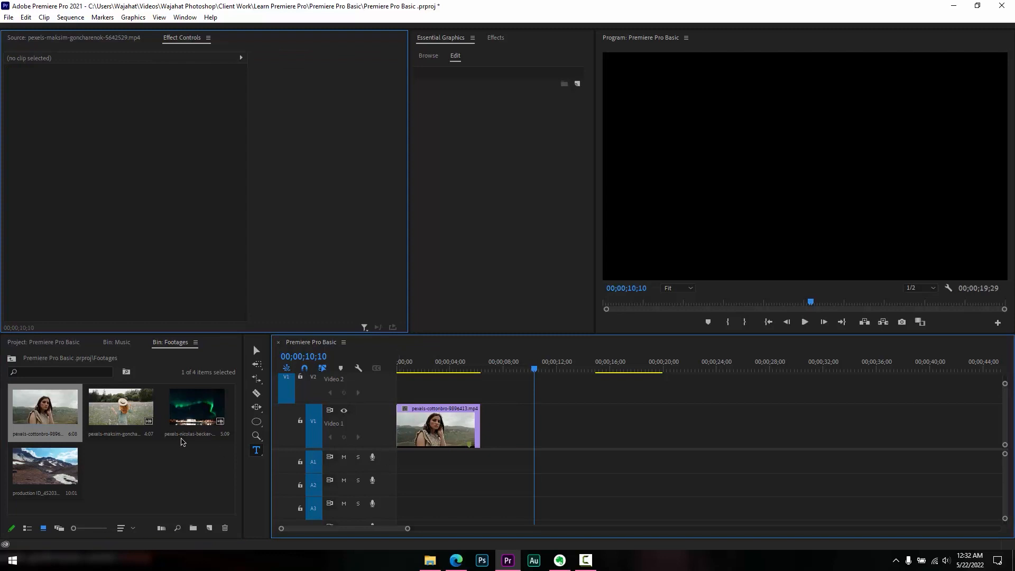
left_click_drag(121, 412, 490, 433)
left_click_drag(197, 409, 542, 425)
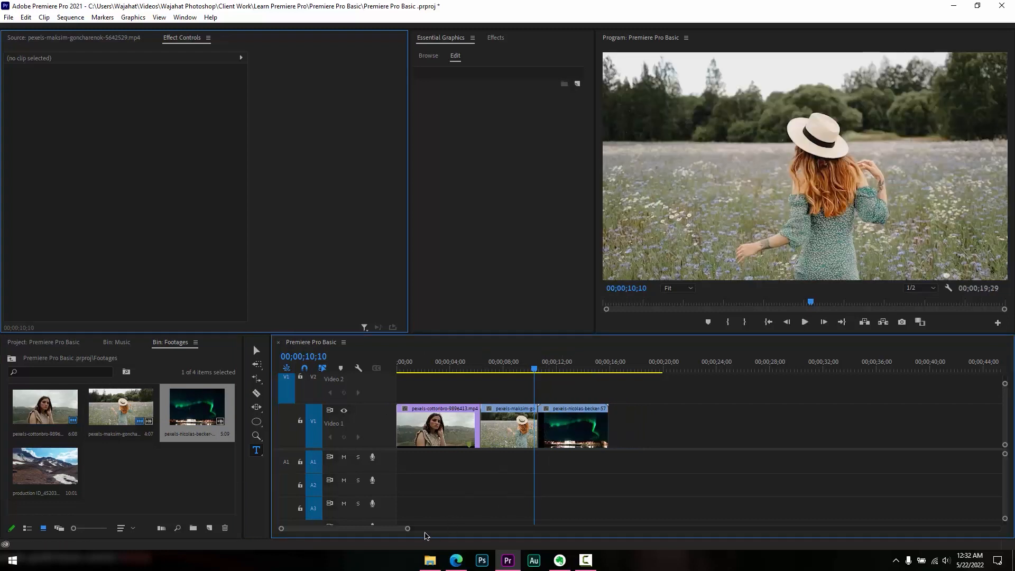
Add the text "A BEAUTIFUL NIGHT OF ICELAND" over the northern lights clip at 00;00;12;19, starting at about 544, 469.
left_click_drag(407, 529, 399, 530)
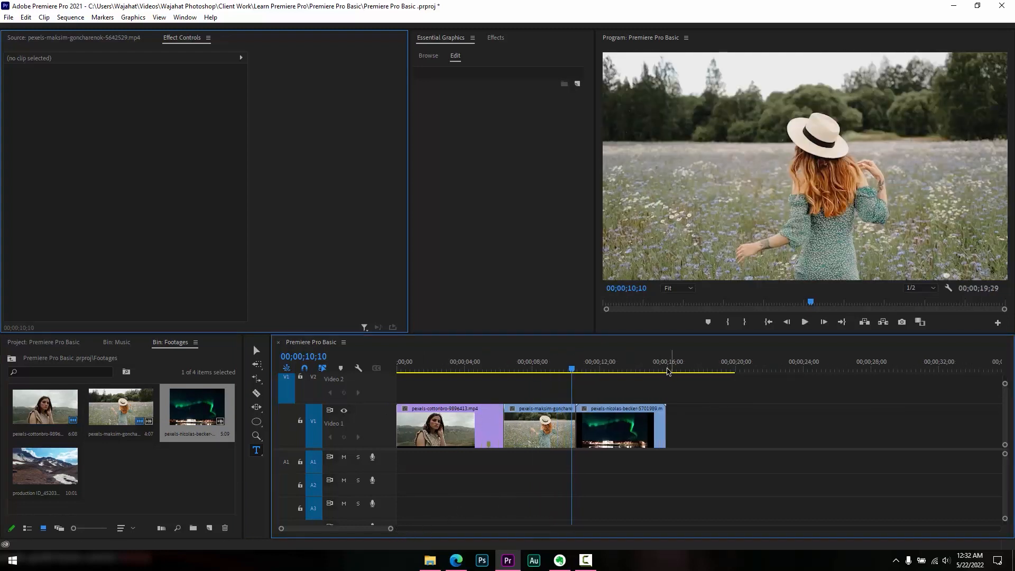
left_click_drag(532, 369, 610, 399)
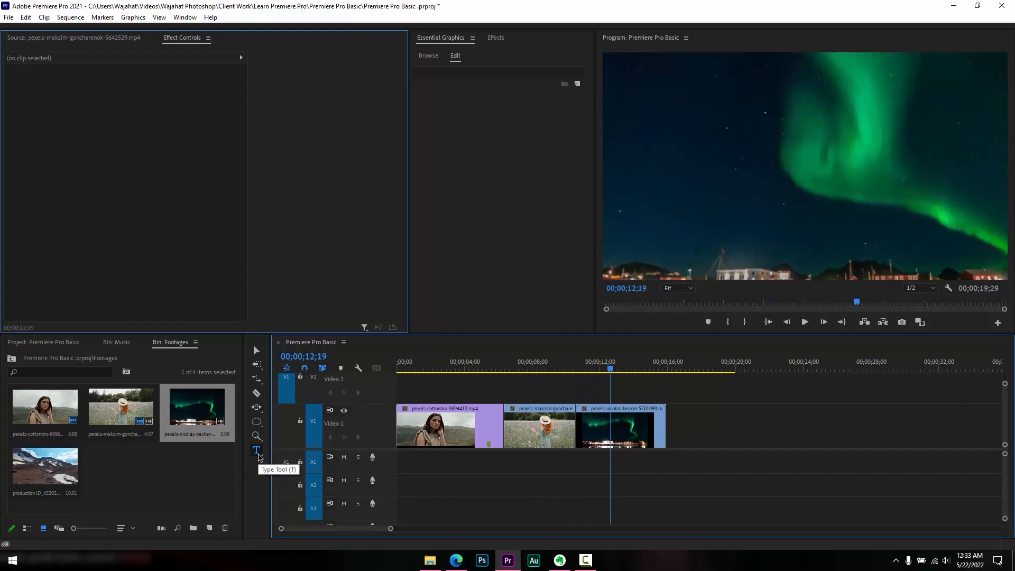
left_click(256, 452)
left_click(720, 145)
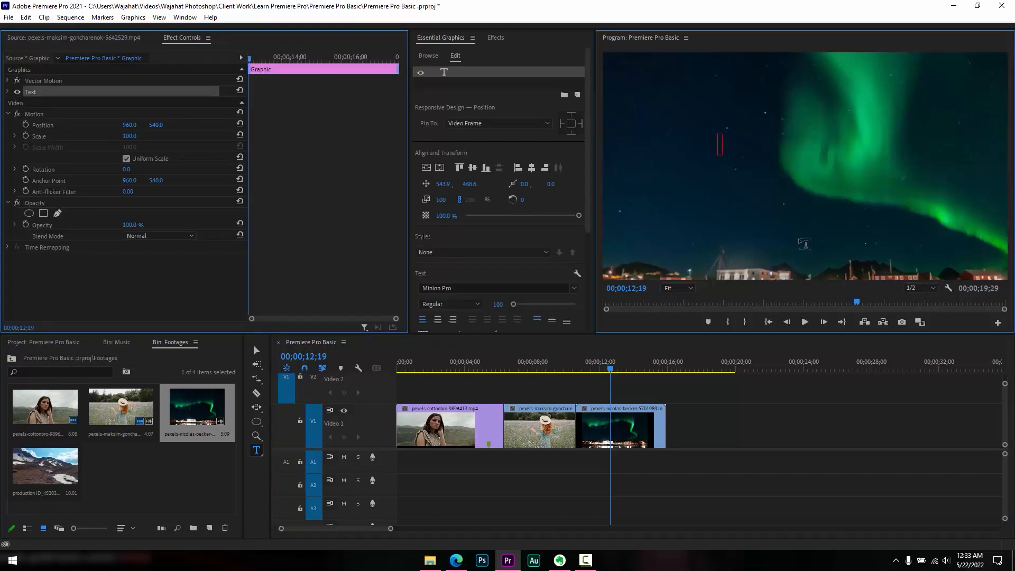
type("A BEAU")
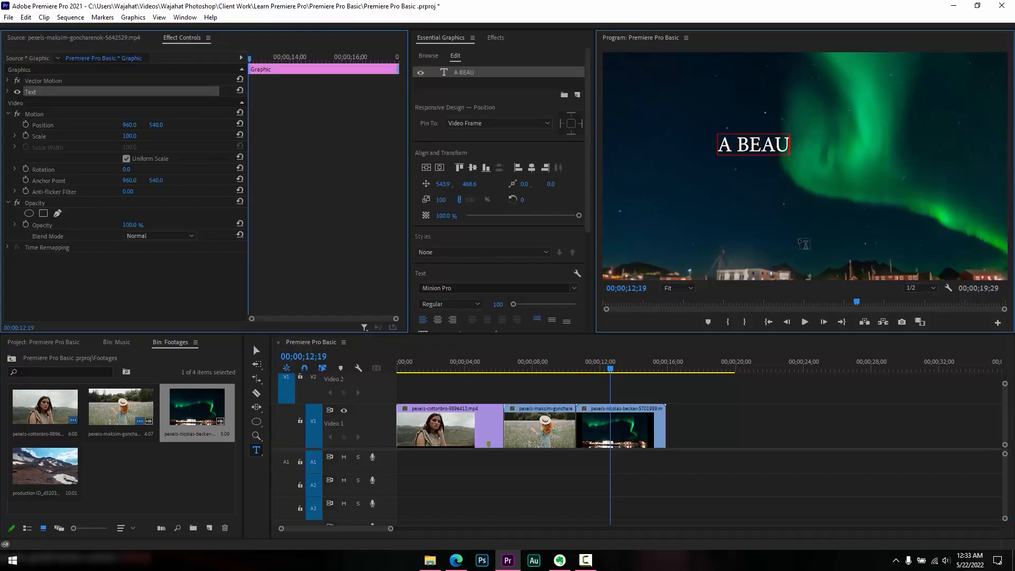
type("TIFUL NIGHT OF")
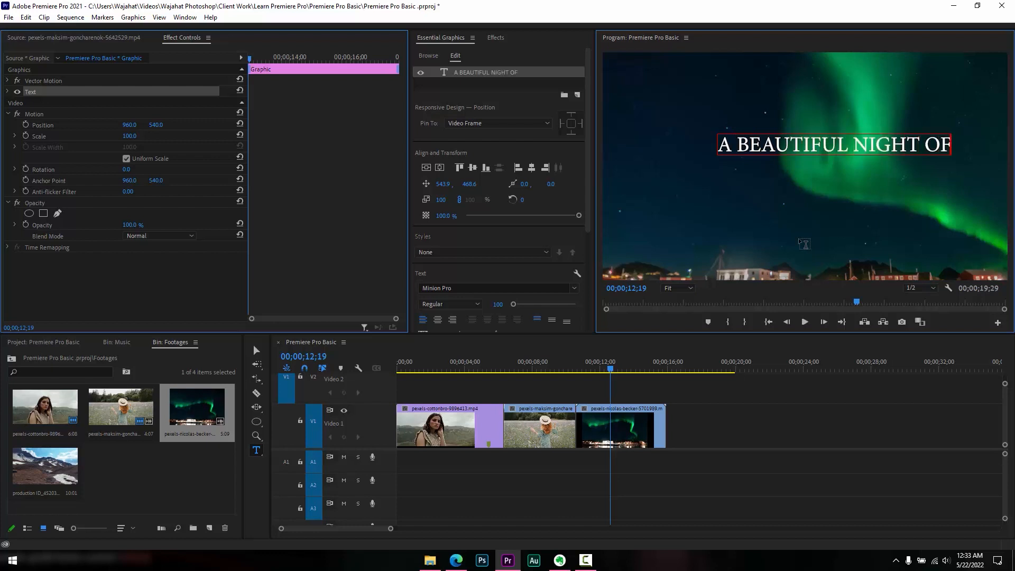
type(" ICELAN")
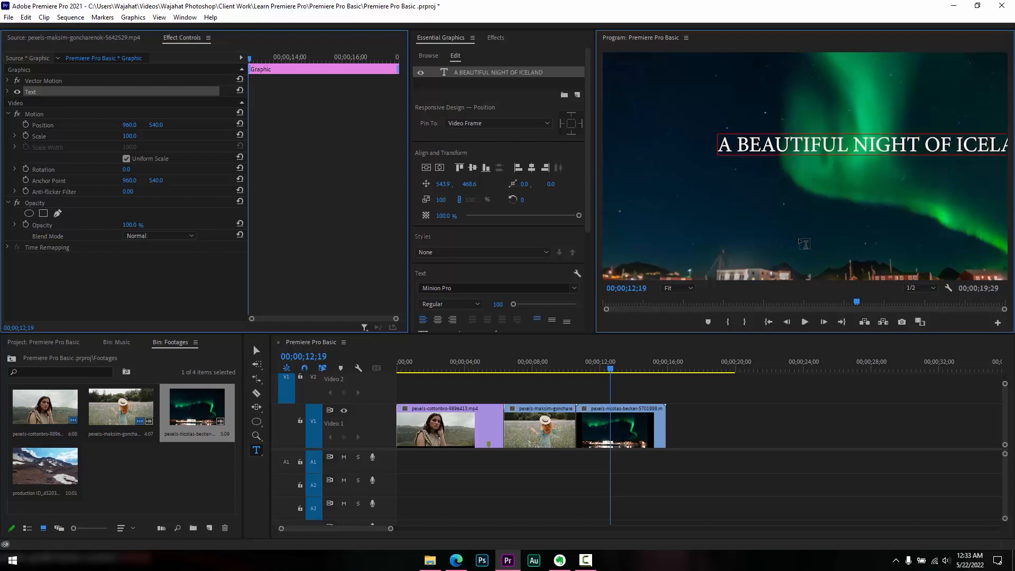
type("D")
Scale the title down to 82 and move it just above the buildings, at about 308, 848.
left_click(256, 350)
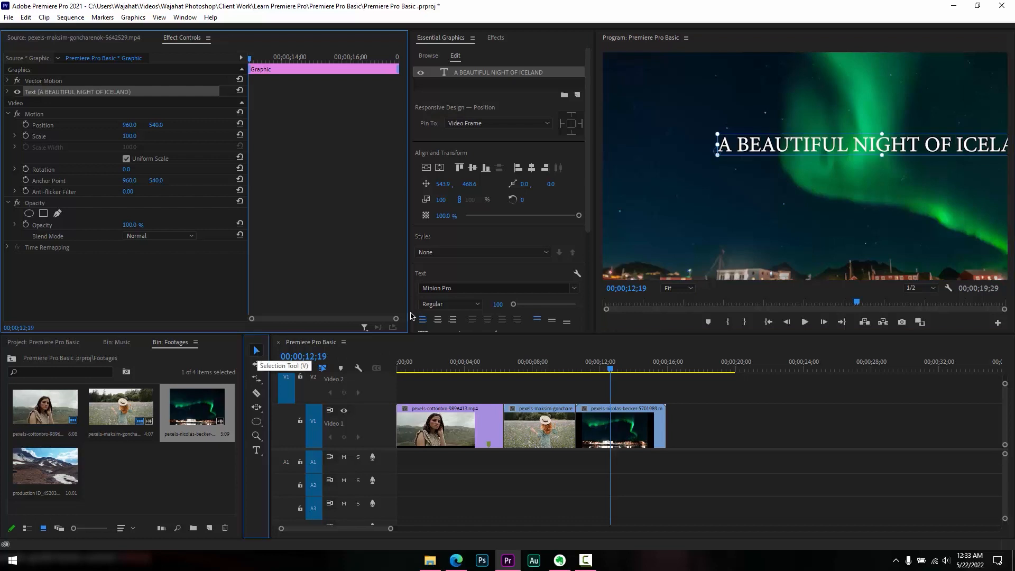
left_click_drag(873, 158, 791, 179)
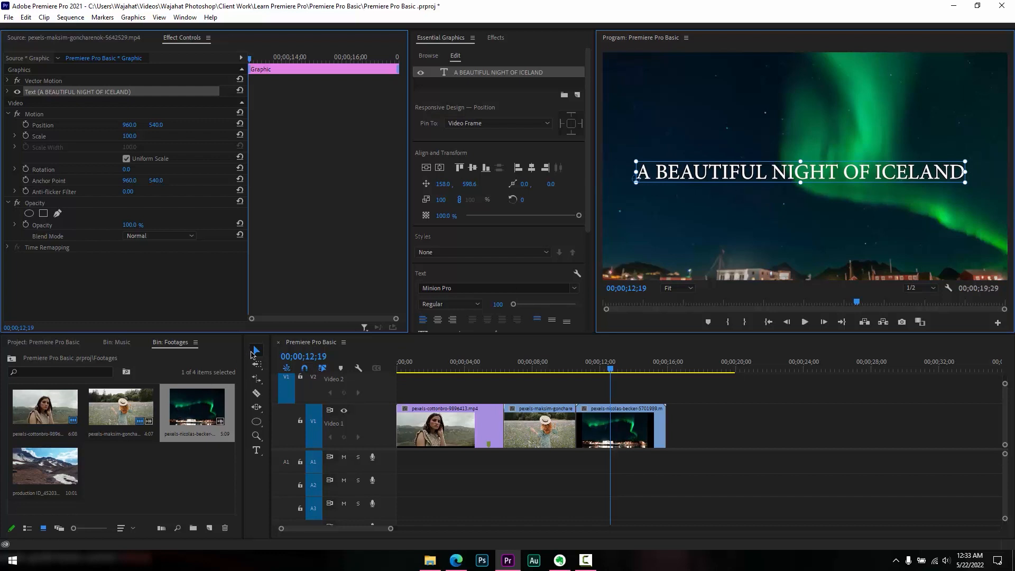
left_click_drag(632, 171, 724, 191)
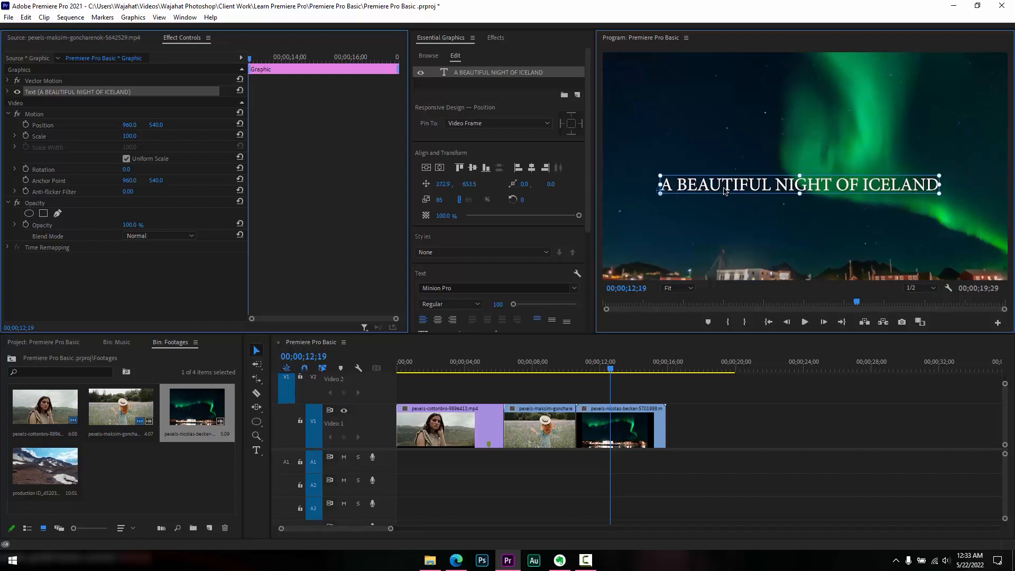
left_click_drag(660, 186, 716, 233)
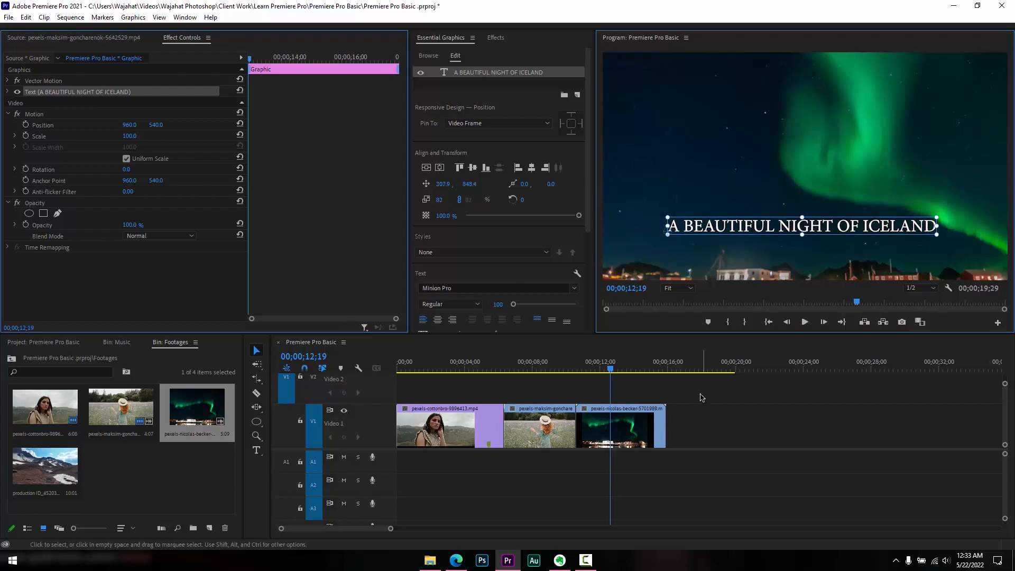
Delete the five leftover graphic clips on Video 3 through Video 7, keeping the new title clip.
left_click_drag(1005, 385, 1007, 366)
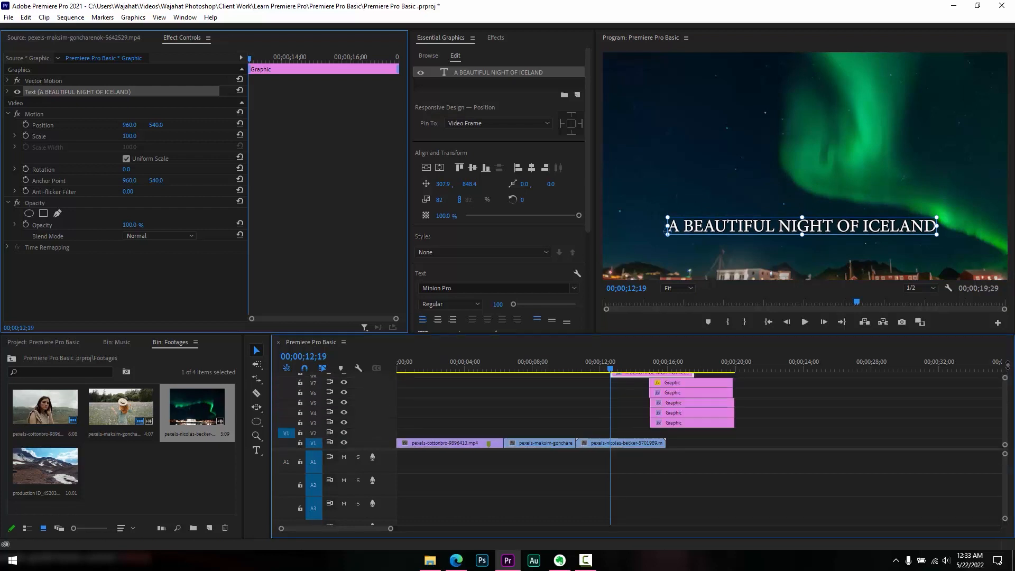
left_click_drag(772, 384, 702, 425)
key("Delete")
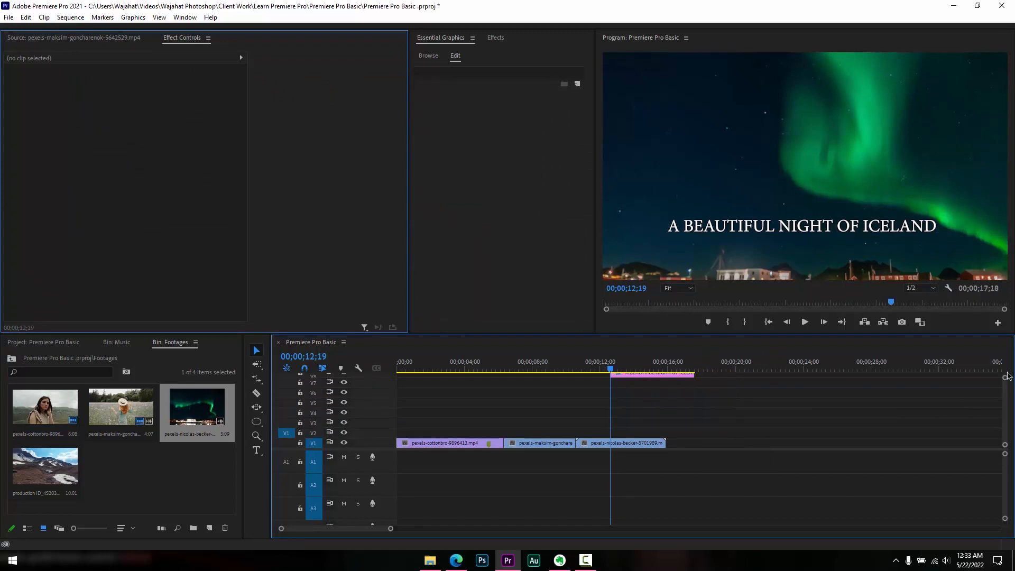
Move the title clip onto Video 2, ending flush with the northern lights footage, and set the playhead to 00;00;12;02.
left_click_drag(621, 377, 590, 433)
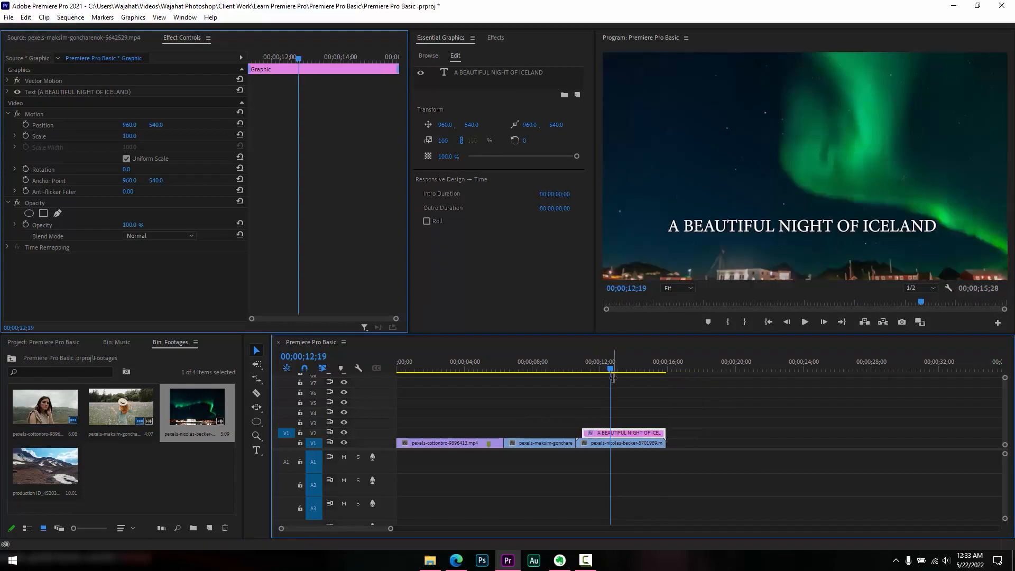
left_click(609, 371)
mouse_move(600, 373)
left_mouse_down()
mouse_move(571, 371)
mouse_move(602, 372)
left_mouse_up()
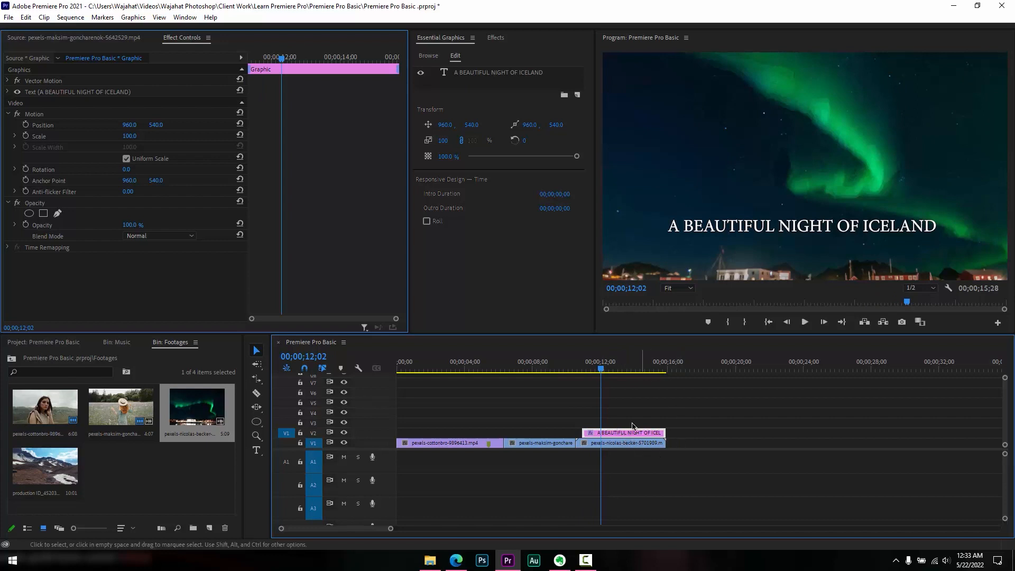
Select the title's text layer in Essential Graphics and center it both horizontally and vertically in the frame.
left_click(195, 18)
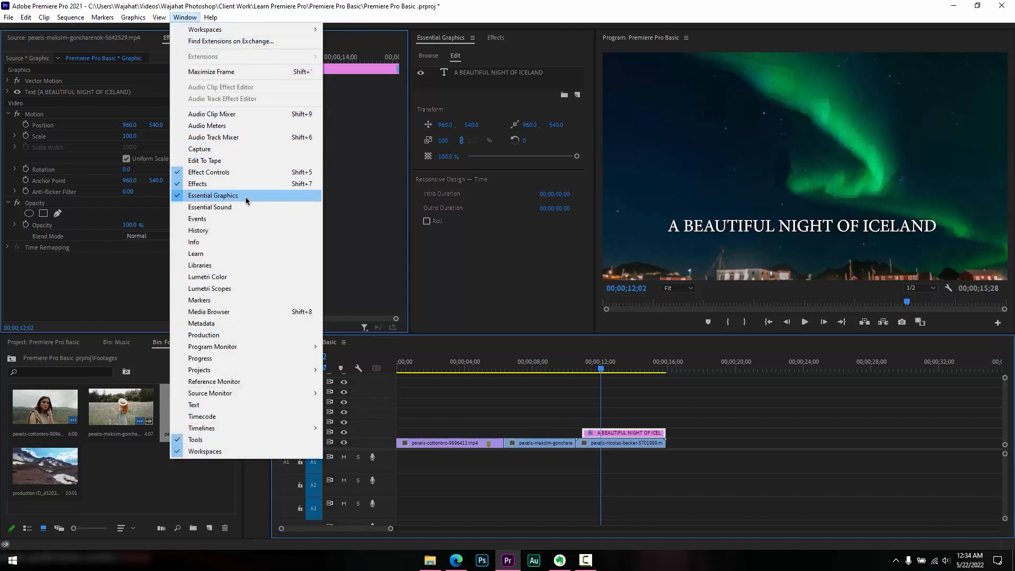
left_click(260, 196)
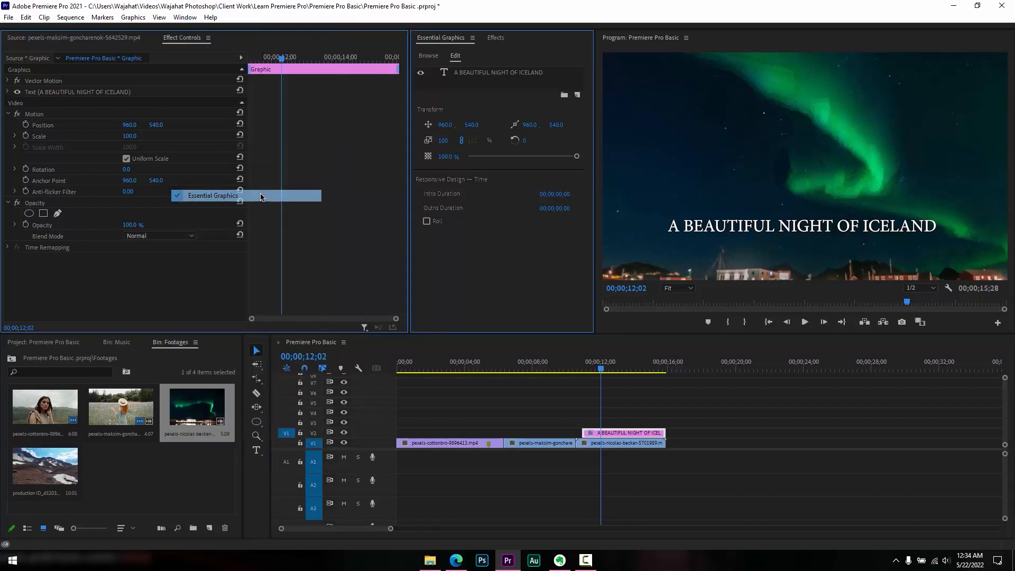
left_click(477, 74)
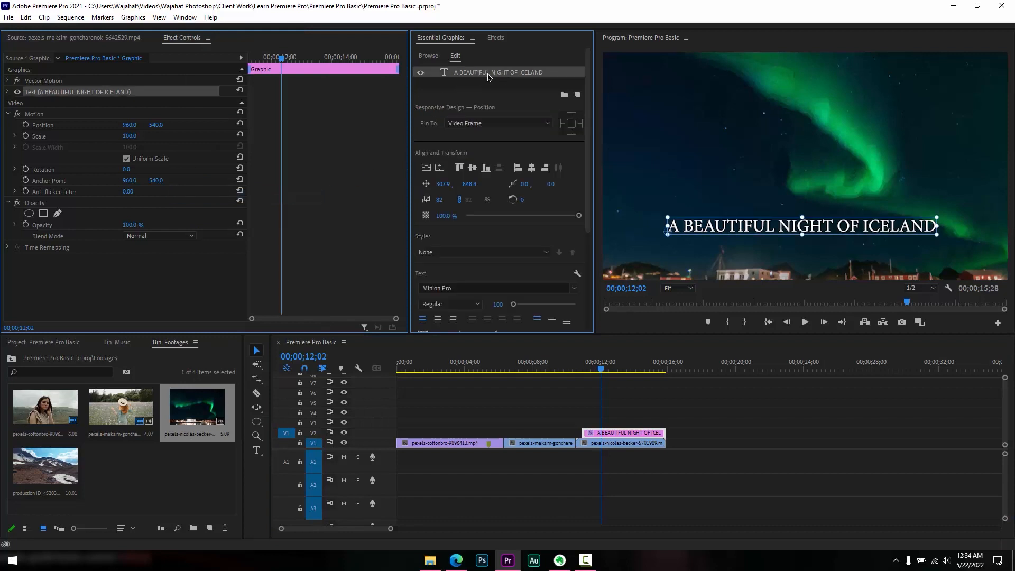
scroll(530, 233, "down", 2)
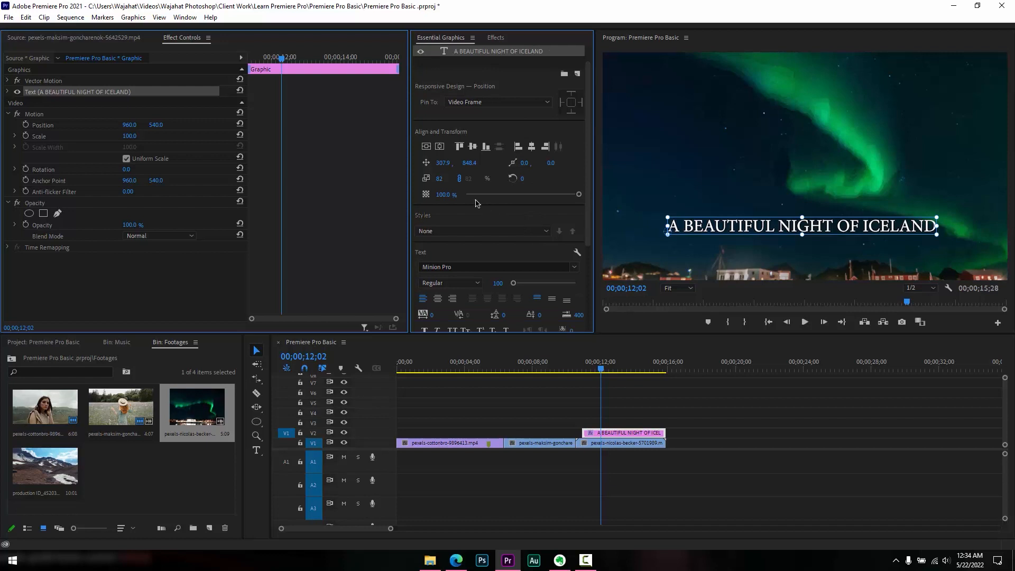
left_click(440, 147)
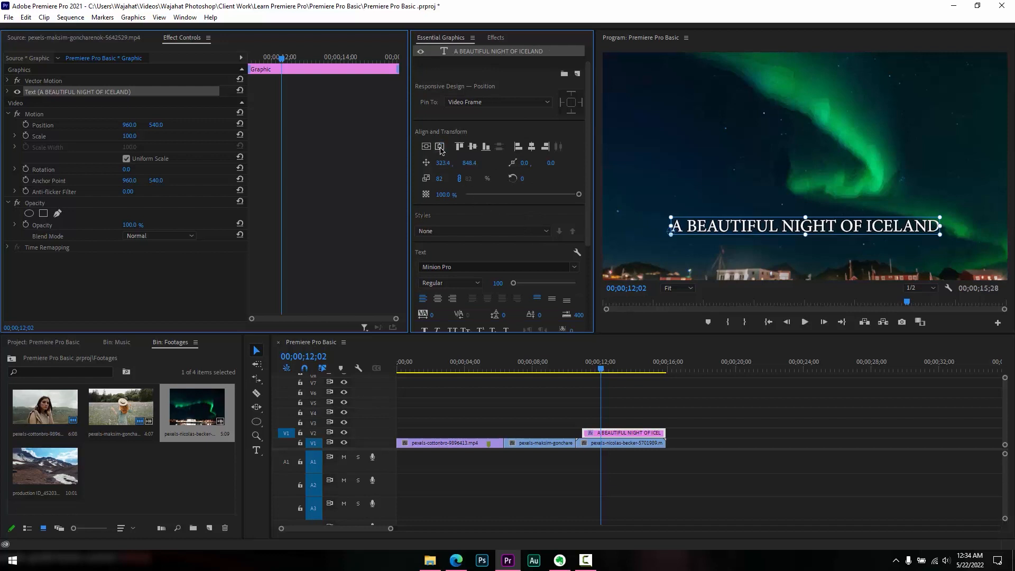
left_click(425, 148)
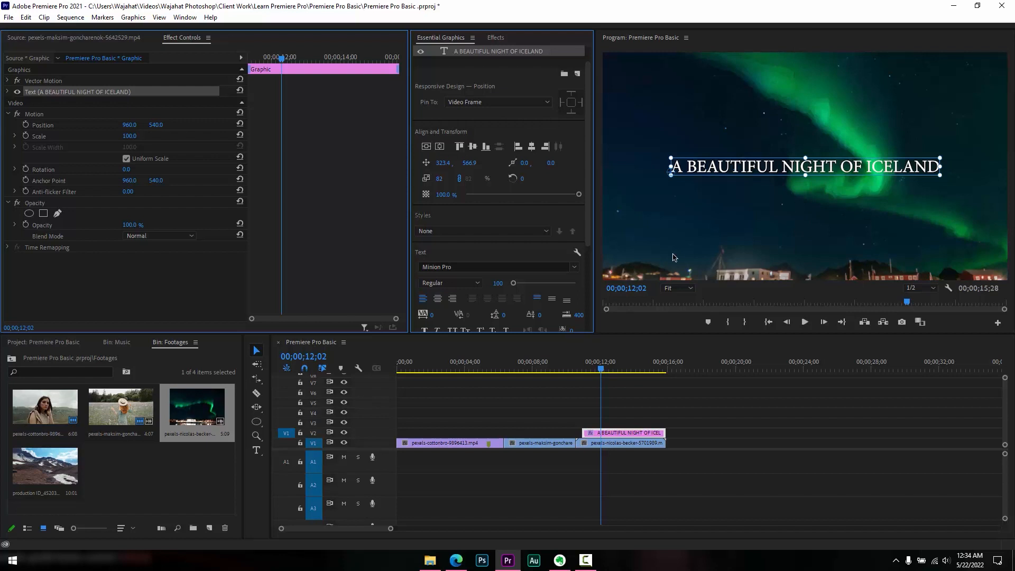
Set the title's font to Roboto Regular and look over its remaining text and appearance settings.
scroll(481, 246, "down", 1)
left_click(475, 242)
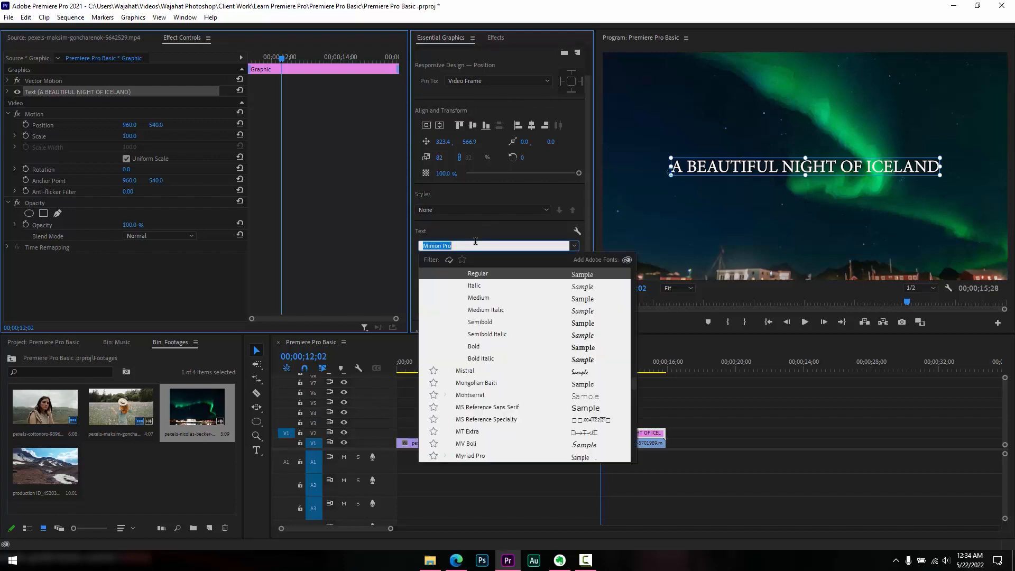
type("roboto")
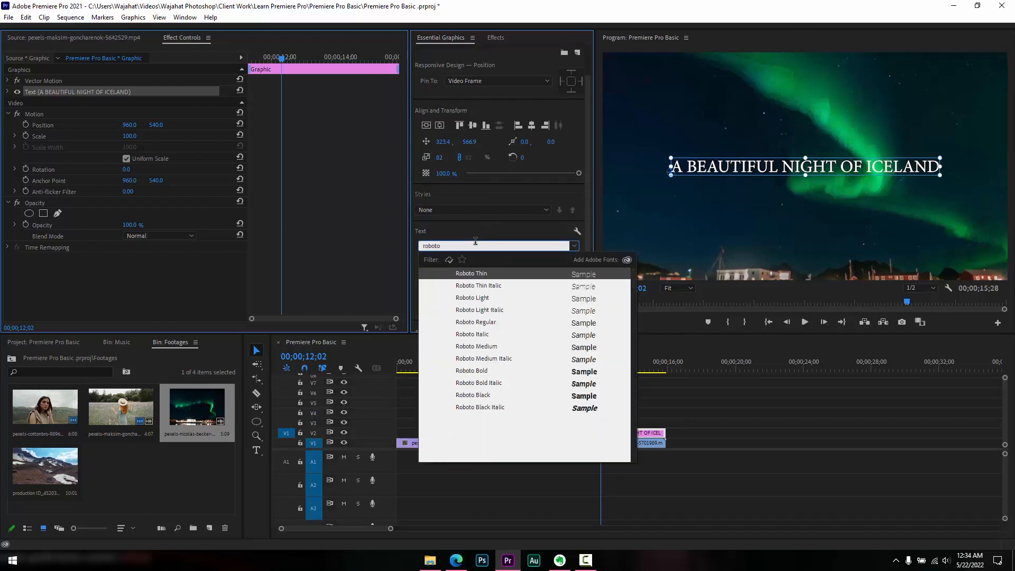
left_click(496, 322)
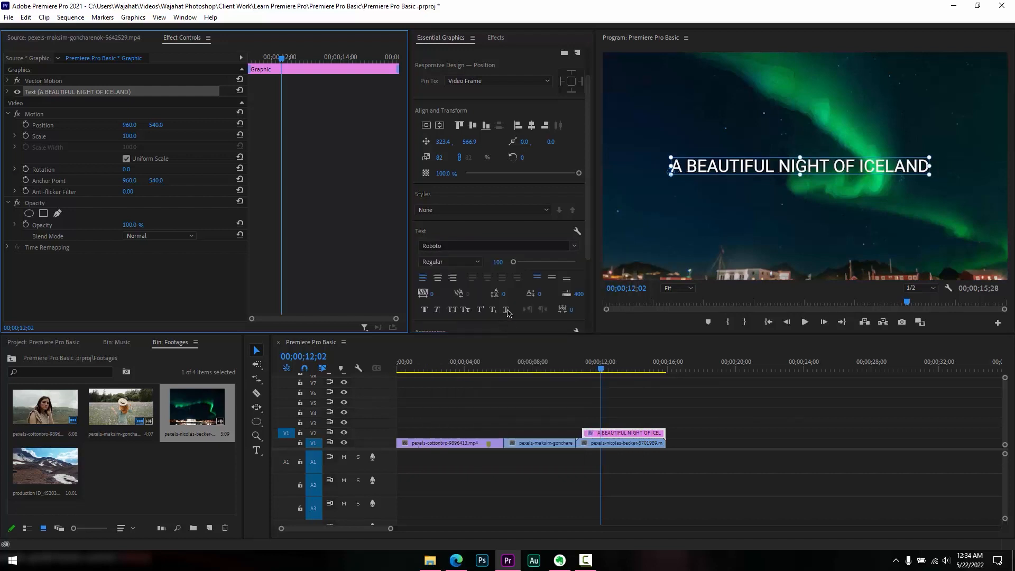
left_click(710, 228)
left_click(736, 168)
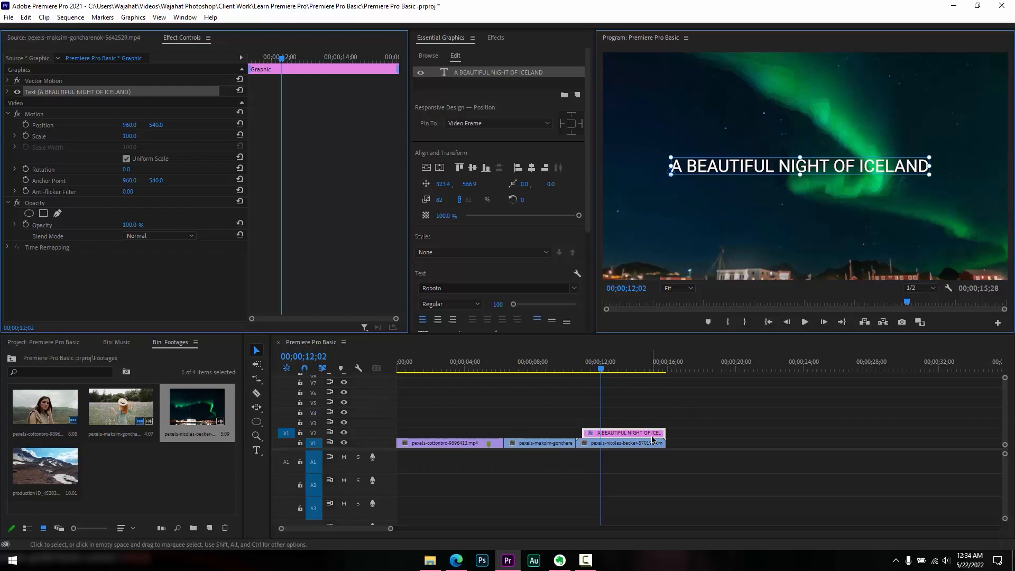
scroll(478, 220, "down", 4)
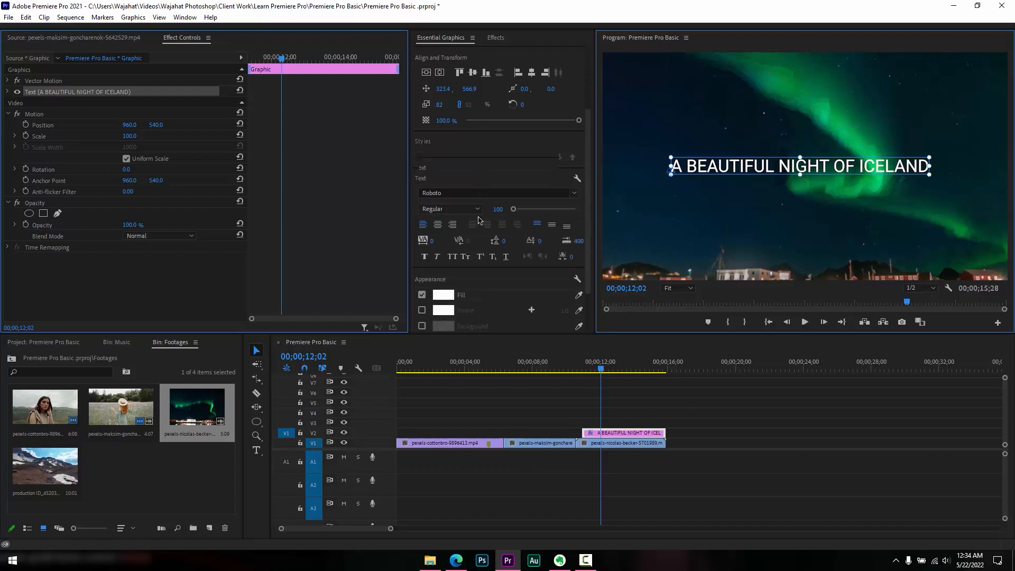
scroll(479, 220, "down", 1)
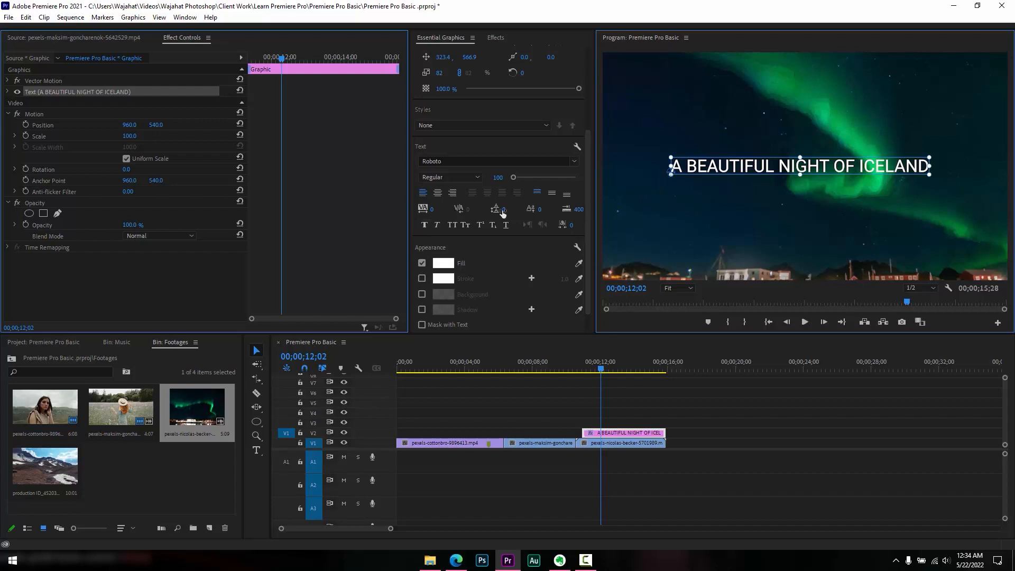
mouse_move(499, 181)
left_mouse_down()
mouse_move(515, 181)
mouse_move(500, 181)
left_mouse_up()
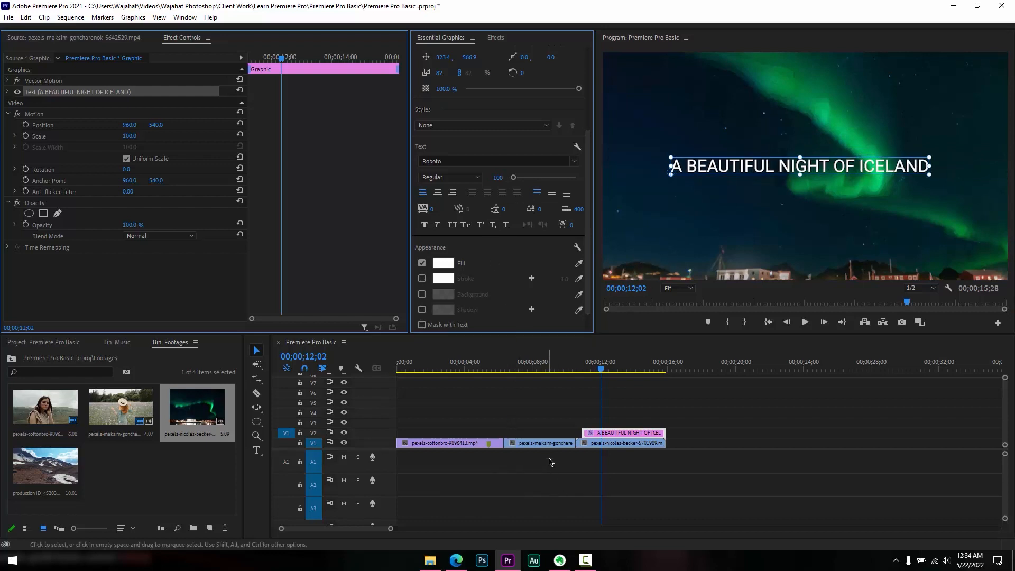
Make the video tracks taller and place the music file Vexento - F17.mp3 on Audio 1 at the start of the sequence.
left_click_drag(1005, 378, 1005, 380)
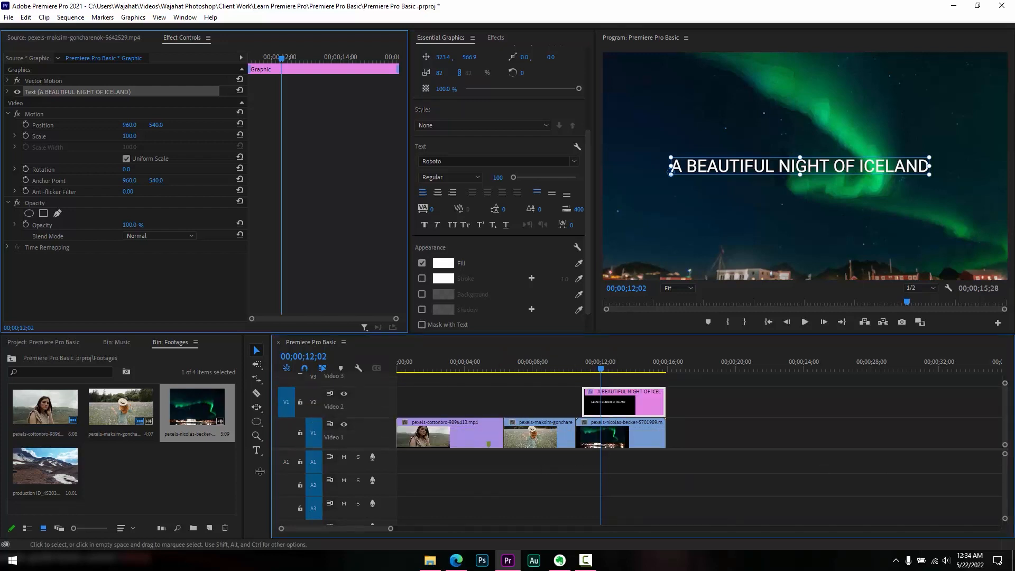
left_click(118, 344)
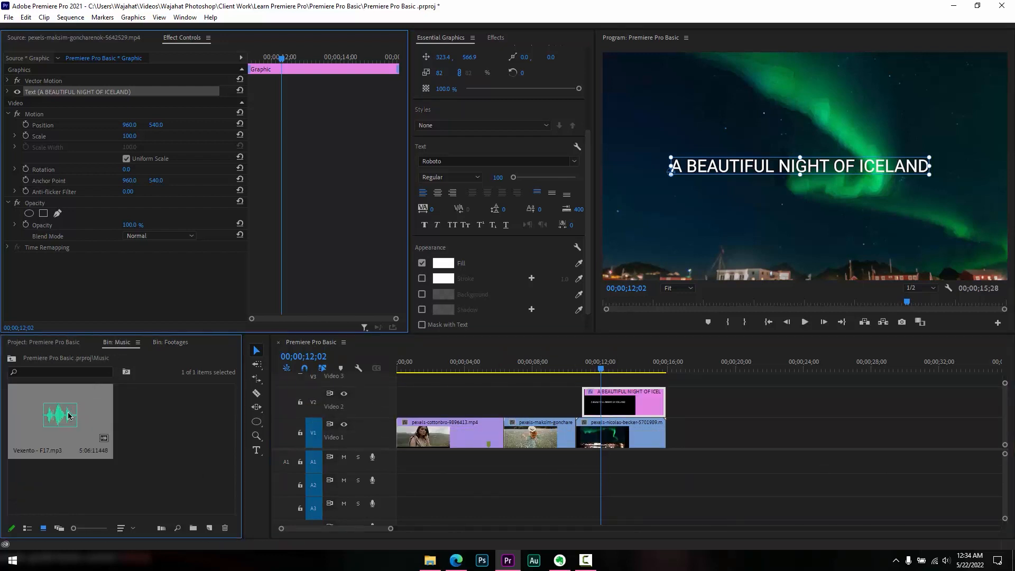
left_click_drag(196, 419, 404, 461)
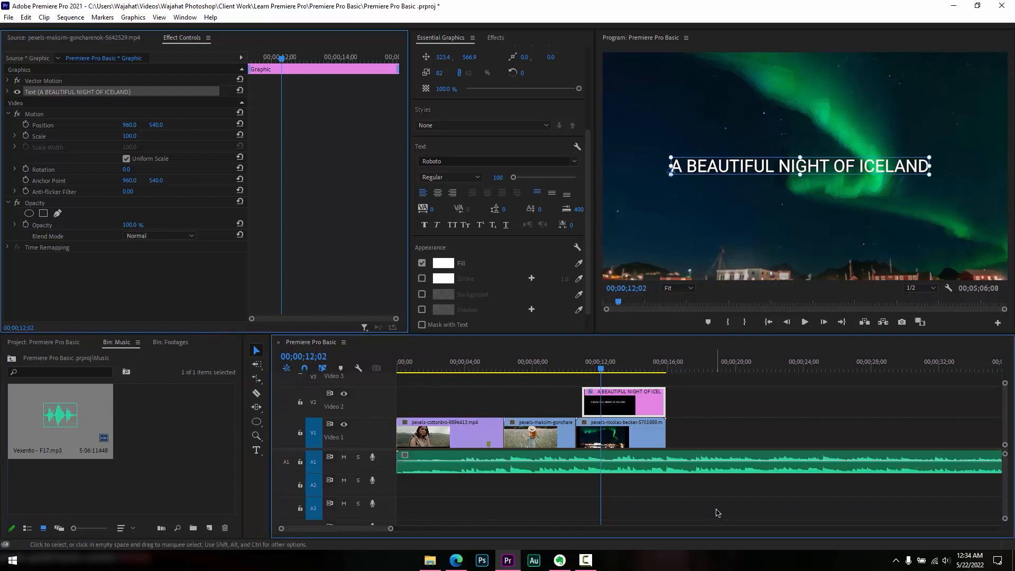
Split the music clip where the video footage ends and delete the remainder after the cut.
key("c")
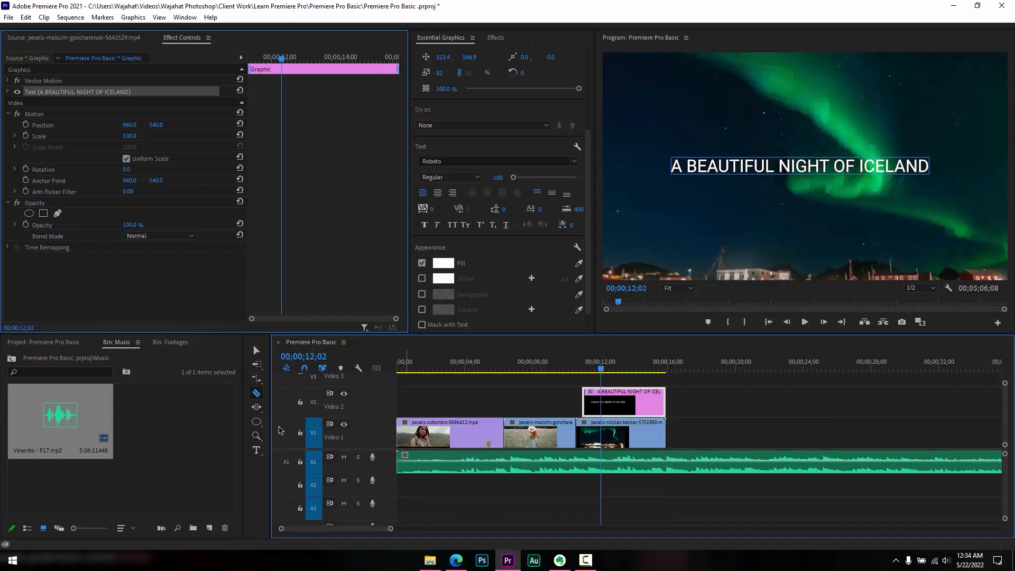
left_click(667, 468)
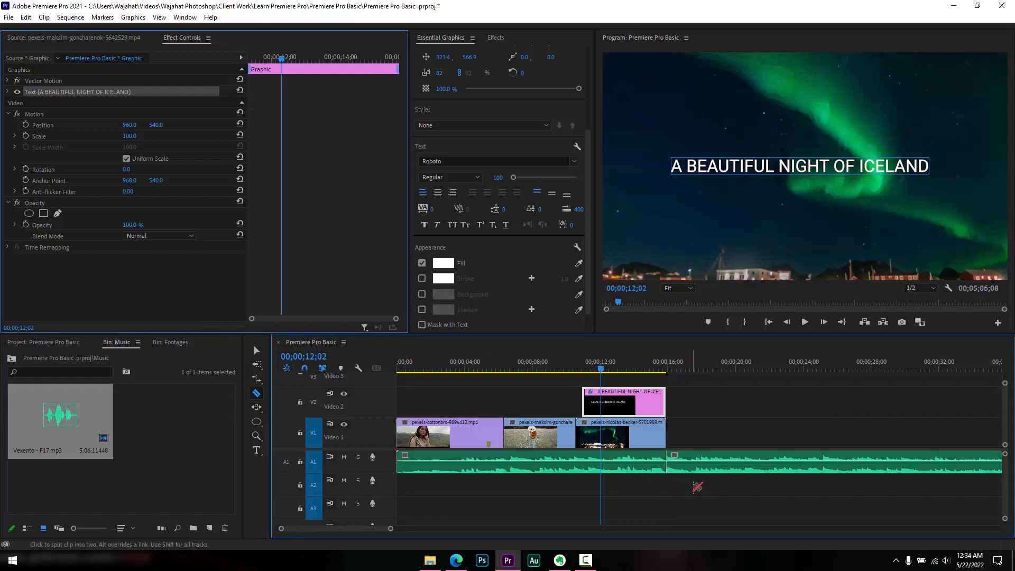
key("v")
left_click(714, 469)
key("Delete")
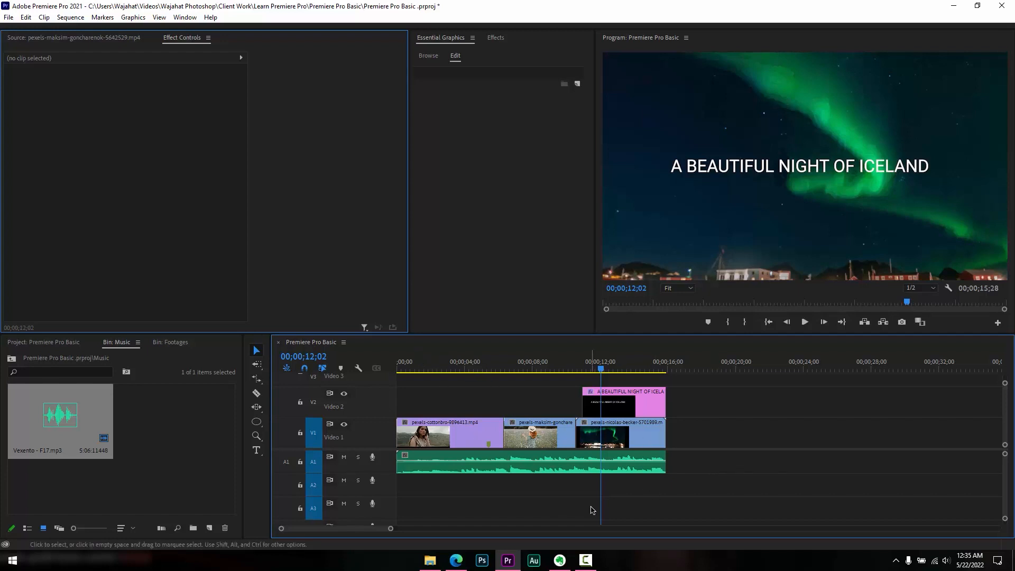
Play through the cut between the dark-haired woman clip and the flower field clip.
left_click(490, 364)
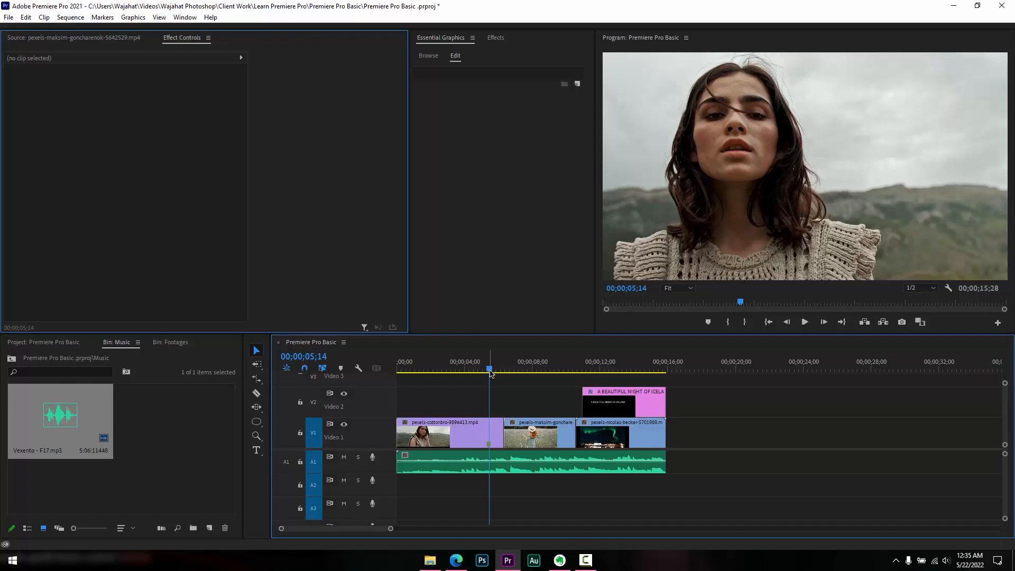
left_click_drag(491, 372, 499, 373)
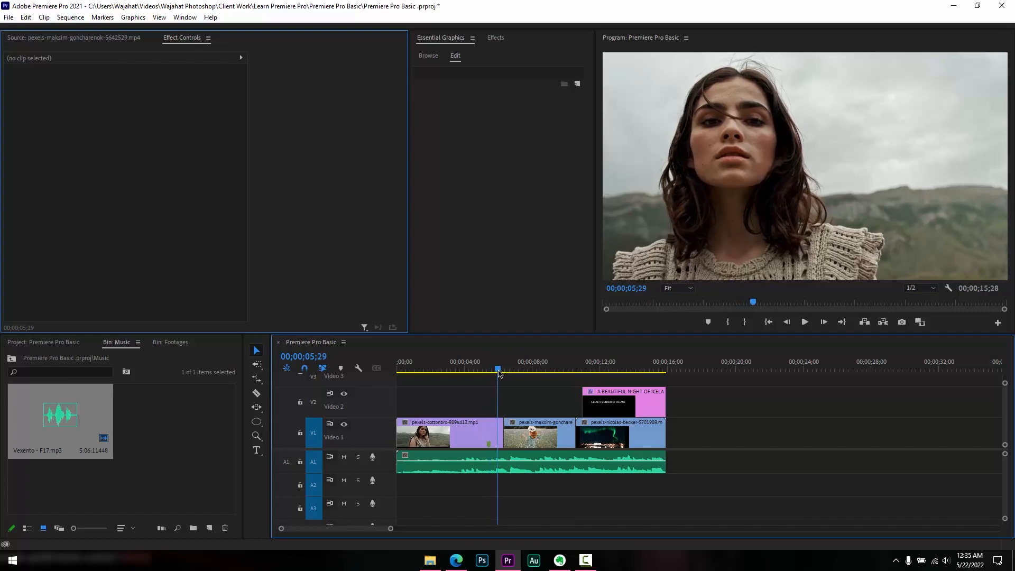
left_click(522, 431)
left_click_drag(524, 369, 492, 374)
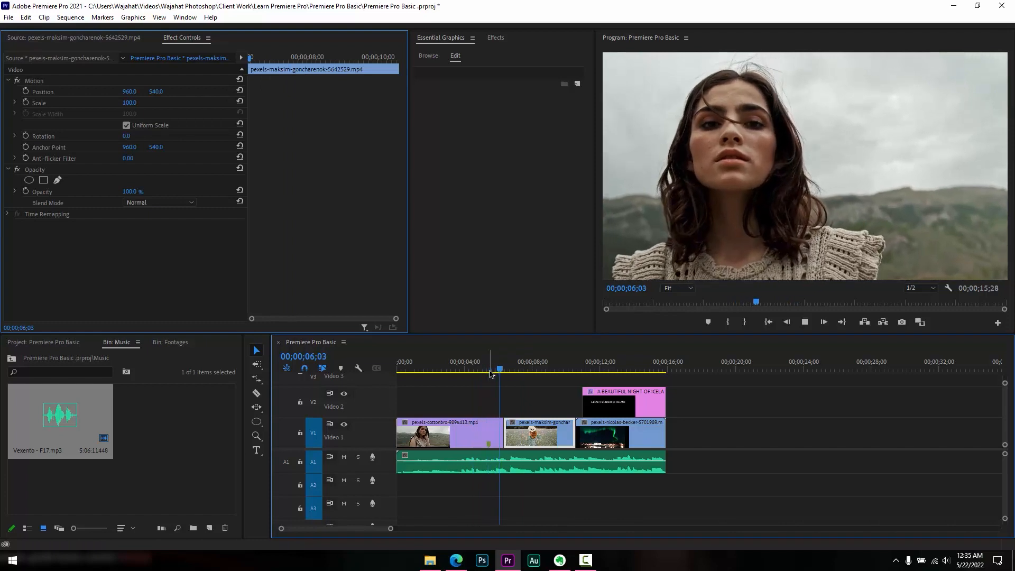
key("space")
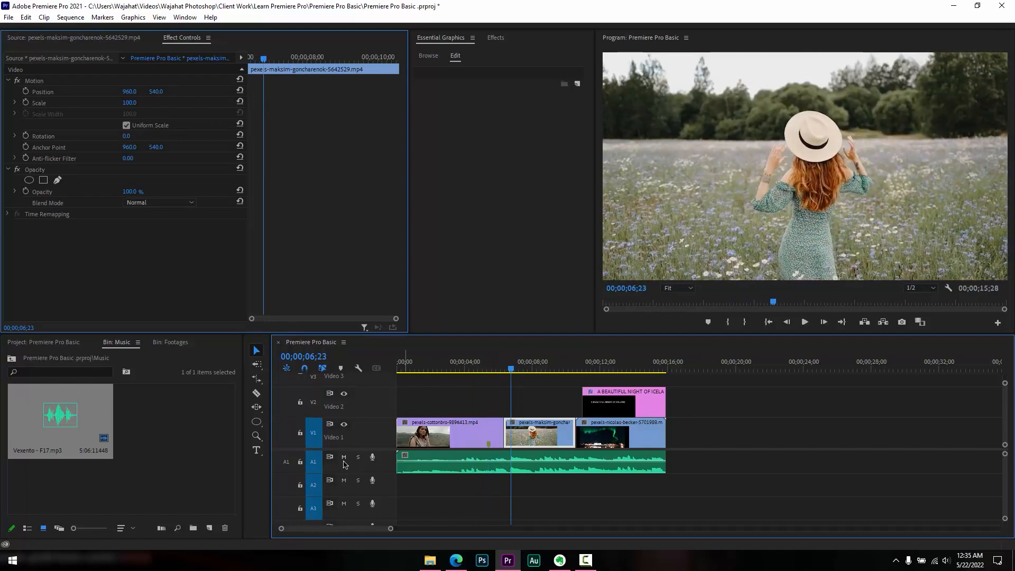
Mute Audio 1, replay the cut from 00;00;06;00, and return the playhead to 00;00;05;17.
left_click(344, 457)
left_click(498, 364)
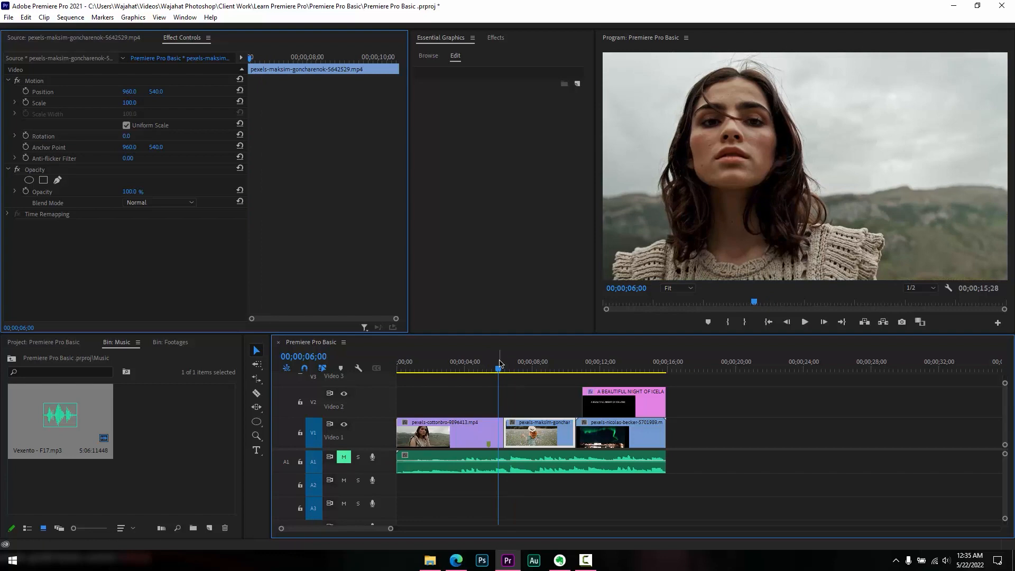
key("space")
key("space")
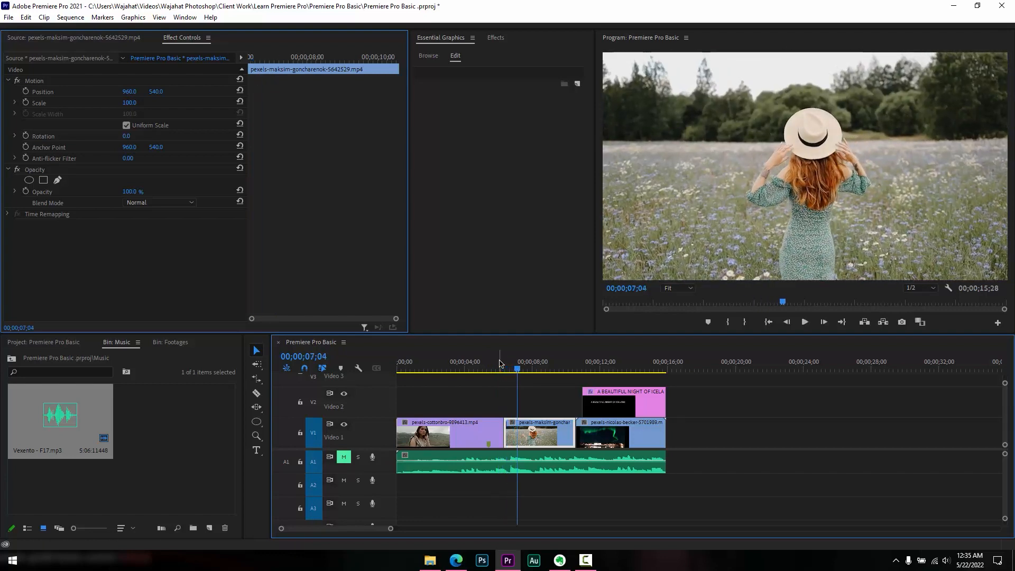
left_click_drag(499, 364, 491, 367)
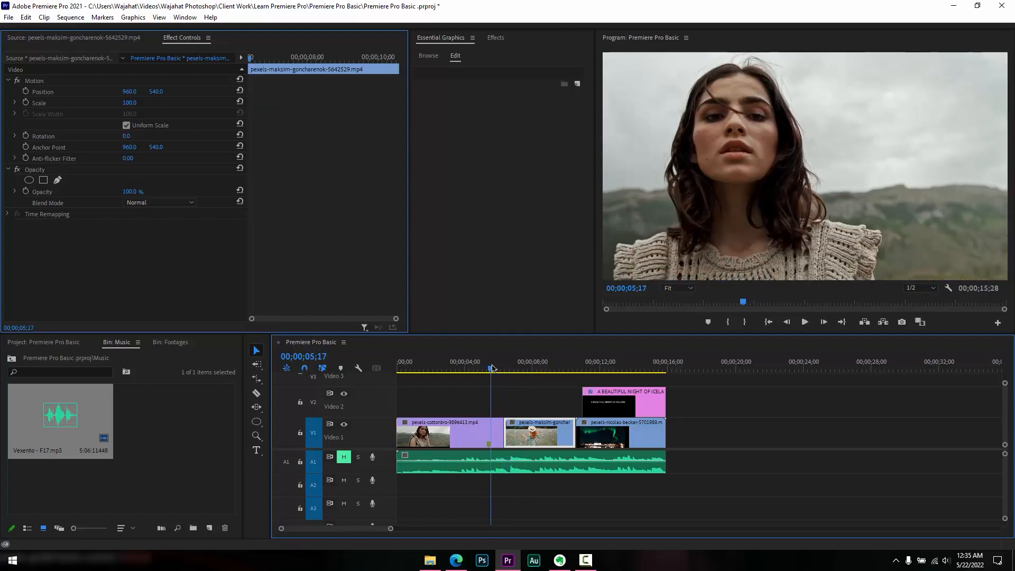
Browse the Video Transitions effects category and look inside its Wipe folder.
left_click(496, 39)
left_click(517, 51)
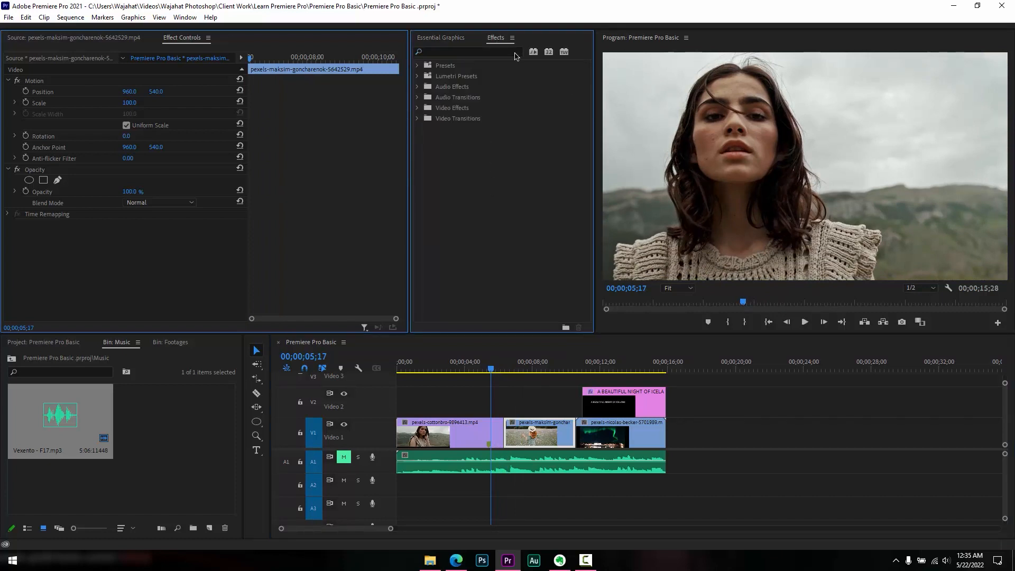
left_click(417, 119)
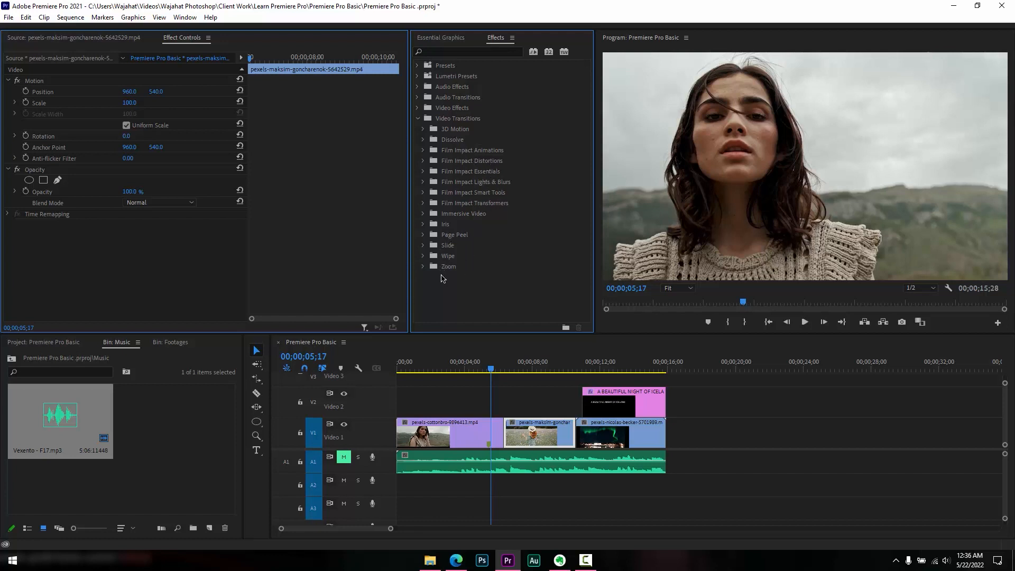
left_click(424, 257)
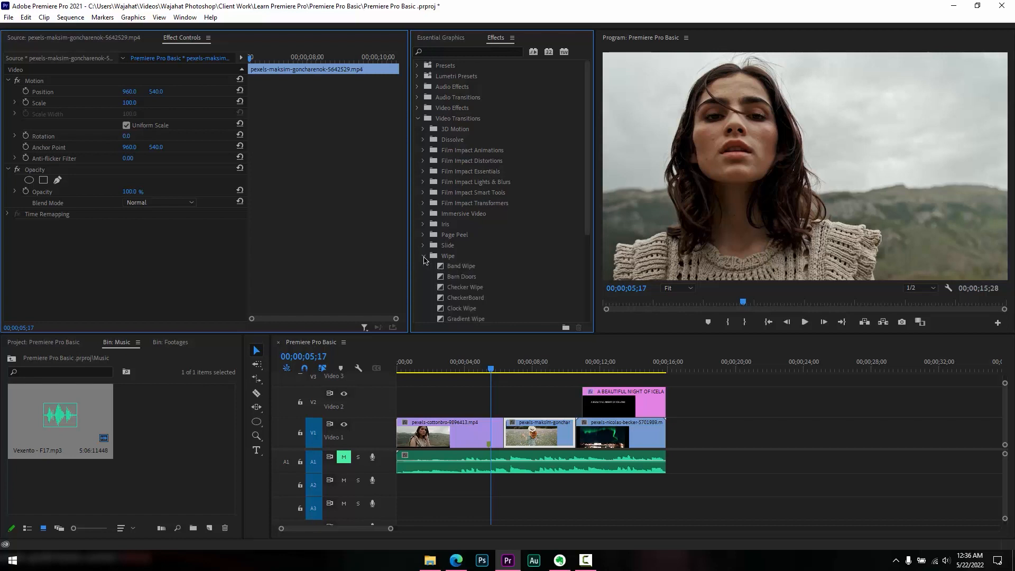
left_click(423, 257)
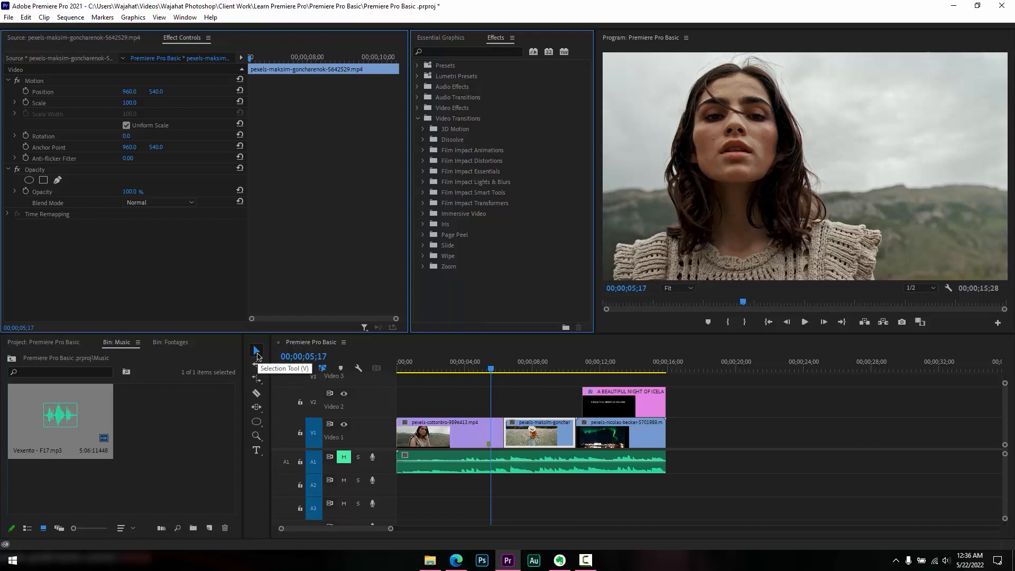
Apply the default Cross Dissolve transition between the dark-haired woman and flower field clips, and select it to show its settings.
right_click(507, 431)
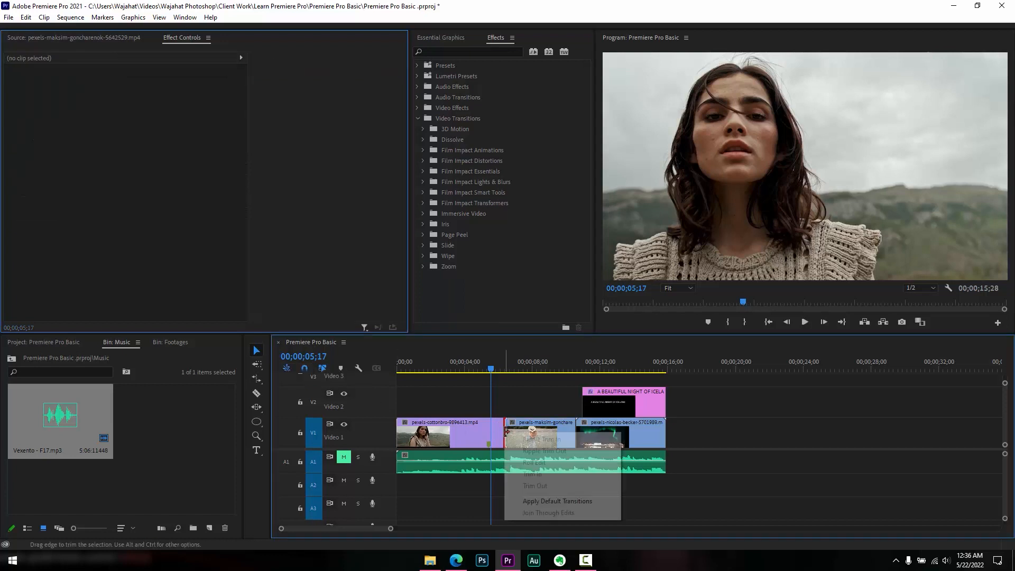
left_click(586, 501)
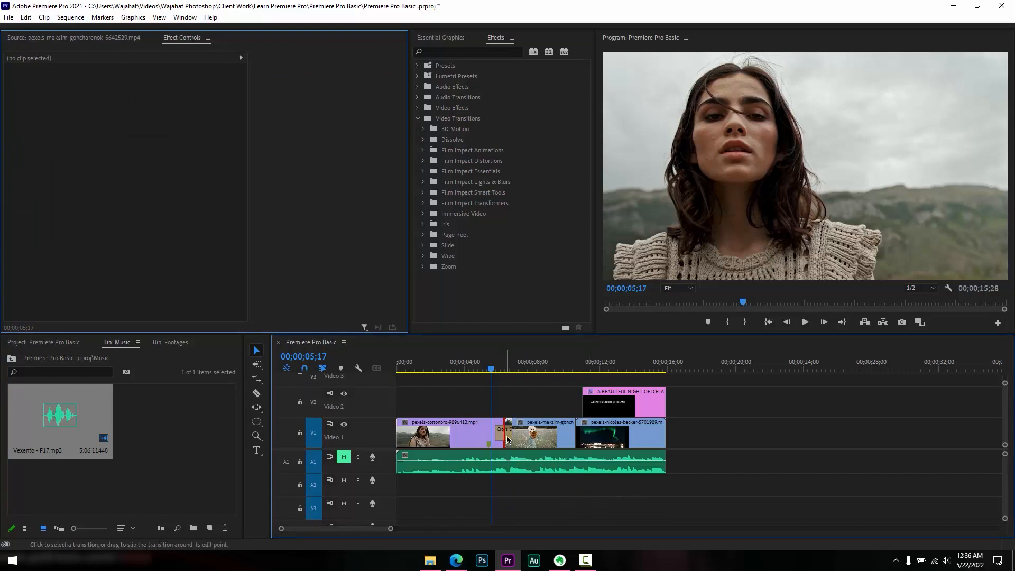
left_click(507, 439)
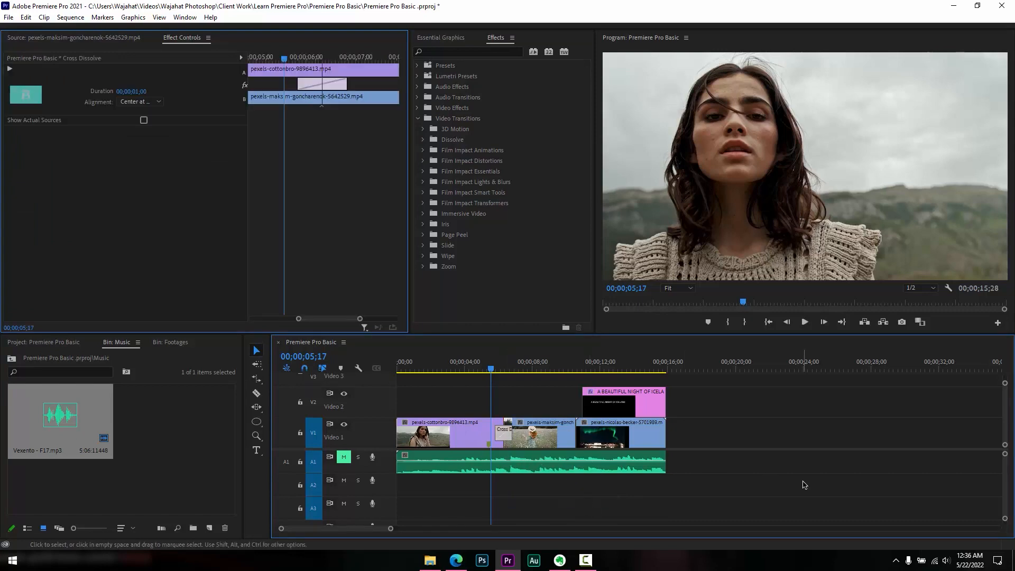
Apply the default Cross Dissolve transition between the flower field and aurora clips, and play through the dissolves.
key("space")
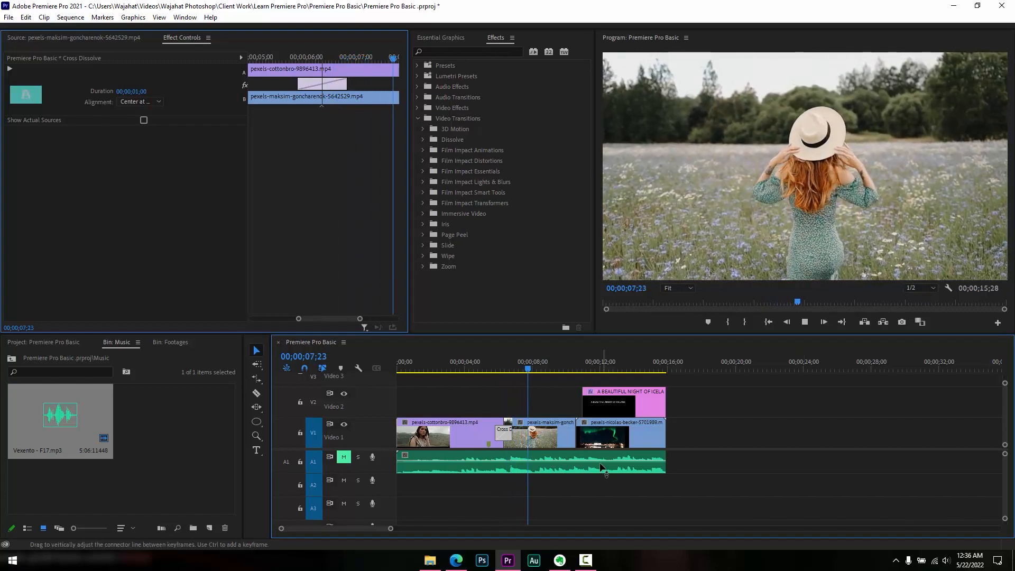
key("space")
right_click(578, 433)
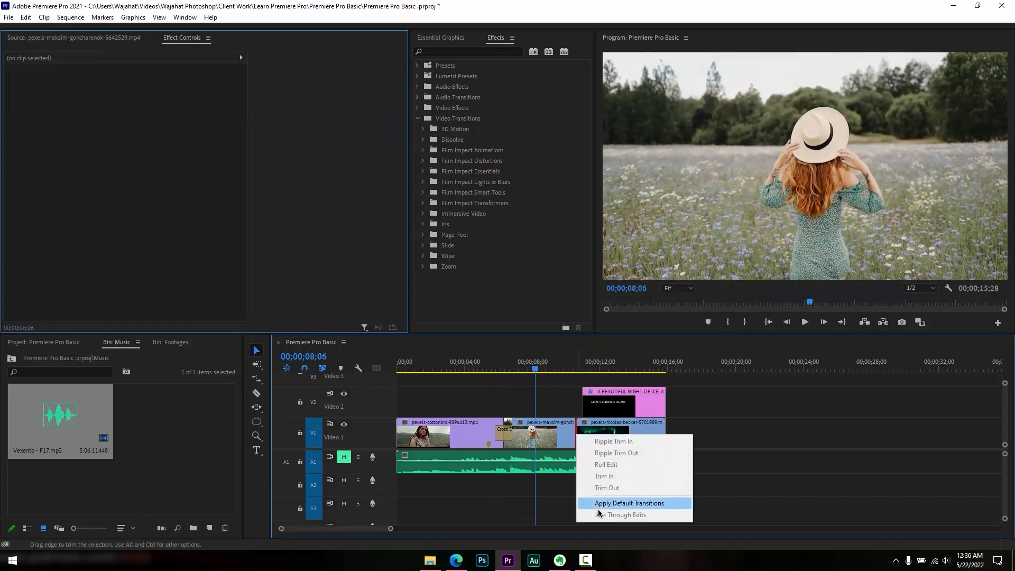
left_click(607, 503)
key("space")
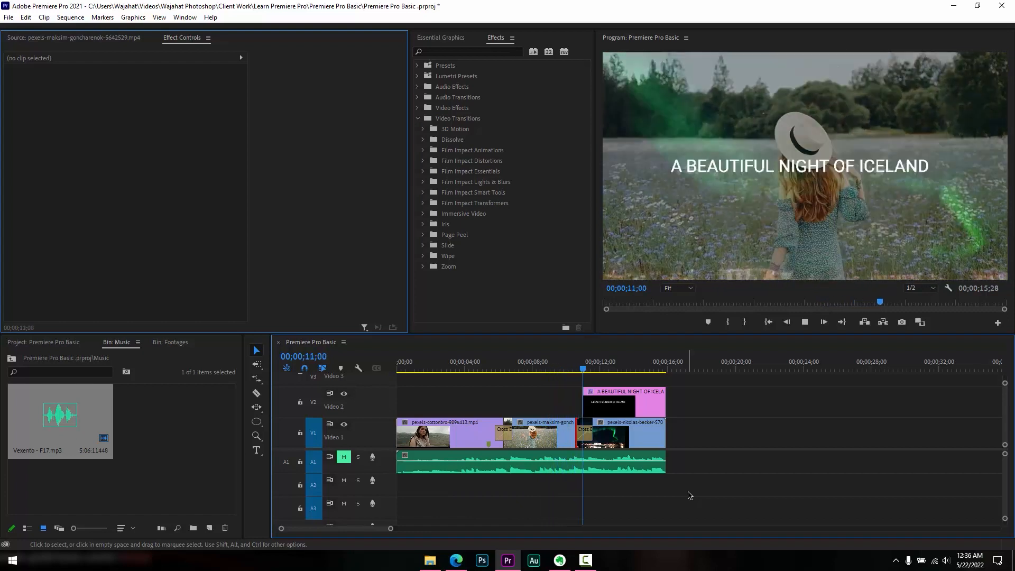
key("space")
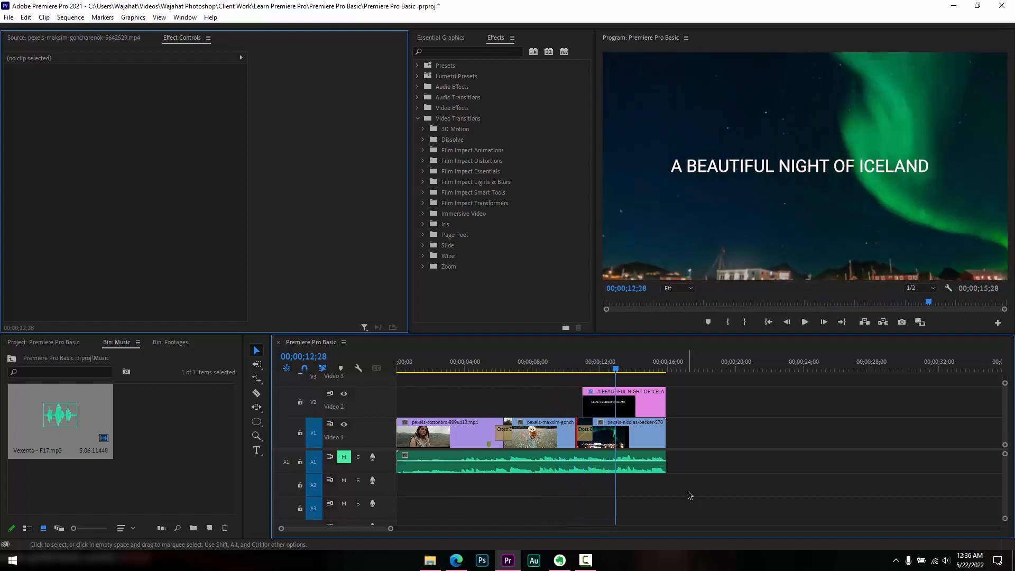
left_click_drag(575, 368, 561, 365)
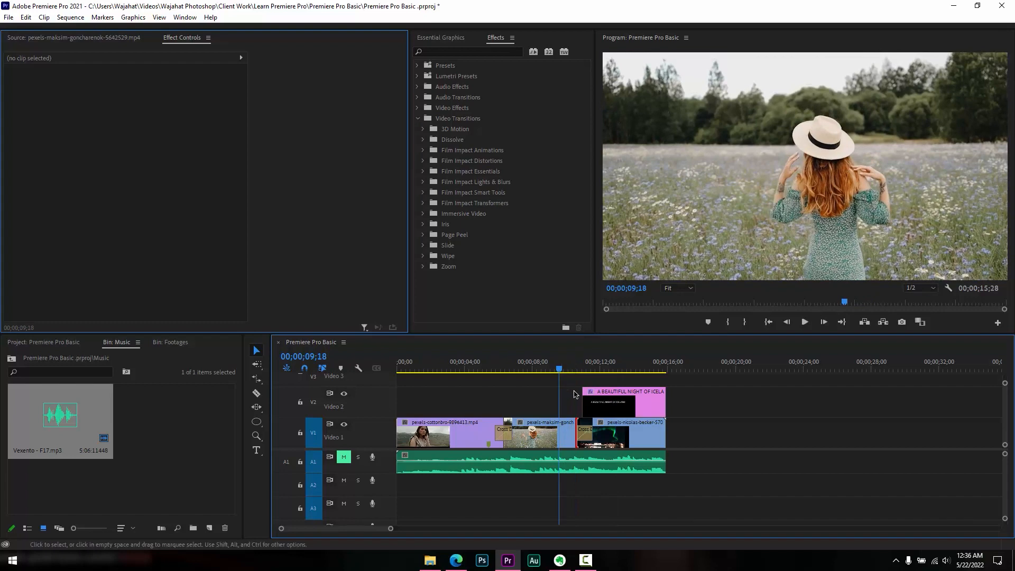
key("space")
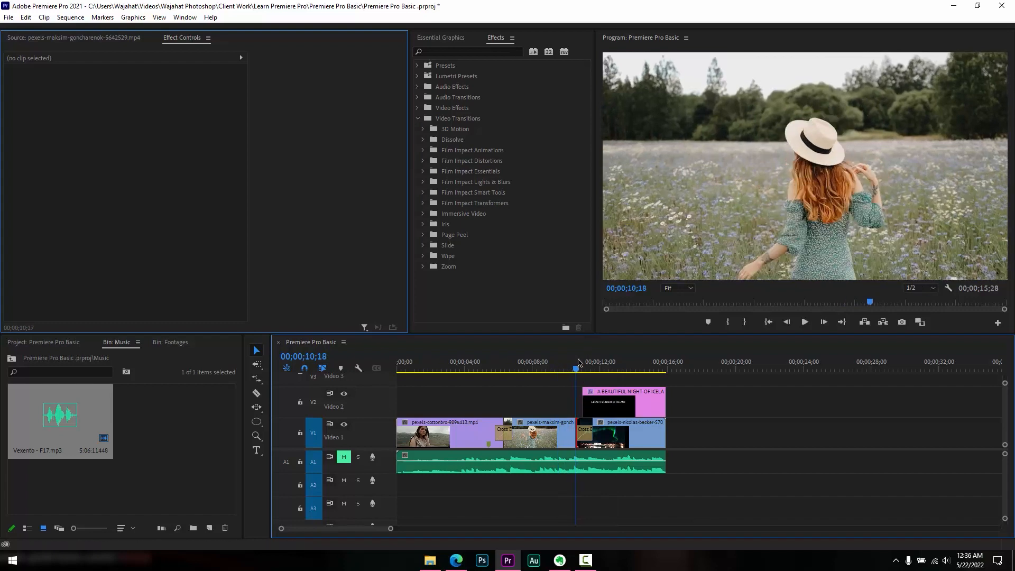
key("space")
Move the title clip on Video 2 to start at 00;00;12;03, after the dissolve into the aurora clip.
left_click_drag(595, 391, 626, 389)
key("space")
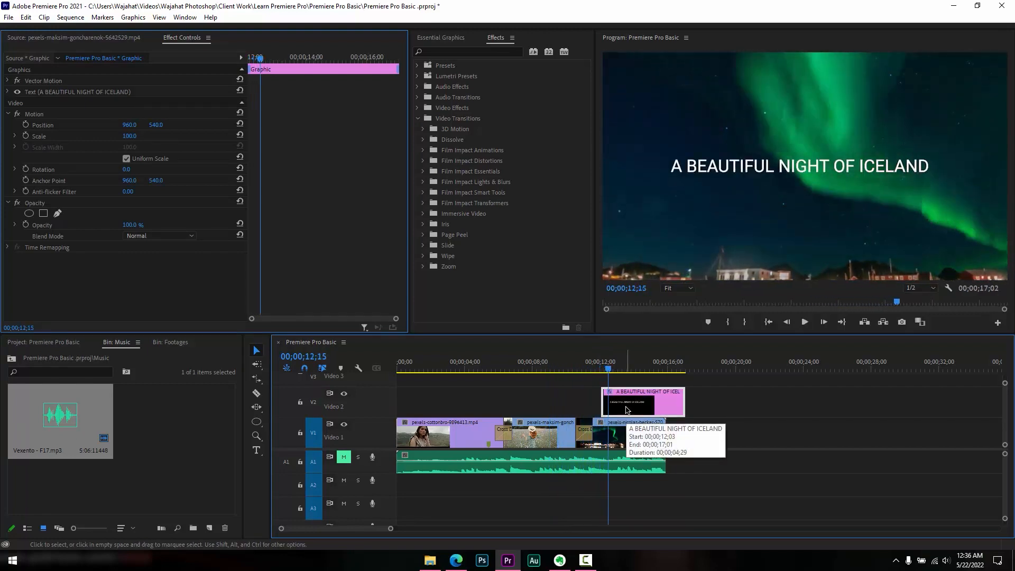
left_click(586, 362)
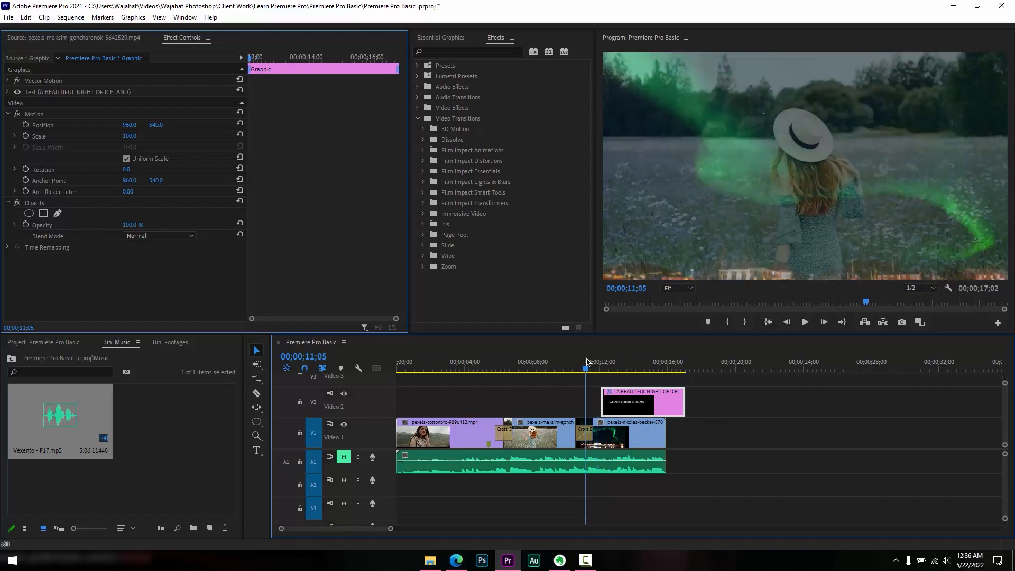
Apply the default Cross Dissolve transition to the start of the title clip and play through its fade-in.
right_click(597, 394)
left_click(645, 464)
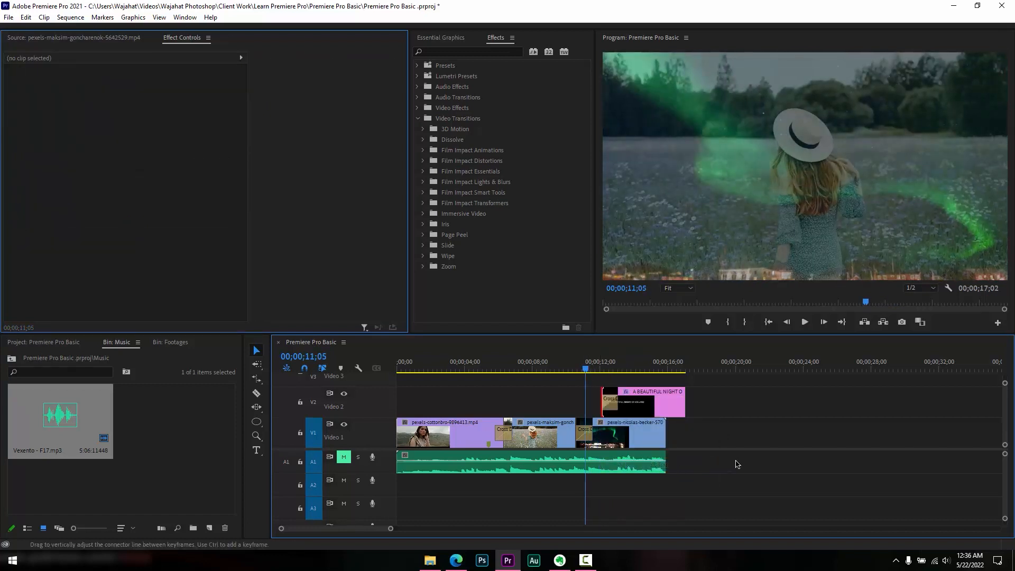
key("space")
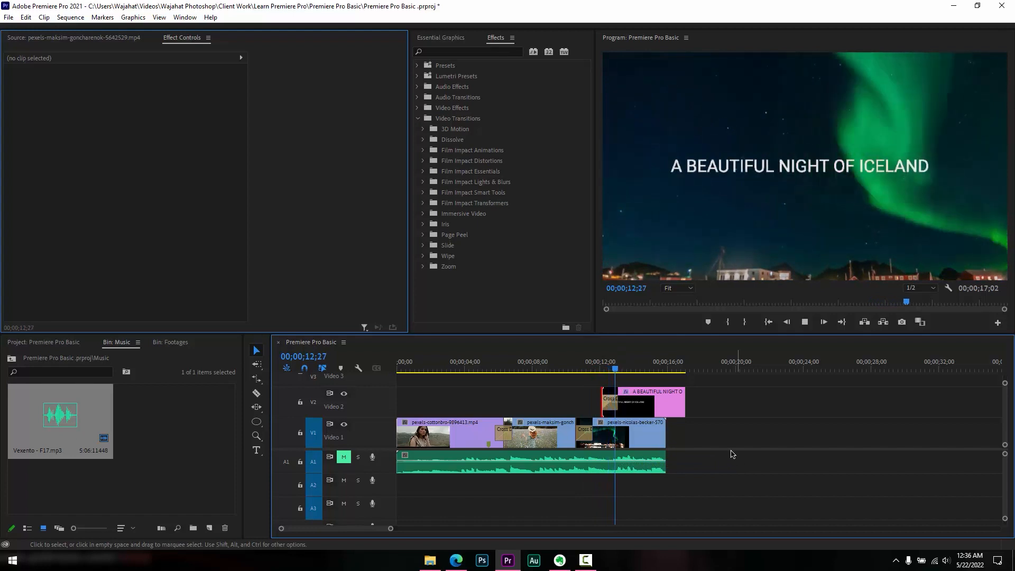
key("space")
Trim the title clip's end to match the aurora clip's end, and apply the default transition there.
left_click_drag(693, 407, 668, 400)
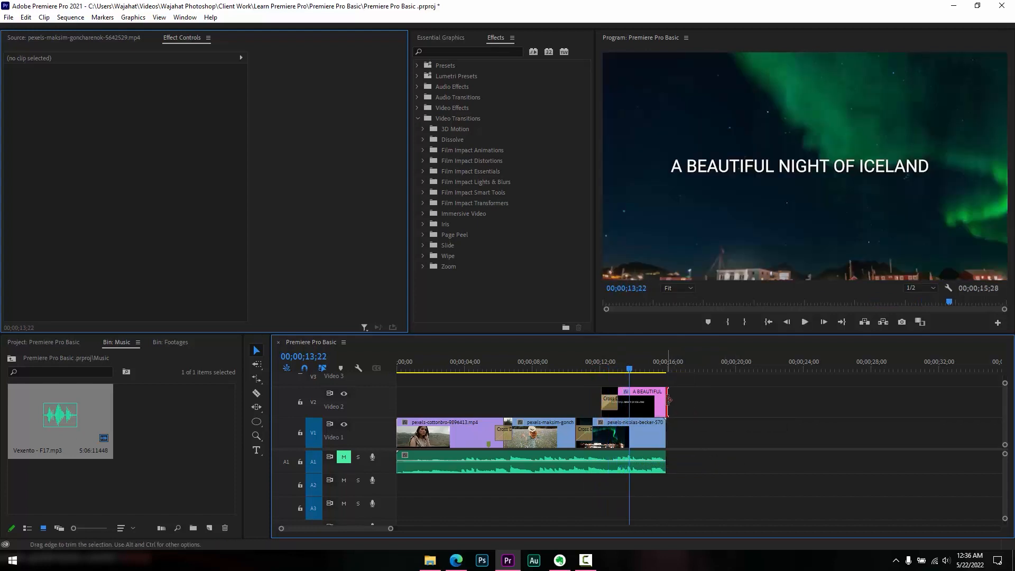
right_click(662, 400)
left_click(703, 469)
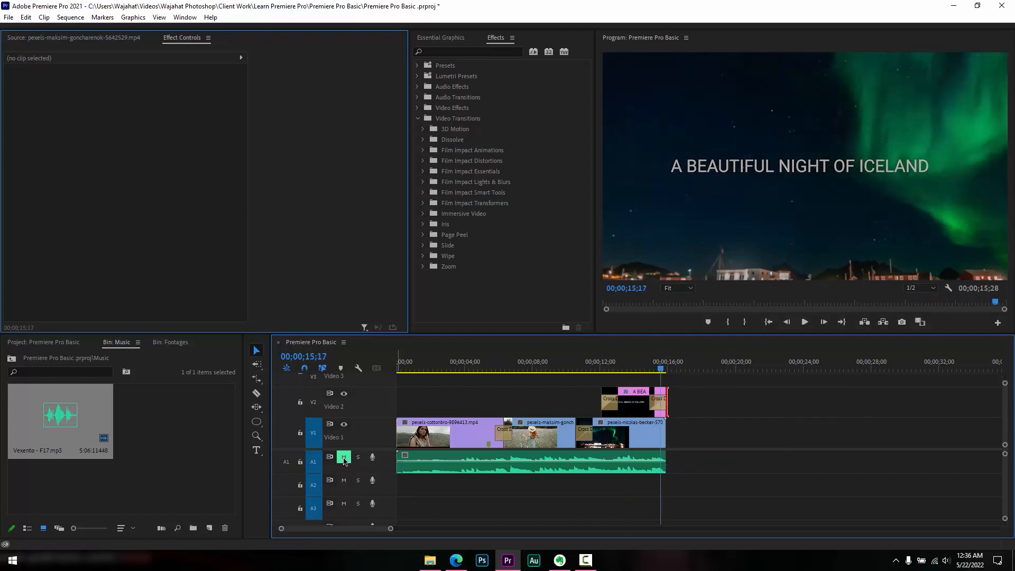
Unmute Audio 1 and replace the Cross Dissolve between the dark-haired woman and flower field clips with Cross Zoom.
left_click_drag(417, 364, 394, 364)
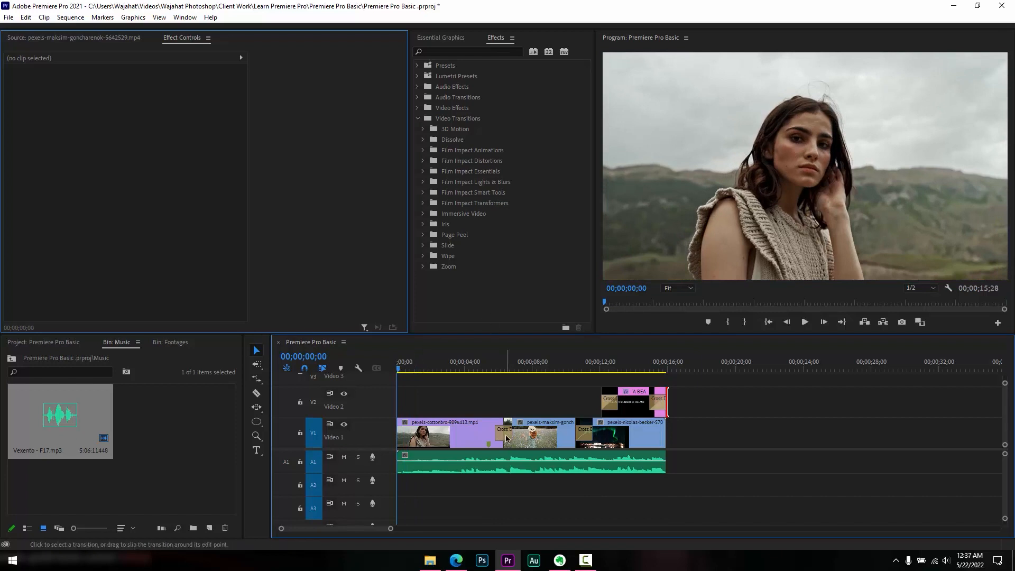
left_click(503, 437)
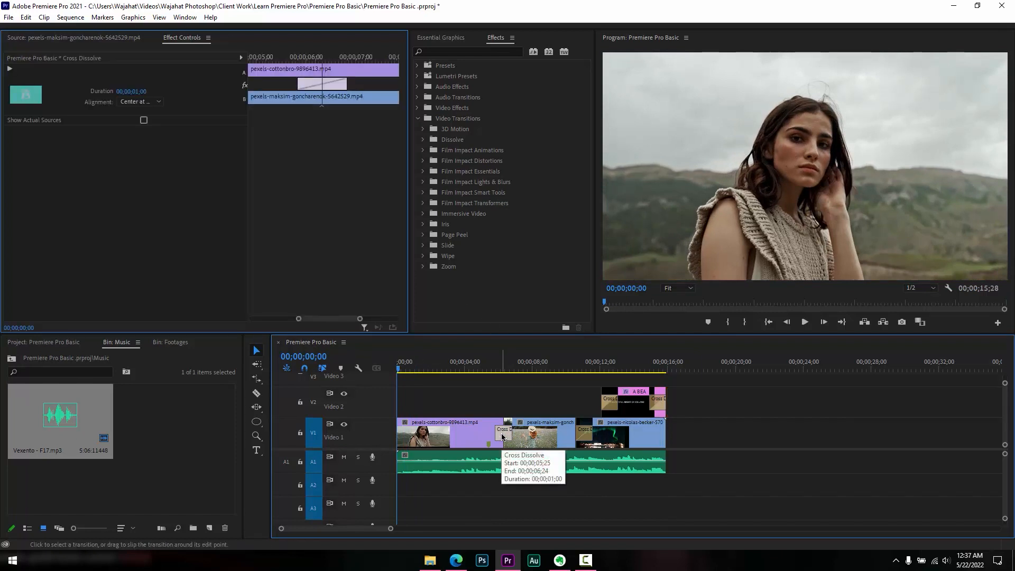
key("Delete")
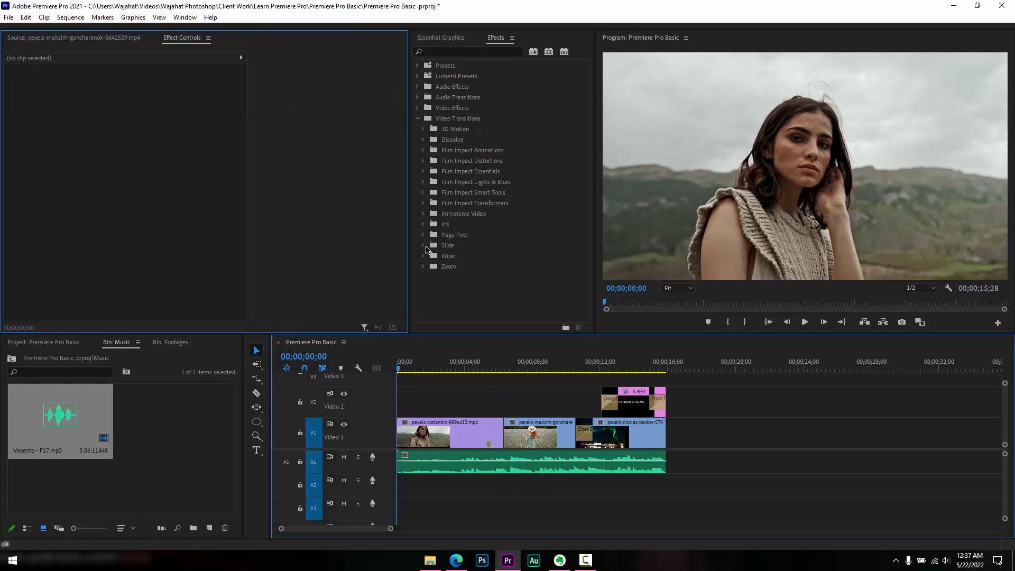
left_click(425, 249)
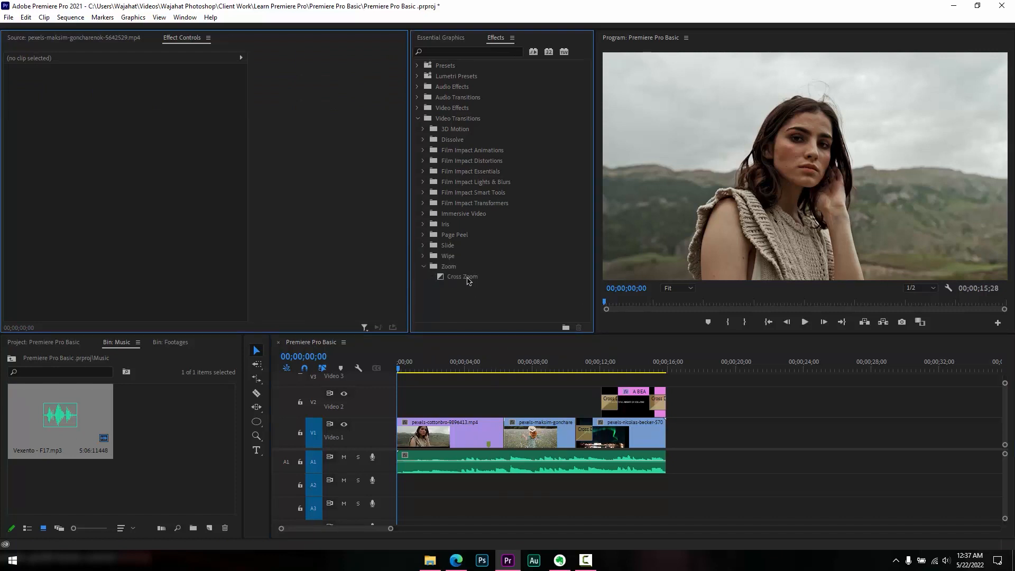
left_click(467, 280)
left_click_drag(491, 392, 510, 443)
Play the sequence from just before the Cross Zoom transition, and search the effects for "wipe".
left_click(483, 366)
key("space")
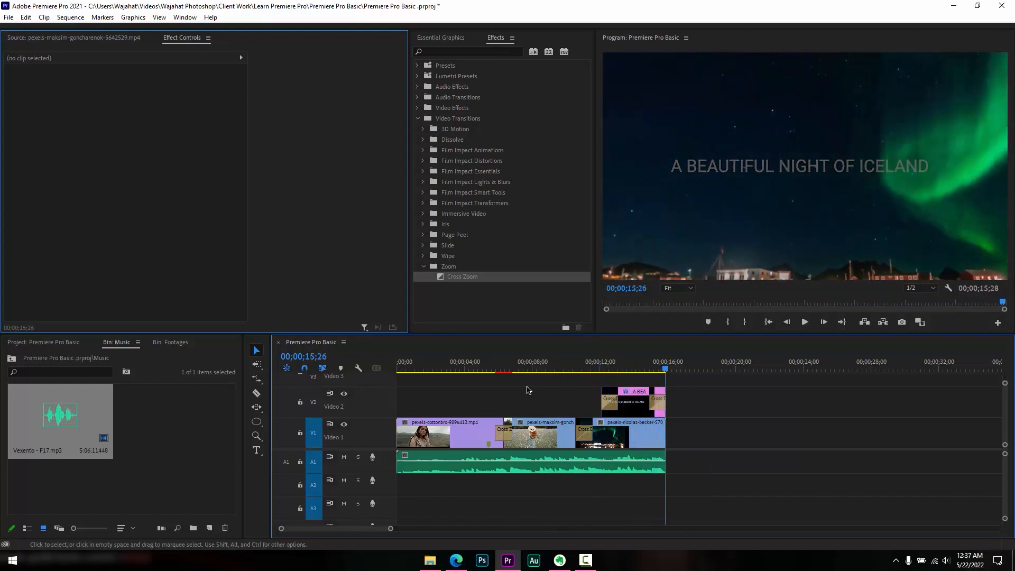
left_click_drag(517, 369, 458, 370)
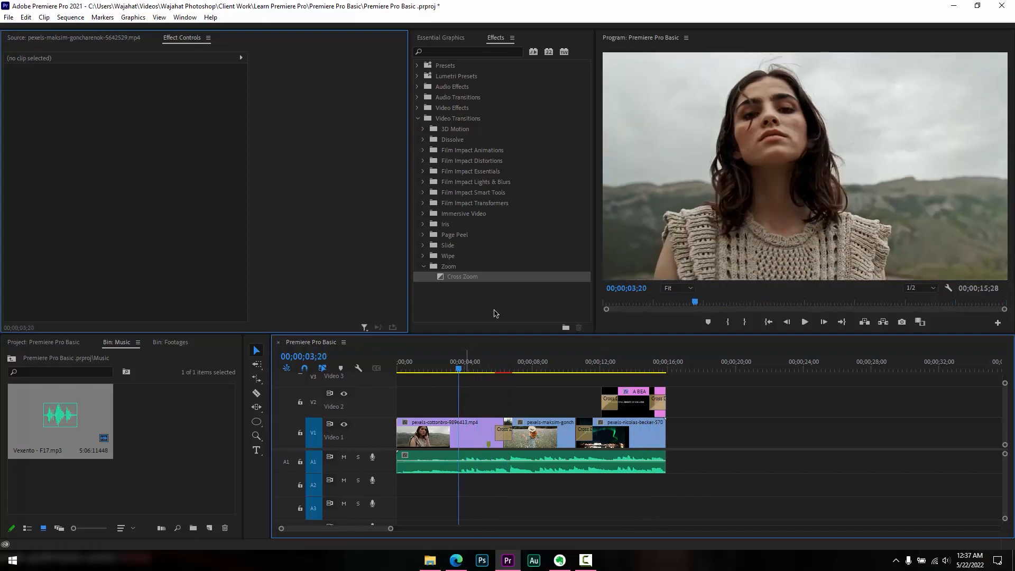
left_click(469, 51)
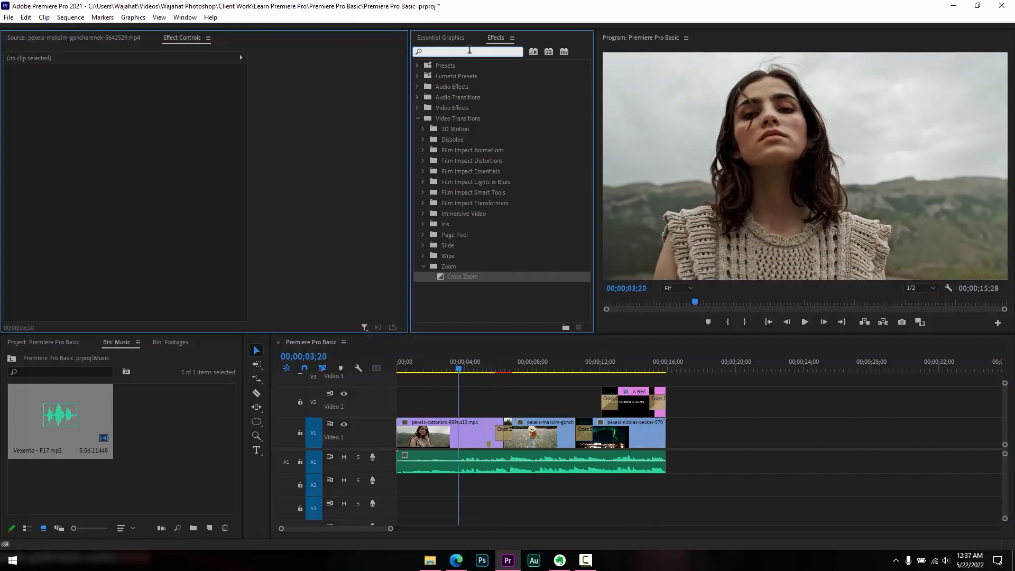
type("wipe")
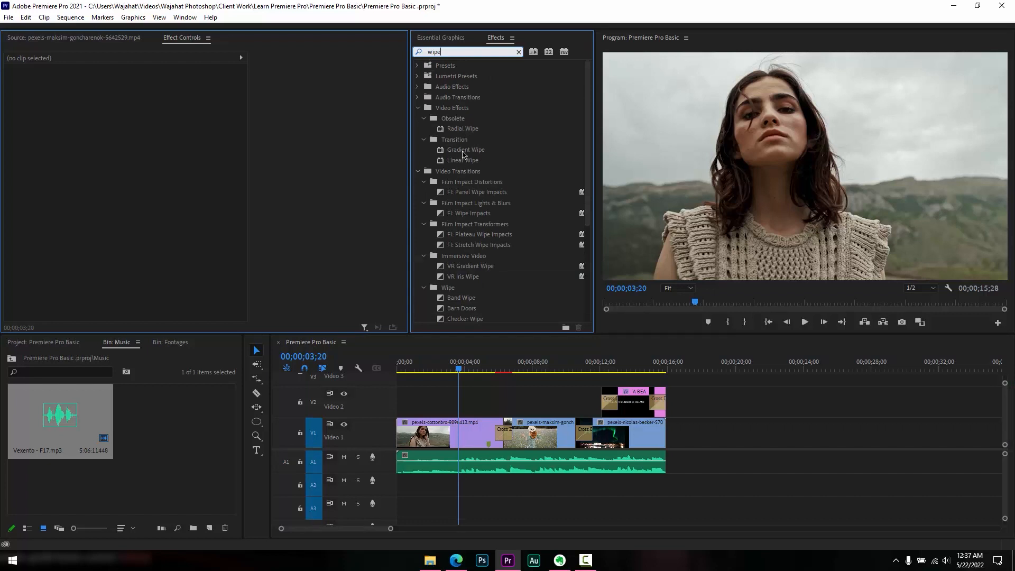
Apply the default Cross Dissolve transition to the start of the dark-haired woman clip.
left_click_drag(417, 369, 385, 374)
right_click(401, 434)
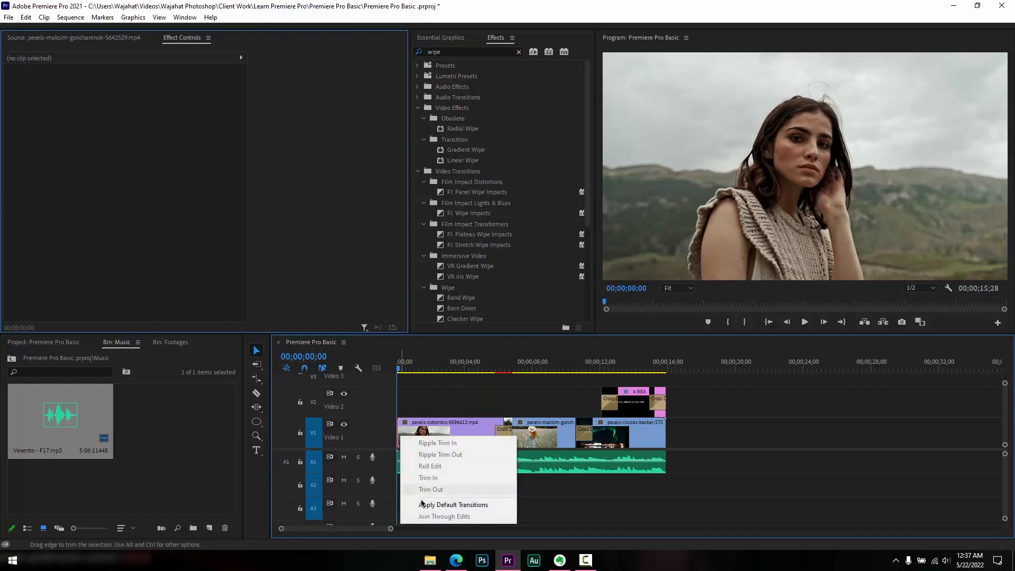
left_click(454, 504)
Play the last seconds of the sequence to review how the title and music end.
left_click(652, 368)
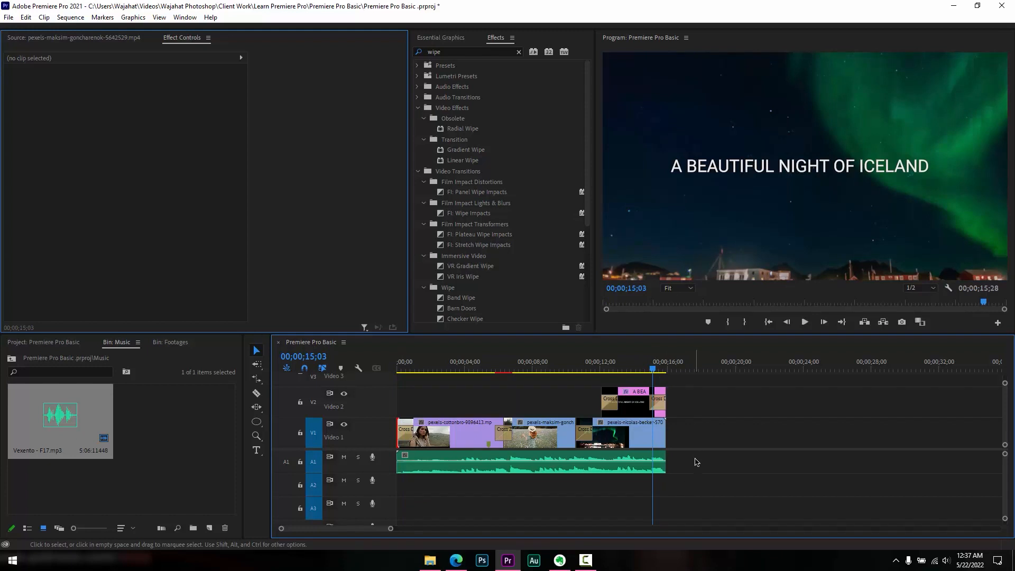
key("space")
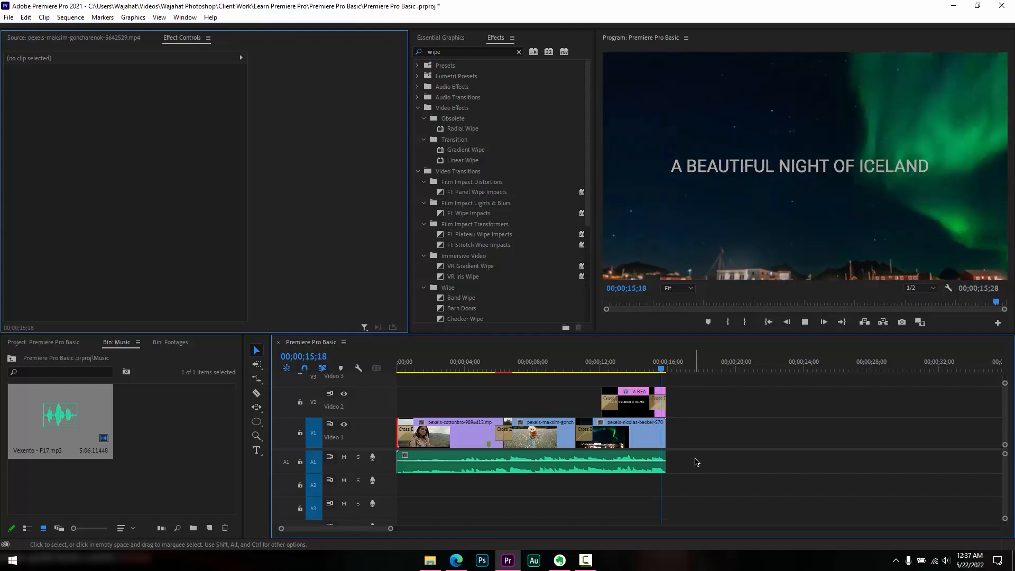
left_click(639, 363)
key("space")
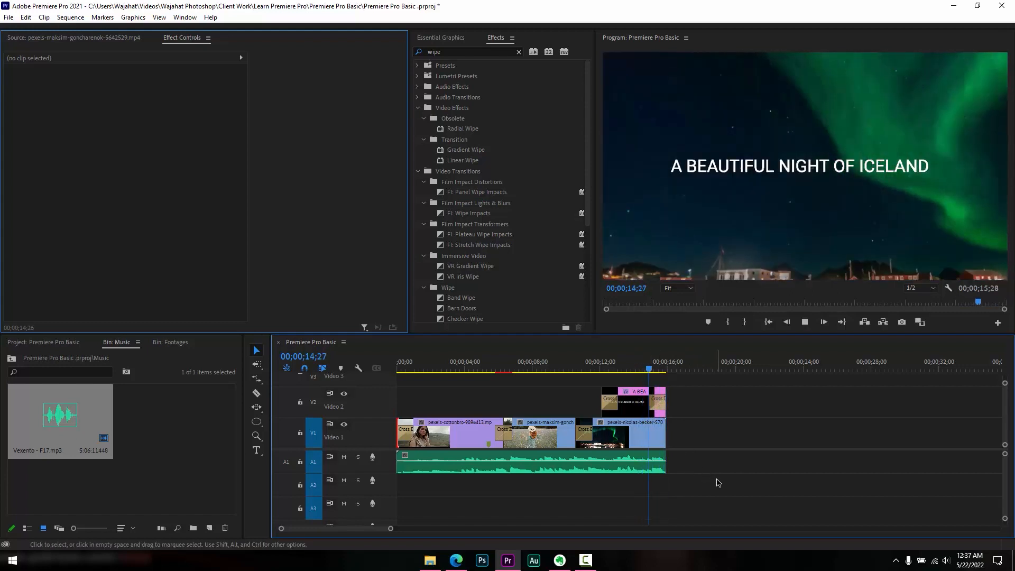
Apply the default audio transition to the end of the music clip on Audio 1.
right_click(665, 464)
left_click(670, 464)
right_click(669, 464)
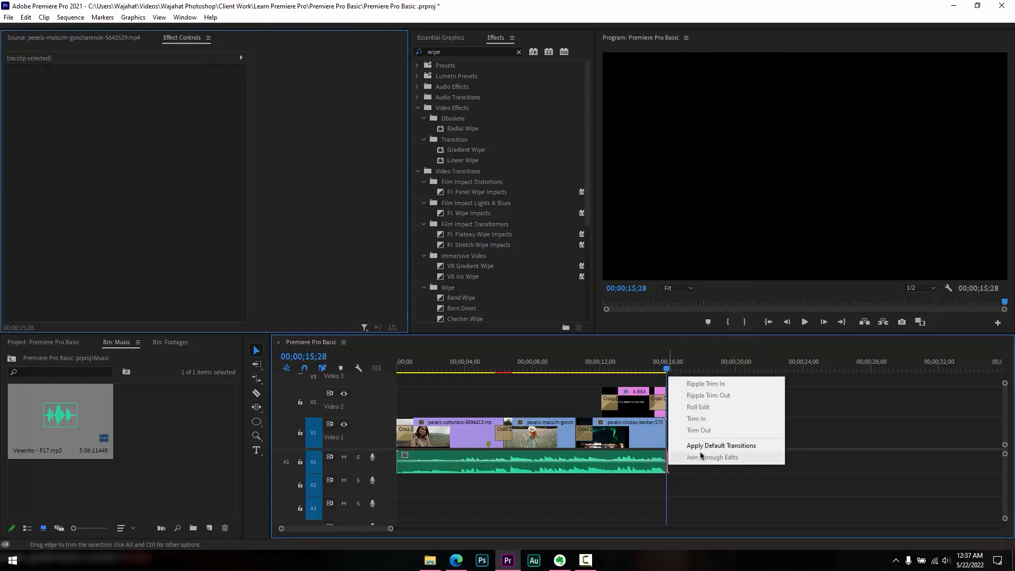
left_click(713, 445)
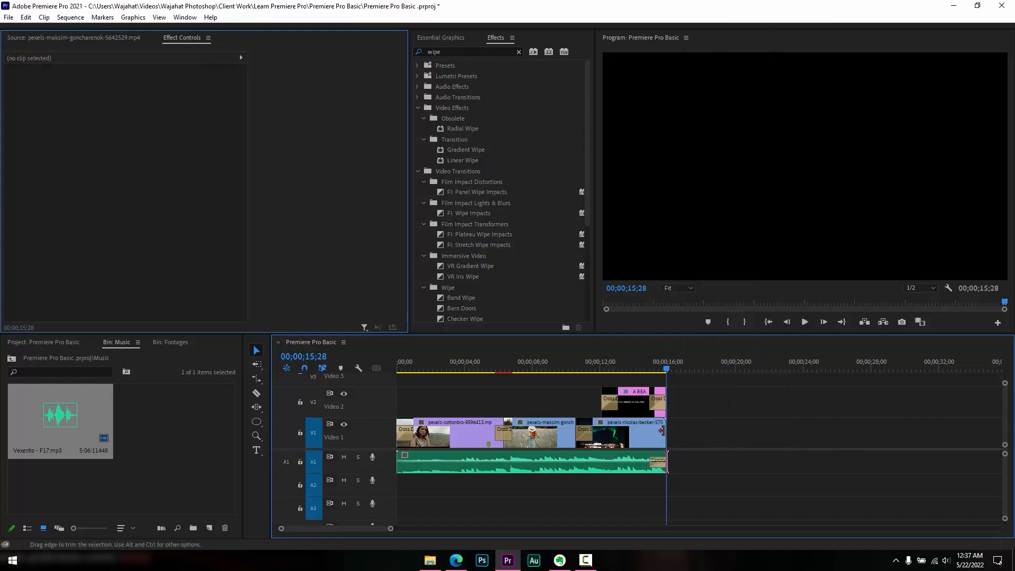
Apply the default Cross Dissolve transition to the end of the aurora clip on Video 1.
right_click(672, 432)
left_click(662, 366)
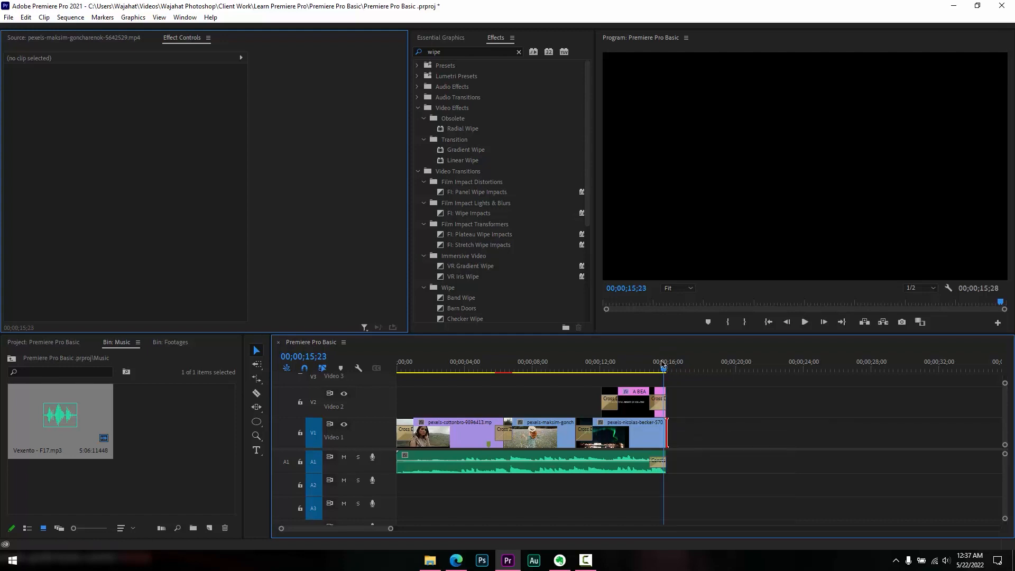
left_click_drag(662, 366, 657, 366)
right_click(667, 432)
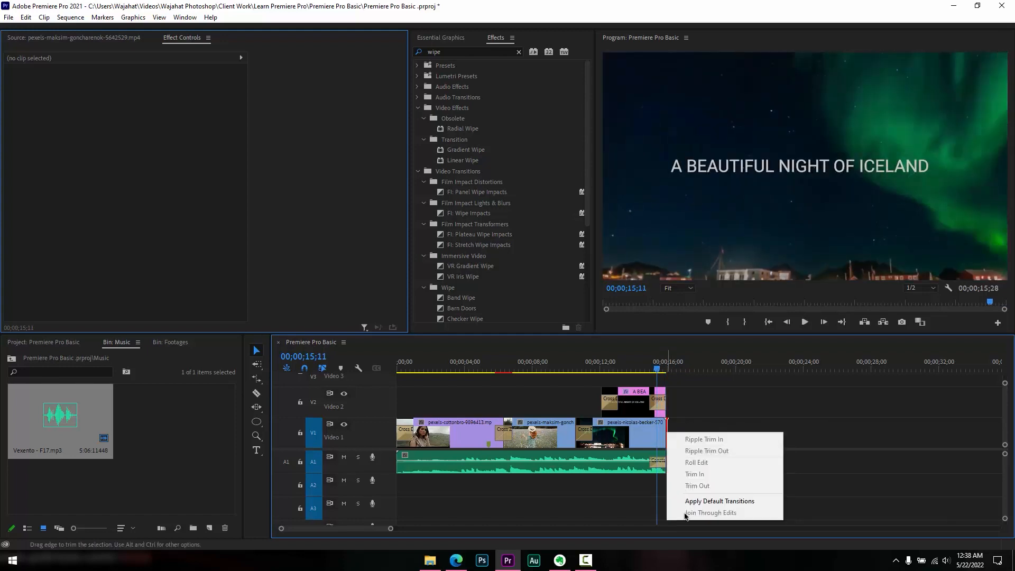
left_click(695, 502)
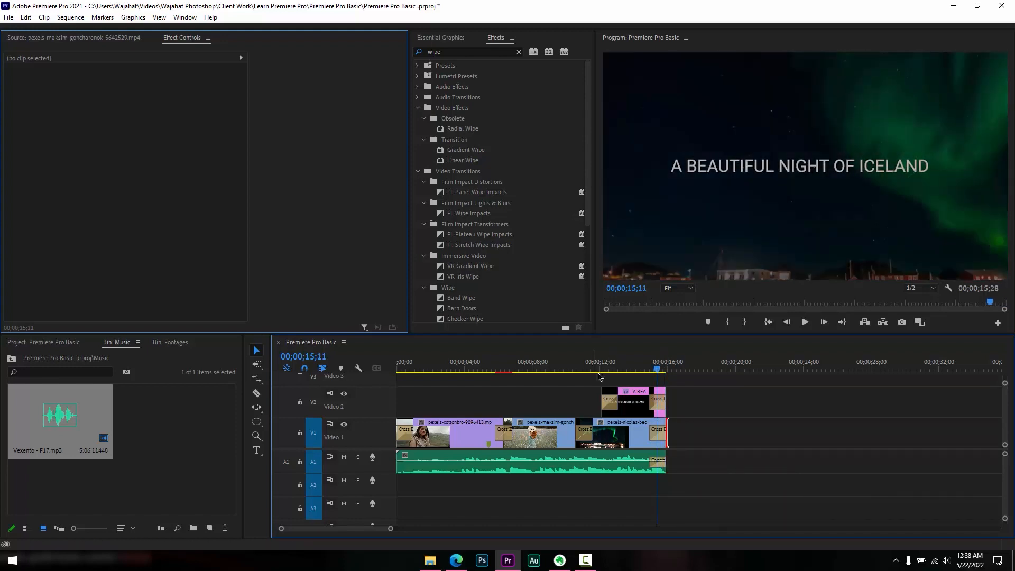
Apply the default audio transition to the start of the music clip, and play the whole sequence from the beginning.
left_click_drag(598, 367, 391, 366)
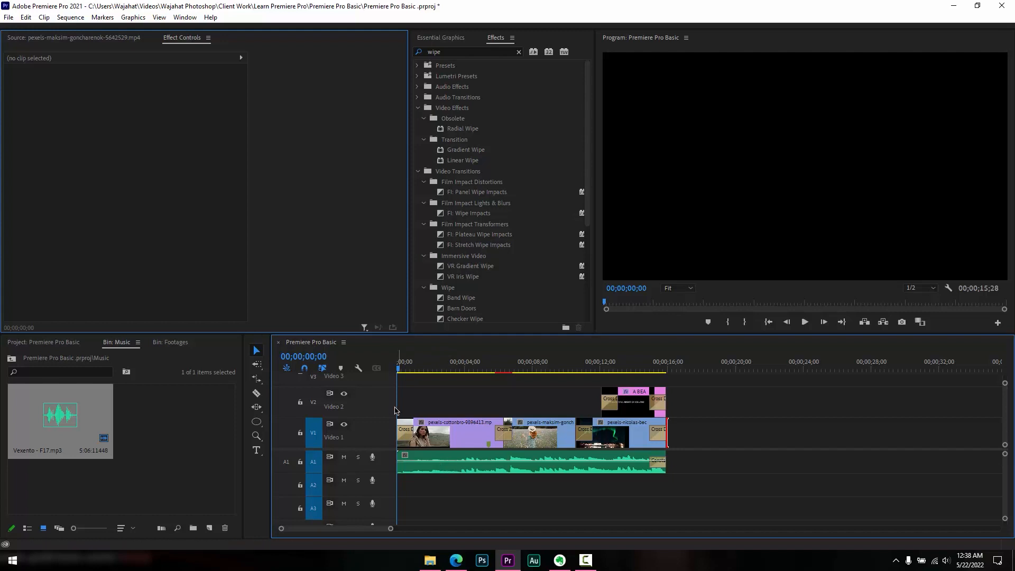
right_click(401, 464)
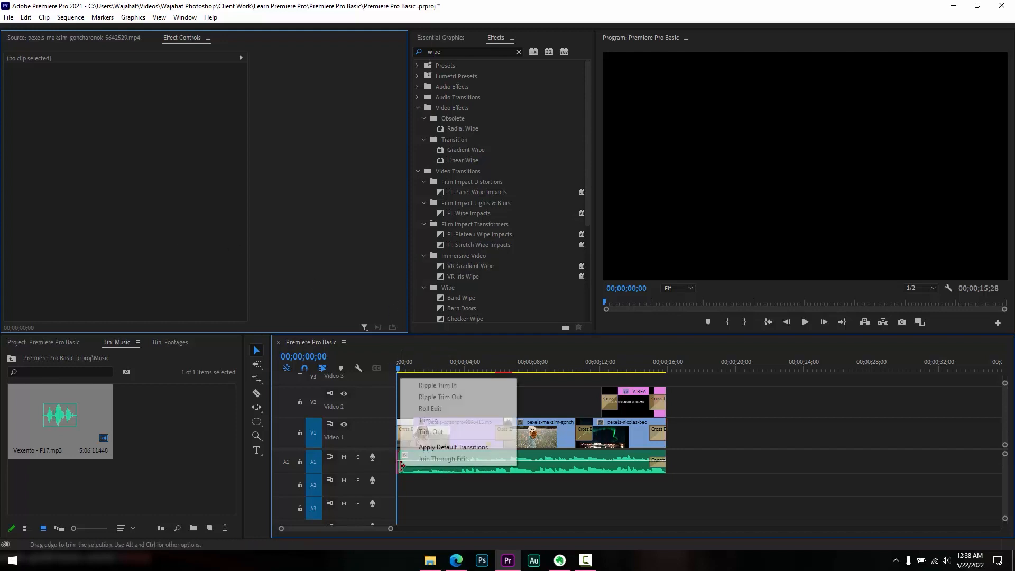
left_click(433, 444)
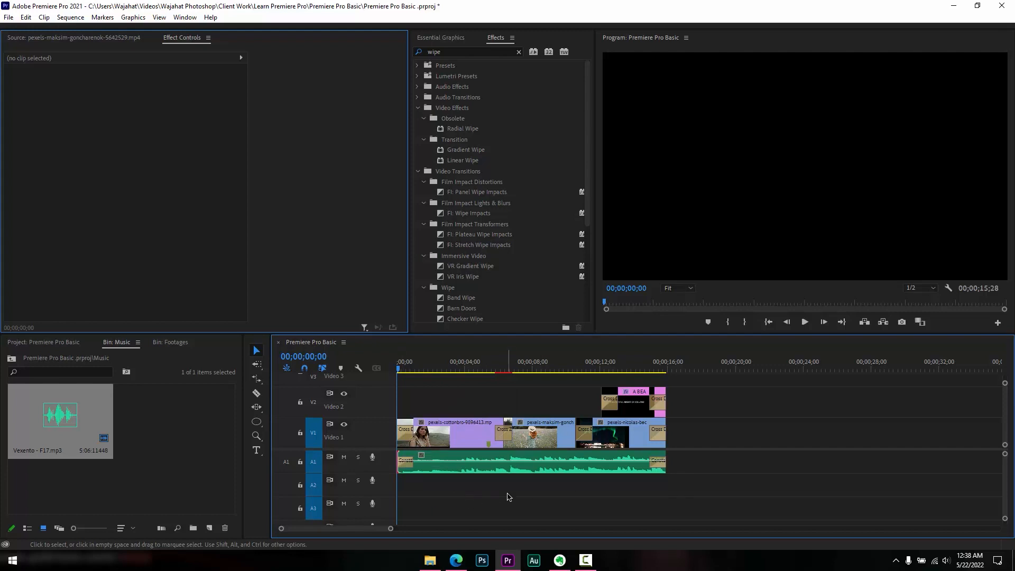
key("space")
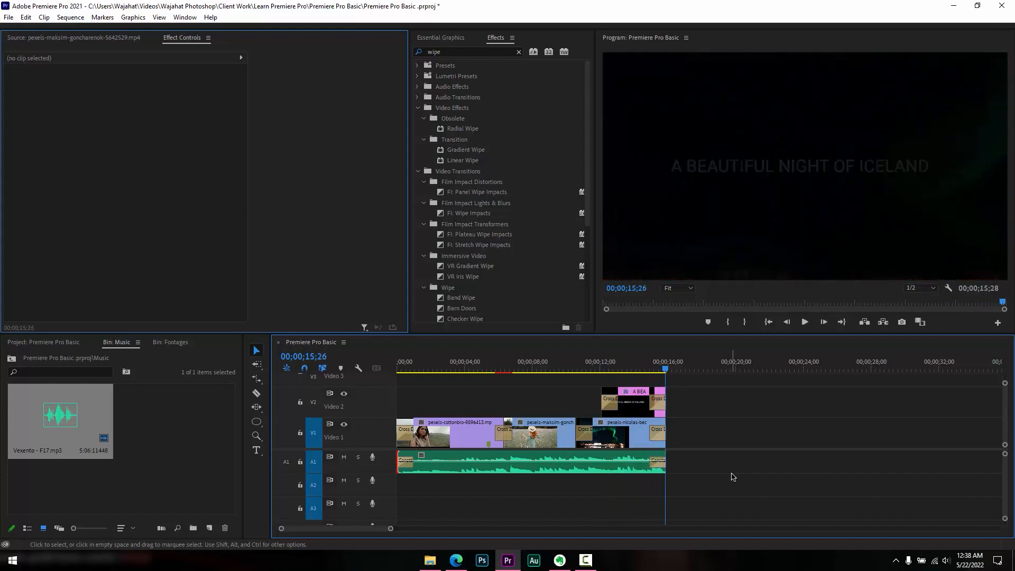
Move the aurora clip and the title above it together along the timeline so they end at 00;00;22;14.
left_click_drag(622, 365, 602, 365)
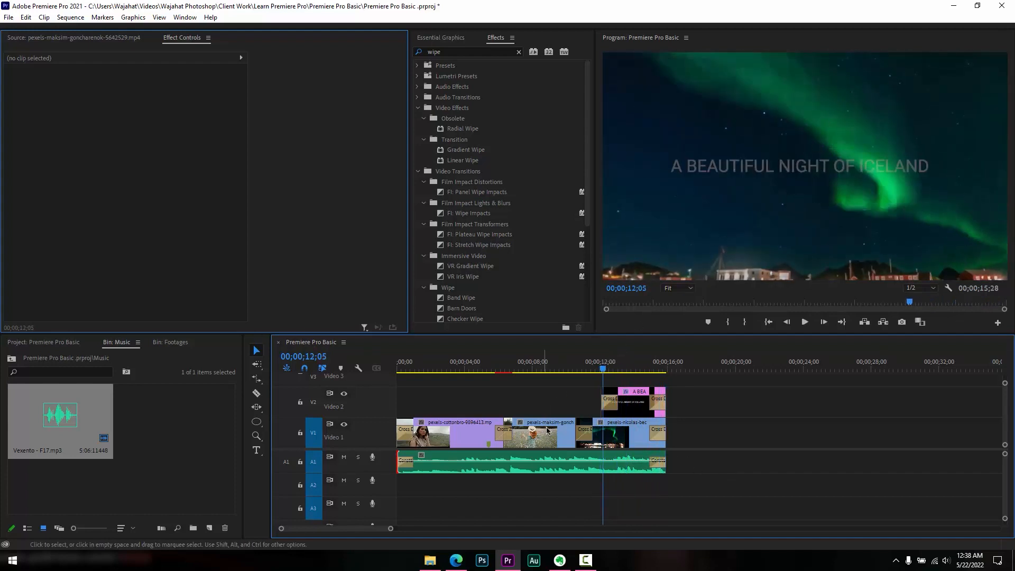
left_click_drag(599, 400, 749, 436)
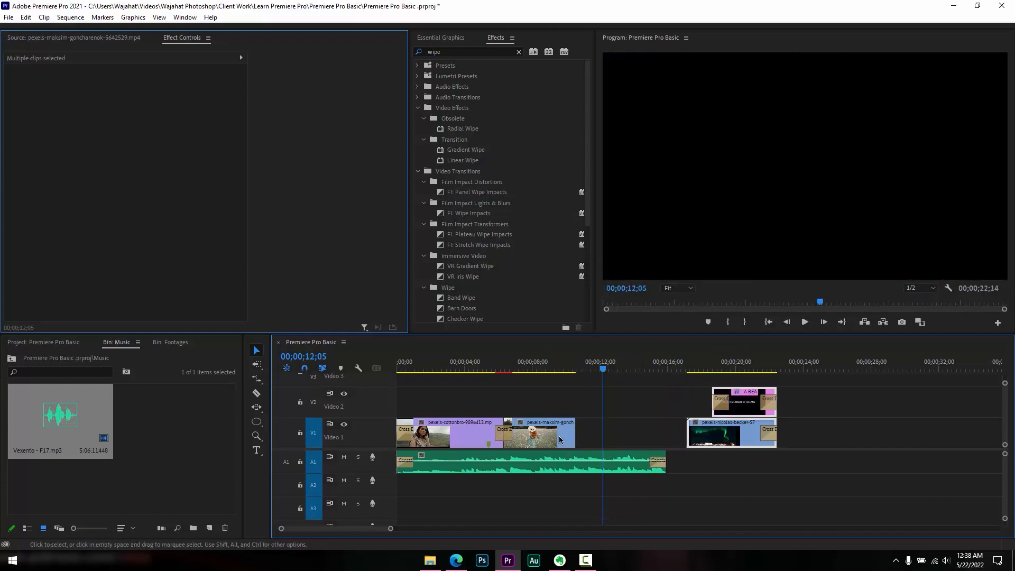
Move the aurora clip and the title above it together along the timeline so they end at 00;00;23;29.
left_click(555, 440)
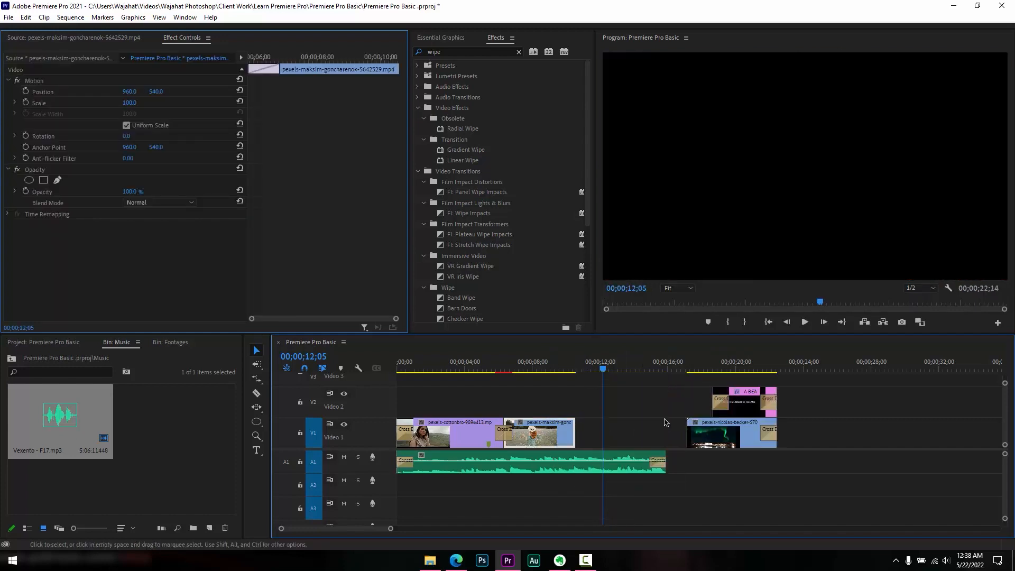
left_click_drag(683, 391, 769, 442)
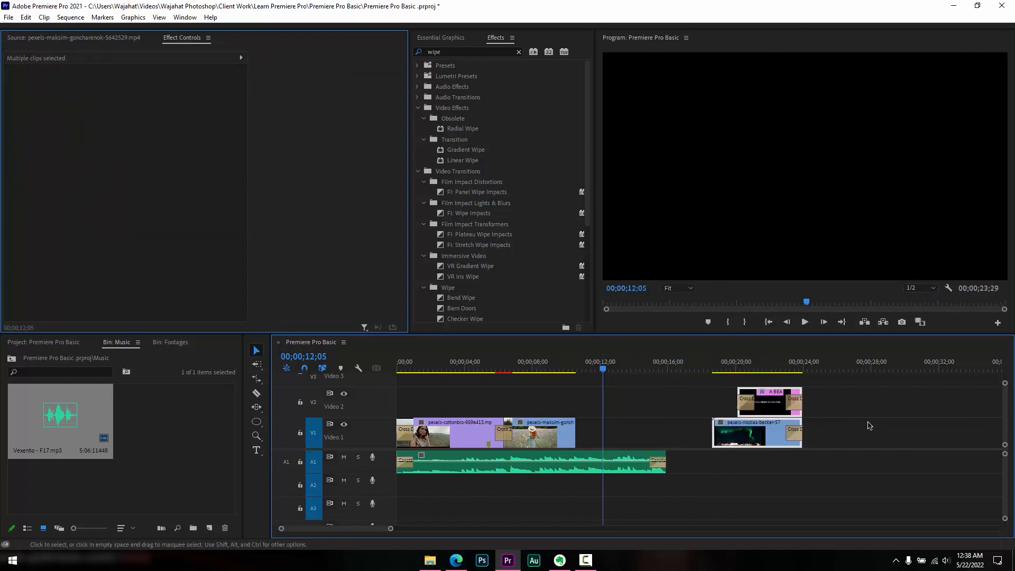
left_click(866, 421)
Slow the flower-field clip on Video 1 to about 25.4% speed, using Optical Flow time interpolation.
left_click(558, 440)
right_click(557, 439)
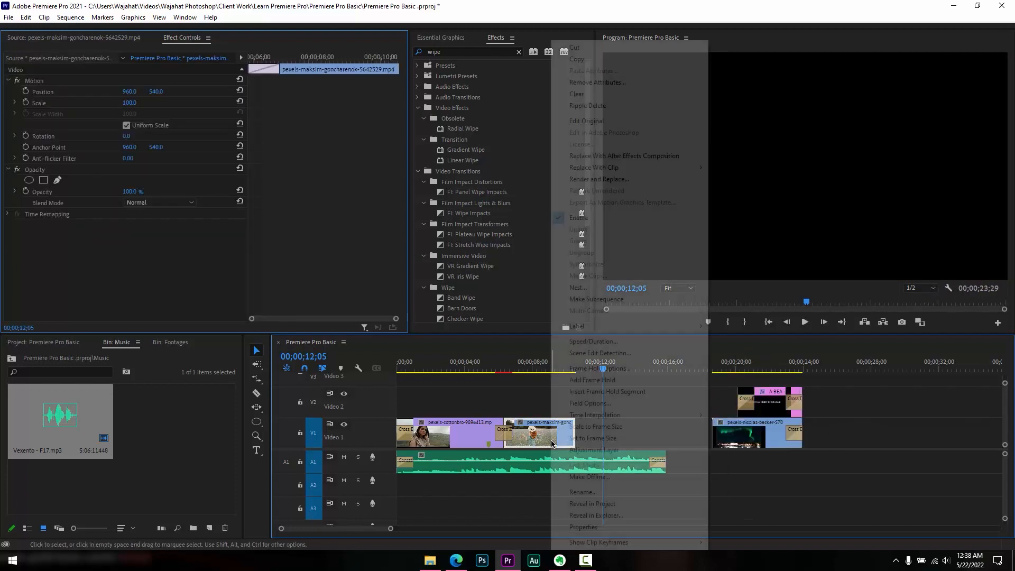
left_click(588, 342)
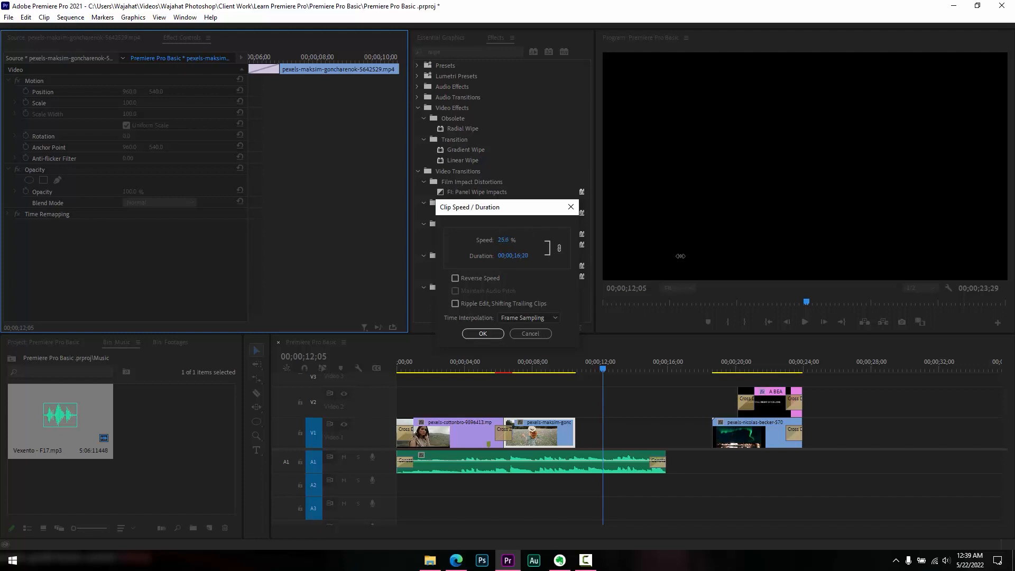
left_click(546, 319)
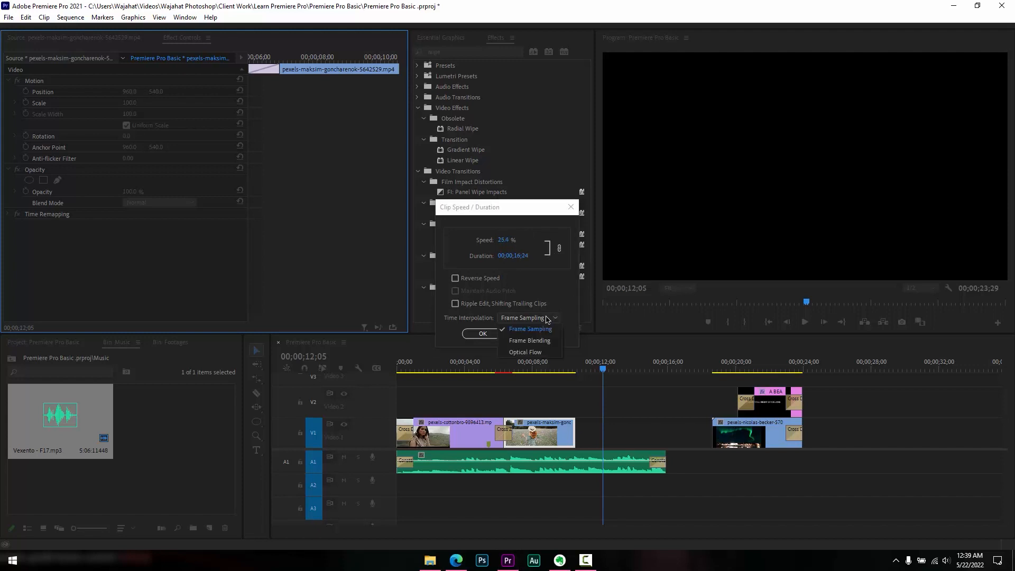
left_click(527, 349)
left_click(482, 333)
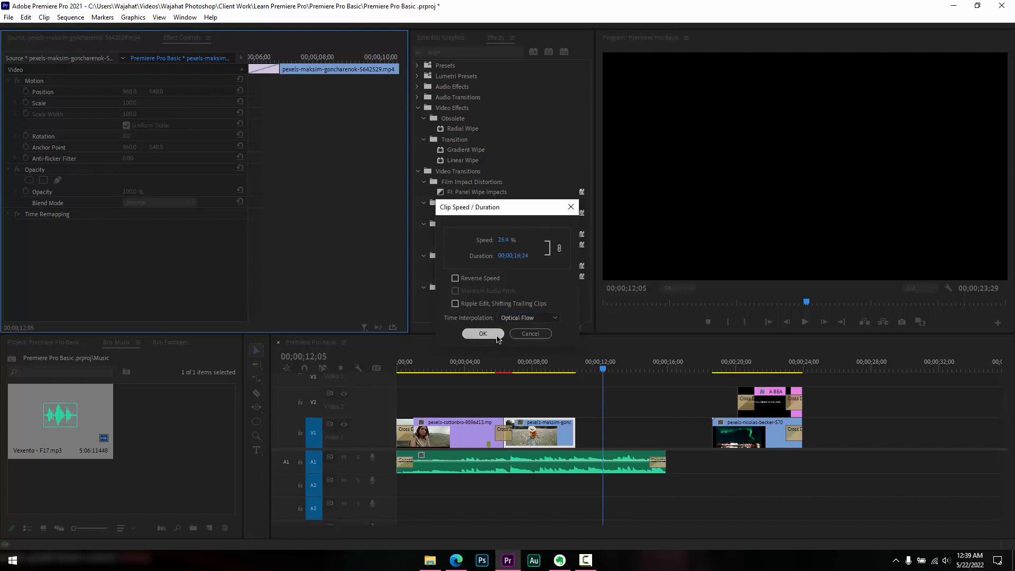
mouse_move(740, 429)
left_mouse_down()
mouse_move(763, 429)
mouse_move(754, 417)
left_mouse_up()
key("ctrl+z")
key("ctrl+z")
key("ctrl+z")
Move the aurora clip and its title so they end at 00;00;30;24, and extend the flower-field clip to meet the aurora clip.
left_click_drag(719, 382, 821, 435)
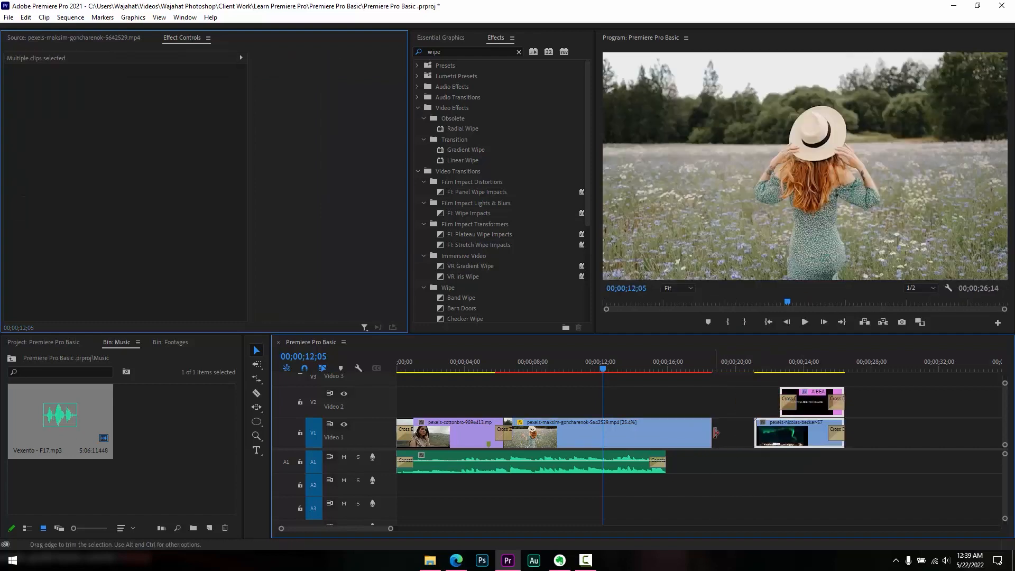
left_click_drag(712, 434, 878, 431)
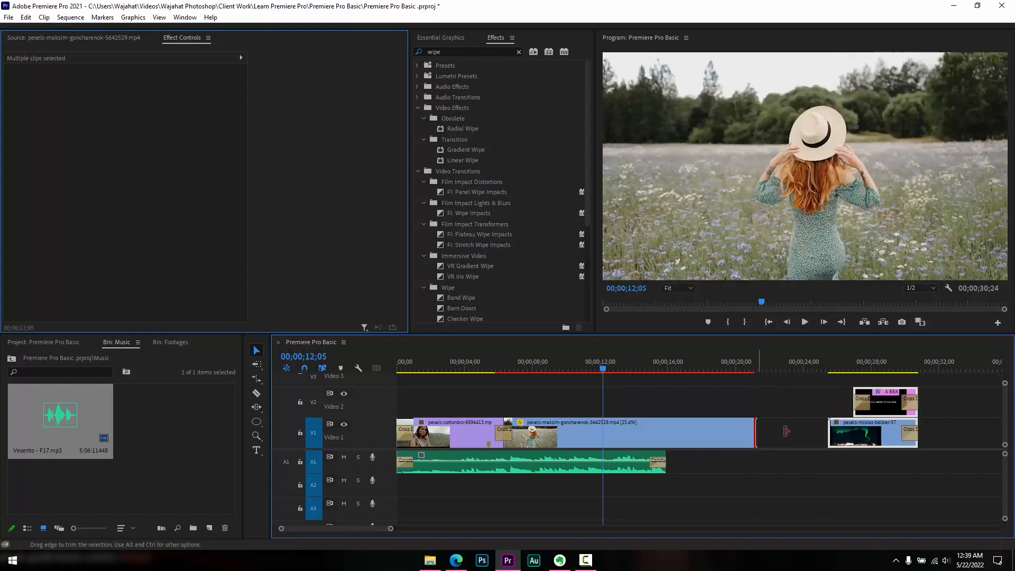
left_click_drag(785, 431, 827, 432)
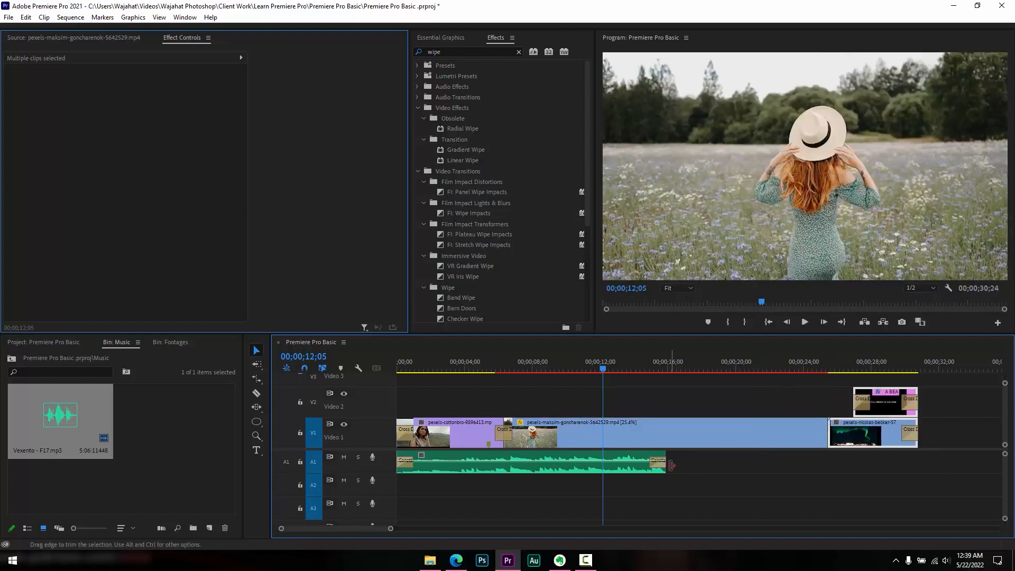
Extend the music clip on Audio 1 to end with the aurora clip at 00;00;30;24, and return the playhead to the start.
left_click_drag(670, 465, 918, 465)
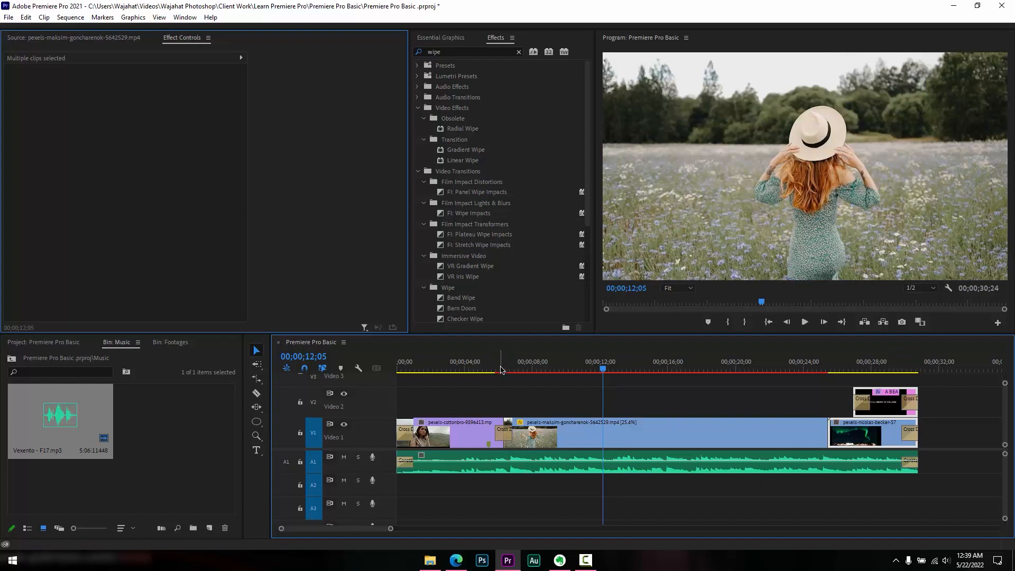
left_click_drag(493, 368, 397, 370)
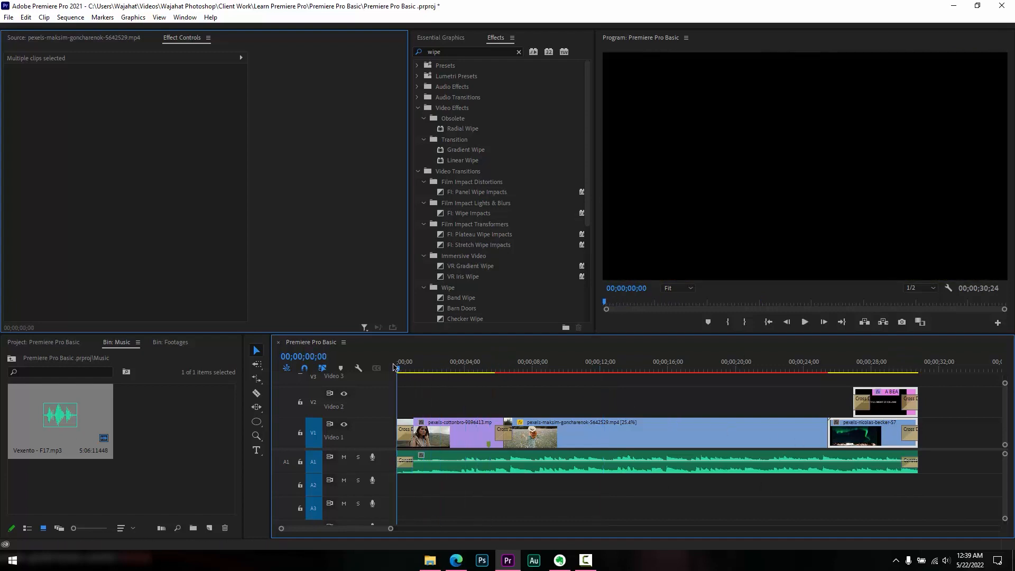
left_click(700, 401)
Duplicate the Iceland title on Video 2 above the flower-field clip, starting at about 00;00;10;15, and place the playhead within the copy.
left_click(882, 410)
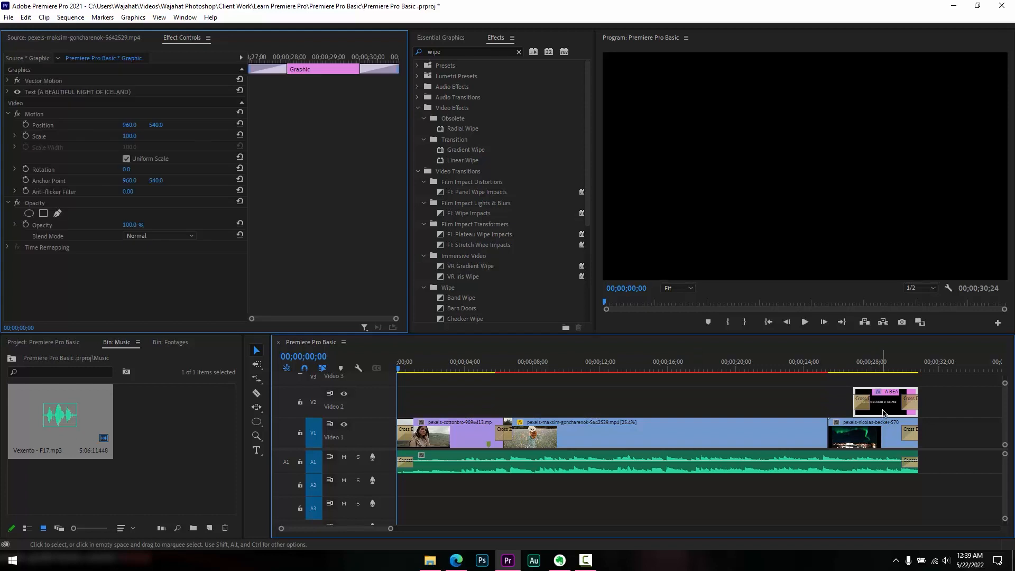
left_click(875, 367)
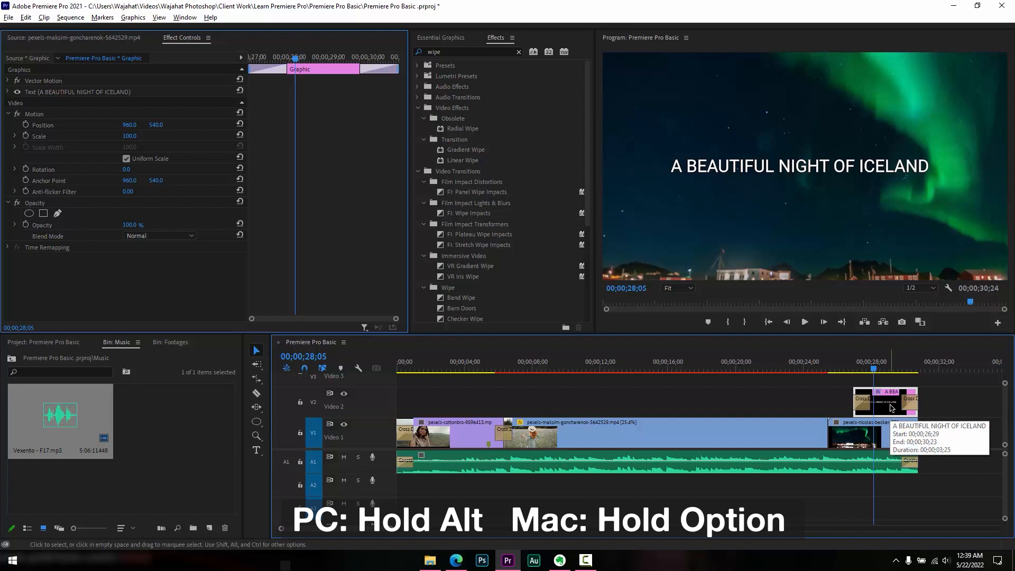
left_click_drag(892, 408, 617, 405)
left_click(598, 366)
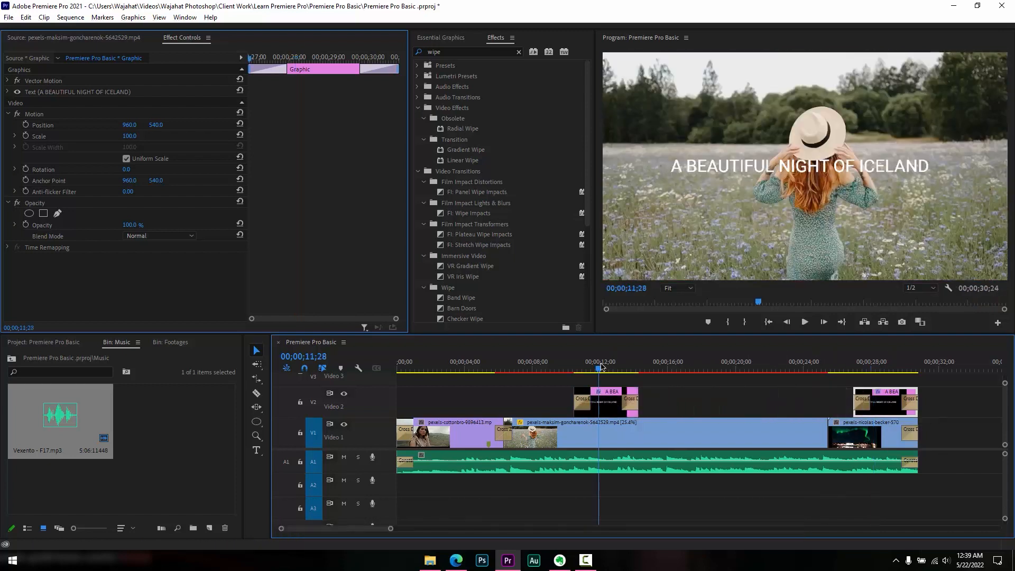
mouse_move(598, 365)
left_mouse_down()
mouse_move(846, 367)
mouse_move(606, 372)
left_mouse_up()
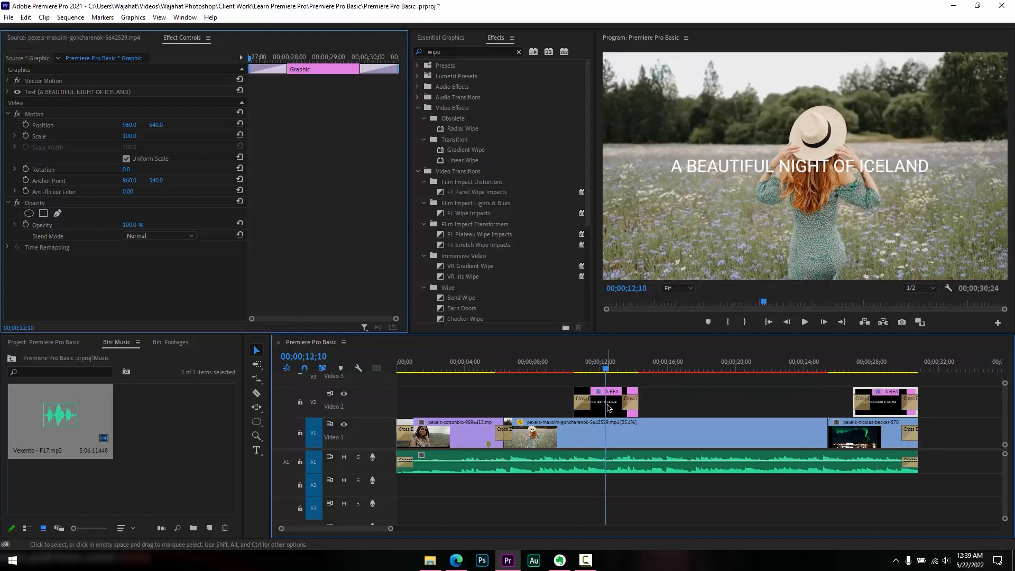
Change the text of the copied title above the flower-field clip to NATURE BEAUTY.
left_click(608, 406)
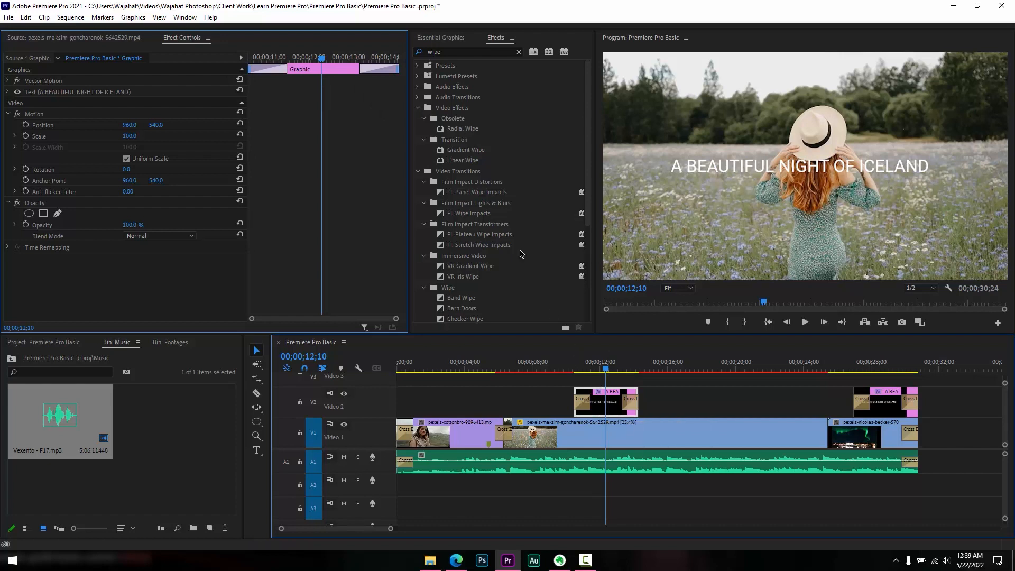
left_click(449, 40)
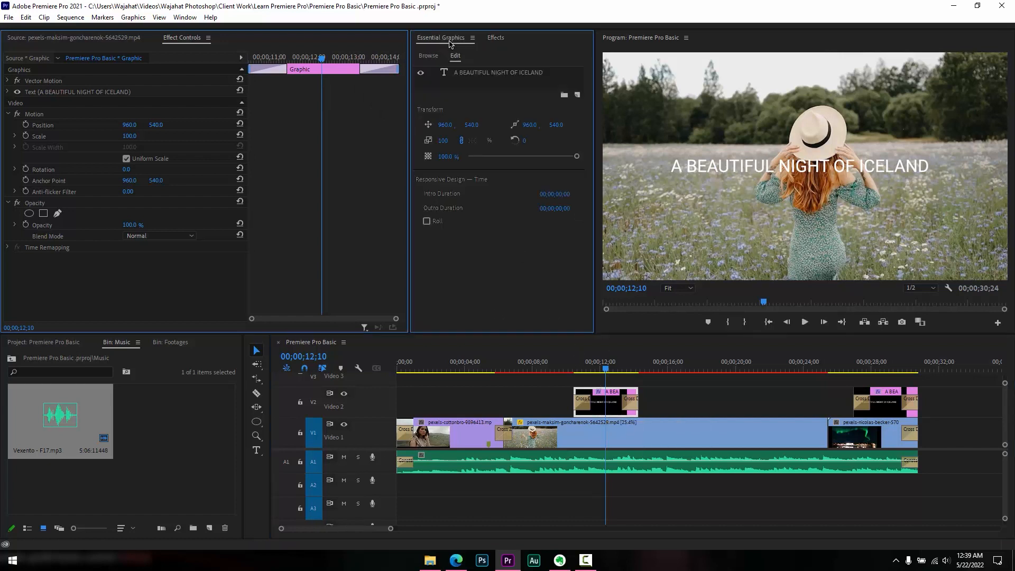
left_click(468, 75)
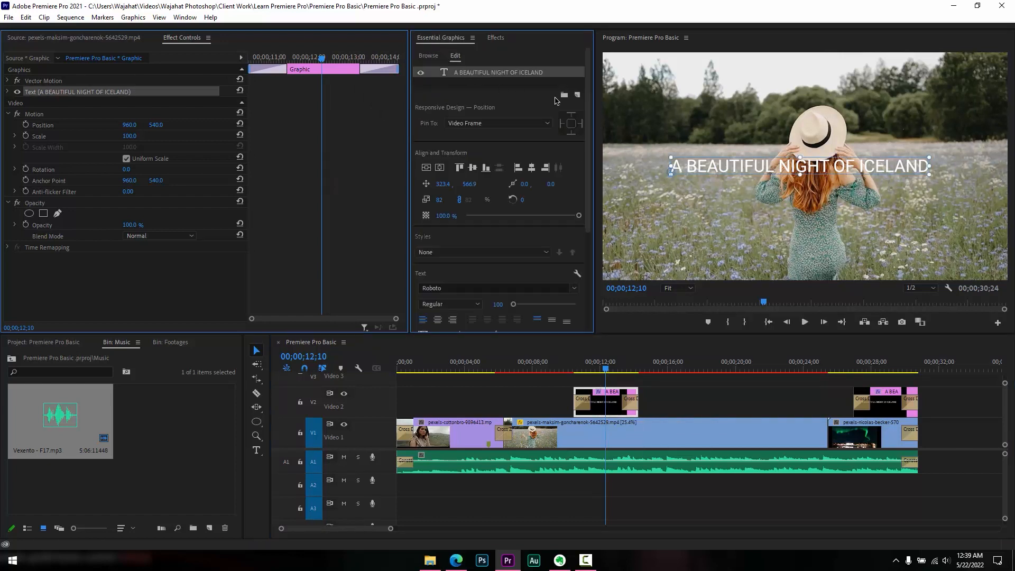
double_click(743, 169)
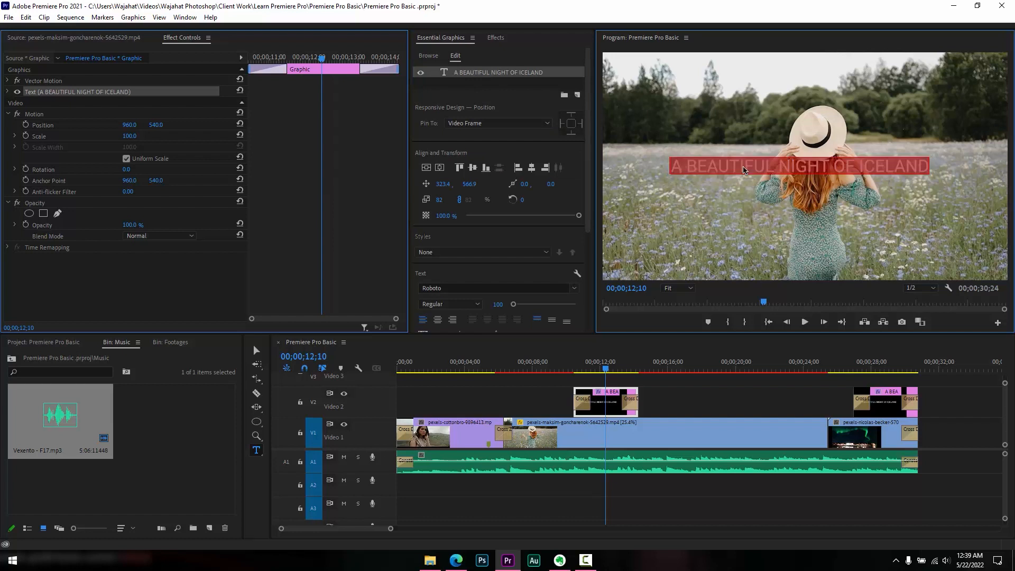
type("NATURE BEAUTY")
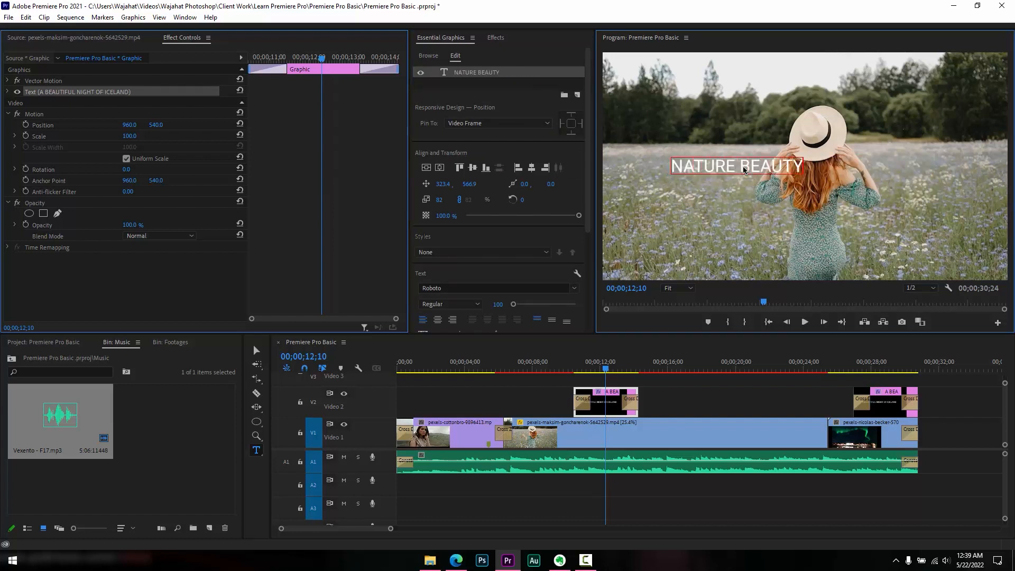
key("Escape")
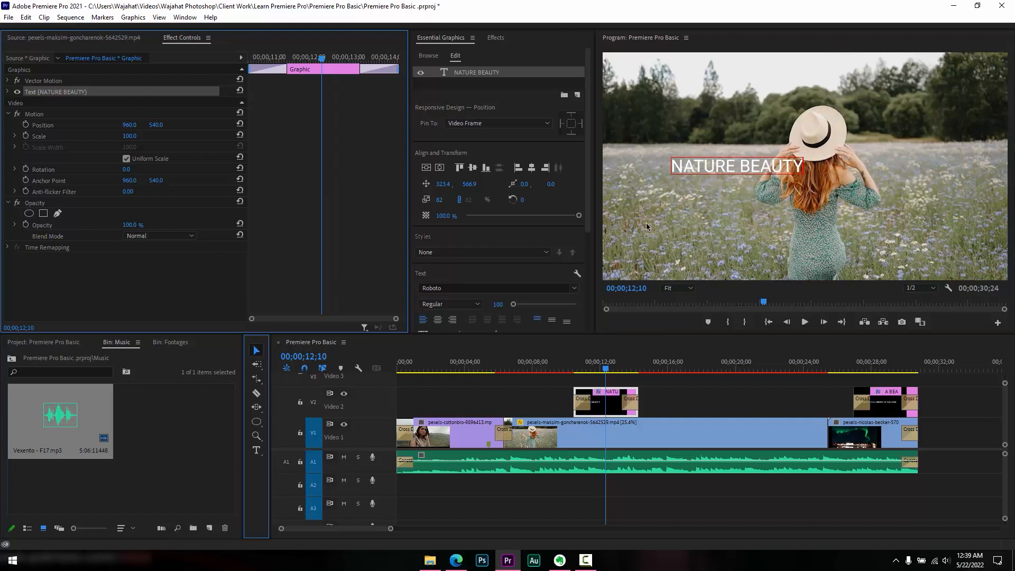
Reposition the NATURE BEAUTY text in the upper-left part of the video frame, beside the woman's hat.
left_click_drag(745, 170, 709, 261)
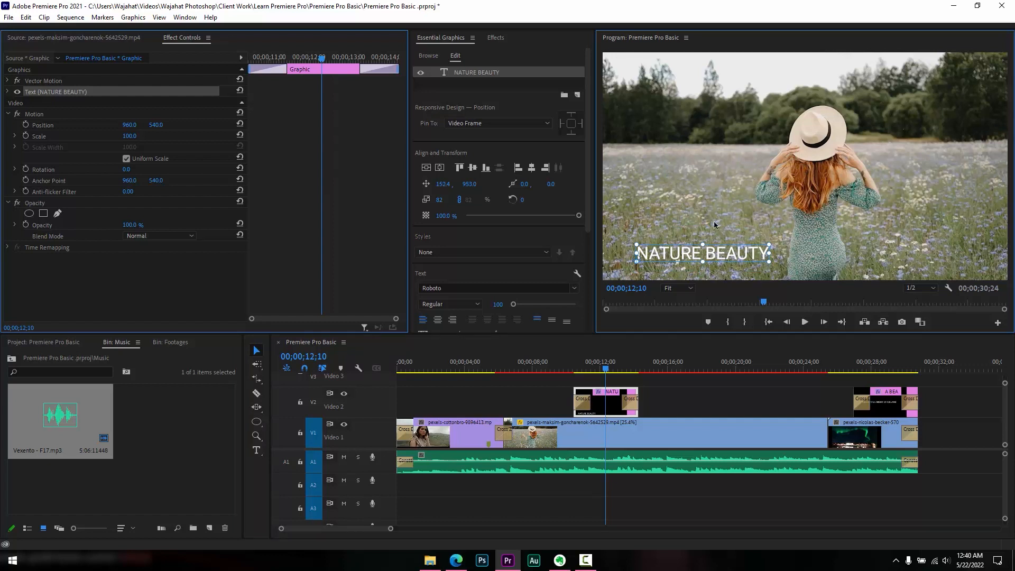
left_click_drag(713, 225, 690, 127)
left_click(681, 203)
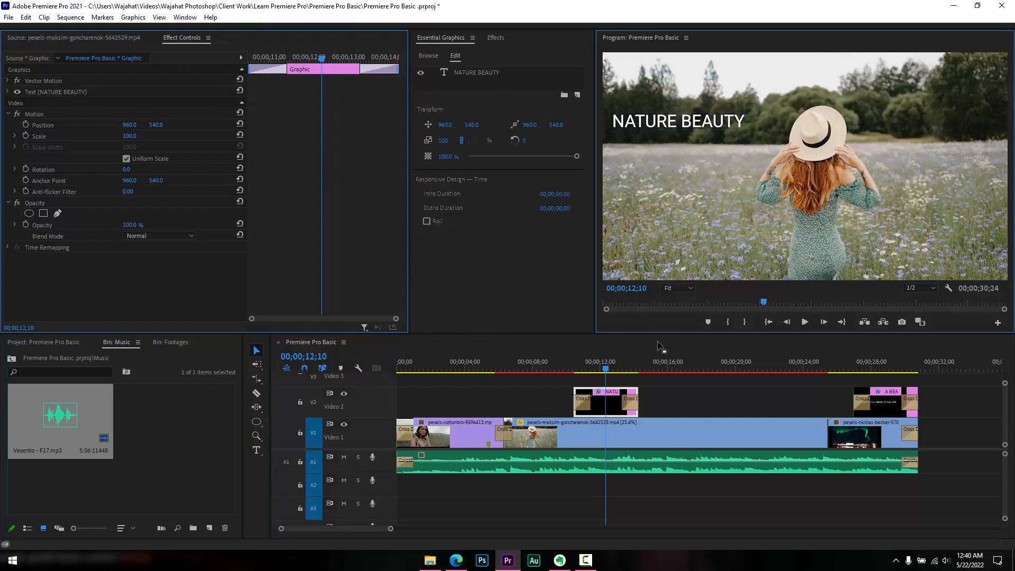
Play the sequence from the beginning through to the Iceland title over the aurora clip.
left_click_drag(559, 363, 546, 364)
key("Home")
key("space")
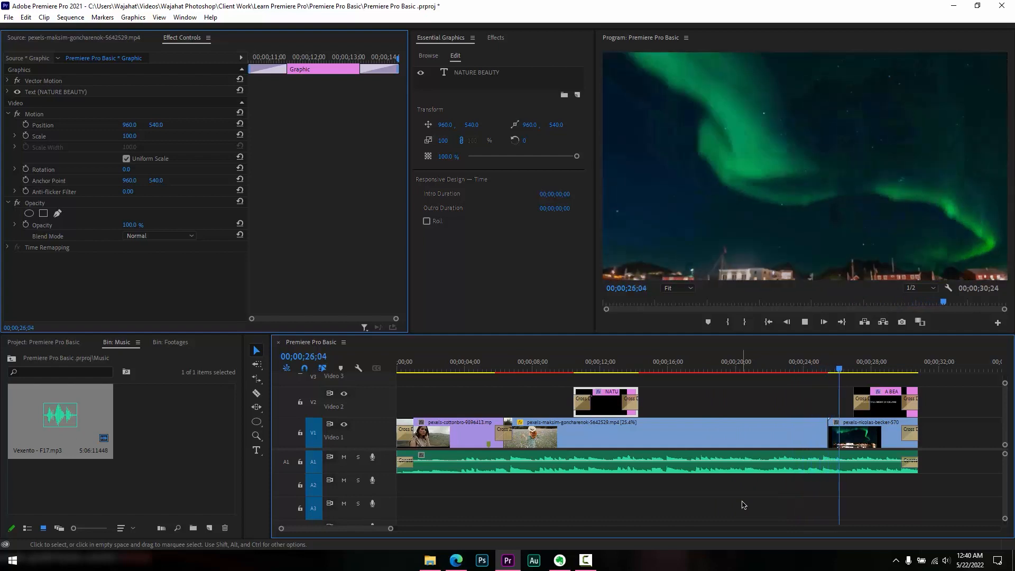
key("space")
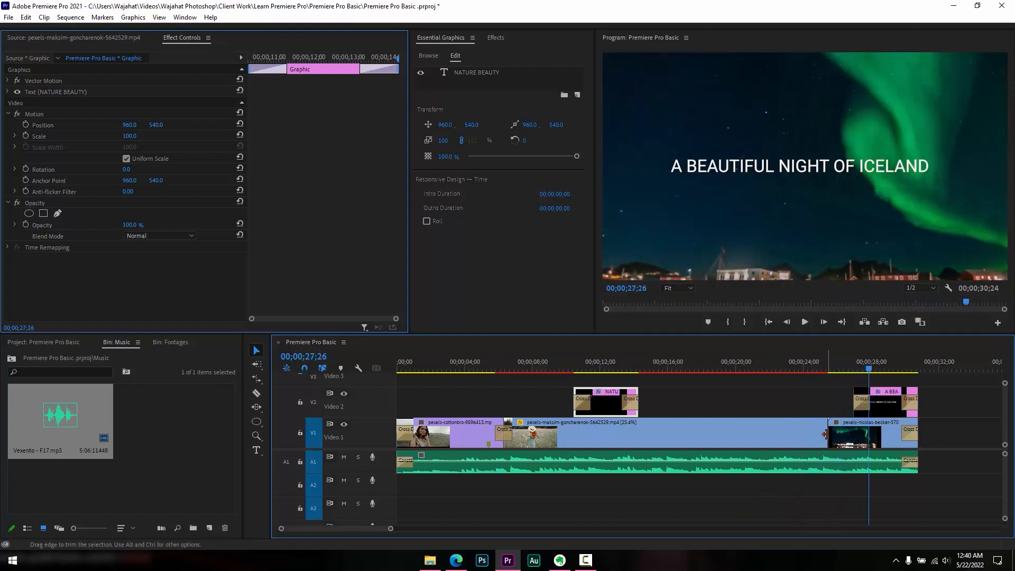
Apply the default Cross Dissolve transition to the start of the aurora clip, and play that section.
right_click(825, 433)
left_click(848, 503)
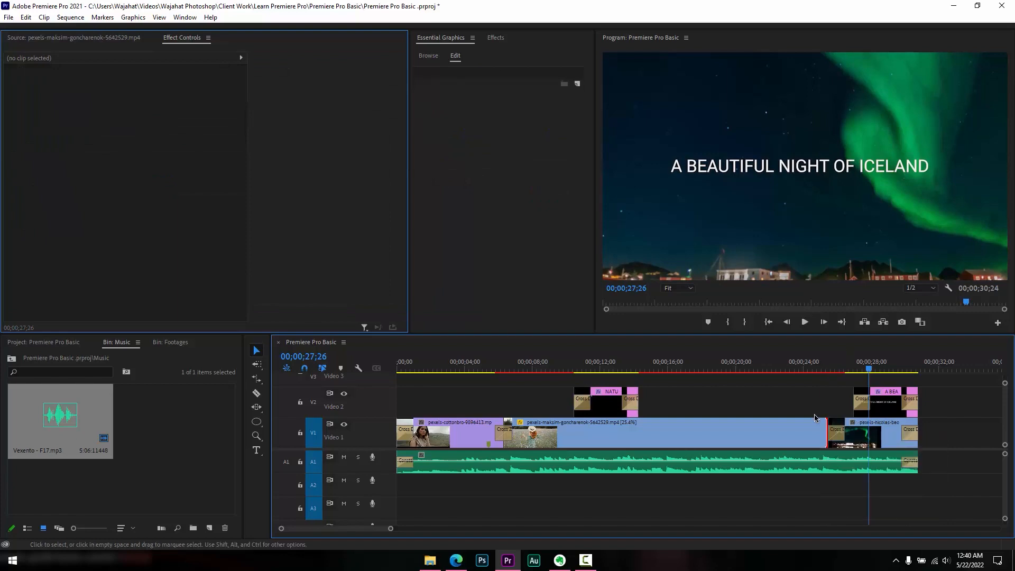
key("space")
left_click(807, 365)
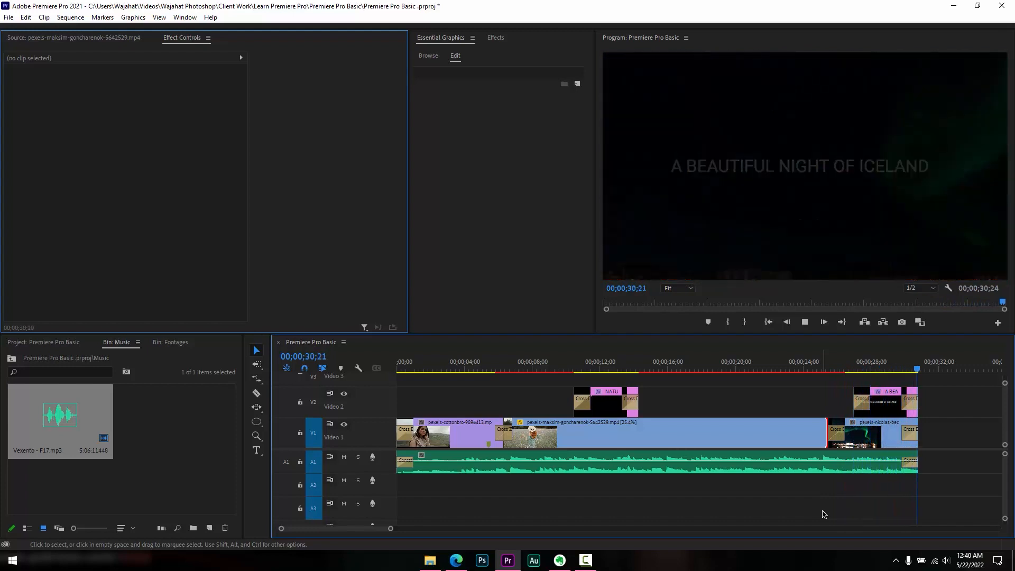
Shorten the flower-field clip through its speed/duration settings so it ends at about 00;00;13;20.
left_click(697, 433)
left_click(692, 365)
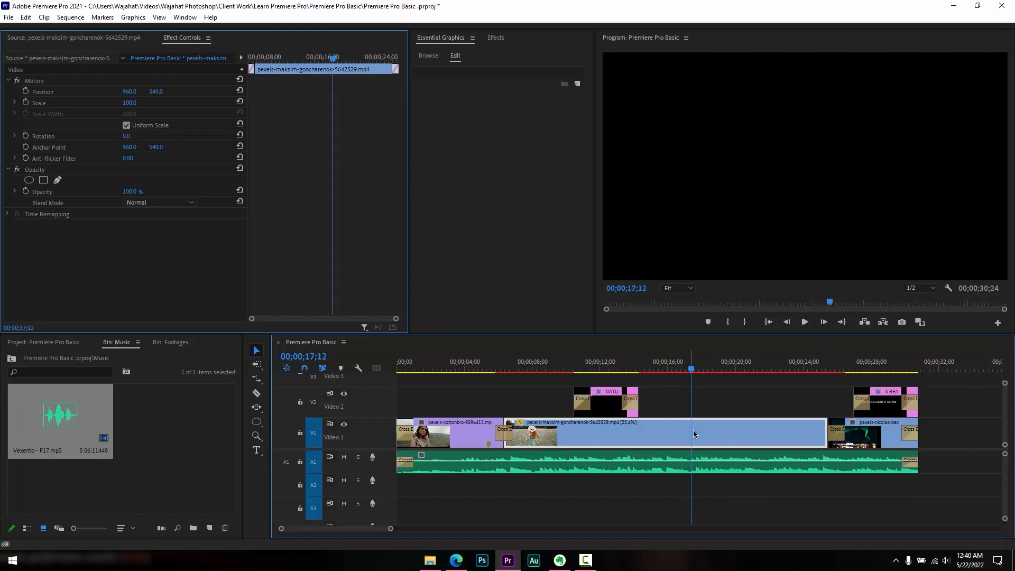
right_click(695, 433)
left_click(726, 341)
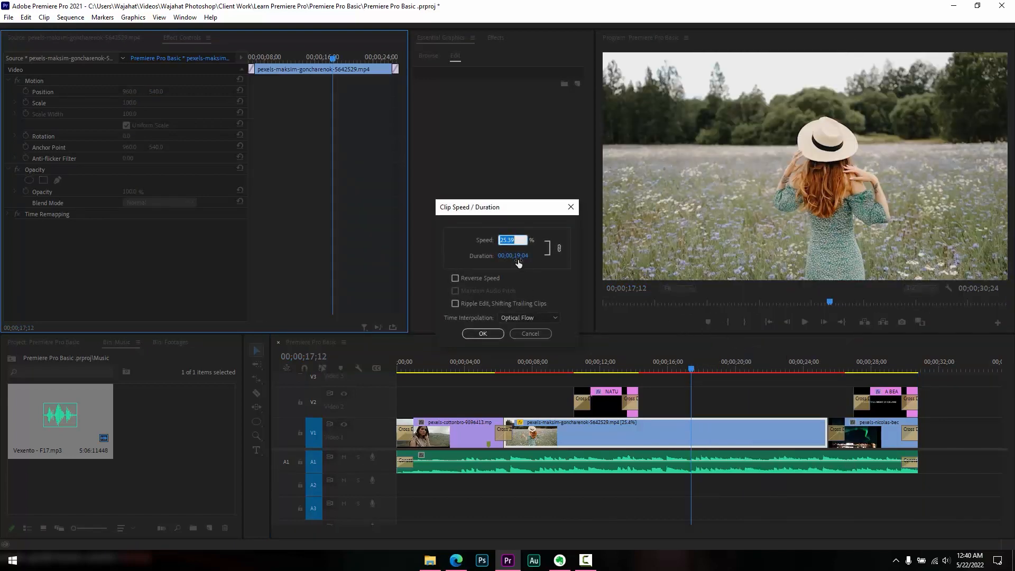
left_click_drag(518, 257, 492, 255)
left_click(481, 334)
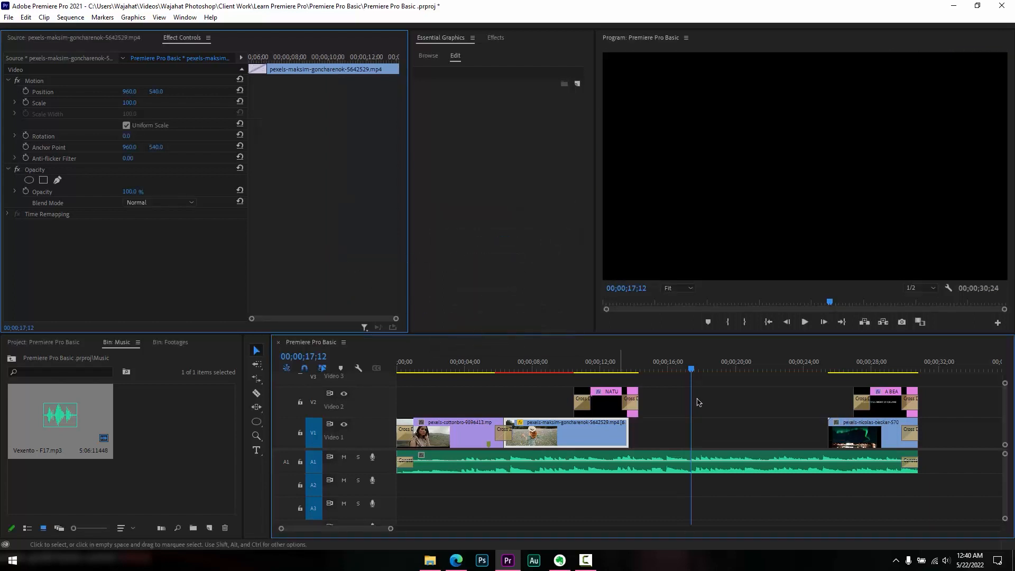
Move the aurora clip and its title up against the flower-field clip, and trim the music to end with them at 00;00;19;02.
left_click_drag(775, 380, 688, 430)
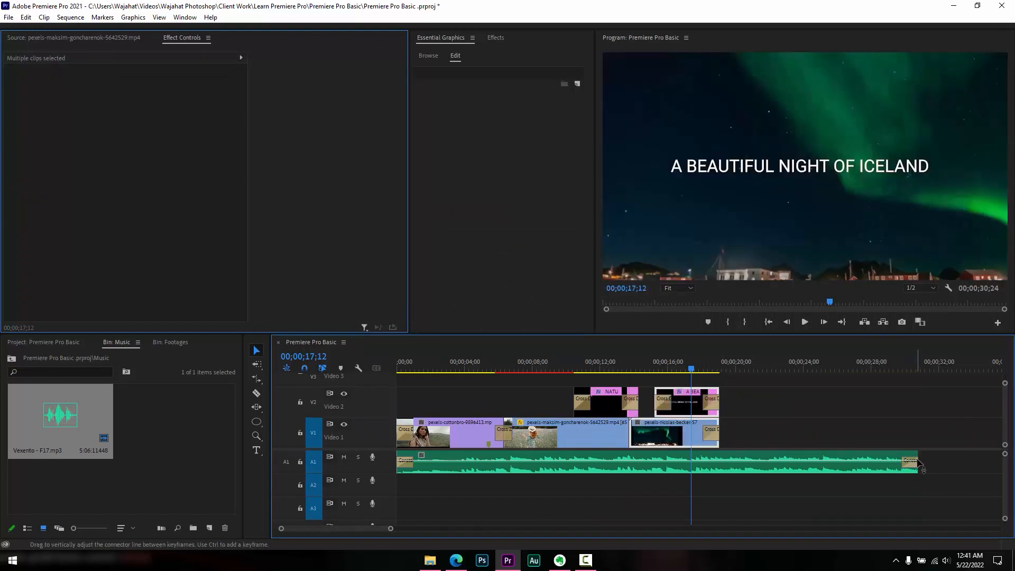
left_click_drag(919, 464, 719, 464)
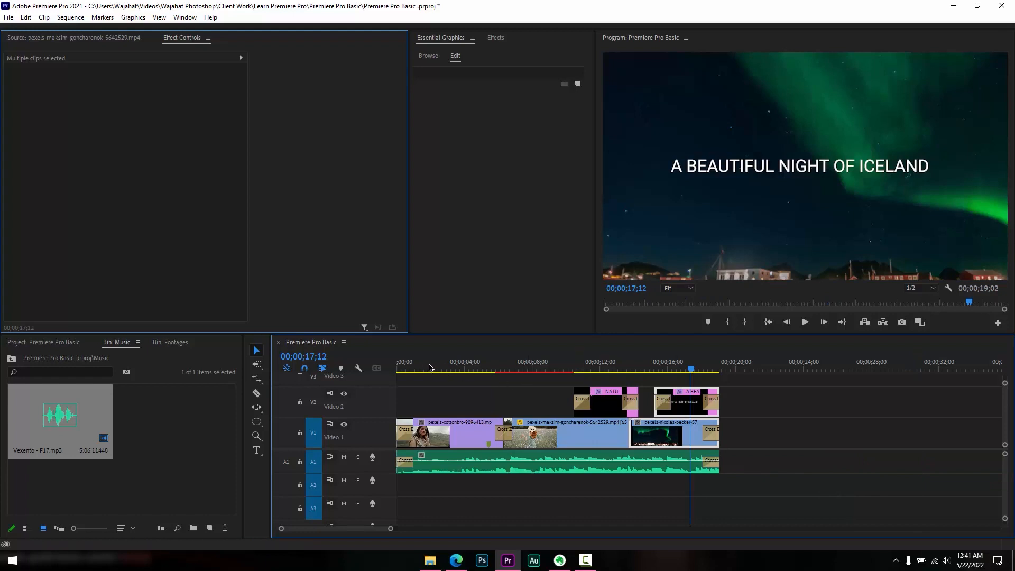
Play the whole sequence from the beginning, and save the project.
key("Home")
key("space")
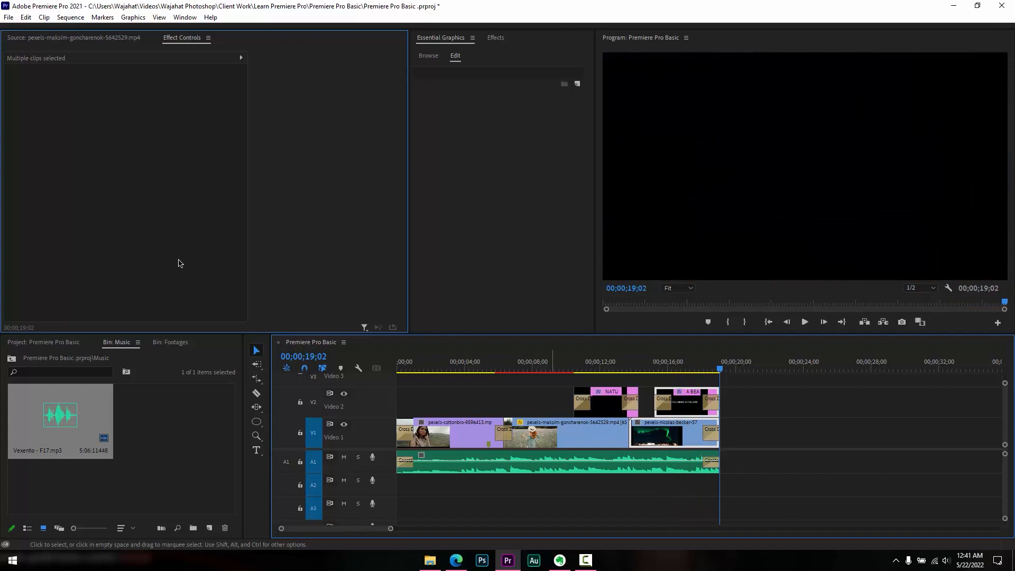
left_click(8, 17)
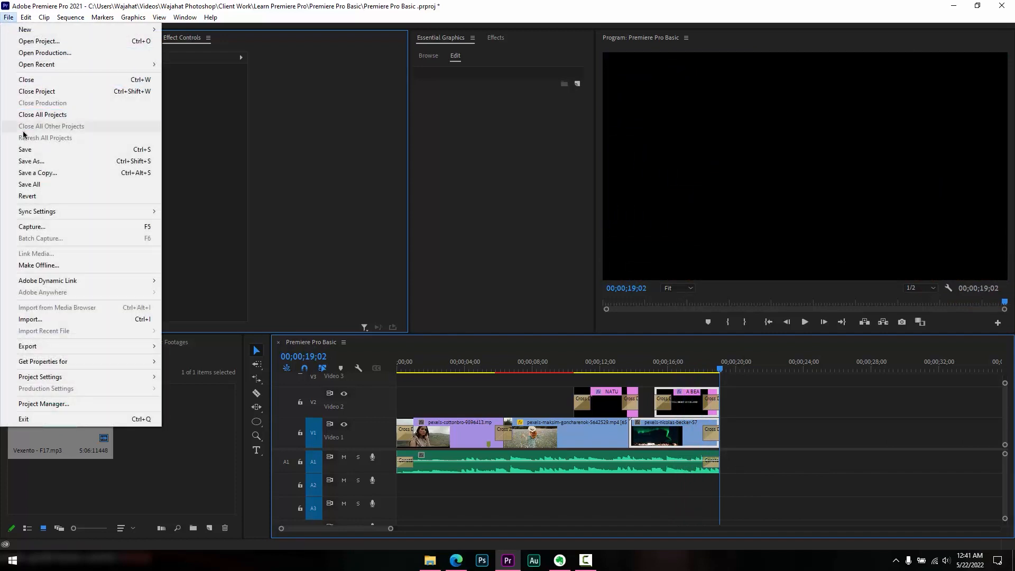
left_click(39, 150)
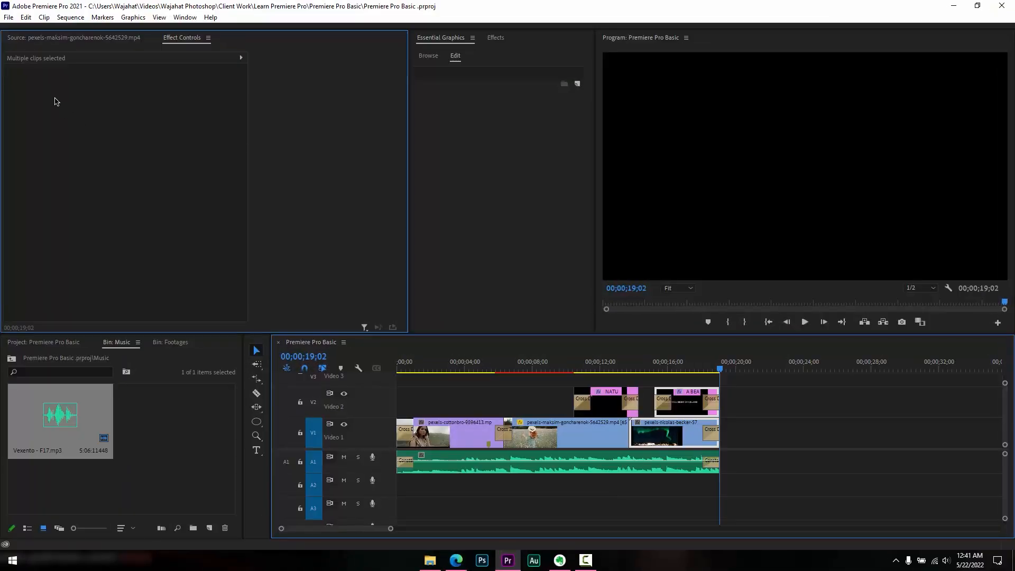
Open the media export settings for the sequence and choose the H.264 format with the Match Source - High bitrate preset.
left_click(9, 18)
mouse_move(127, 346)
left_click(182, 349)
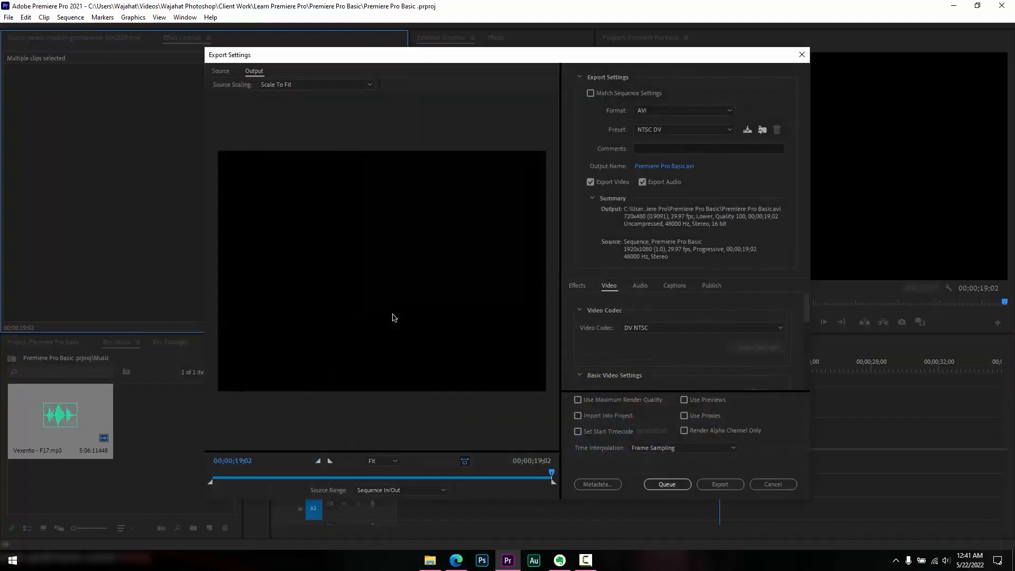
left_click(640, 110)
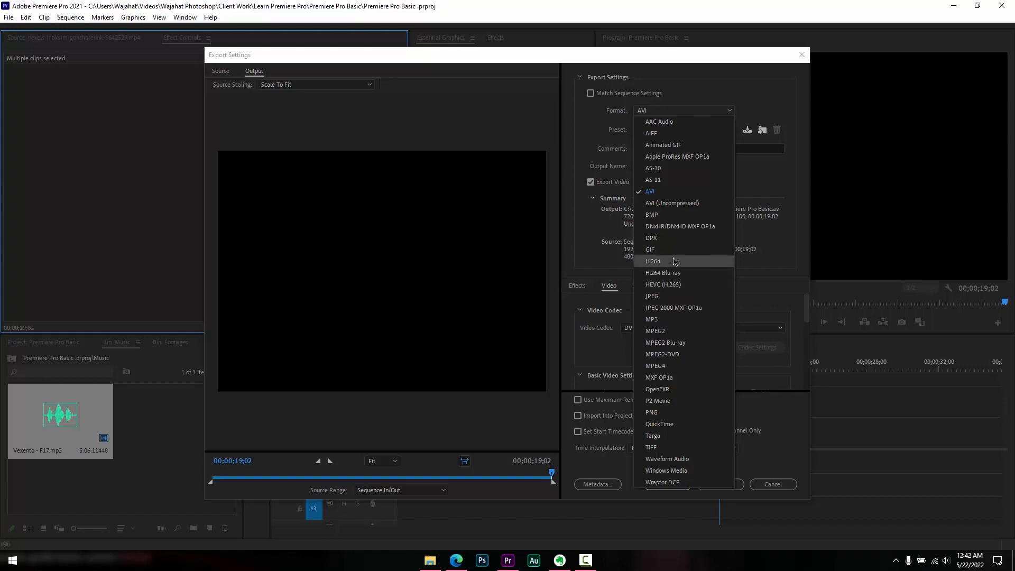
key("Escape")
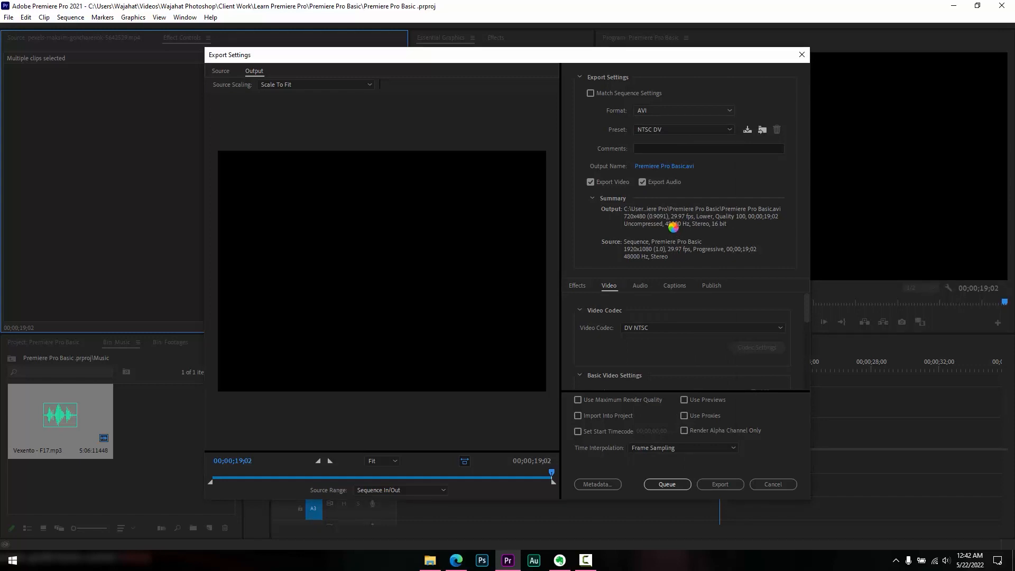
left_click(667, 129)
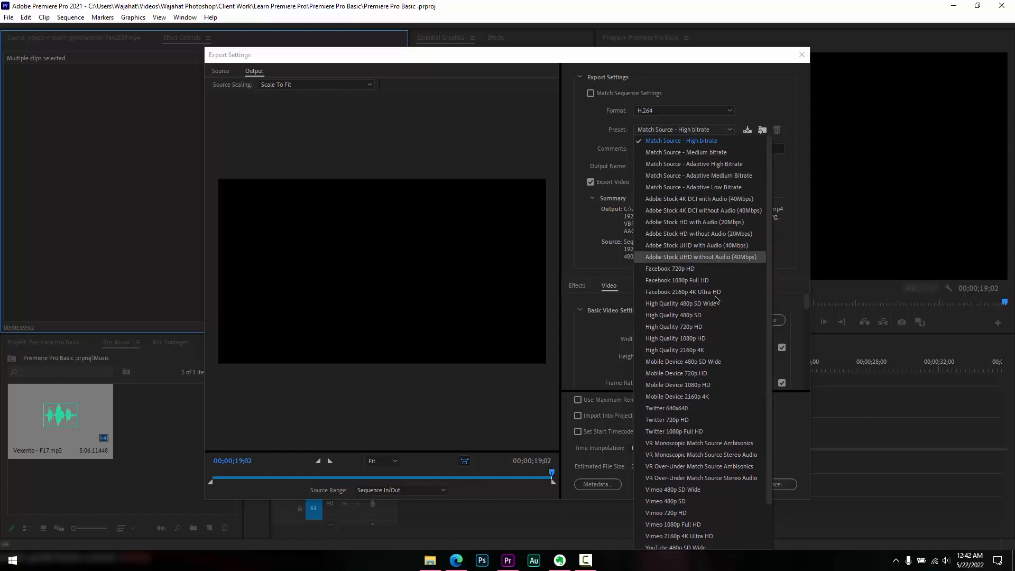
left_click(601, 152)
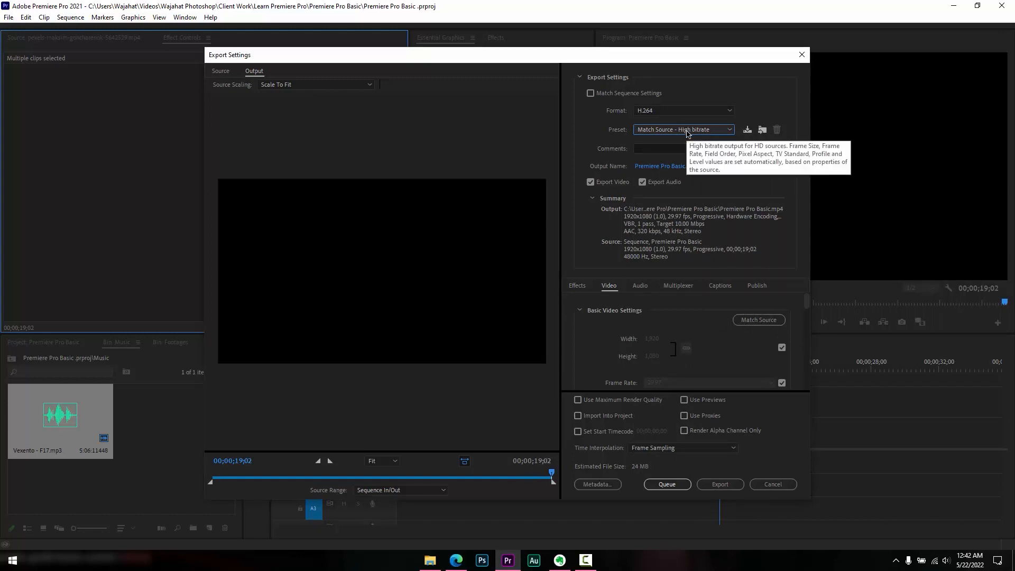
Set the output file to Premiere Pro Basic.mp4 in the Premiere Pro Basic folder, and export the sequence with Use Previews enabled.
left_click(670, 167)
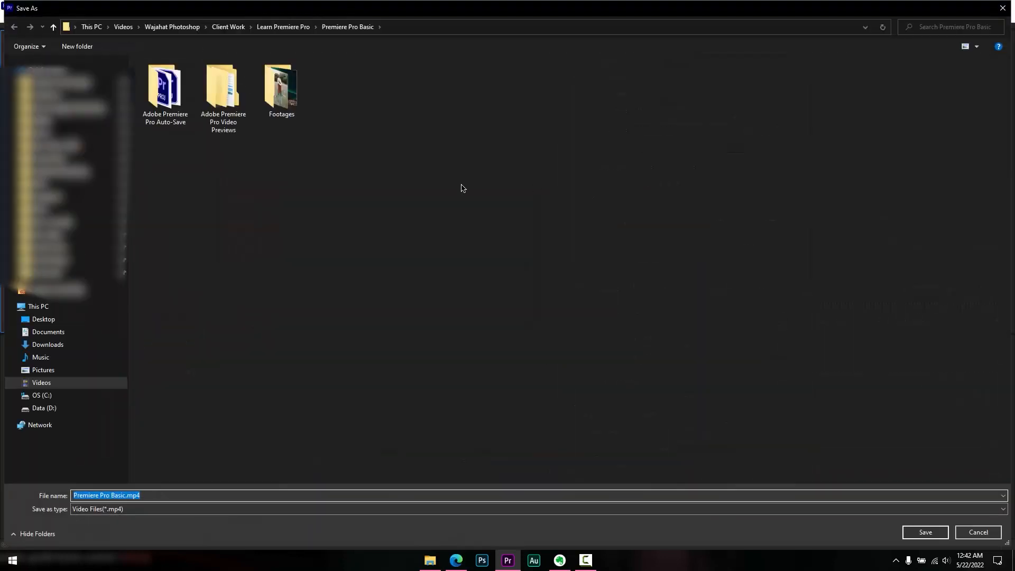
left_click(12, 70)
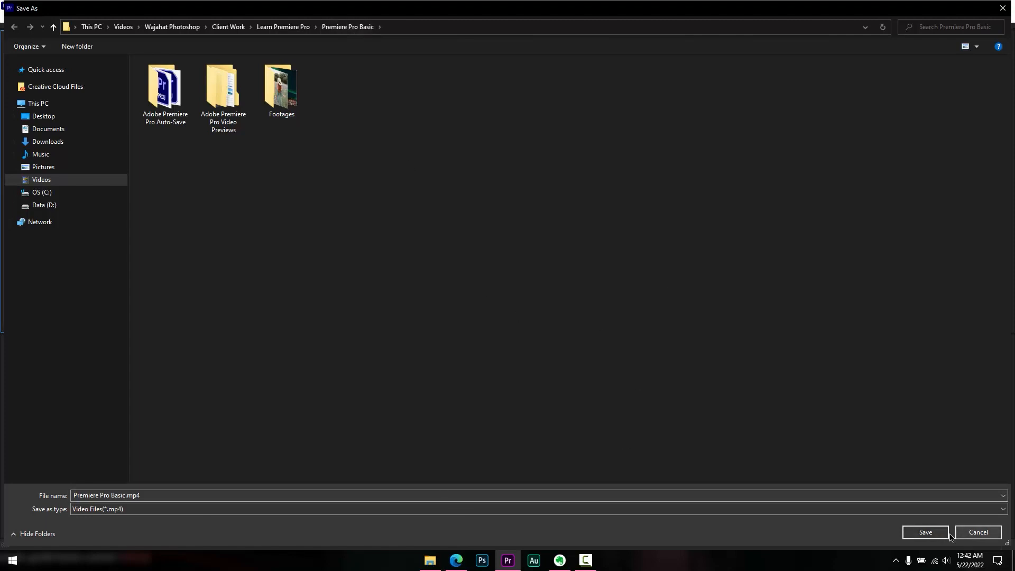
left_click(926, 532)
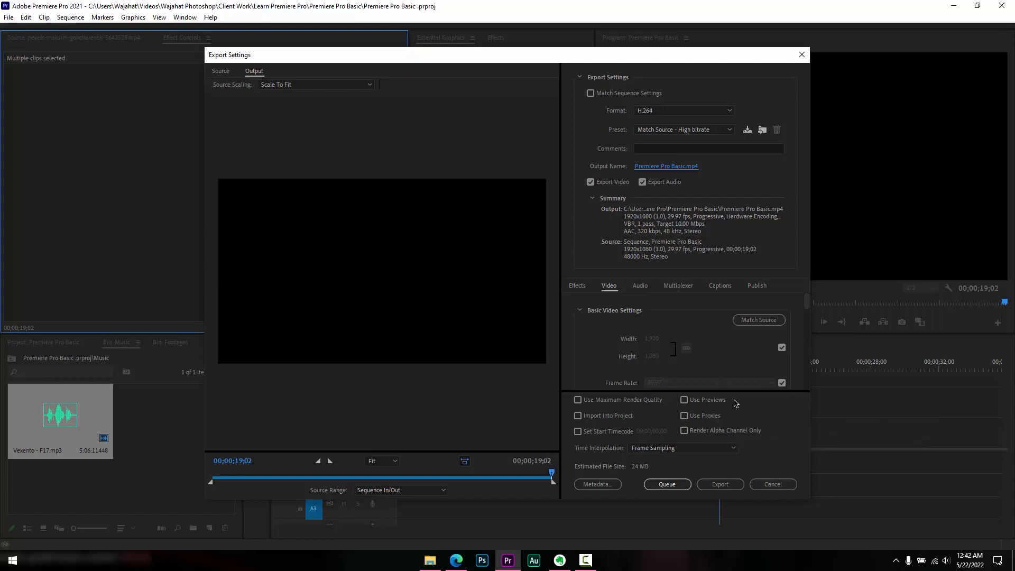
left_click(684, 400)
left_click(726, 489)
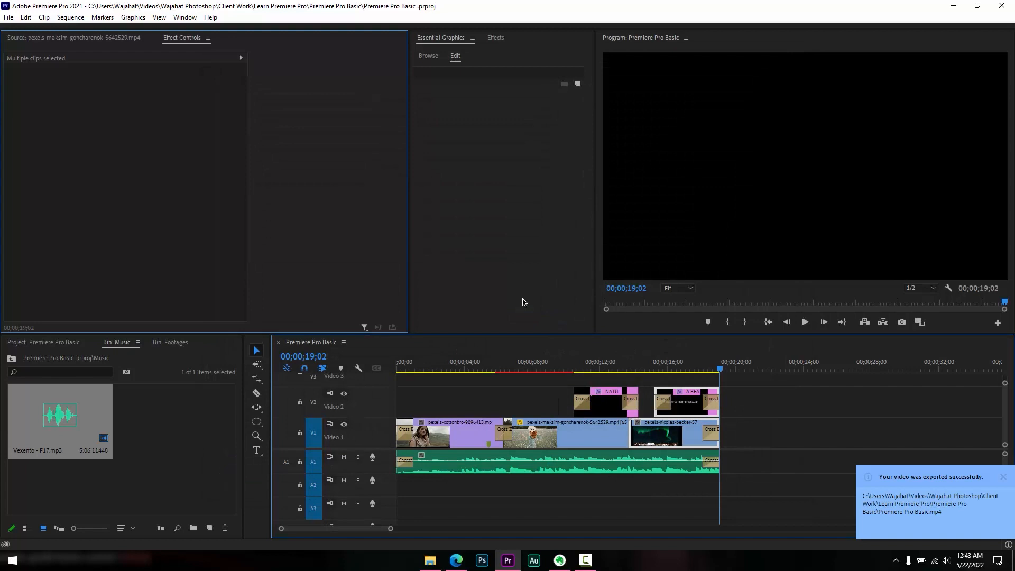
Switch to File Explorer, play the exported Premiere Pro Basic.mp4 through to its end, and close the video player.
left_click(434, 555)
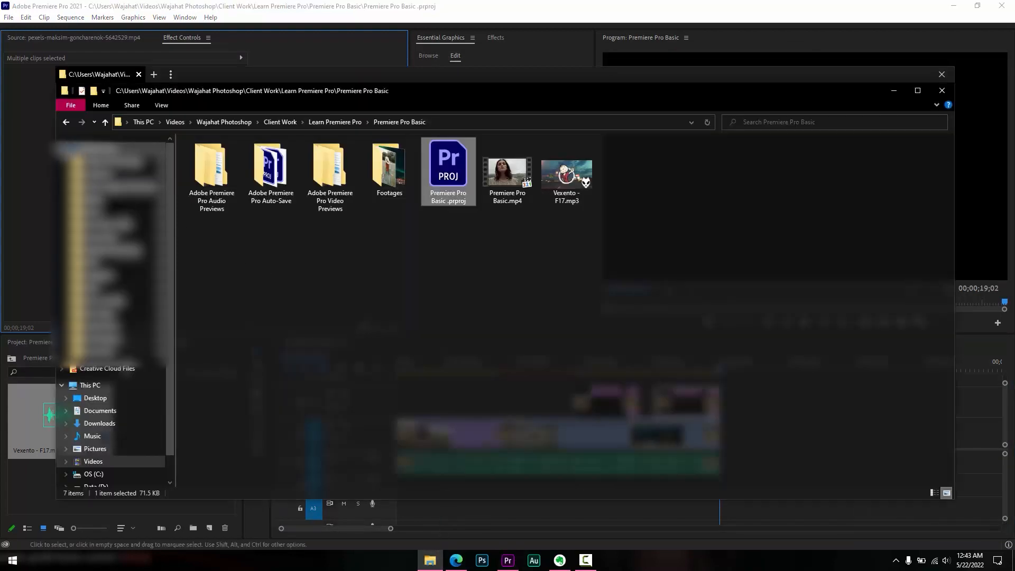
left_click(61, 149)
left_click(548, 340)
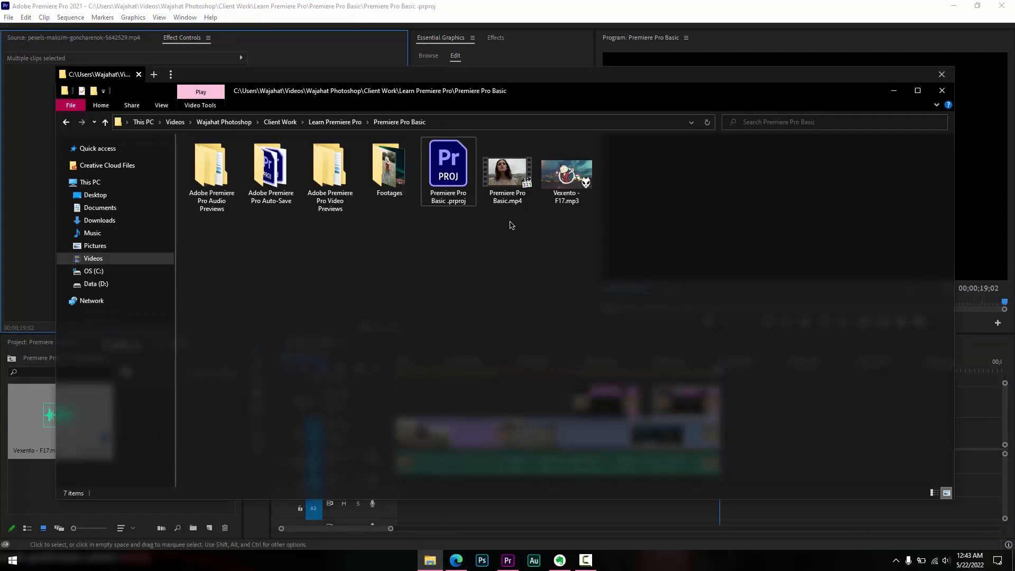
double_click(507, 194)
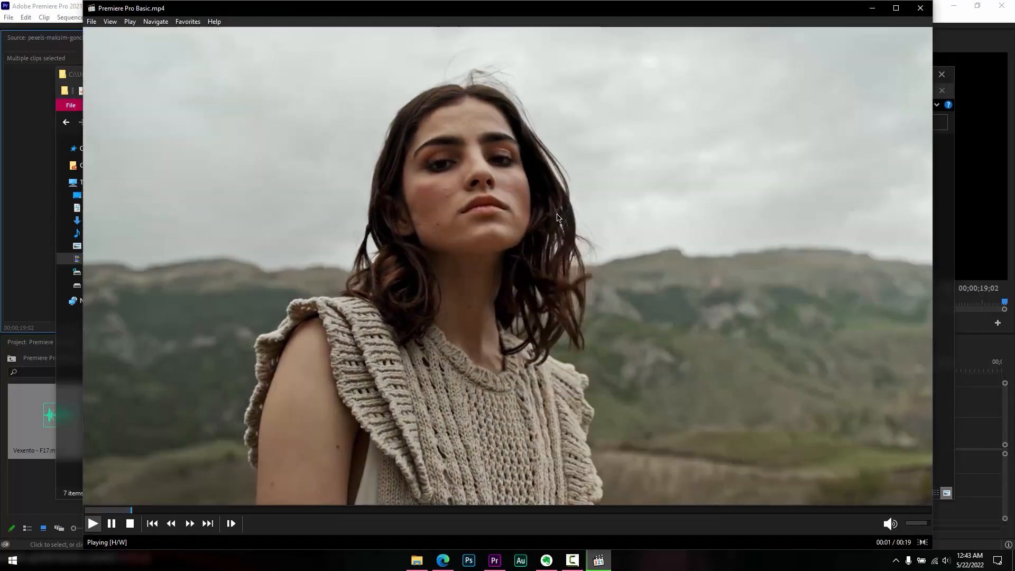
right_click(558, 276)
left_click(579, 277)
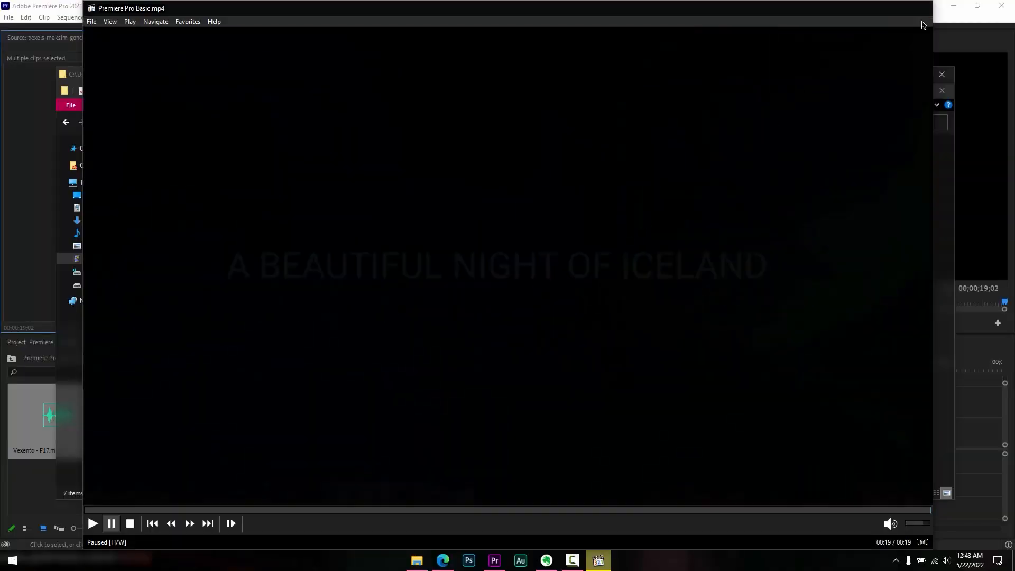
left_click(920, 7)
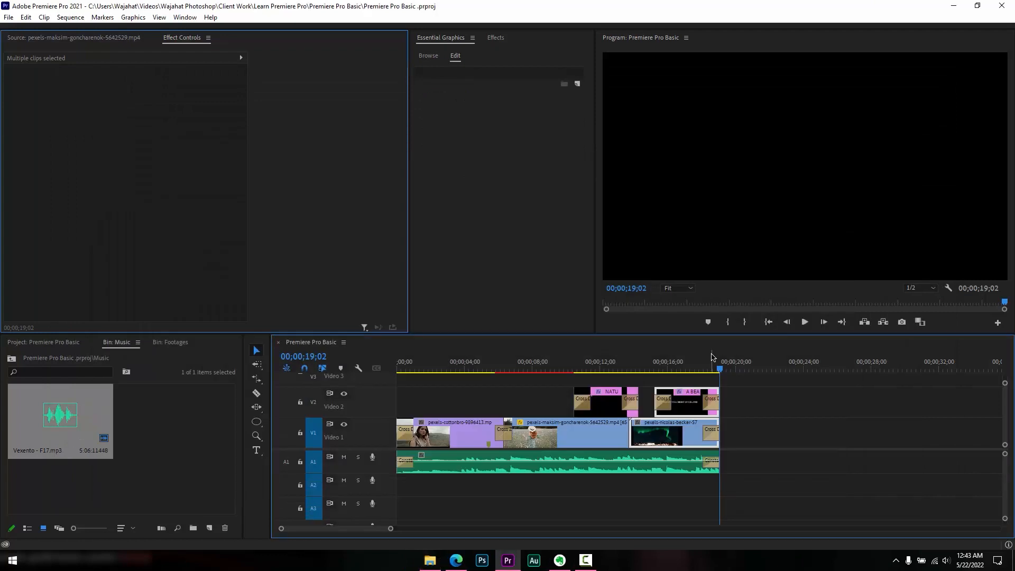